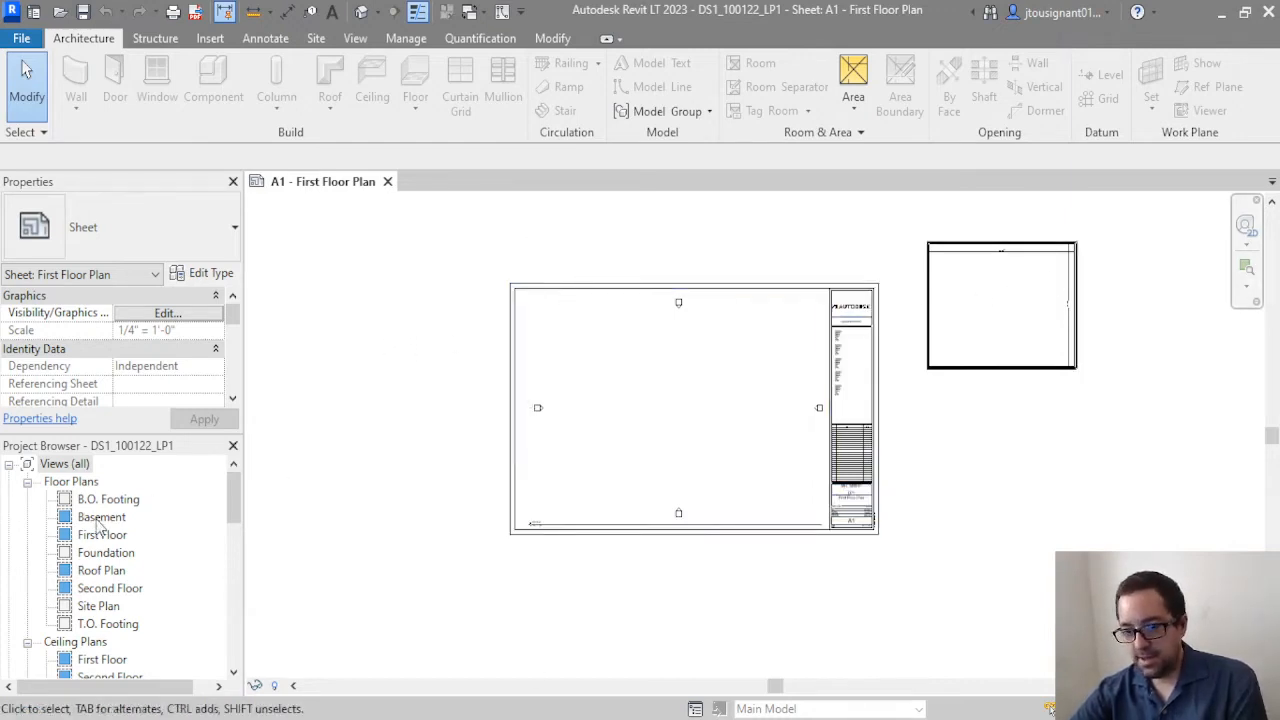
Open the First Floor plan view
drag(104, 538, 412, 352)
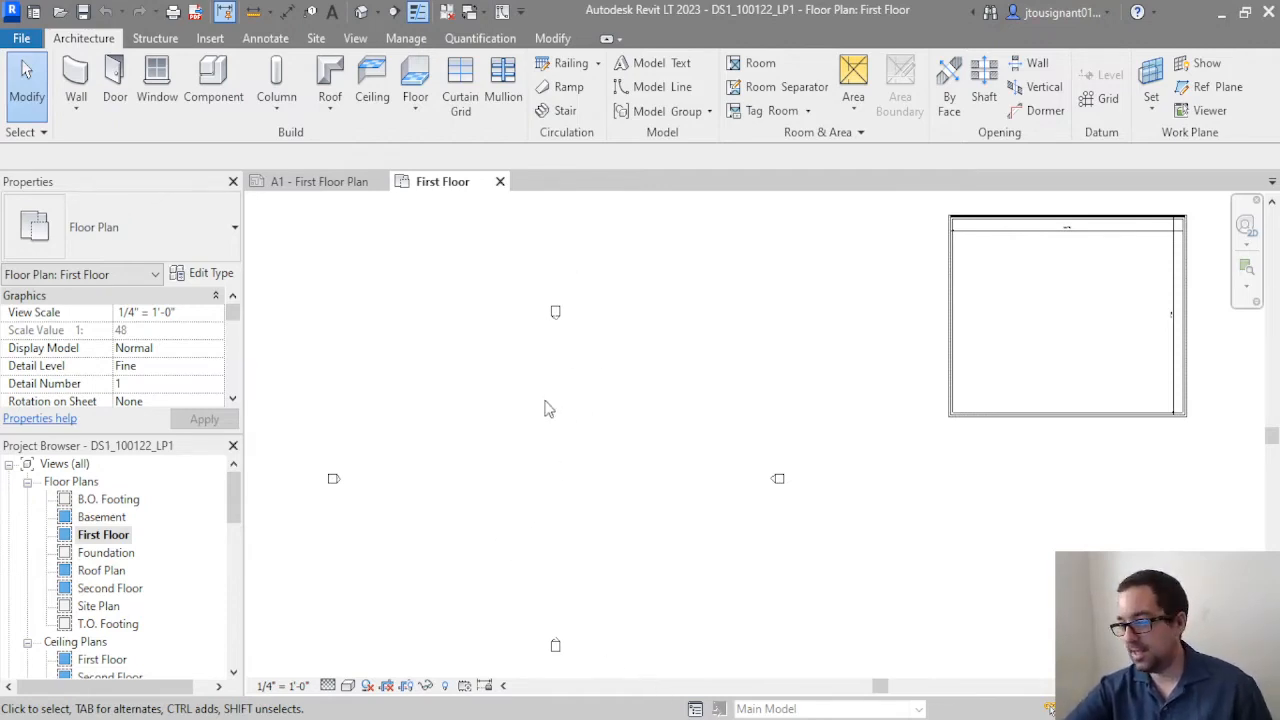
middle_drag(545, 401, 545, 394)
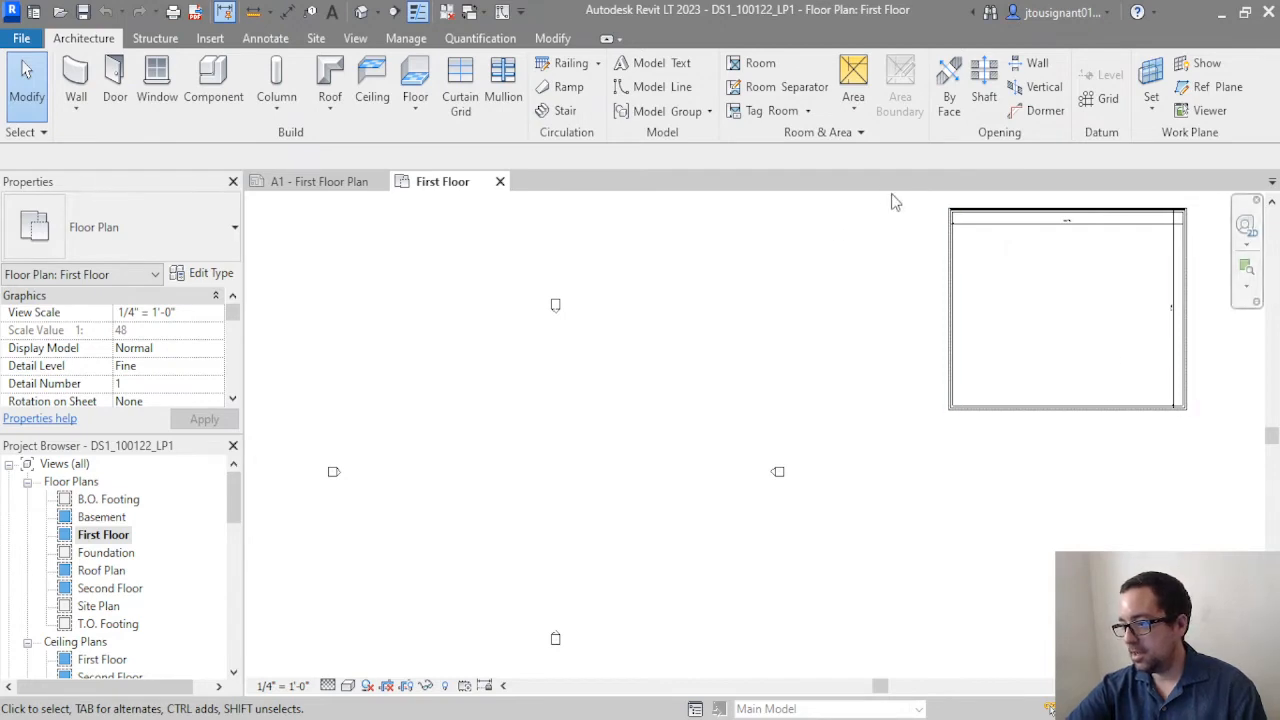
drag(933, 201, 1236, 445)
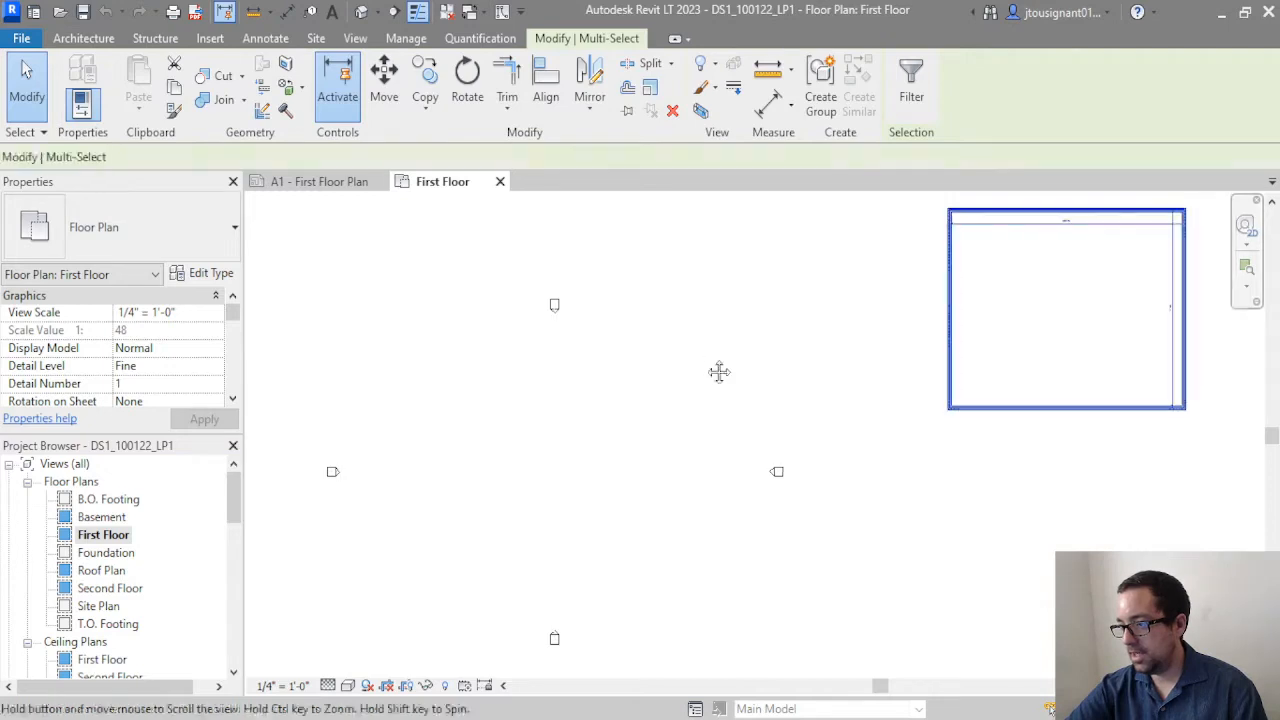
key(Escape)
scroll(777, 309, down, 3)
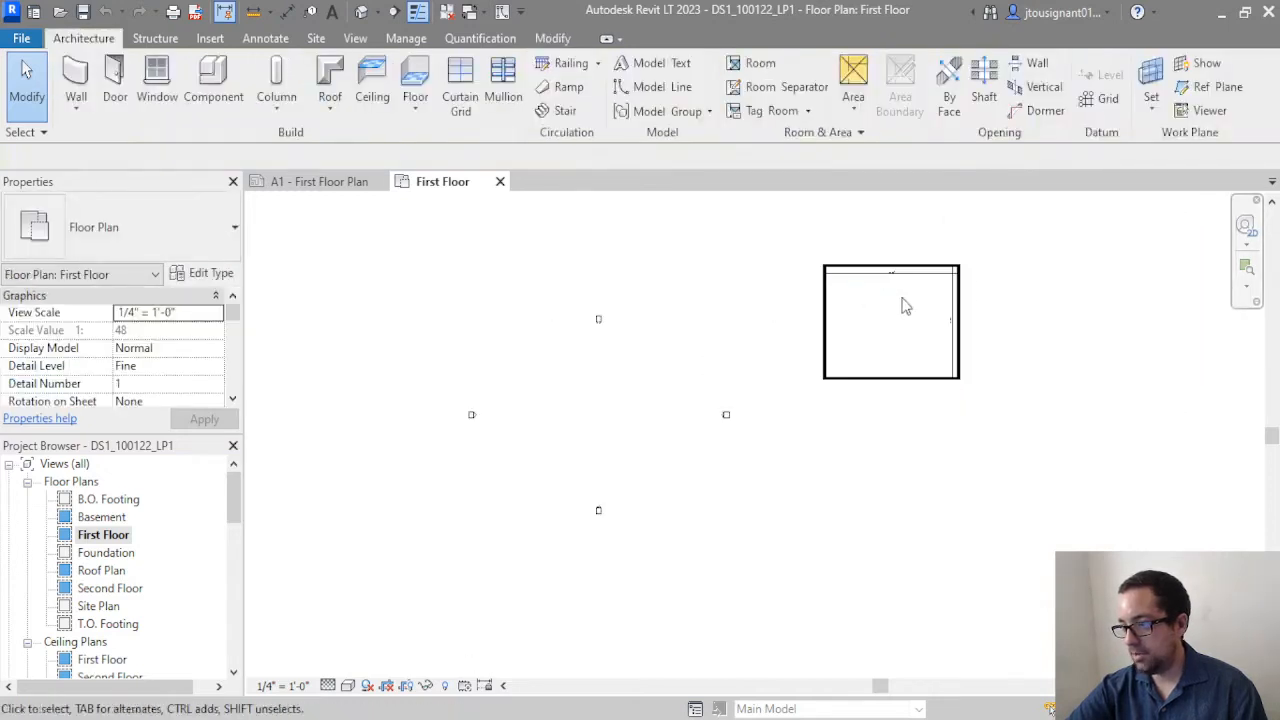
Move the rectangular wall layout together with its dimensions into the middle of the four elevation markers
scroll(980, 289, up, 3)
drag(583, 215, 1041, 505)
middle_drag(800, 495, 971, 374)
scroll(971, 374, down, 1)
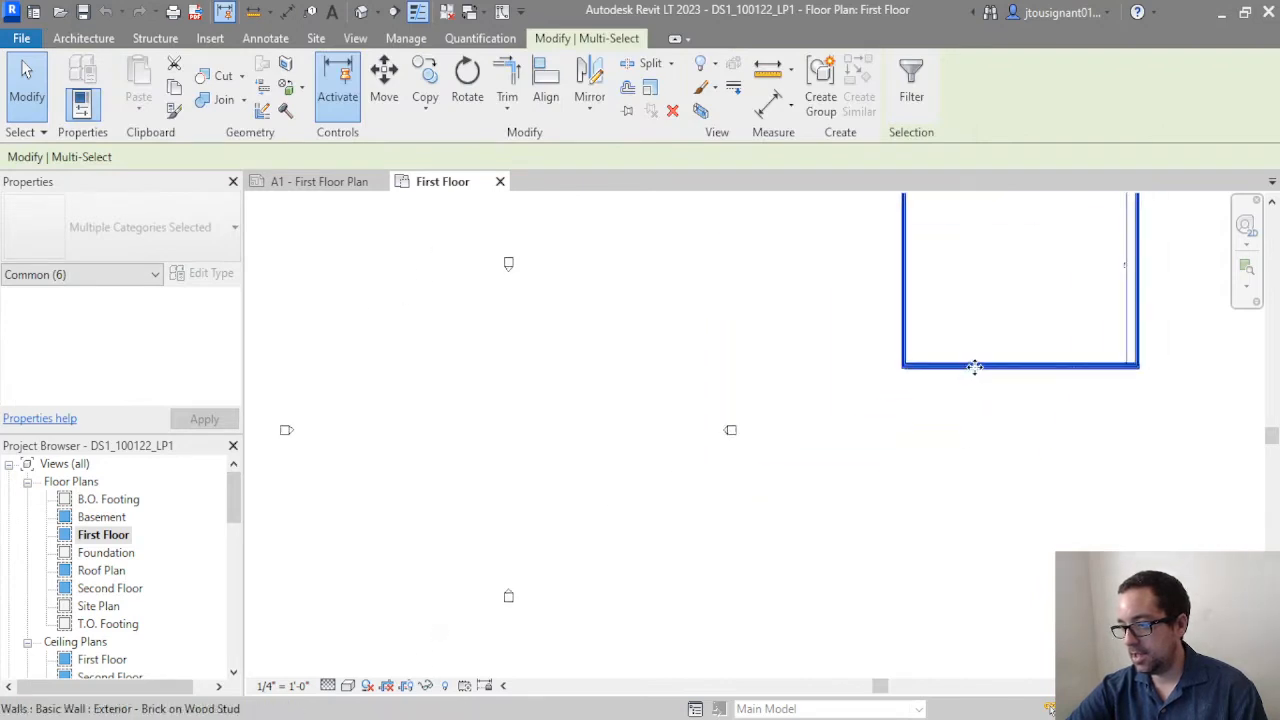
scroll(988, 364, down, 2)
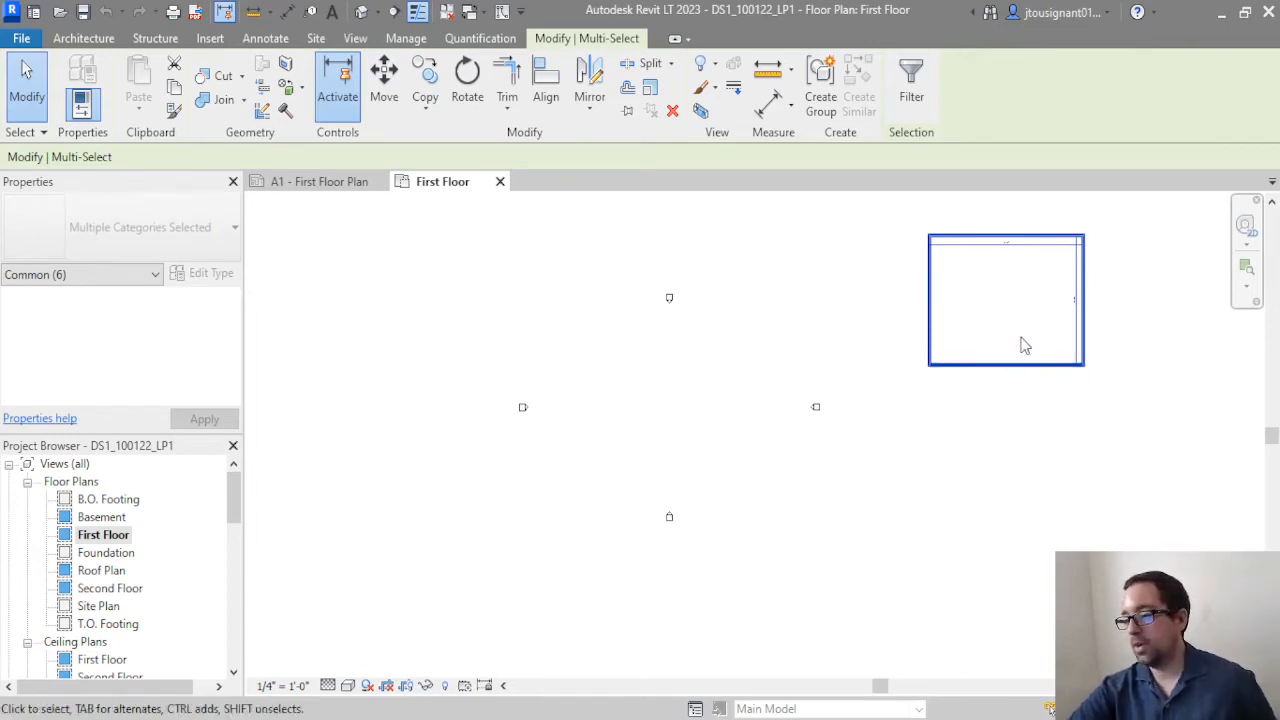
drag(1014, 363, 683, 466)
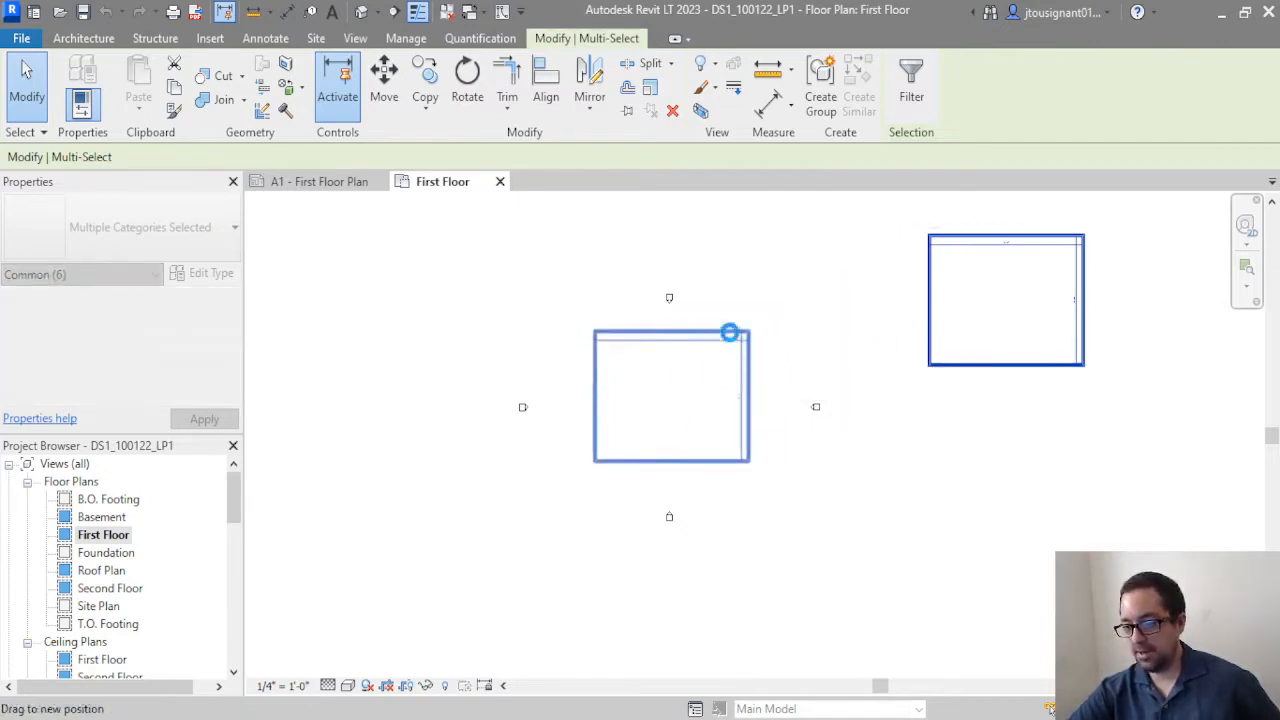
click(789, 291)
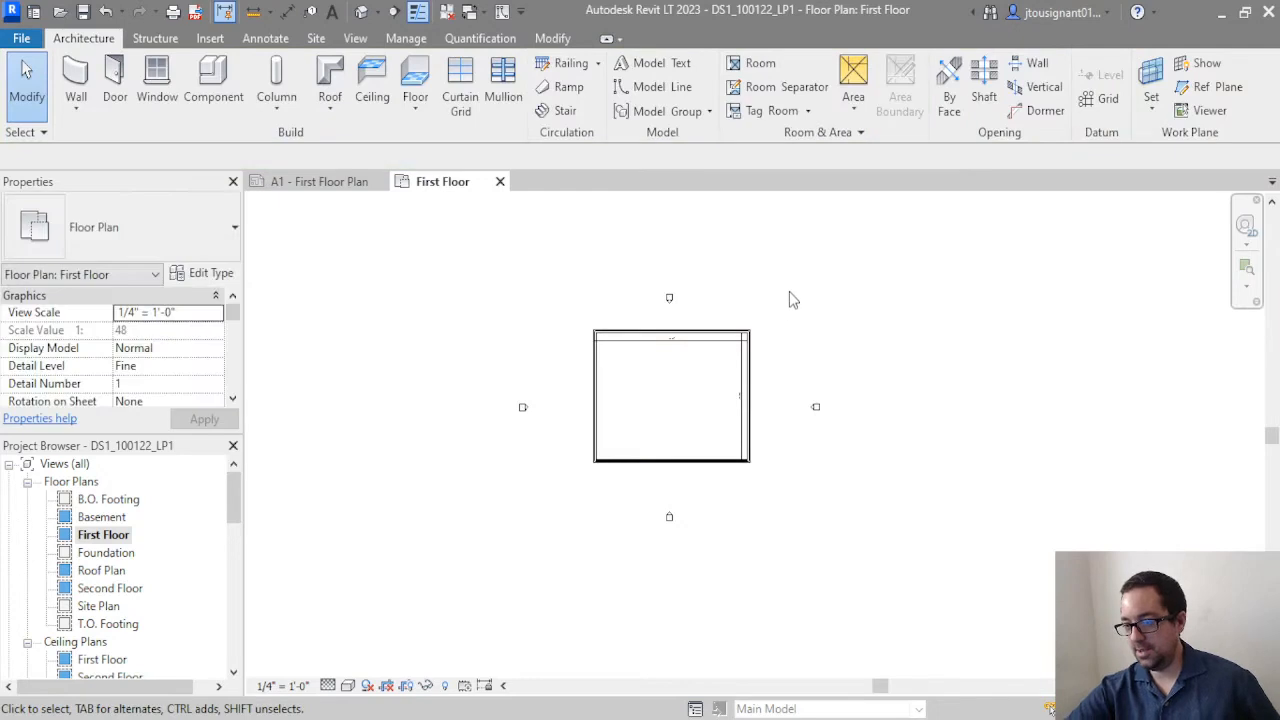
Inspect the view line of the elevation marker above the building and the exterior walls around it
scroll(672, 314, up, 3)
click(669, 289)
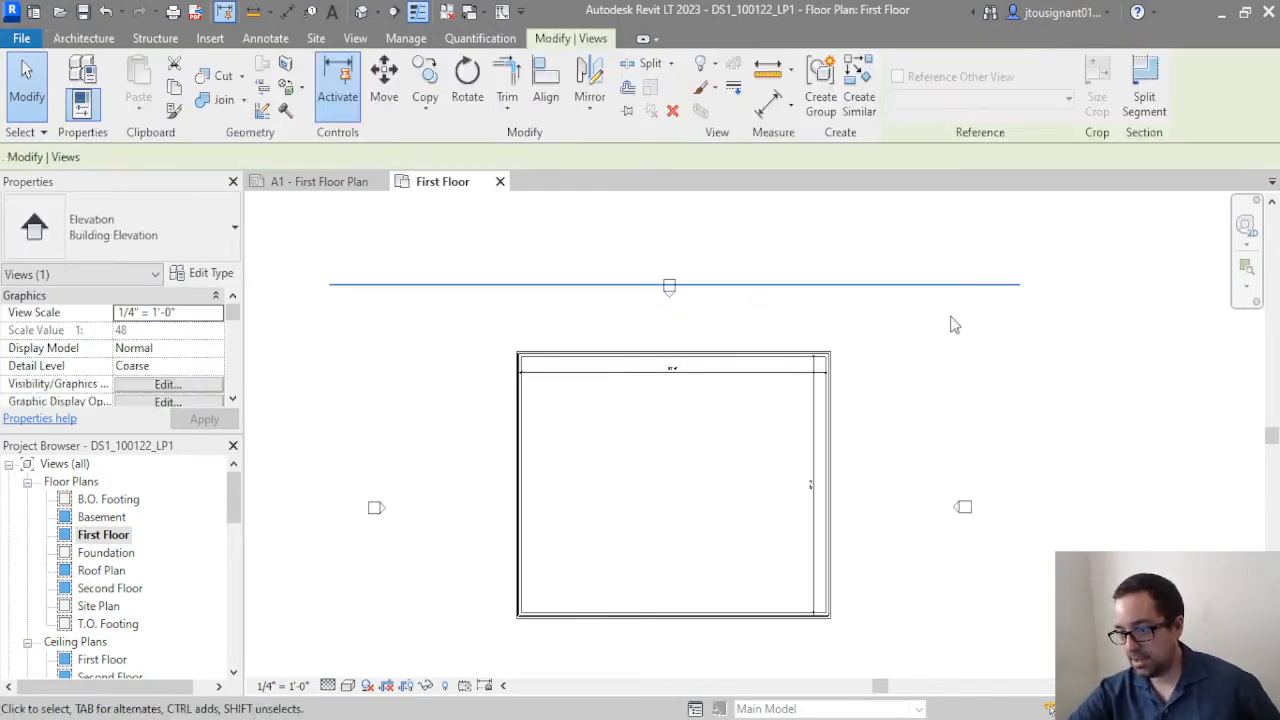
scroll(735, 318, down, 3)
click(985, 334)
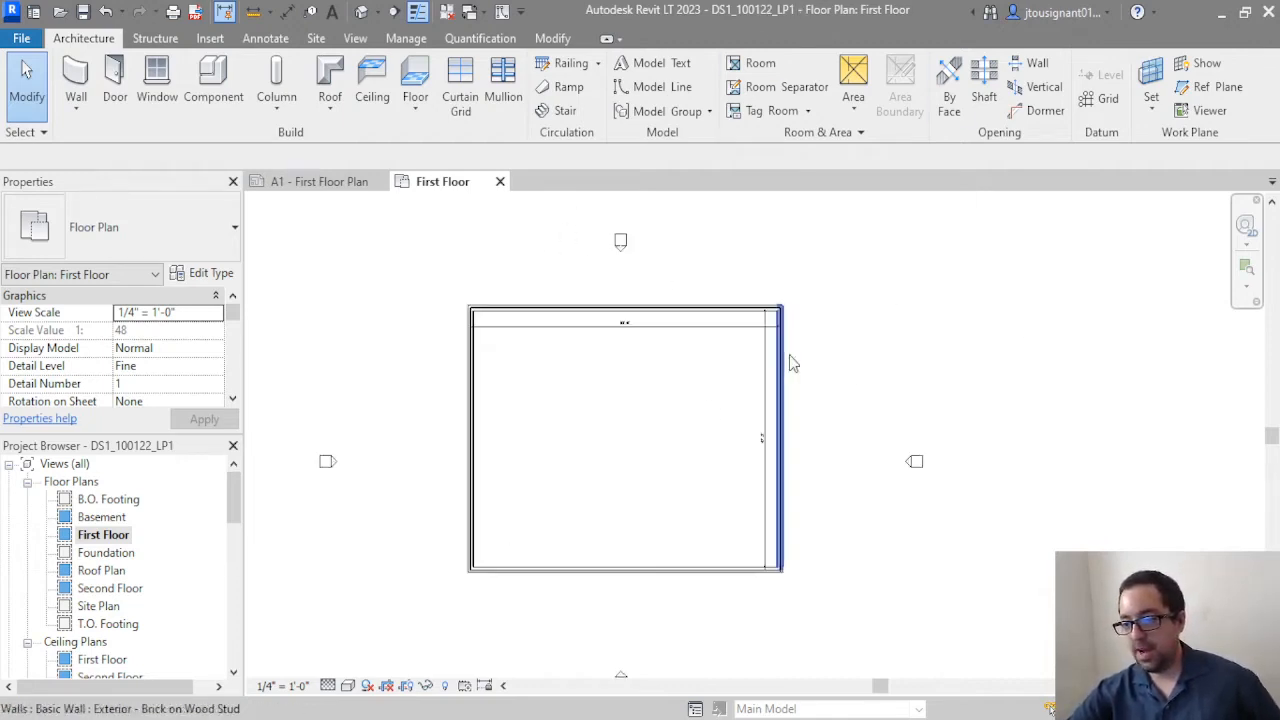
scroll(517, 325, up, 4)
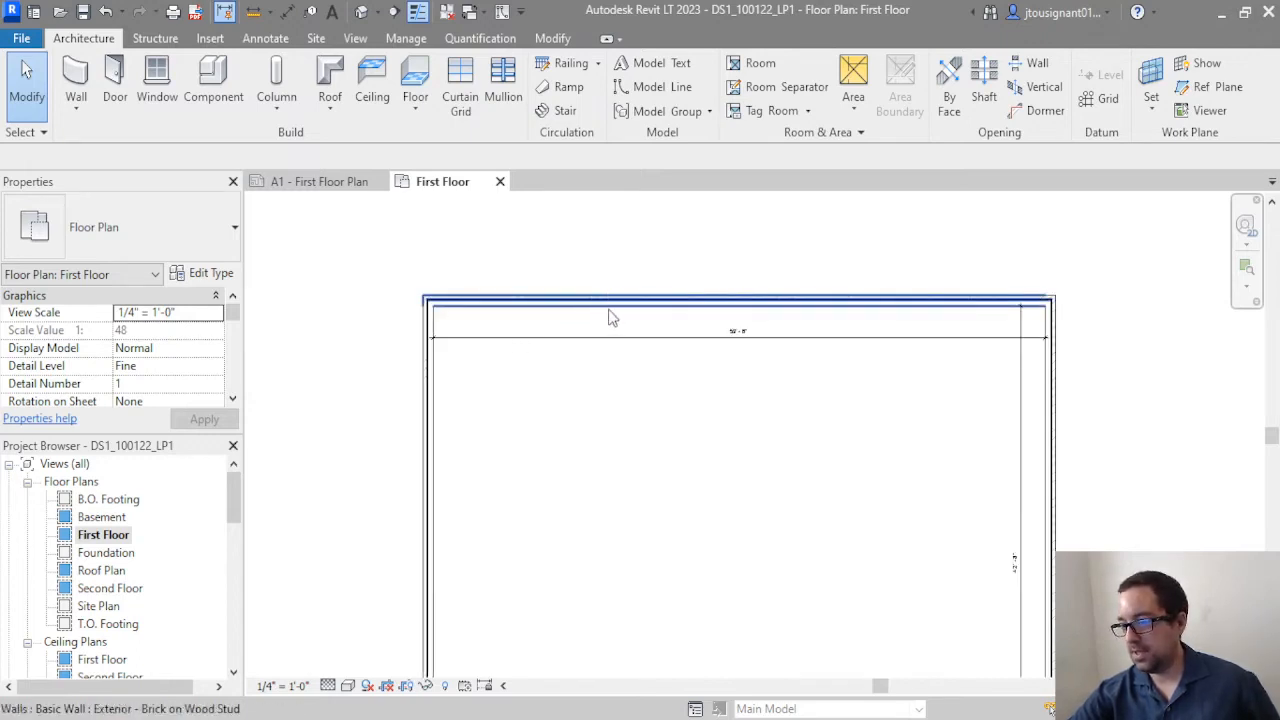
scroll(517, 391, down, 3)
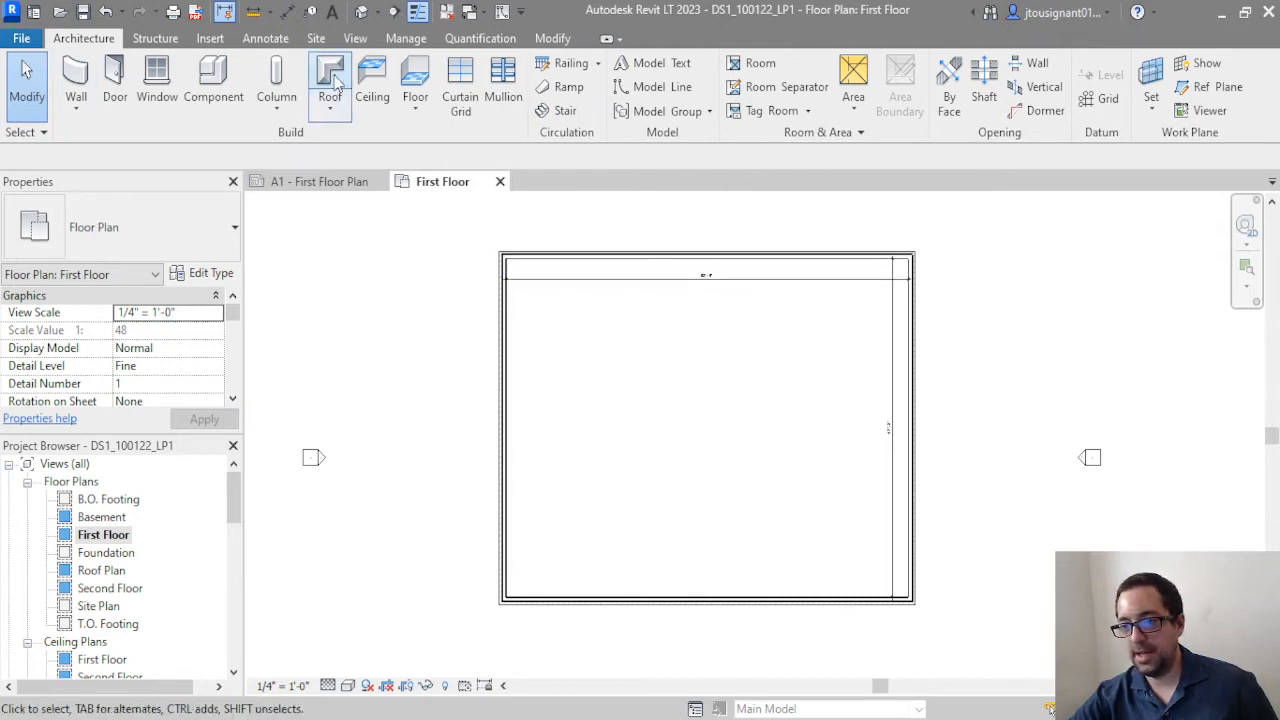
Start a Wood Joist 10" - Ceramic Tile floor on the First Floor level, picking the upper exterior wall as a boundary line extended to the core
click(372, 88)
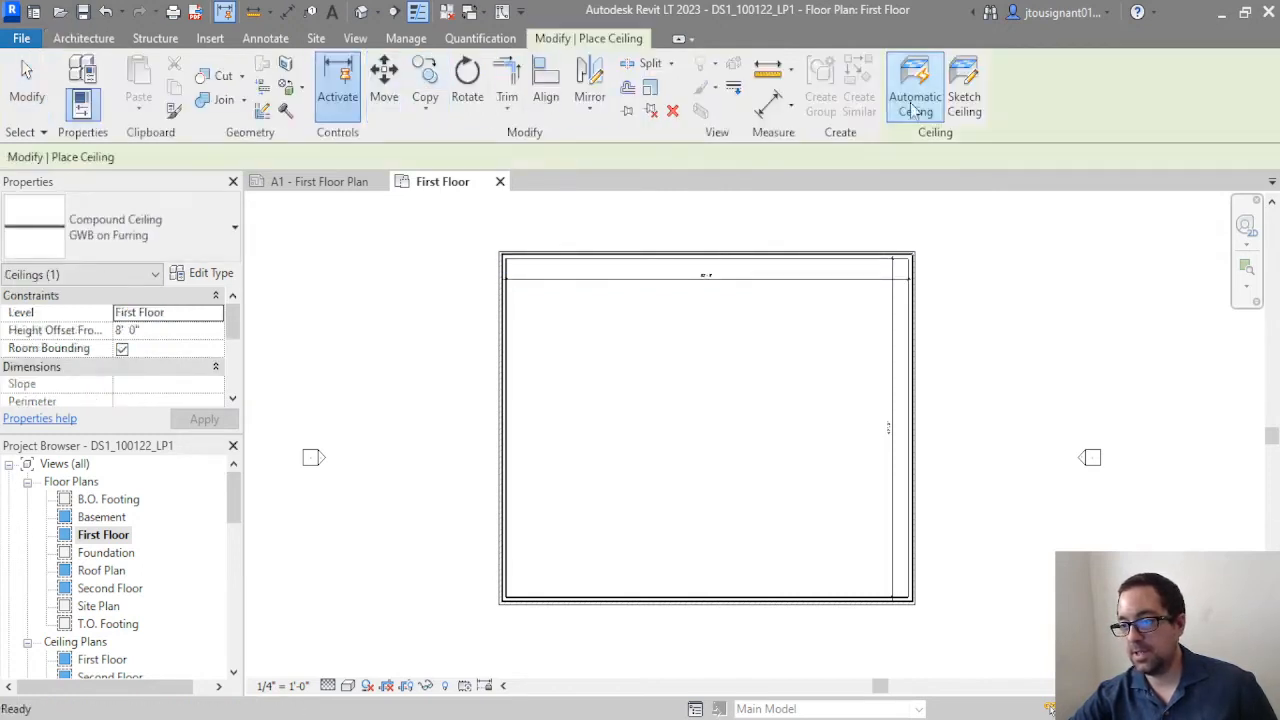
click(27, 80)
click(400, 82)
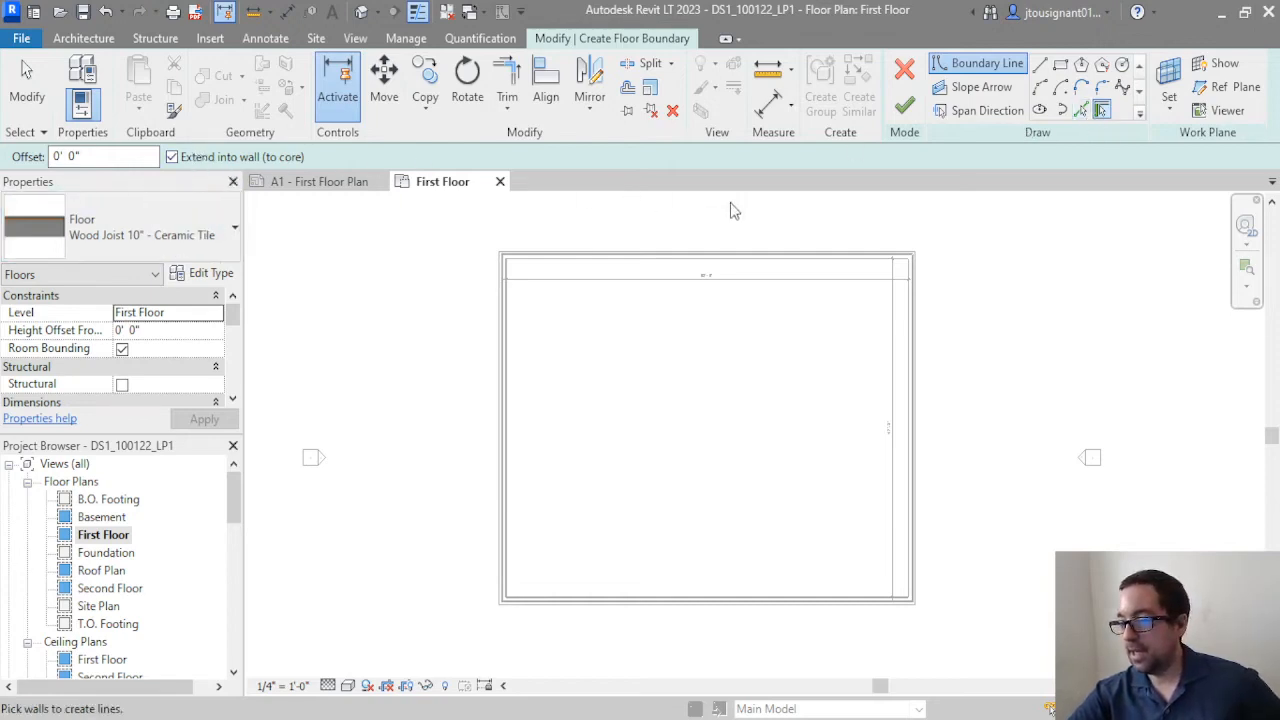
scroll(748, 258, up, 3)
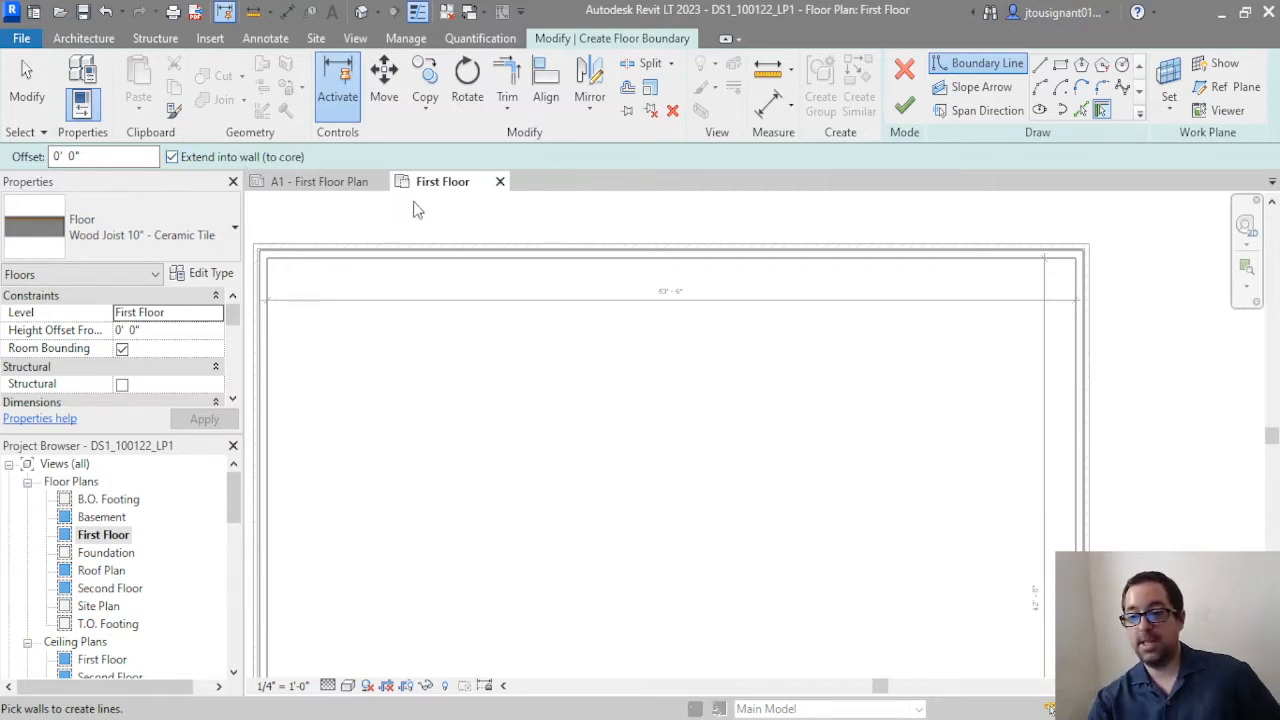
scroll(543, 280, up, 2)
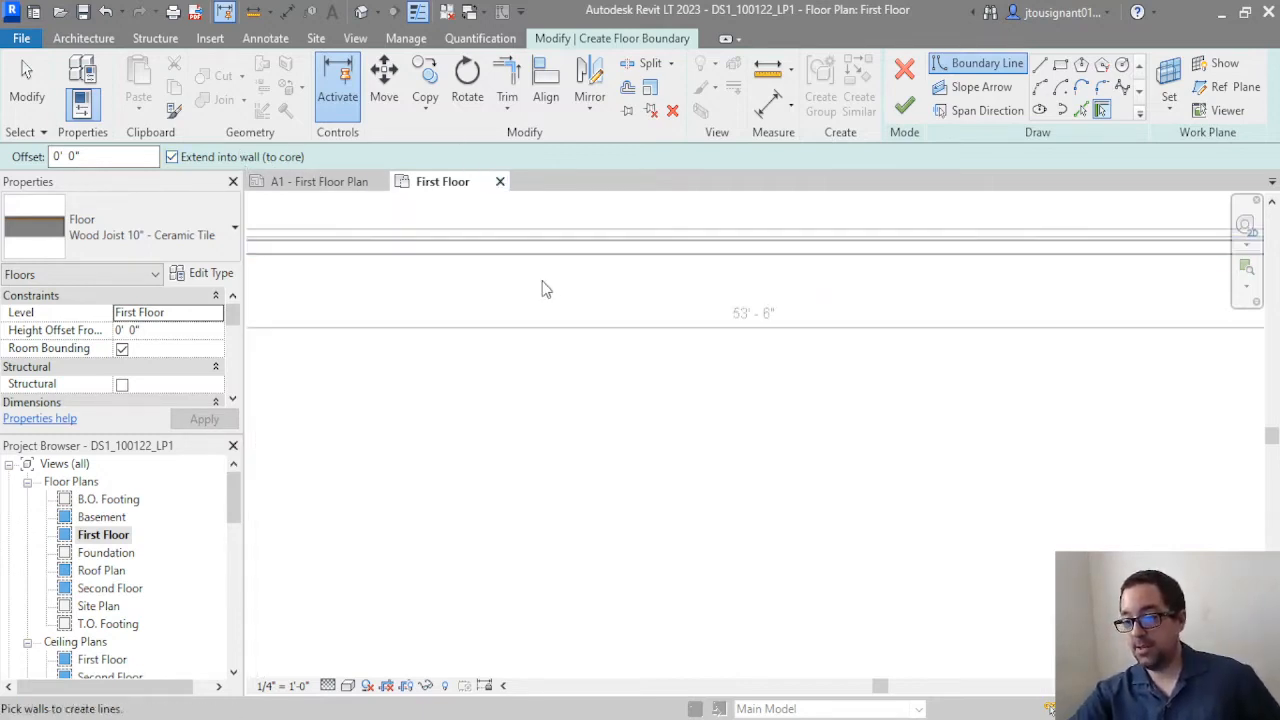
click(565, 249)
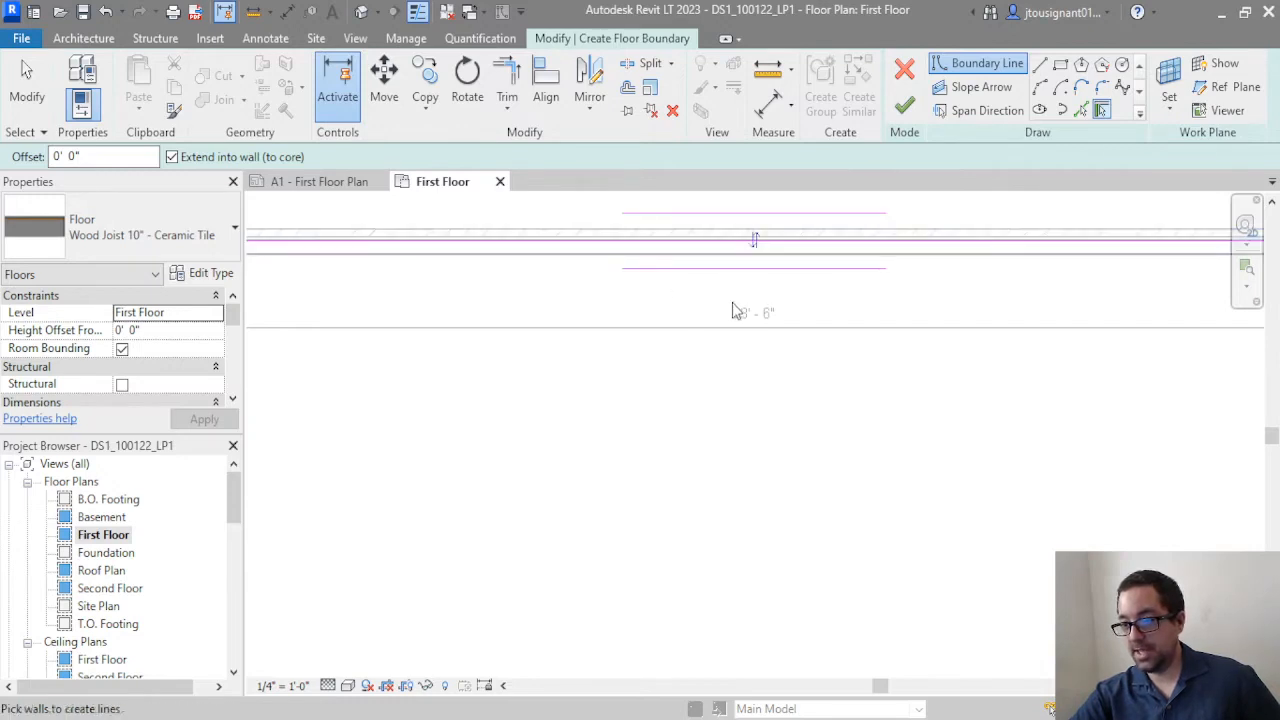
Examine where the floor boundary line sits within the layers of the upper exterior wall and at its corner
middle_drag(733, 302, 602, 377)
scroll(560, 323, up, 2)
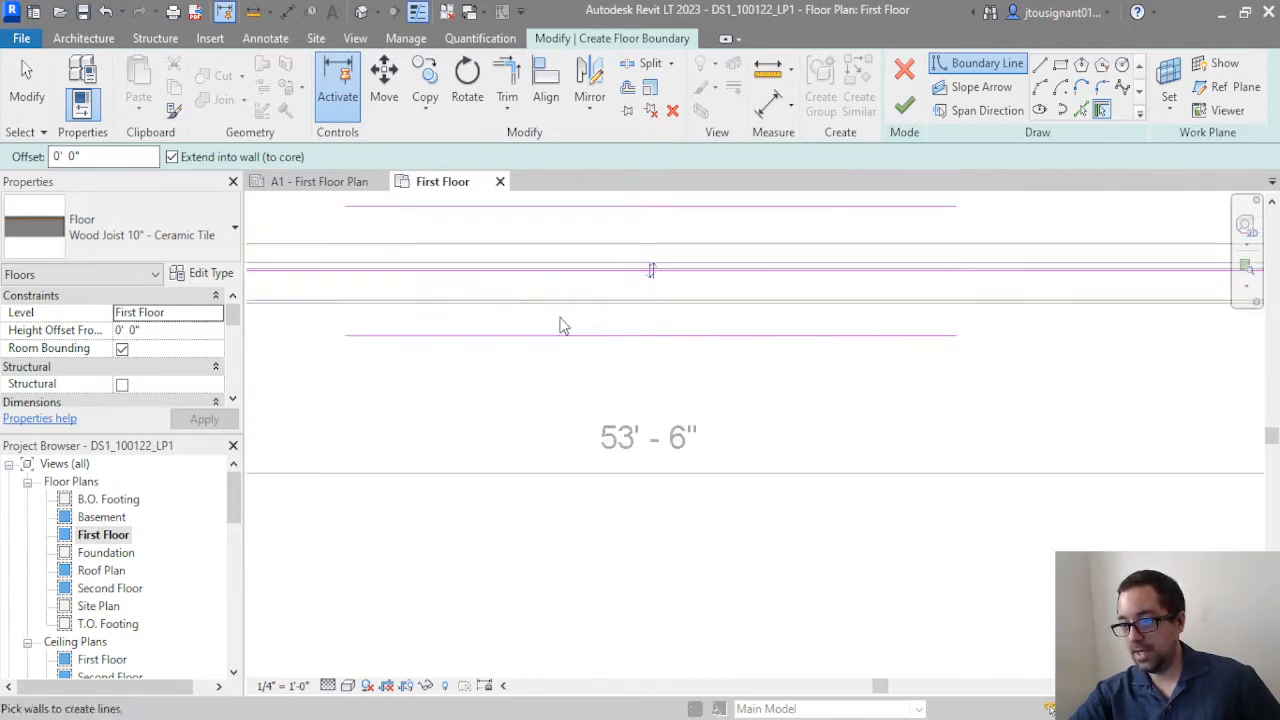
scroll(986, 337, up, 2)
middle_drag(991, 337, 866, 471)
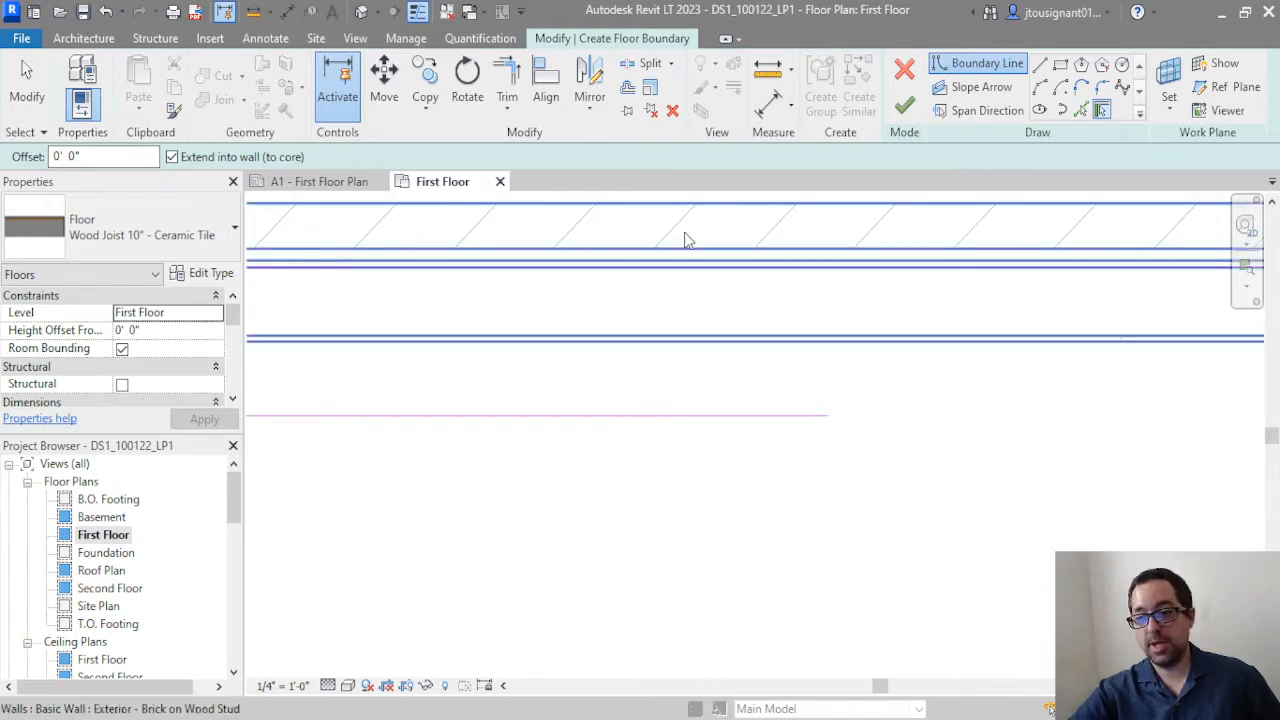
scroll(582, 430, down, 2)
middle_drag(618, 467, 664, 388)
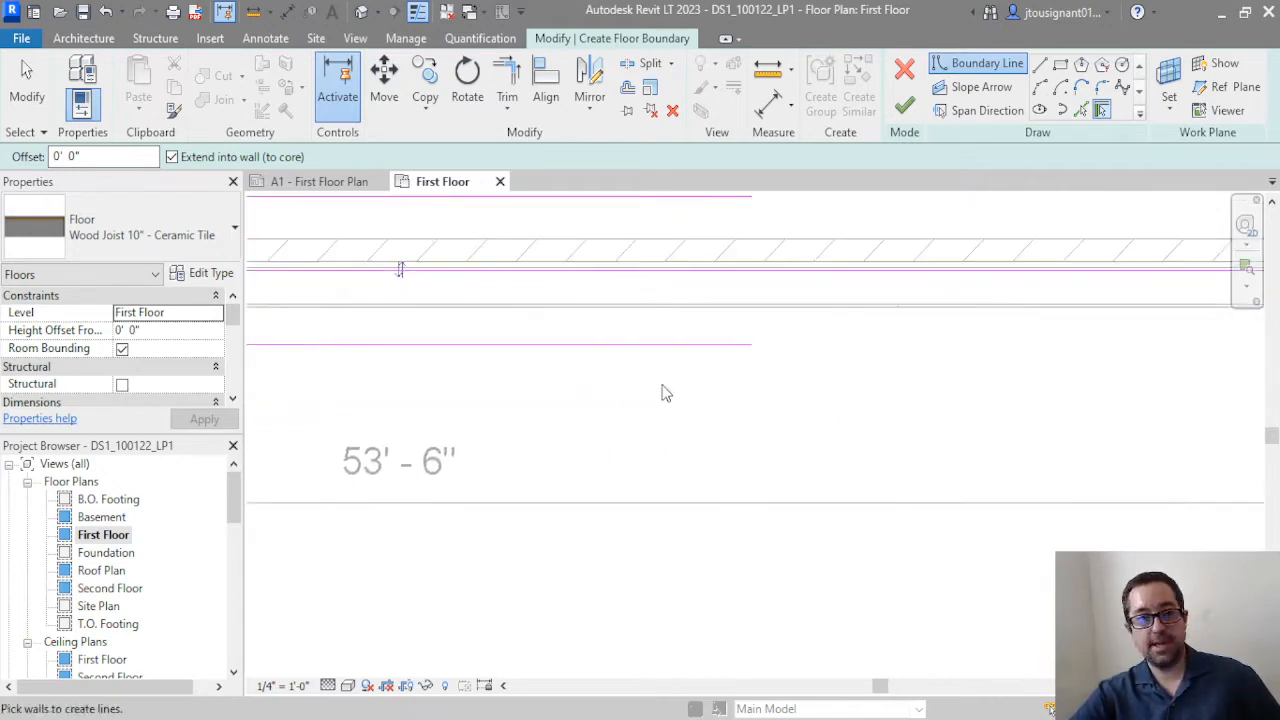
scroll(711, 307, down, 2)
scroll(727, 313, down, 1)
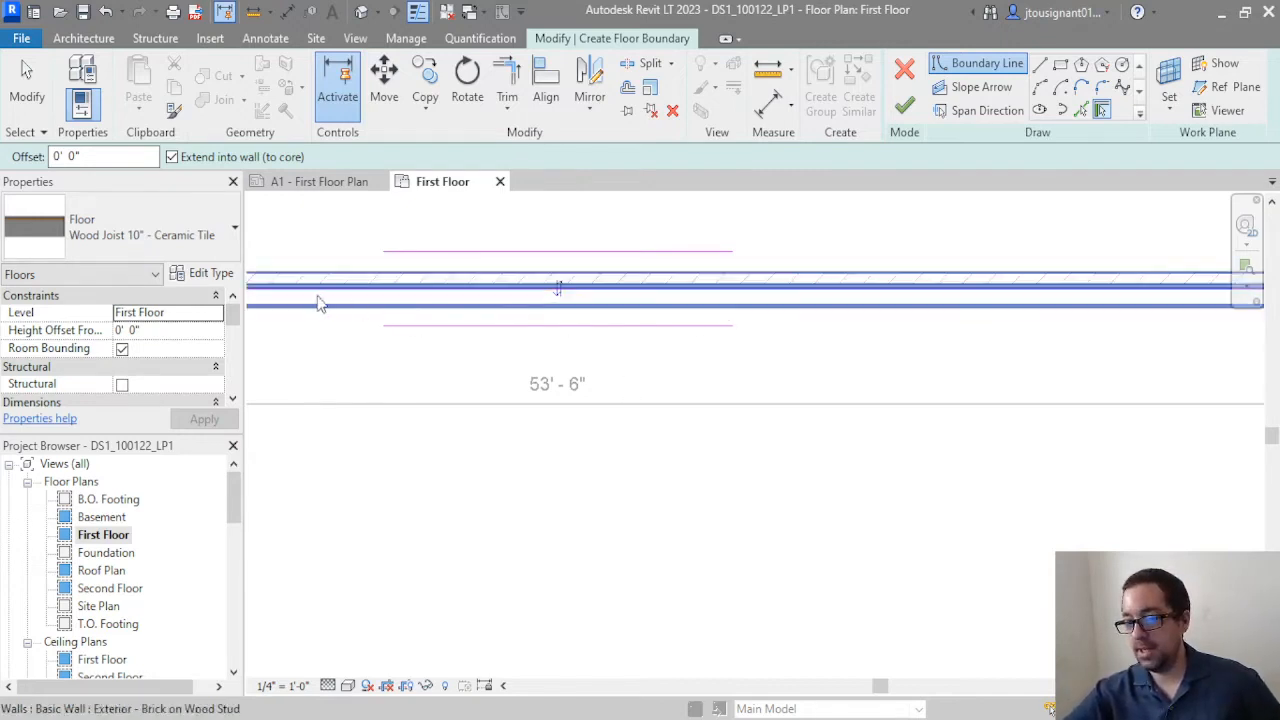
scroll(586, 276, down, 2)
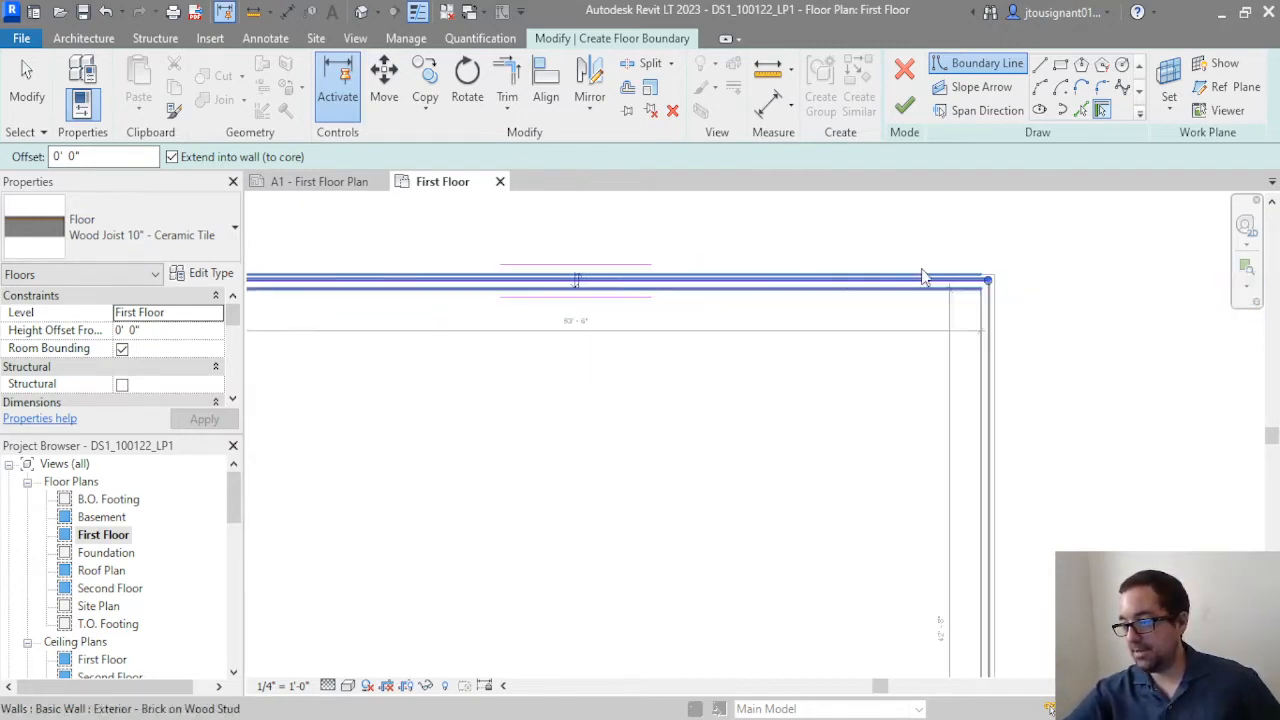
scroll(941, 293, up, 3)
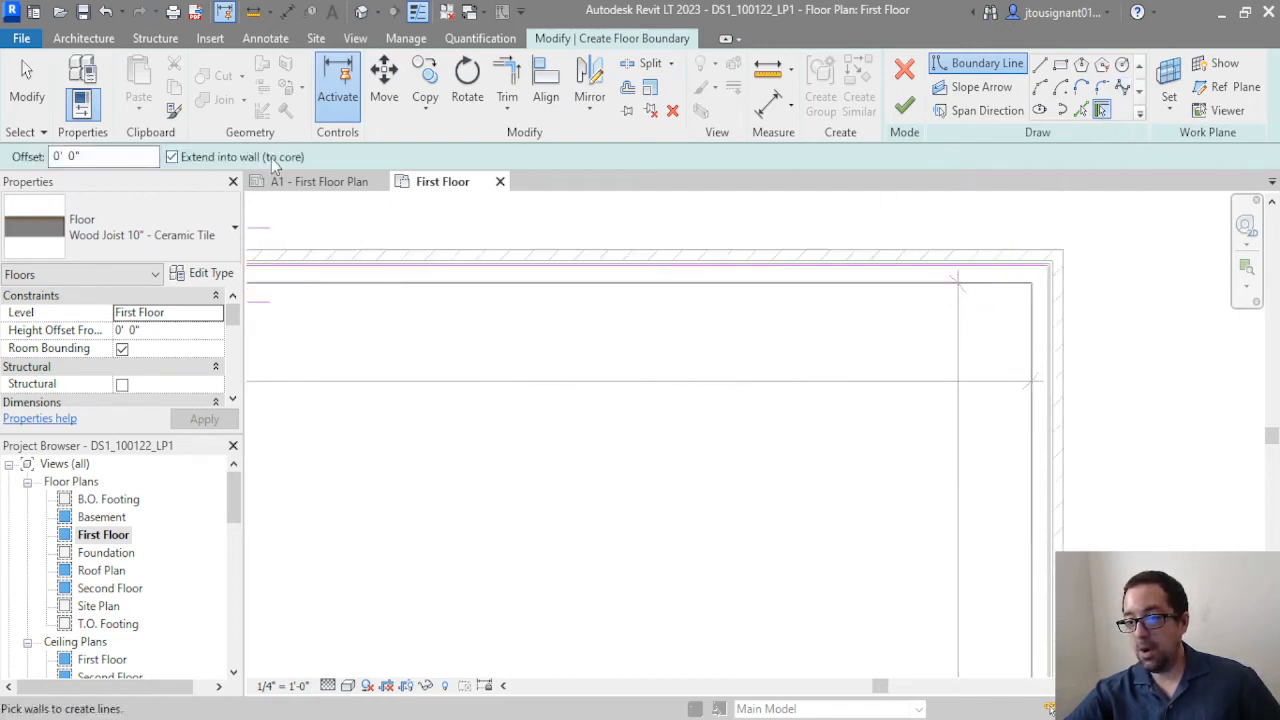
scroll(1049, 290, up, 4)
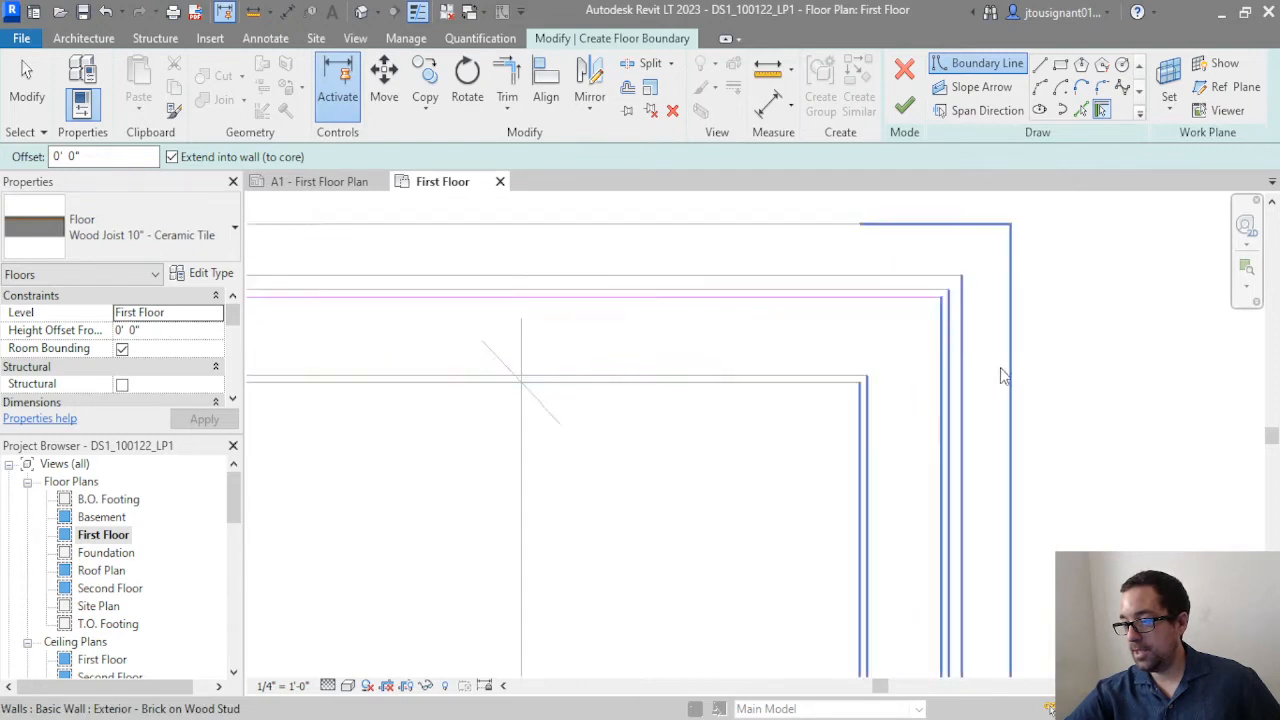
scroll(1090, 310, down, 1)
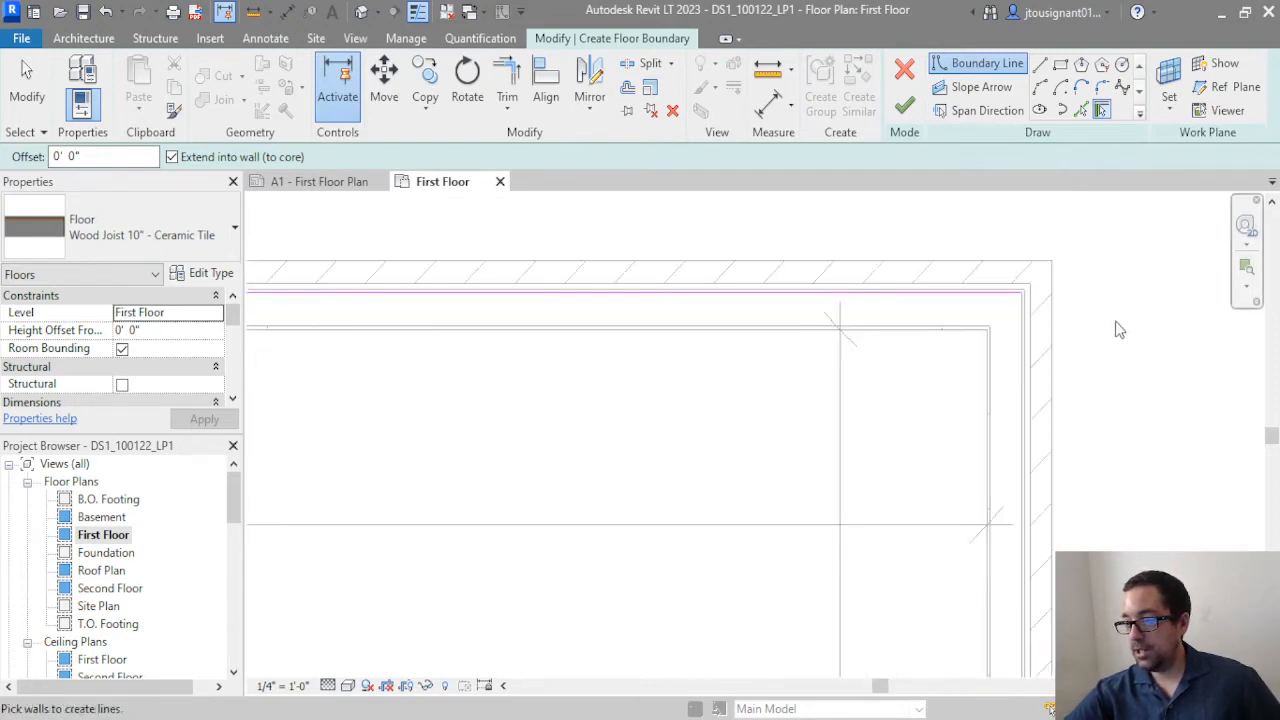
scroll(1117, 329, down, 1)
scroll(1120, 332, down, 2)
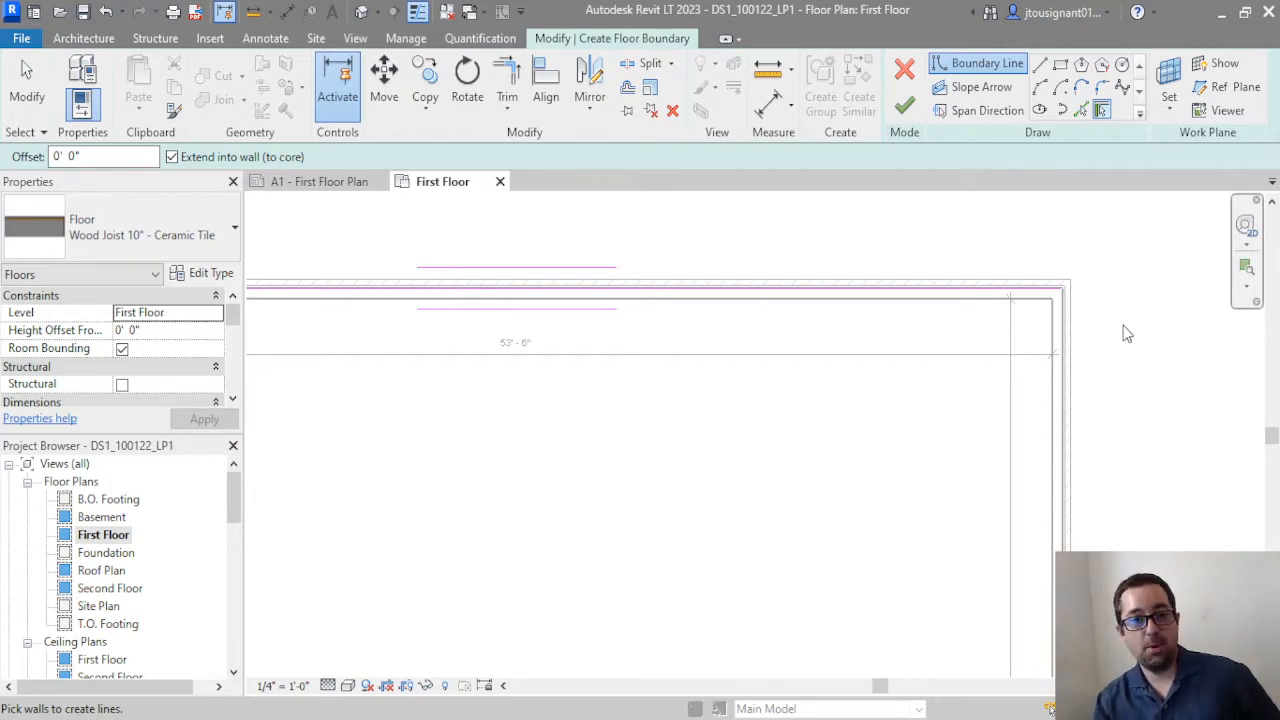
Pick the three remaining exterior walls to close the floor boundary, and finish the floor sketch
click(1060, 390)
scroll(886, 428, down, 3)
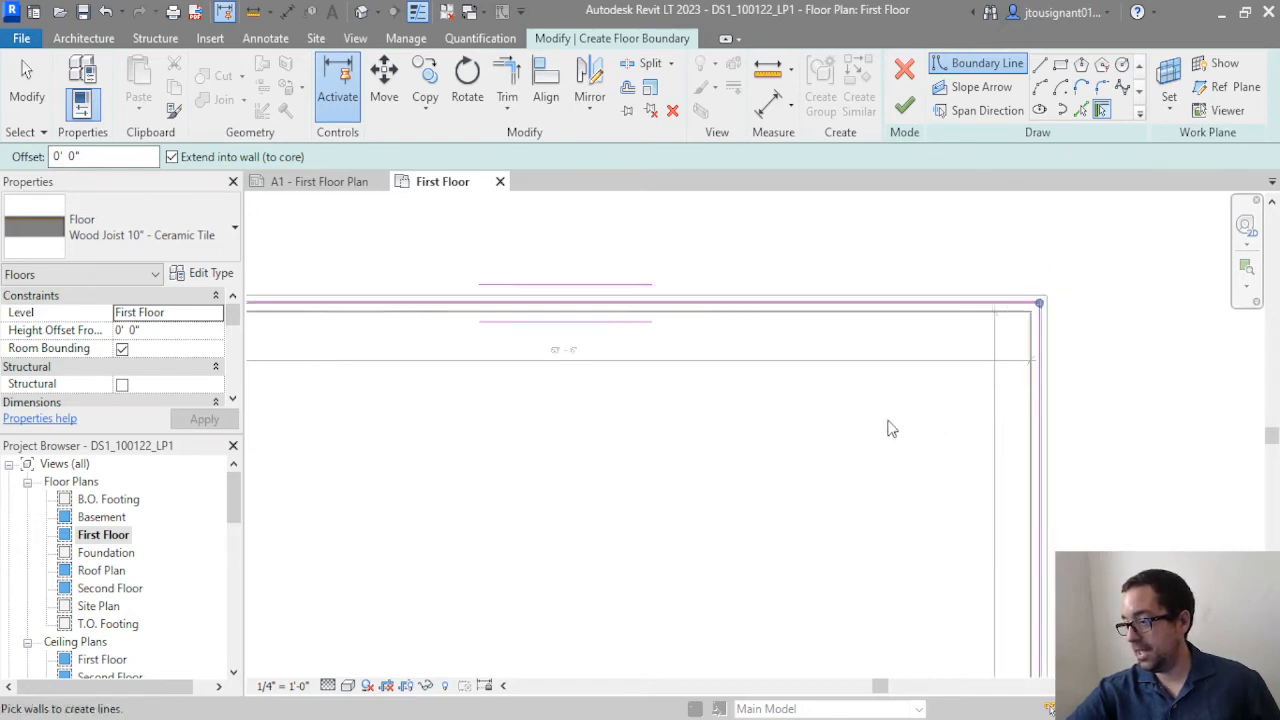
middle_drag(803, 531, 782, 345)
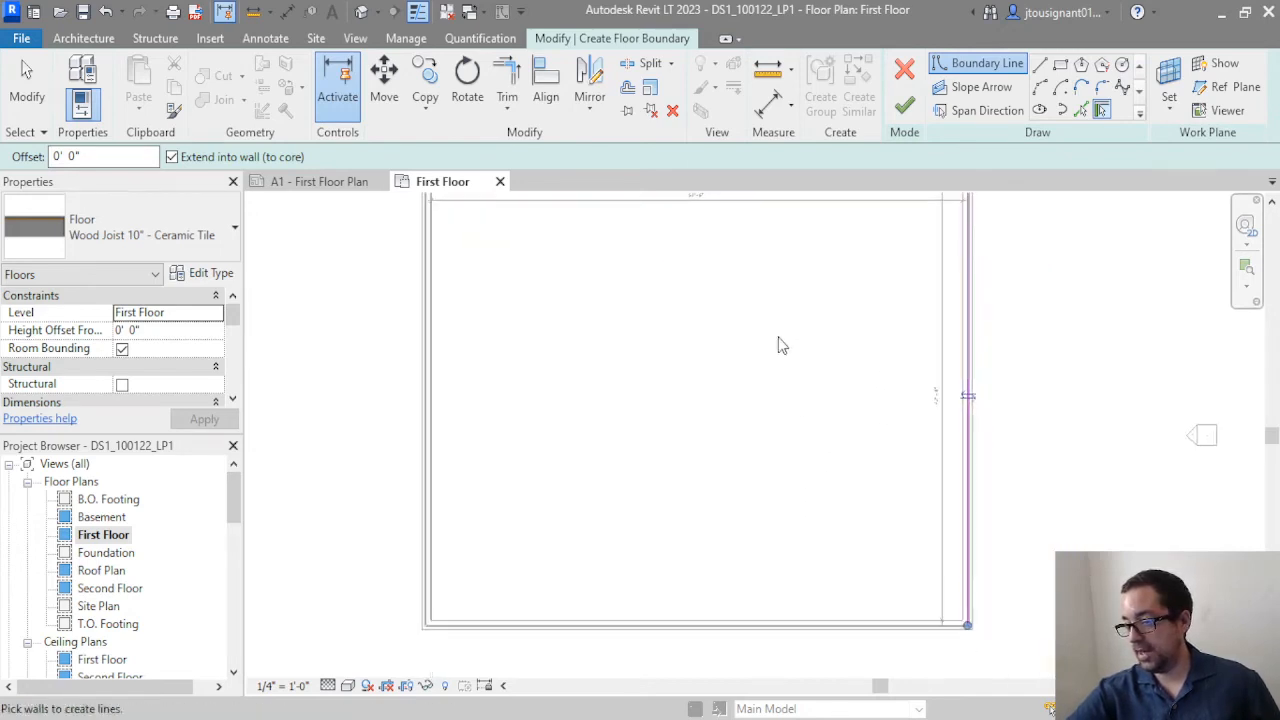
click(852, 628)
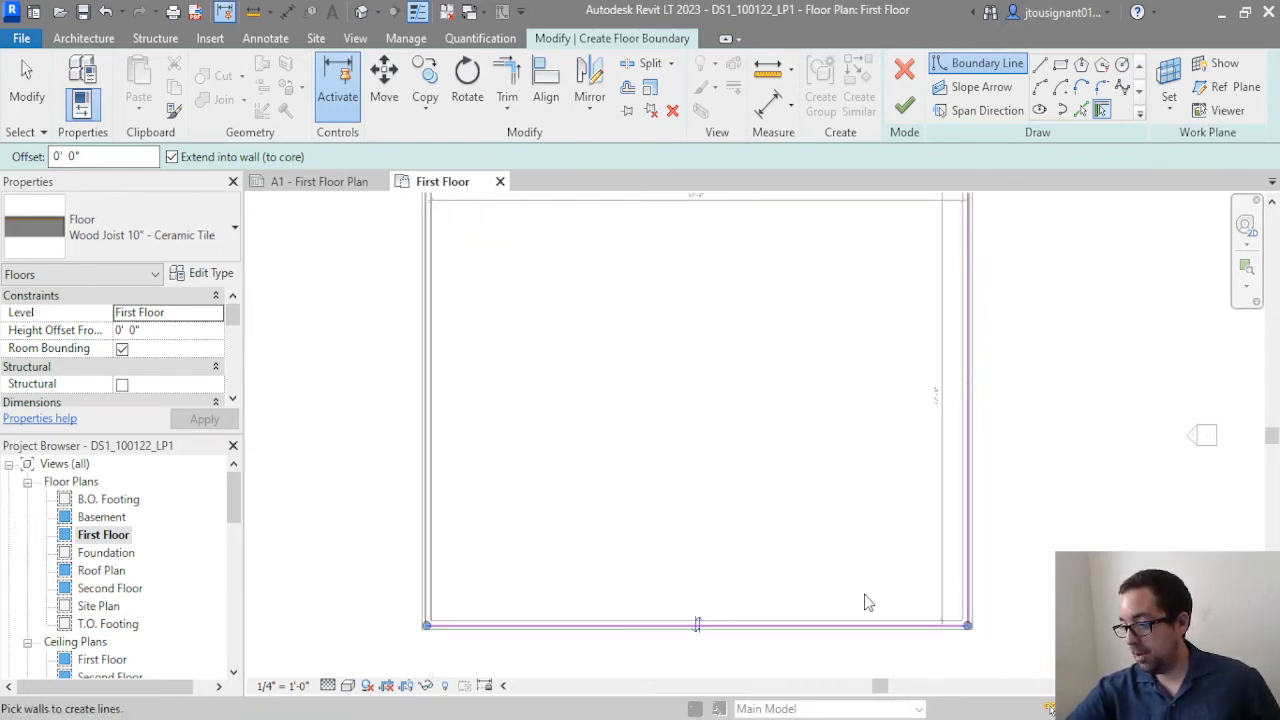
click(431, 307)
middle_drag(614, 317, 522, 330)
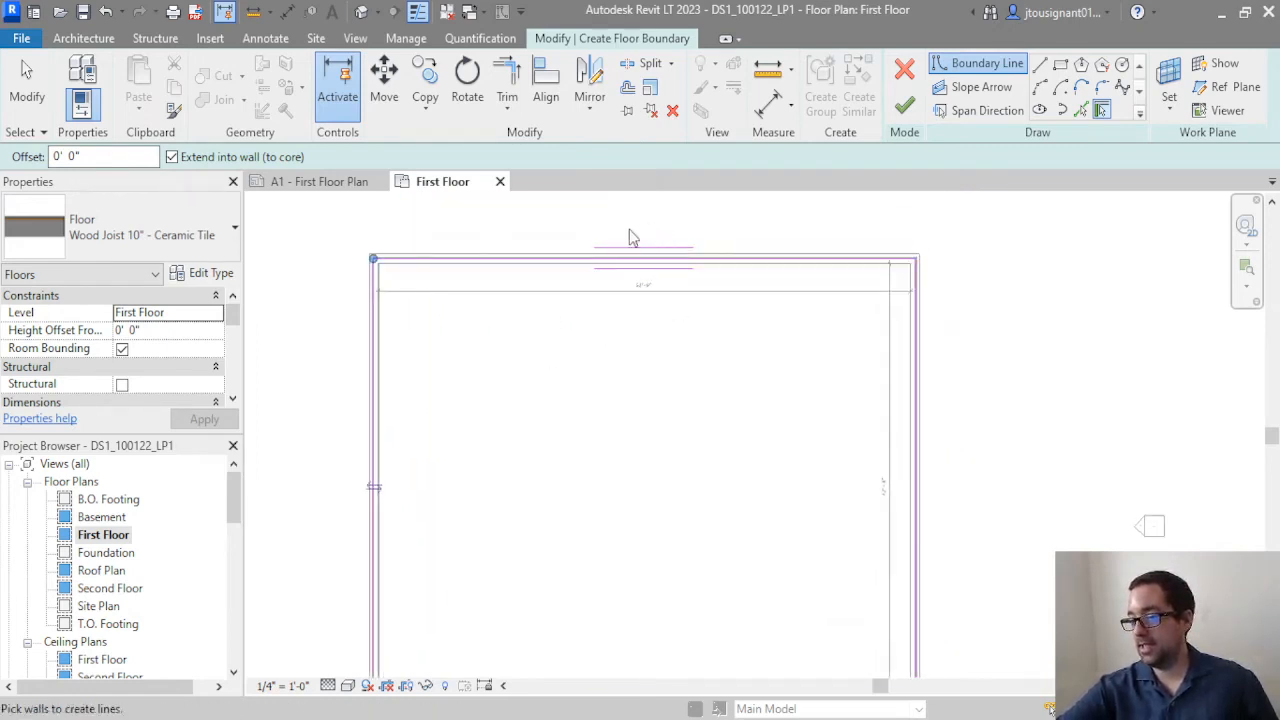
scroll(609, 306, down, 2)
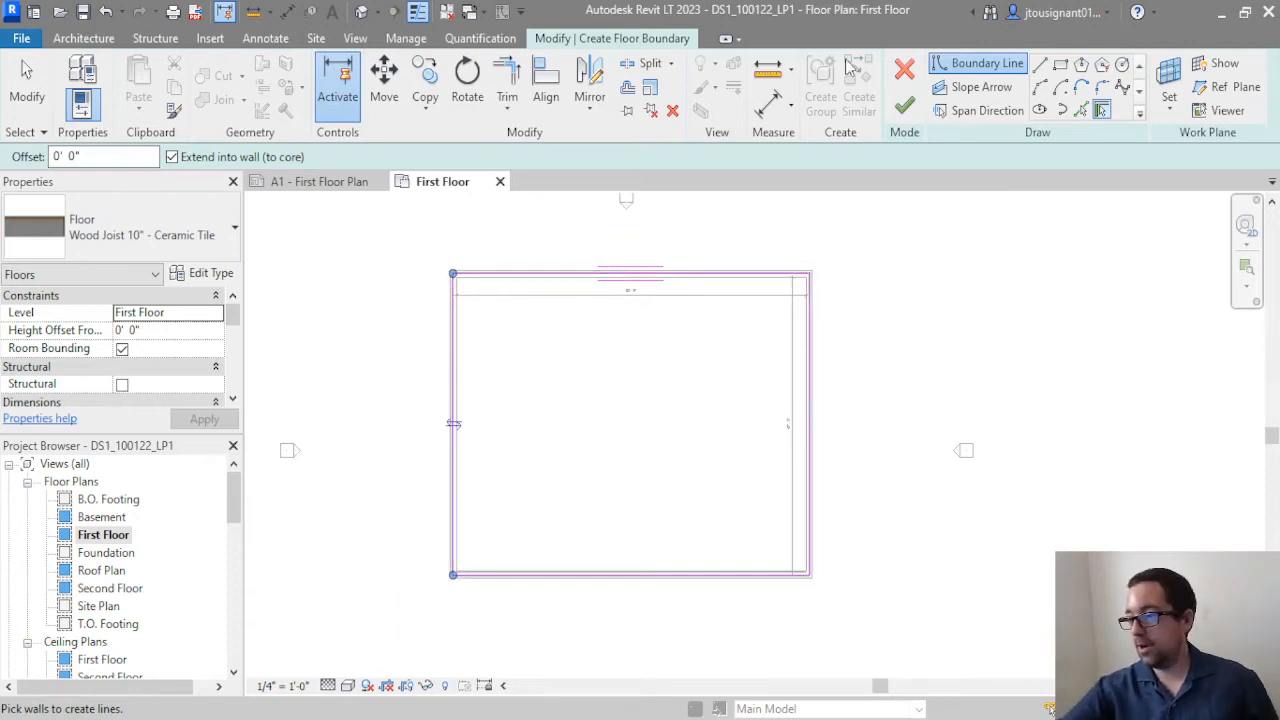
click(904, 105)
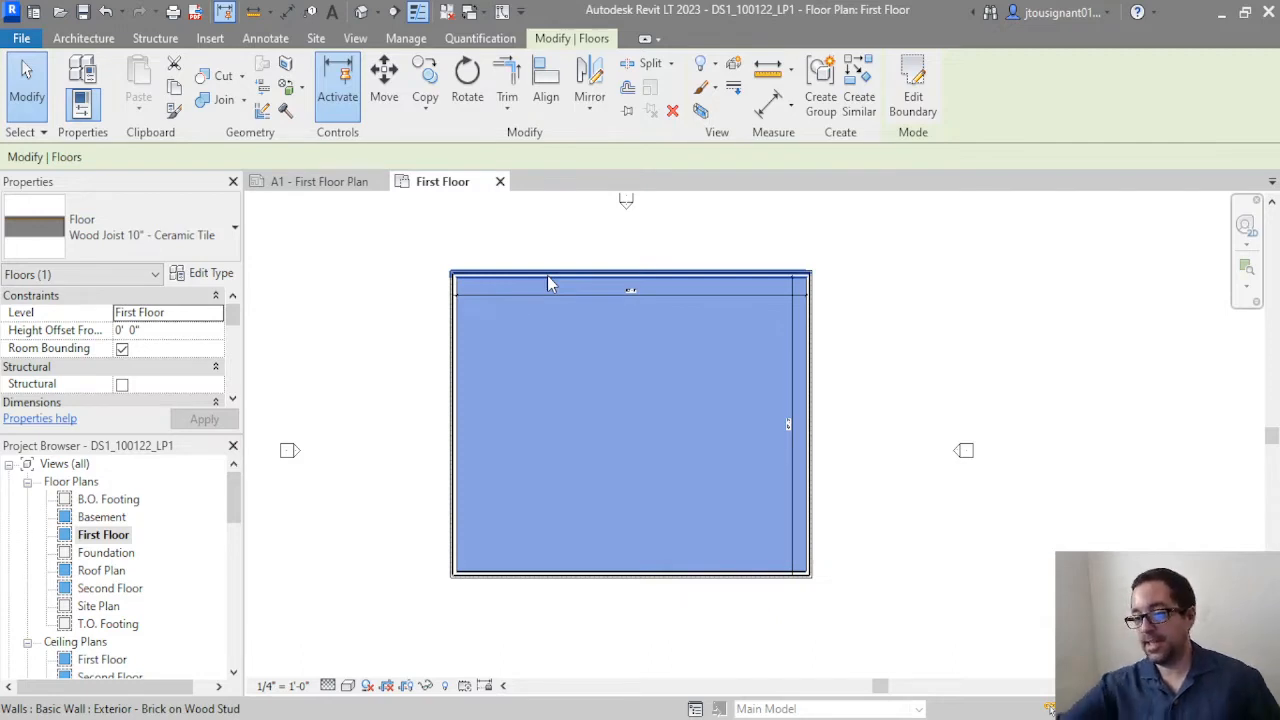
Draw a vertical building section line from outside the upper exterior wall down into the building, crossing the wall and floor
click(460, 258)
scroll(492, 264, up, 2)
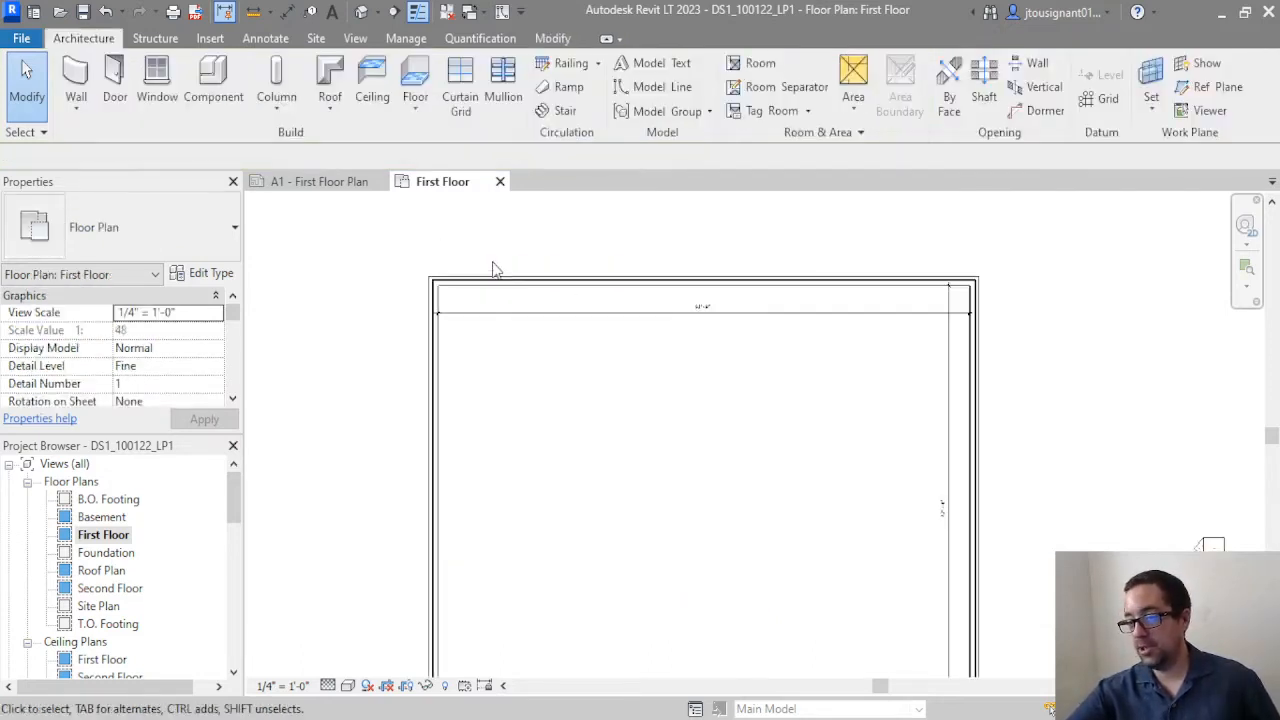
scroll(492, 268, up, 1)
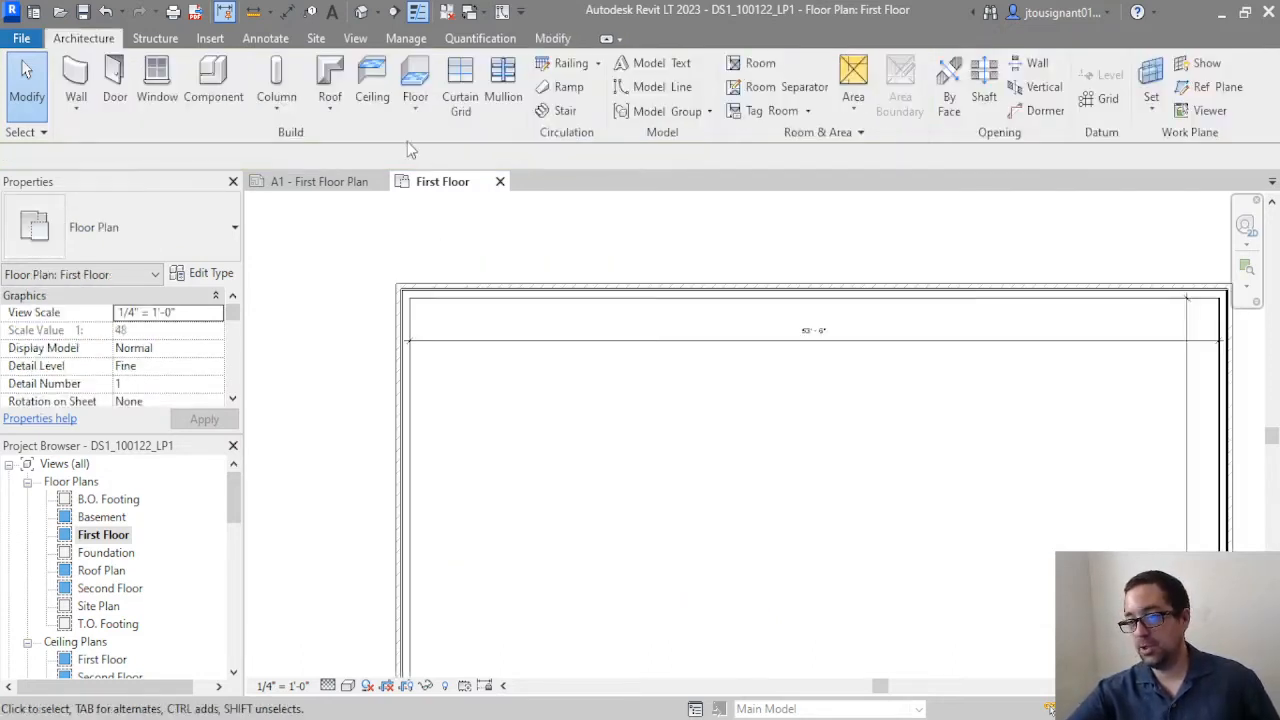
click(394, 12)
scroll(610, 290, down, 2)
click(587, 283)
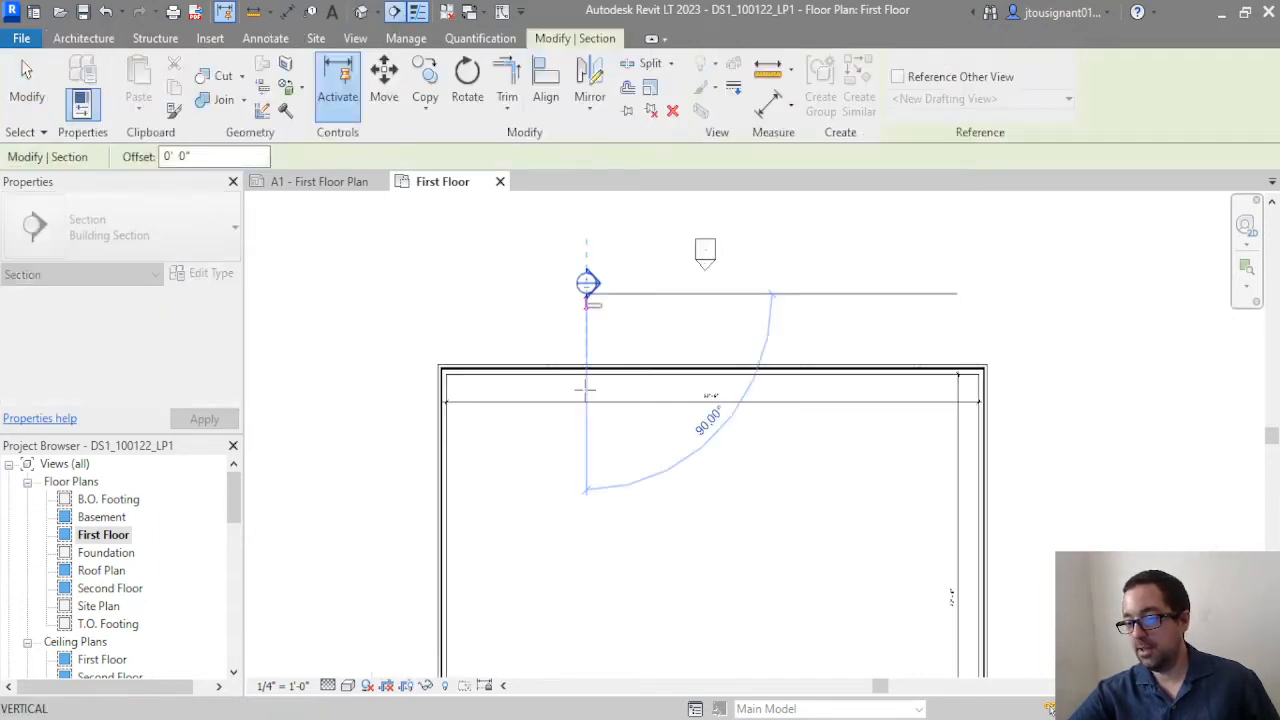
click(587, 460)
key(Escape)
key(Escape)
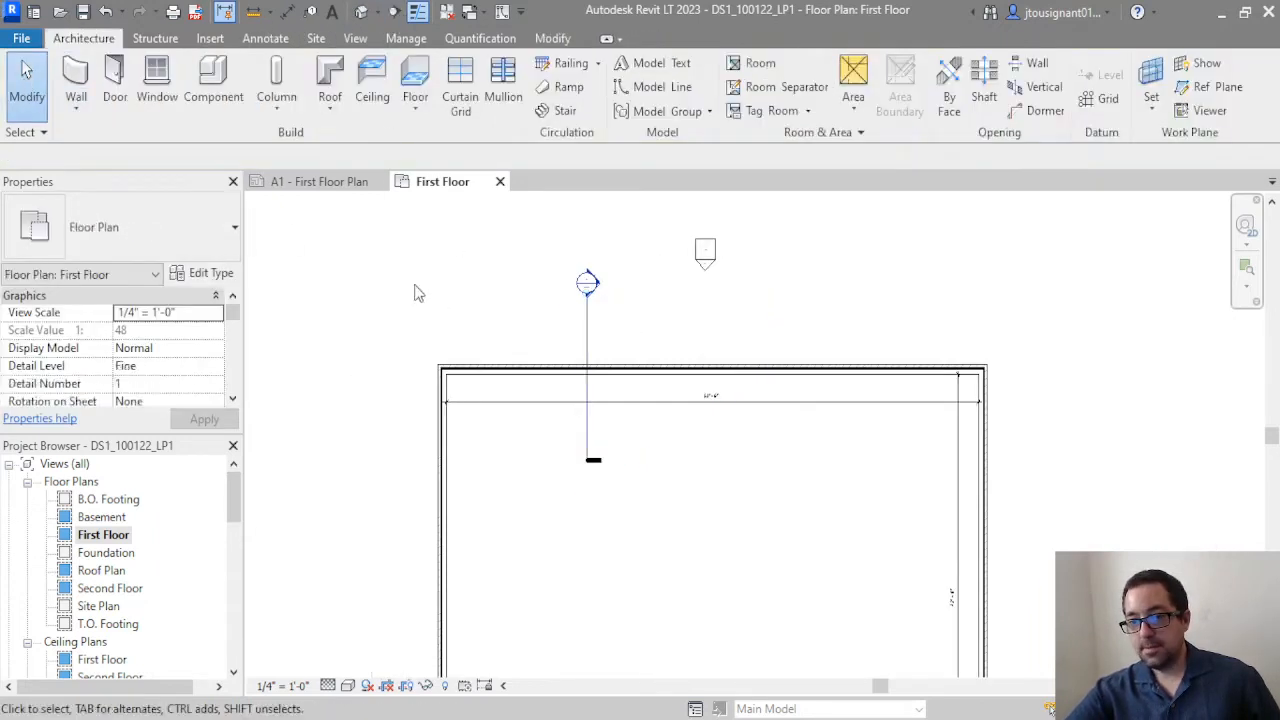
Open the new section view and set its detail level to Medium
double_click(590, 284)
middle_drag(762, 577, 761, 537)
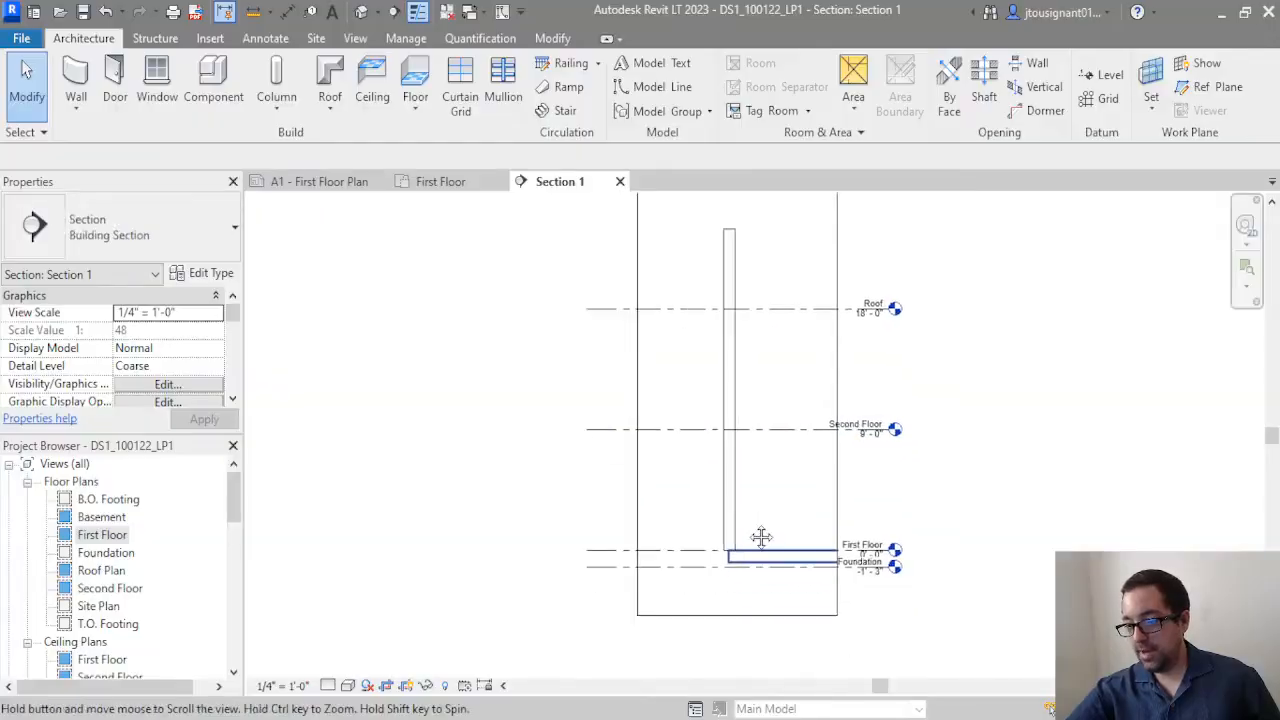
scroll(761, 545, up, 4)
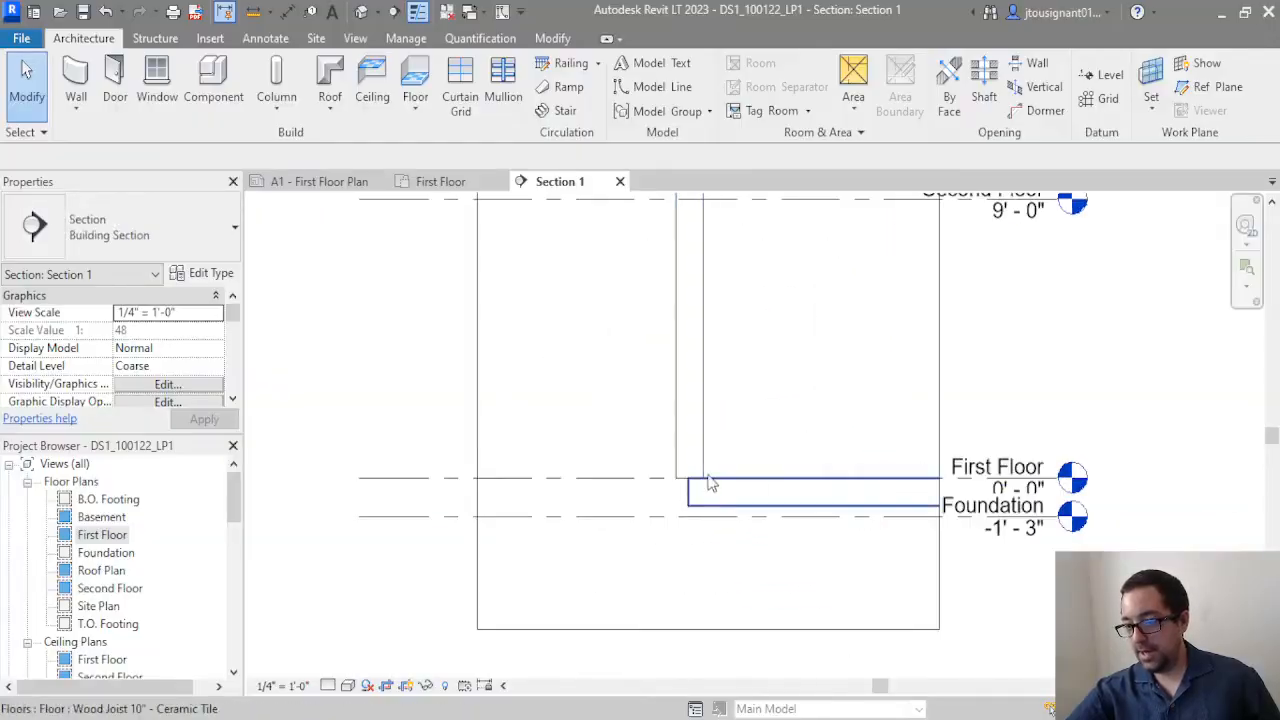
click(327, 687)
click(349, 651)
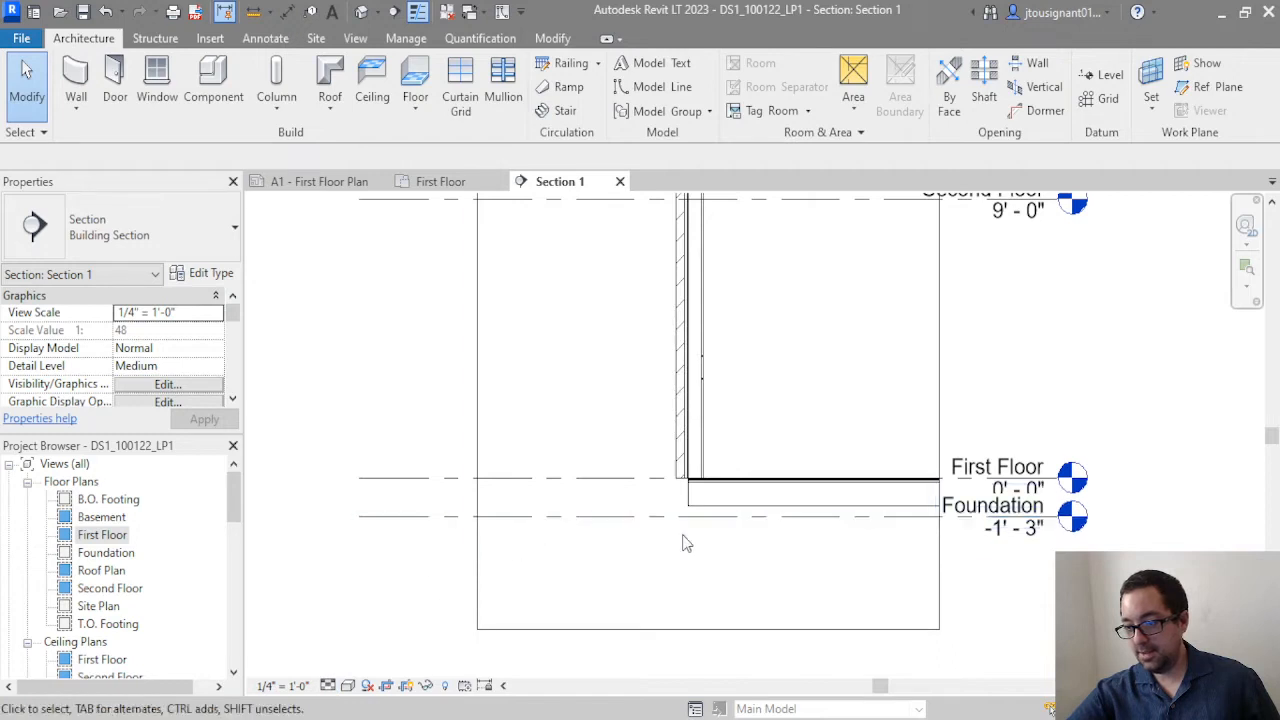
Examine how the edge of the Wood Joist 10" floor lines up with the layers at the base of the brick exterior wall
scroll(686, 543, up, 5)
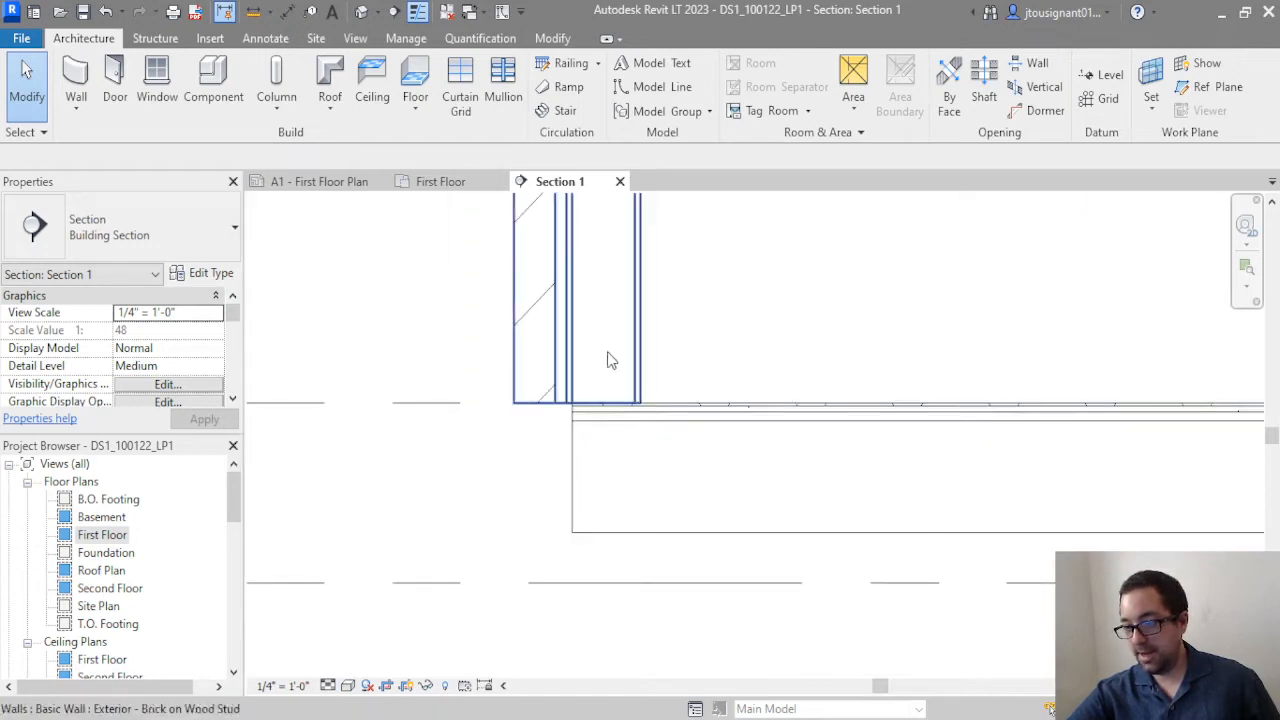
scroll(590, 378, up, 4)
click(563, 437)
scroll(560, 433, up, 2)
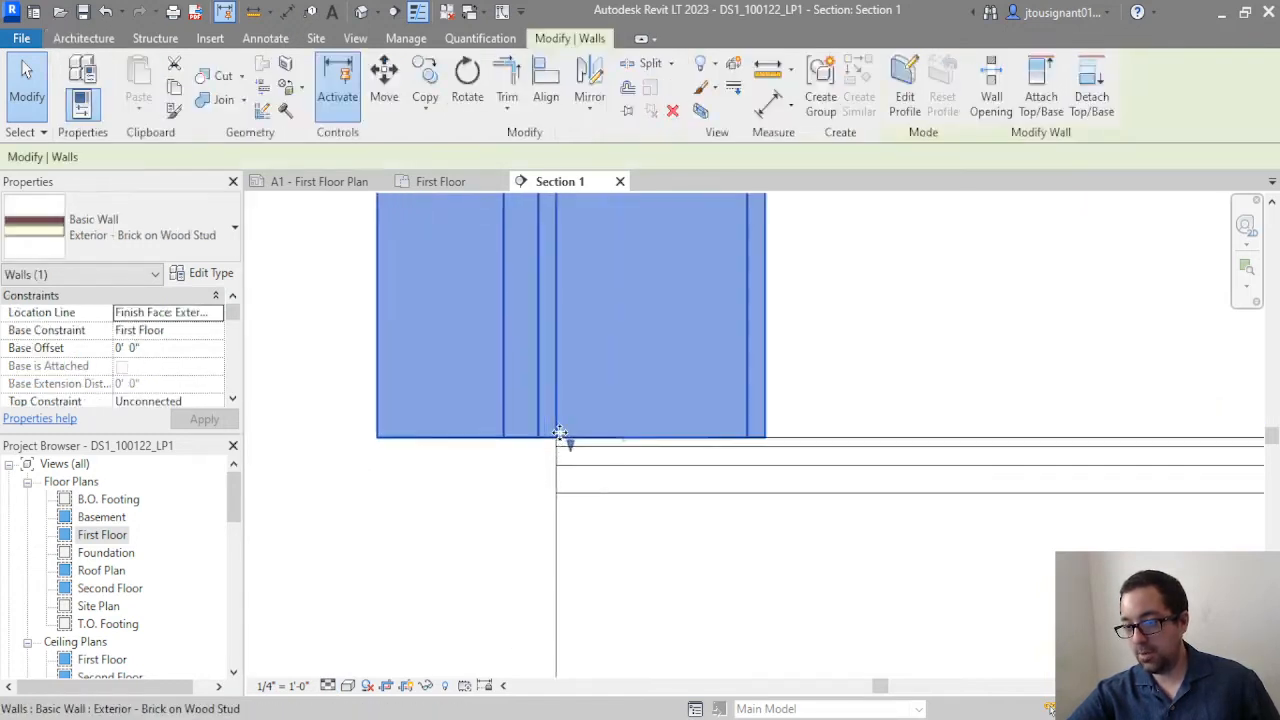
scroll(556, 440, up, 1)
scroll(567, 470, down, 3)
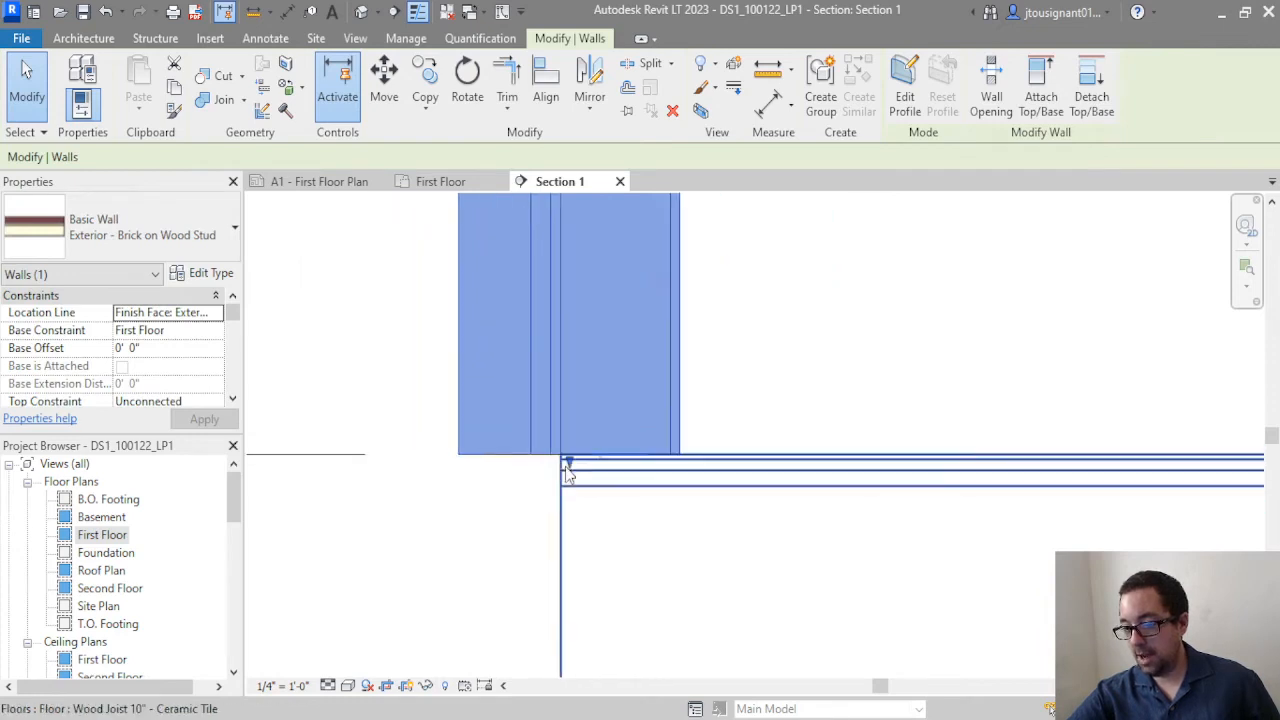
click(586, 491)
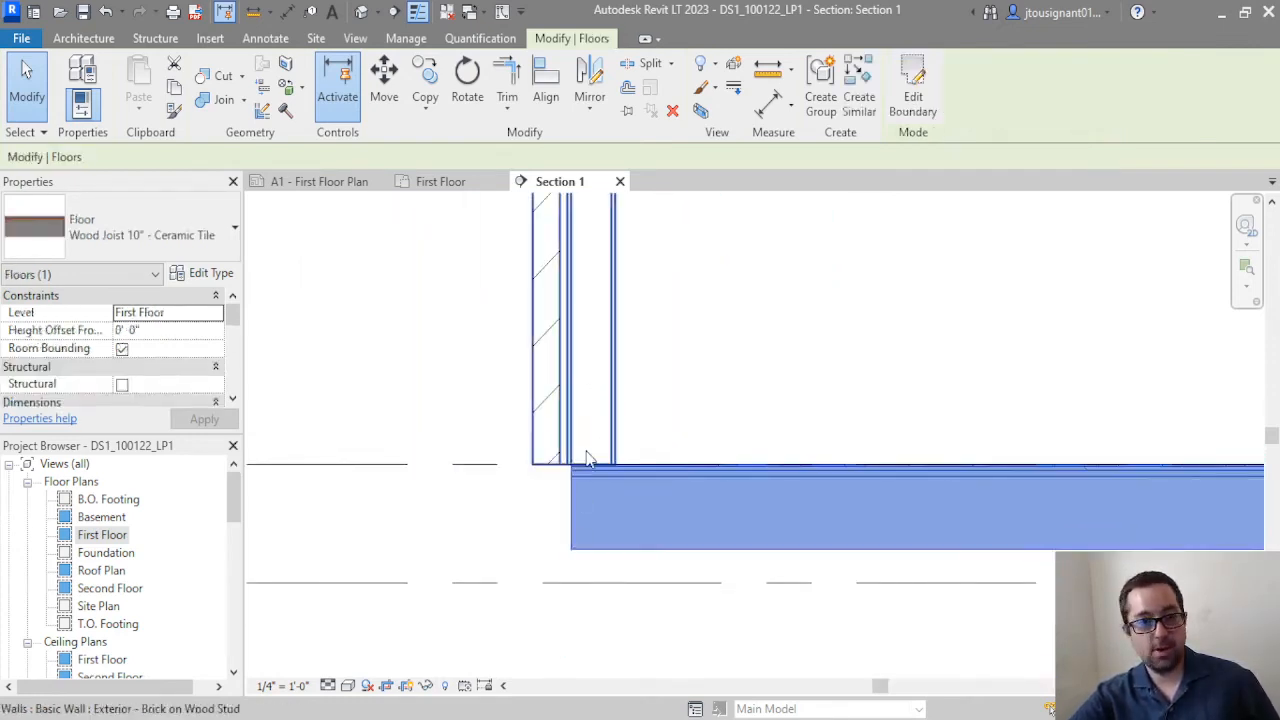
scroll(600, 455, up, 2)
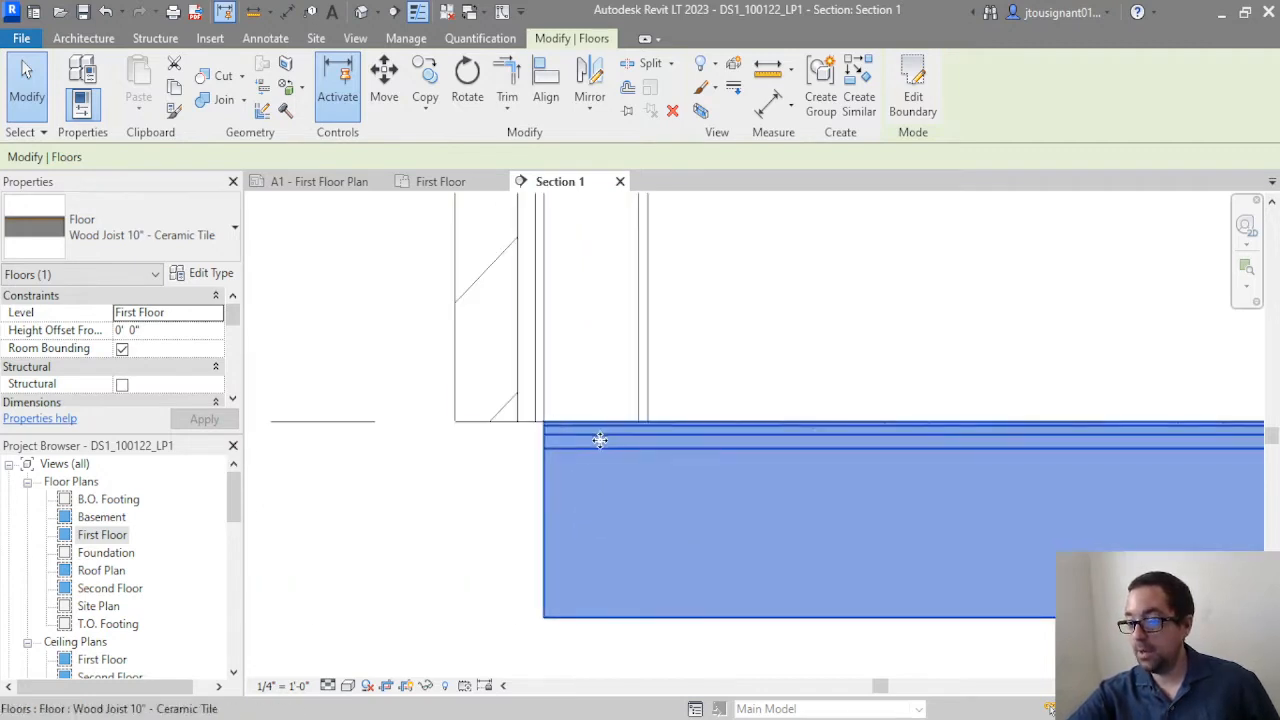
click(598, 250)
scroll(556, 412, up, 2)
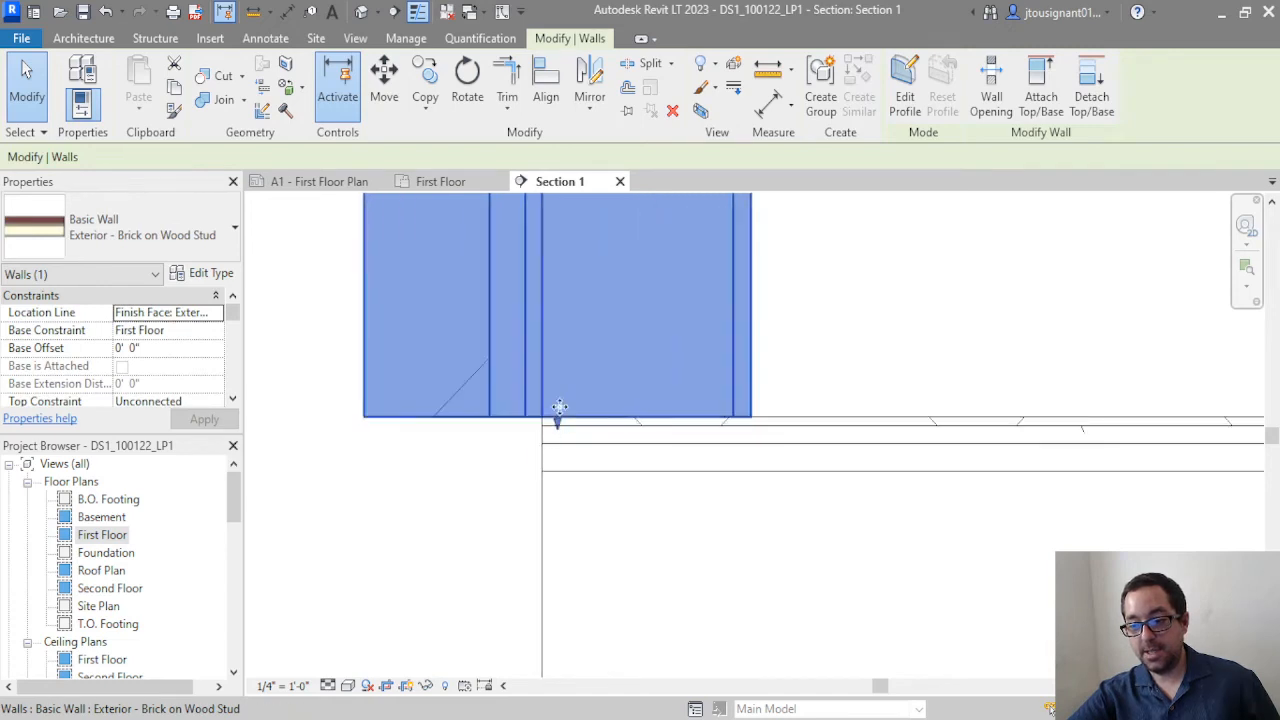
scroll(538, 432, up, 2)
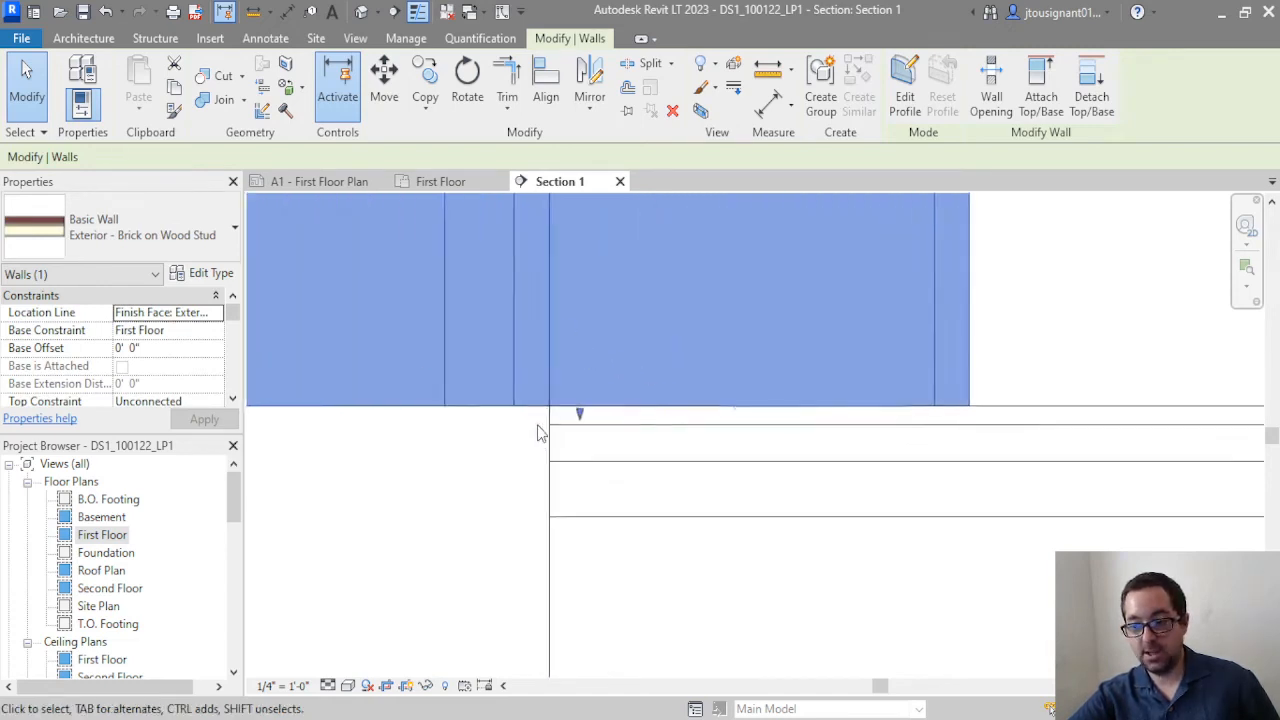
click(562, 448)
scroll(555, 441, down, 2)
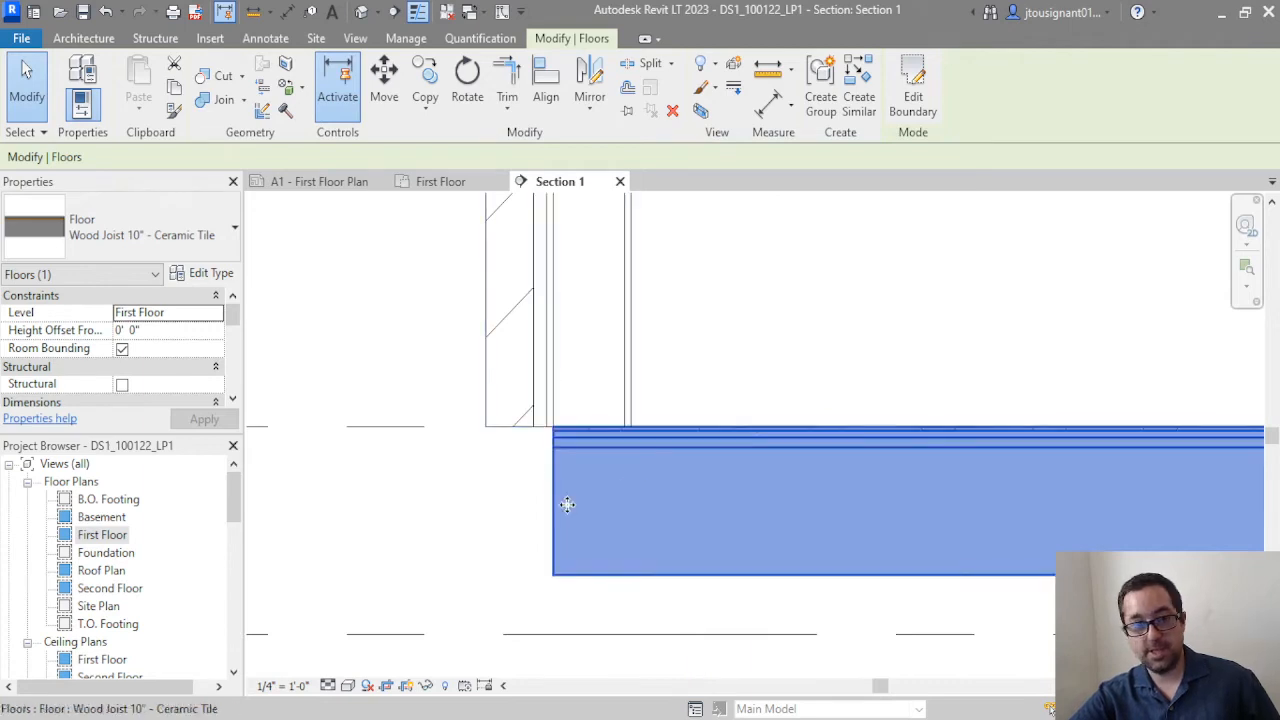
scroll(567, 504, down, 3)
Move the brick exterior wall about 1' - 1" outward in the section view to test the floor's attachment to it
click(573, 358)
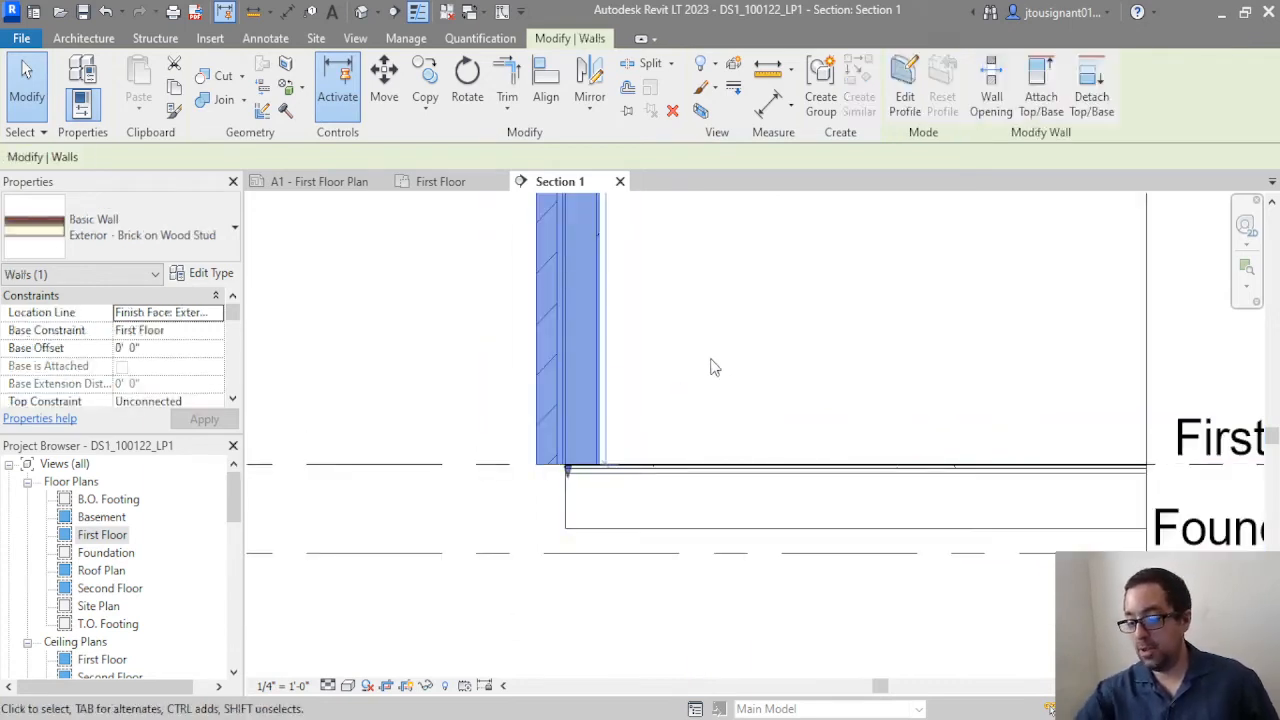
click(384, 80)
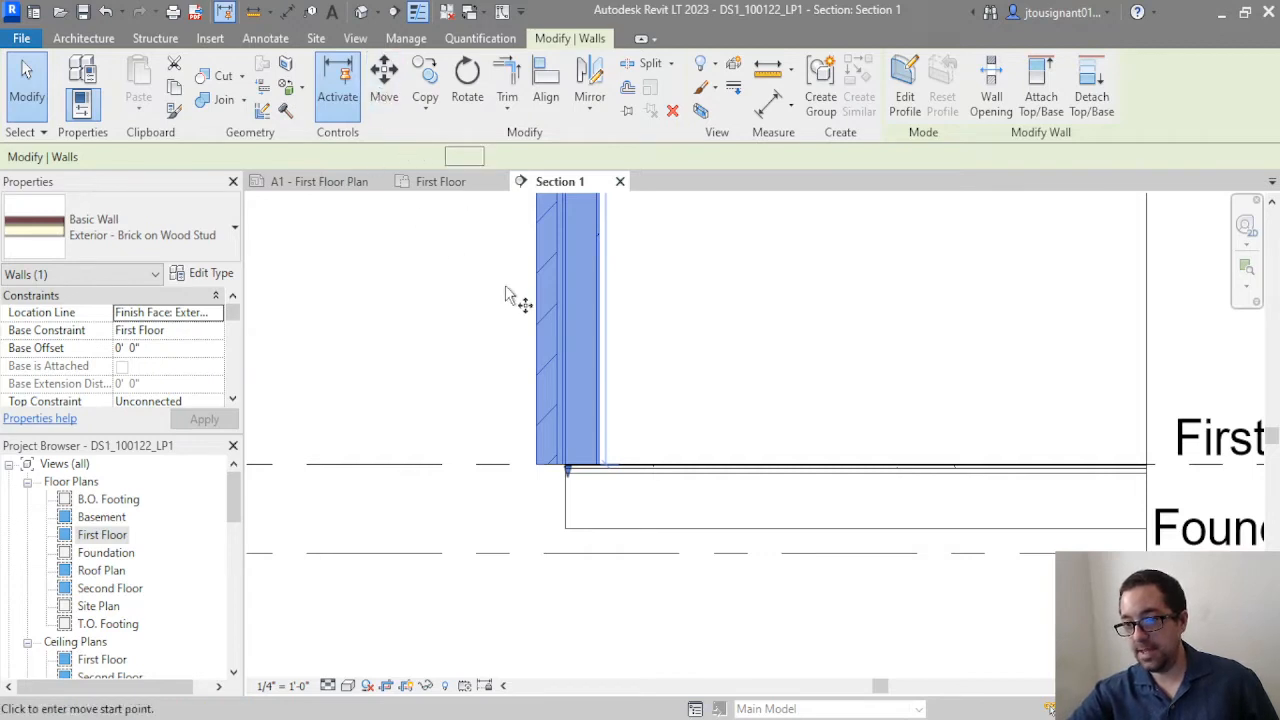
click(557, 294)
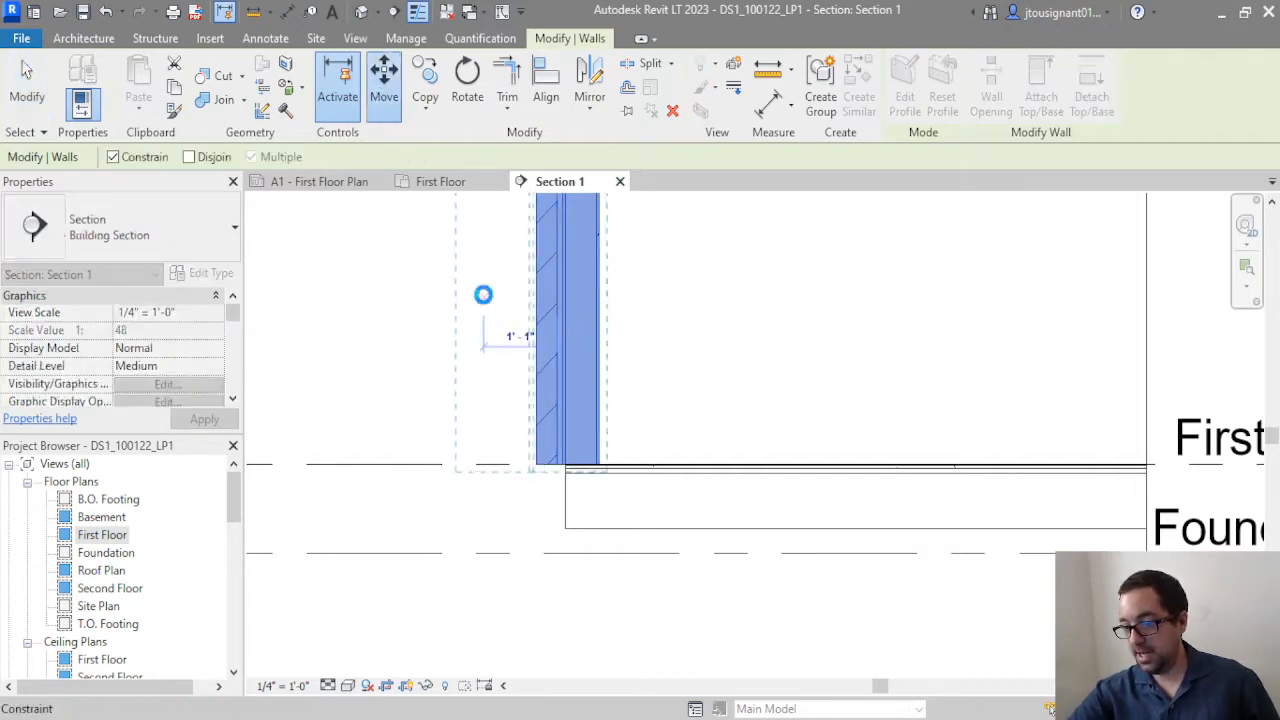
click(484, 295)
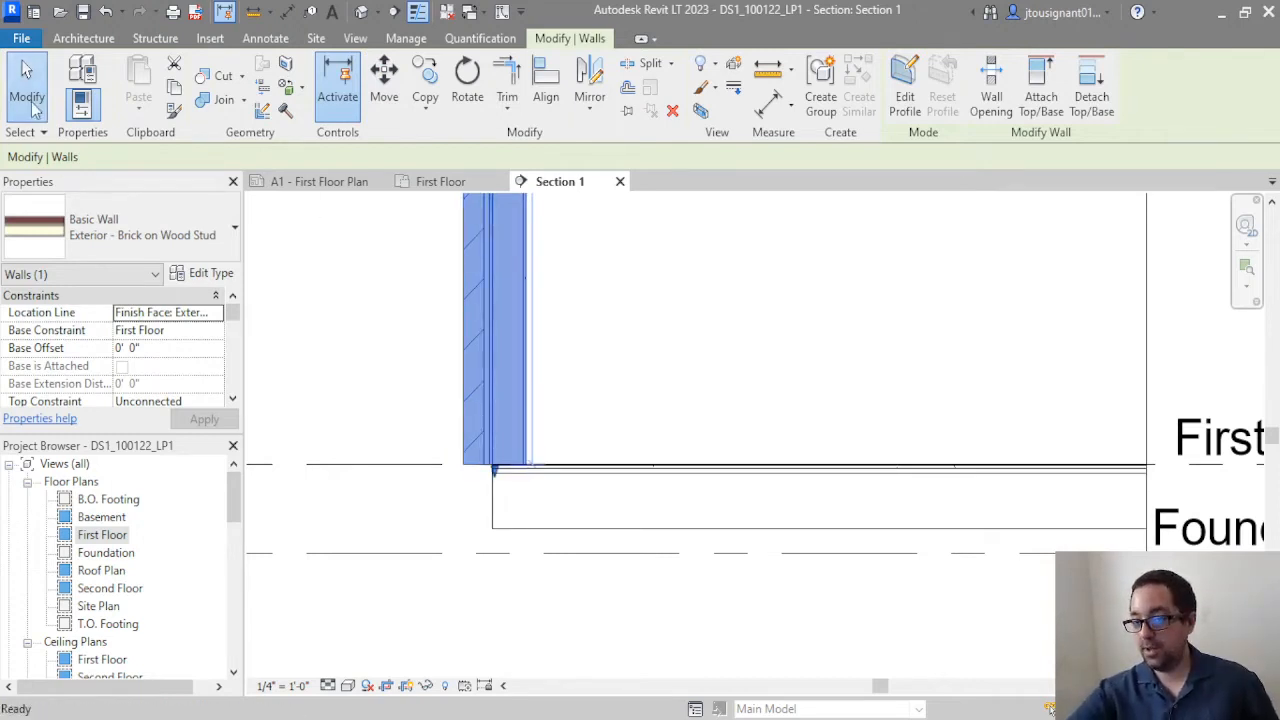
key(Escape)
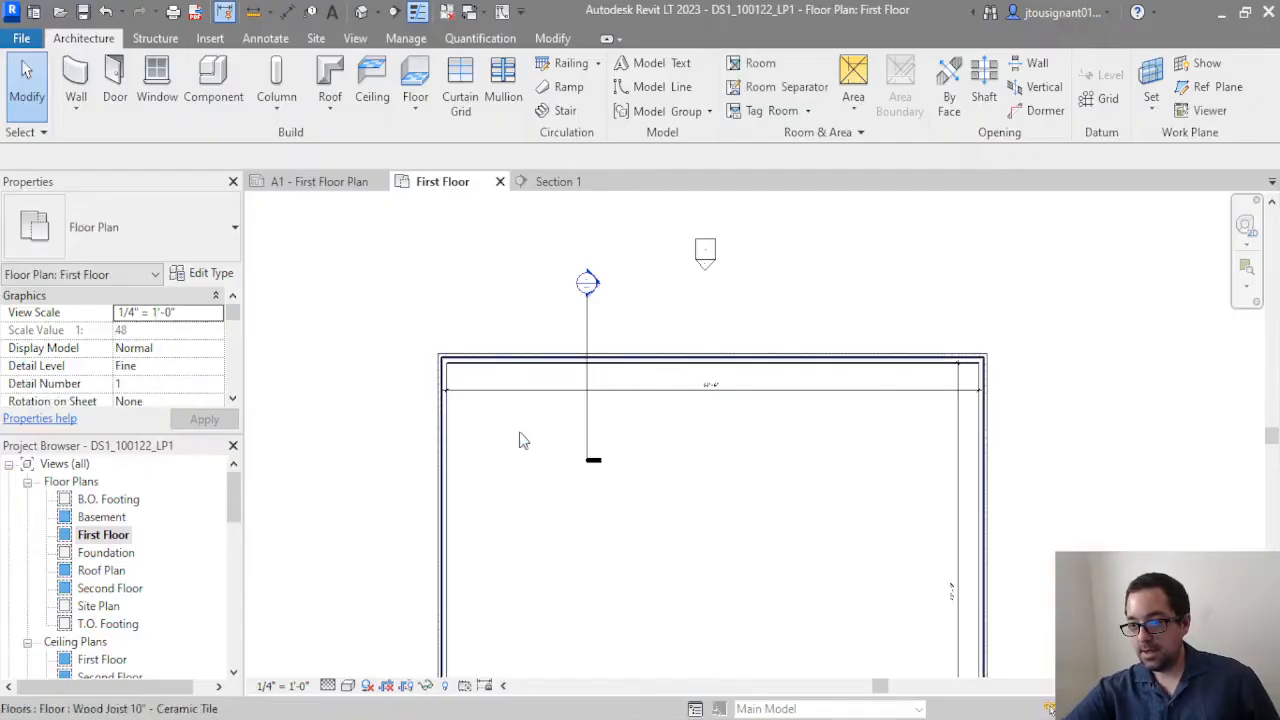
Return to the First Floor plan and check the floor's extent against the exterior walls
scroll(540, 420, down, 2)
scroll(557, 448, up, 1)
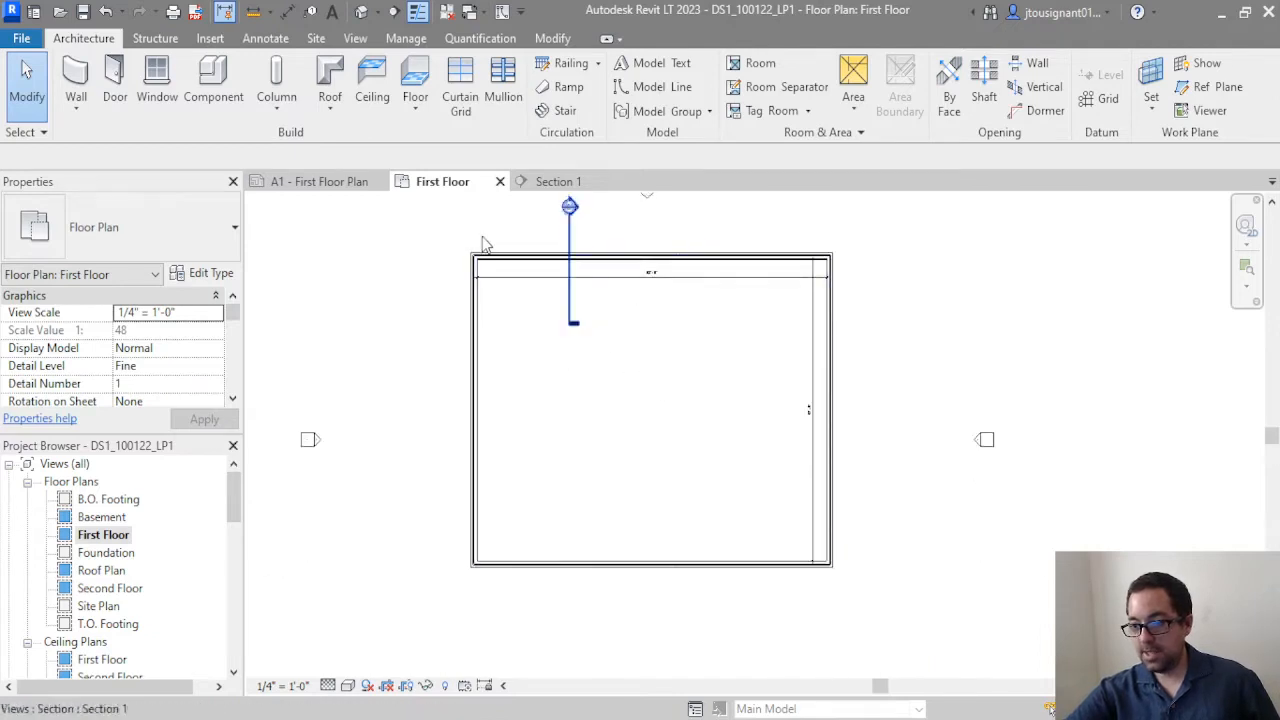
key(Escape)
click(662, 370)
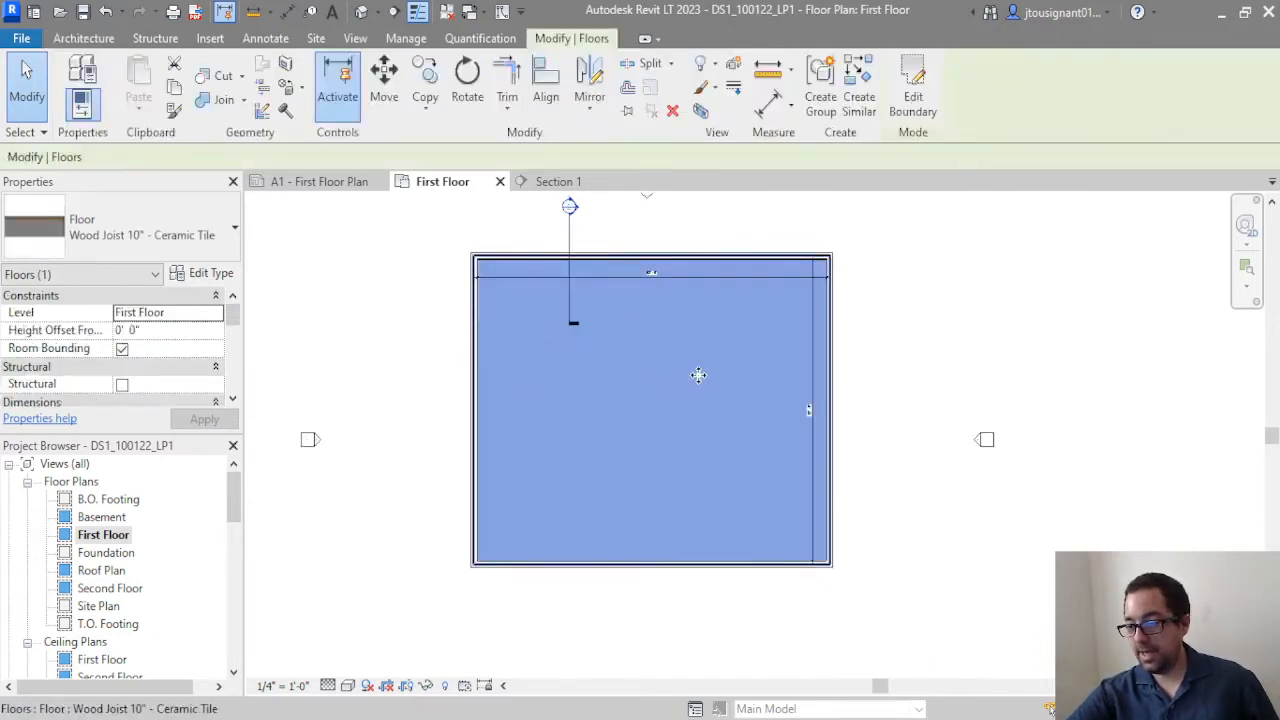
click(910, 308)
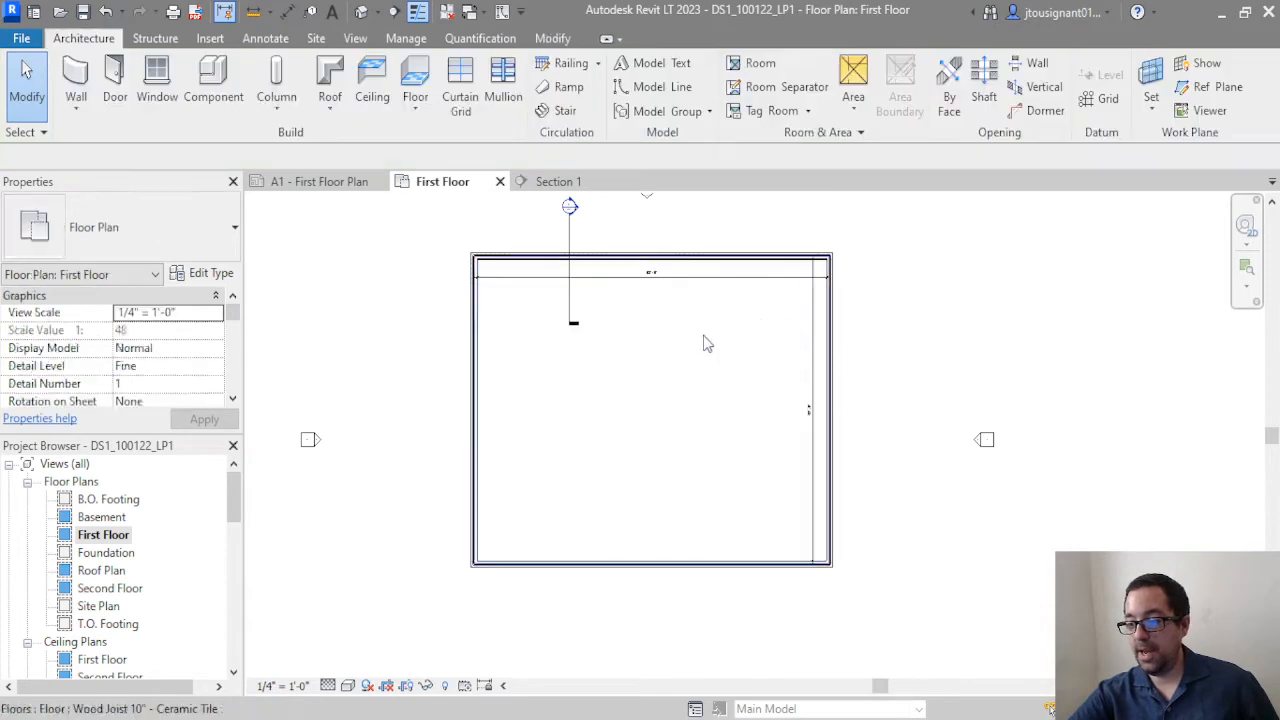
scroll(666, 377, up, 1)
scroll(651, 377, down, 2)
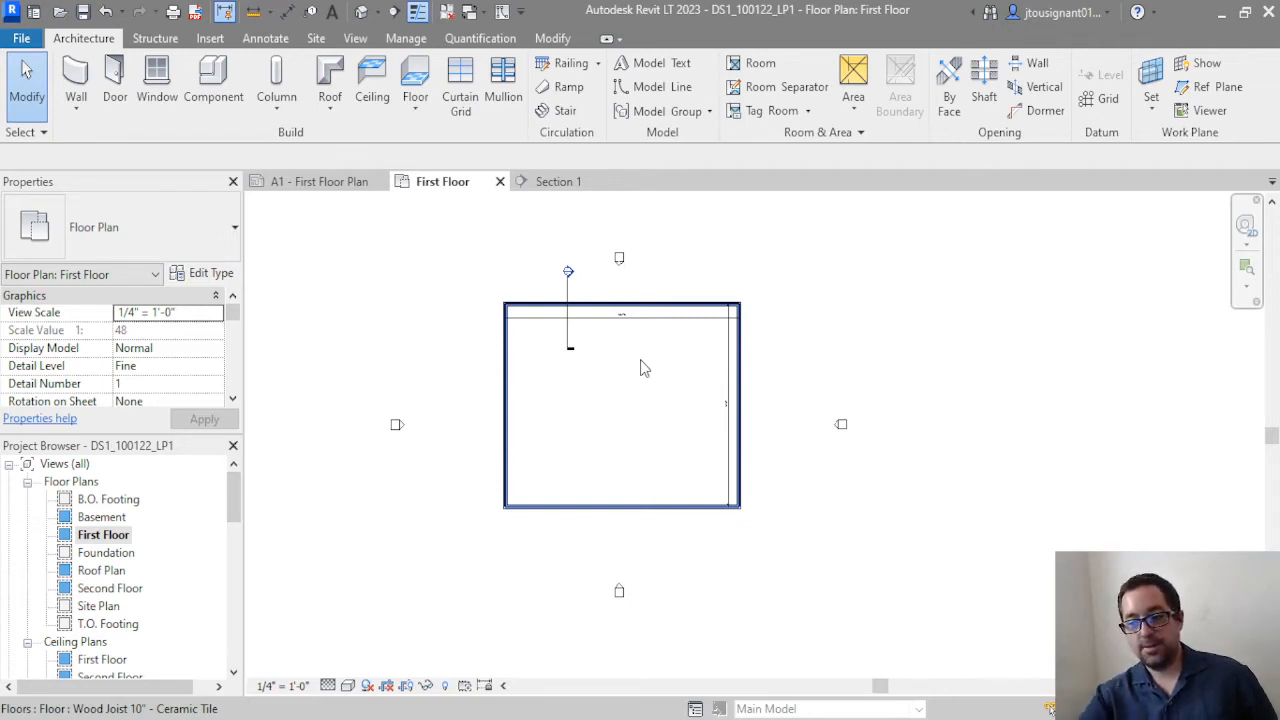
scroll(547, 376, up, 3)
scroll(570, 402, down, 2)
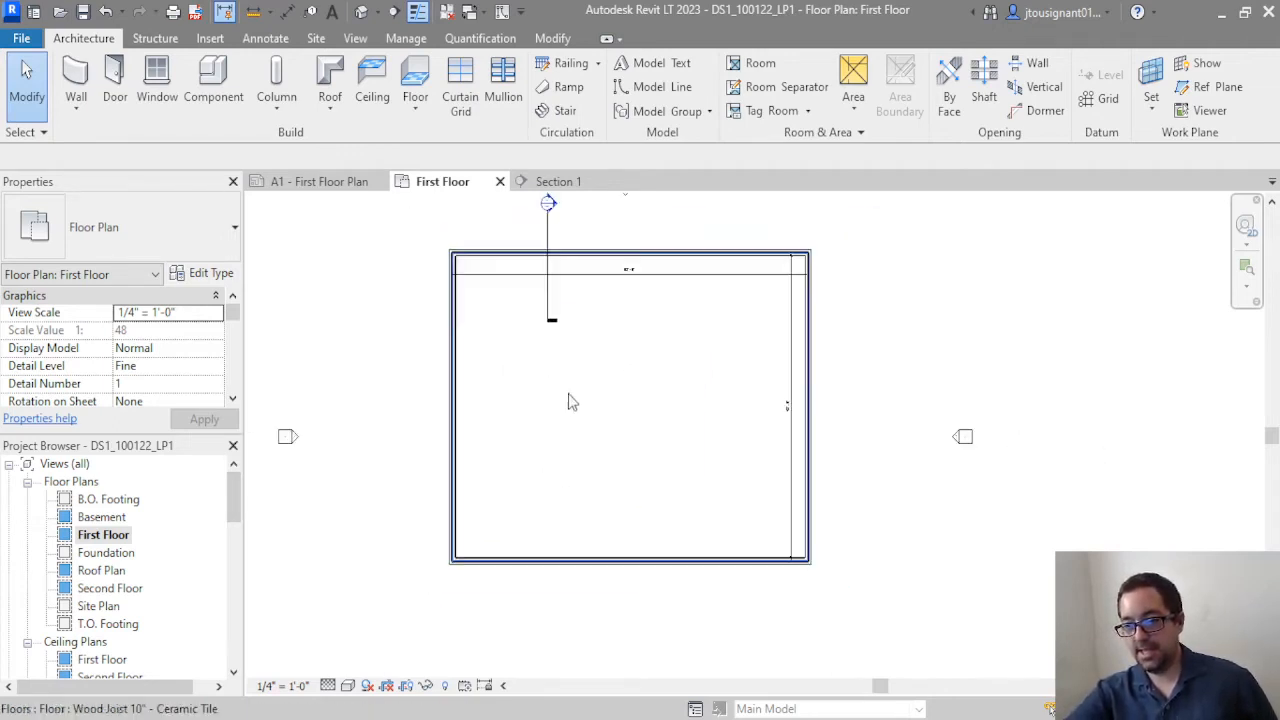
scroll(648, 400, up, 3)
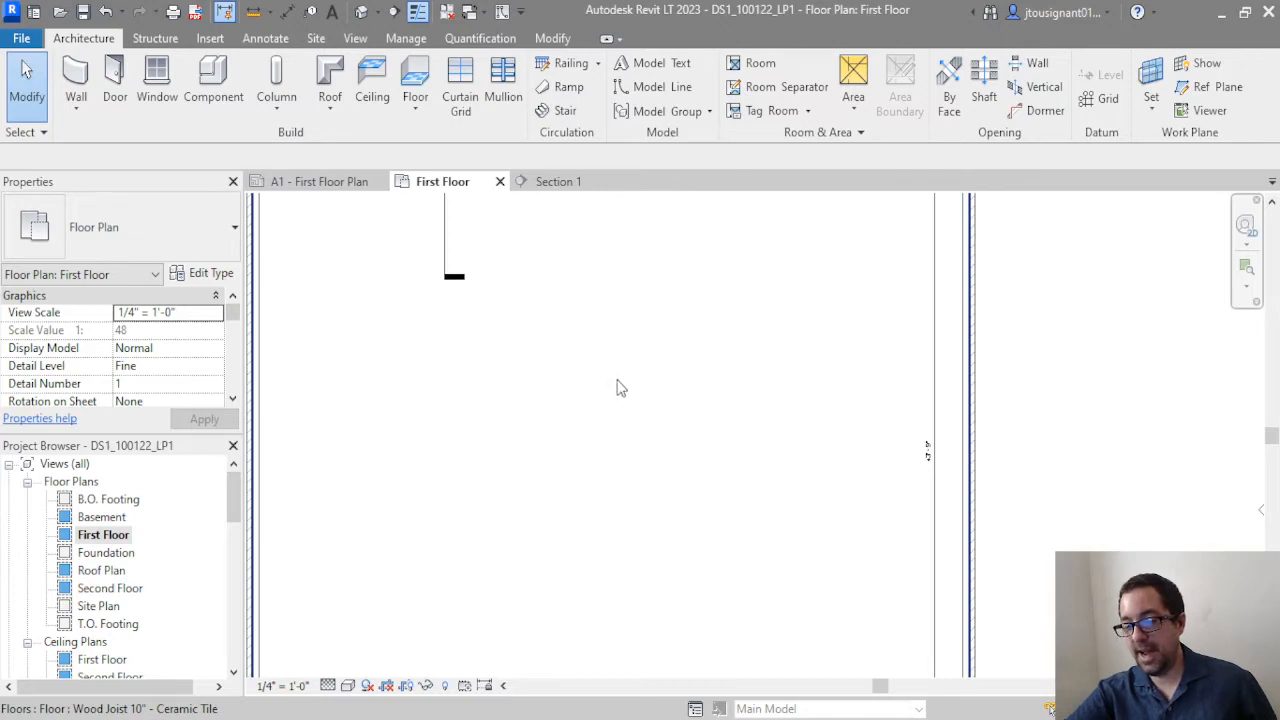
scroll(641, 376, down, 3)
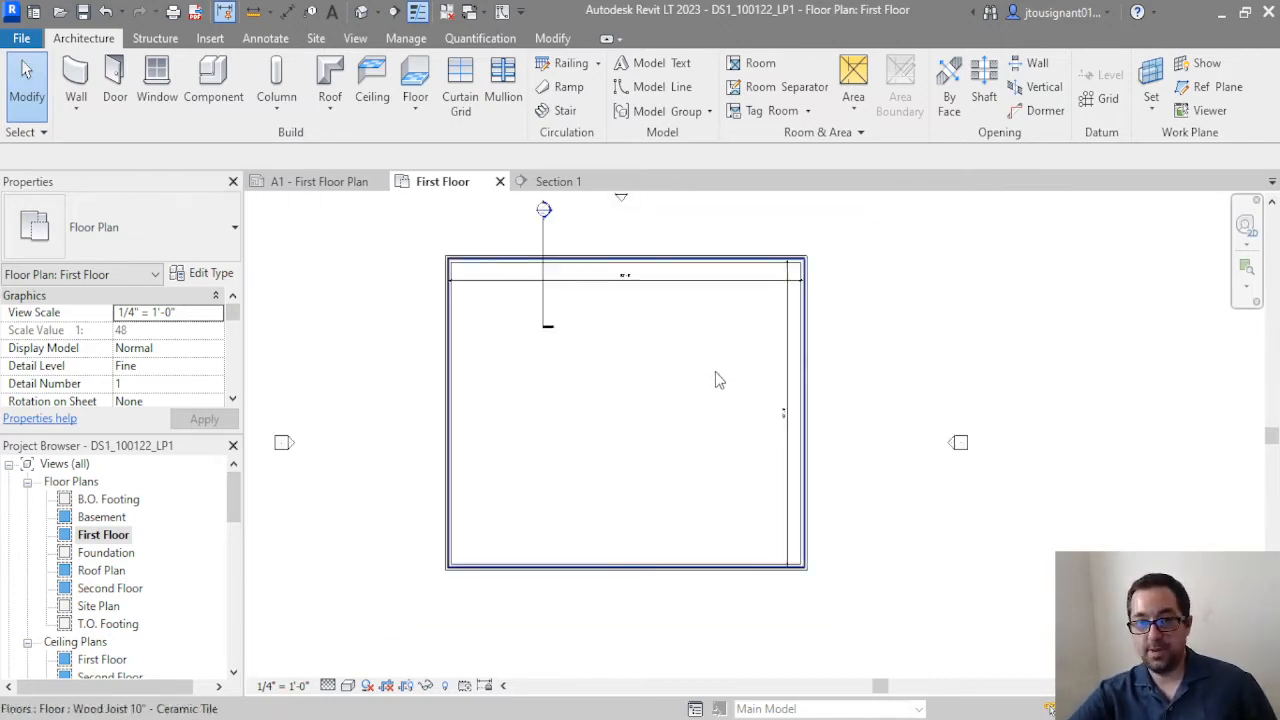
middle_drag(818, 360, 811, 368)
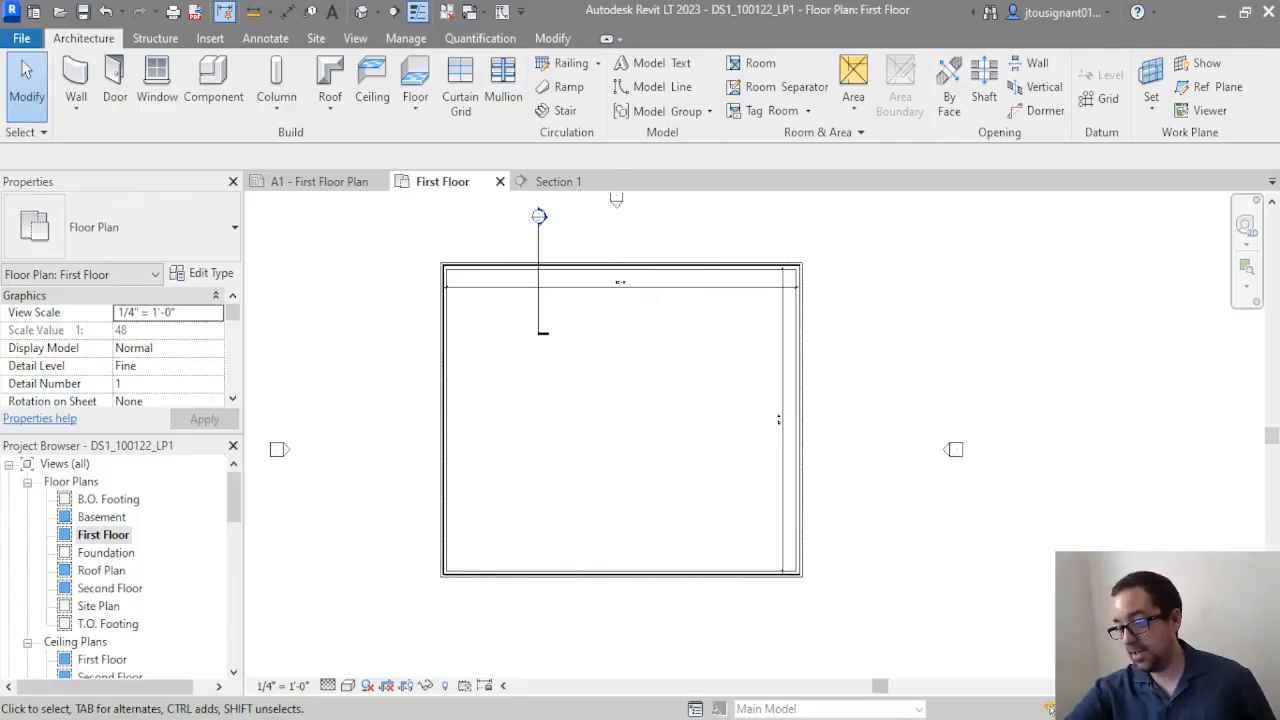
click(707, 386)
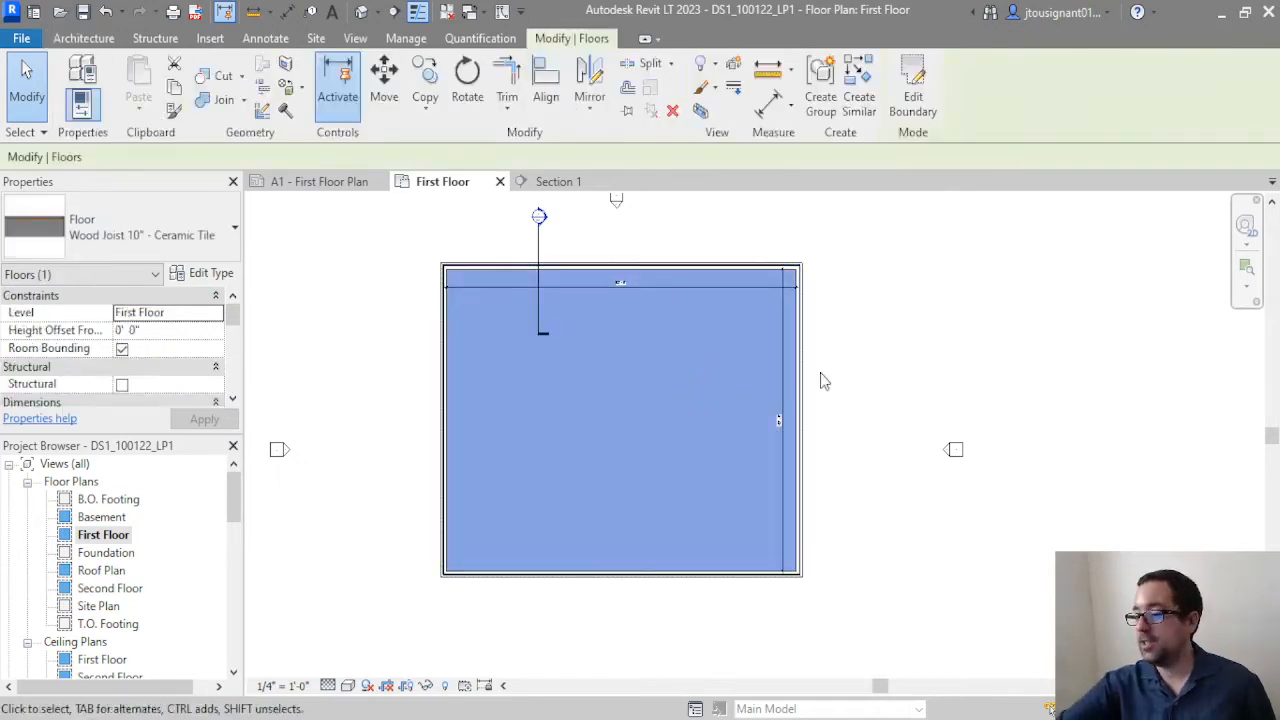
click(990, 306)
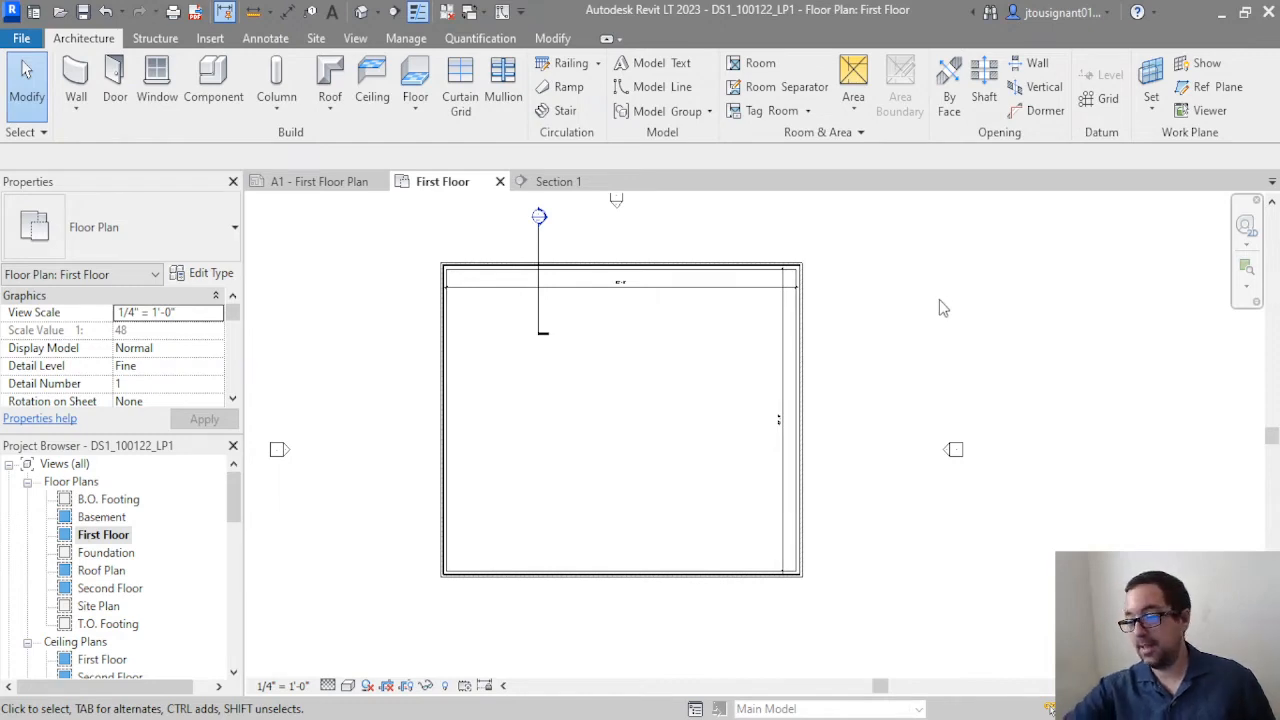
click(817, 378)
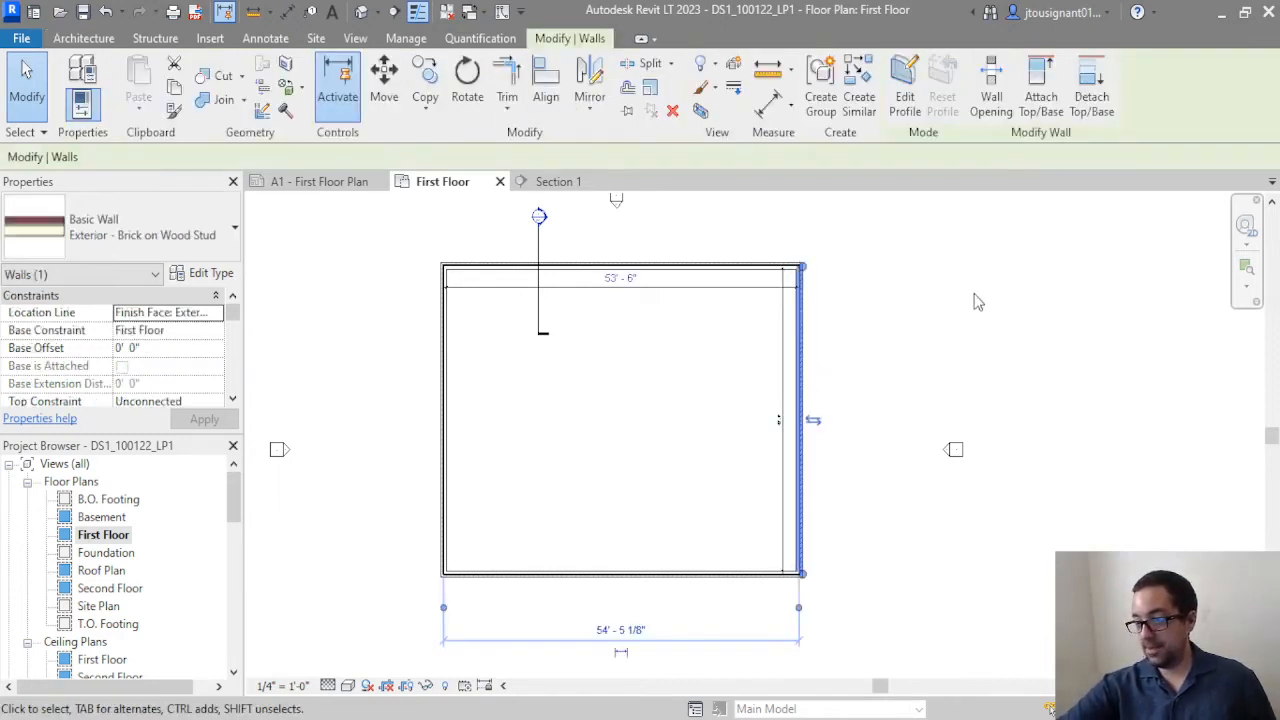
key(Escape)
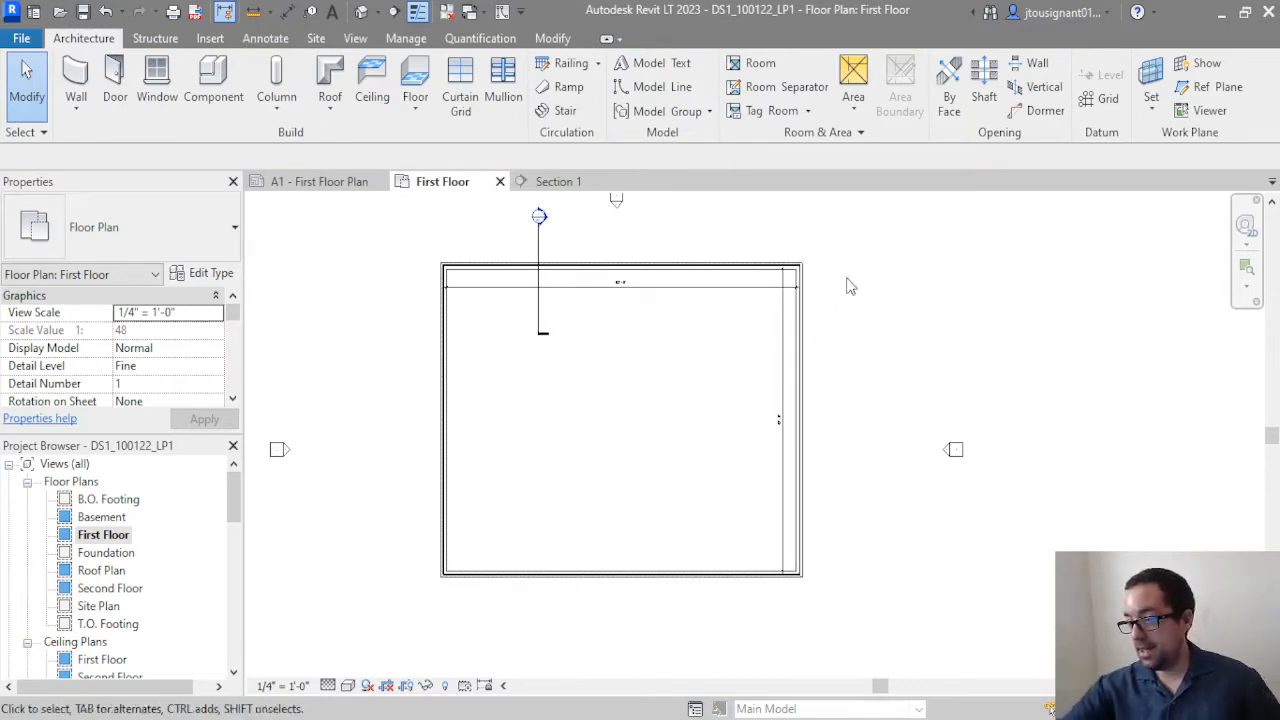
Create a GWB on Furring ceiling at 8' 0" above the First Floor, using an automatic boundary inside the exterior walls
click(378, 86)
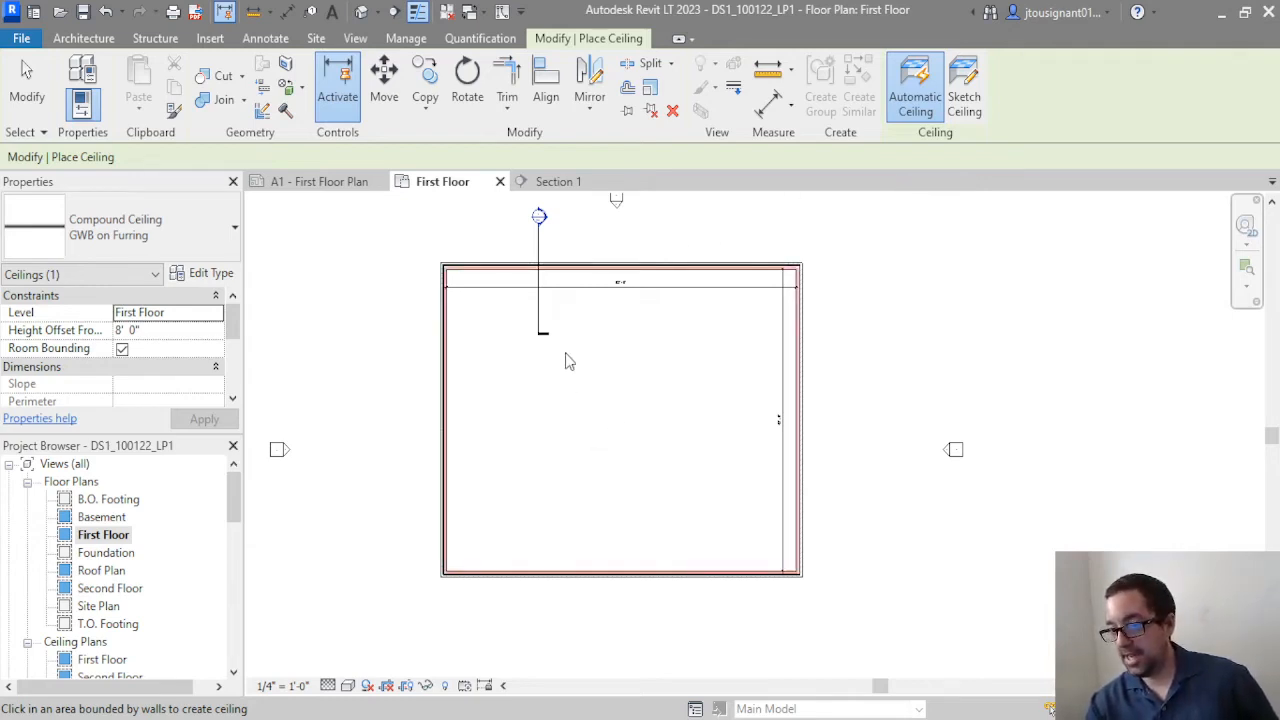
scroll(571, 320, up, 2)
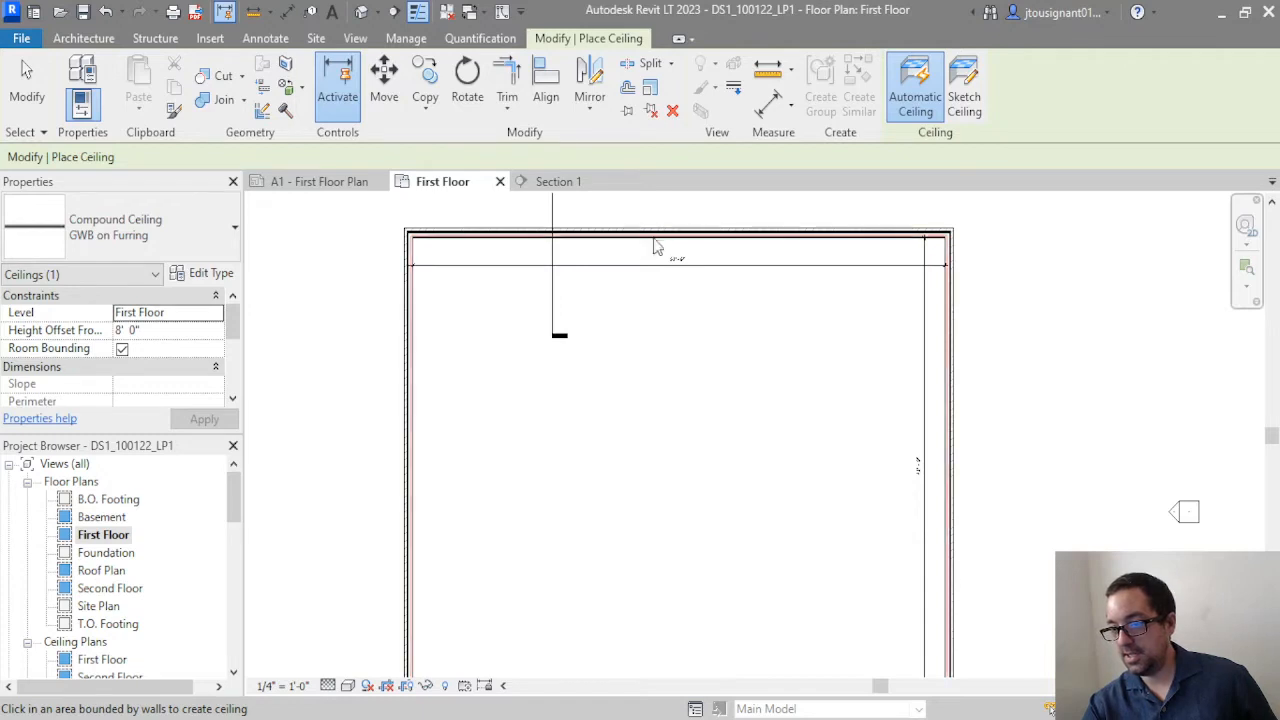
scroll(729, 268, up, 2)
middle_drag(726, 266, 691, 429)
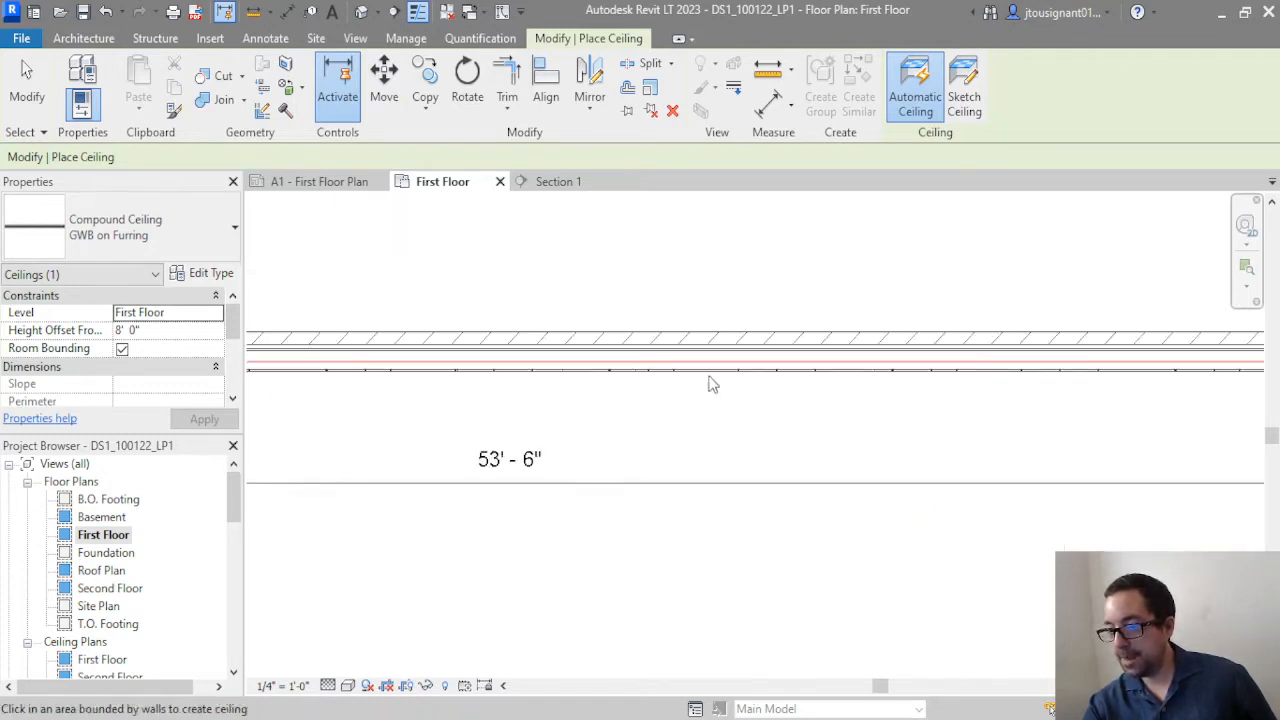
scroll(711, 384, down, 3)
middle_drag(654, 586, 661, 473)
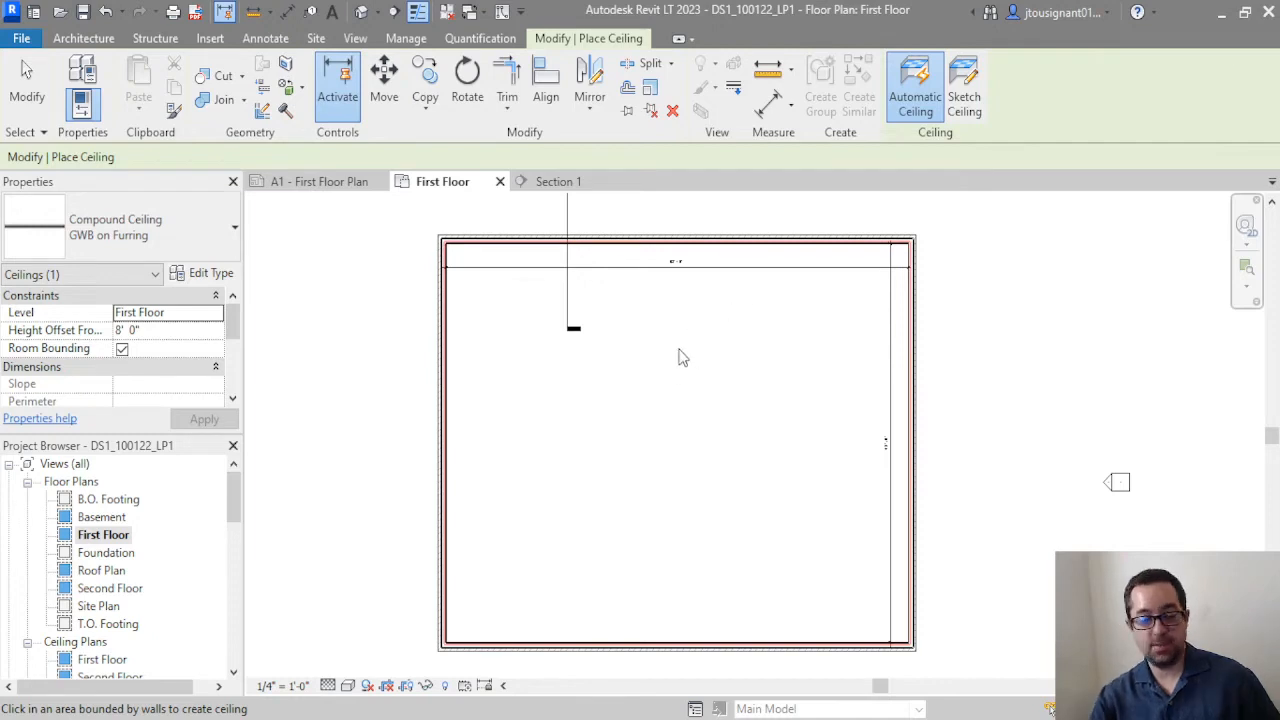
click(966, 80)
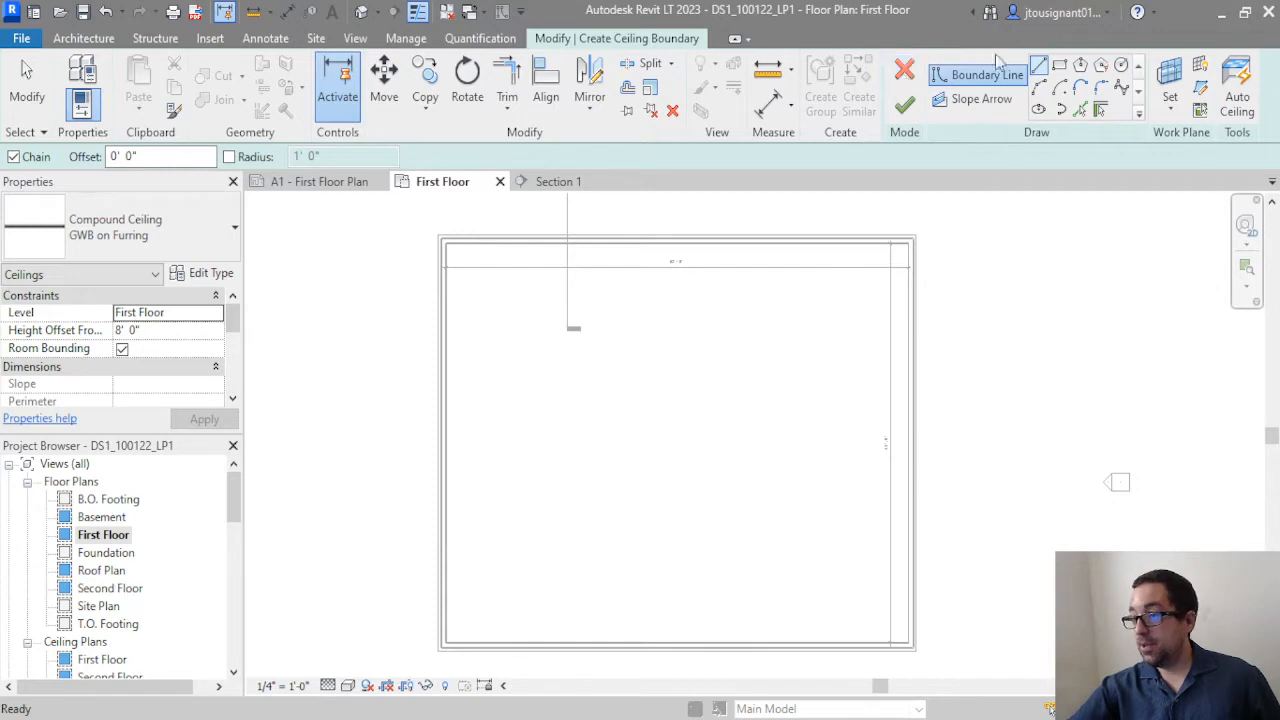
click(1237, 95)
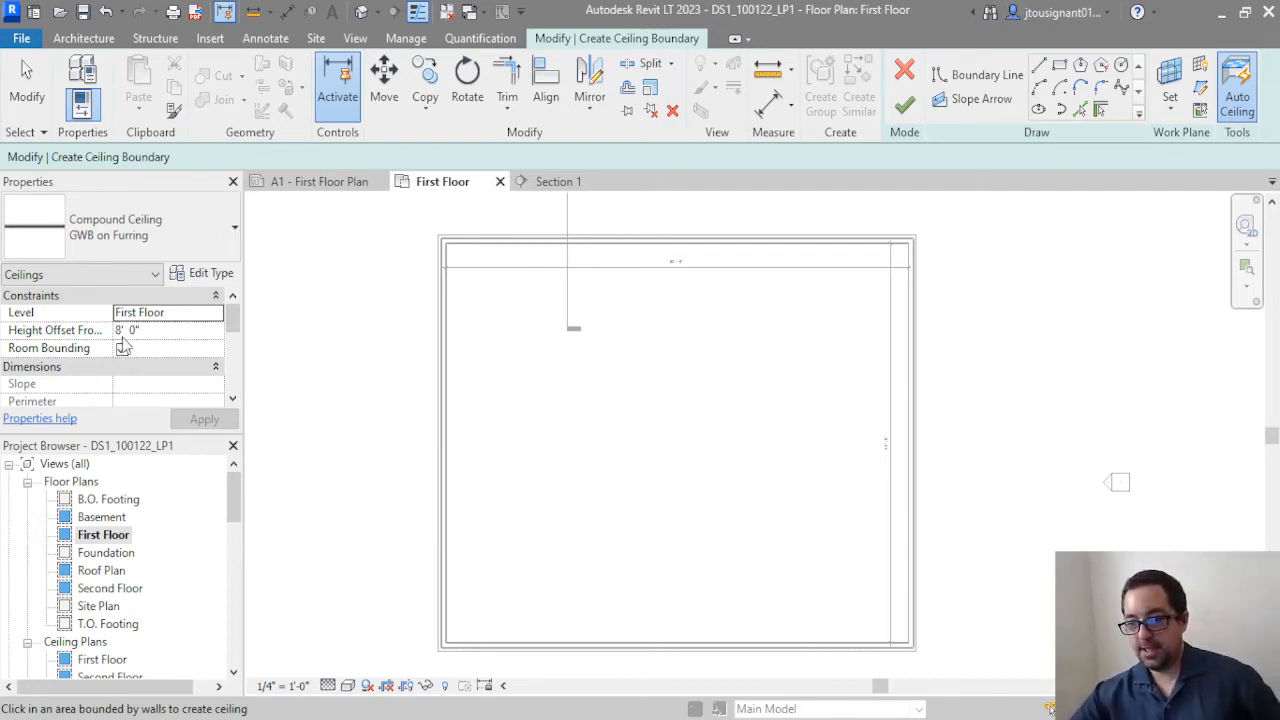
click(686, 408)
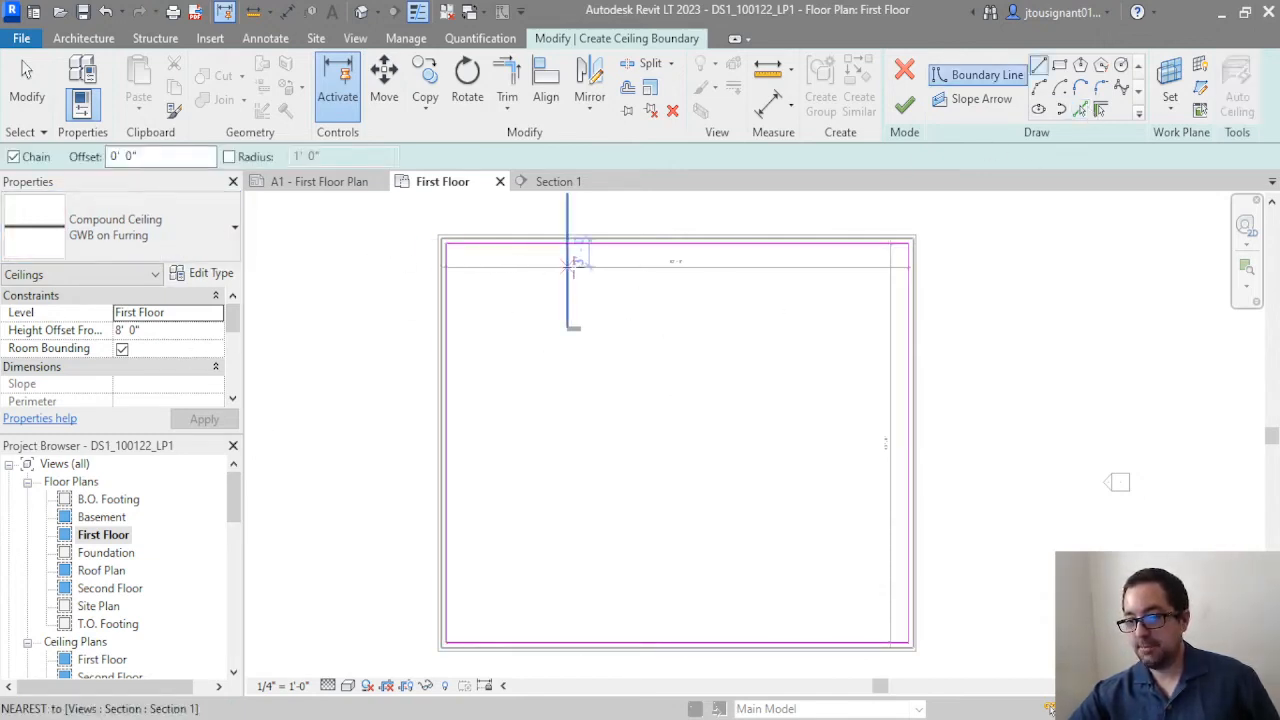
click(903, 108)
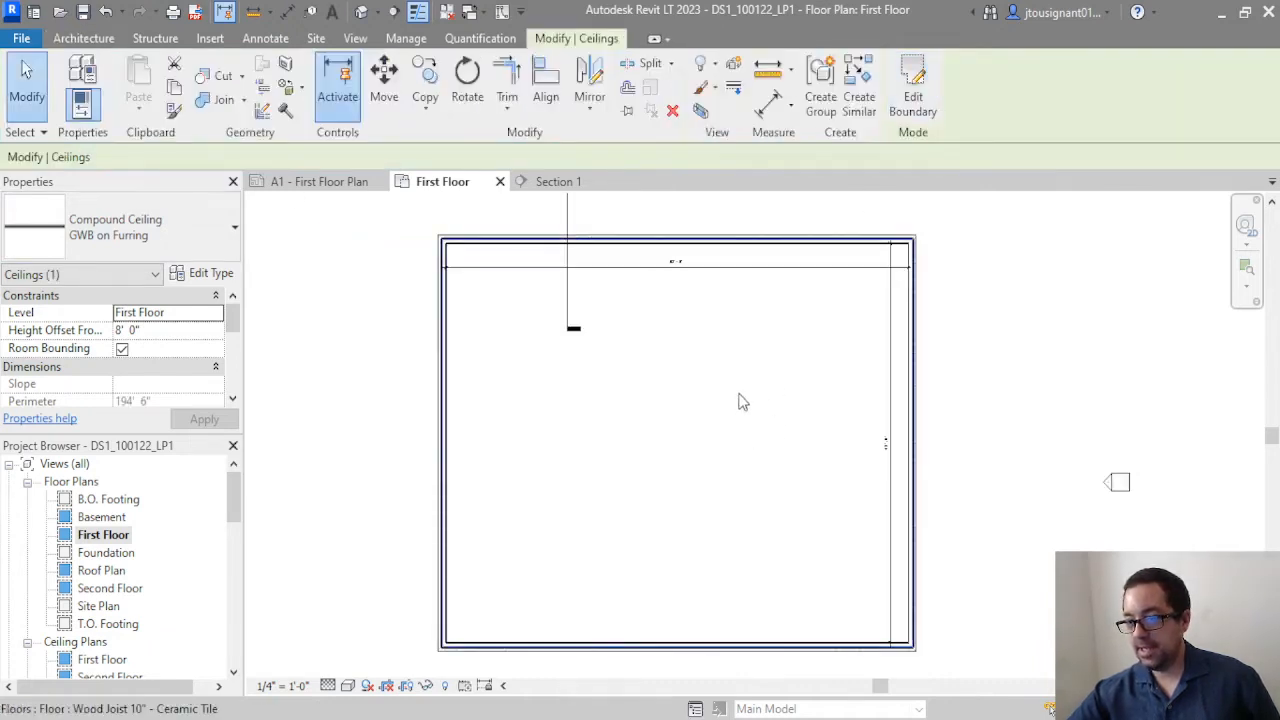
Check what is selectable inside the First Floor plan's walls, and open the Roof Plan view
click(557, 385)
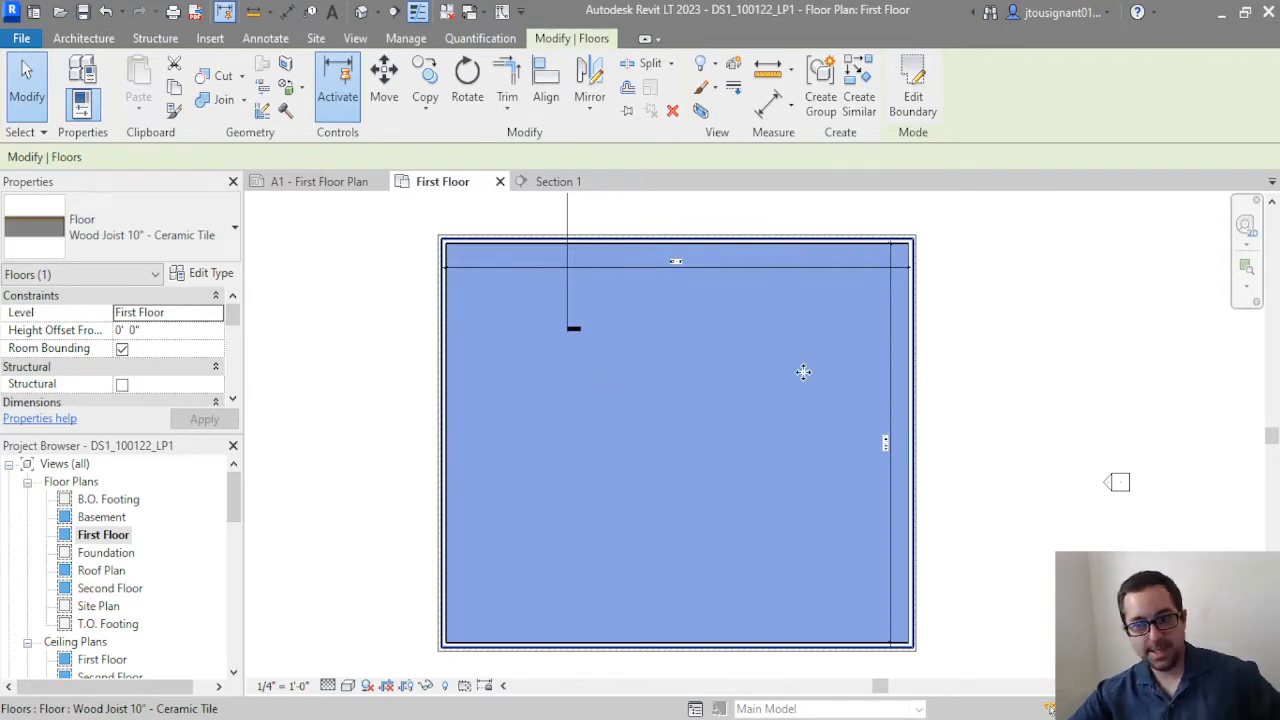
click(393, 380)
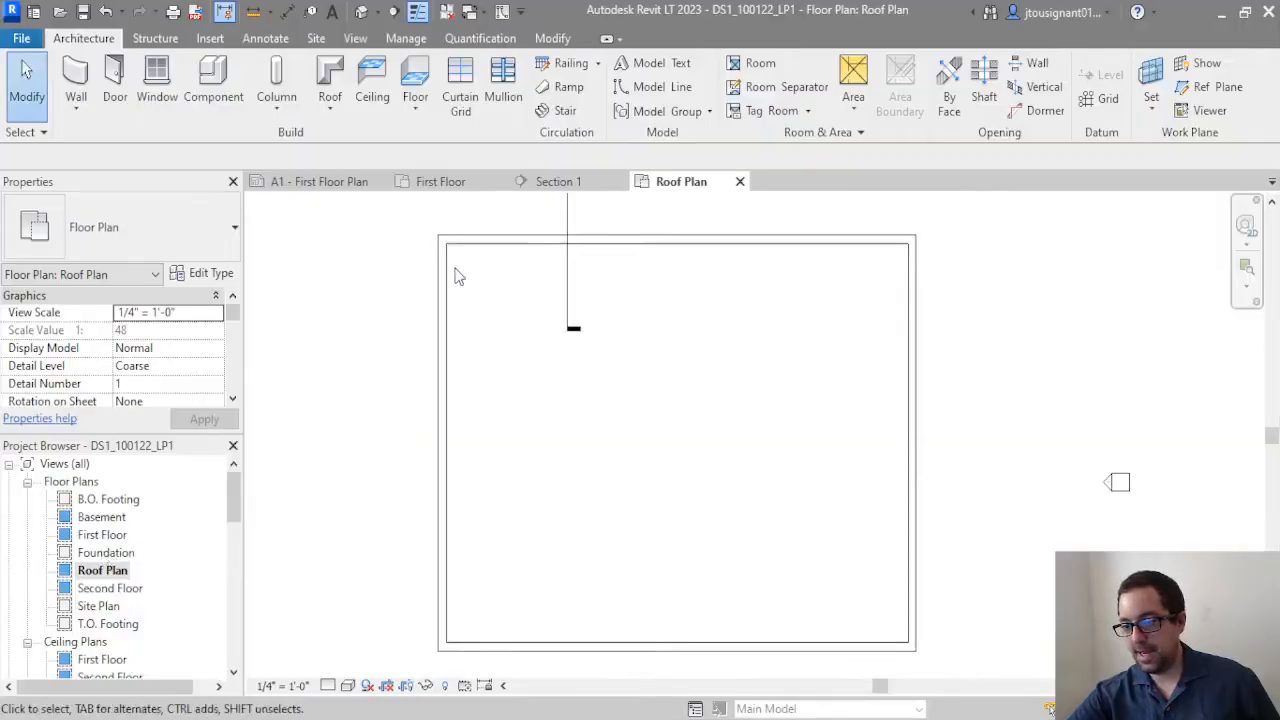
click(449, 287)
click(362, 358)
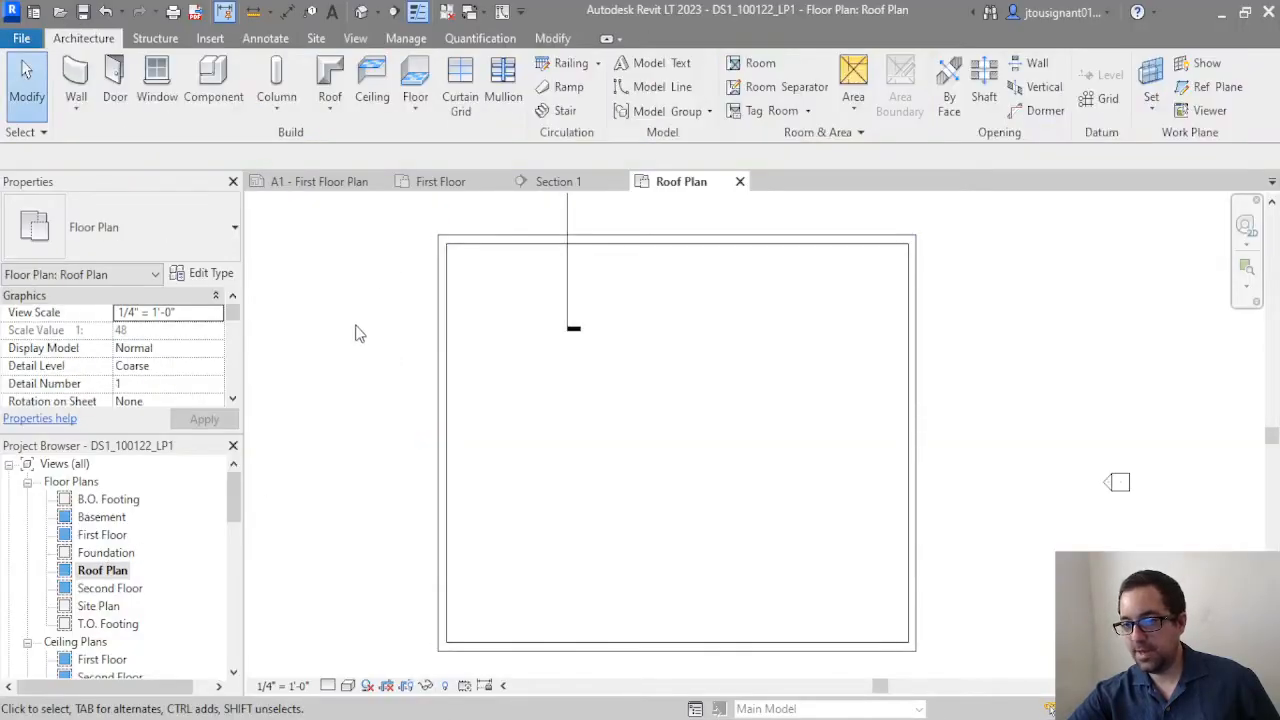
Sketch a Wood Rafter 10" - Asphalt Shingle roof footprint from all four exterior walls, with slope-defining edges and a 1' 0" overhang
click(333, 74)
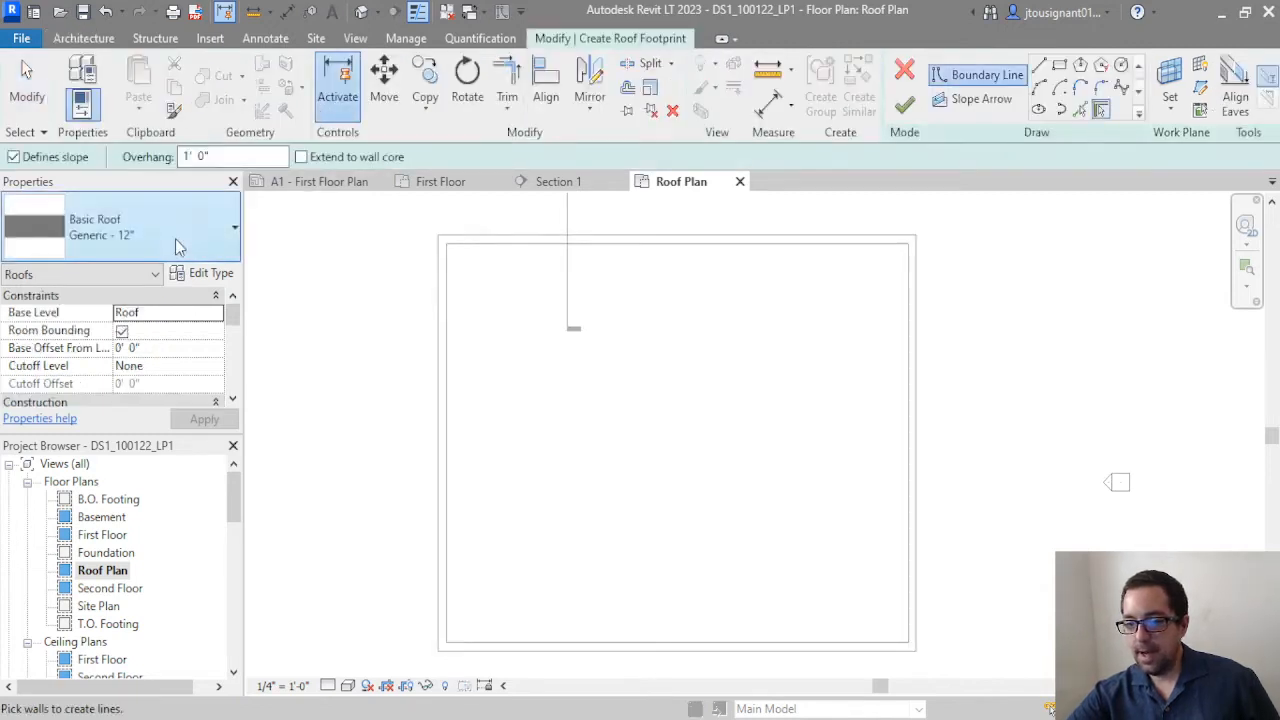
click(126, 454)
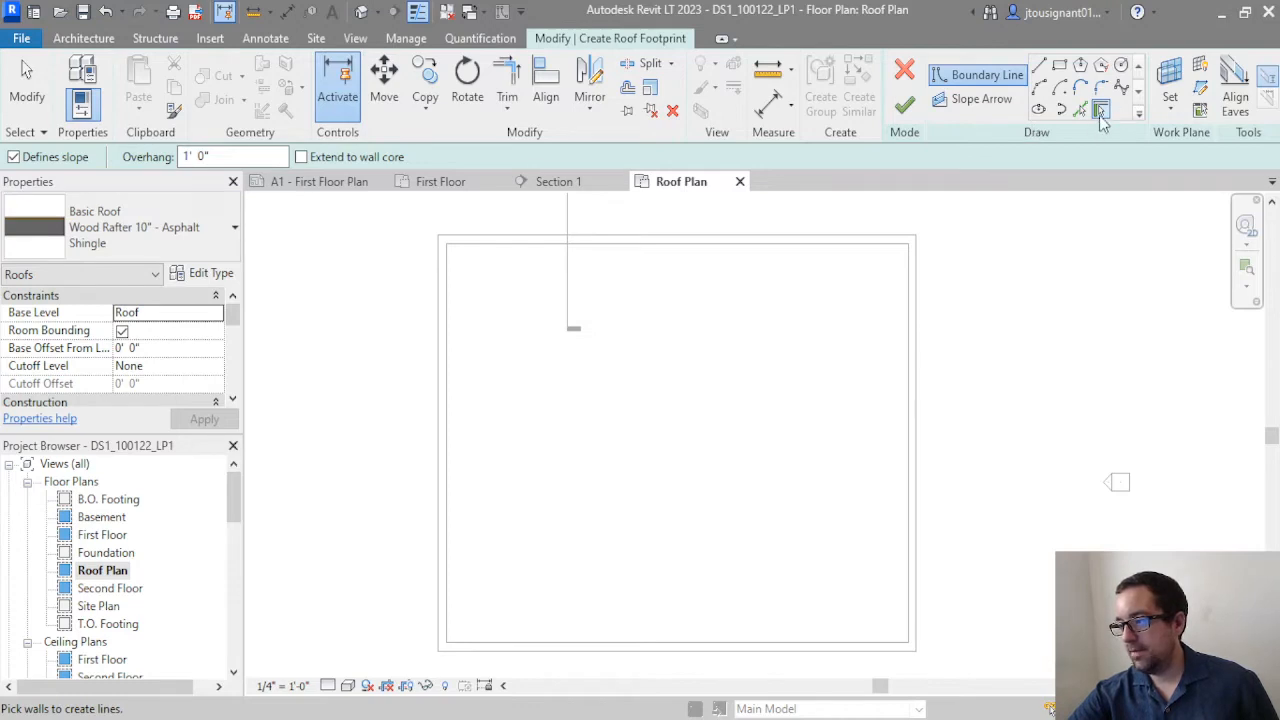
click(434, 331)
click(524, 240)
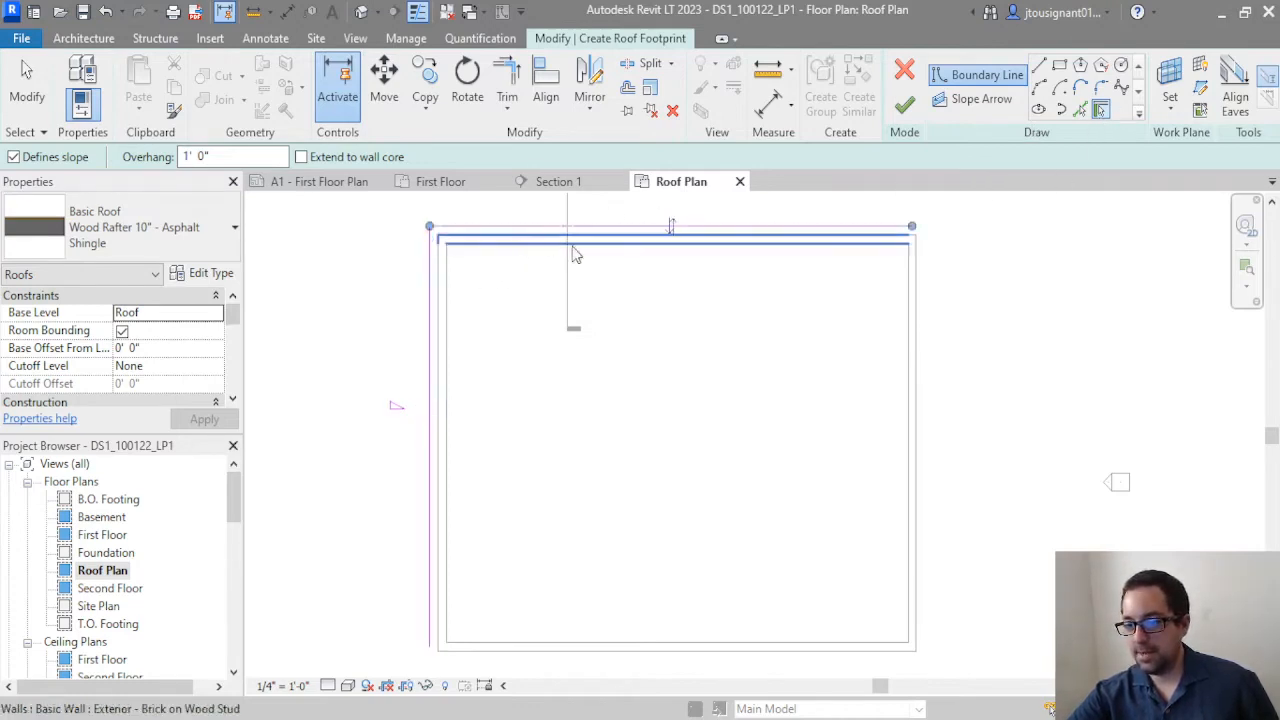
click(922, 324)
click(750, 648)
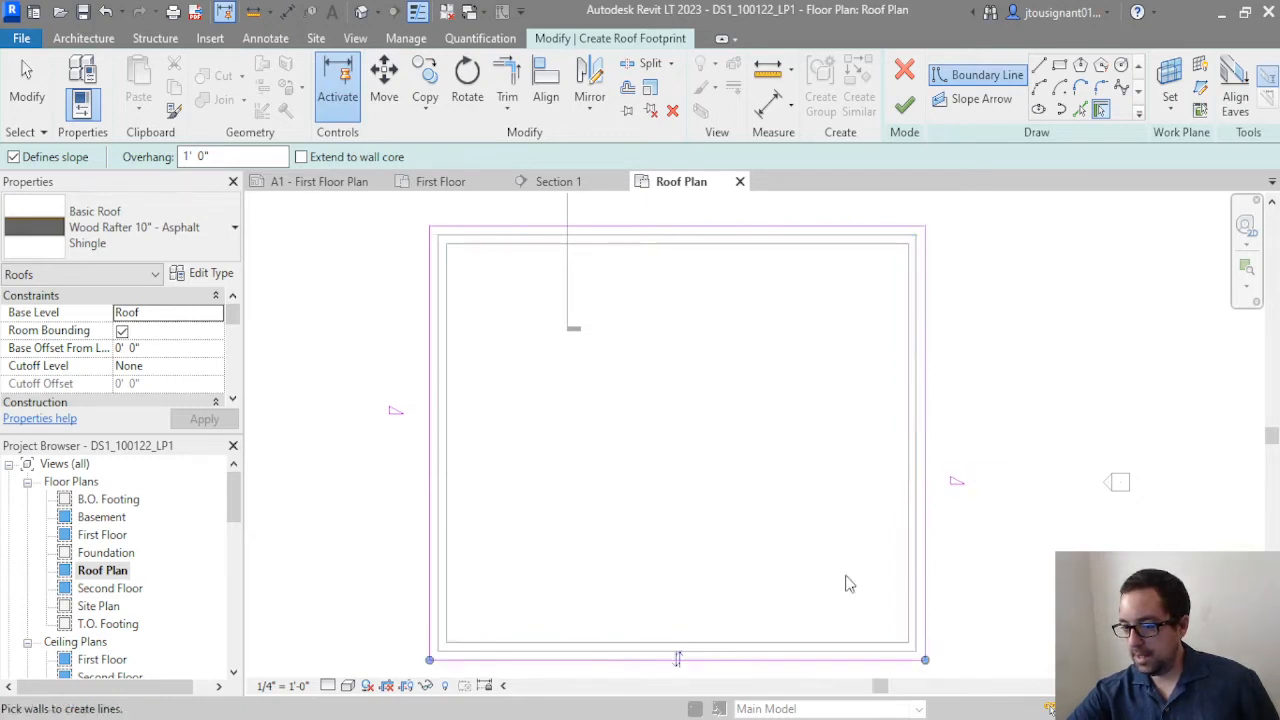
scroll(818, 366, down, 3)
mouse_move(940, 306)
middle_down()
mouse_move(920, 320)
mouse_move(649, 306)
middle_up()
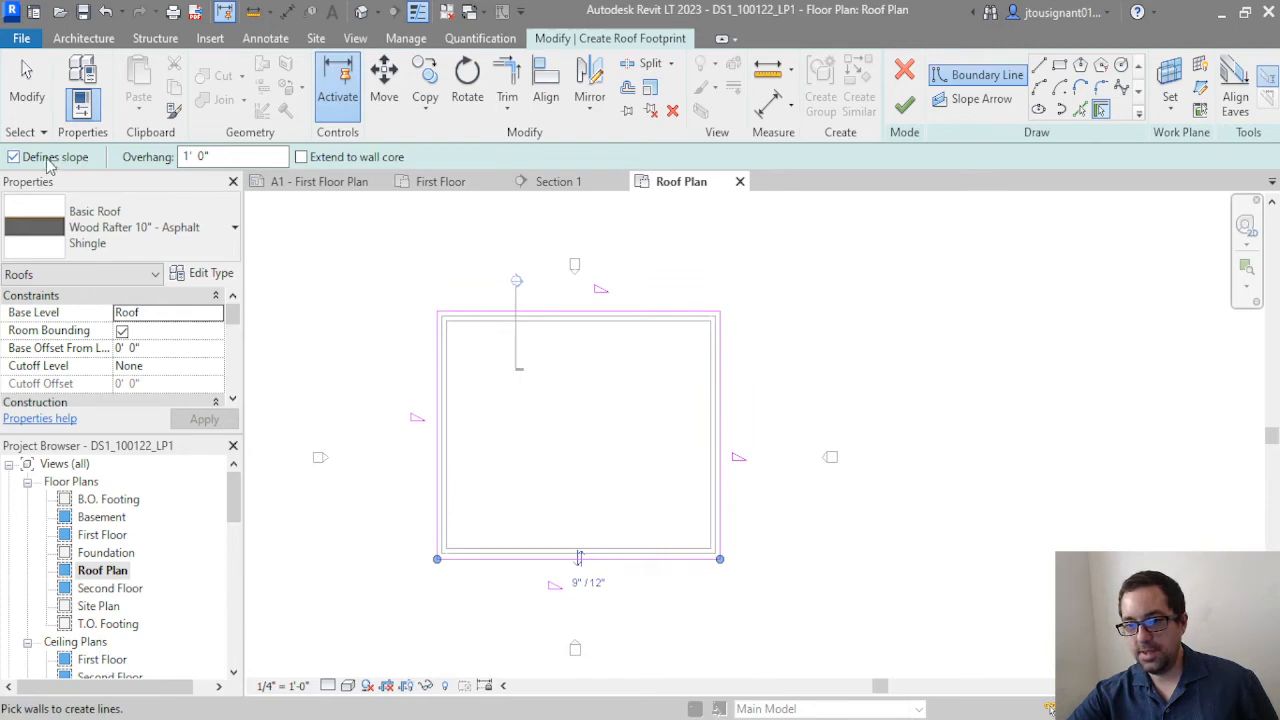
key(Escape)
key(Escape)
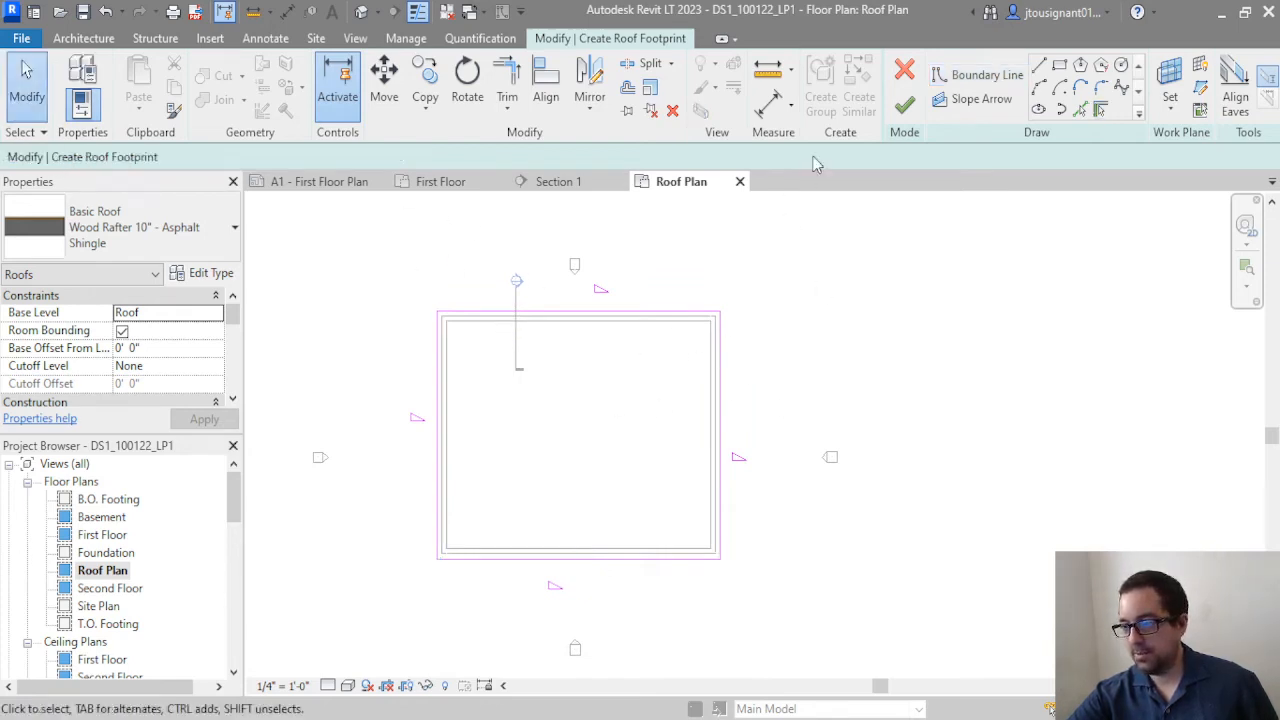
Finish the roof footprint and attach the highlighted exterior walls to the roof
click(903, 110)
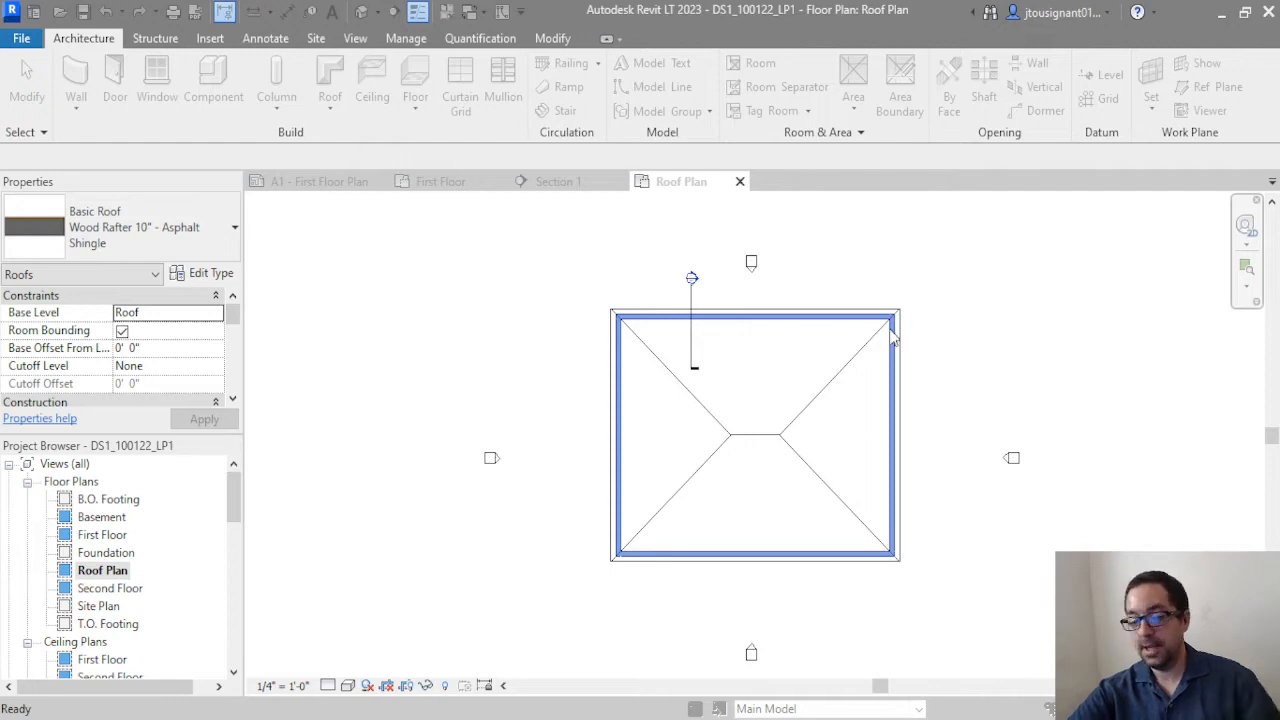
click(710, 371)
click(937, 342)
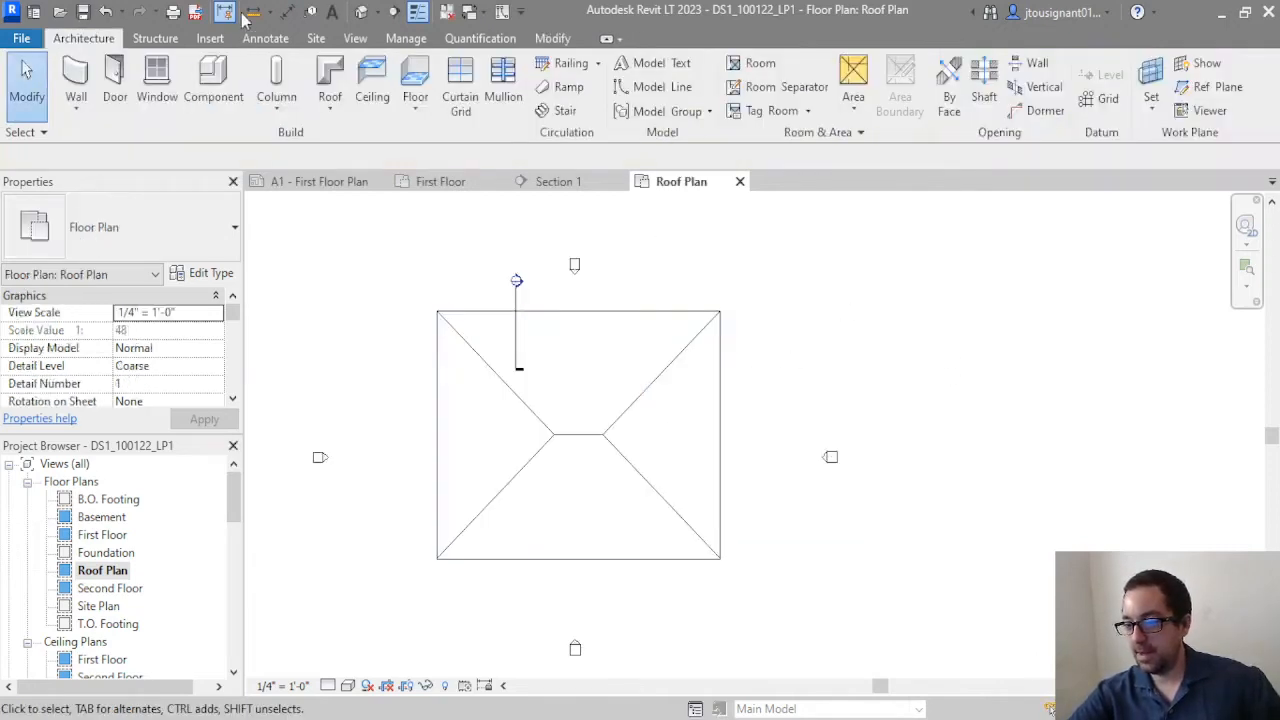
Open the default 3D view and examine the hip roof and its overhang from several sides
click(361, 12)
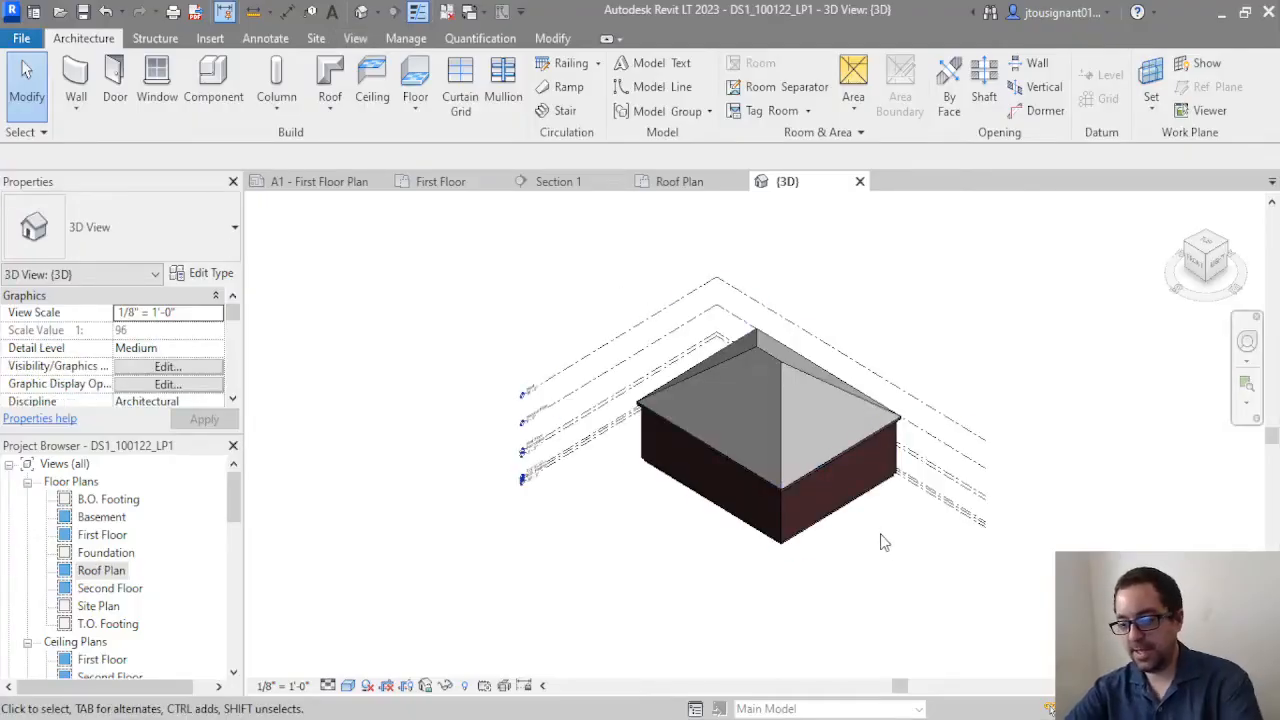
shift+middle_drag(880, 542, 743, 401)
click(767, 428)
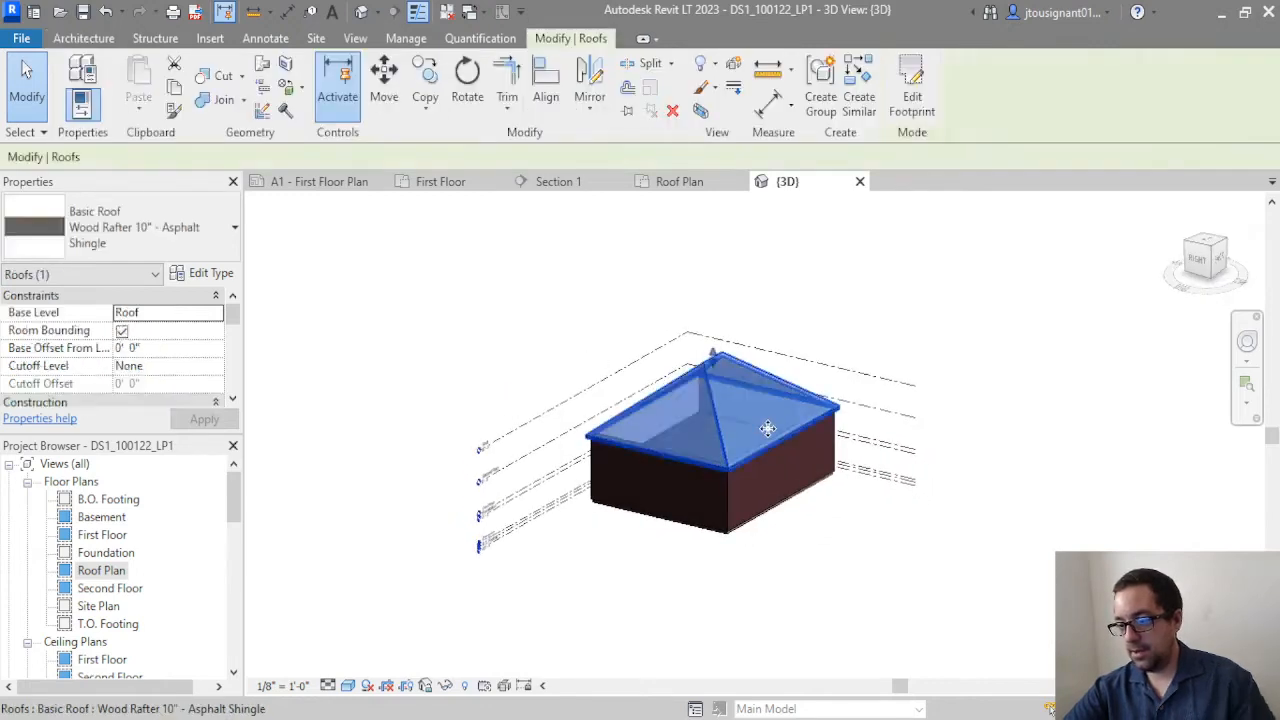
scroll(767, 428, up, 4)
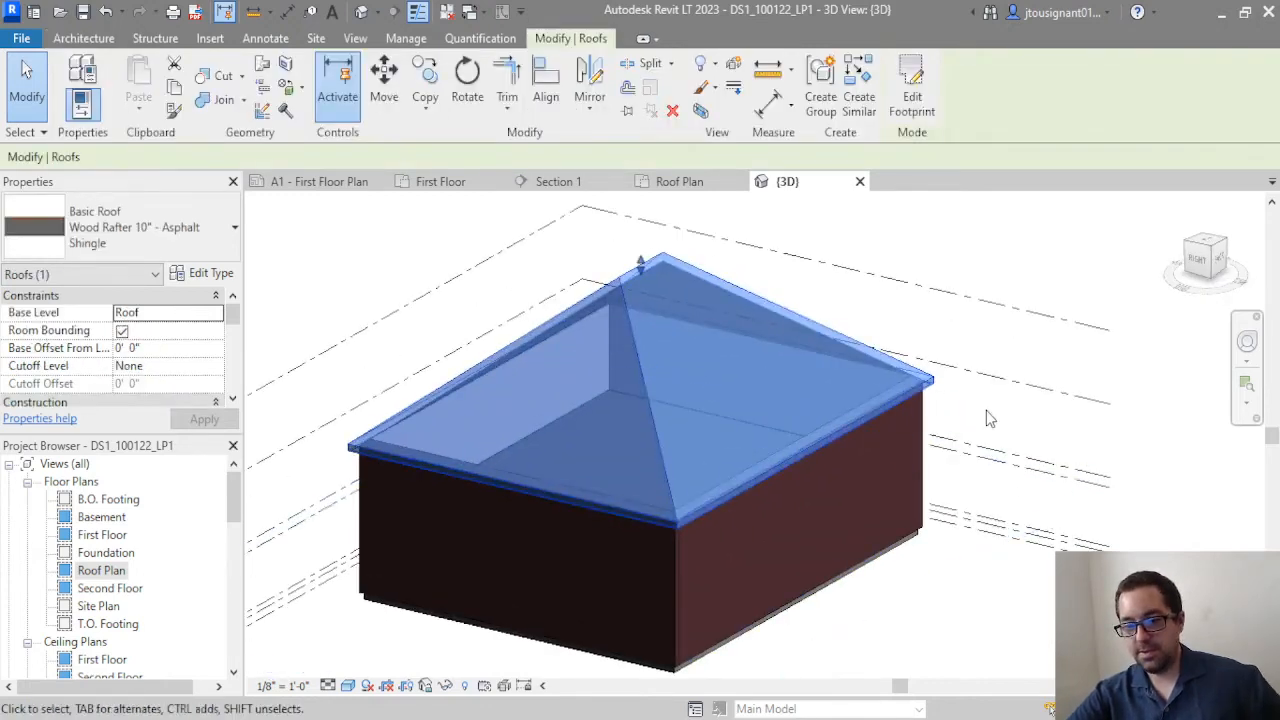
click(840, 272)
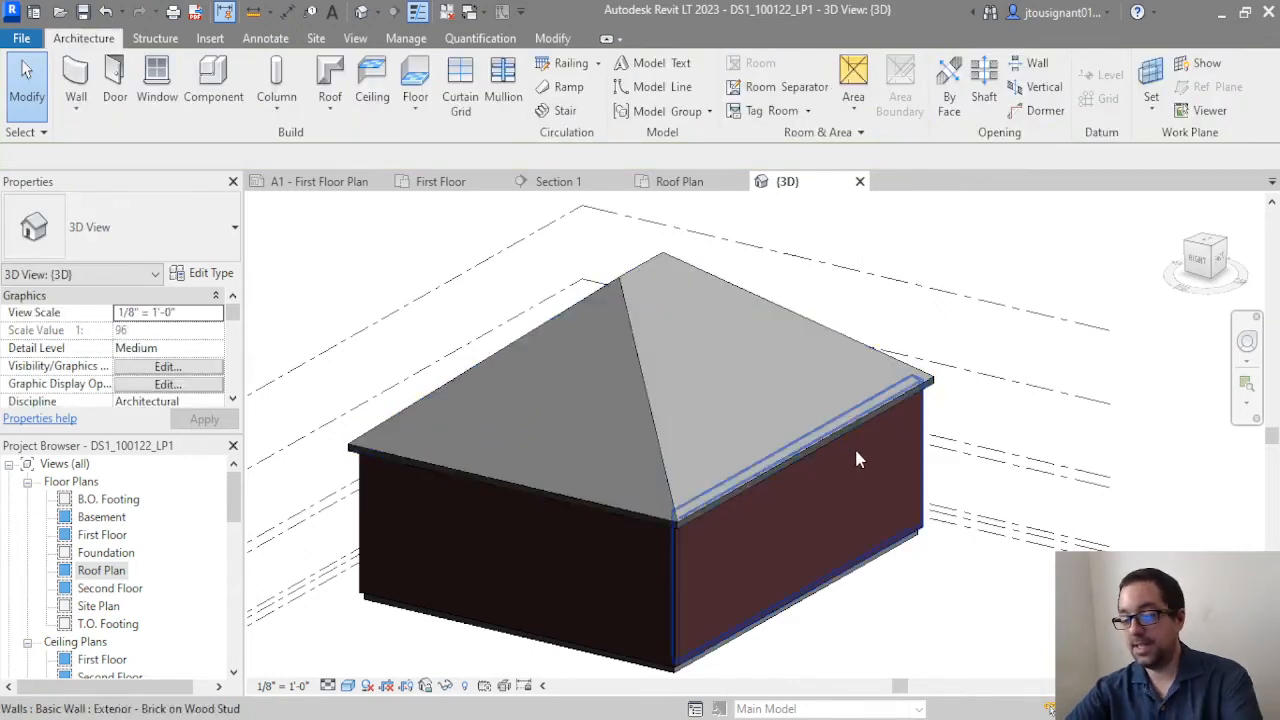
shift+middle_drag(934, 449, 587, 444)
shift+middle_drag(545, 508, 651, 445)
middle_drag(794, 452, 742, 457)
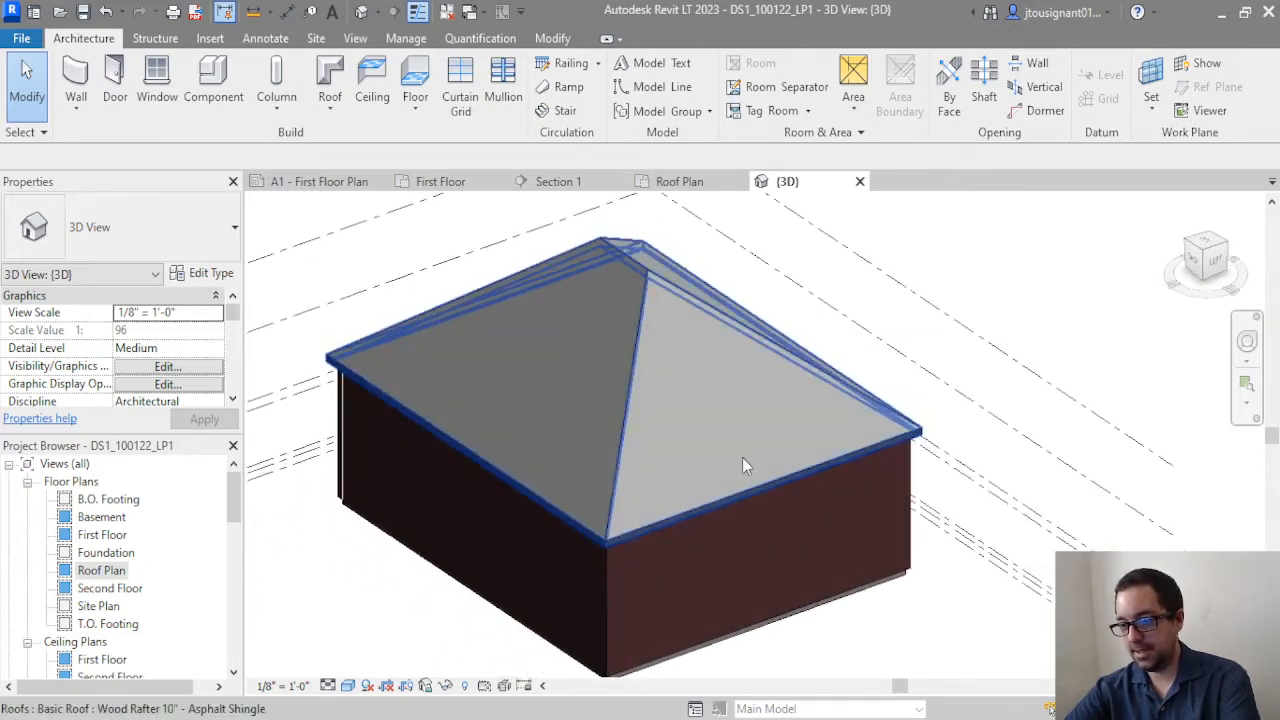
Edit the roof footprint so the two shorter opposite edges no longer define slope, turning the hip roof into a gable roof
click(647, 391)
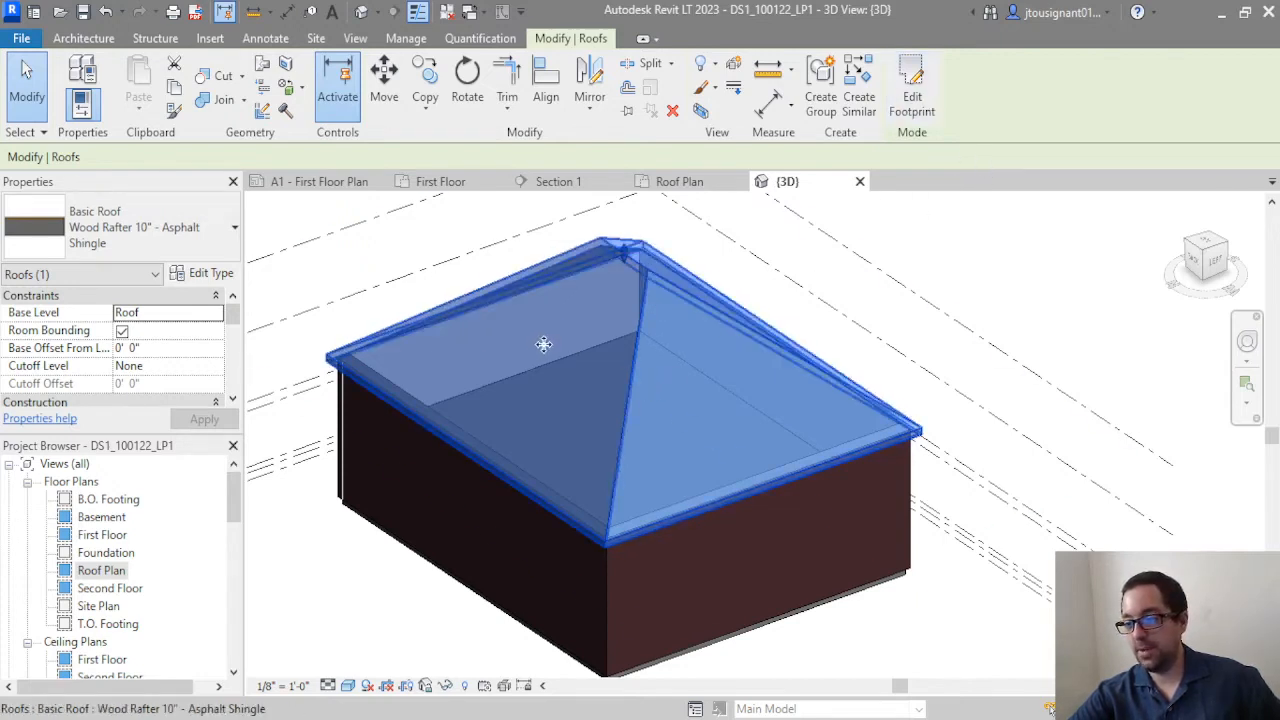
double_click(612, 330)
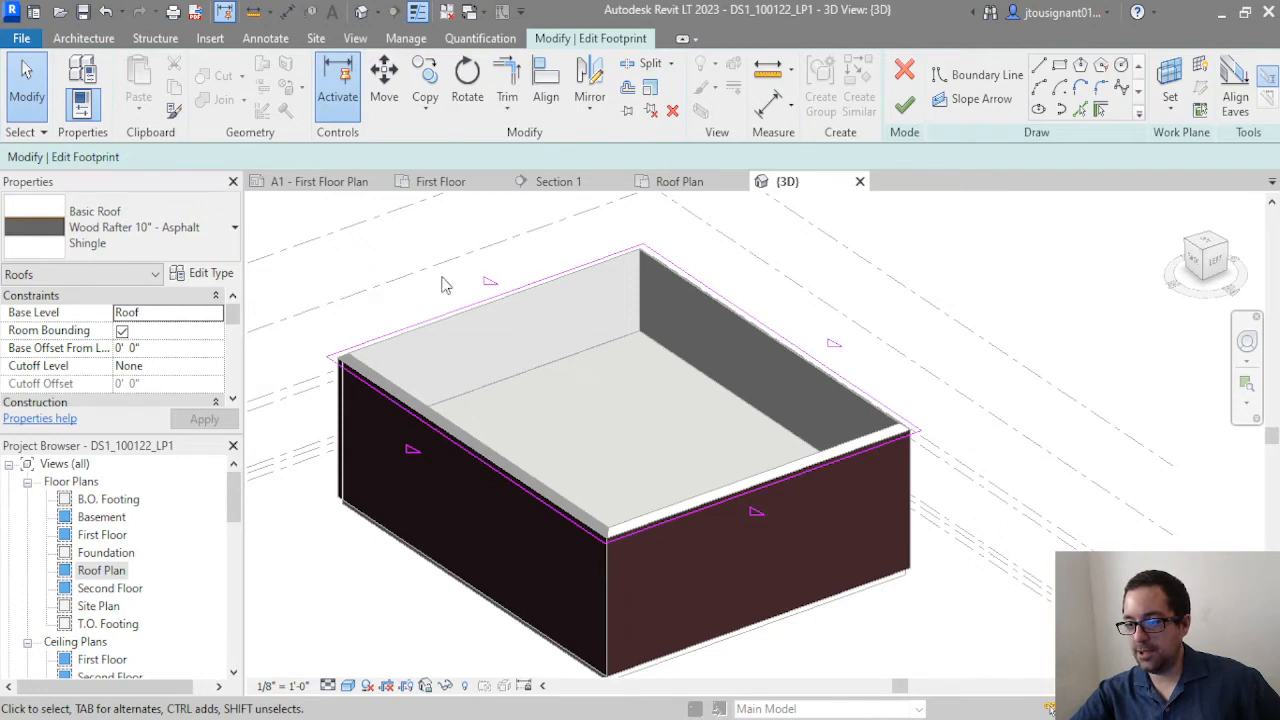
click(692, 490)
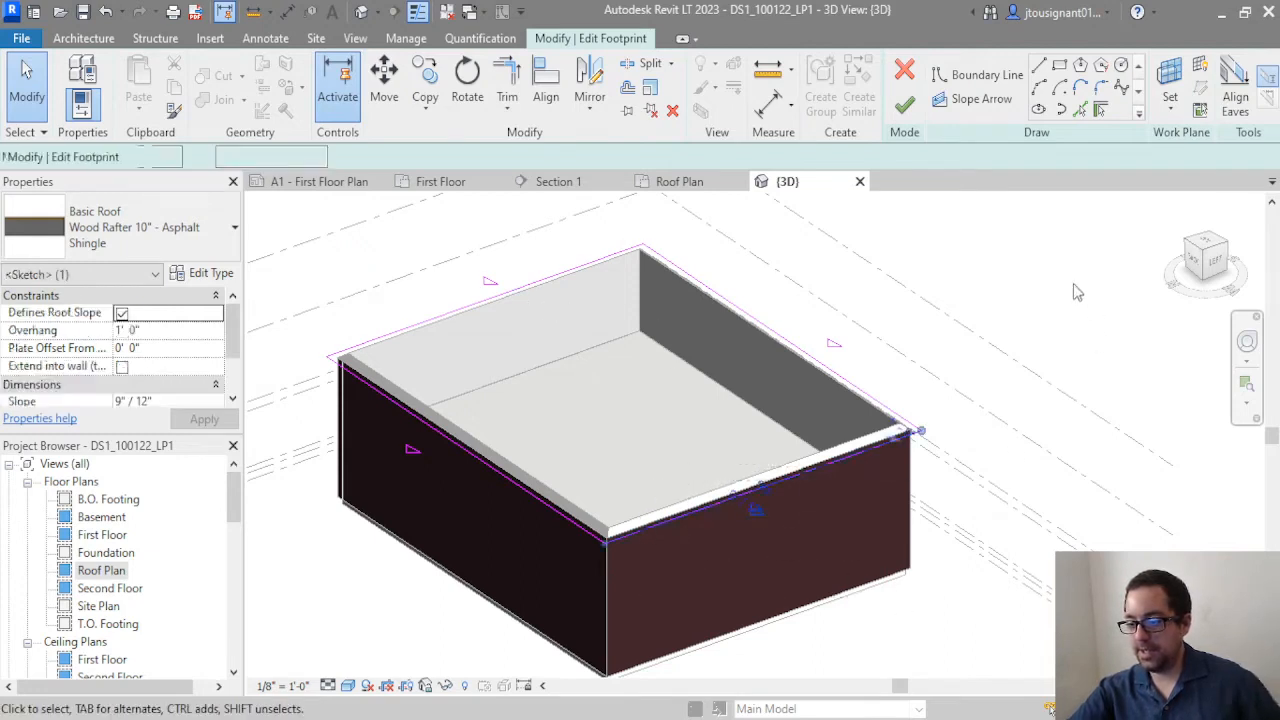
ctrl+click(433, 290)
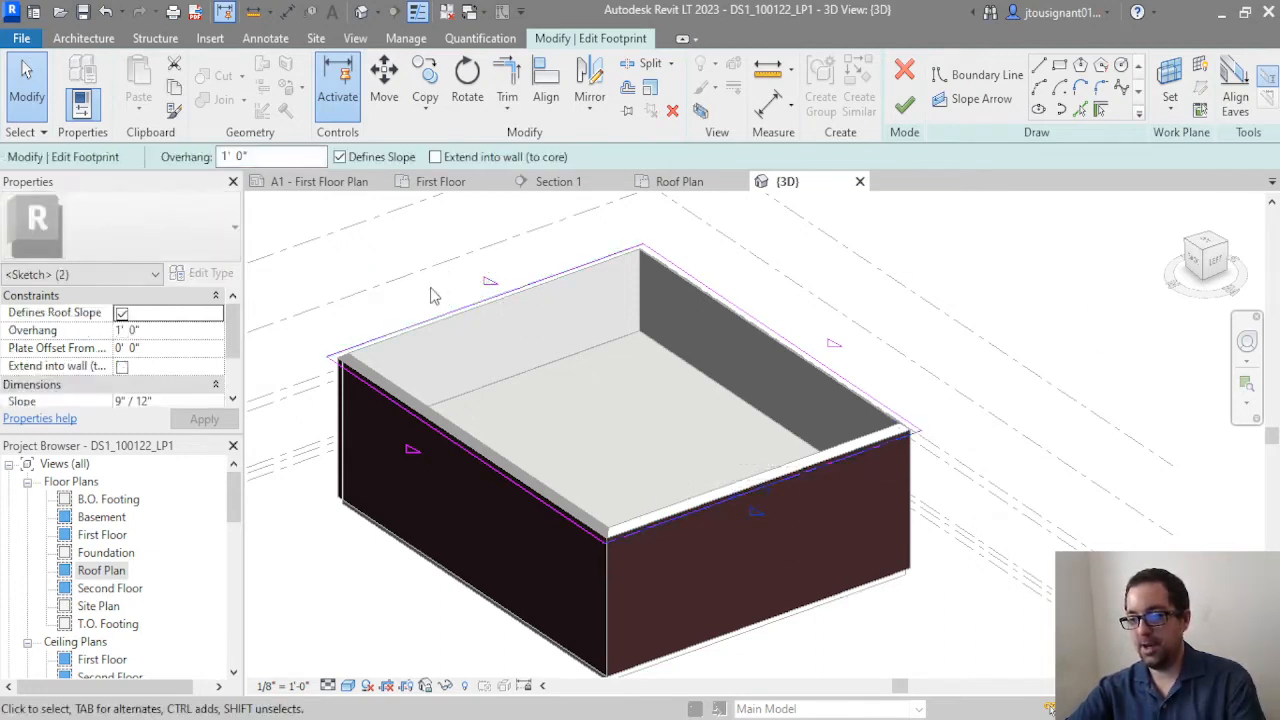
click(340, 157)
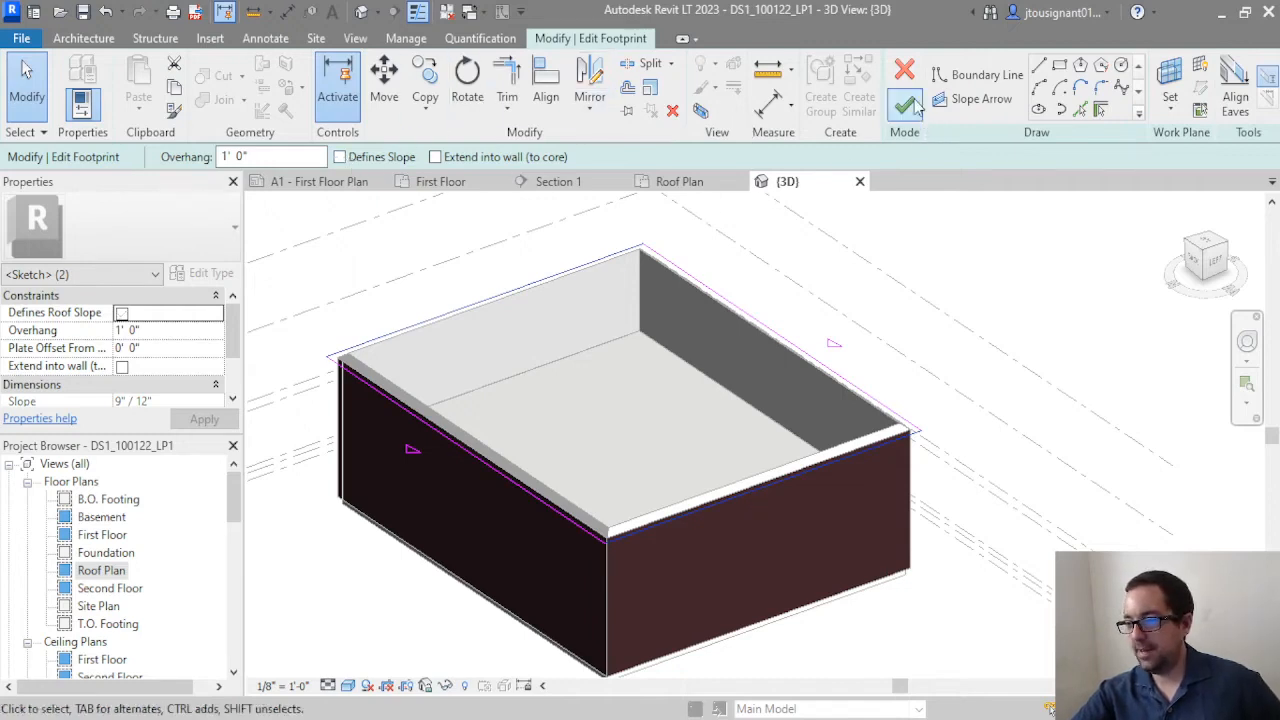
click(905, 104)
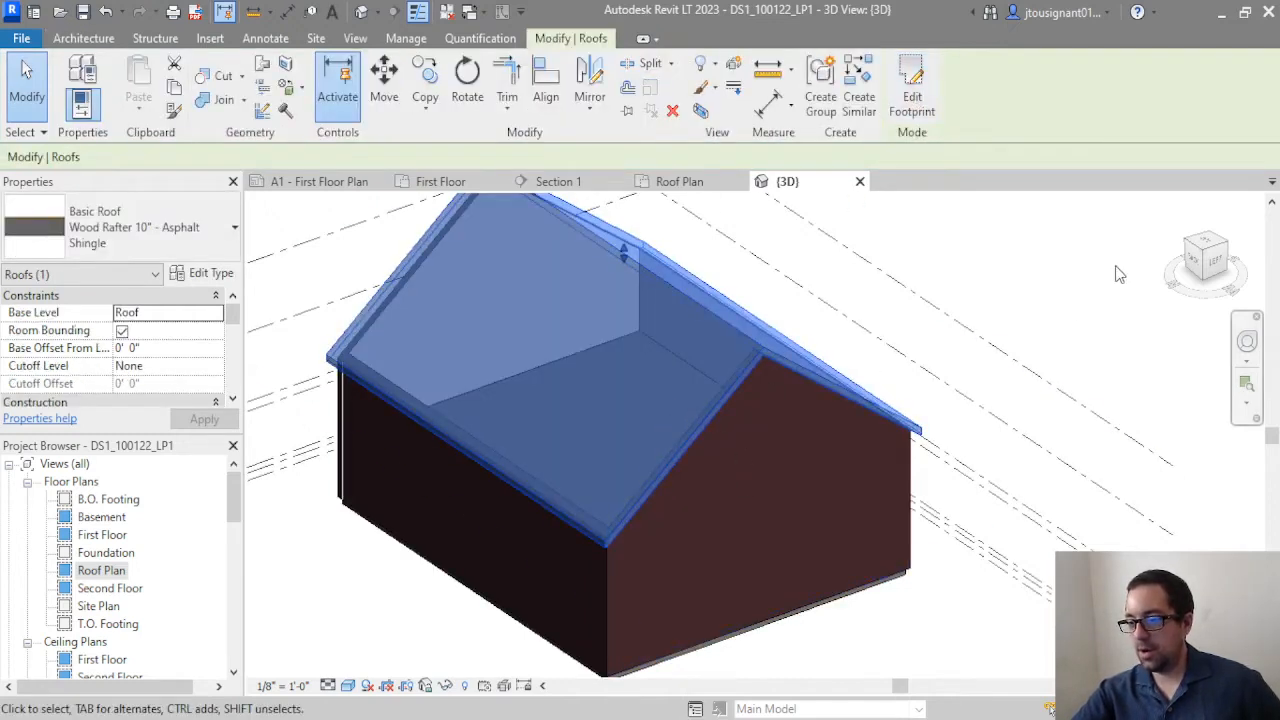
click(913, 331)
Raise the Roof level by setting its elevation to 28' 0" in the 3D view
scroll(913, 341, down, 3)
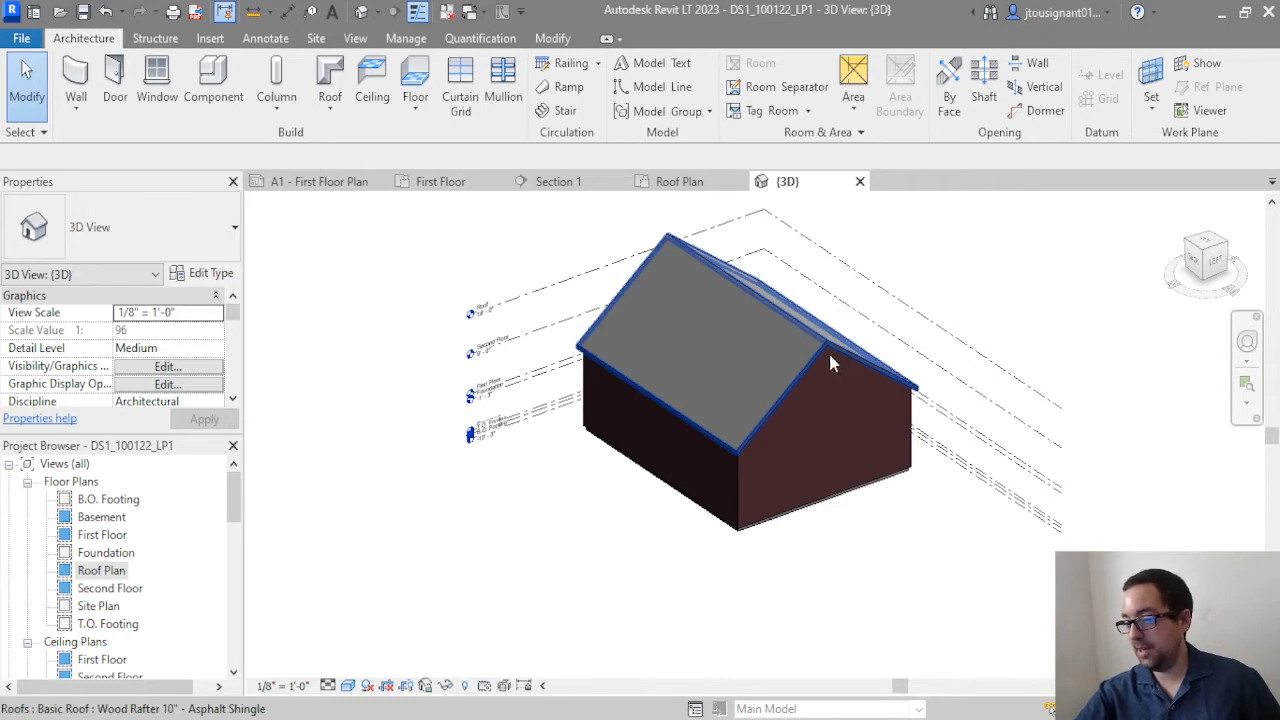
scroll(829, 357, up, 2)
click(745, 340)
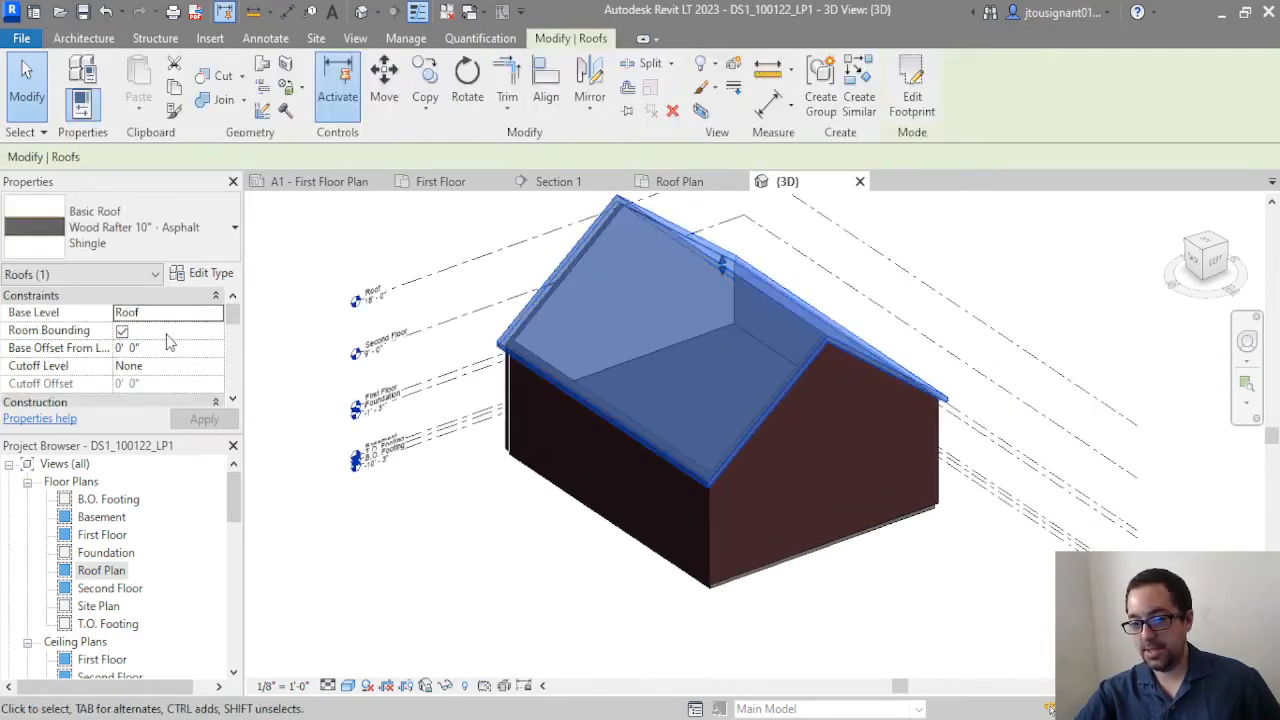
click(415, 275)
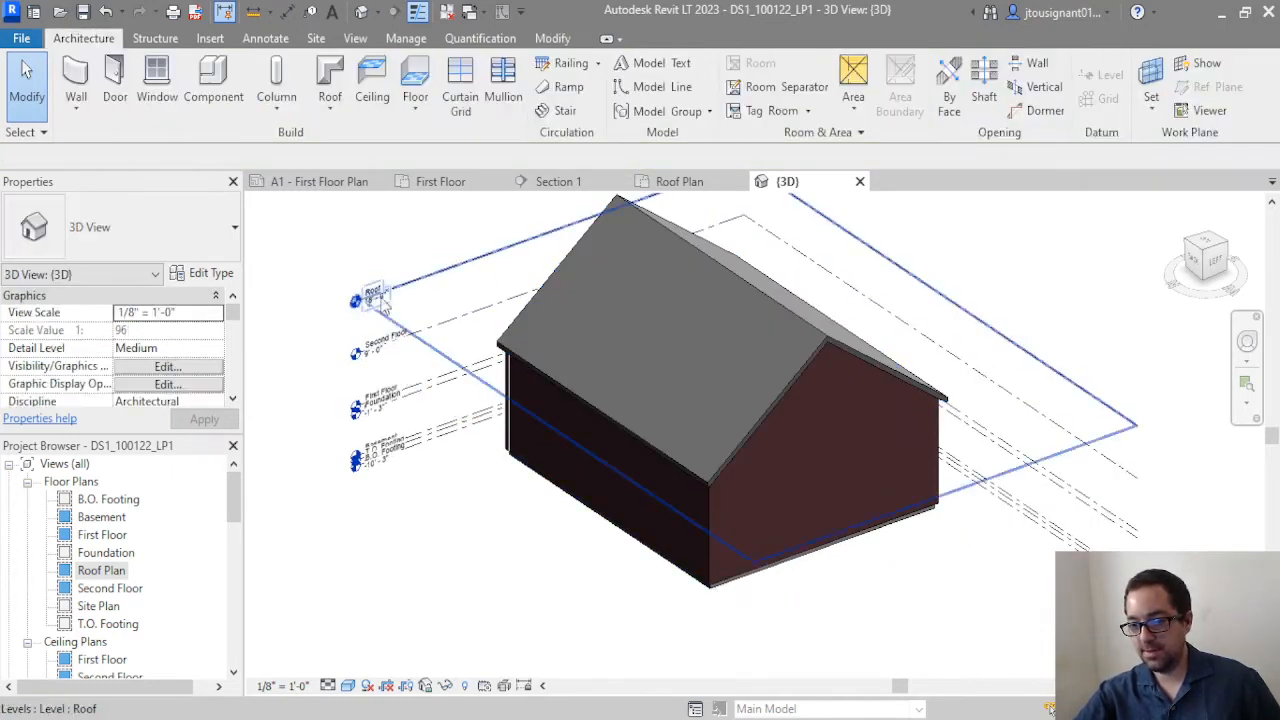
click(412, 277)
scroll(377, 294, up, 3)
click(362, 300)
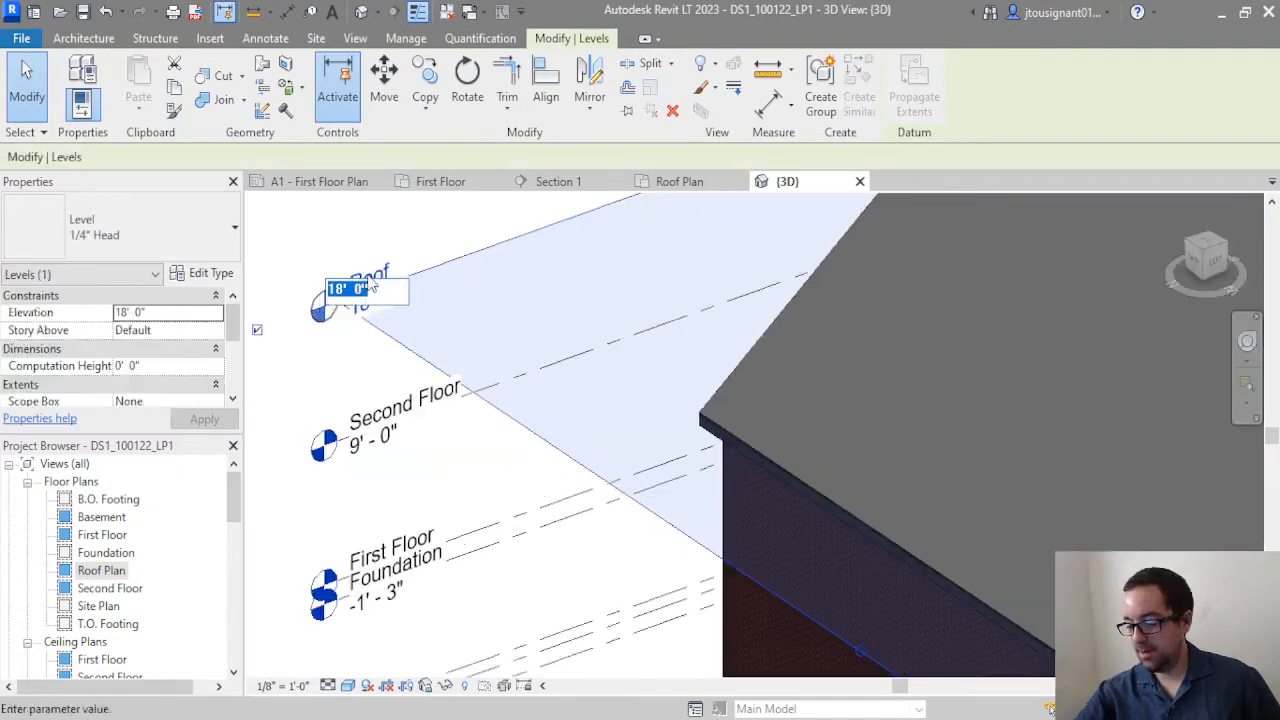
text(28)
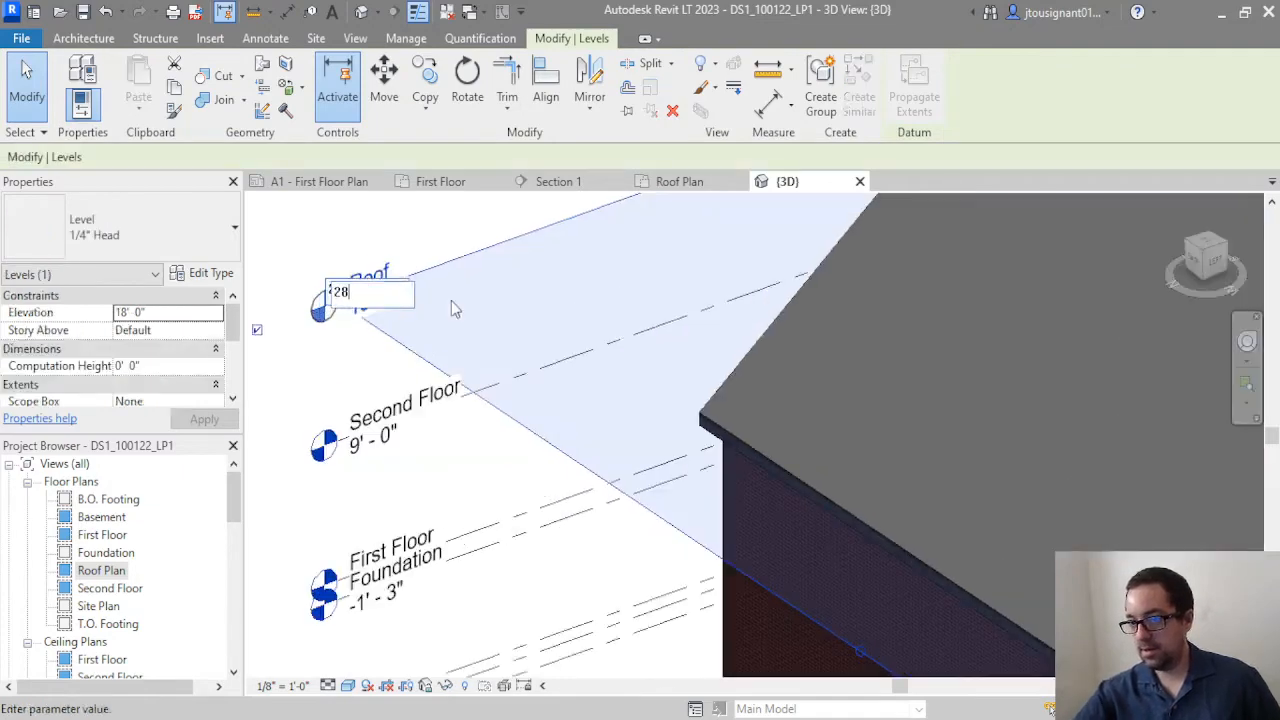
scroll(453, 325, down, 5)
key(Return)
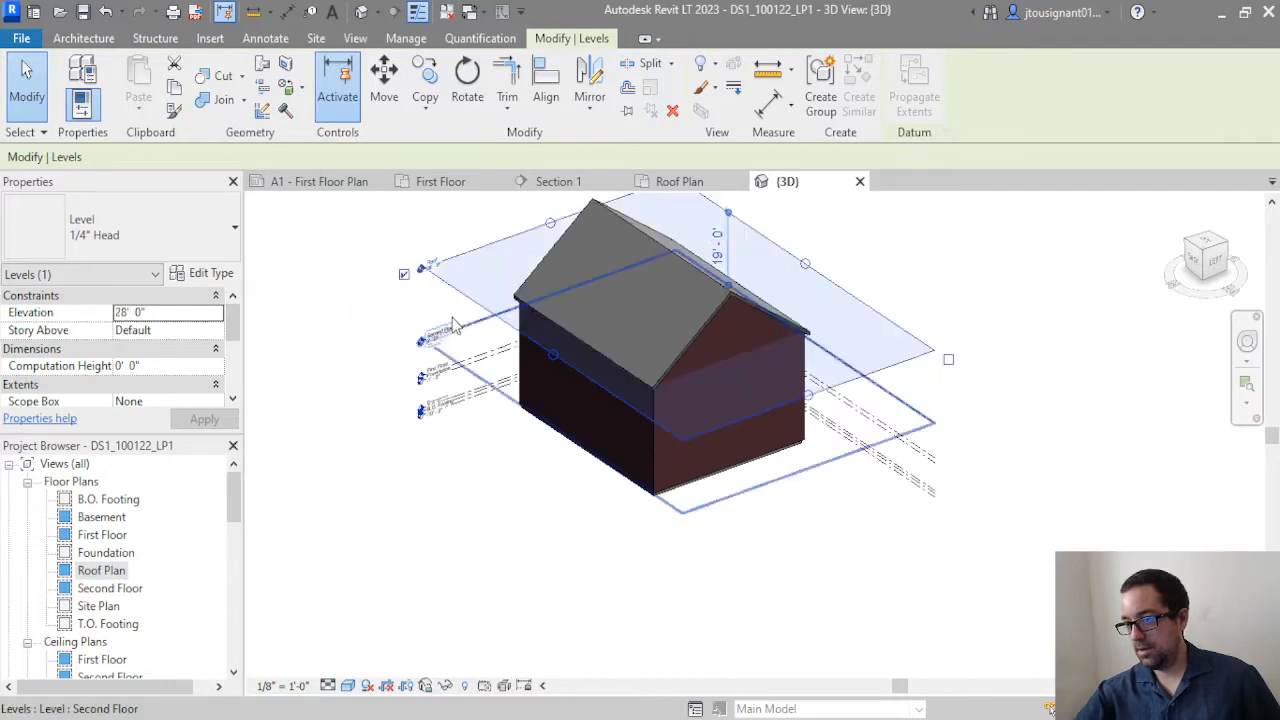
Select the chain of four exterior walls and detach their tops from the gable roof
click(443, 491)
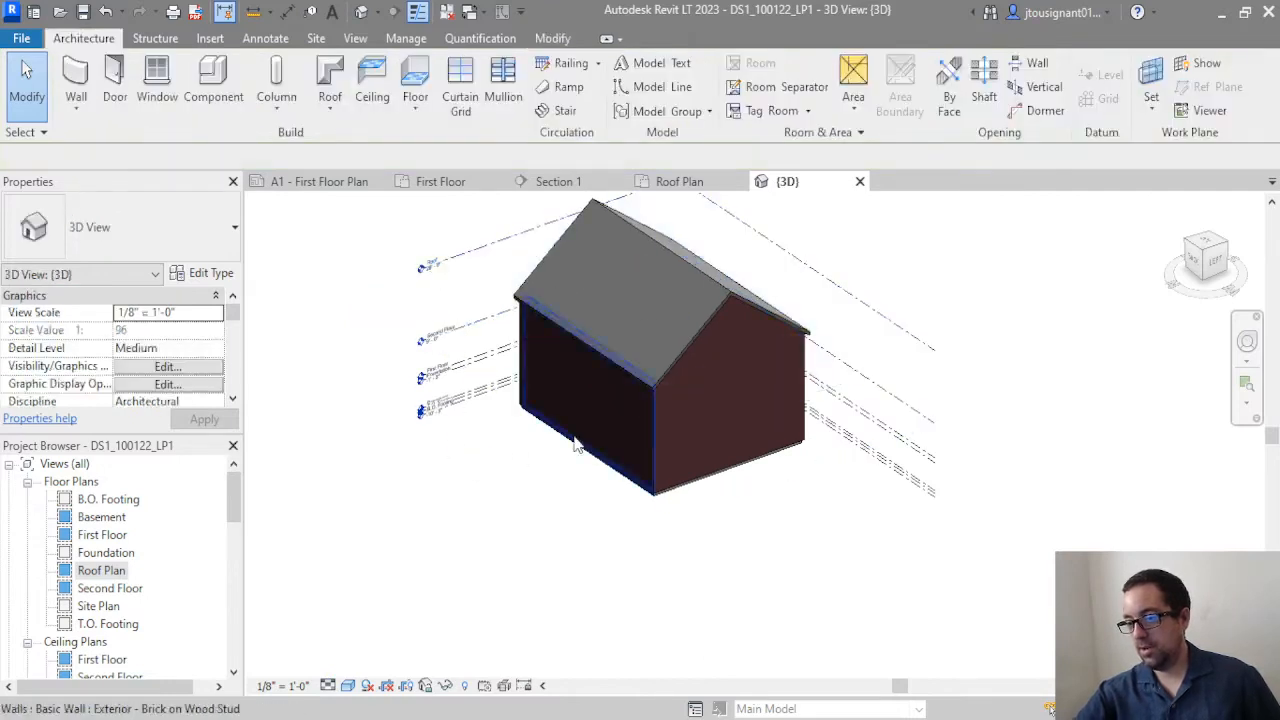
key(Tab)
click(716, 410)
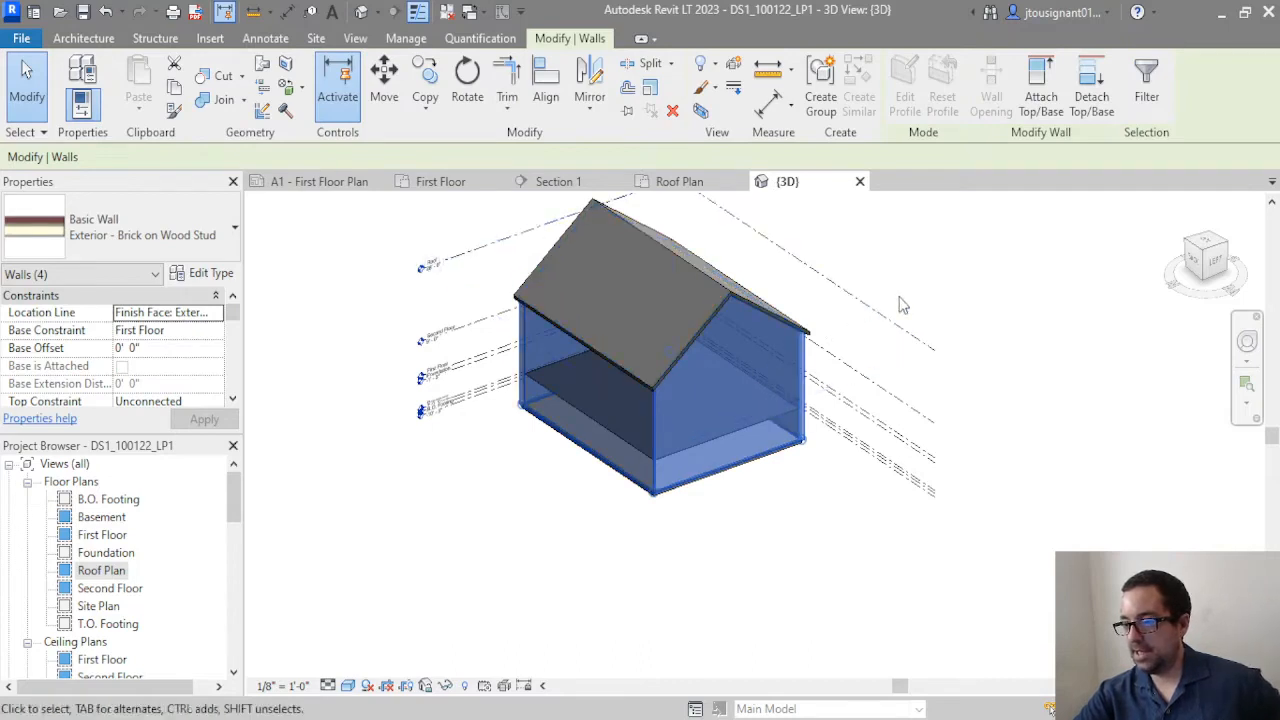
click(1088, 107)
click(670, 298)
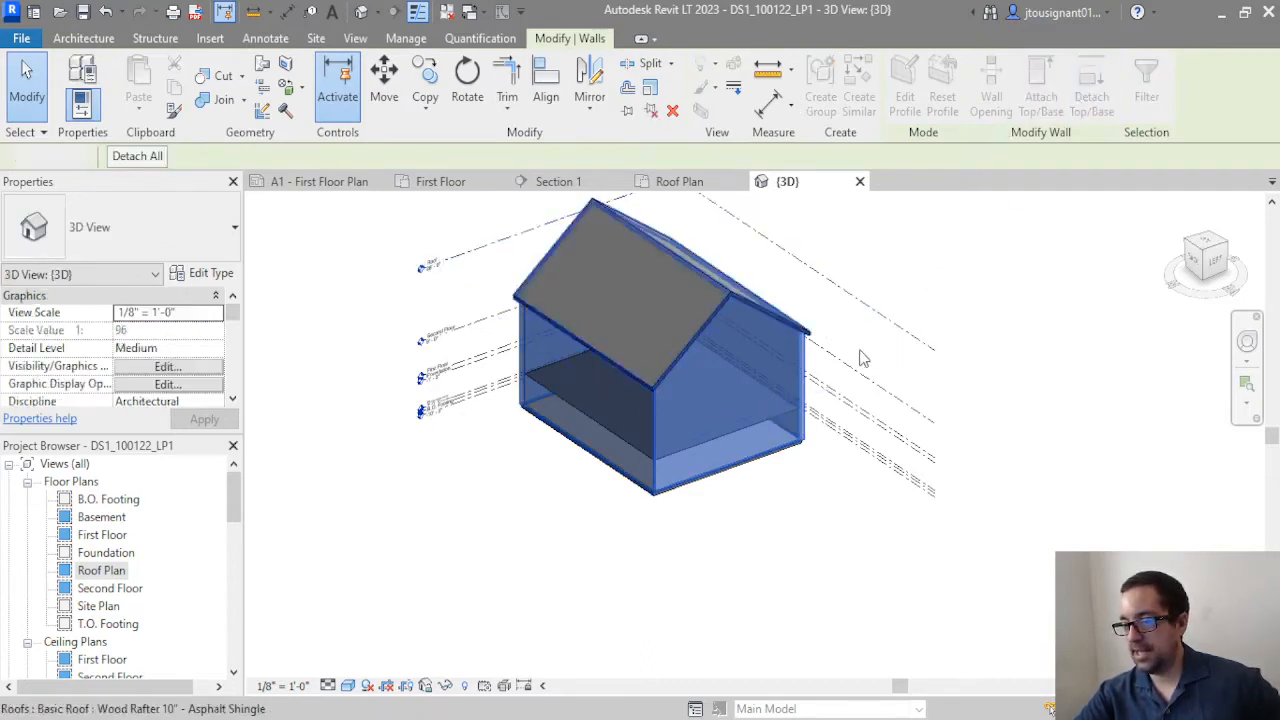
click(1024, 345)
shift+middle_drag(966, 366, 909, 263)
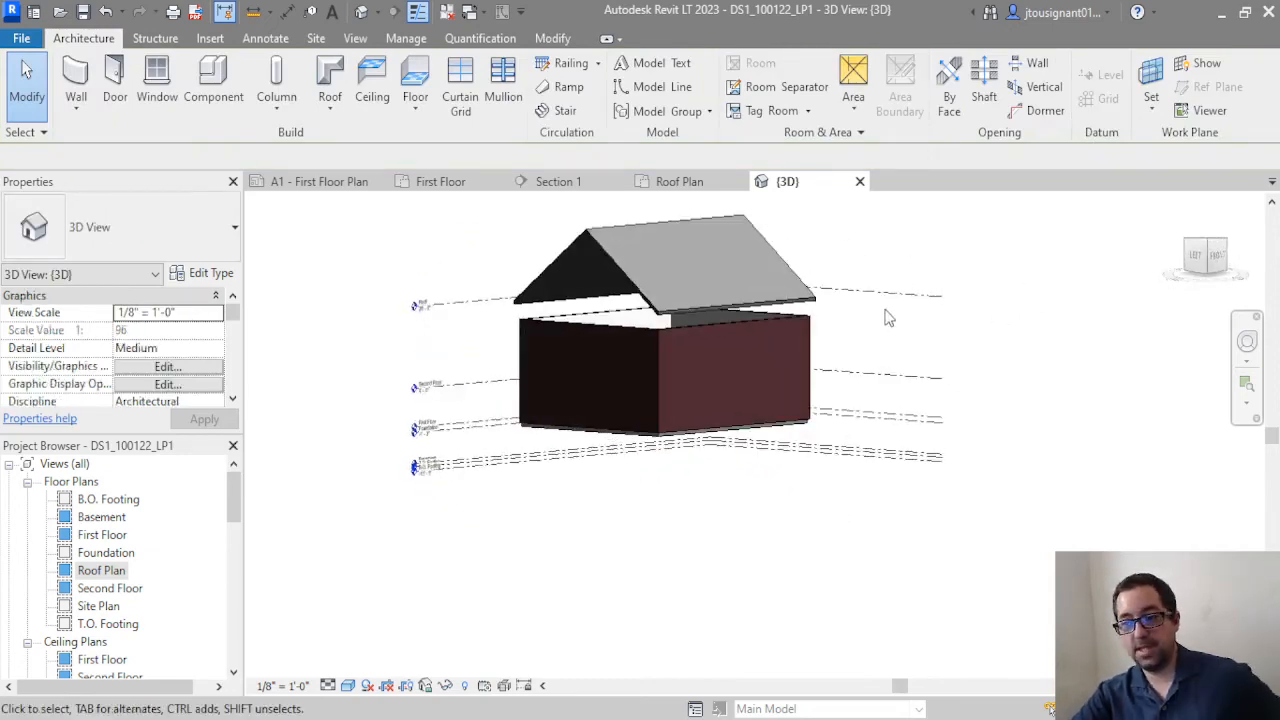
Select the chain of four exterior walls and attach their tops to the gable roof
scroll(576, 277, up, 3)
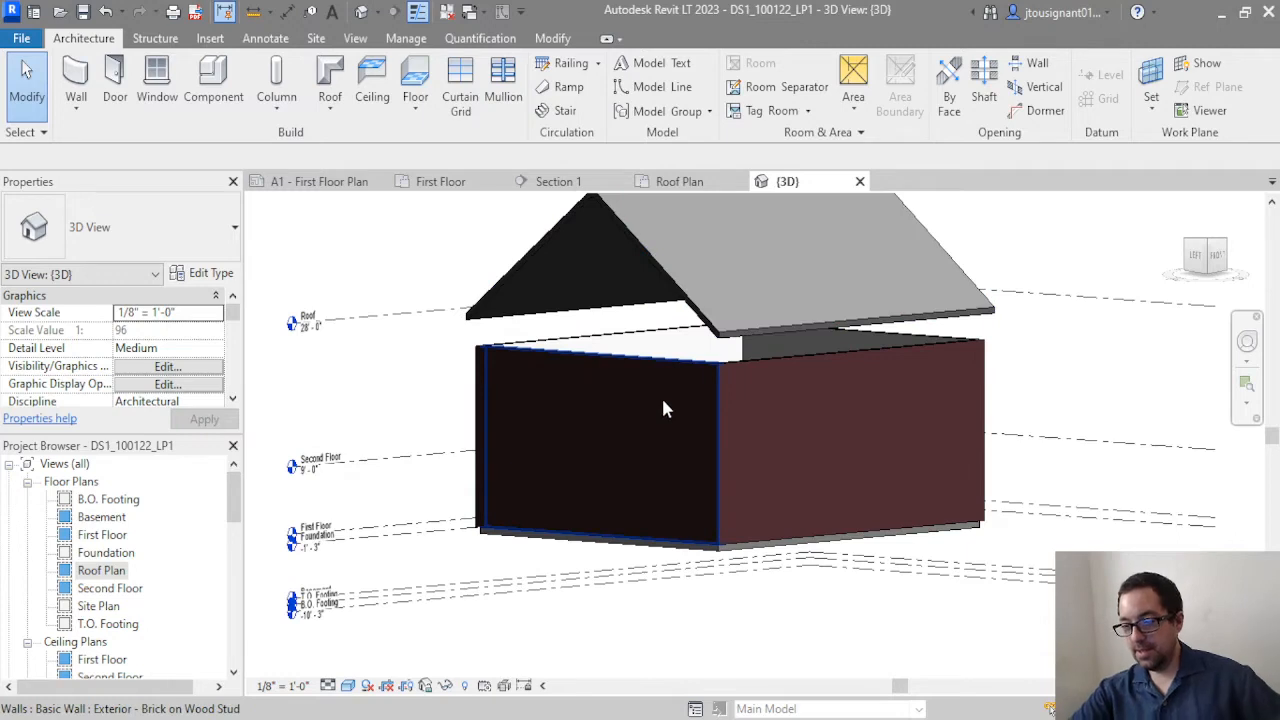
key(Tab)
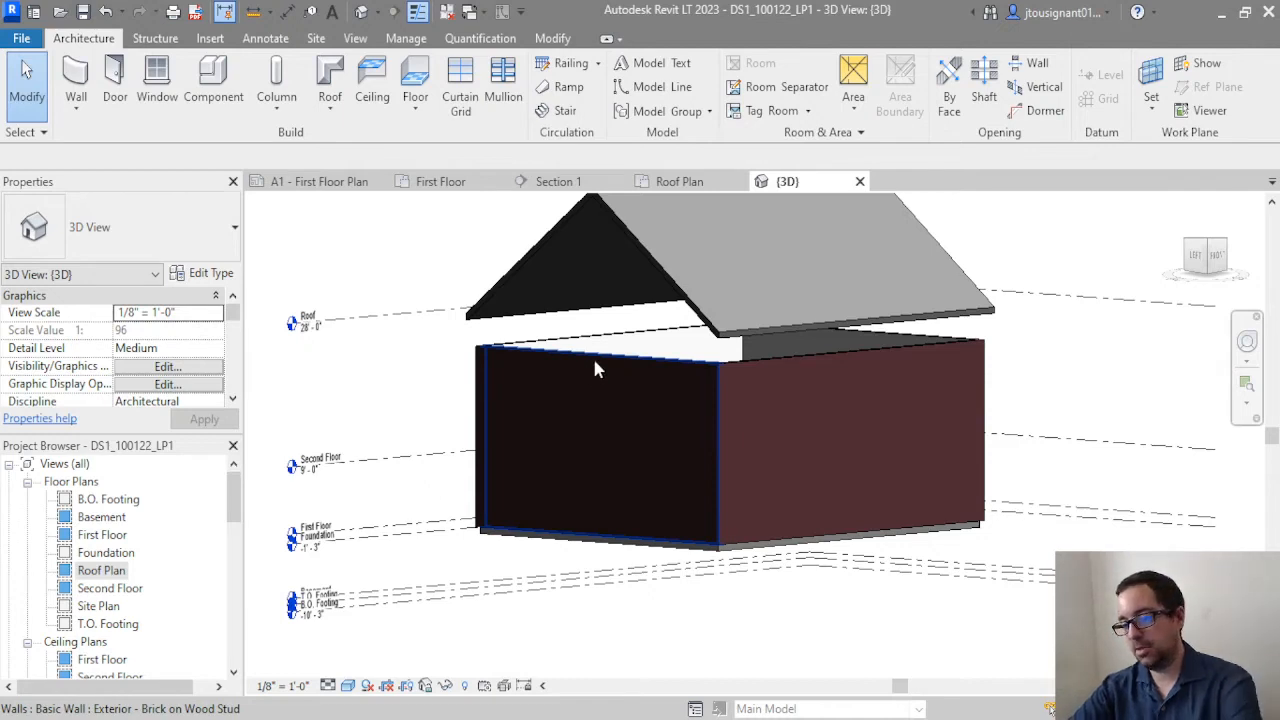
key(Tab)
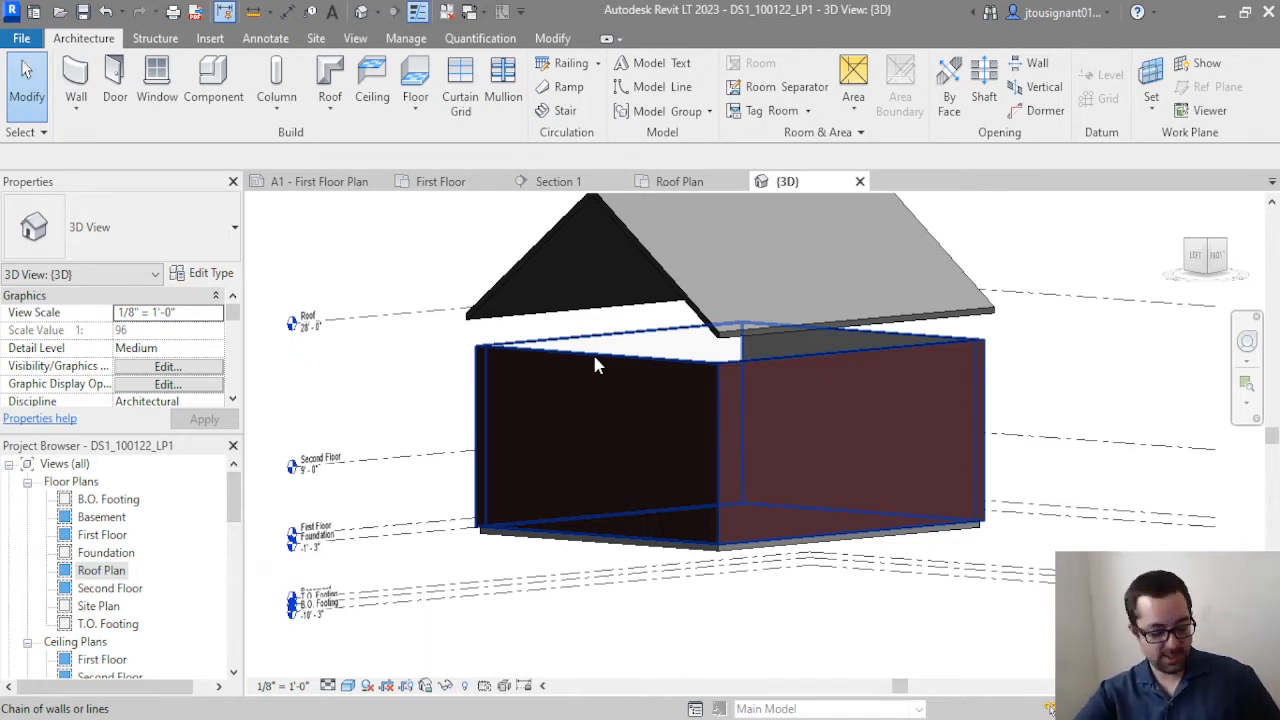
click(592, 382)
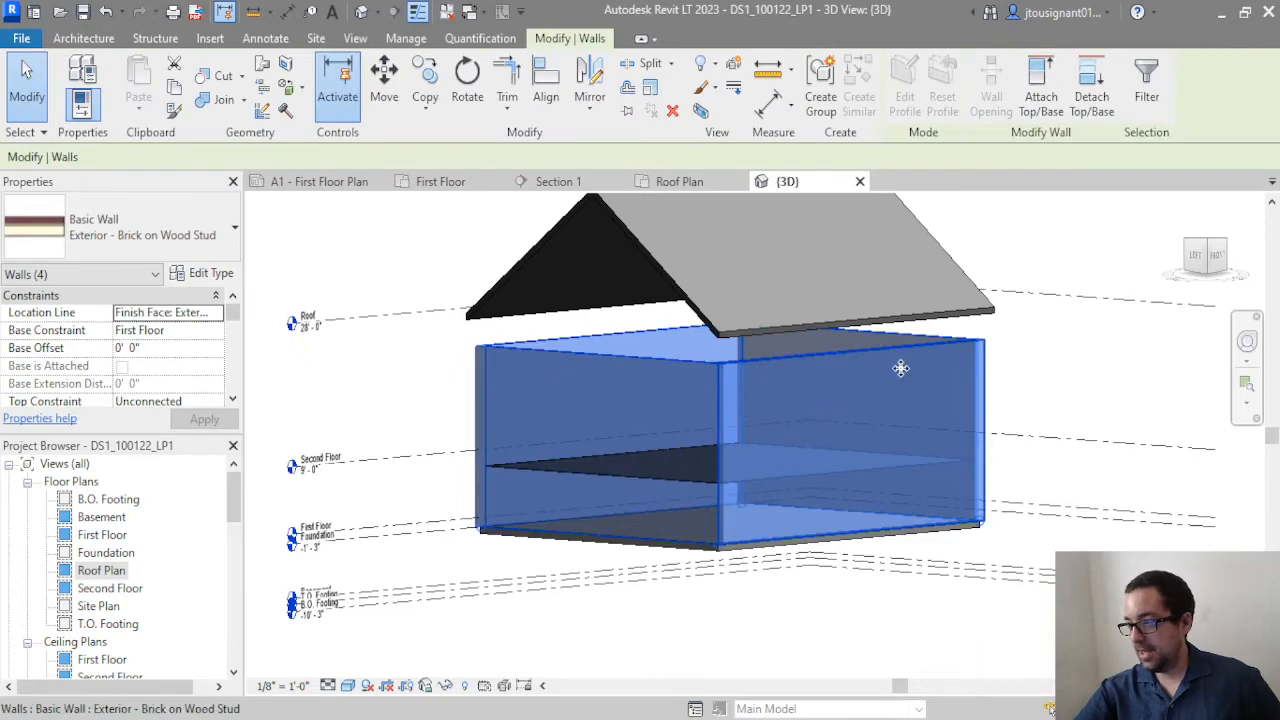
click(1041, 86)
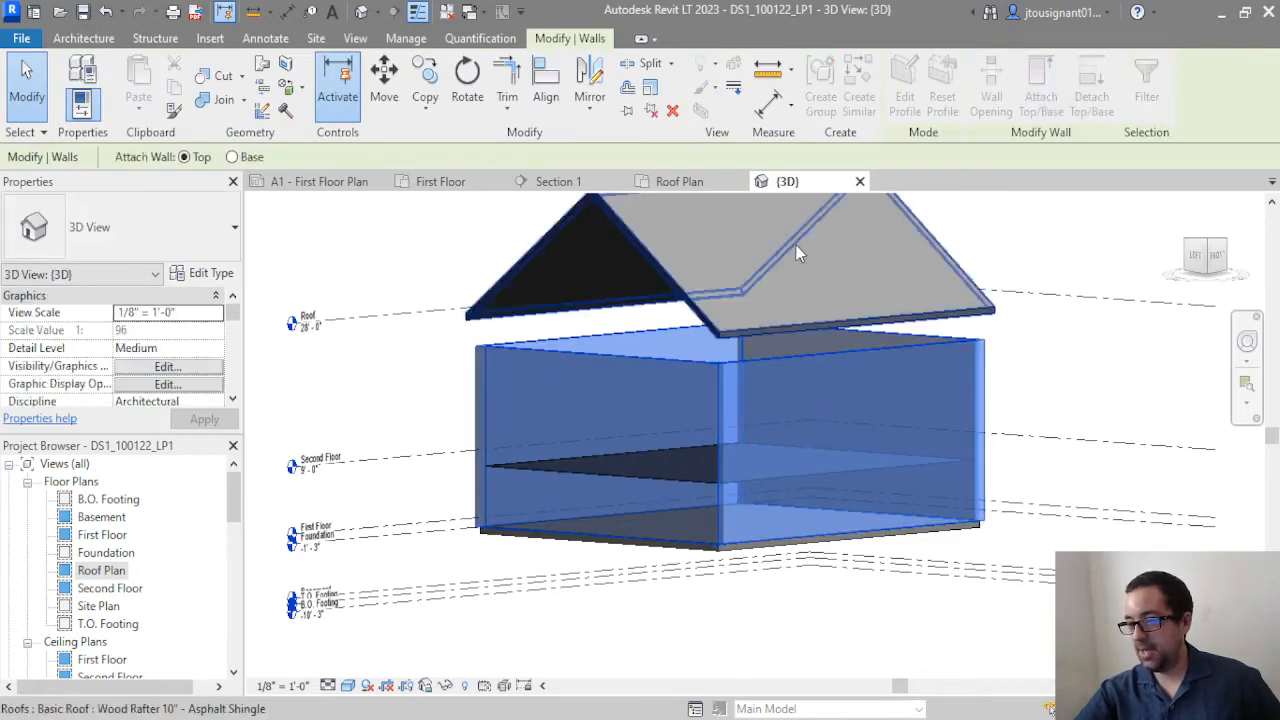
click(711, 278)
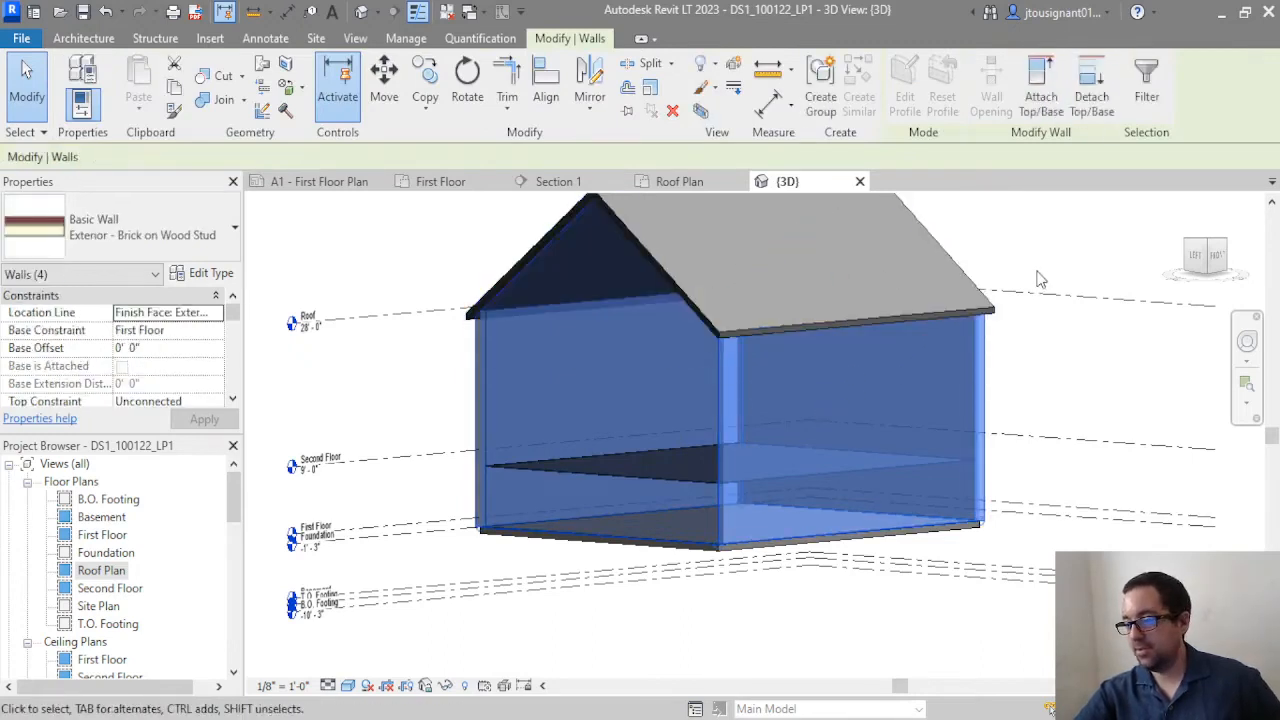
key(Escape)
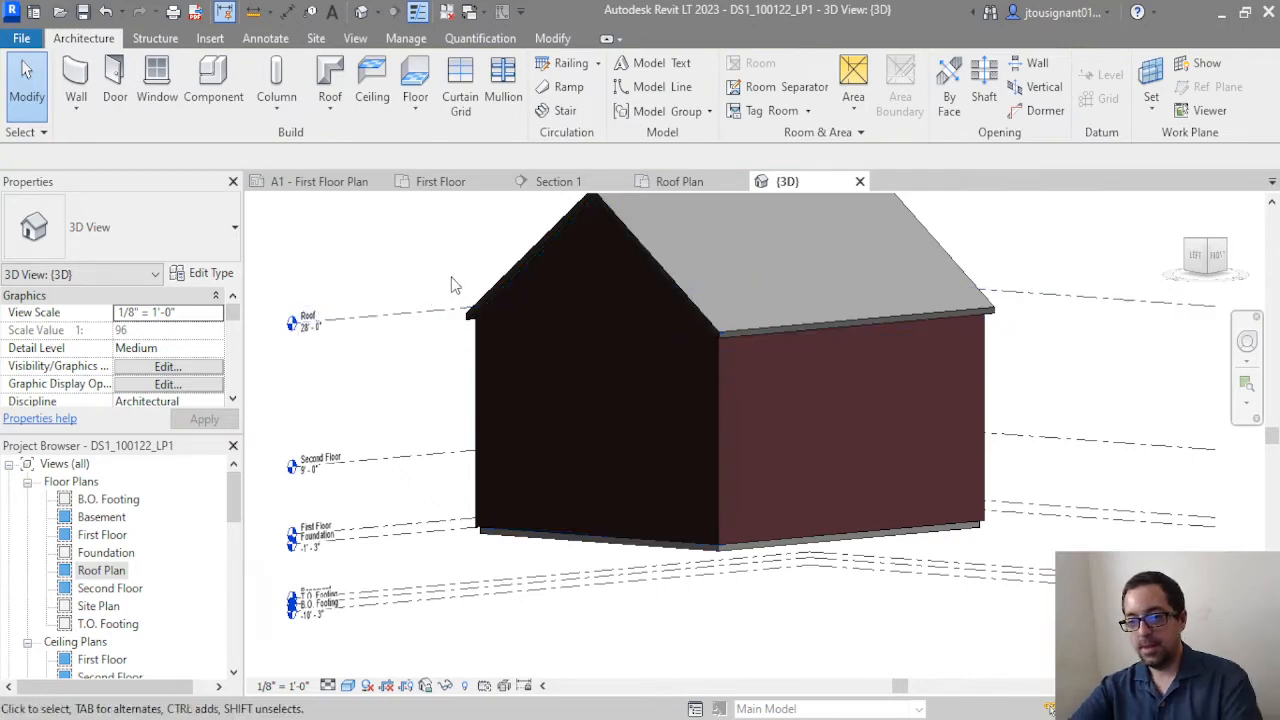
shift+middle_drag(760, 330, 491, 360)
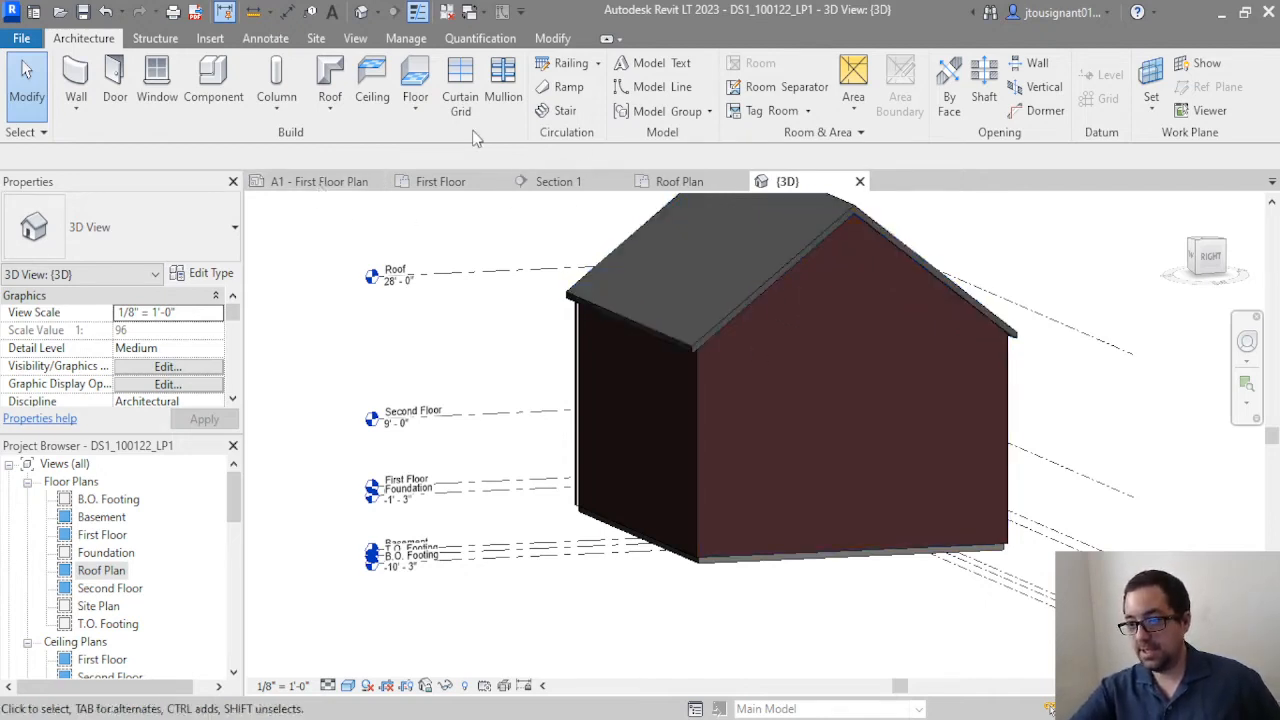
Open the First Floor plan and check the building's overall length and width dimensions
click(438, 181)
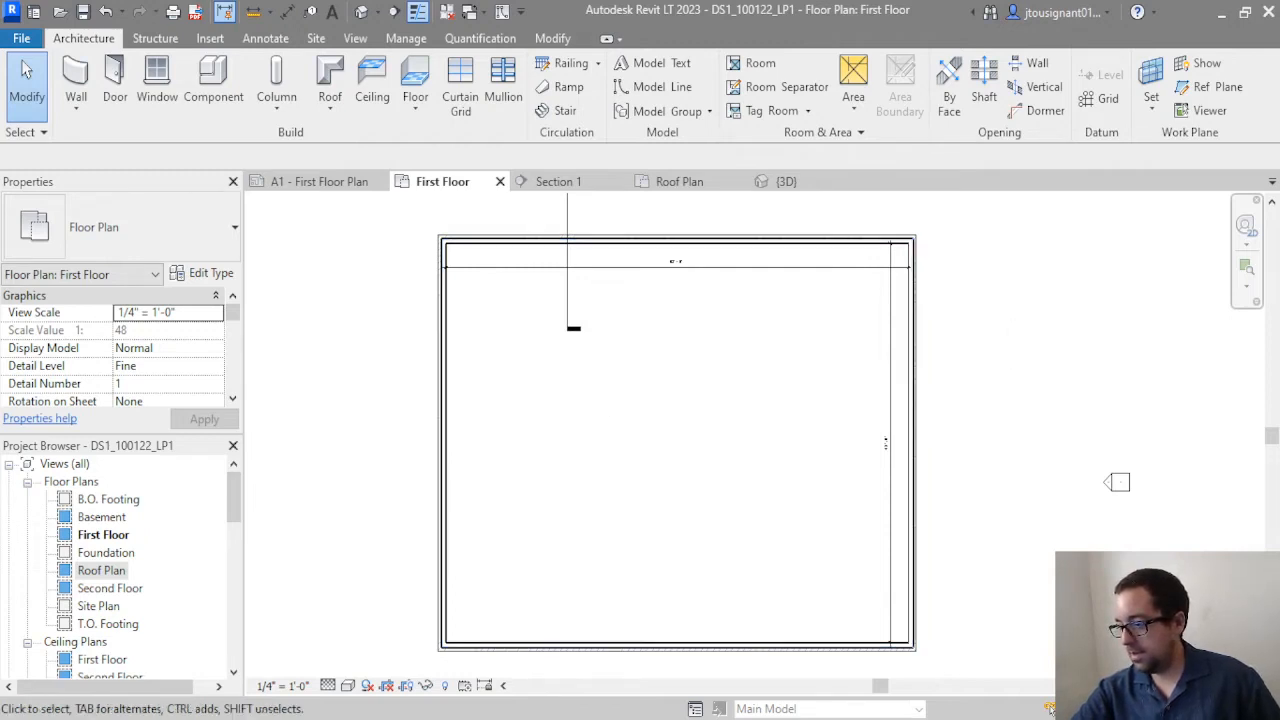
scroll(684, 255, up, 5)
scroll(685, 256, down, 4)
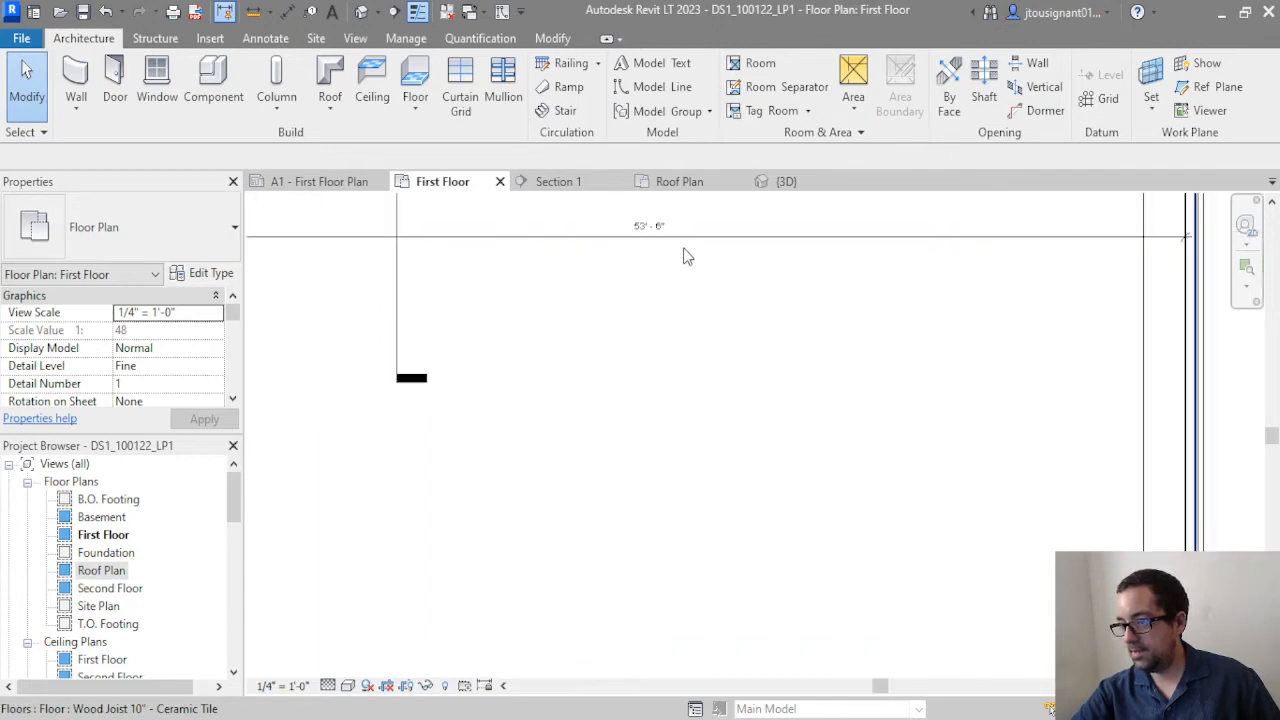
scroll(930, 445, up, 3)
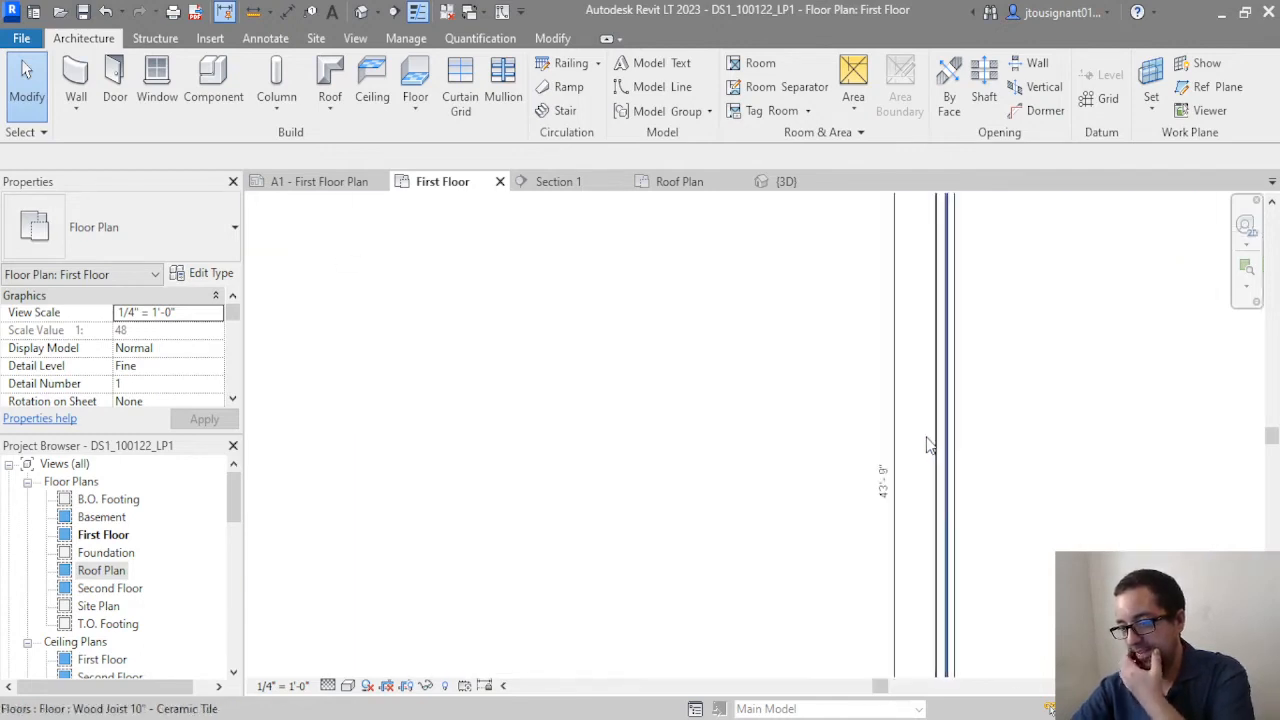
scroll(930, 445, down, 3)
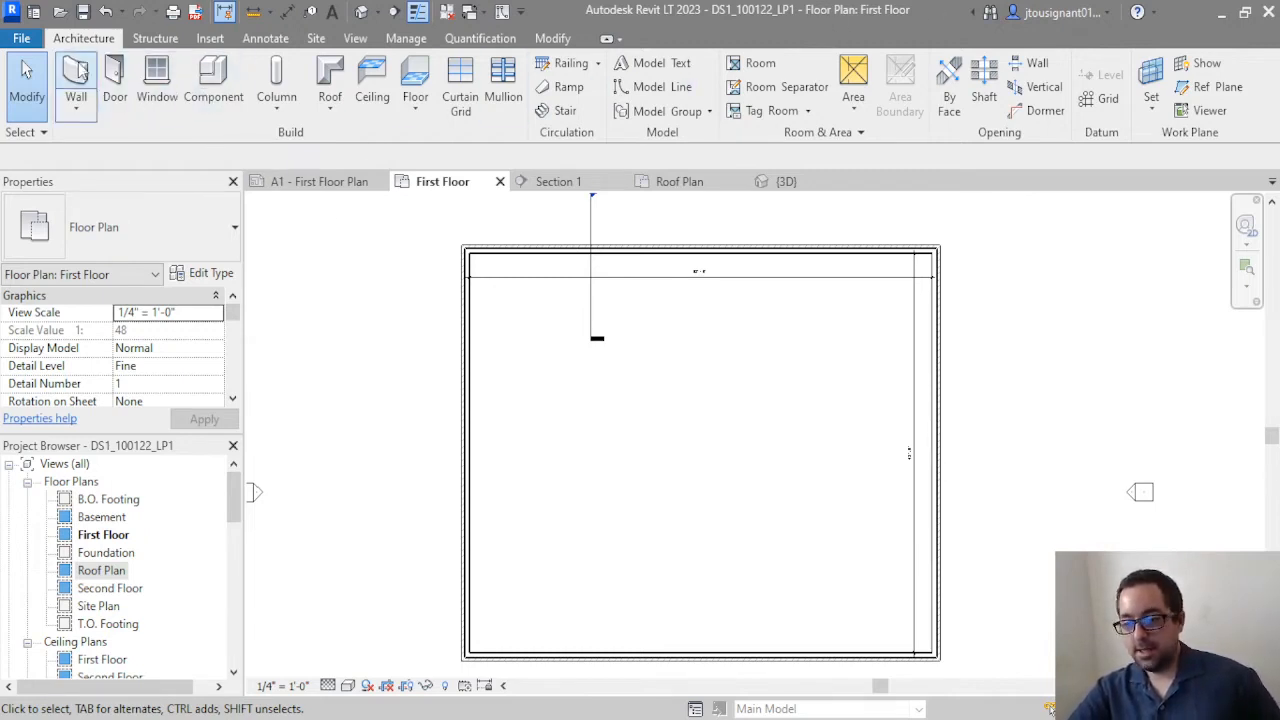
scroll(700, 314, down, 2)
scroll(676, 380, down, 2)
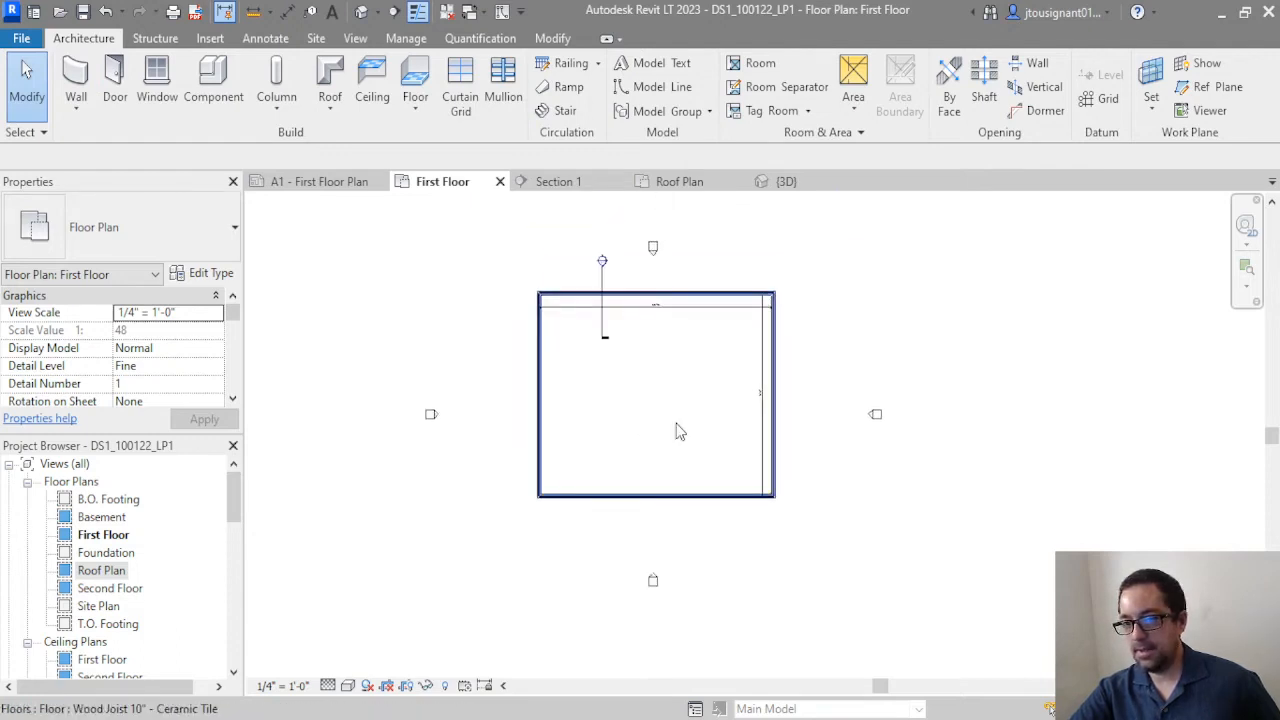
Place a Double-Glass 1 door, 72" x 84", at the midpoint of the lower exterior wall, opening outward
click(116, 97)
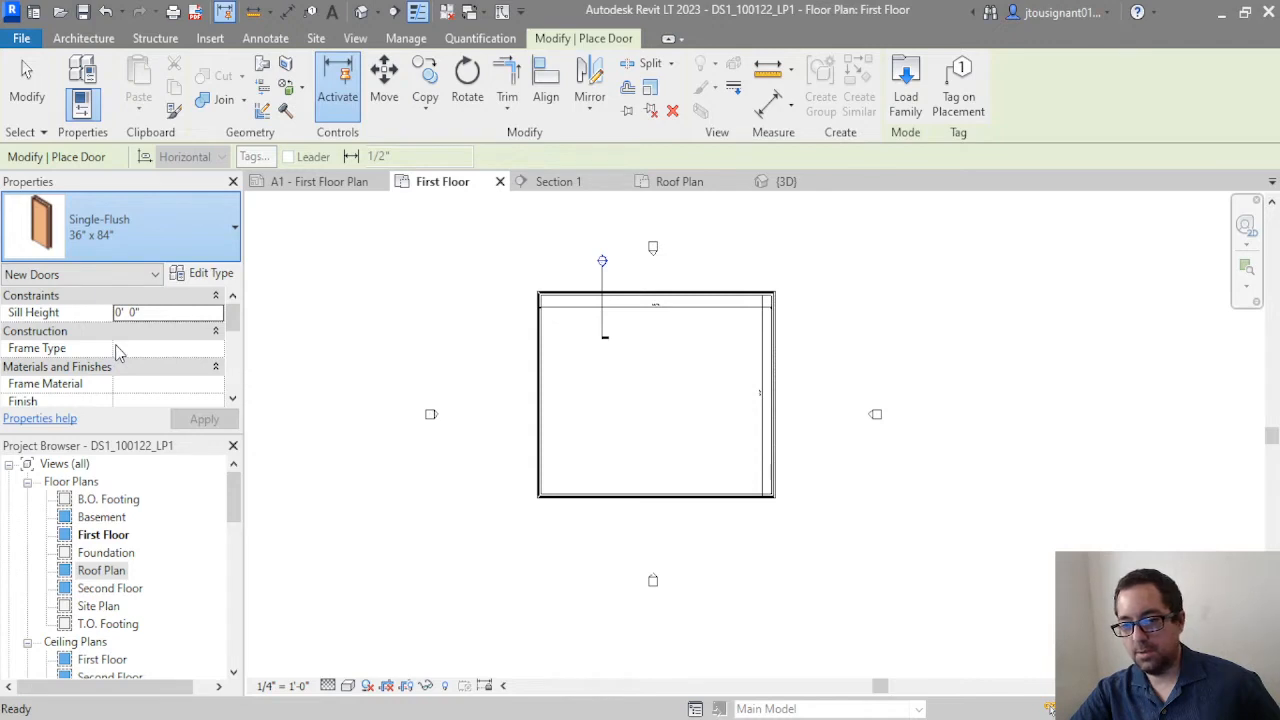
click(103, 390)
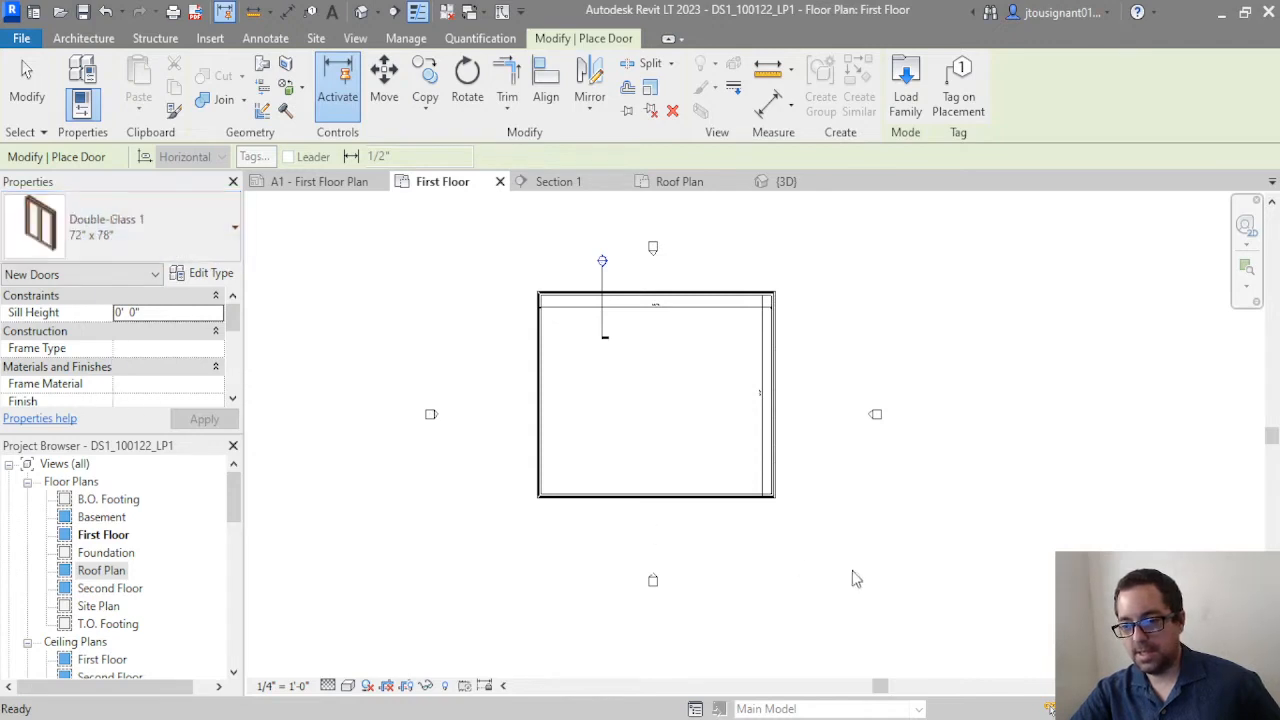
scroll(655, 492, up, 3)
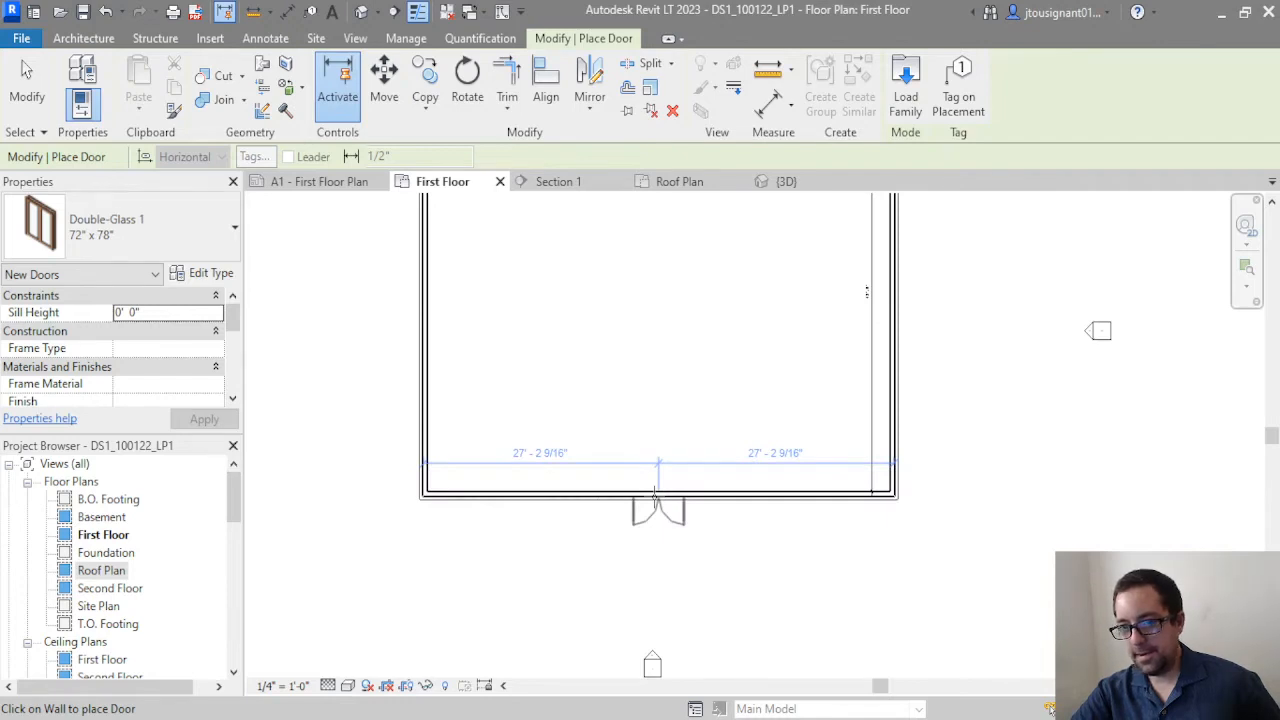
click(93, 334)
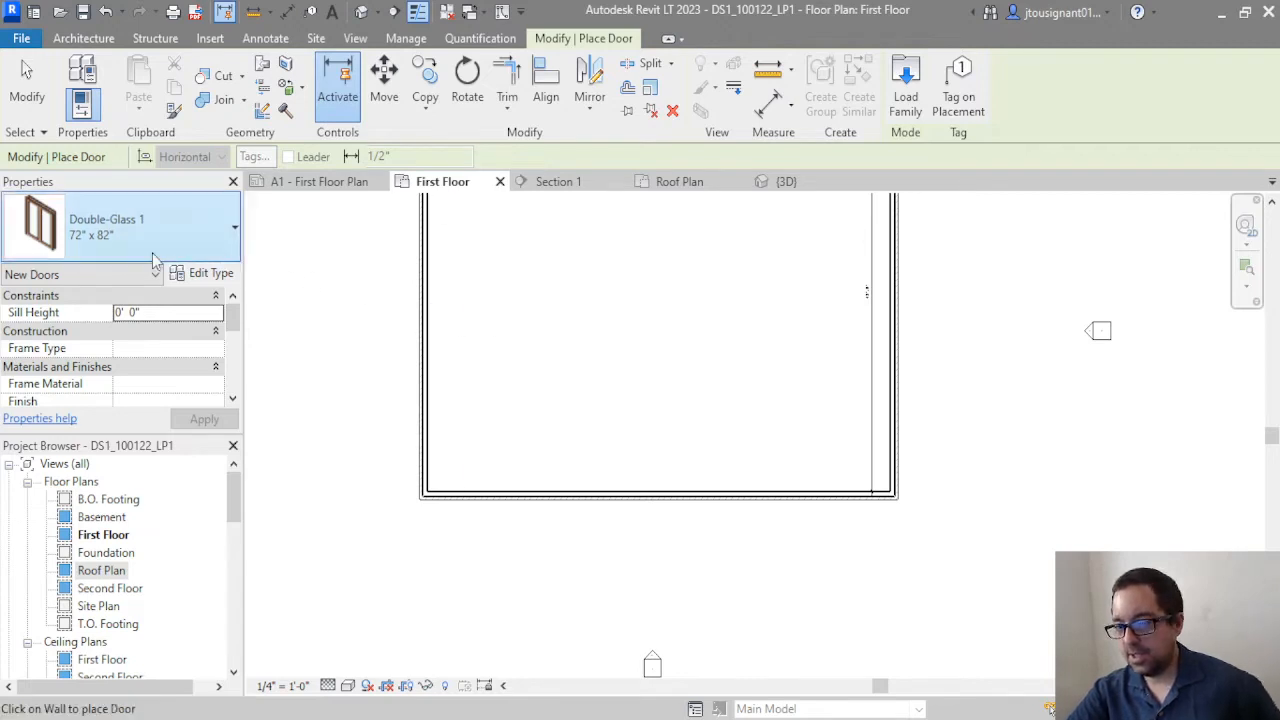
click(119, 337)
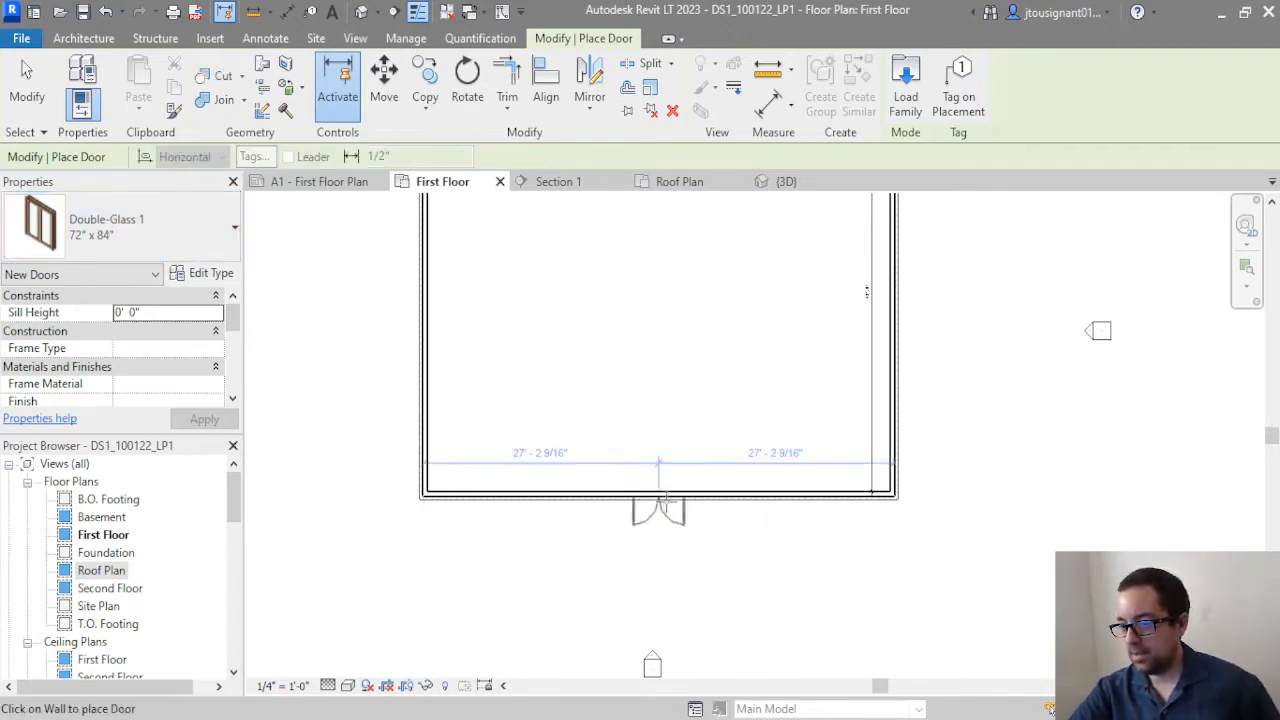
scroll(658, 497, up, 2)
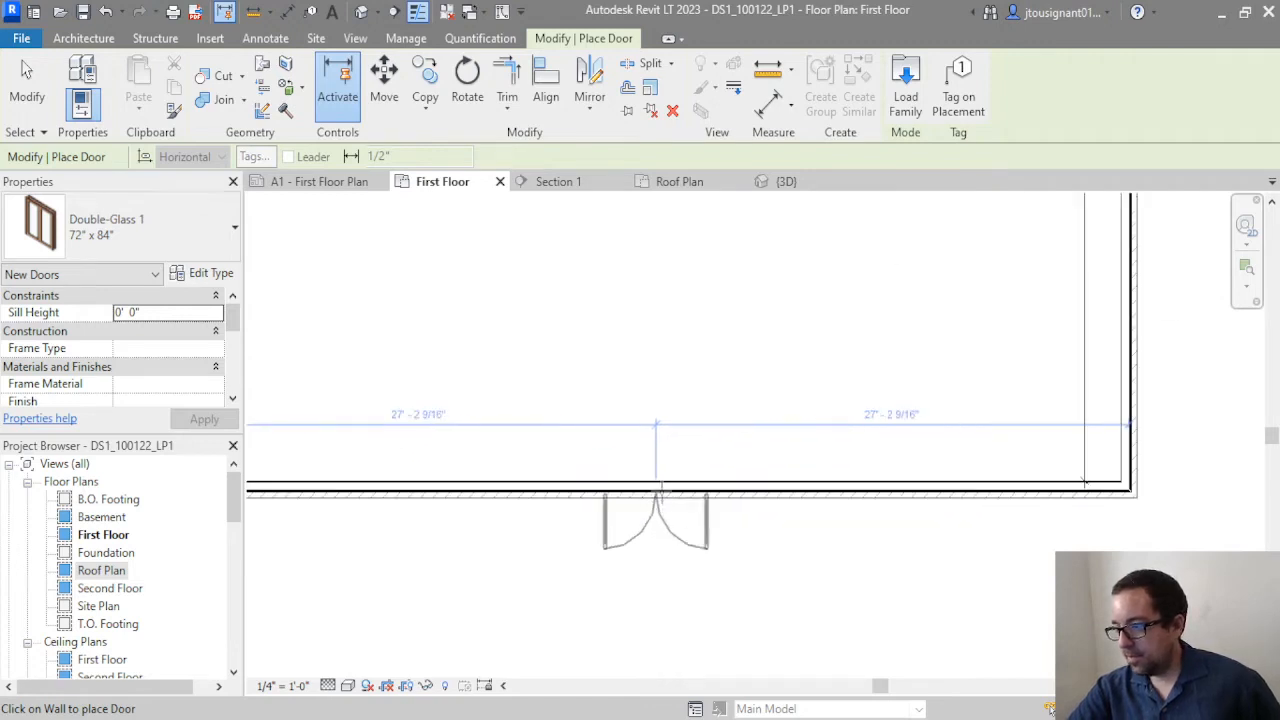
scroll(660, 490, down, 2)
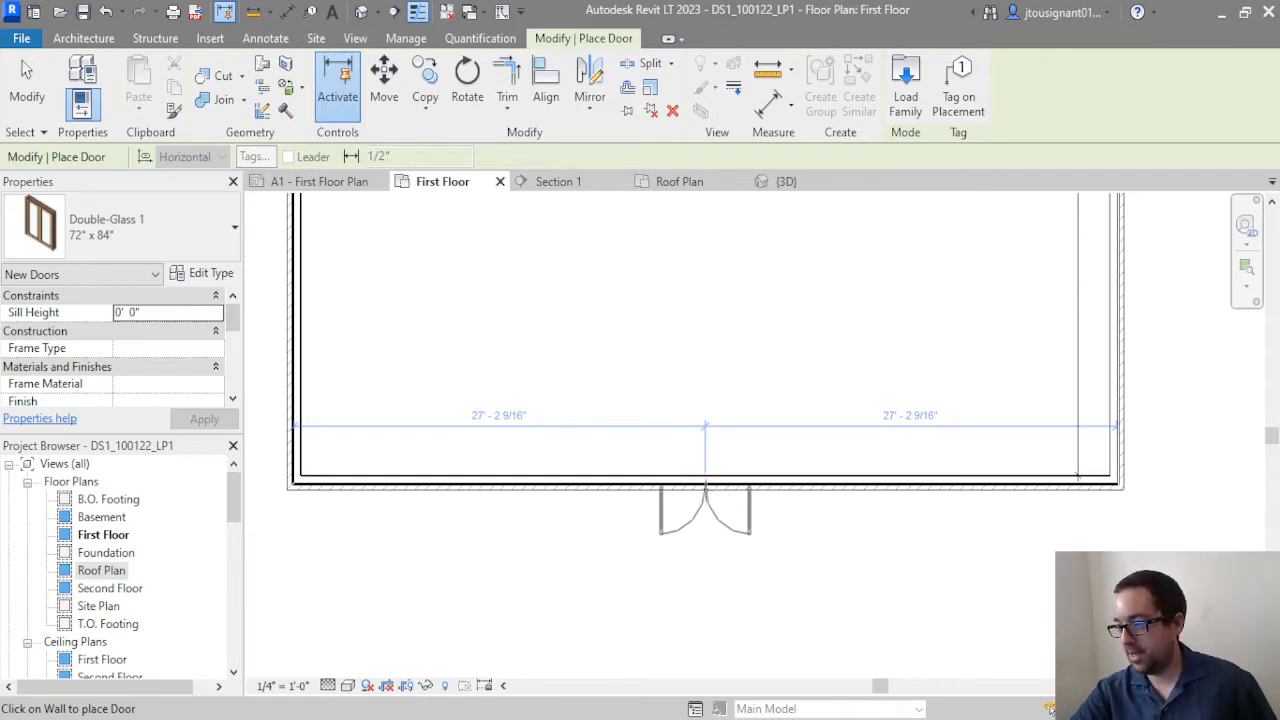
click(705, 482)
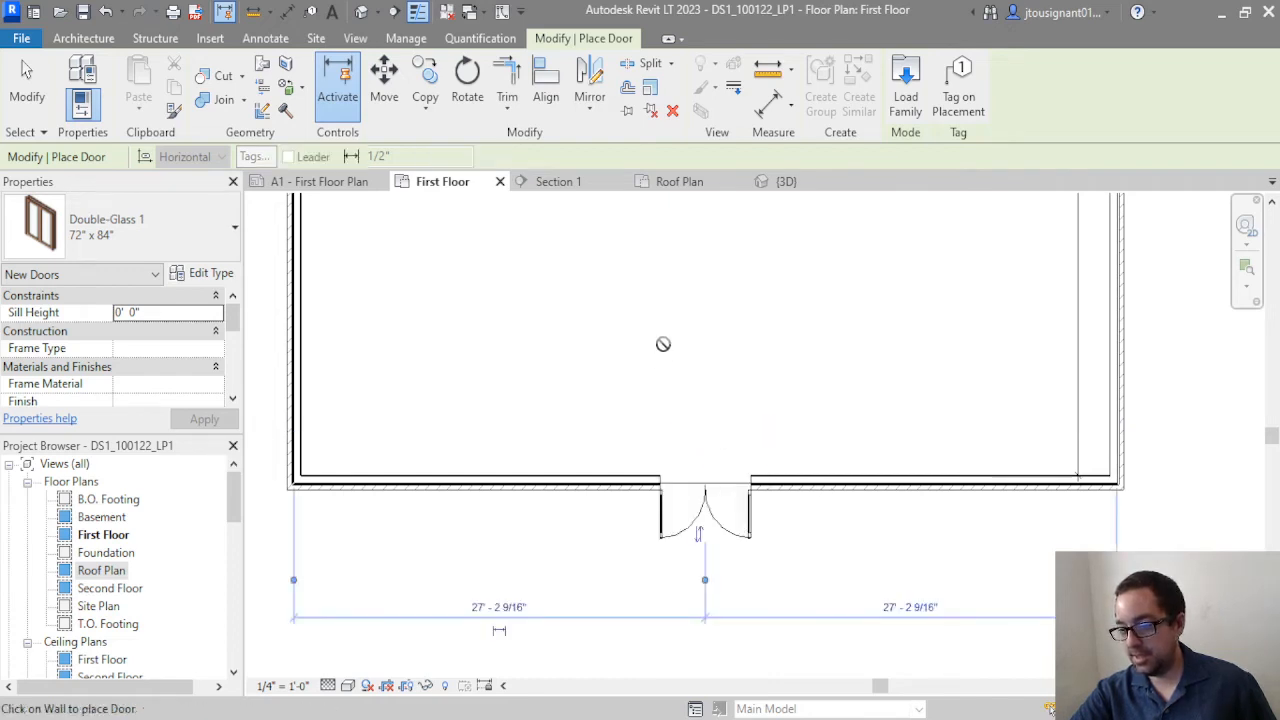
Place a Single-Flush 36" x 84" door in the upper exterior wall, 5'-0" from the right corner, opening outward
scroll(675, 380, down, 2)
mouse_move(680, 400)
middle_down()
mouse_move(728, 392)
mouse_move(700, 409)
middle_up()
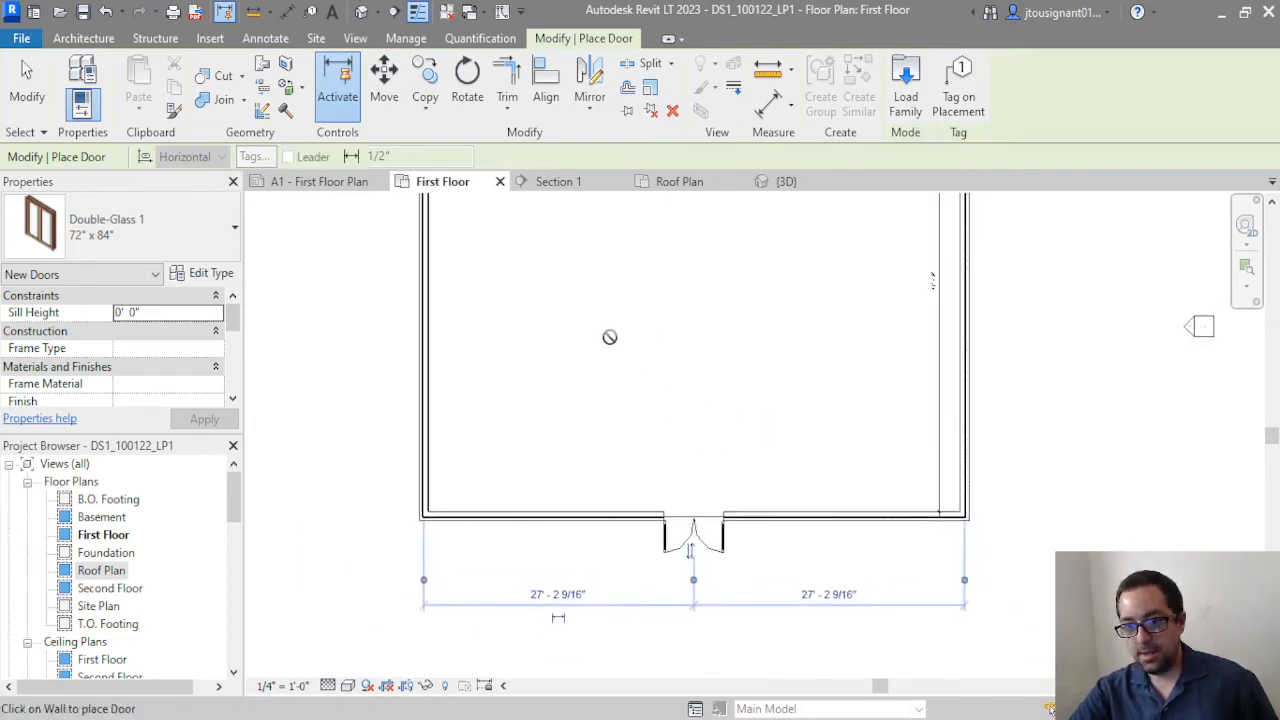
middle_drag(634, 300, 629, 366)
scroll(627, 362, down, 3)
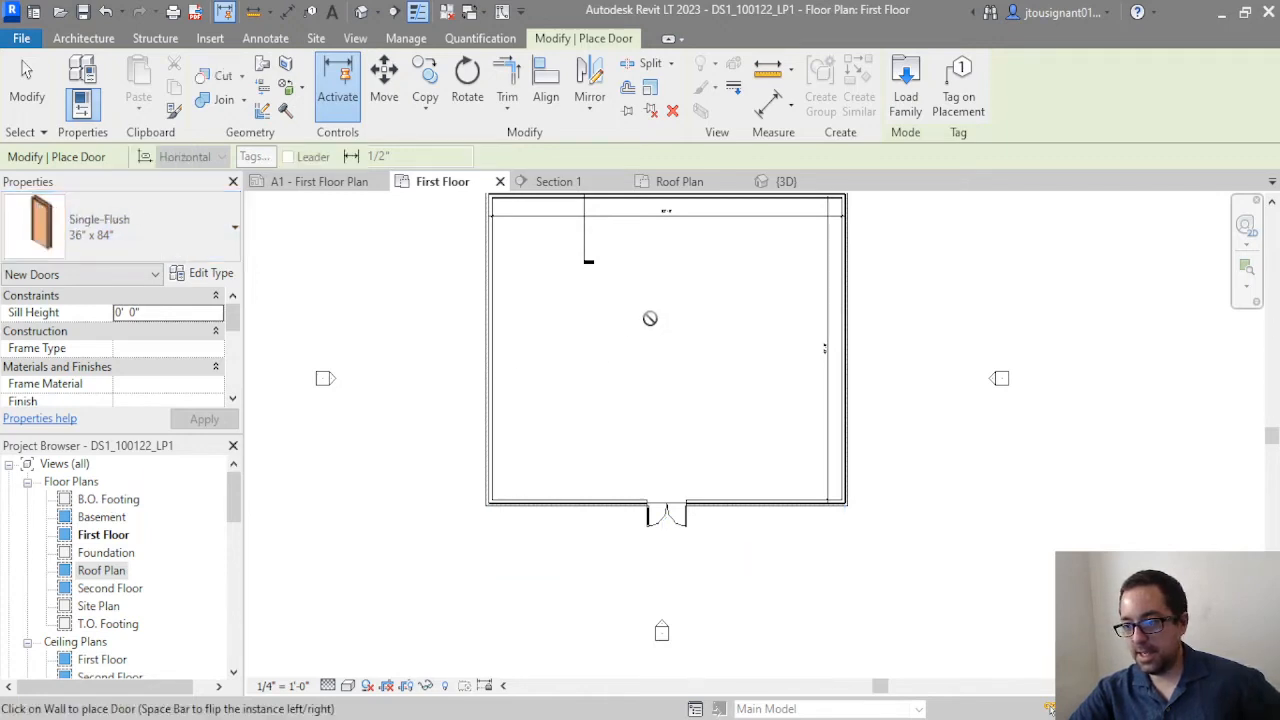
middle_drag(649, 328, 644, 385)
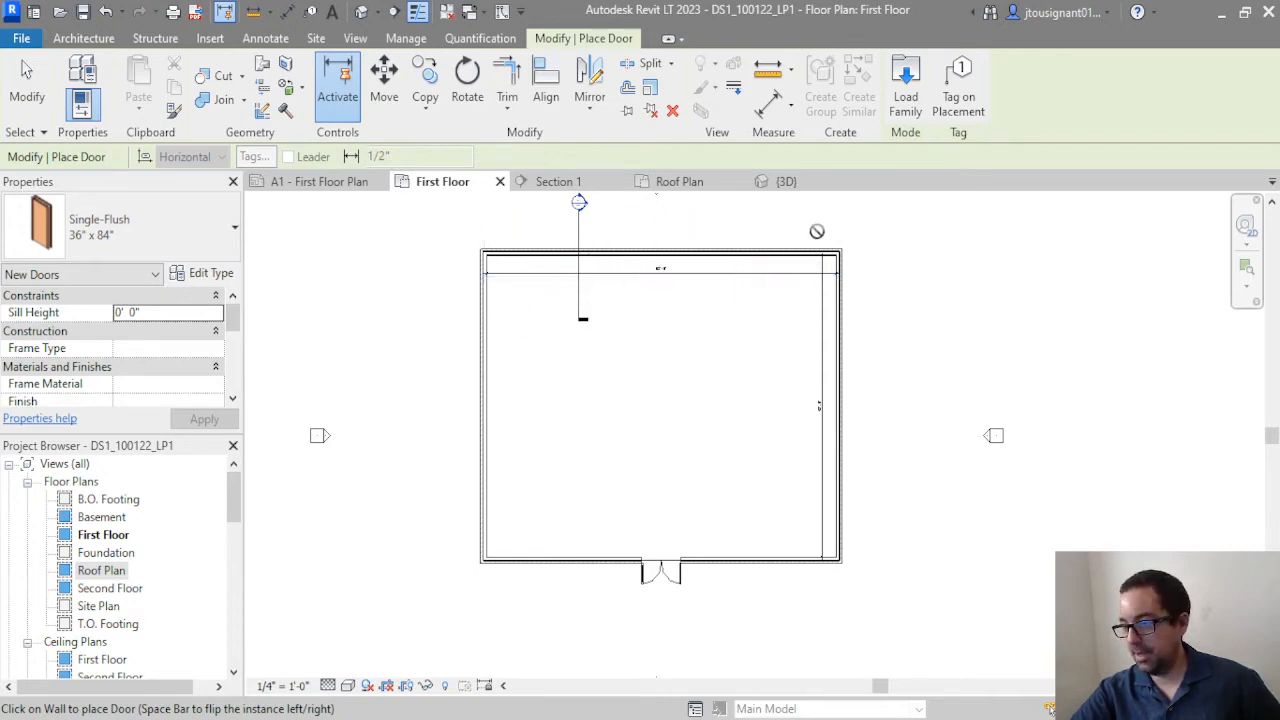
scroll(814, 231, up, 2)
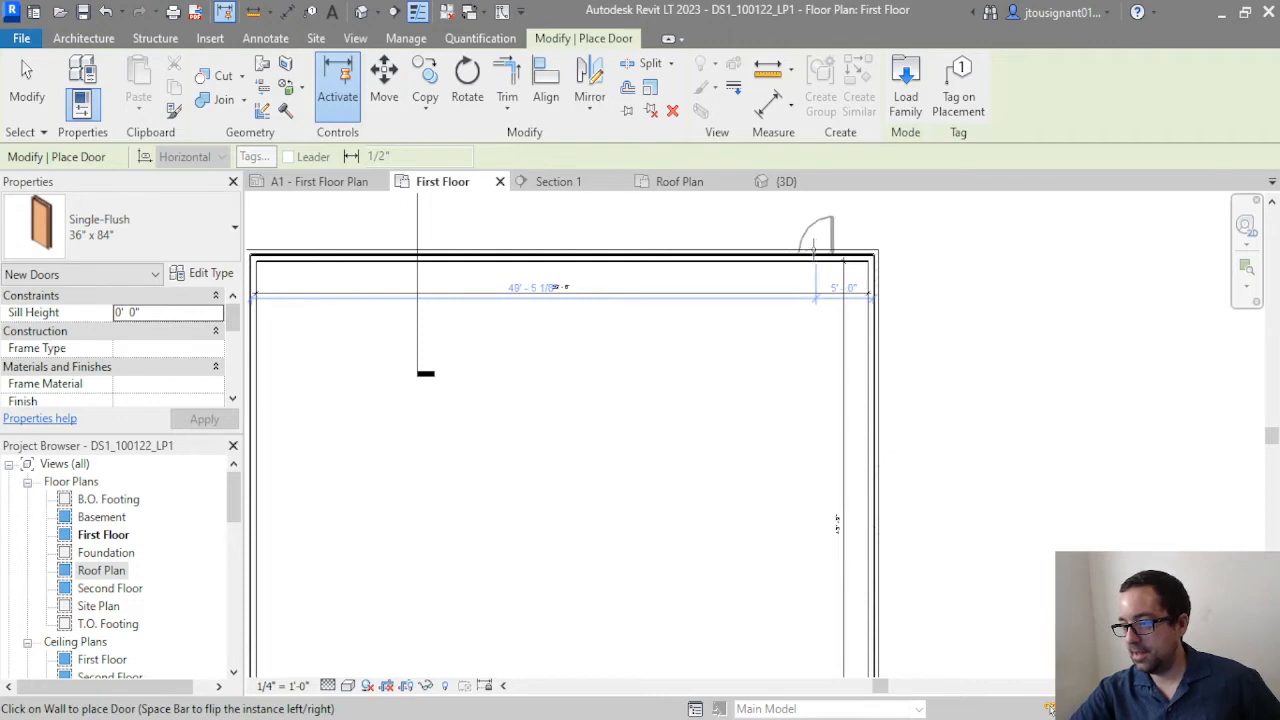
click(815, 240)
key(Escape)
scroll(701, 256, down, 2)
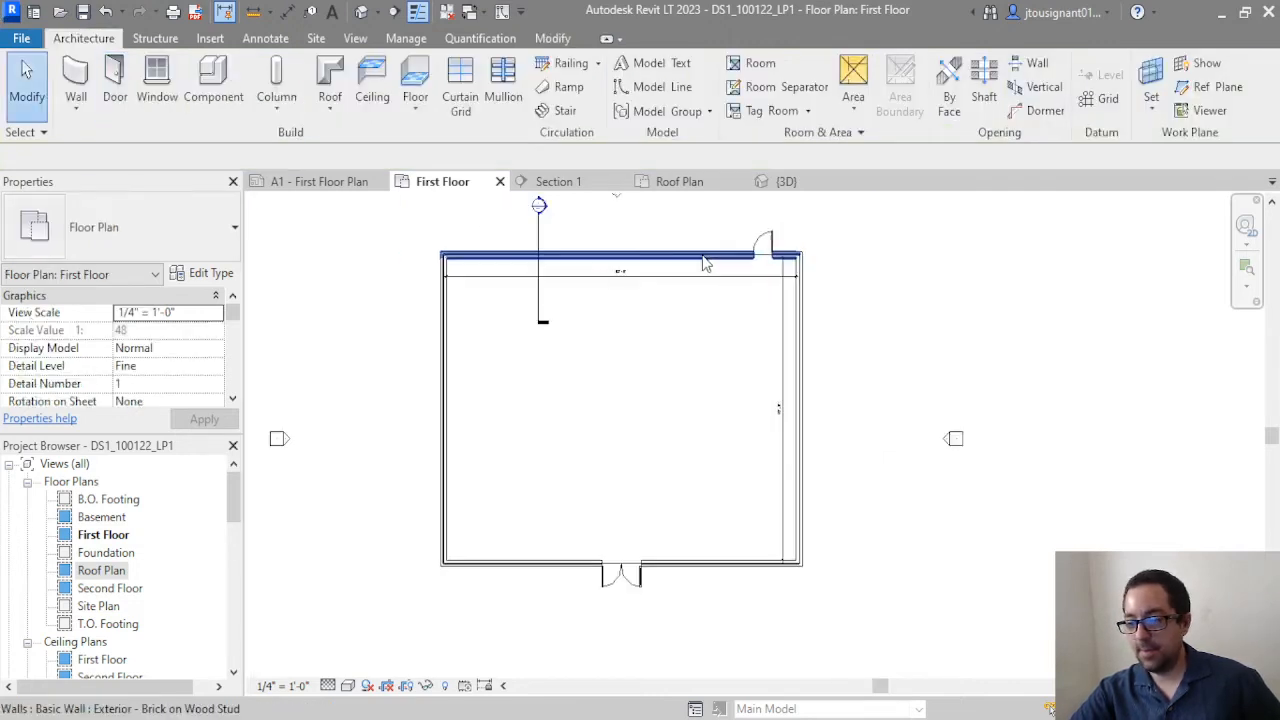
Move the overall width dimension above the building and the overall length dimension outside the right exterior wall
middle_drag(903, 263, 873, 284)
click(695, 305)
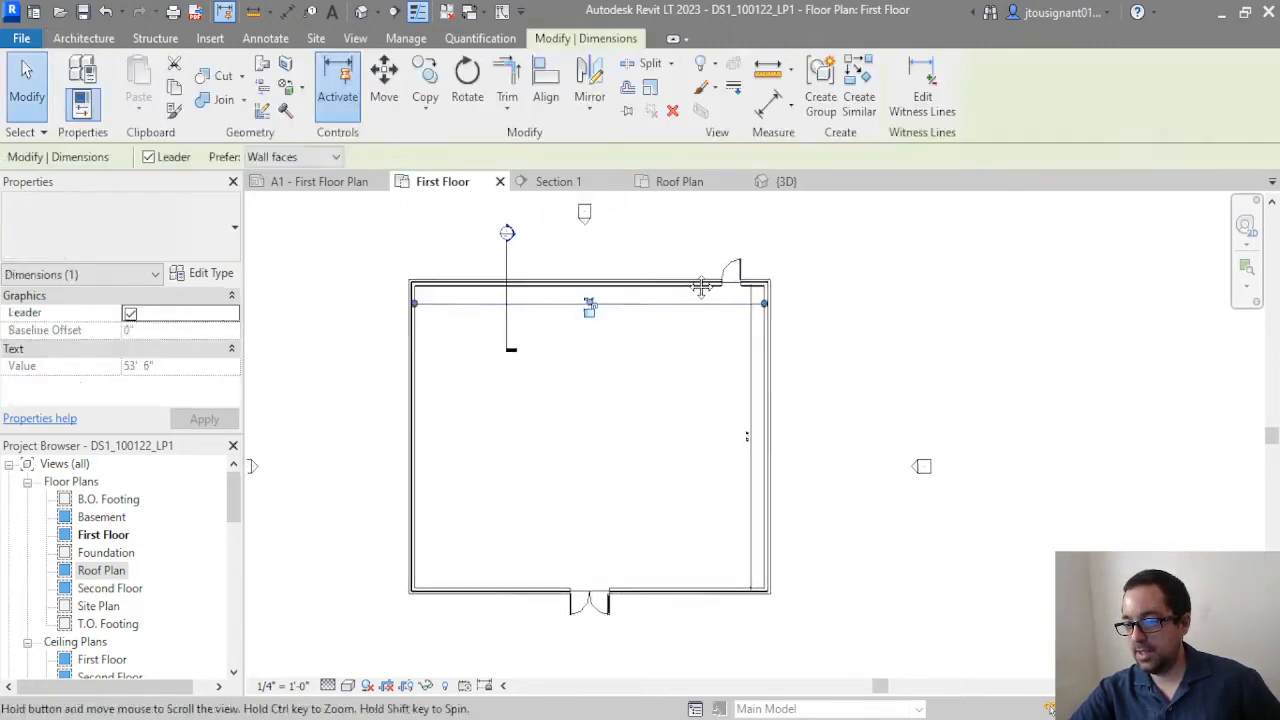
middle_drag(683, 291, 666, 329)
click(666, 349)
key(Escape)
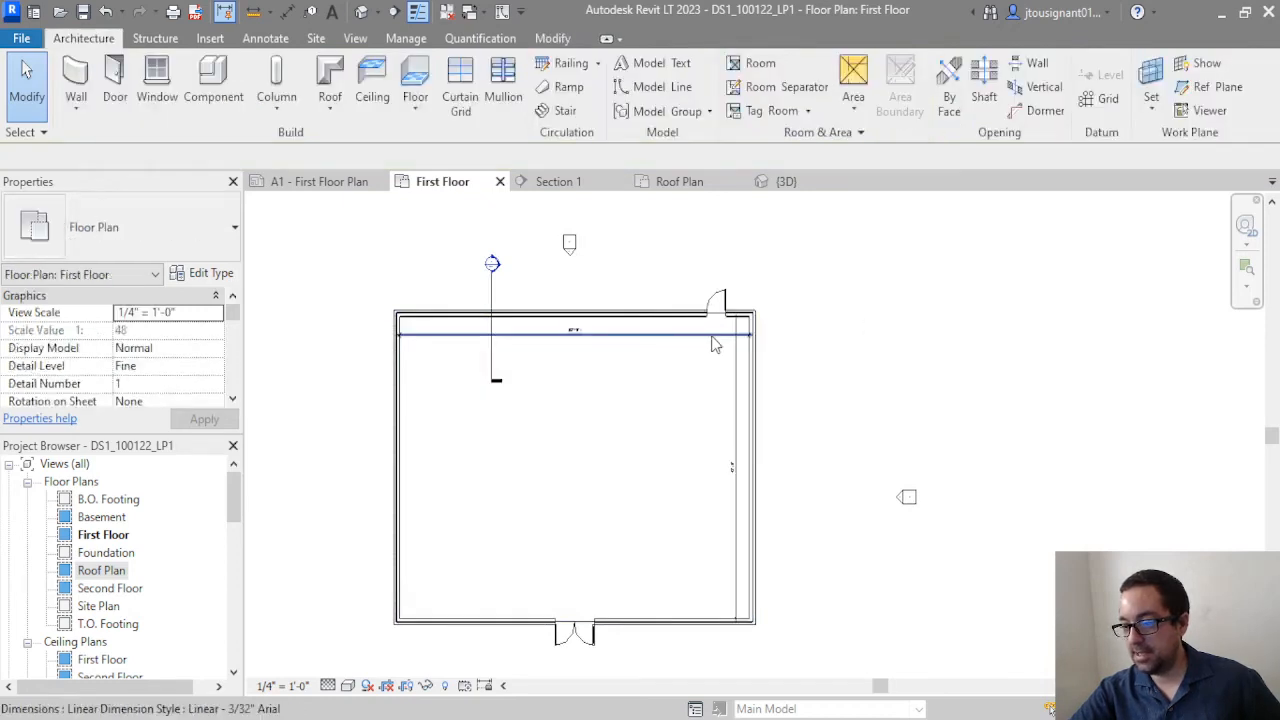
click(712, 334)
drag(712, 334, 685, 278)
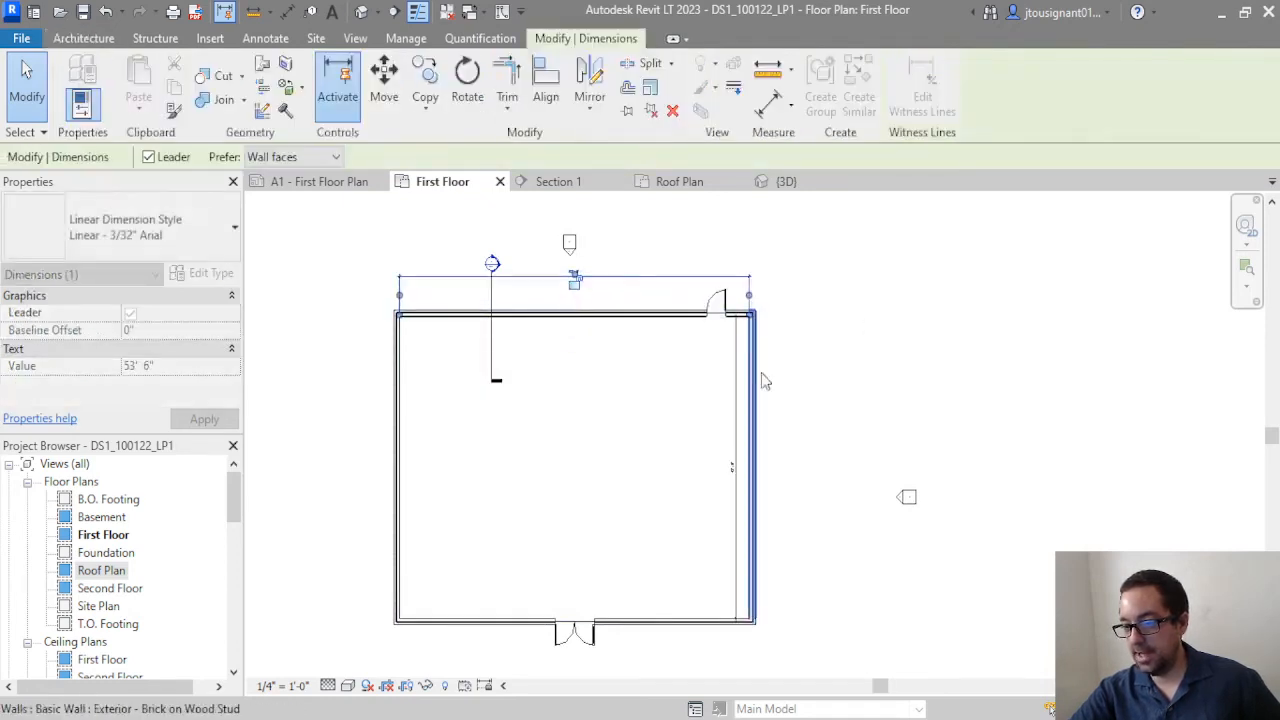
click(735, 377)
drag(735, 377, 789, 360)
click(883, 291)
middle_drag(850, 306, 876, 274)
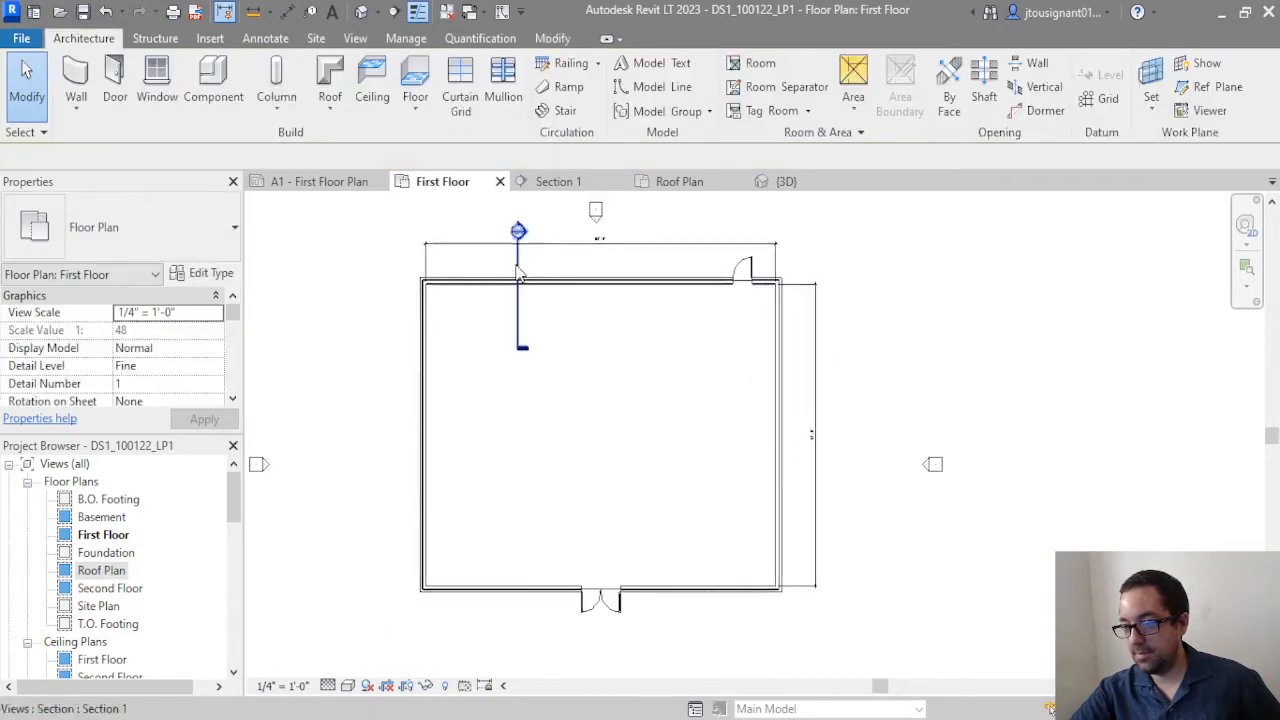
Delete the building section marker crossing the upper exterior wall
click(517, 268)
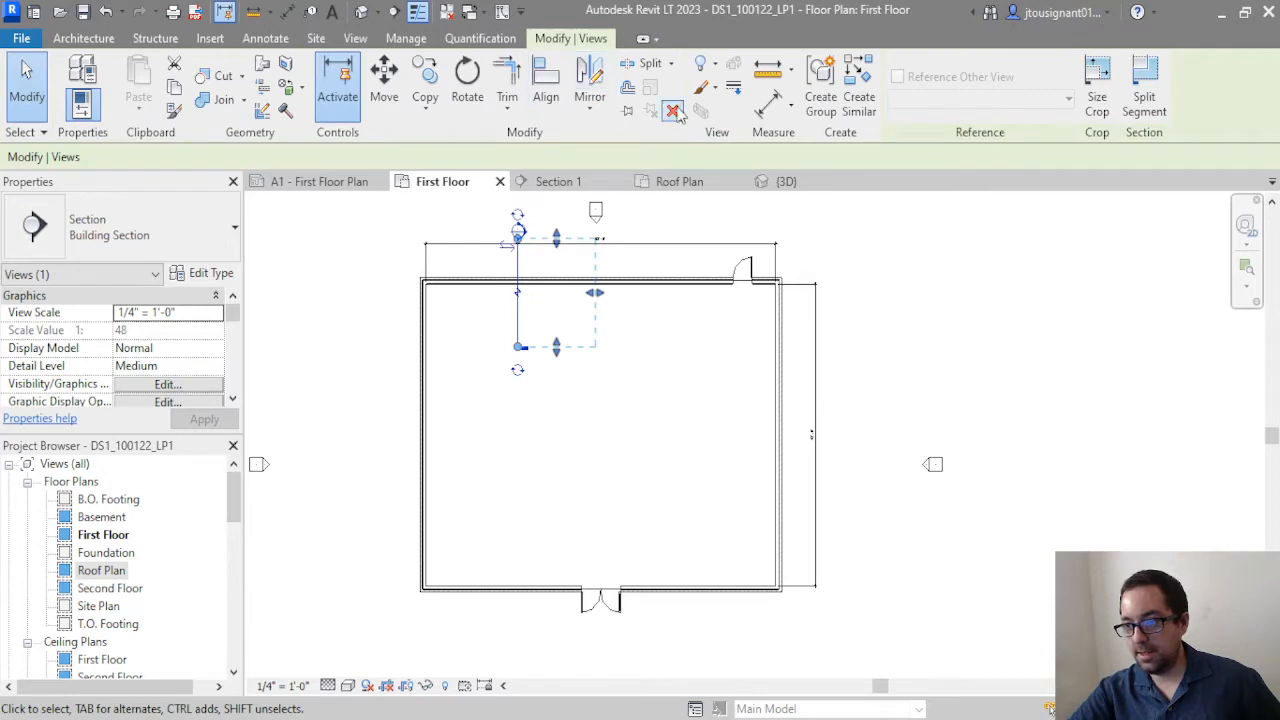
click(673, 112)
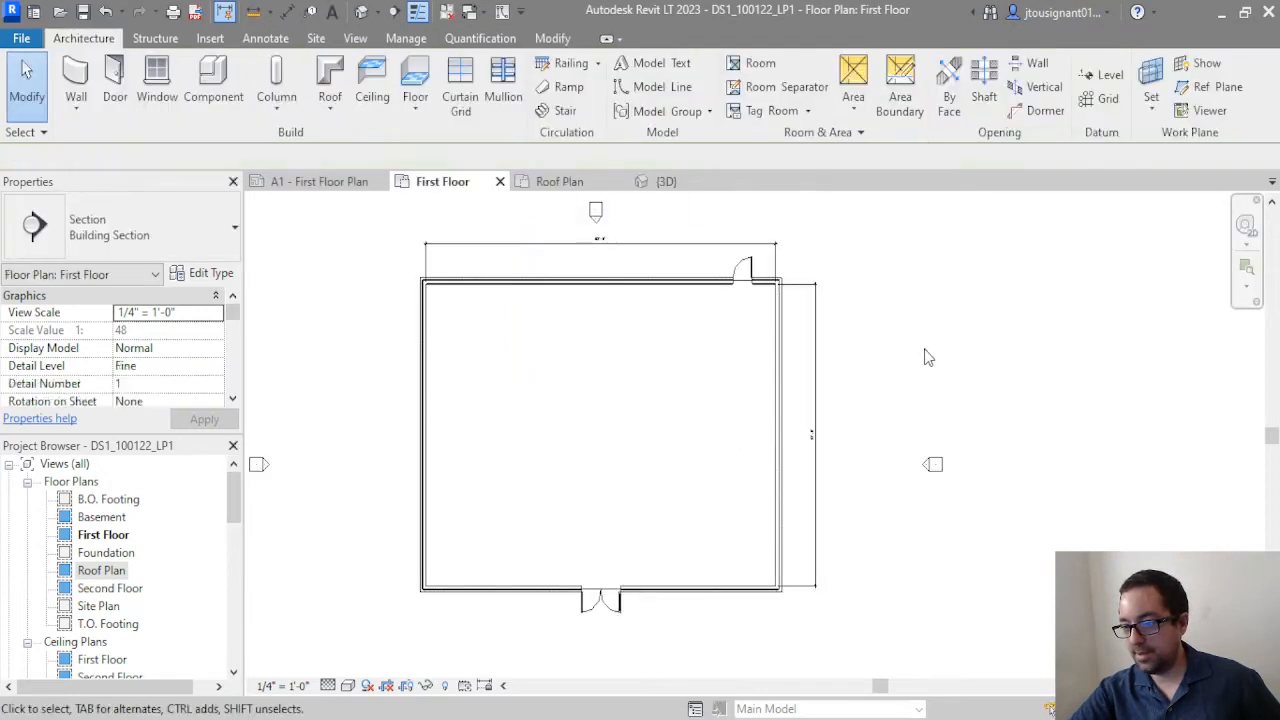
middle_drag(666, 409, 660, 383)
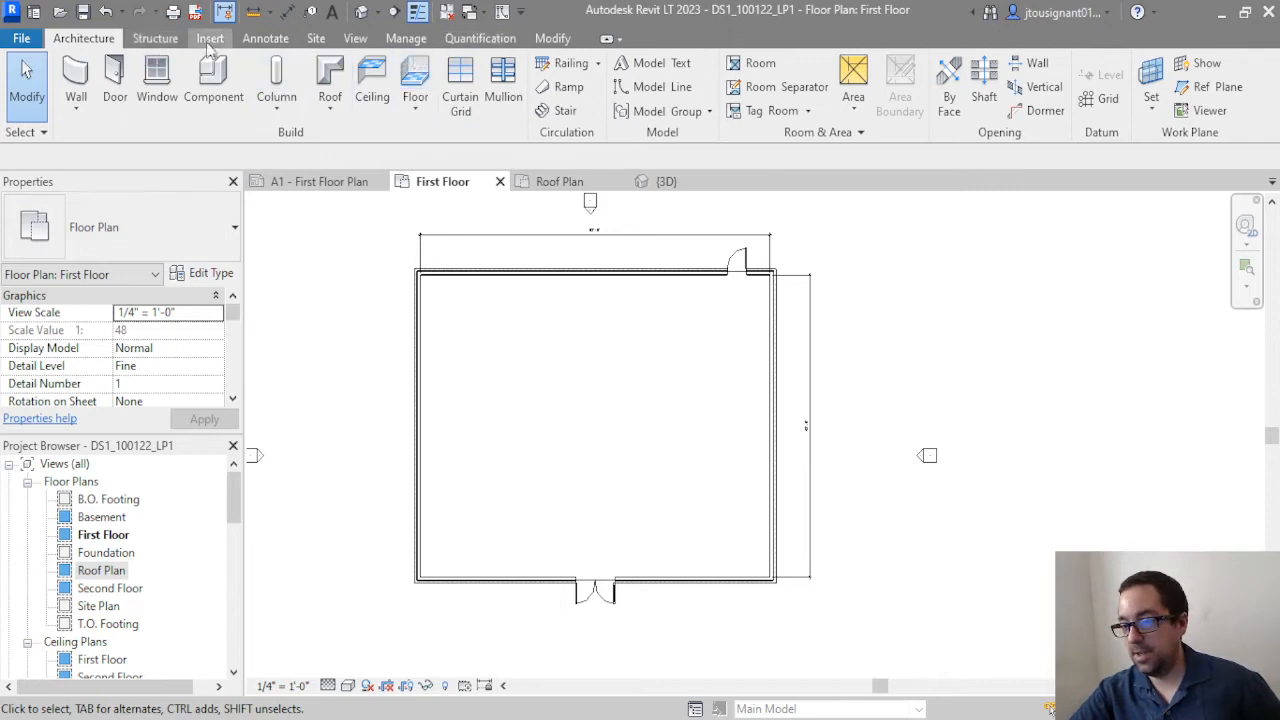
Start the Wall tool with the Interior - 4 1/2" Partition type
click(80, 74)
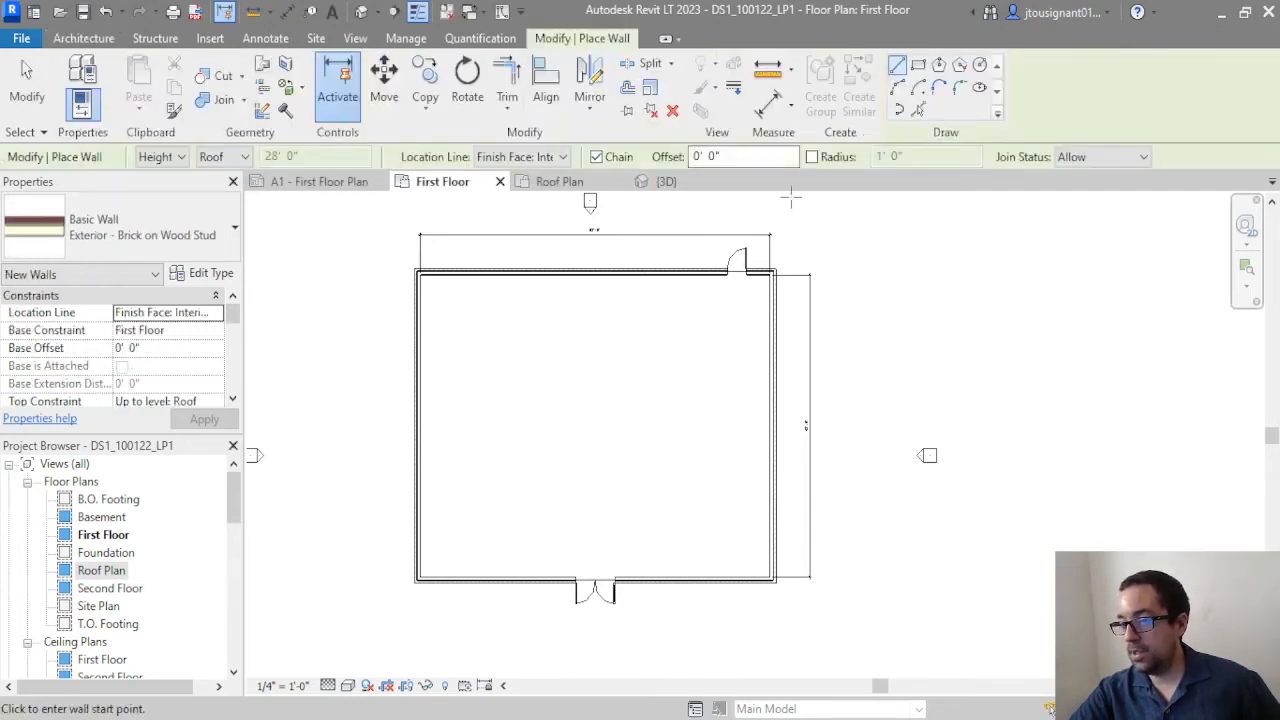
click(24, 98)
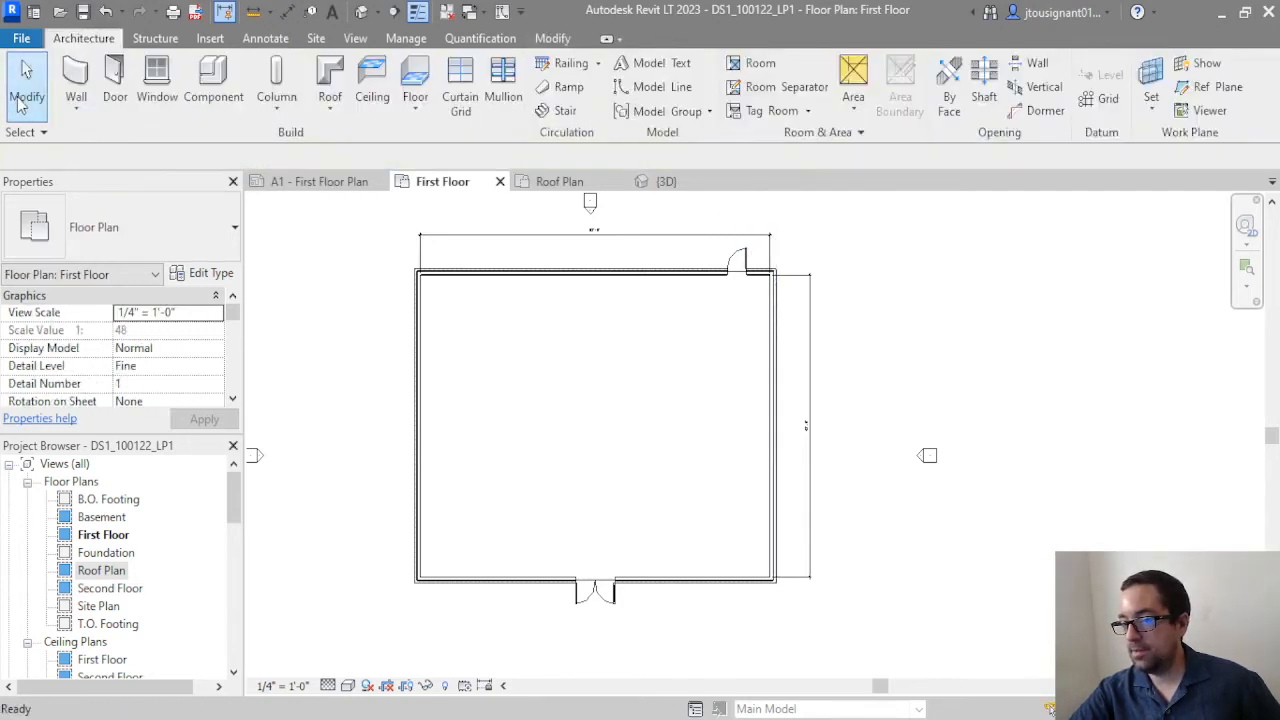
click(76, 80)
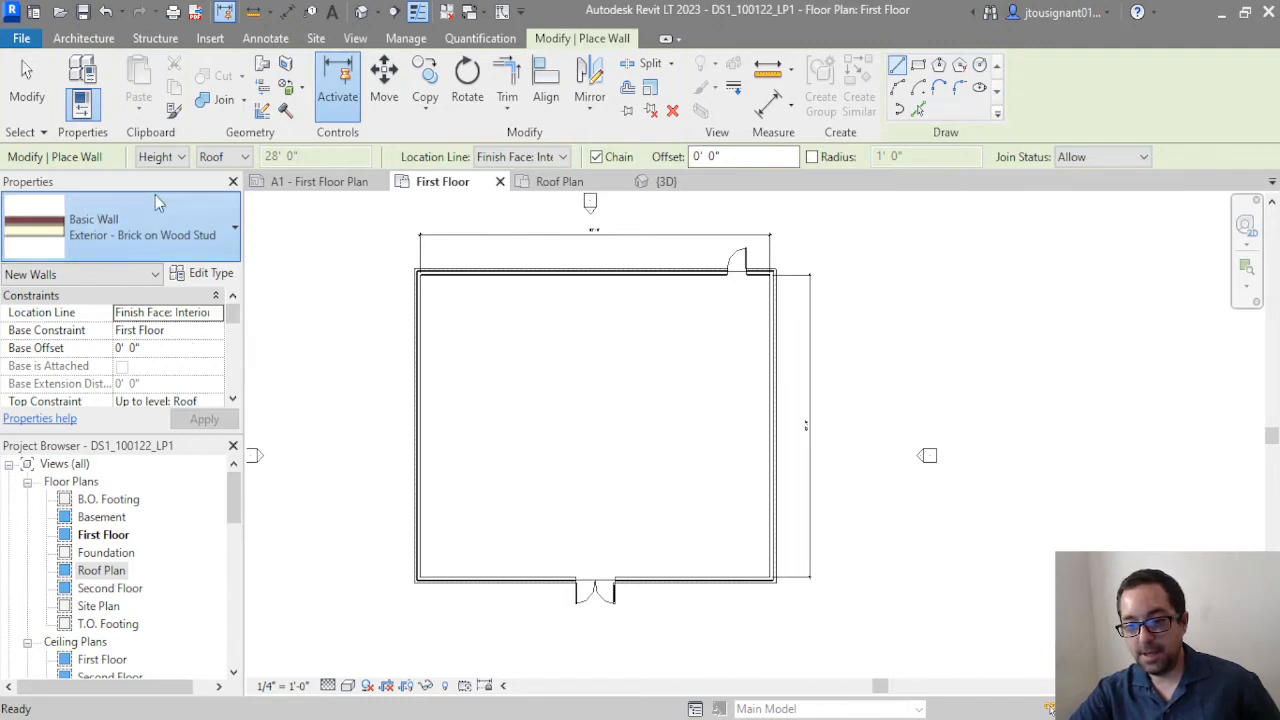
click(133, 350)
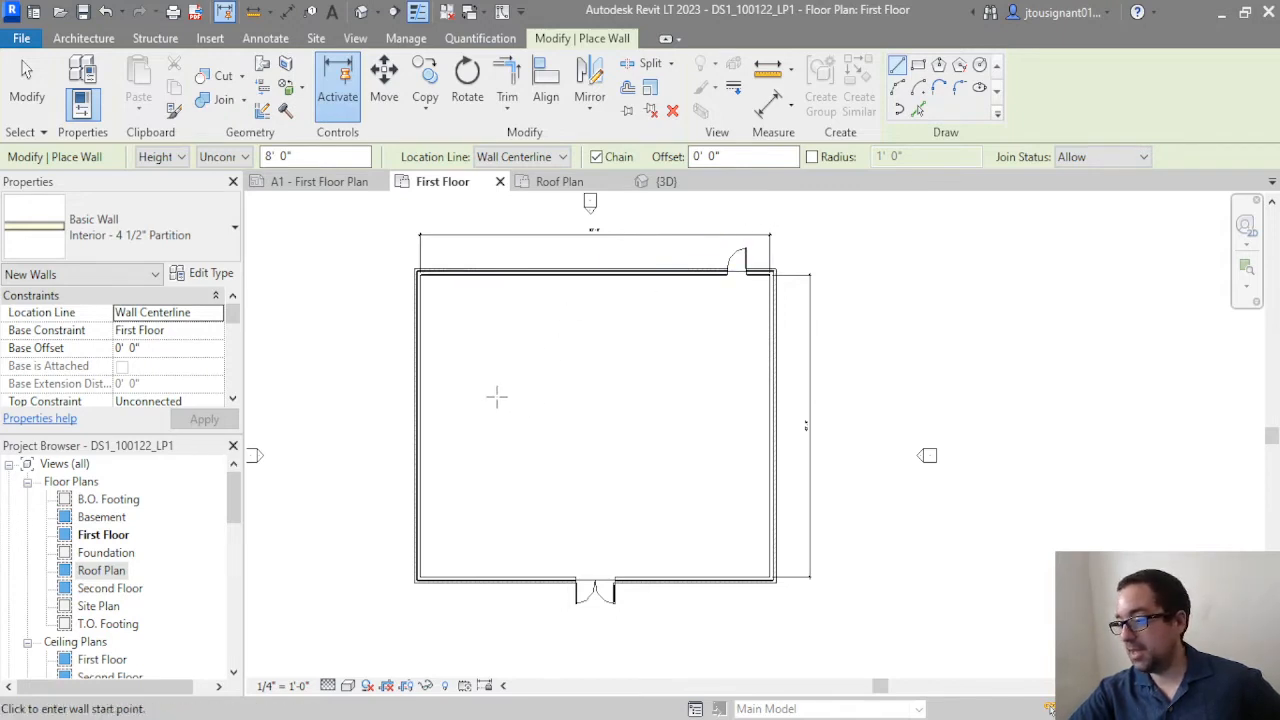
scroll(469, 343, up, 2)
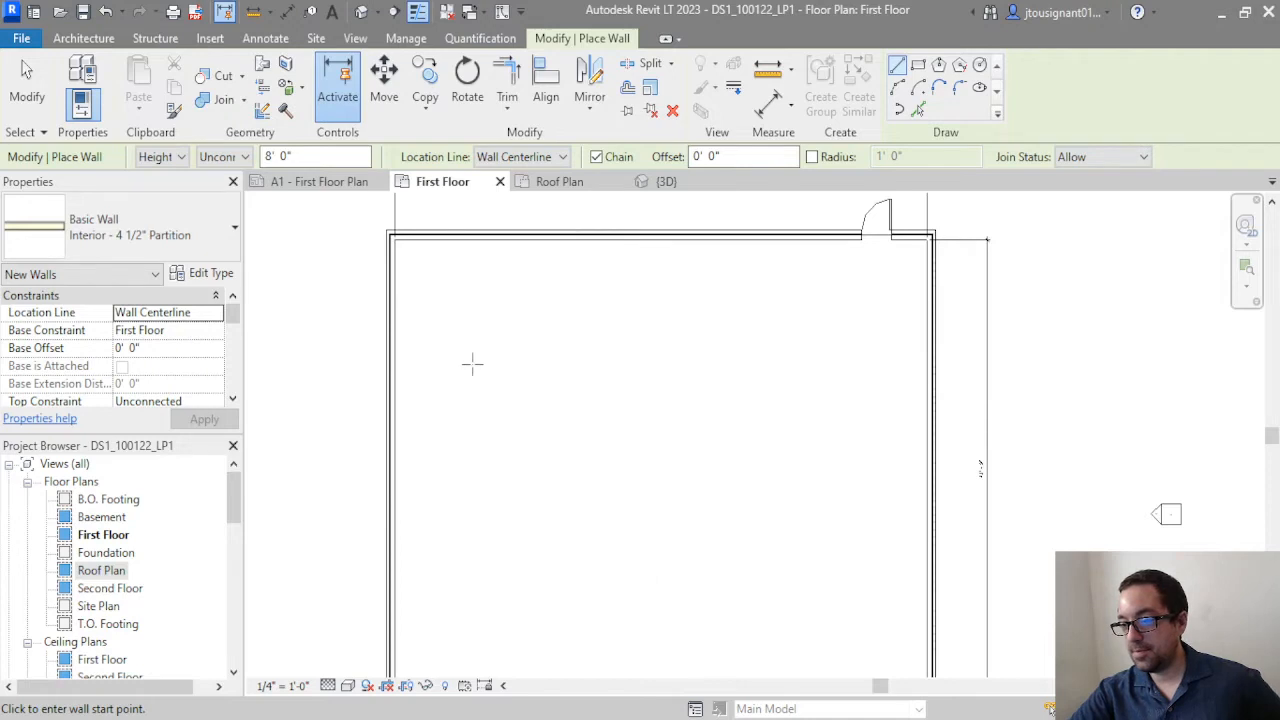
scroll(515, 282, down, 1)
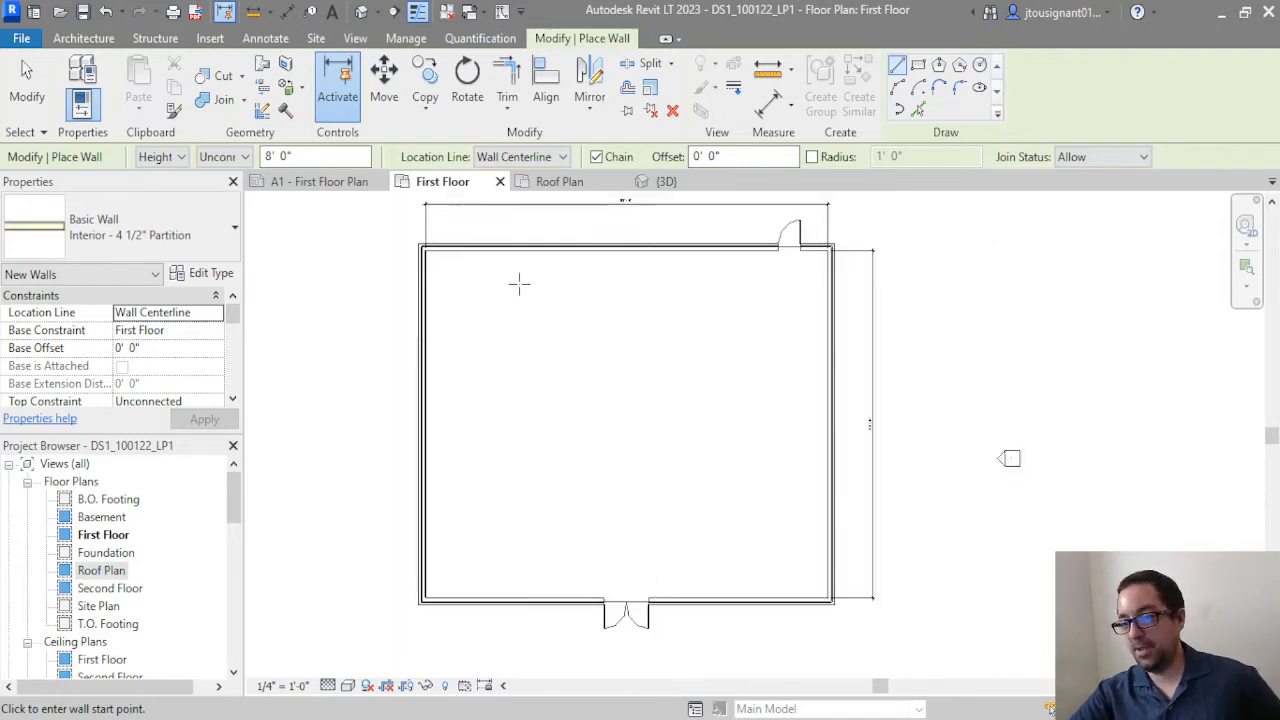
mouse_move(539, 295)
middle_down()
mouse_move(554, 311)
mouse_move(542, 305)
middle_up()
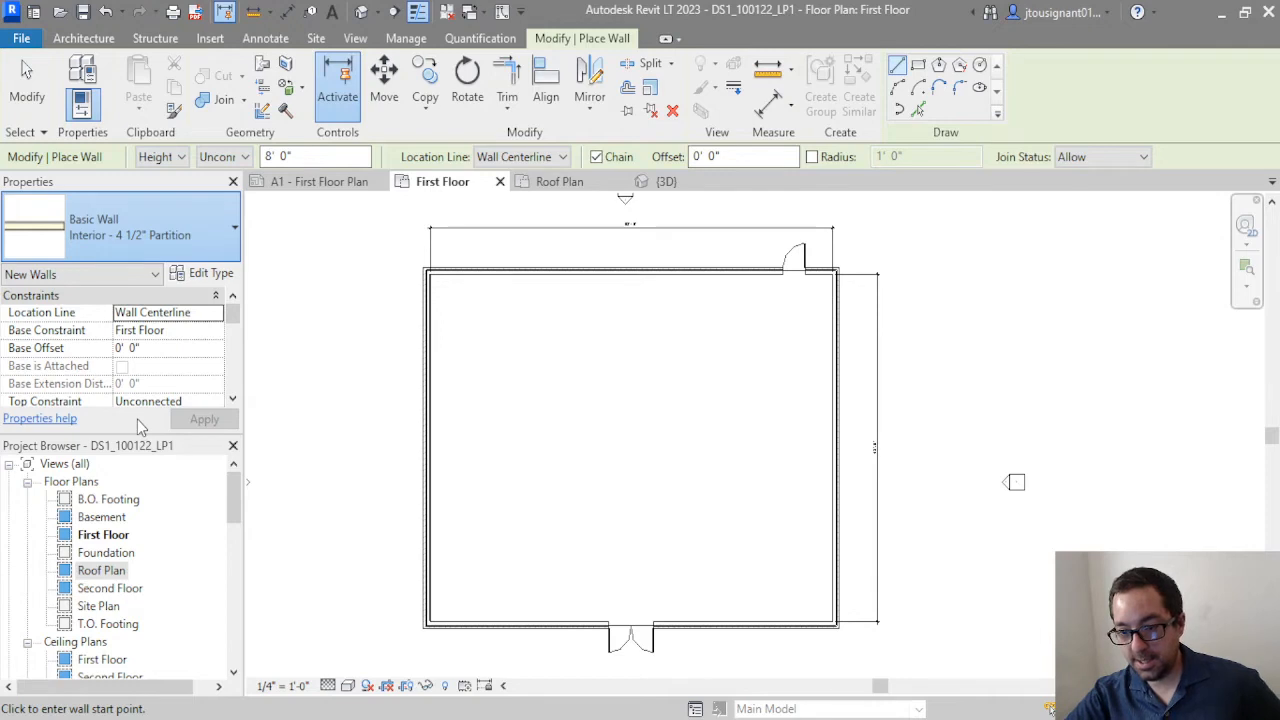
Draw two Interior - 6 3/4" Partition (1-hr) walls enclosing a room in the upper-left corner, about 23'-6" by 15'-6"
scroll(344, 420, down, 1)
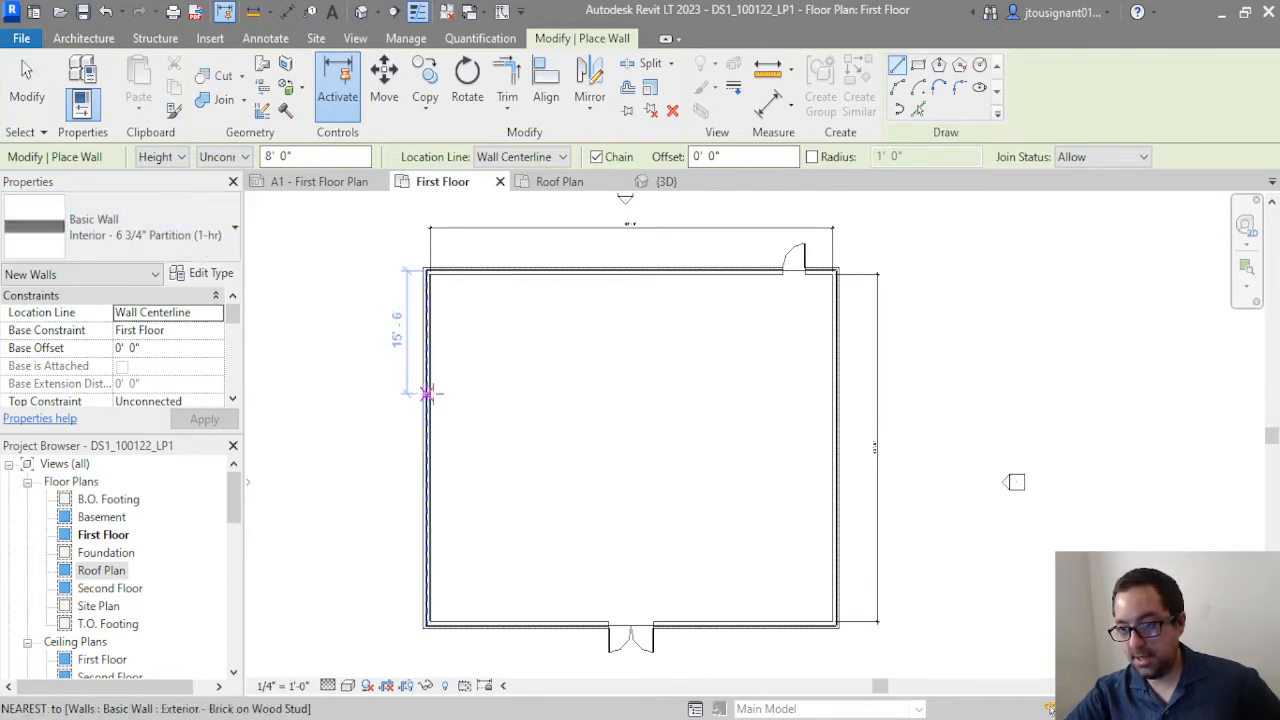
click(427, 393)
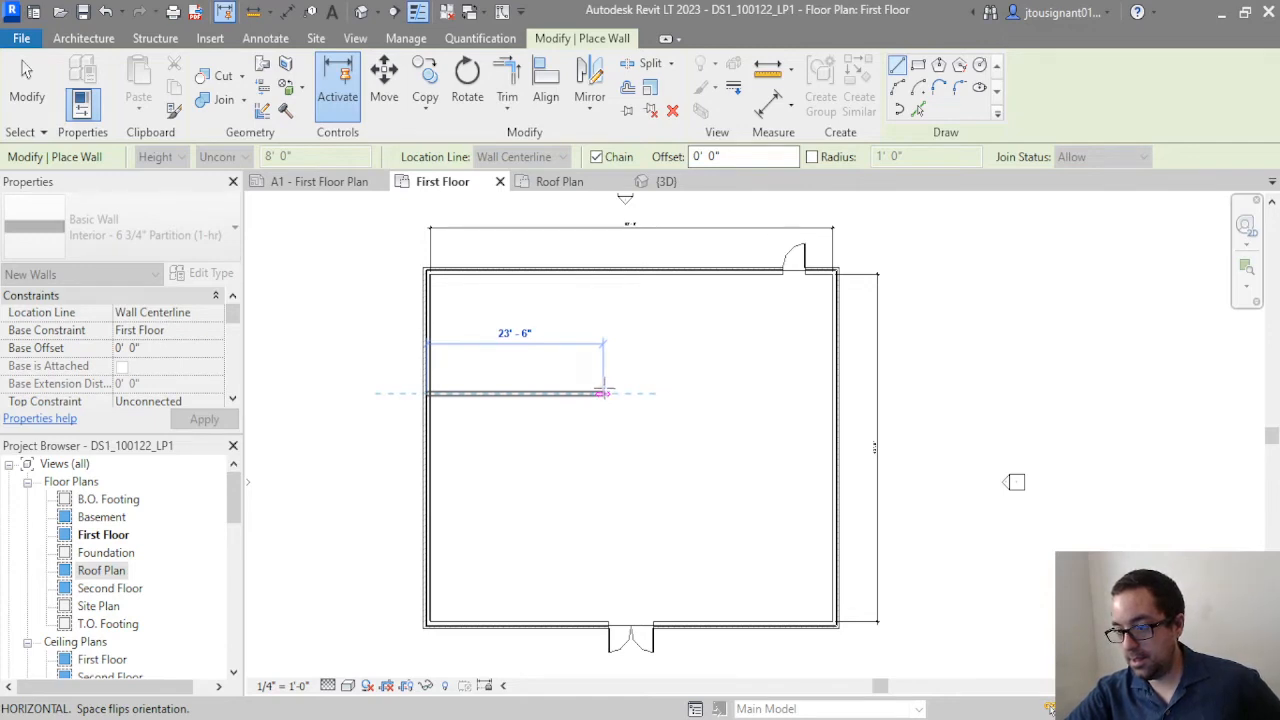
click(603, 393)
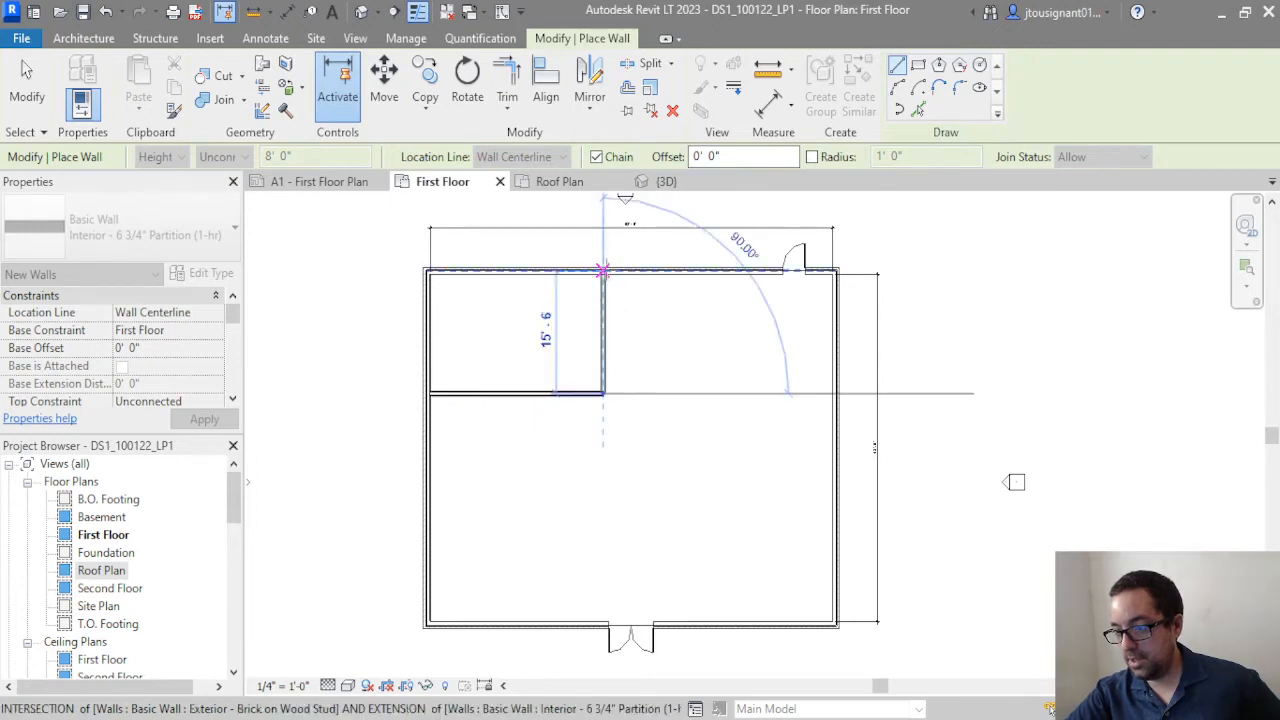
click(603, 270)
key(Escape)
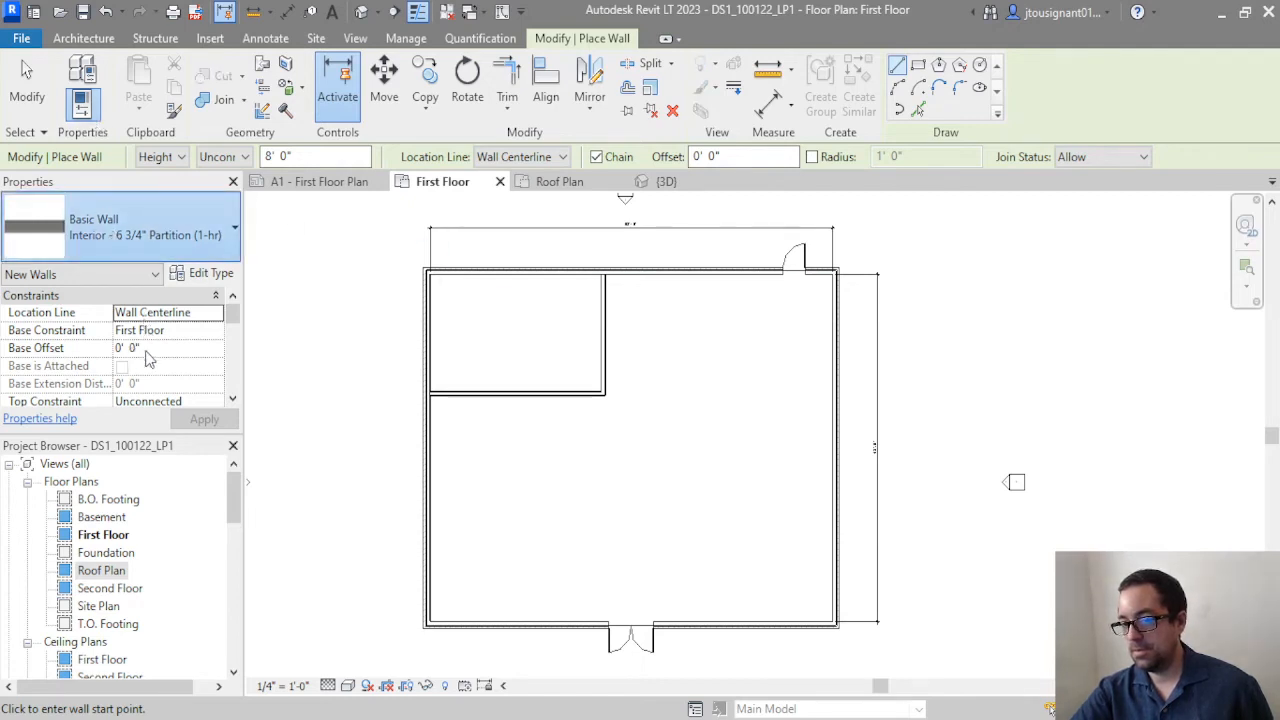
Set the new wall type to Interior - 4 1/2" Partition and its location line to Finish Face: Exterior
click(143, 420)
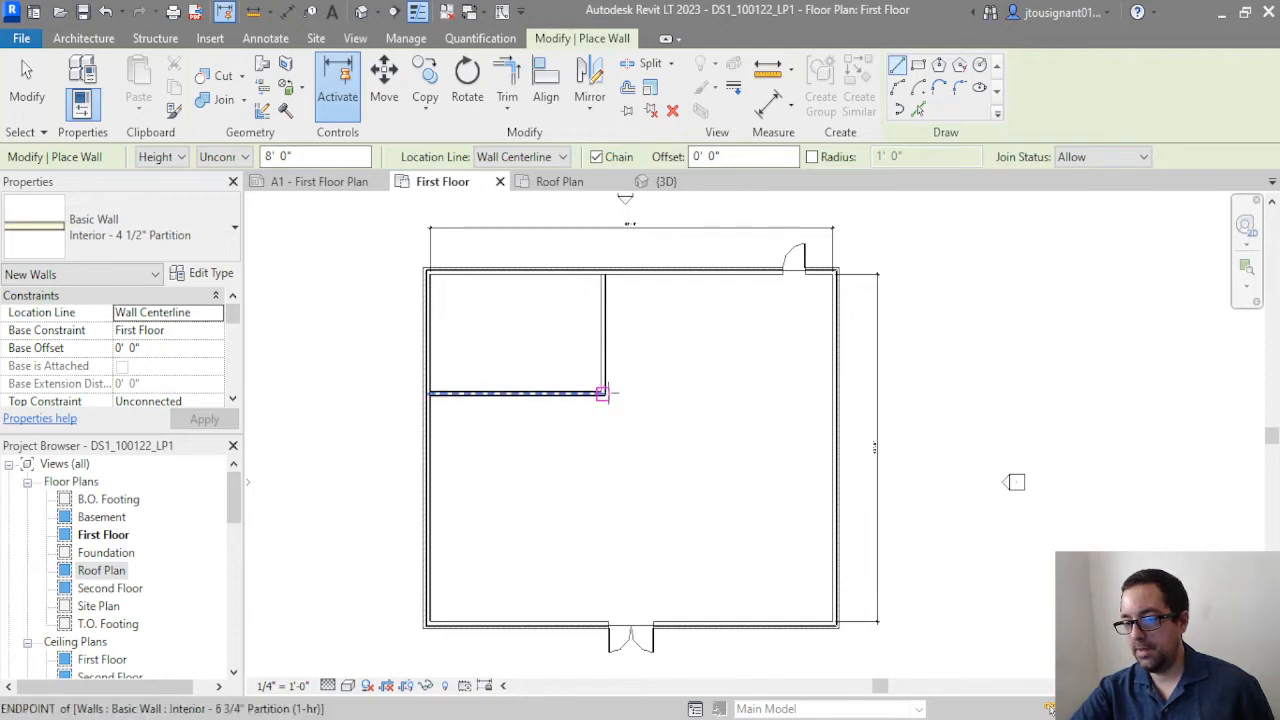
scroll(605, 395, up, 3)
scroll(607, 400, down, 4)
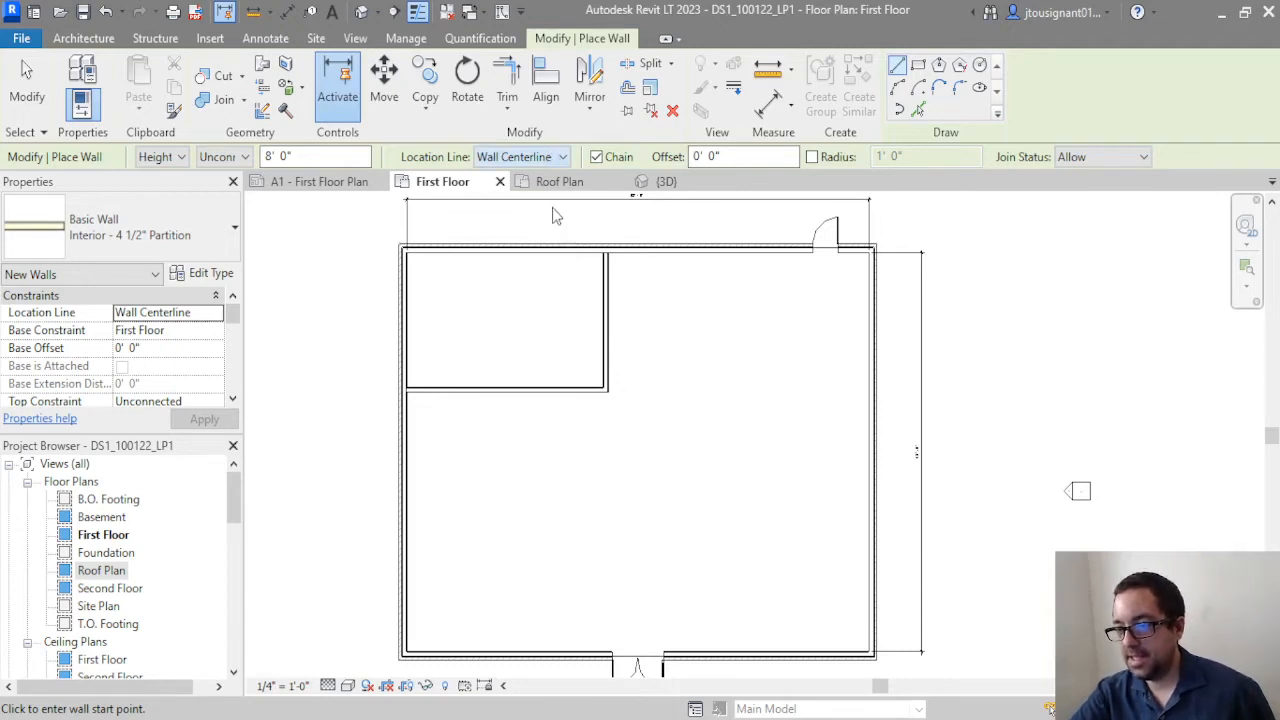
click(553, 206)
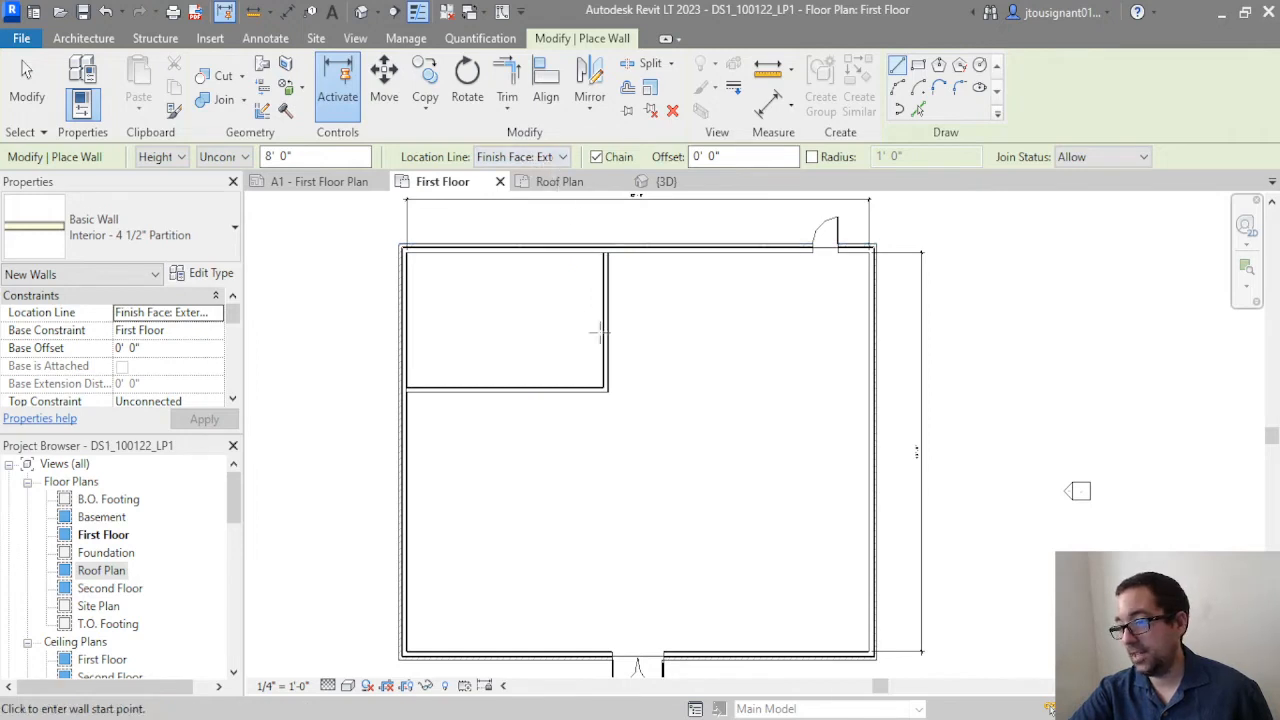
Draw partition walls from the corner room's outer lower-right corner rightward, then up to the upper exterior wall, flipped to align with the existing partition face
scroll(614, 402, up, 4)
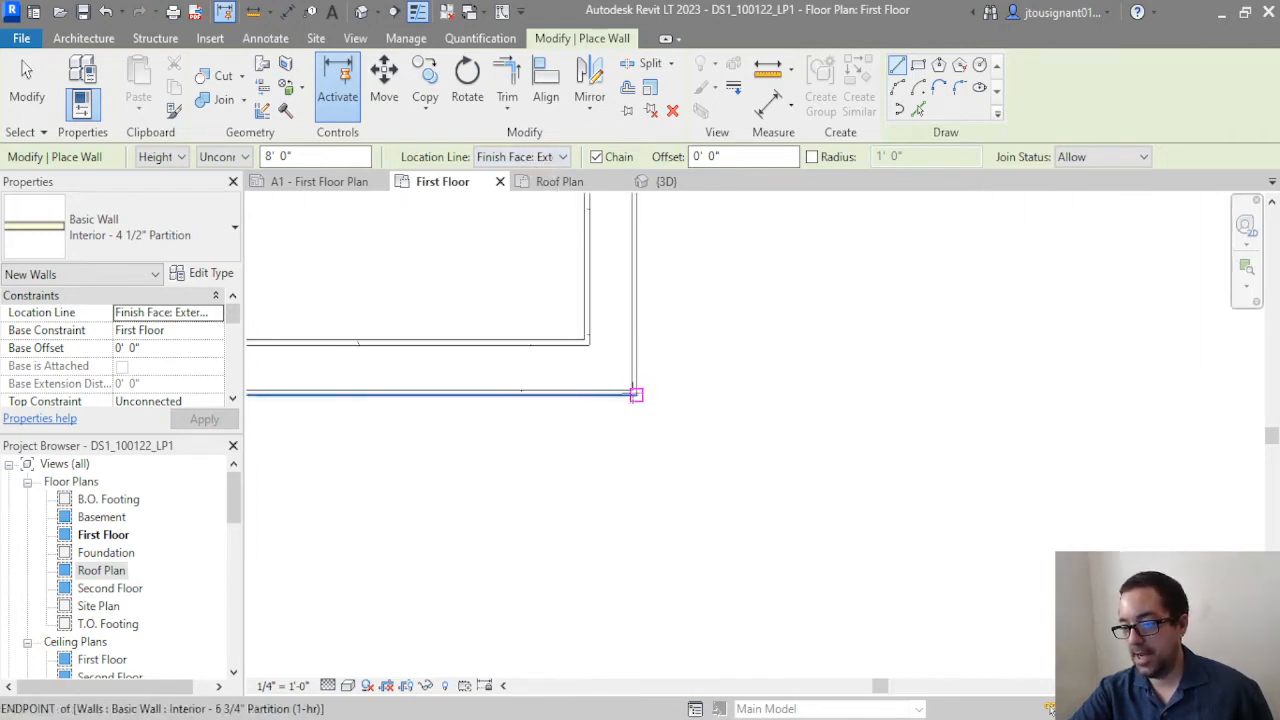
click(636, 395)
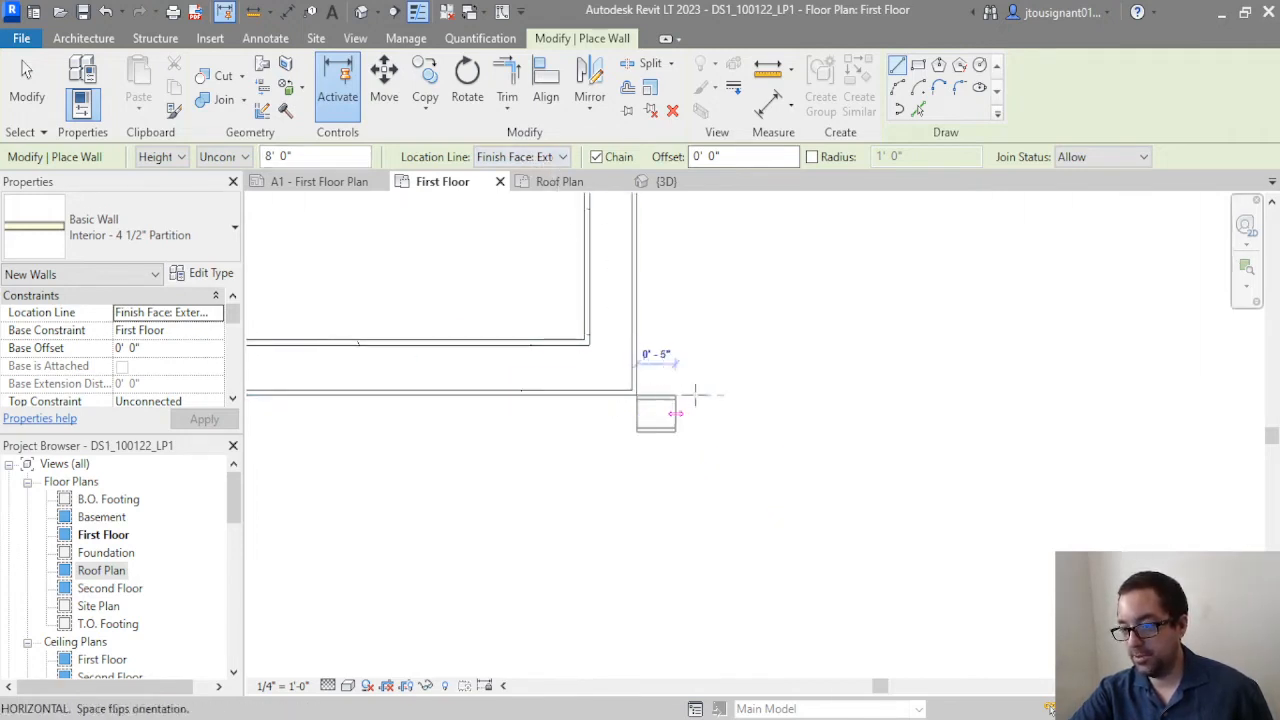
key(space)
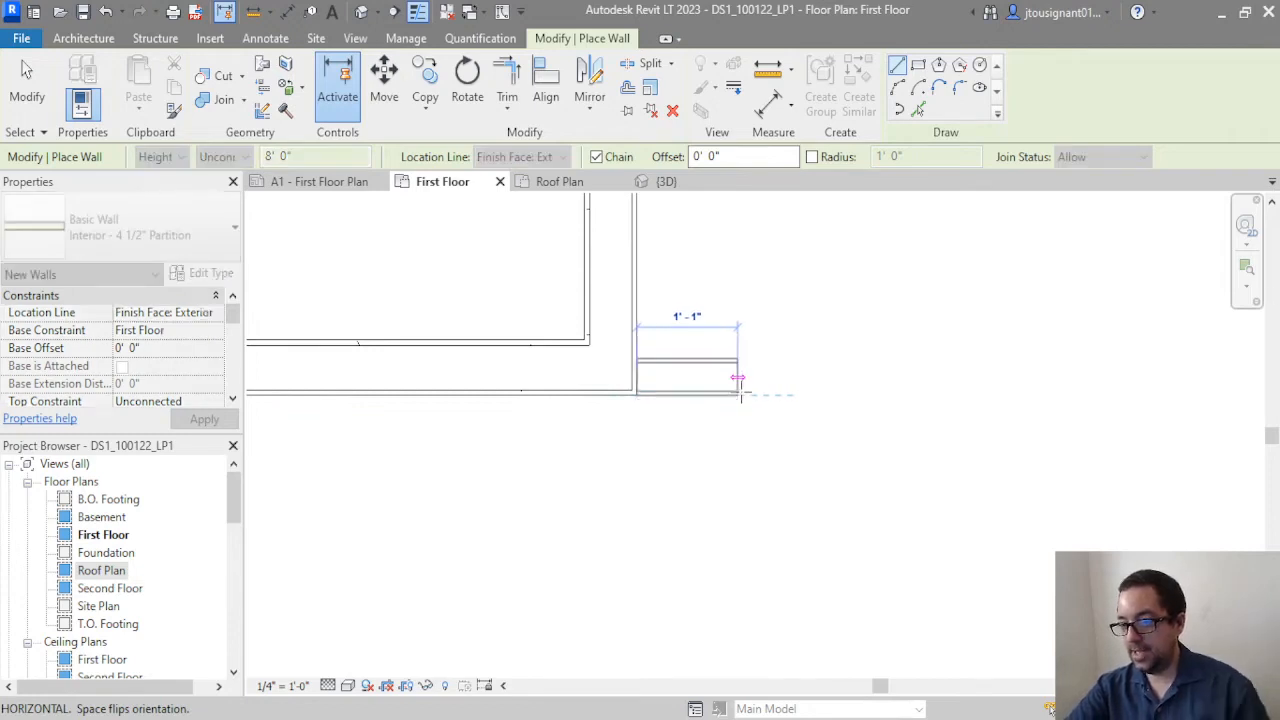
scroll(741, 393, down, 2)
scroll(901, 386, down, 2)
middle_drag(1000, 392, 735, 408)
scroll(735, 405, down, 2)
scroll(788, 405, down, 2)
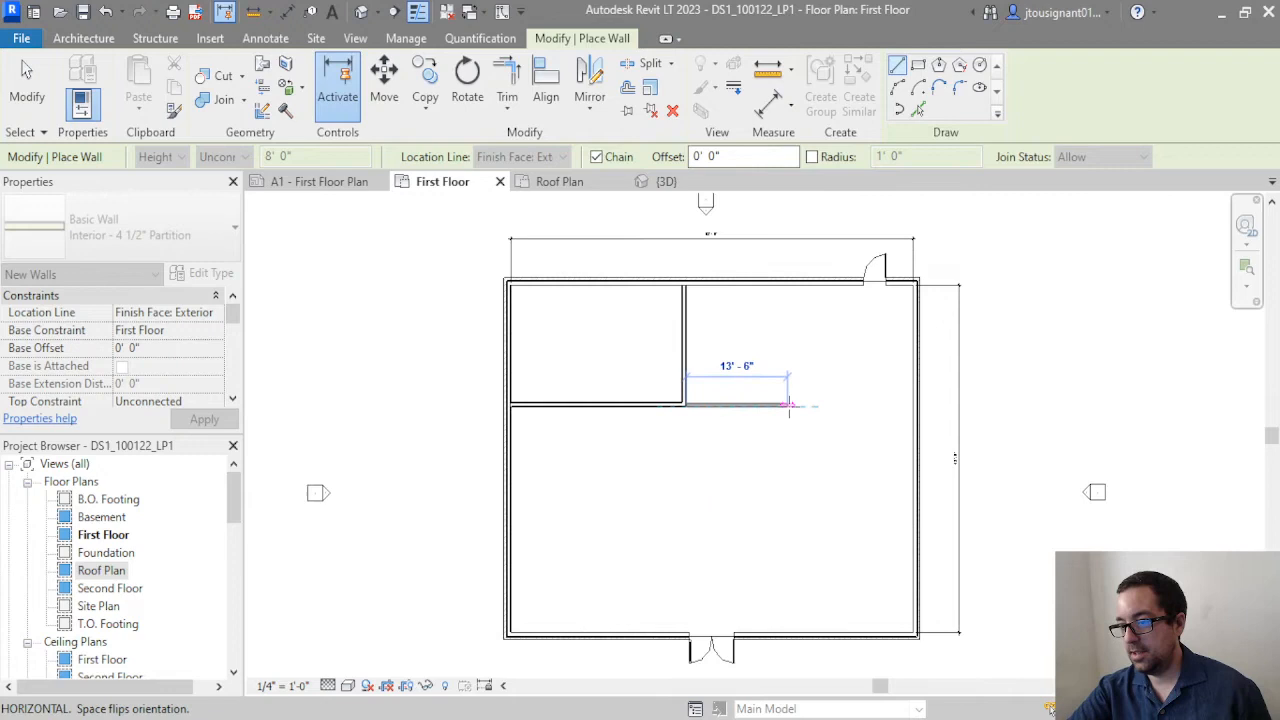
click(843, 405)
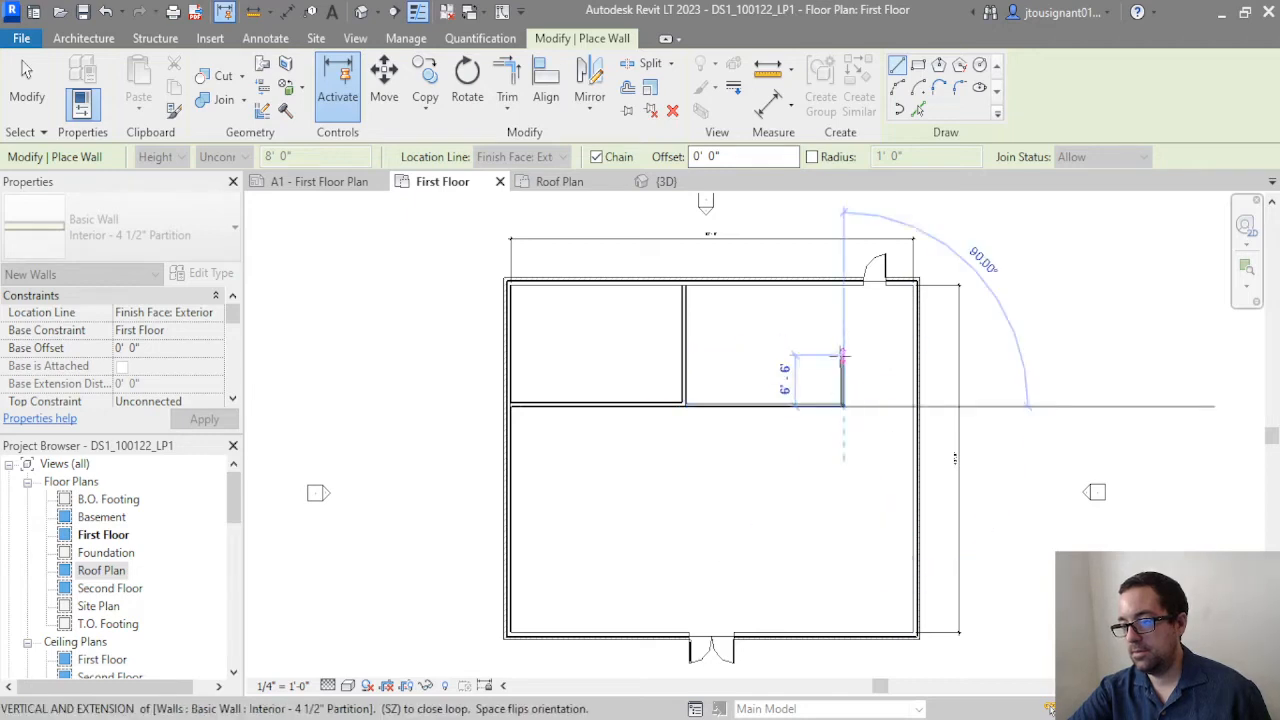
click(843, 285)
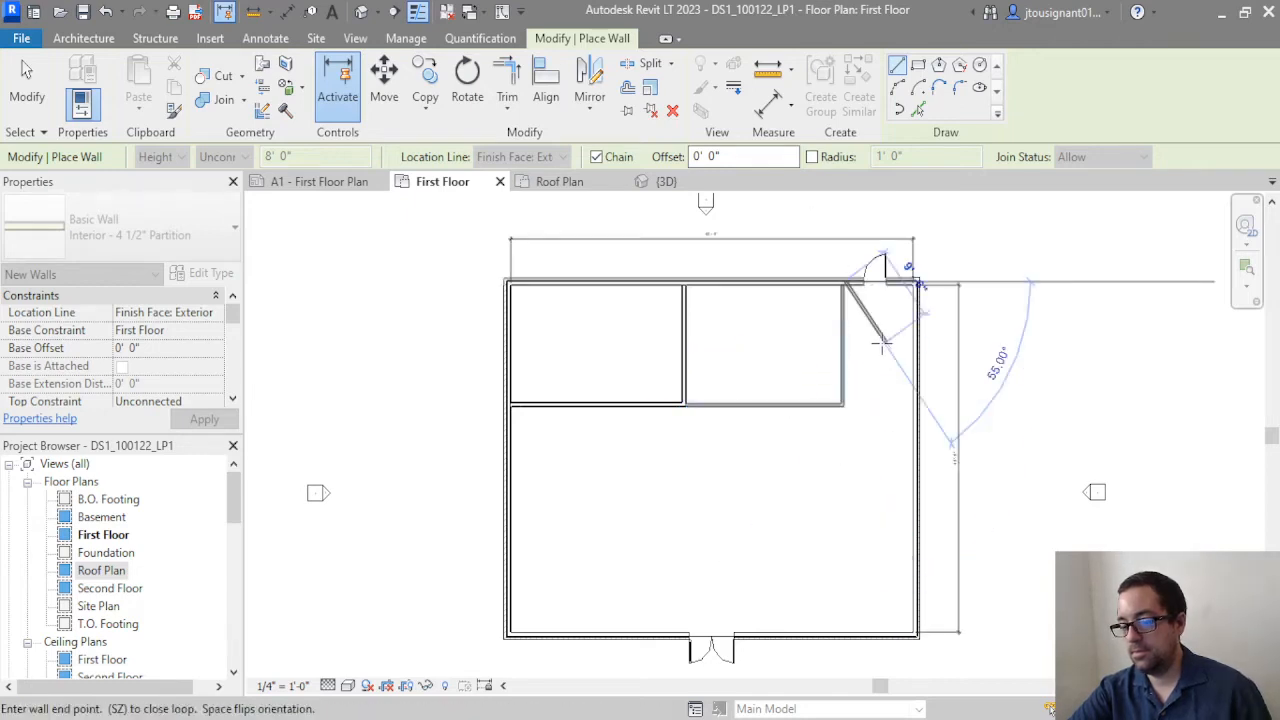
key(Escape)
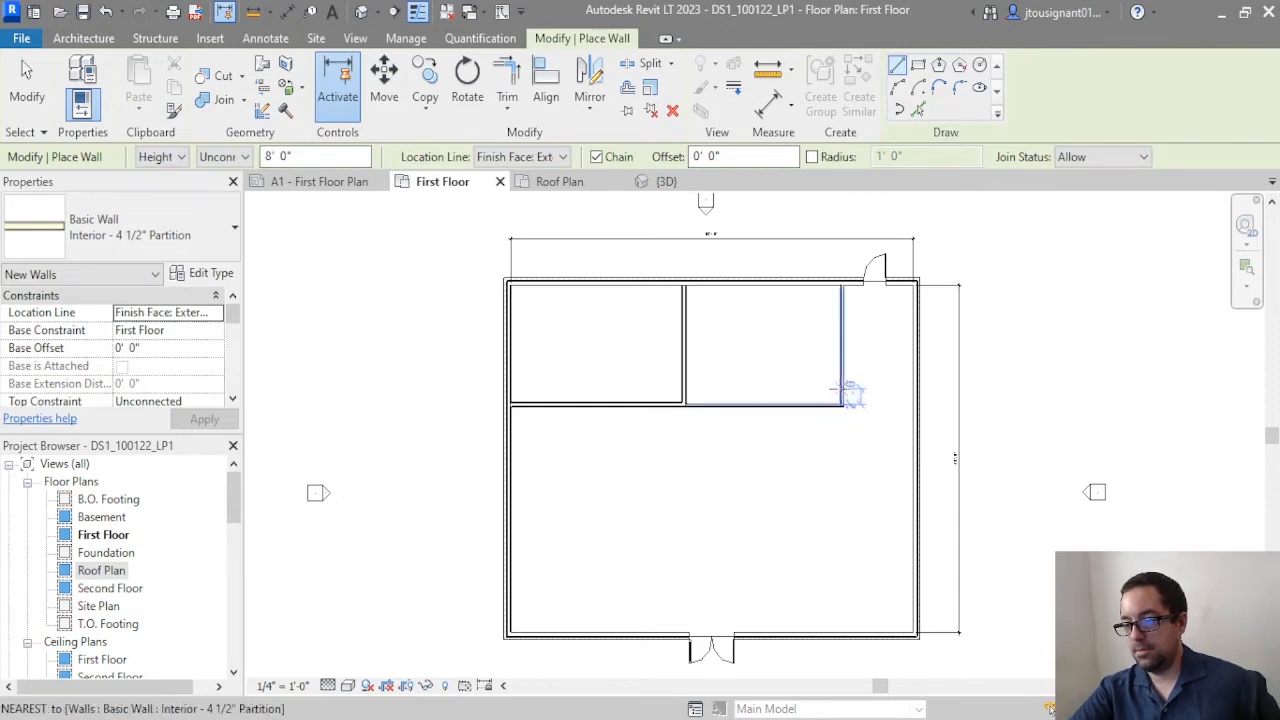
Add a vertical partition from the middle of the second room's lower wall up to the exterior wall, dividing the room in two
click(760, 404)
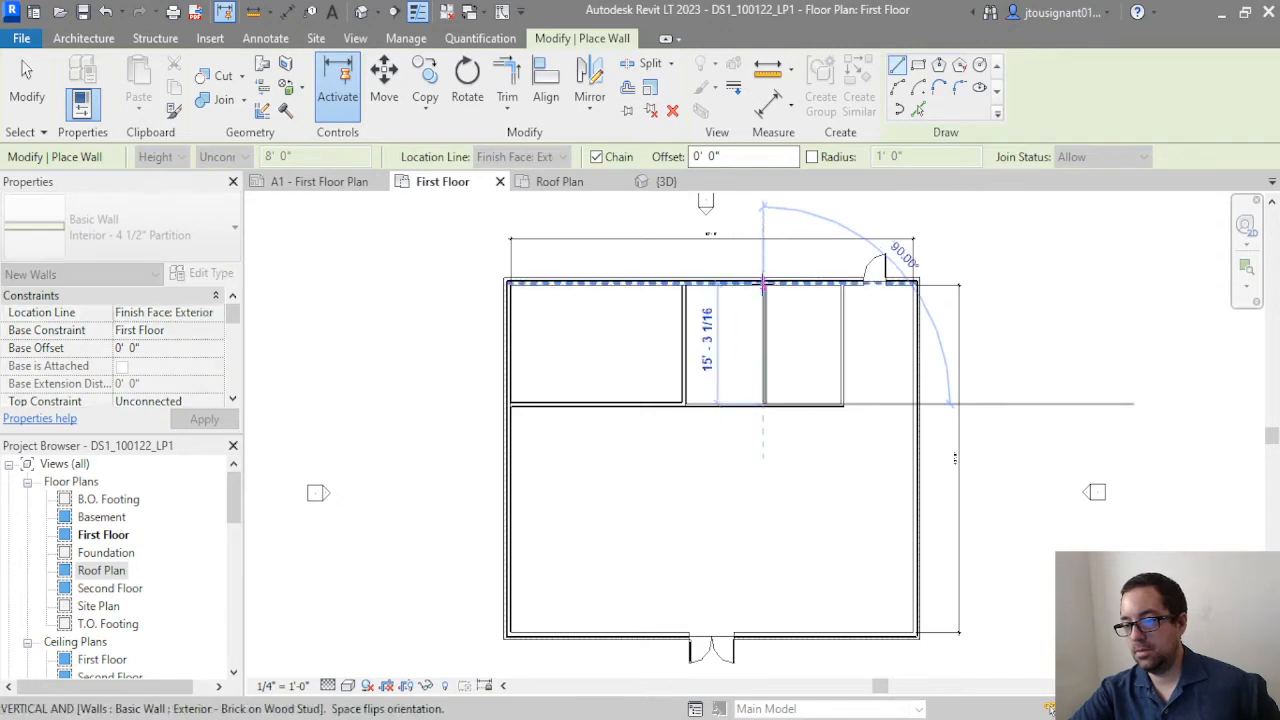
click(763, 288)
key(Escape)
key(Escape)
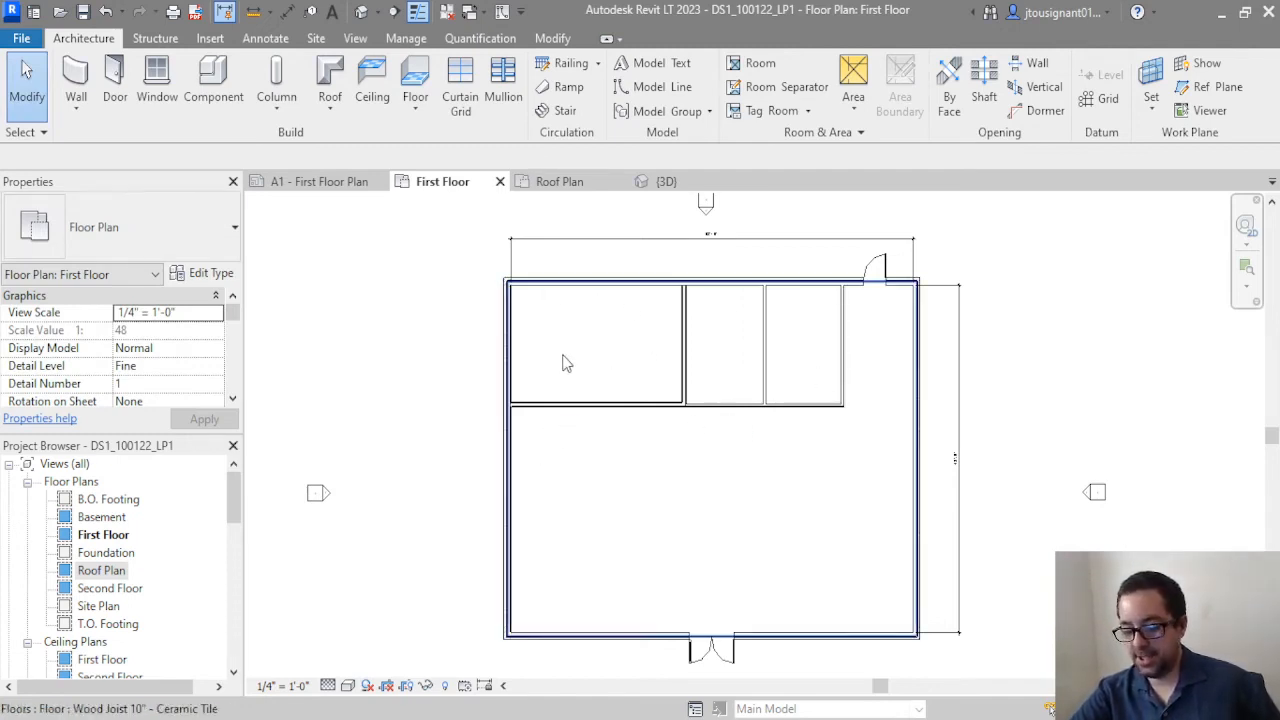
click(843, 375)
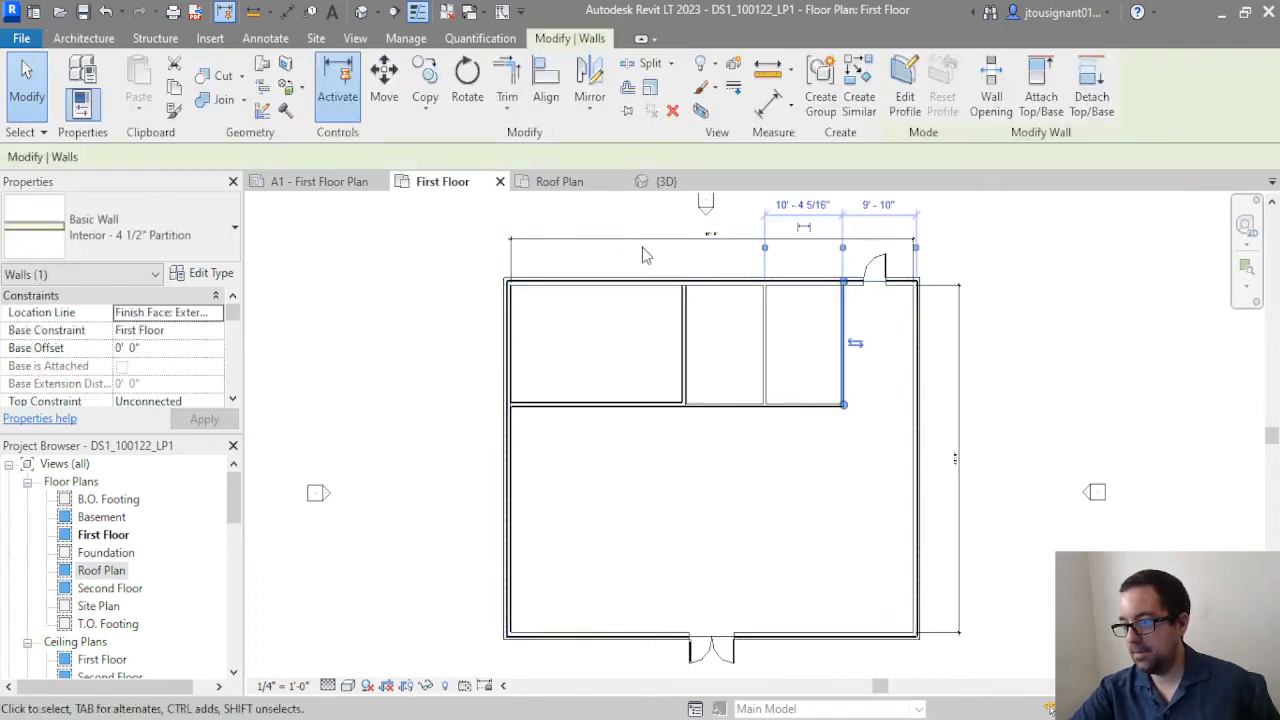
click(858, 112)
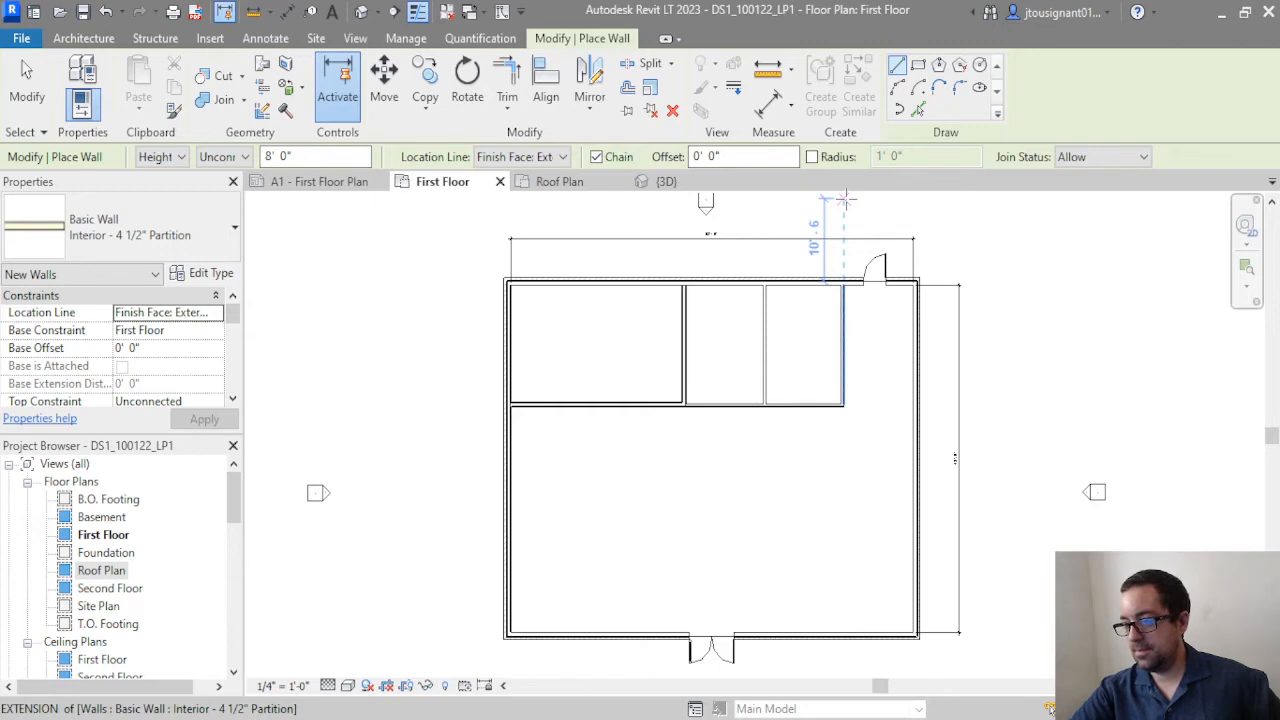
key(Escape)
key(Escape)
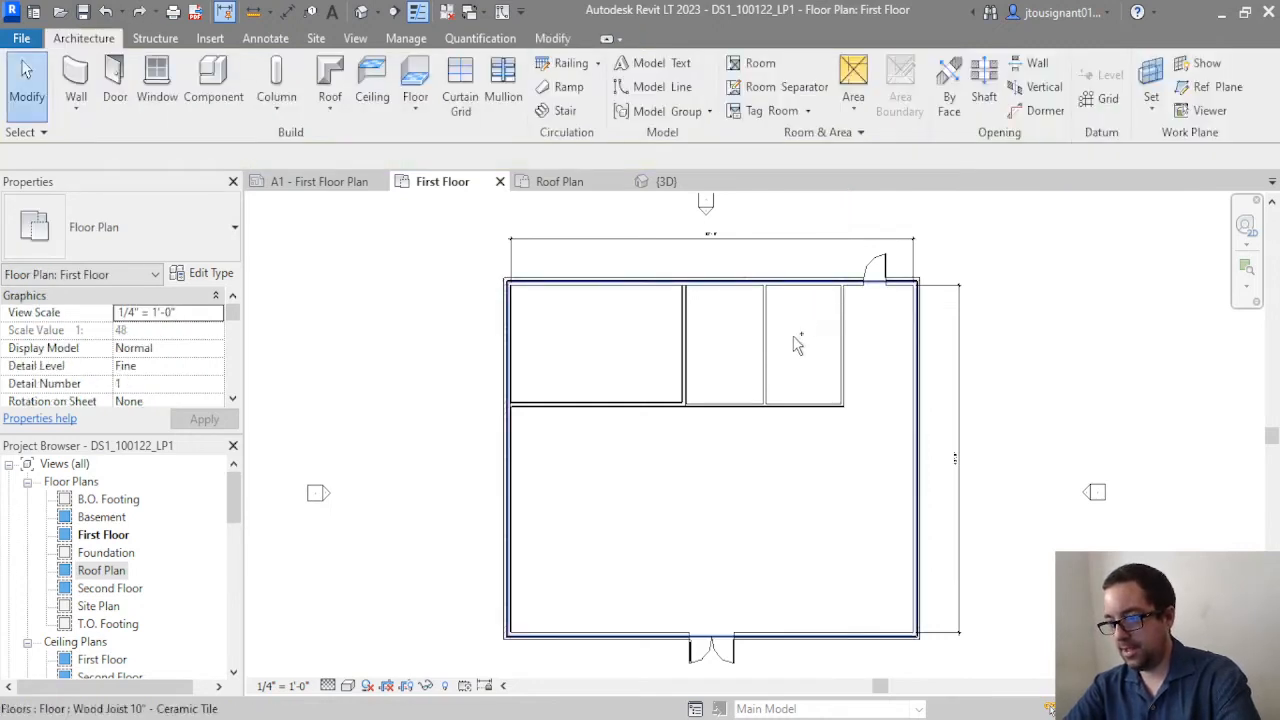
Undo the vertical partition dividing the second room, and pull back the left end of that room's lower partition
key(ctrl+z)
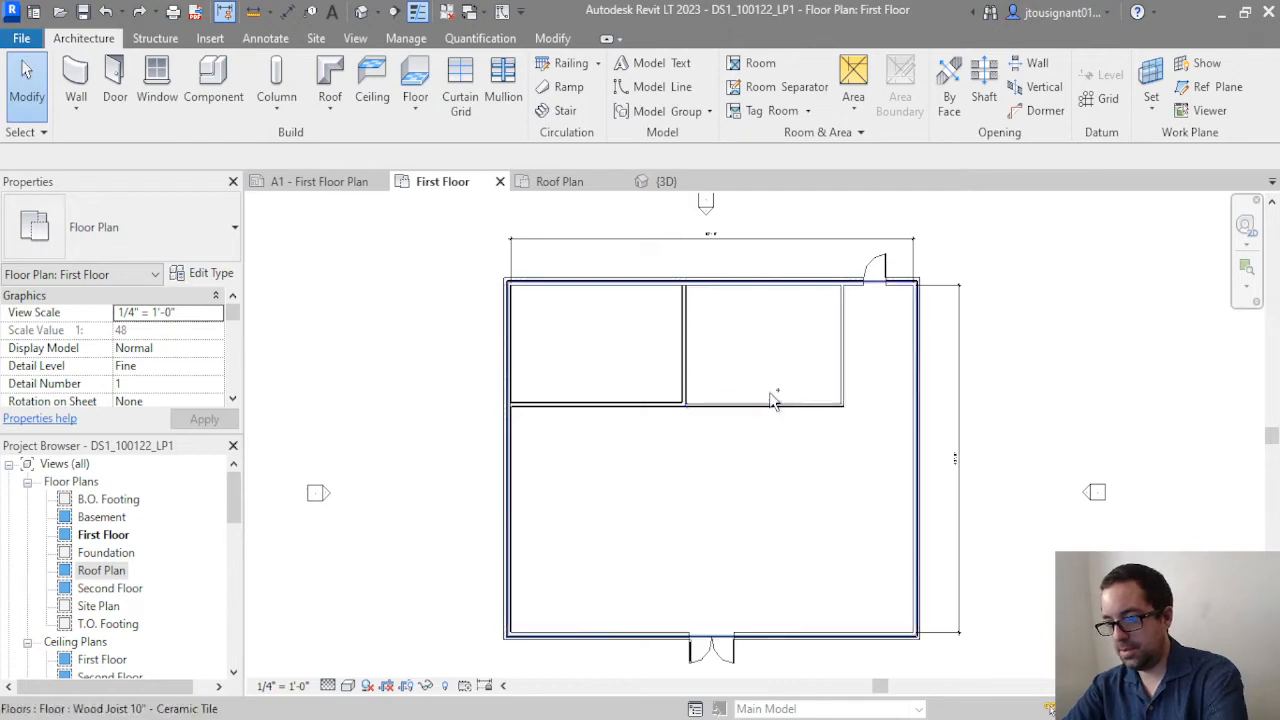
click(763, 412)
drag(678, 418, 752, 404)
Move the single door along the upper exterior wall to just right of the corner room
click(880, 265)
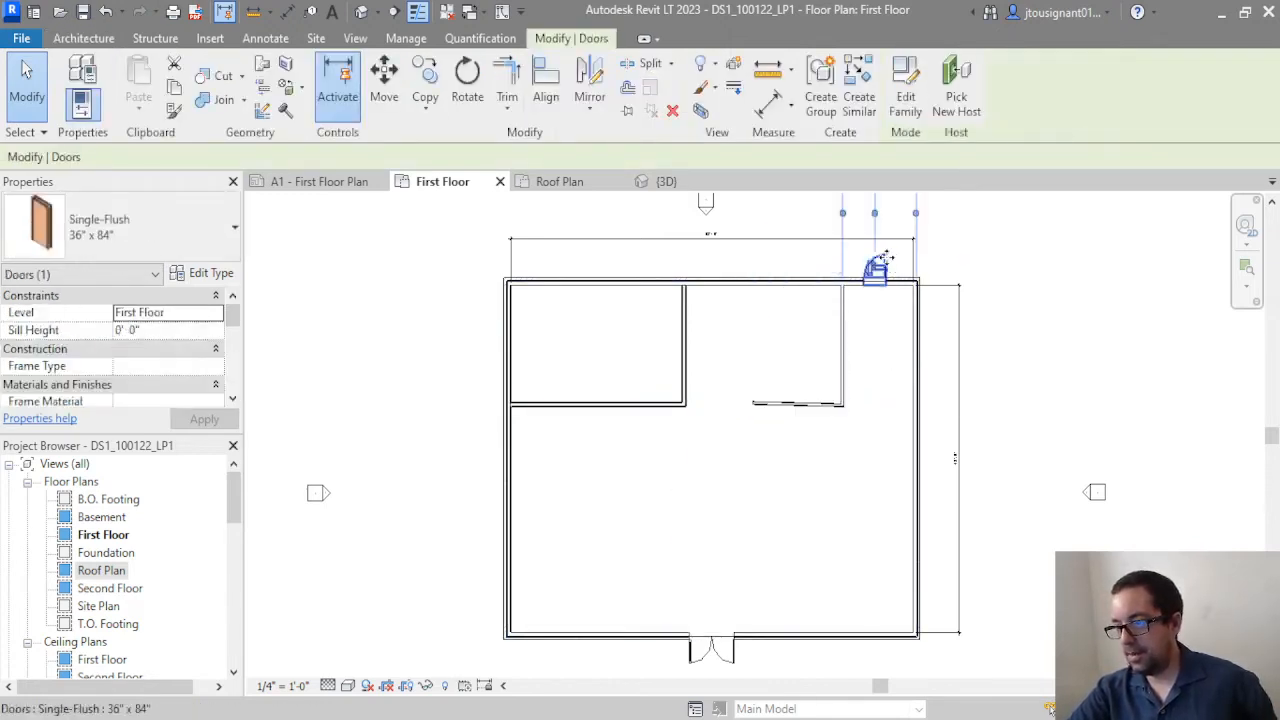
drag(843, 257, 702, 258)
click(847, 347)
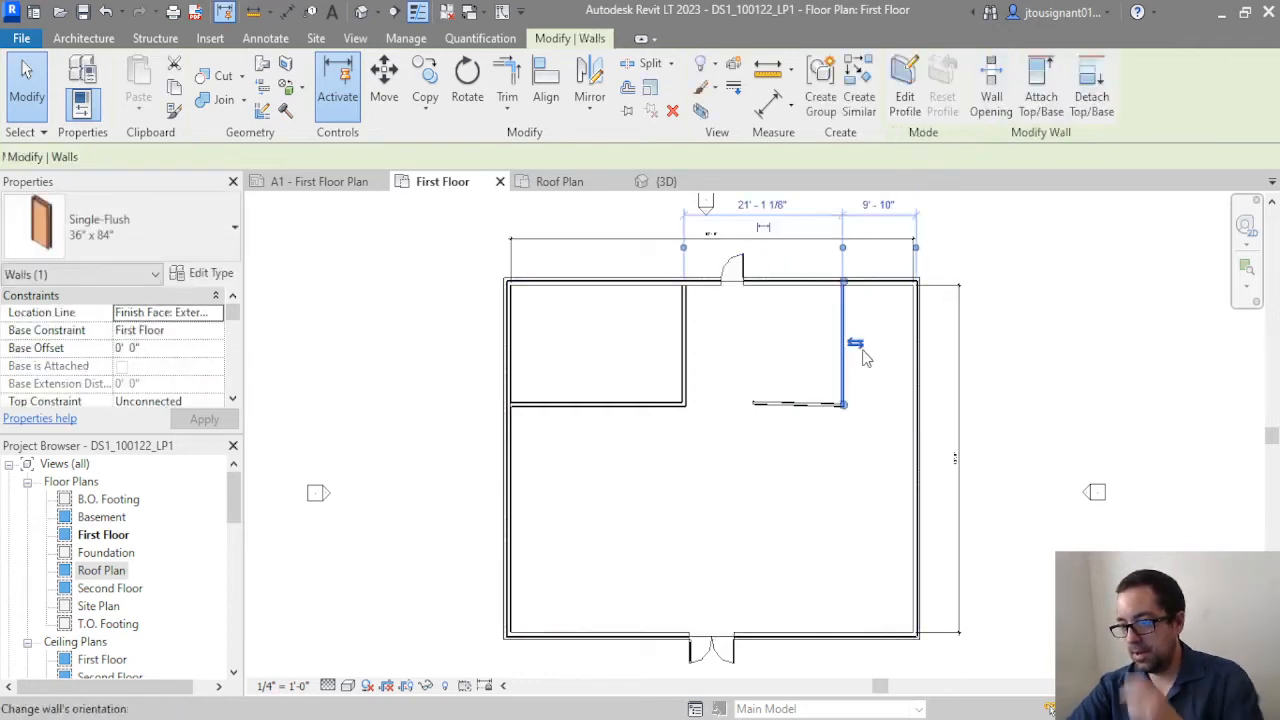
Delete the shortened, slightly skewed lower partition of the second room
scroll(822, 399, up, 3)
click(796, 410)
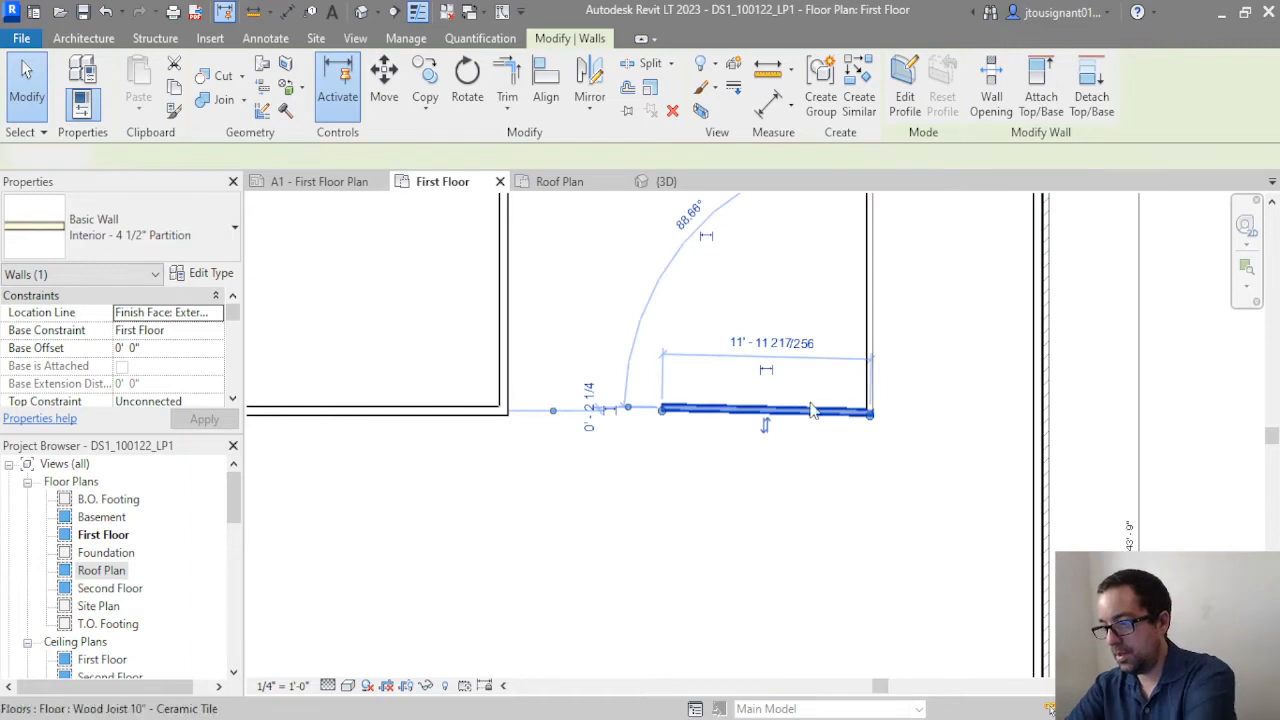
key(Delete)
scroll(832, 386, down, 3)
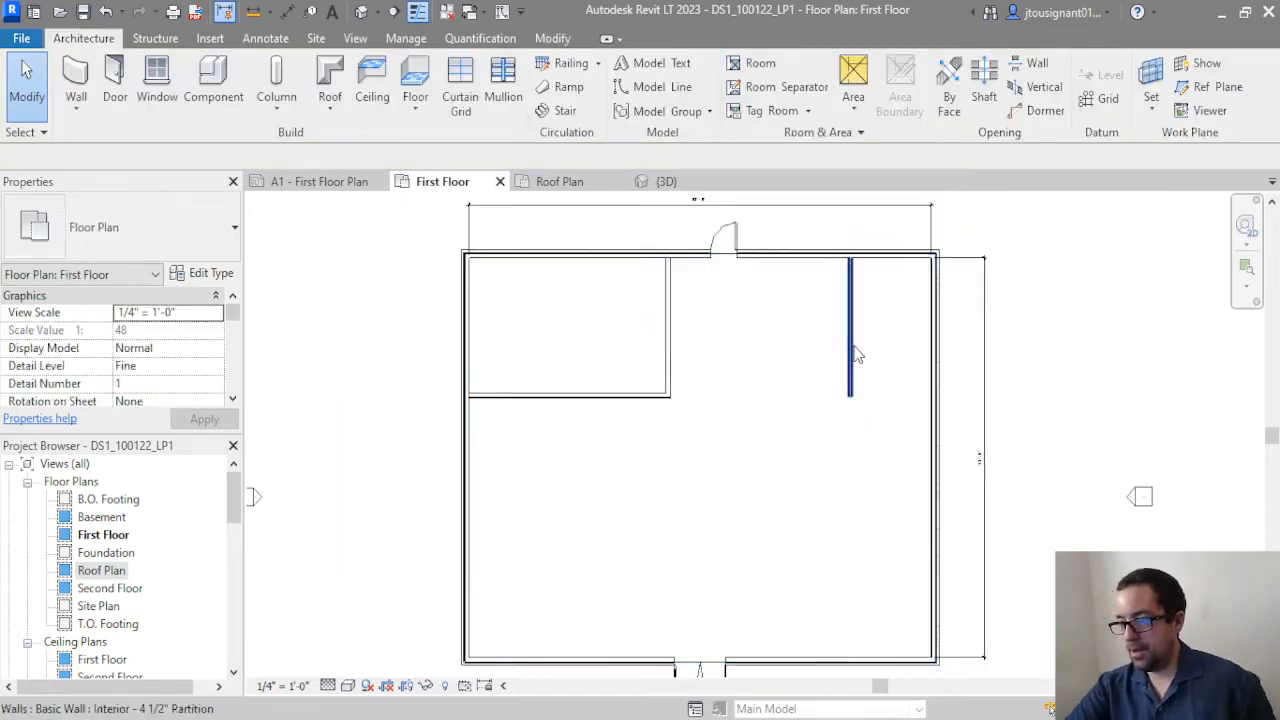
Move the 4 1/2" partition to 21'-0" from the right exterior wall, and the corner room's right wall to 27'-0" from the left exterior wall
click(851, 355)
drag(851, 295, 738, 295)
scroll(697, 280, up, 2)
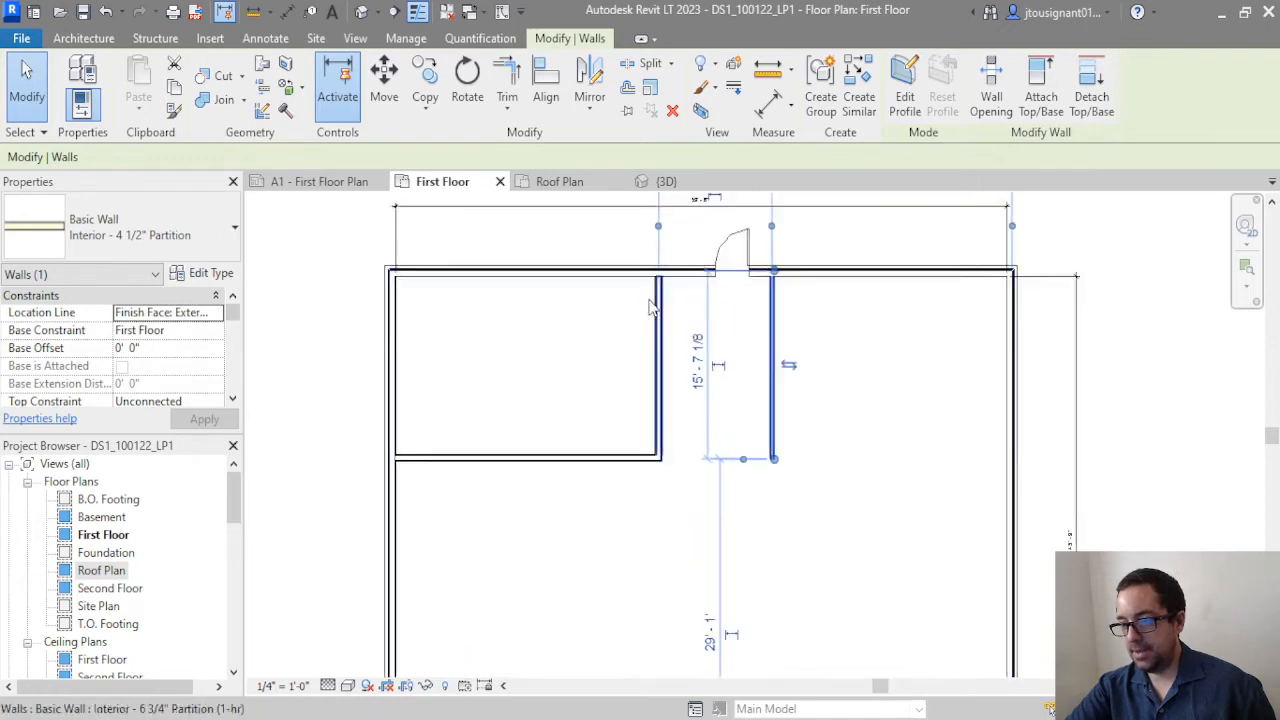
click(658, 310)
drag(658, 305, 698, 306)
scroll(775, 350, down, 3)
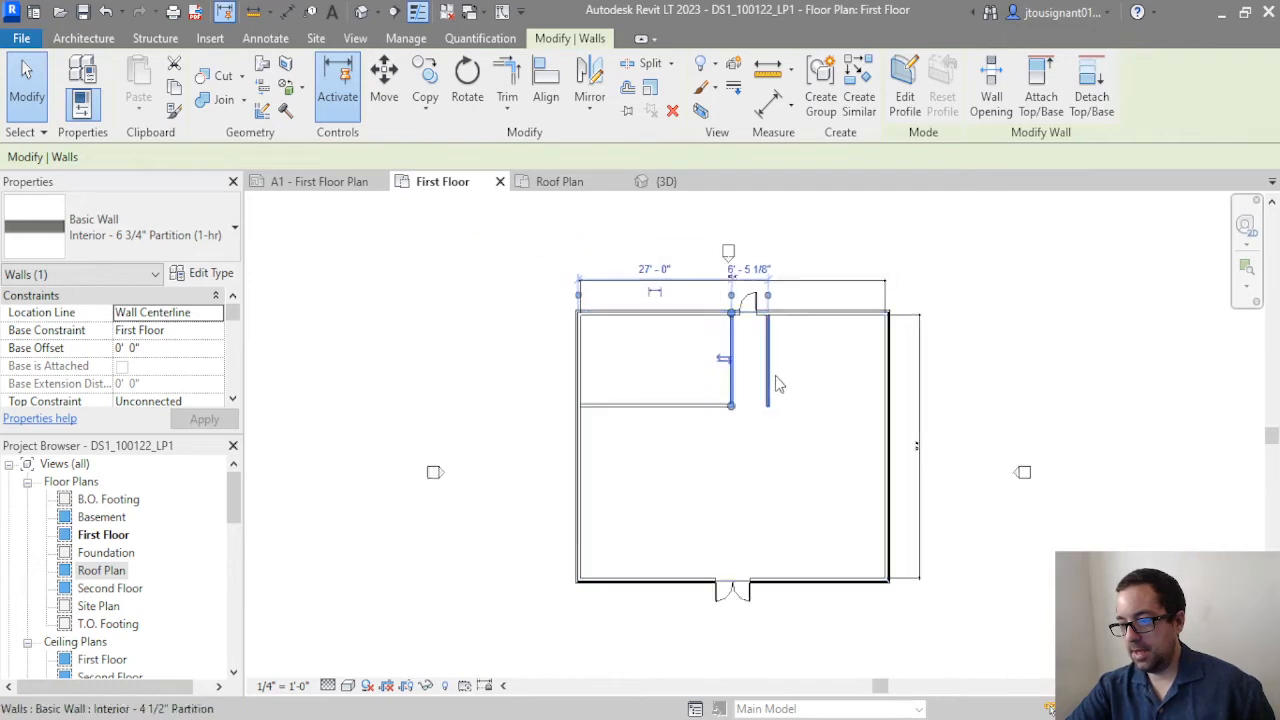
Draw a matching 4 1/2" partition from the corner room's outer lower-right corner to the right exterior wall, about 26'-8" long and flipped upward
click(770, 383)
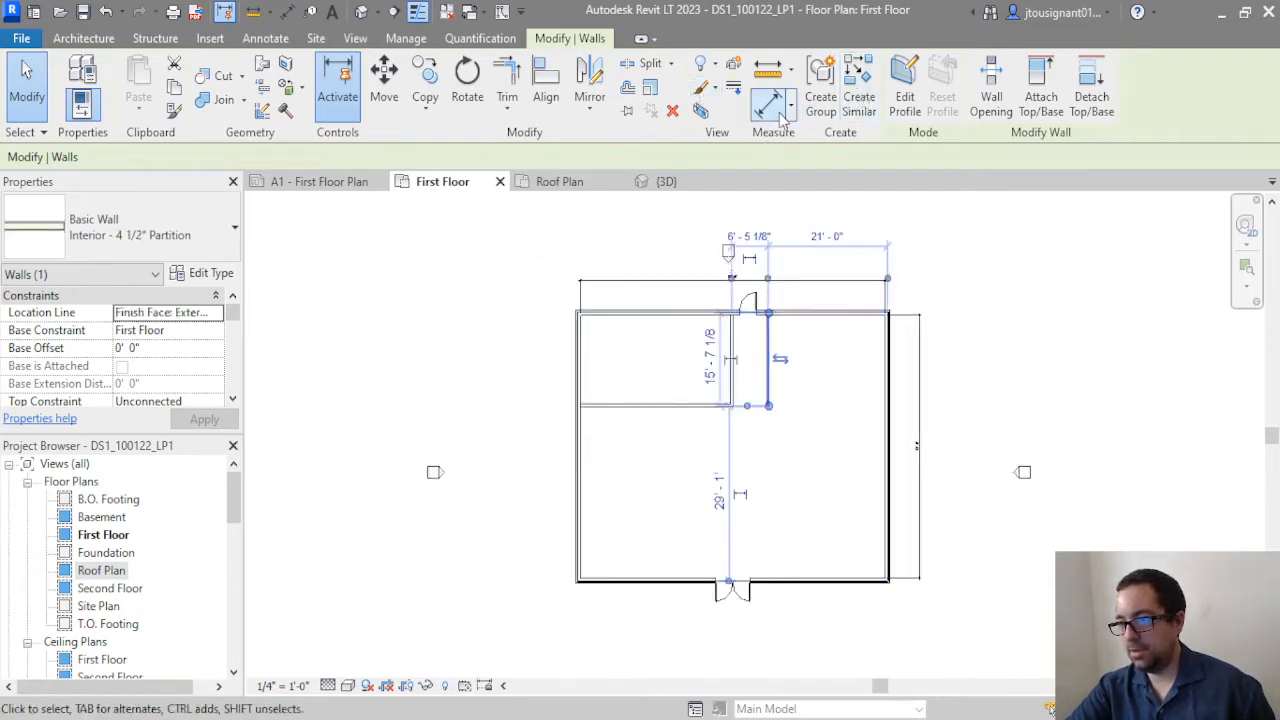
click(859, 105)
scroll(810, 285, up, 3)
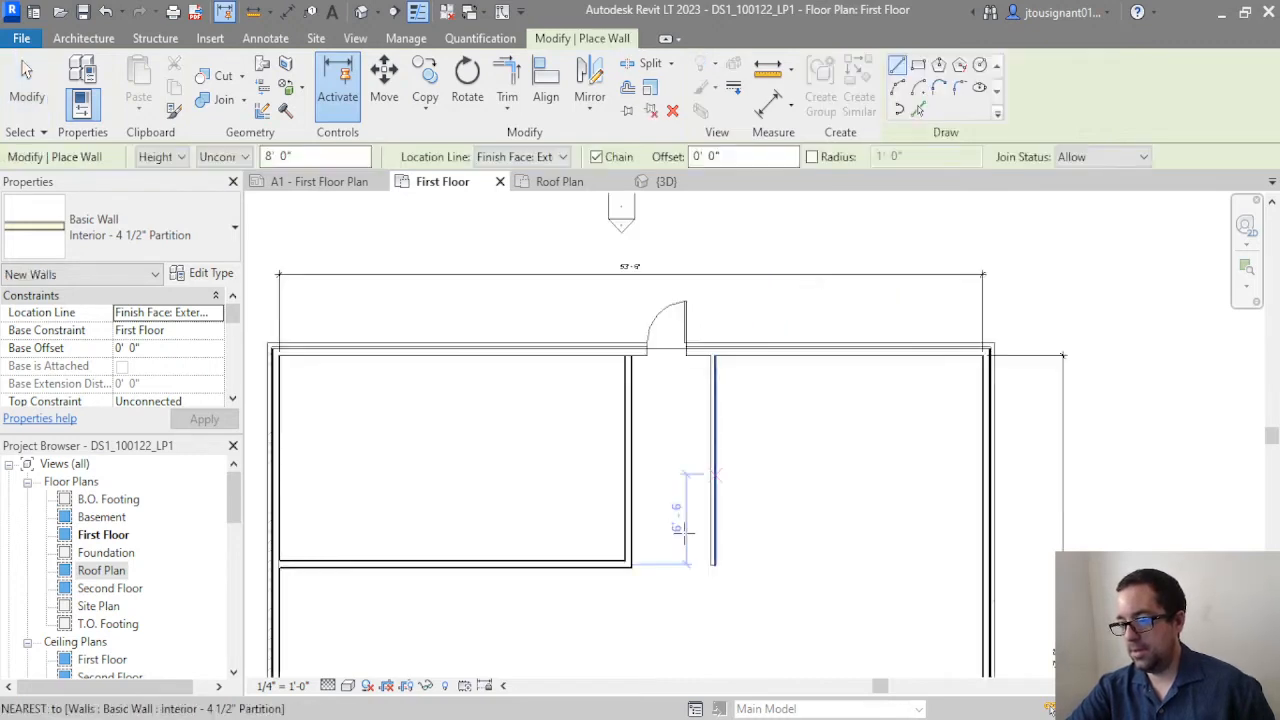
middle_drag(644, 551, 637, 411)
scroll(635, 413, up, 4)
scroll(606, 449, up, 4)
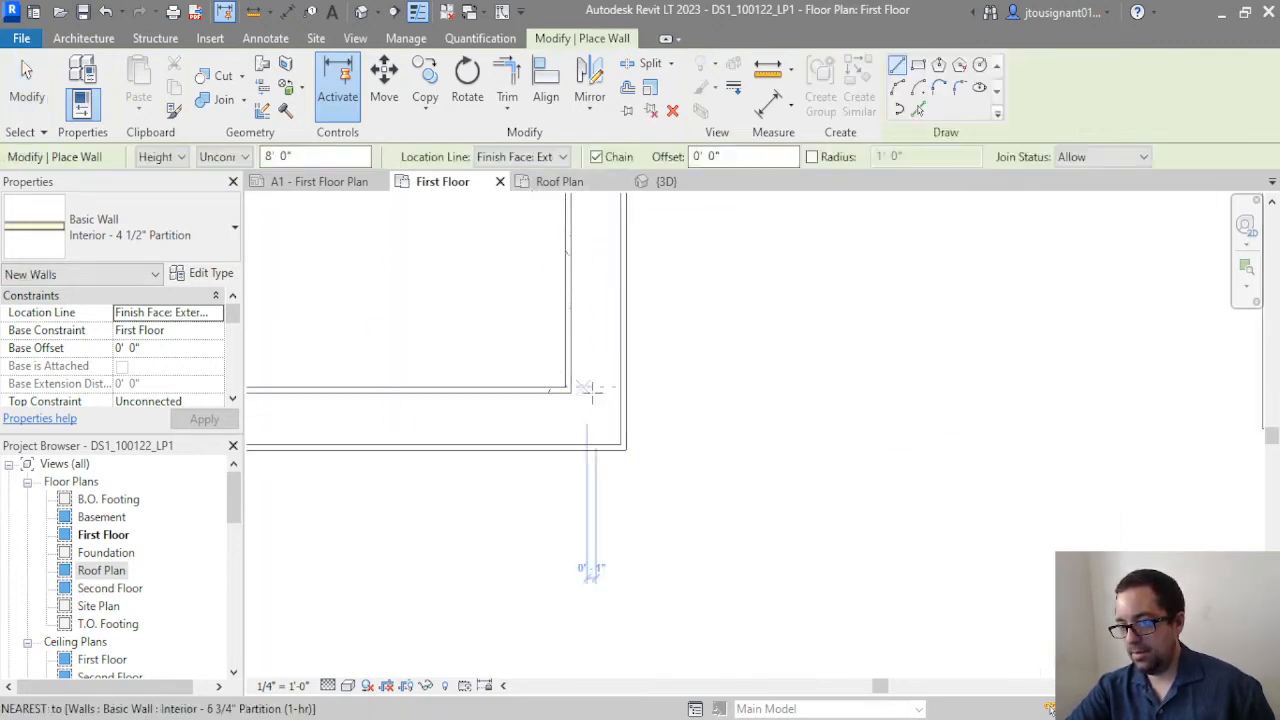
click(626, 449)
scroll(758, 429, down, 3)
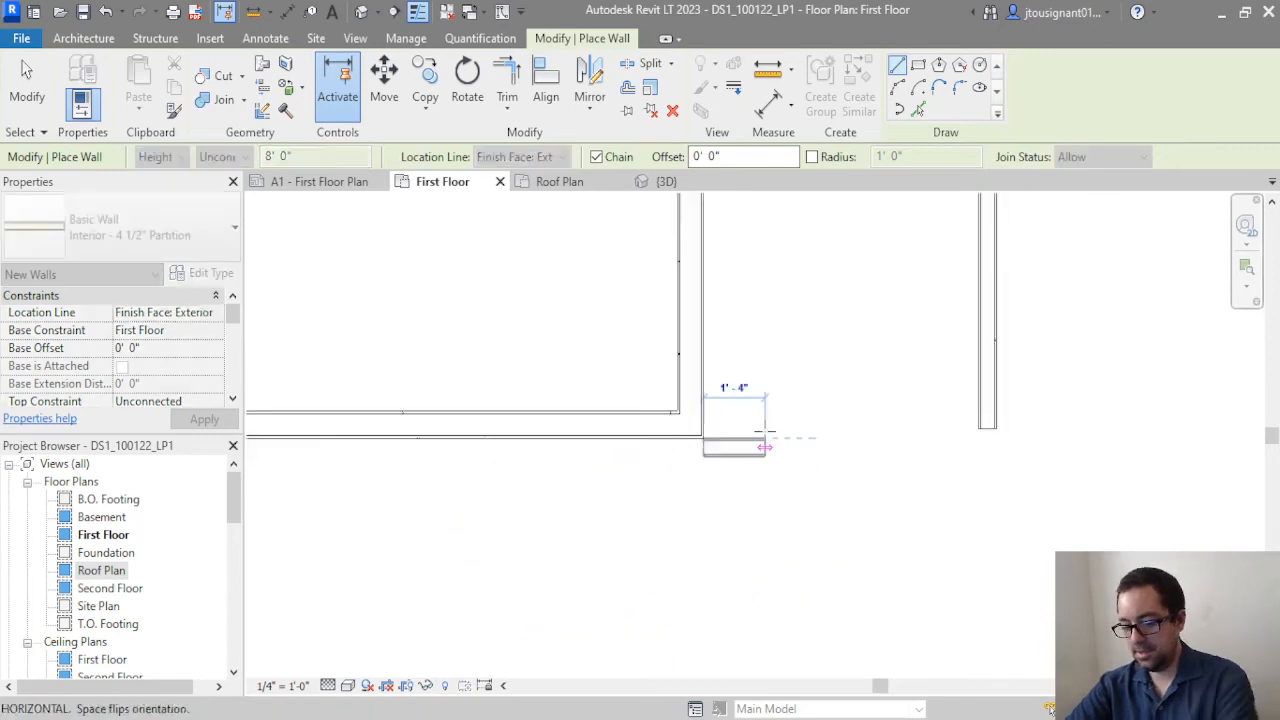
scroll(768, 432, down, 4)
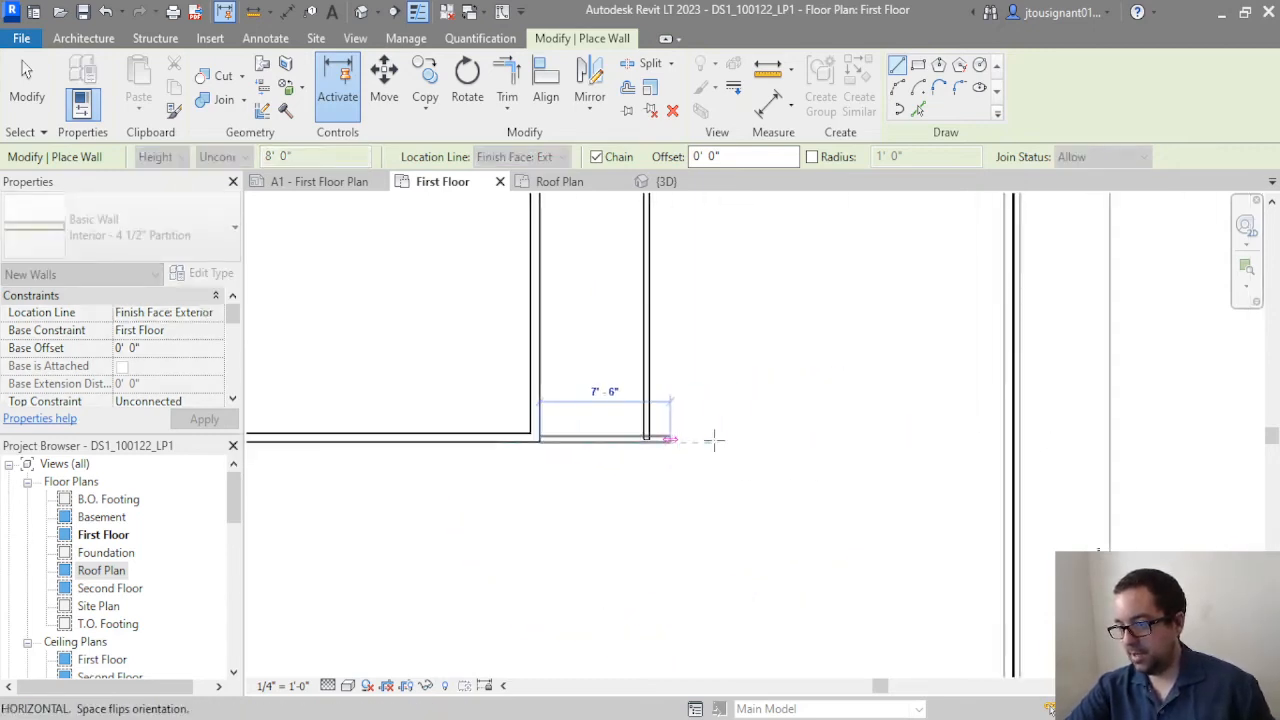
scroll(700, 440, down, 1)
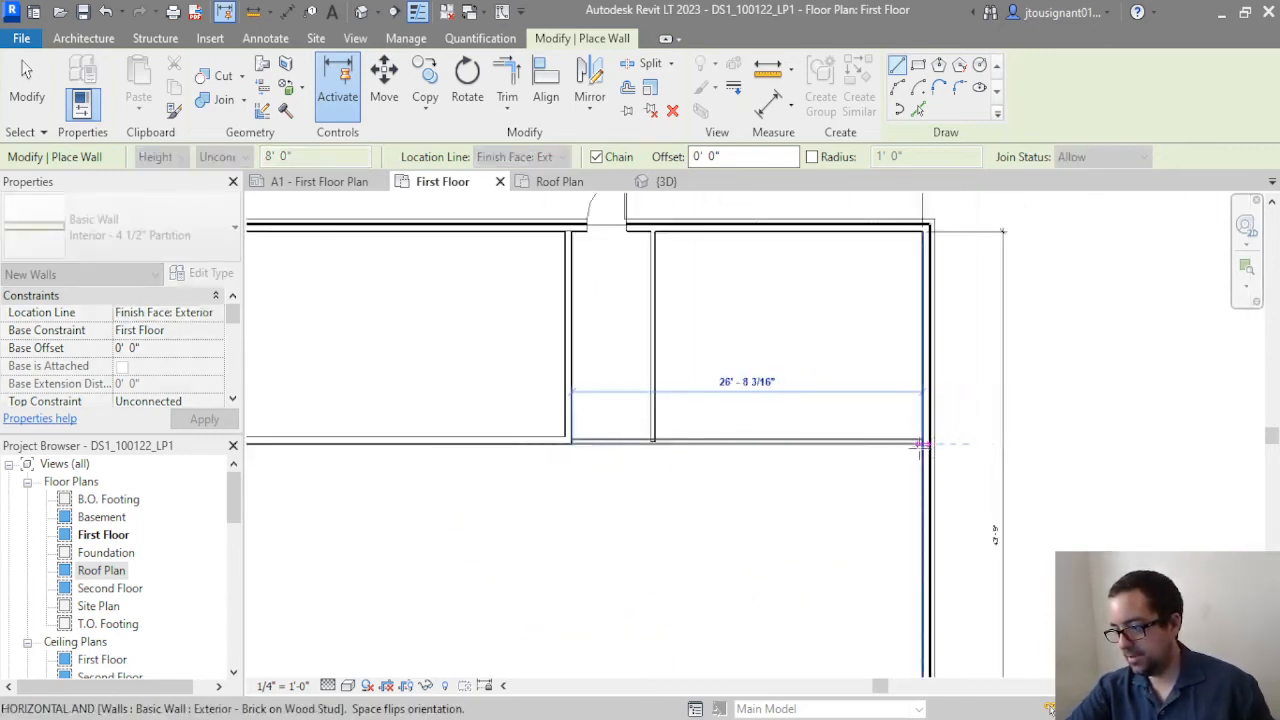
click(922, 445)
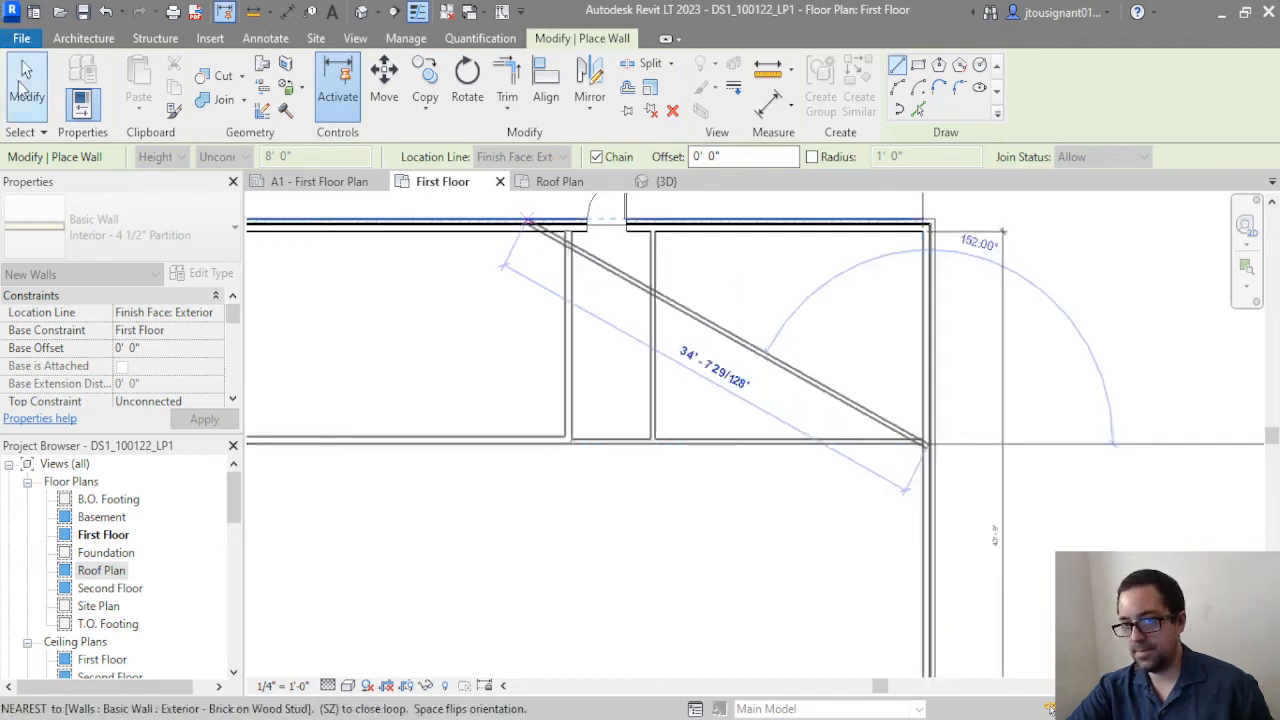
click(27, 80)
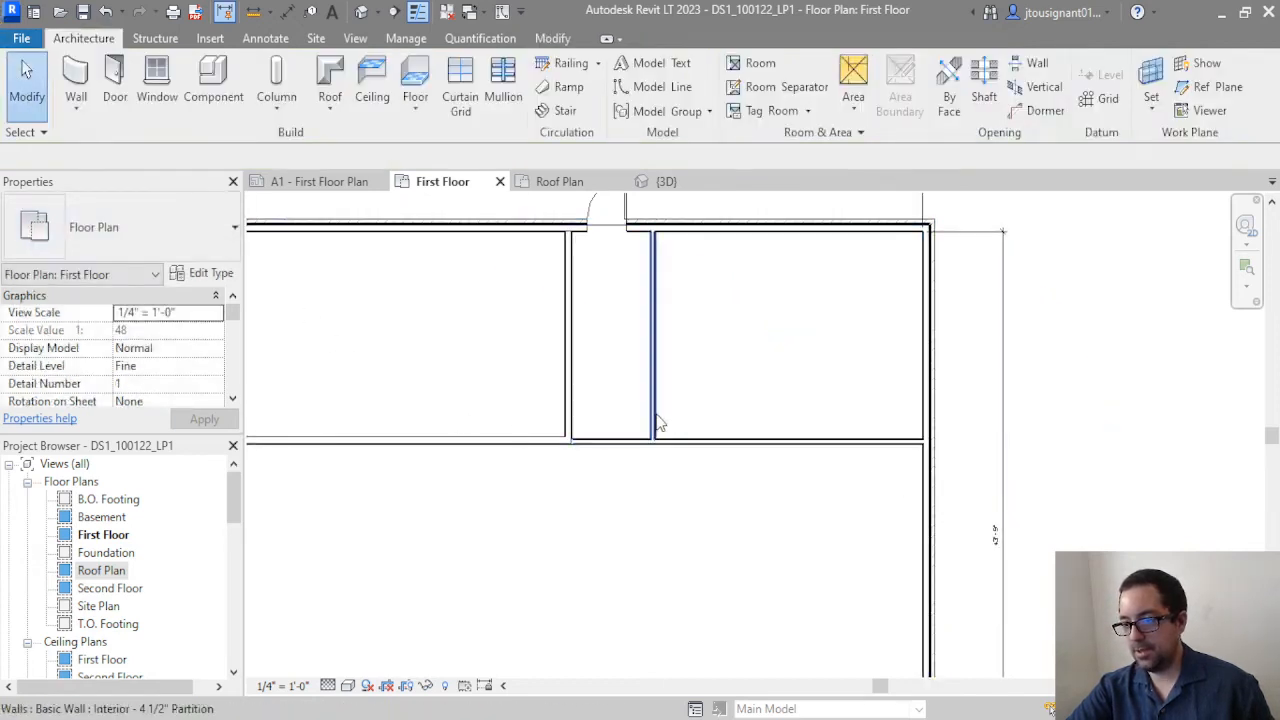
Trim the new horizontal partition and the vertical 4 1/2" partition to a corner, leaving the hallway open at its lower end
click(553, 38)
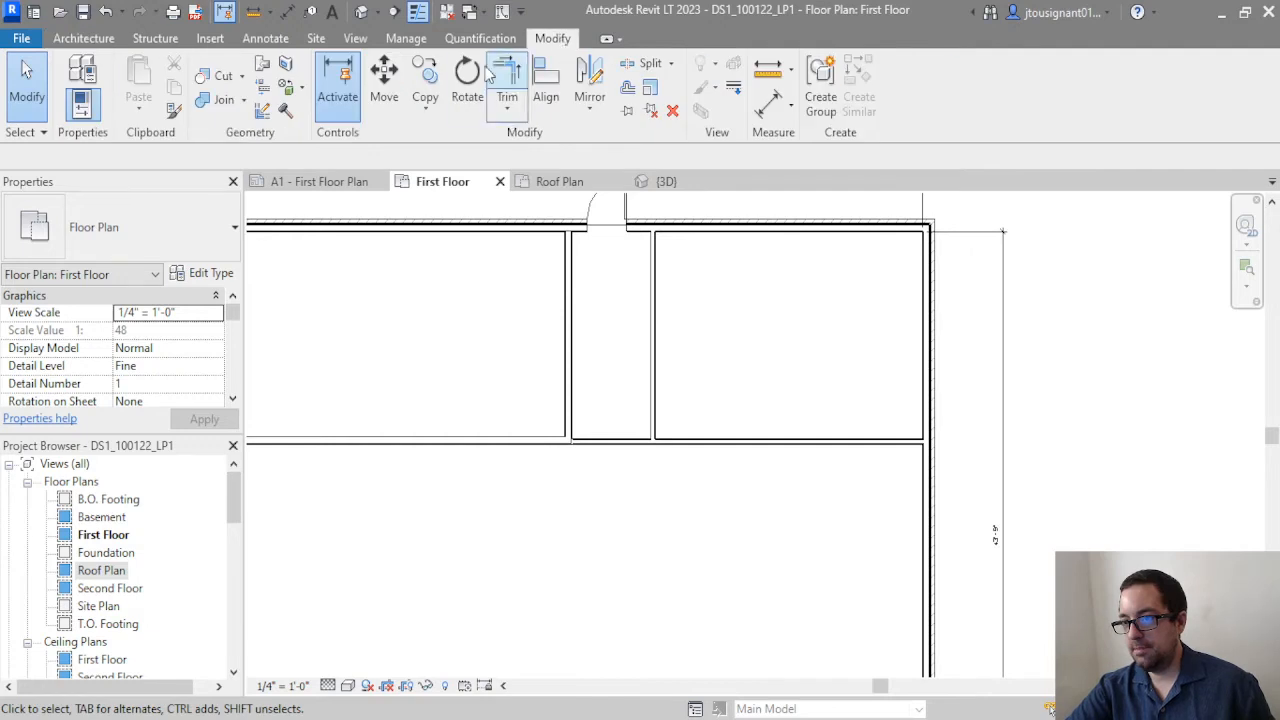
click(550, 90)
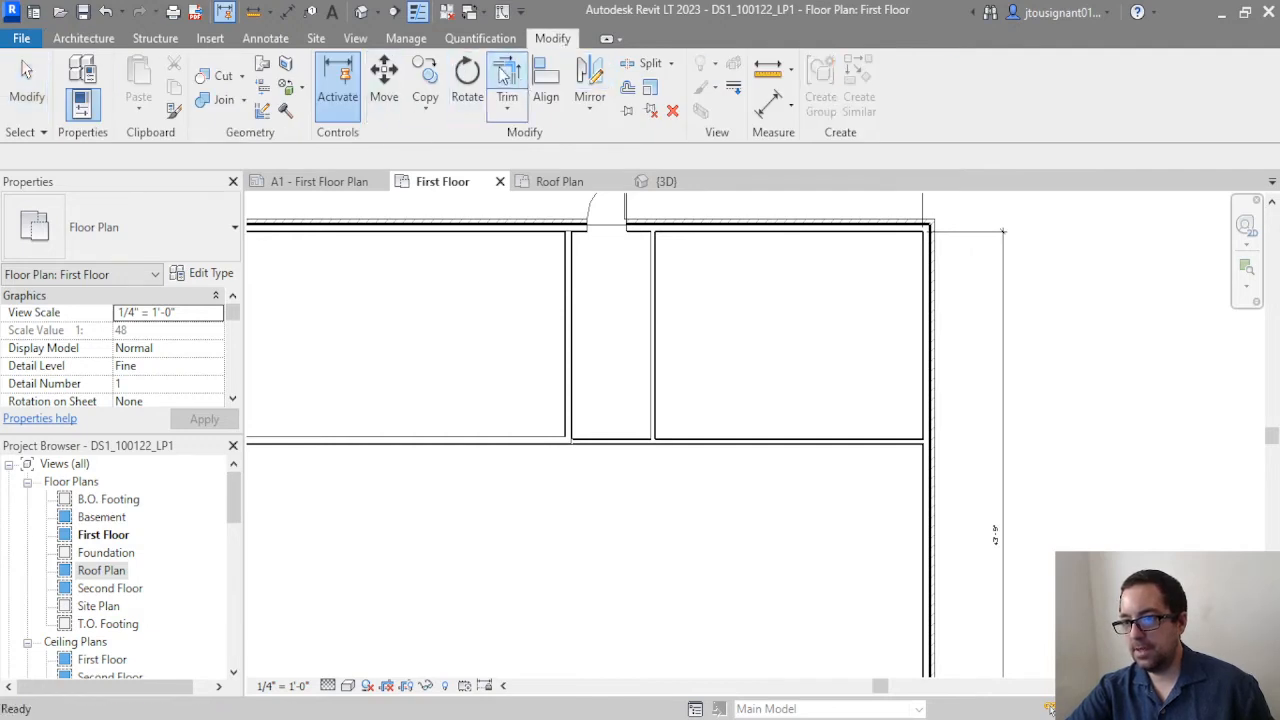
click(706, 450)
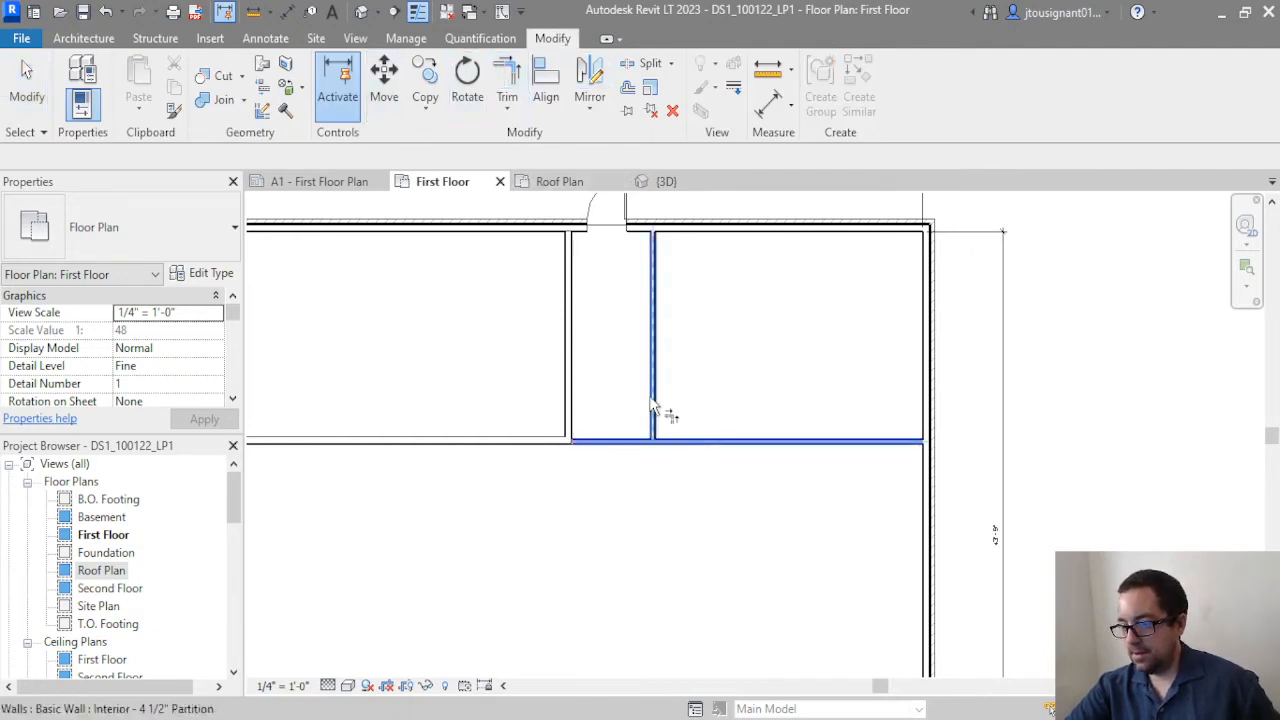
click(660, 418)
click(27, 85)
scroll(694, 323, down, 3)
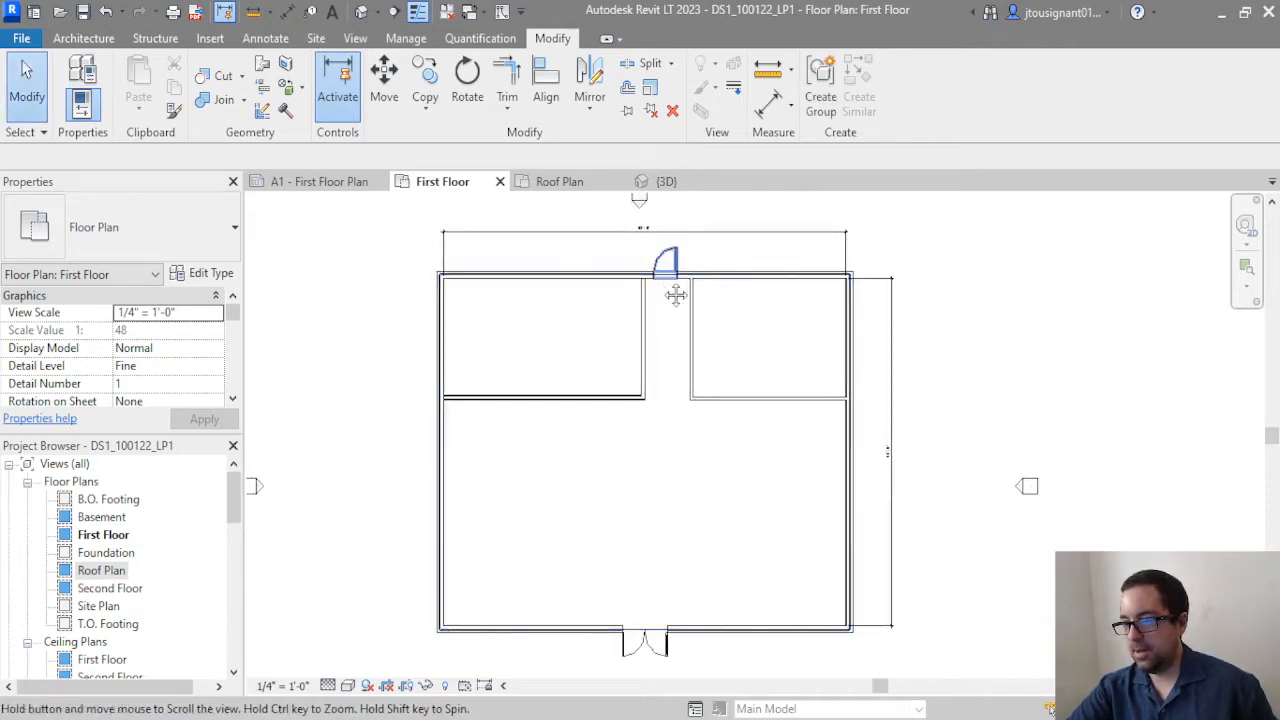
Place an aligned dimension string above the upper door, referencing both hallway partition faces and the door's centre
scroll(680, 295, up, 3)
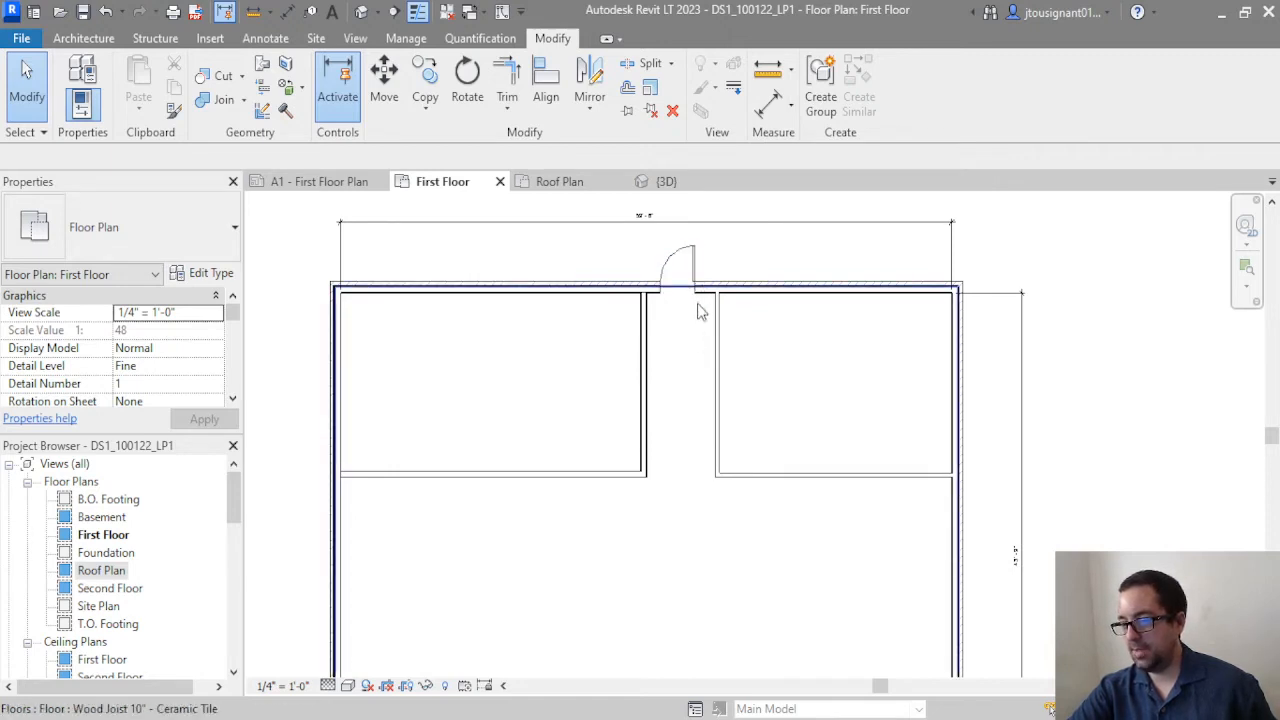
click(287, 12)
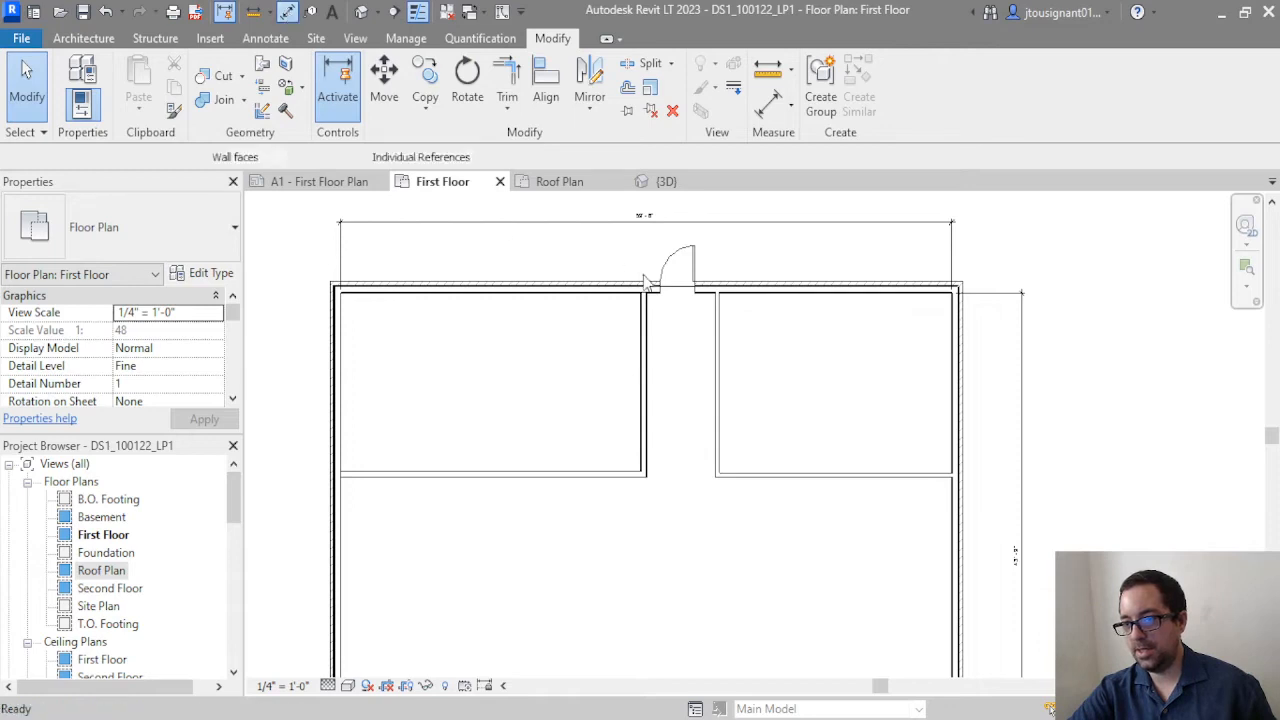
scroll(537, 286, up, 5)
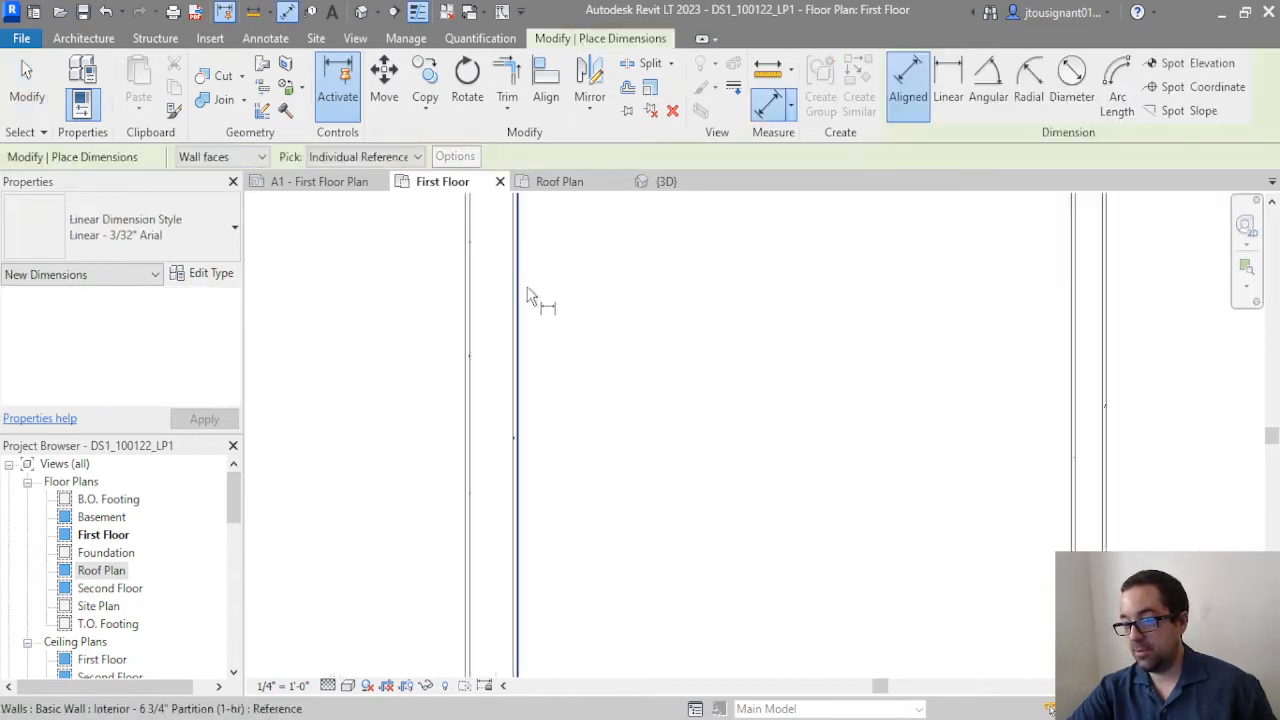
click(524, 287)
click(1073, 358)
scroll(921, 395, down, 1)
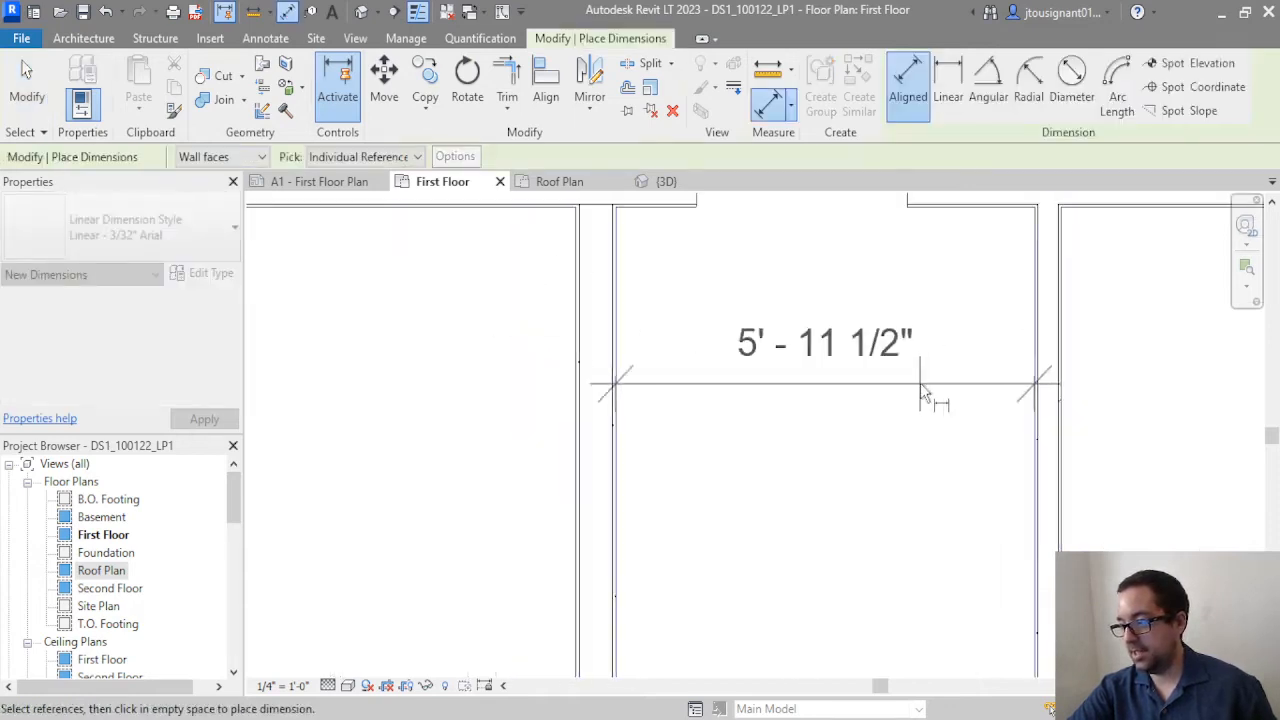
scroll(920, 384, down, 1)
middle_drag(884, 338, 773, 466)
click(710, 299)
scroll(722, 454, down, 4)
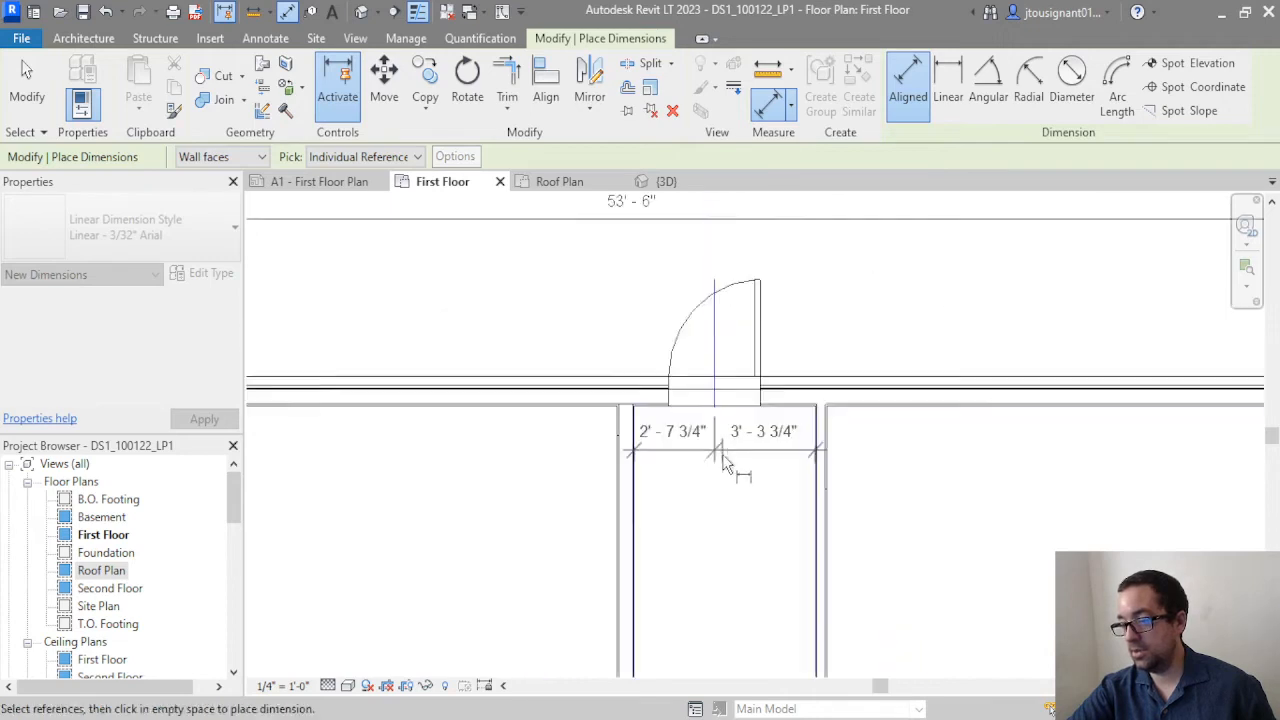
scroll(722, 454, down, 1)
middle_drag(765, 319, 761, 342)
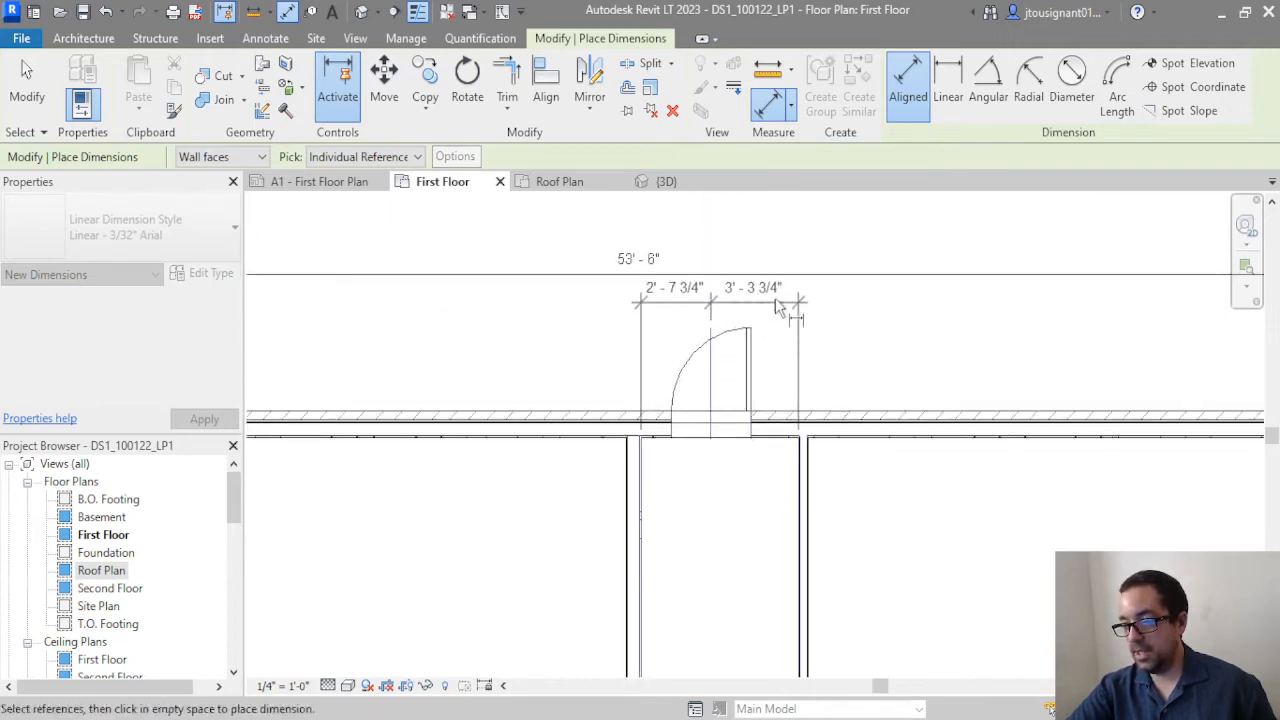
click(778, 308)
key(Escape)
key(Escape)
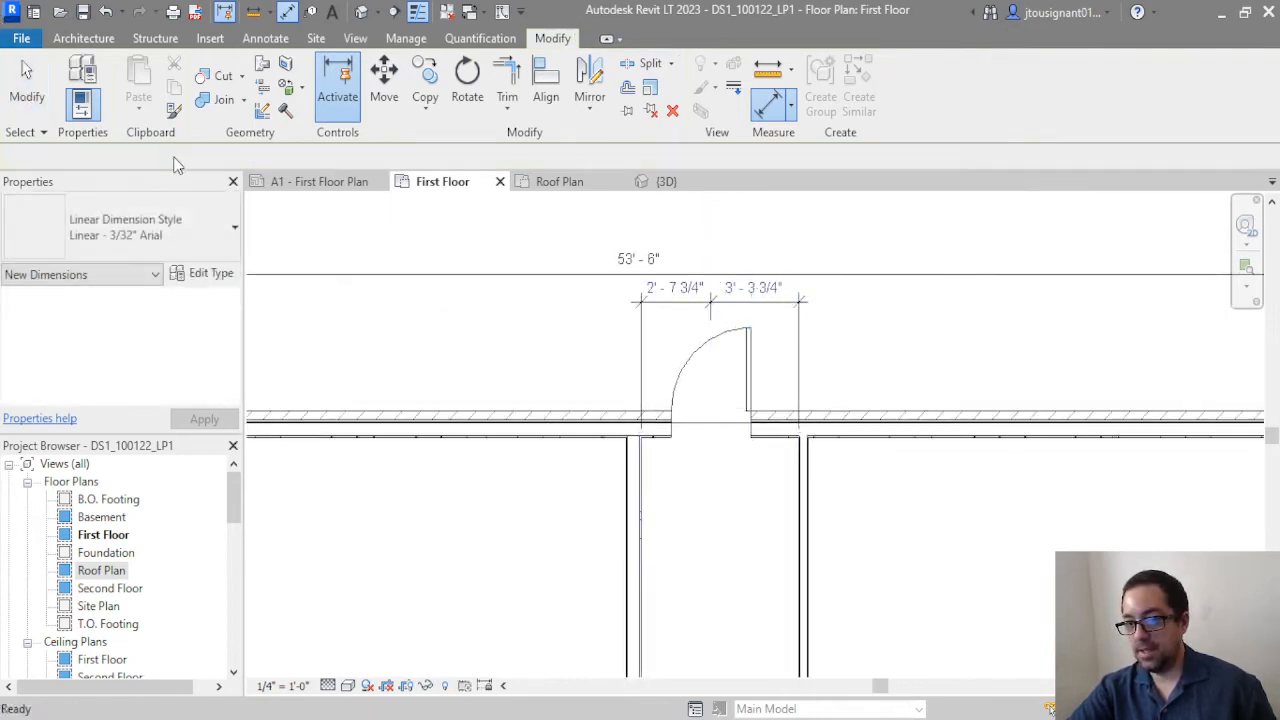
Apply the equality constraint to the dimension string to centre the door between the hallway partitions
click(760, 303)
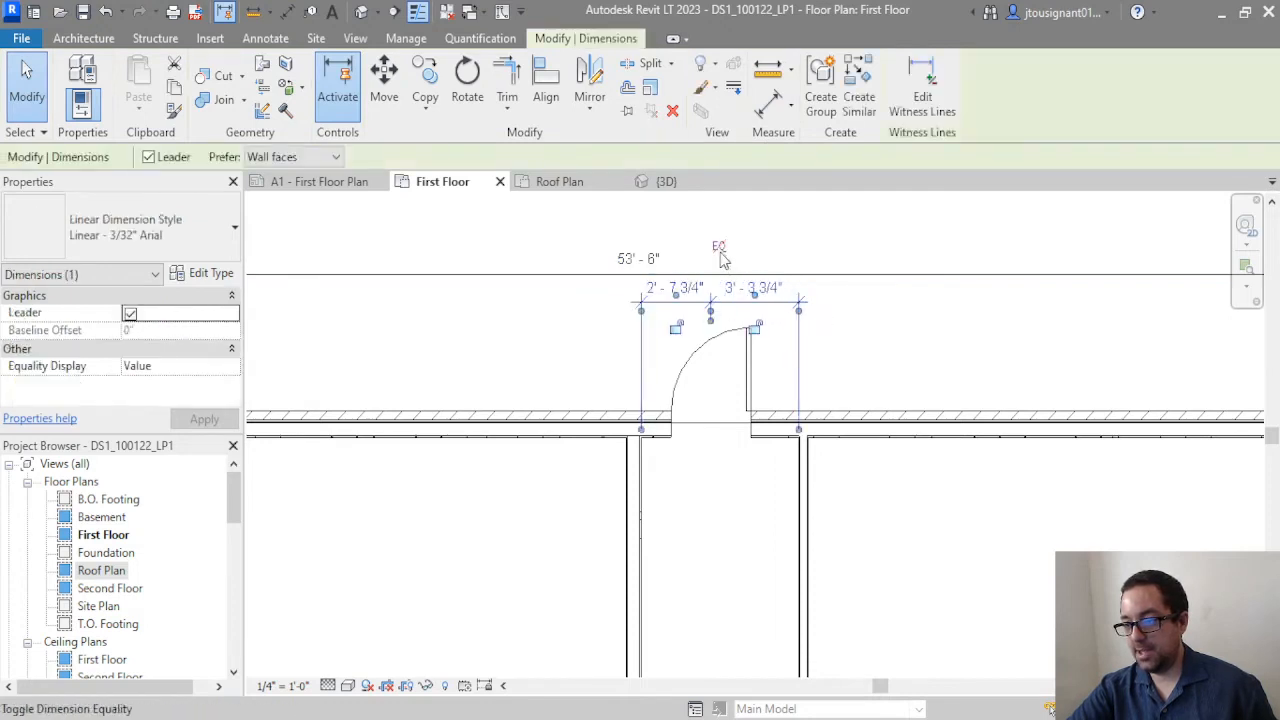
click(720, 247)
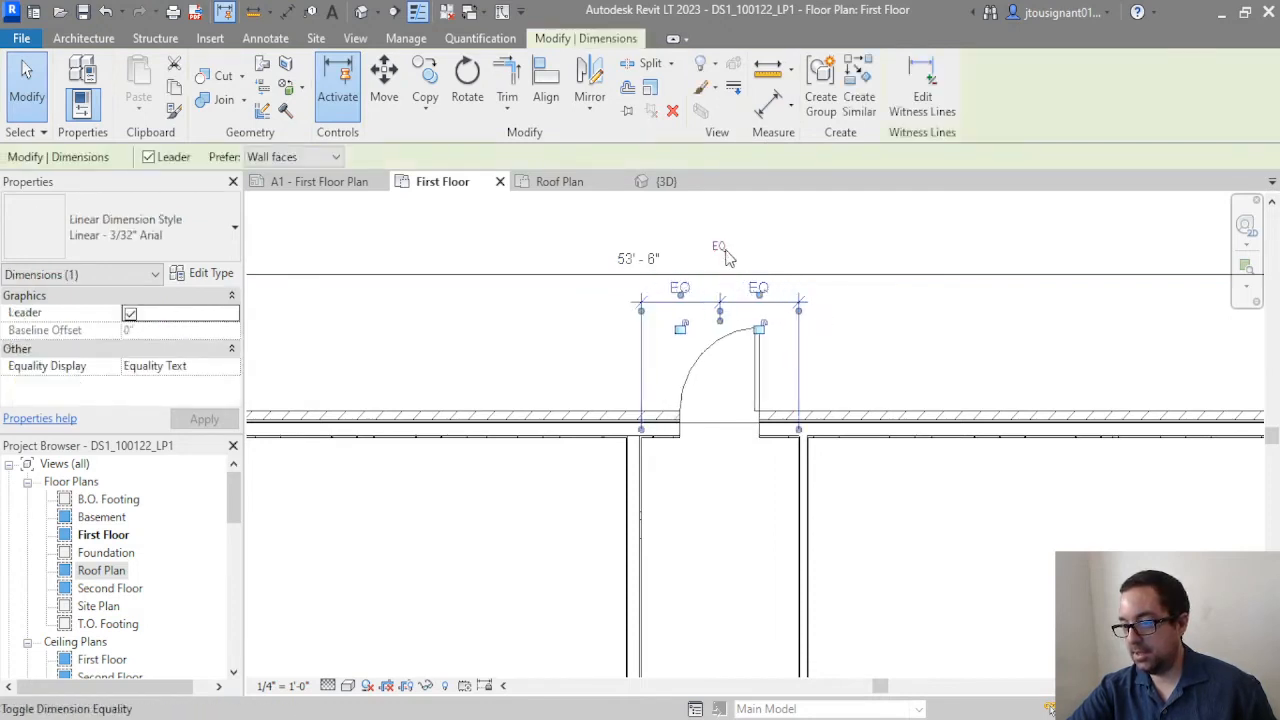
scroll(728, 258, down, 3)
click(897, 217)
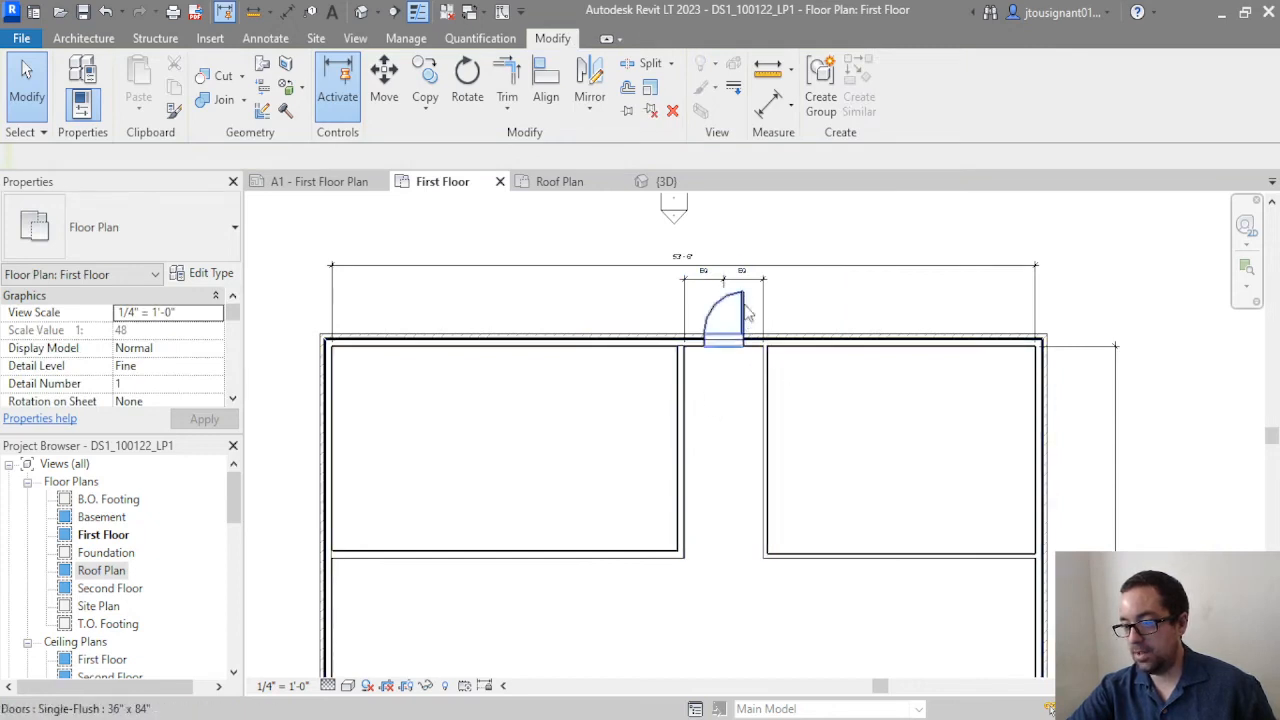
Delete the equality dimension string while keeping its constraint, and turn on Reveal Constraints in the plan view
click(723, 279)
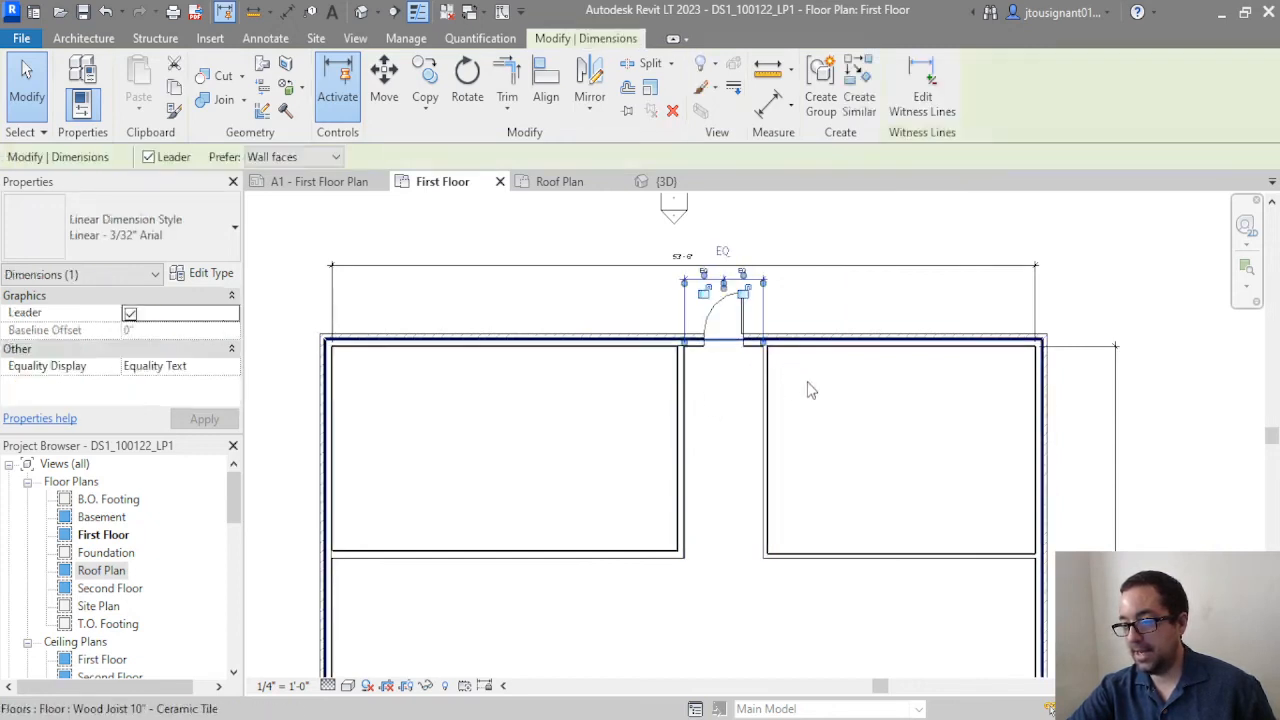
click(673, 111)
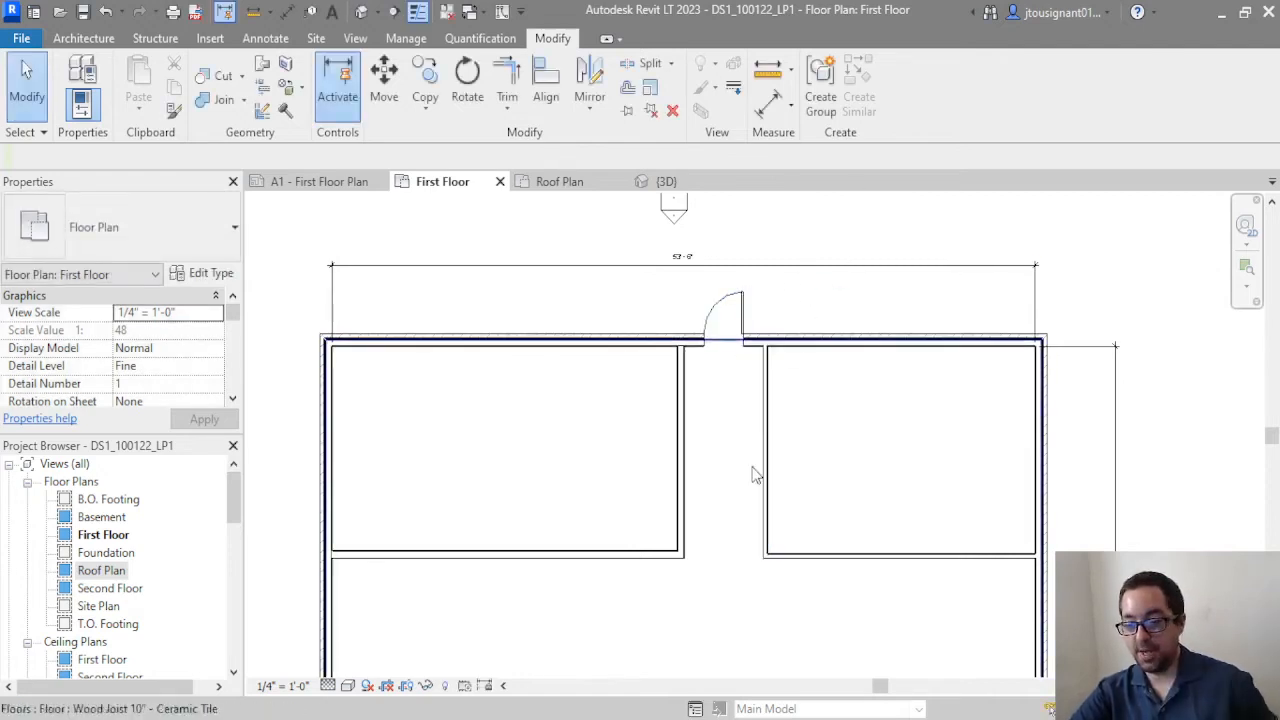
click(484, 688)
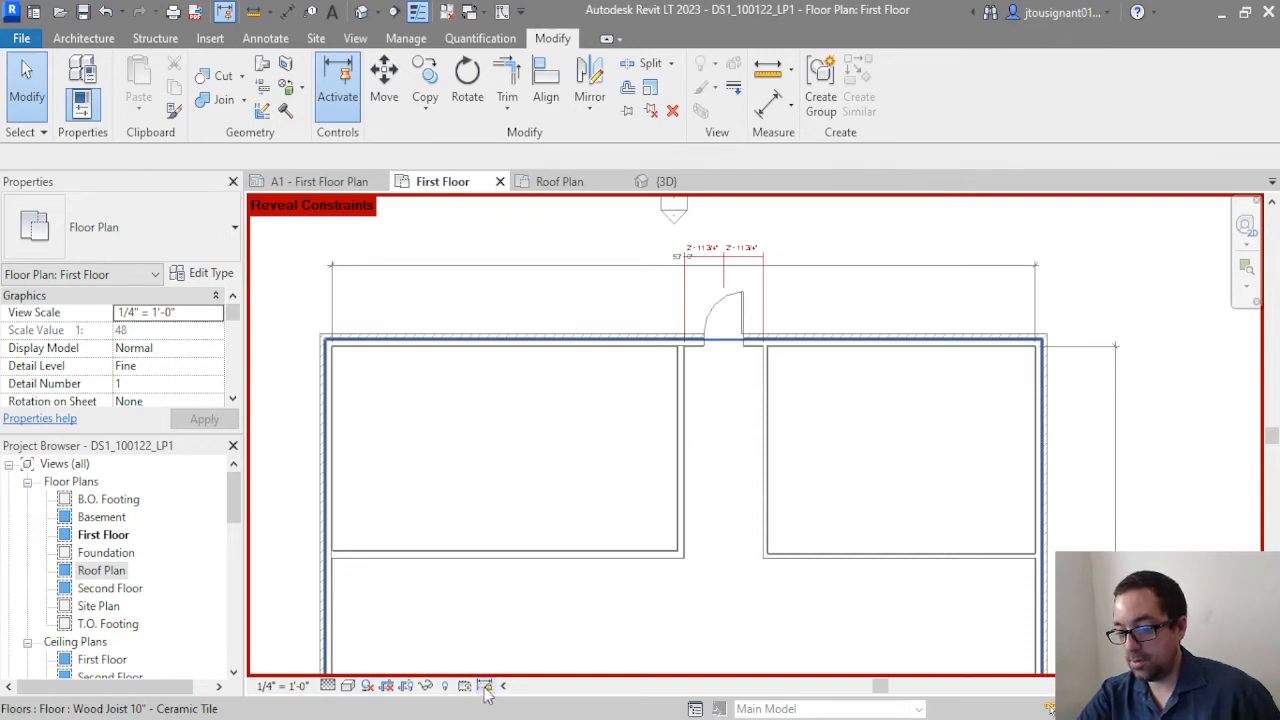
Turn off Reveal Constraints in the First Floor plan view
click(485, 687)
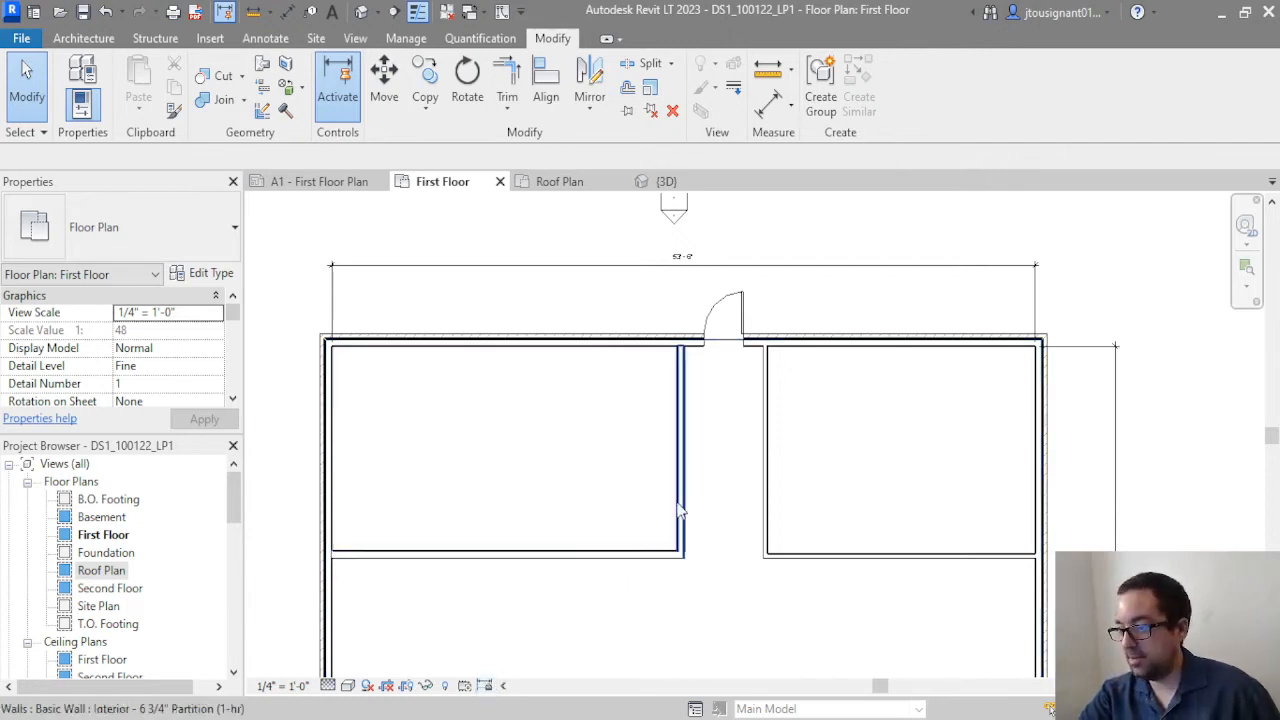
click(625, 412)
scroll(625, 412, down, 2)
key(Escape)
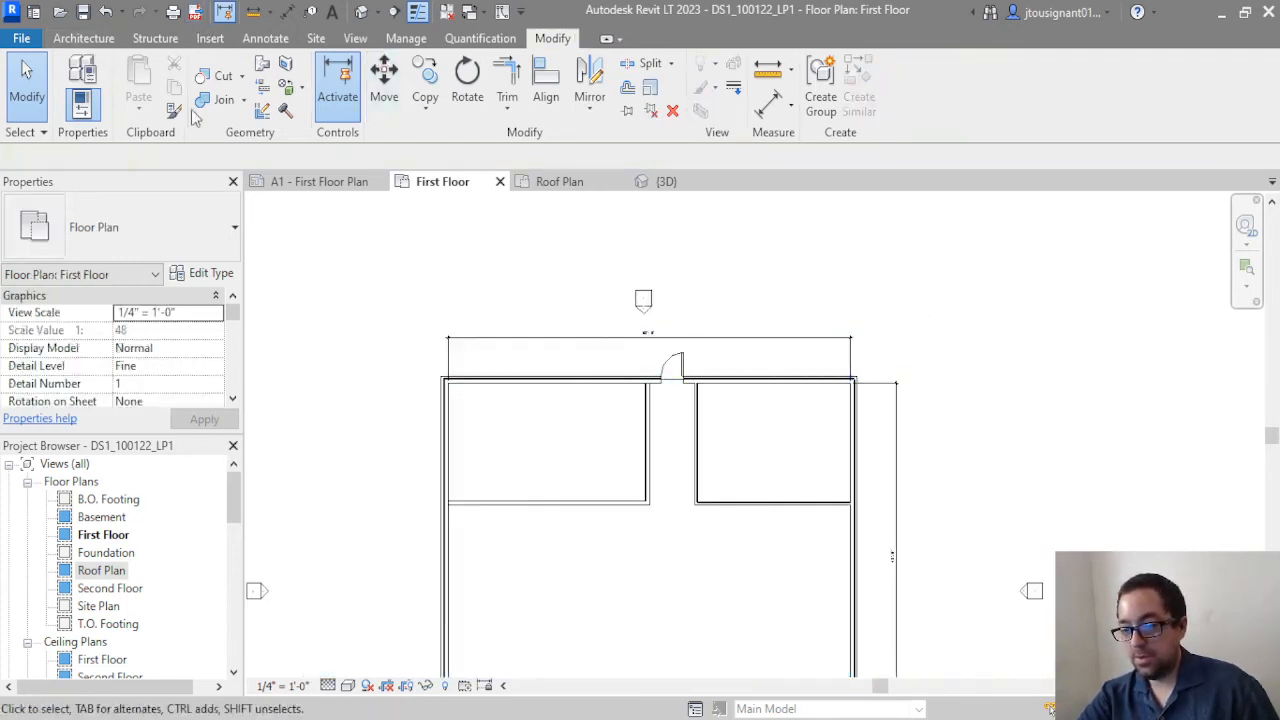
Draw a matching Interior 4 1/2" partition from the midpoint of the hallway's right partition across to the right exterior wall
click(697, 450)
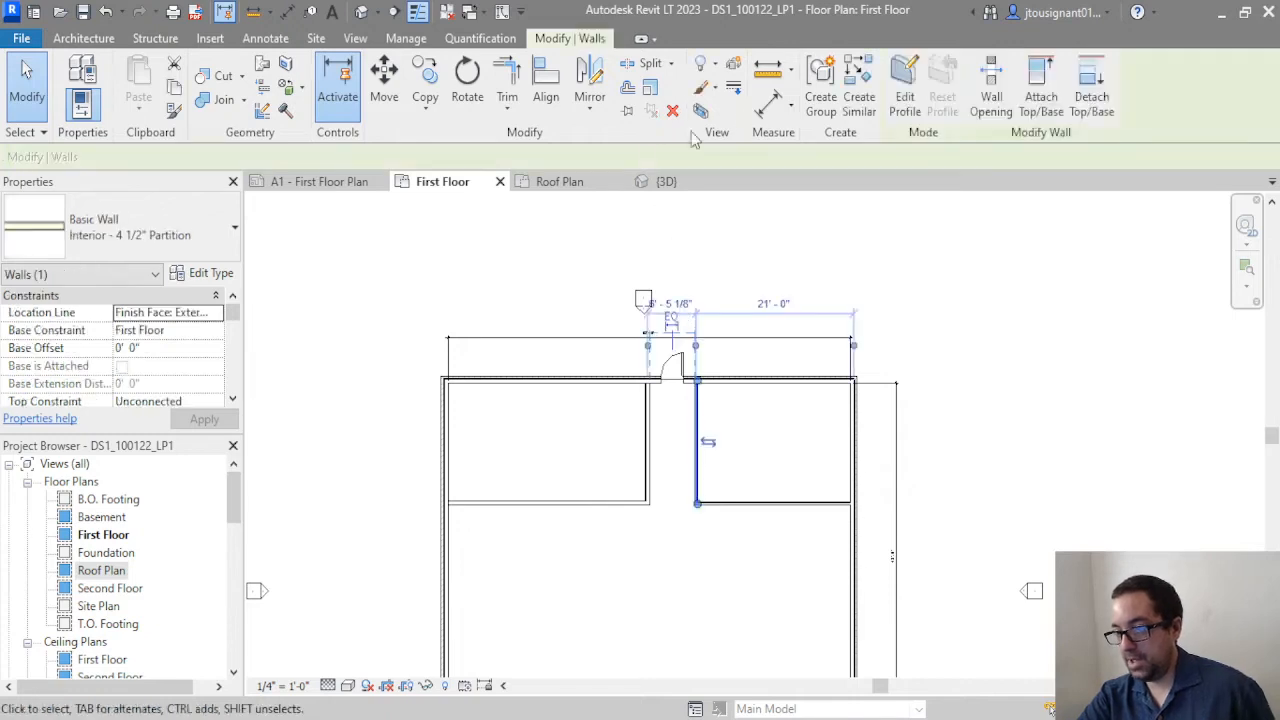
click(859, 100)
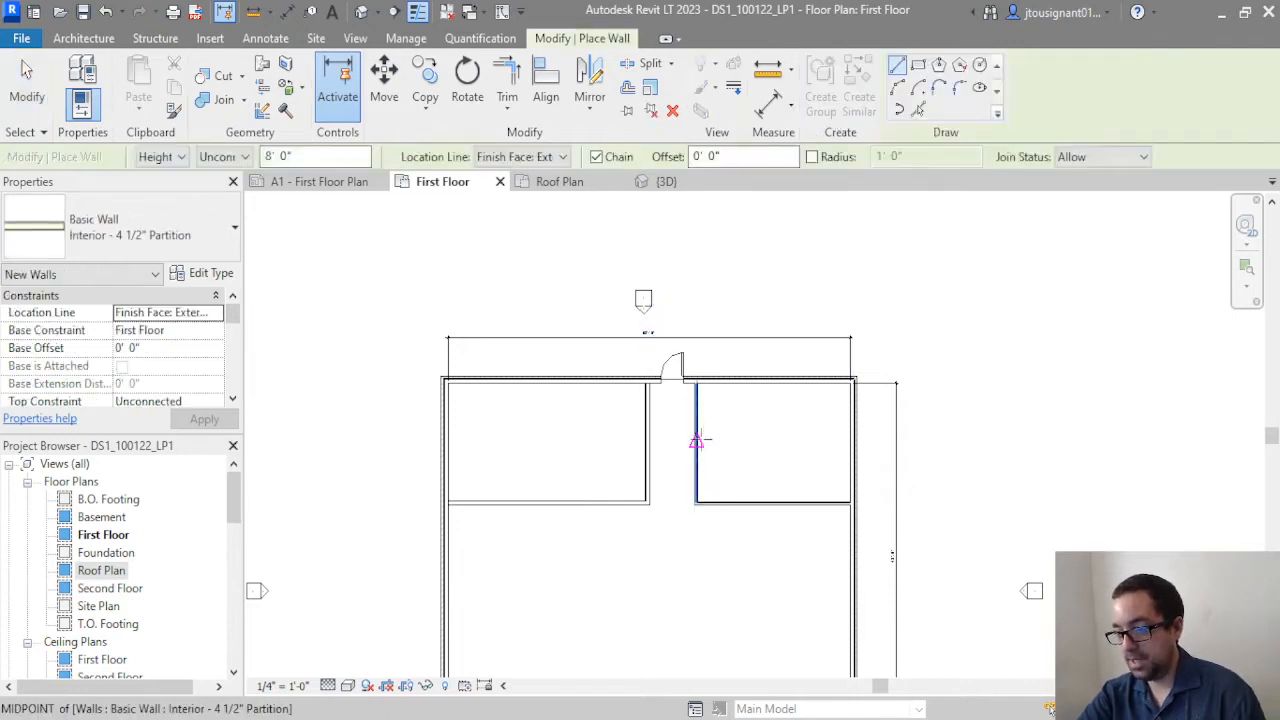
click(697, 440)
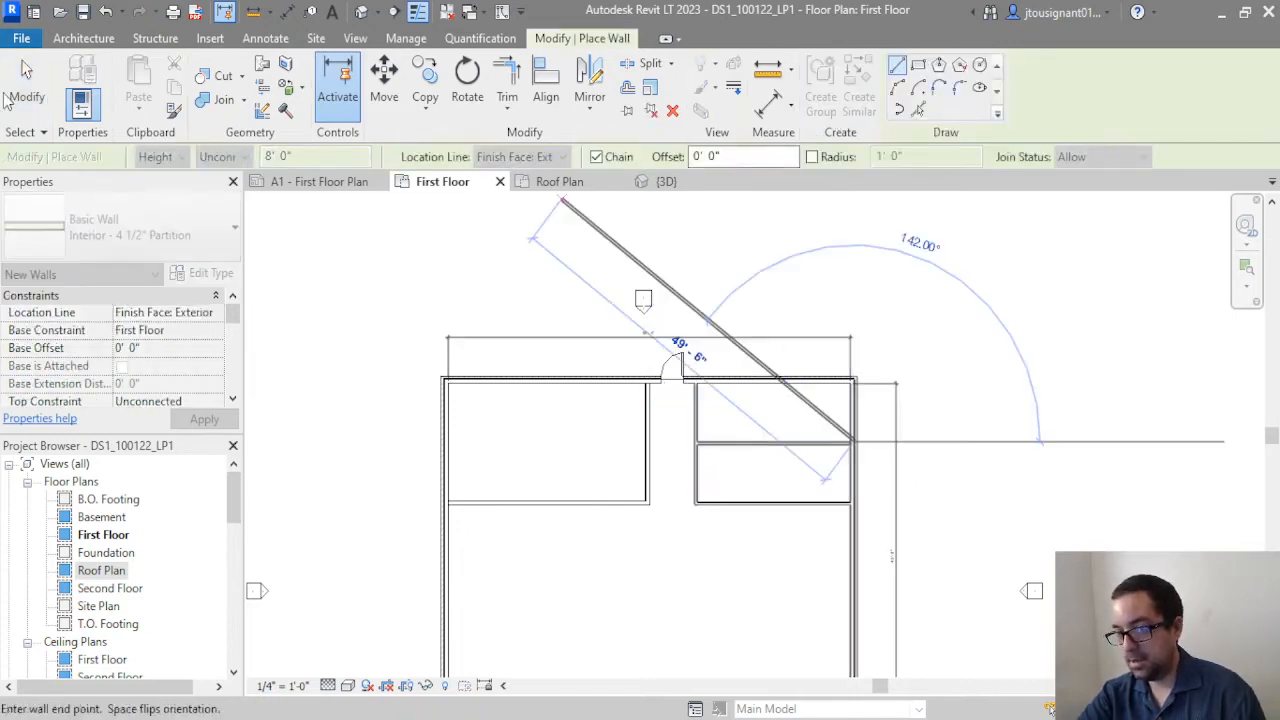
key(Escape)
key(Escape)
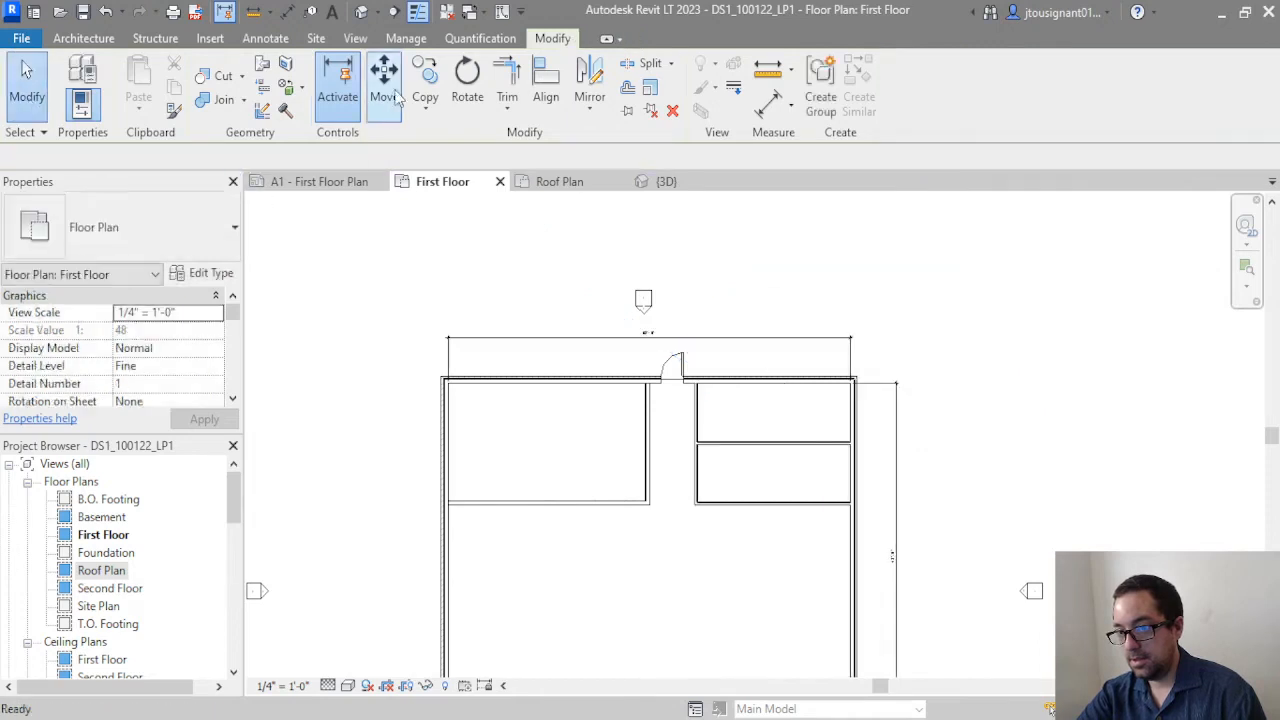
Place an aligned dimension string outside the right exterior wall, referencing the upper exterior wall's inner face, the new partition's centre and the lower partition
click(287, 12)
scroll(800, 415, up, 2)
scroll(672, 345, up, 2)
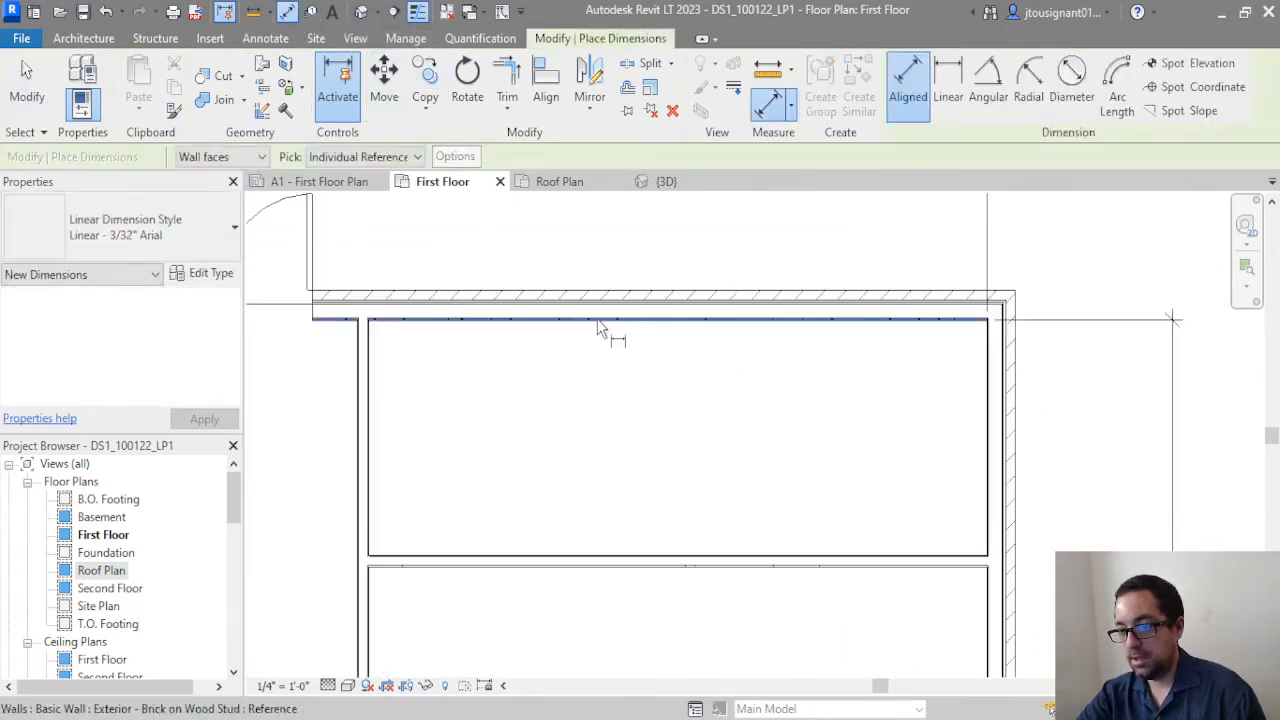
scroll(600, 330, up, 3)
click(547, 308)
scroll(560, 324, down, 2)
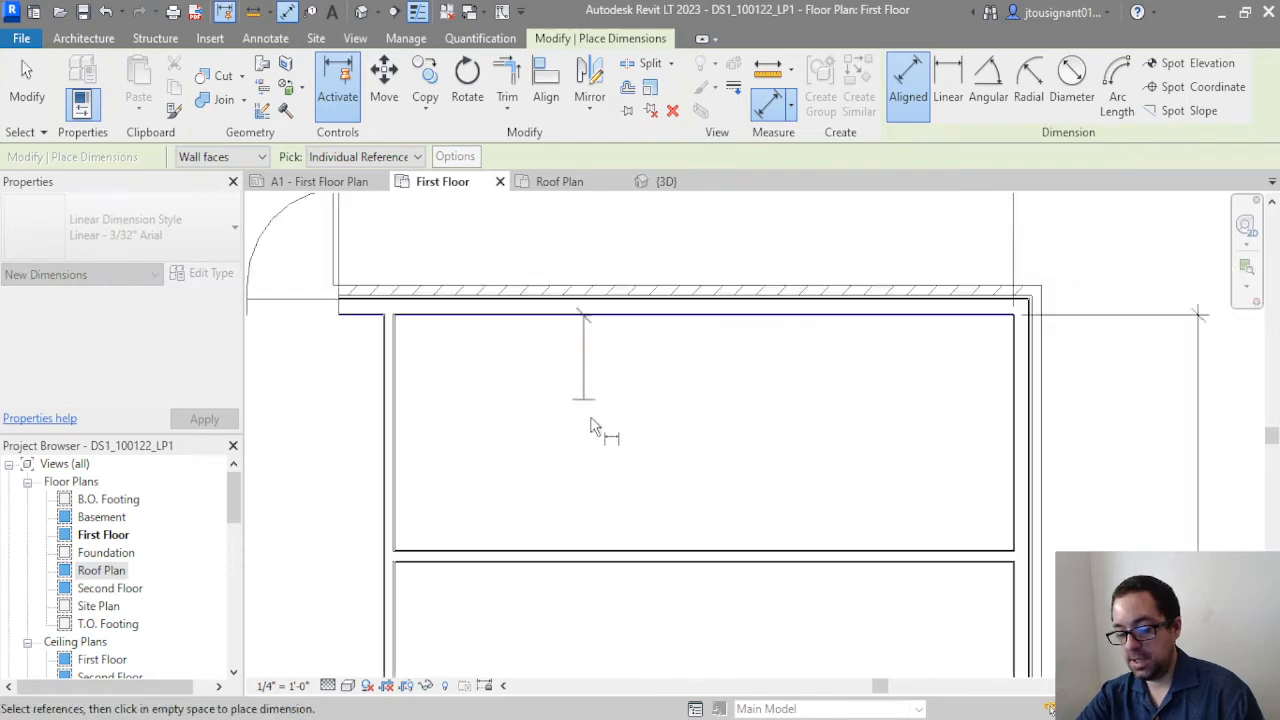
middle_drag(680, 655, 695, 585)
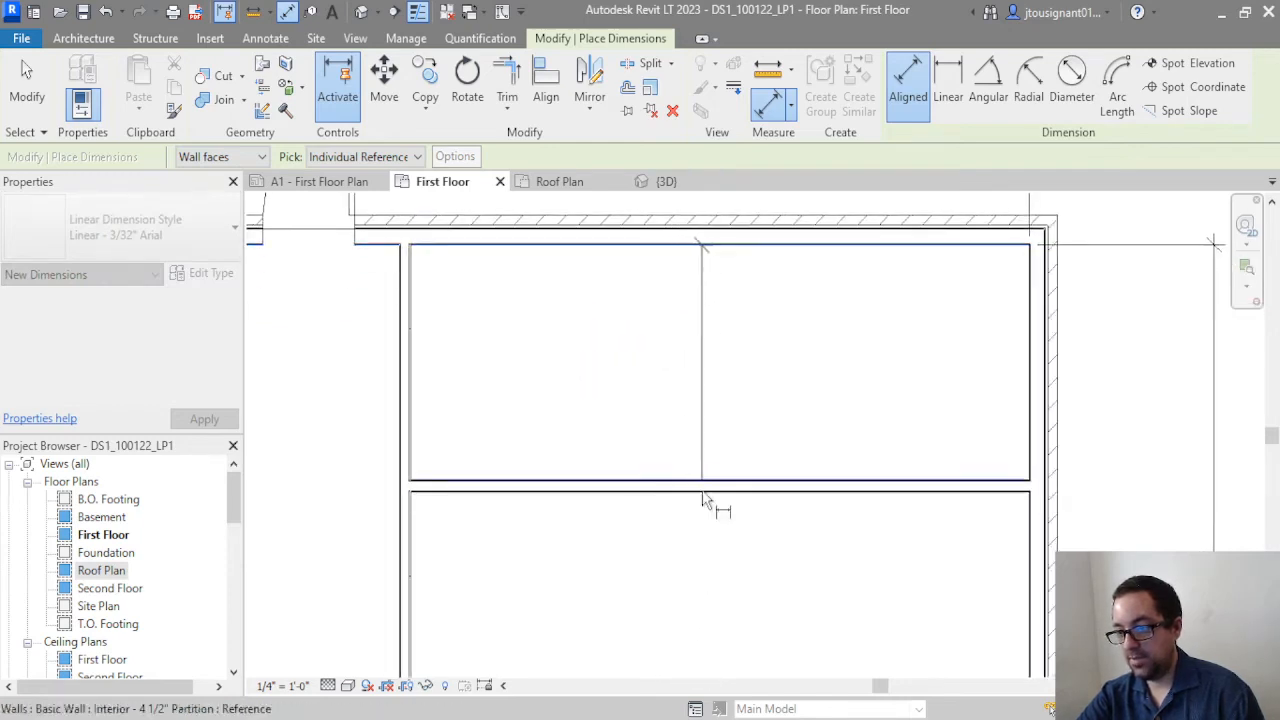
scroll(715, 480, up, 3)
click(718, 457)
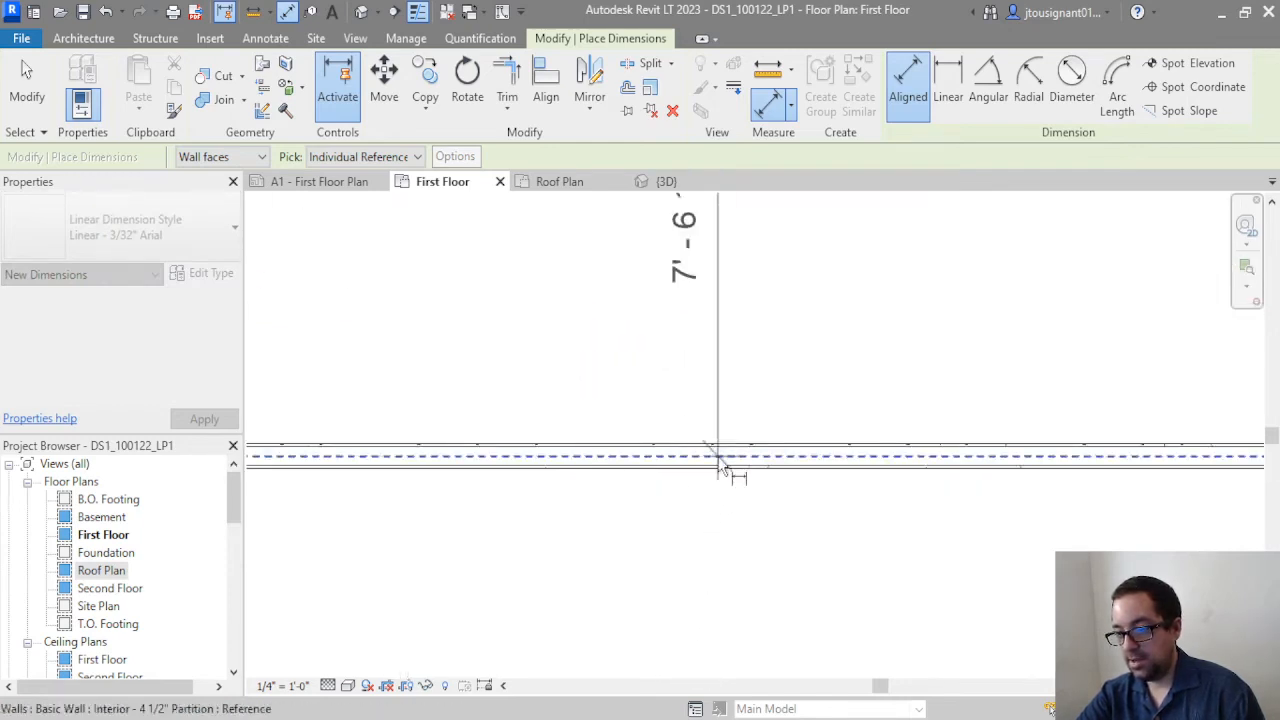
scroll(697, 468, down, 2)
middle_drag(680, 577, 695, 340)
scroll(670, 510, up, 3)
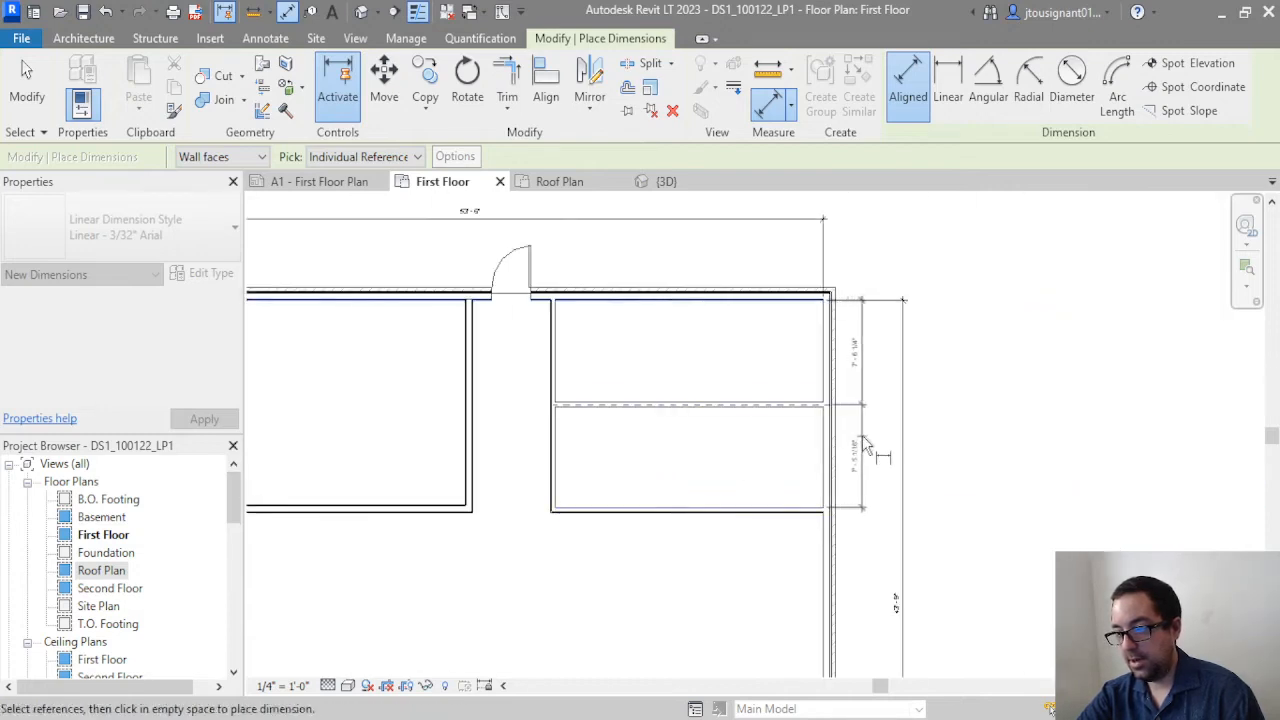
click(866, 440)
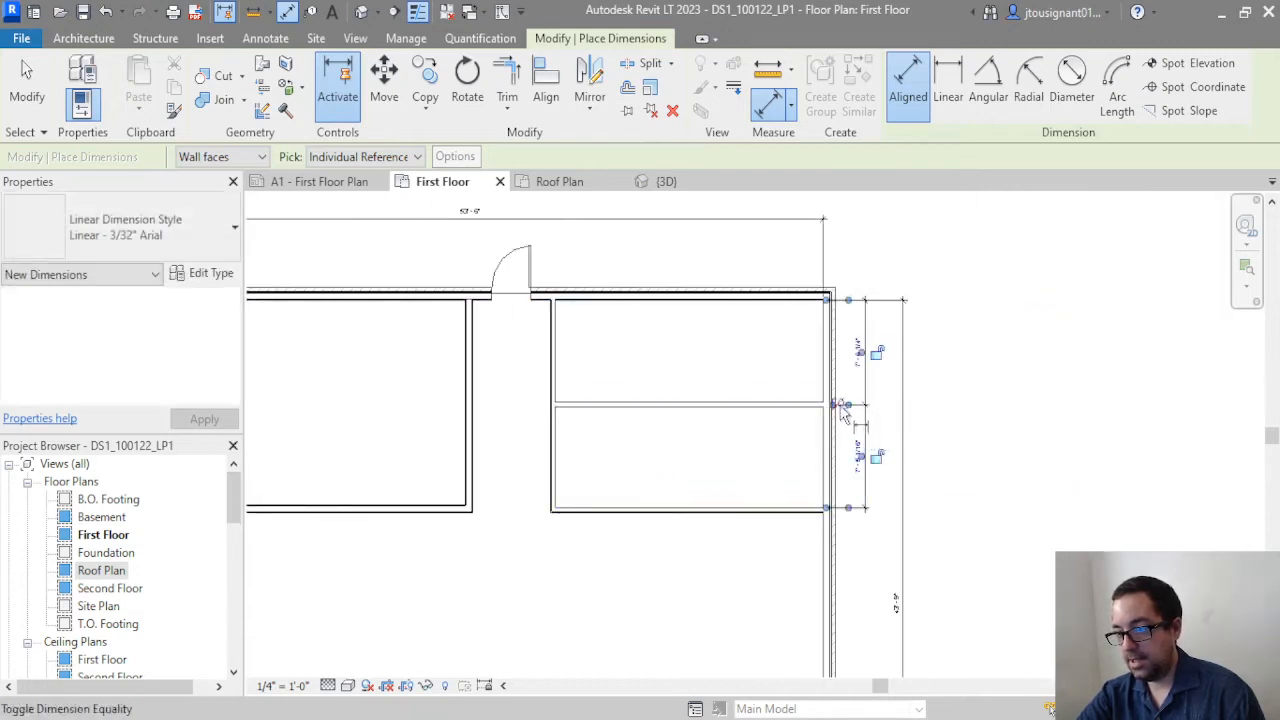
Apply the equality constraint to the dimension string so the new partition divides the right-hand room evenly
click(840, 407)
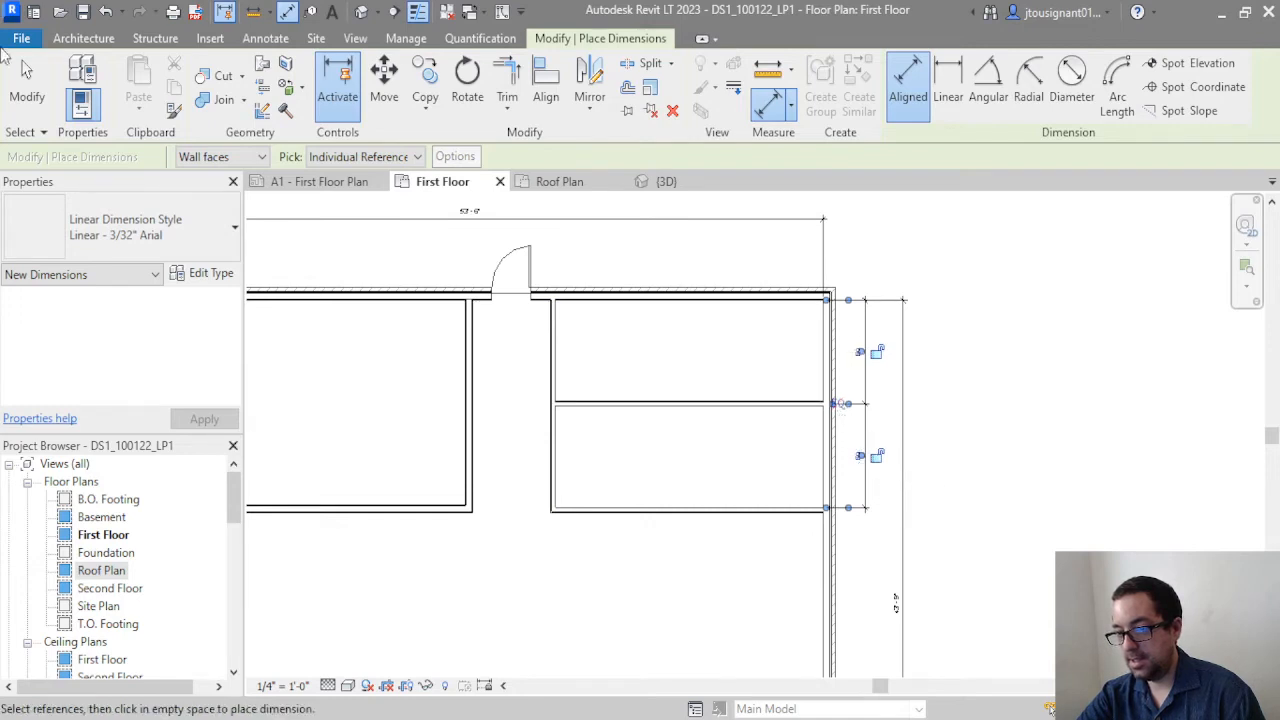
click(27, 80)
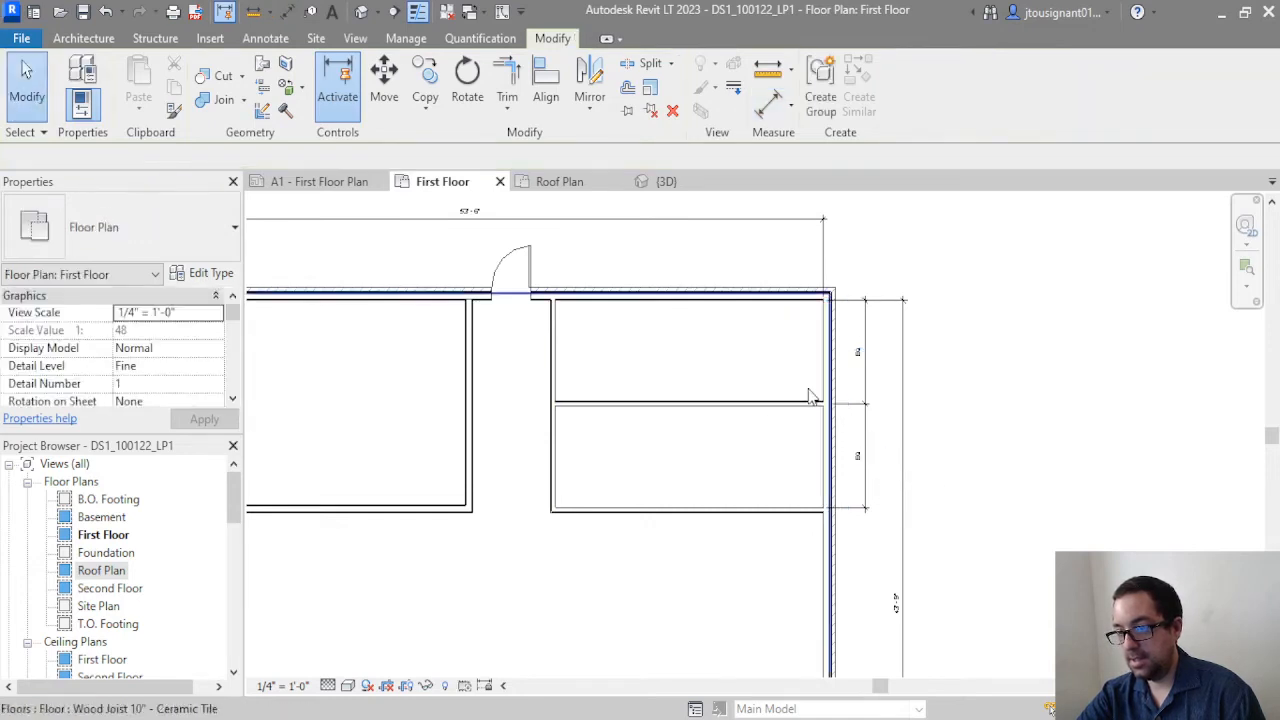
click(866, 406)
click(925, 343)
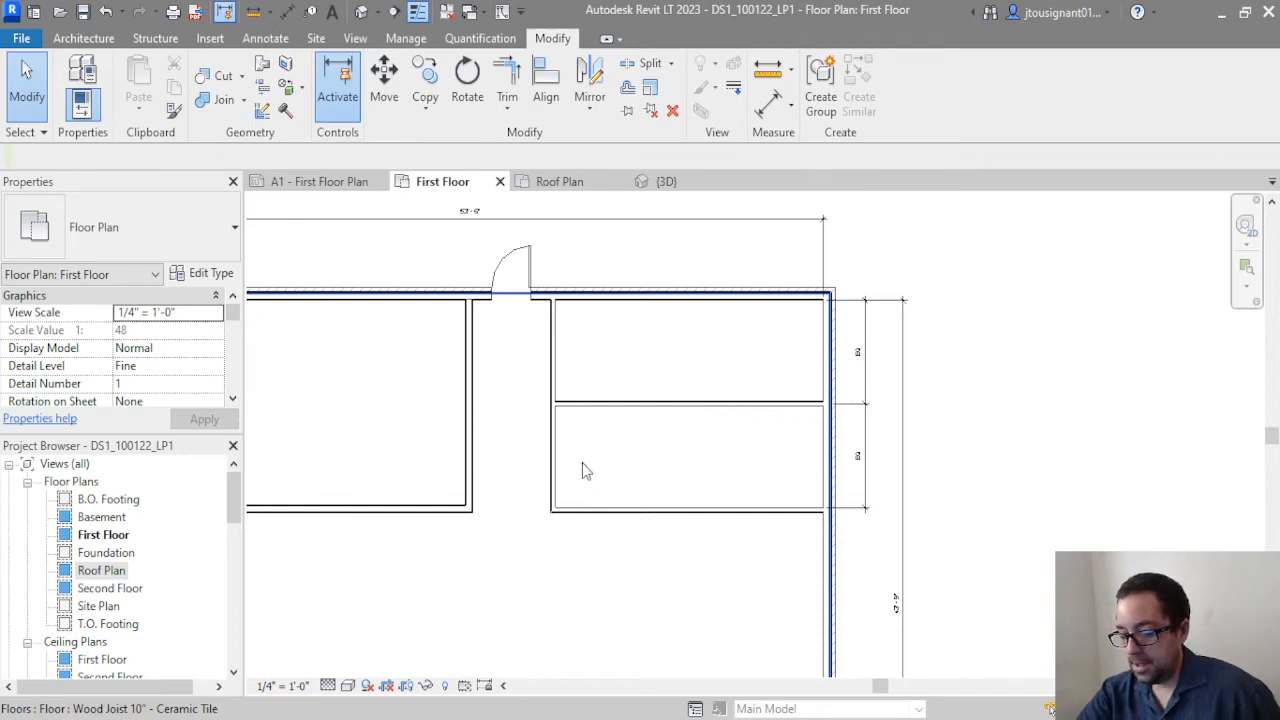
middle_drag(569, 460, 820, 431)
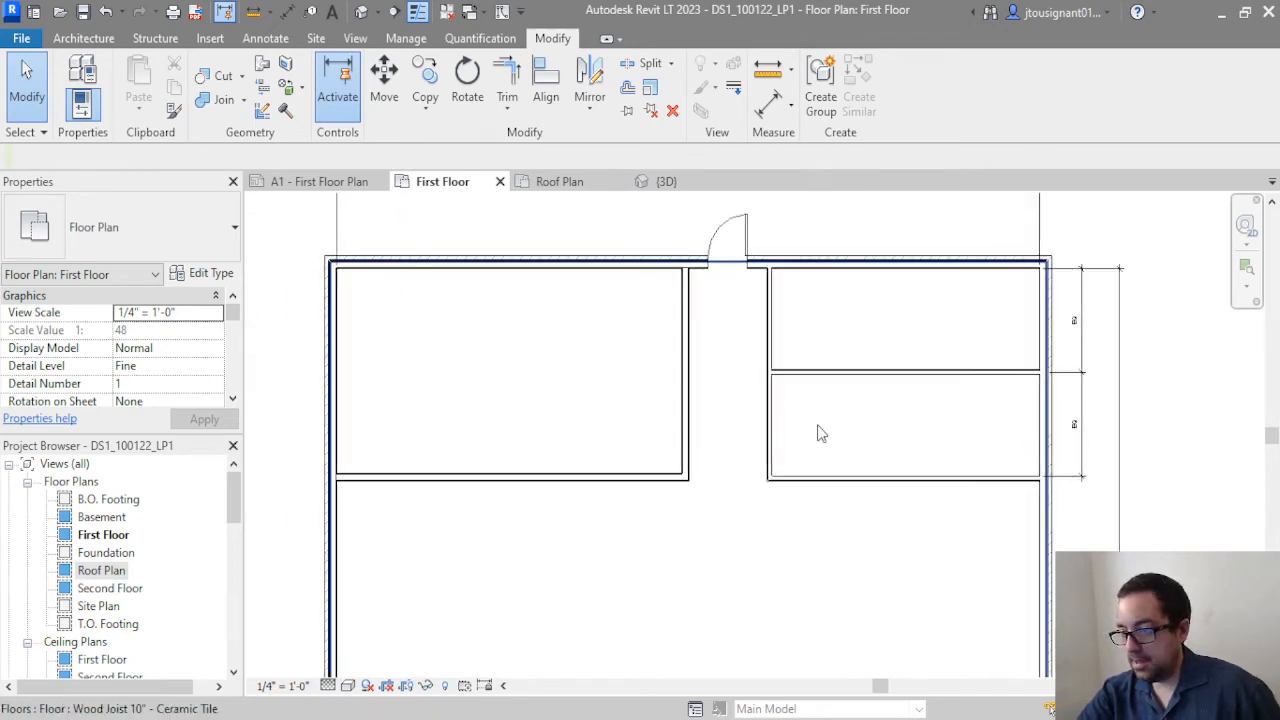
click(737, 227)
click(859, 90)
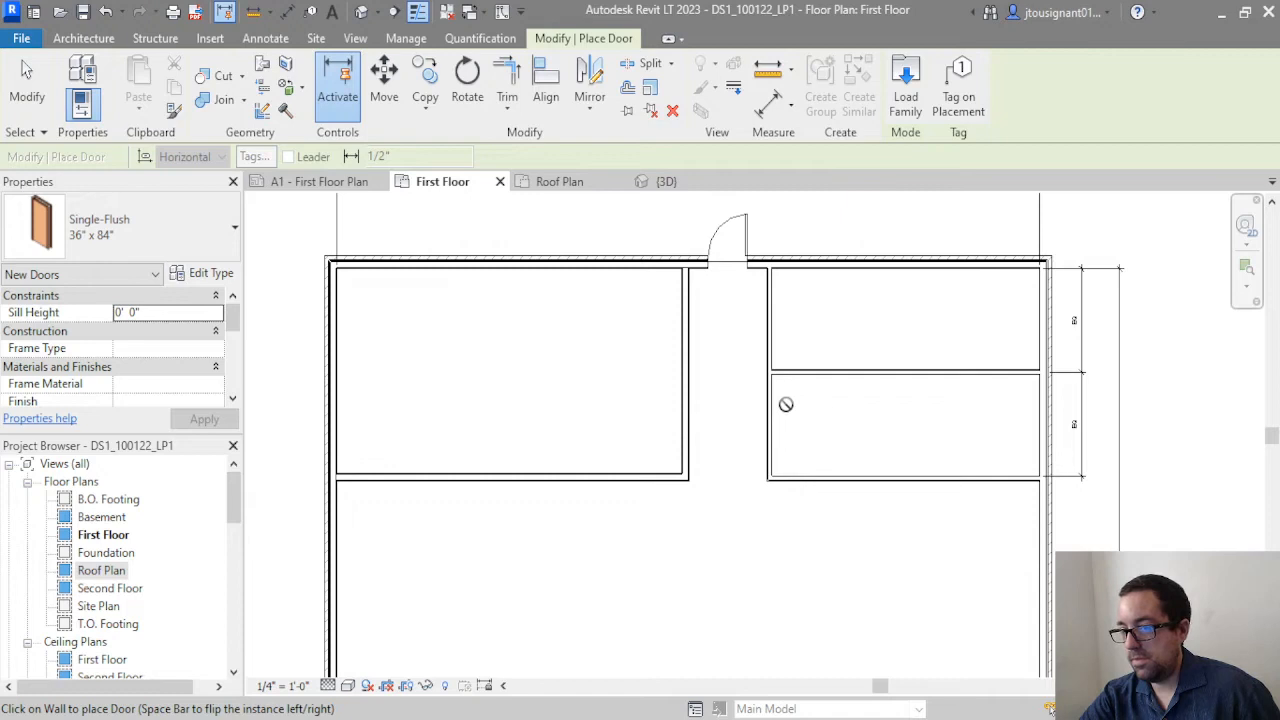
click(26, 80)
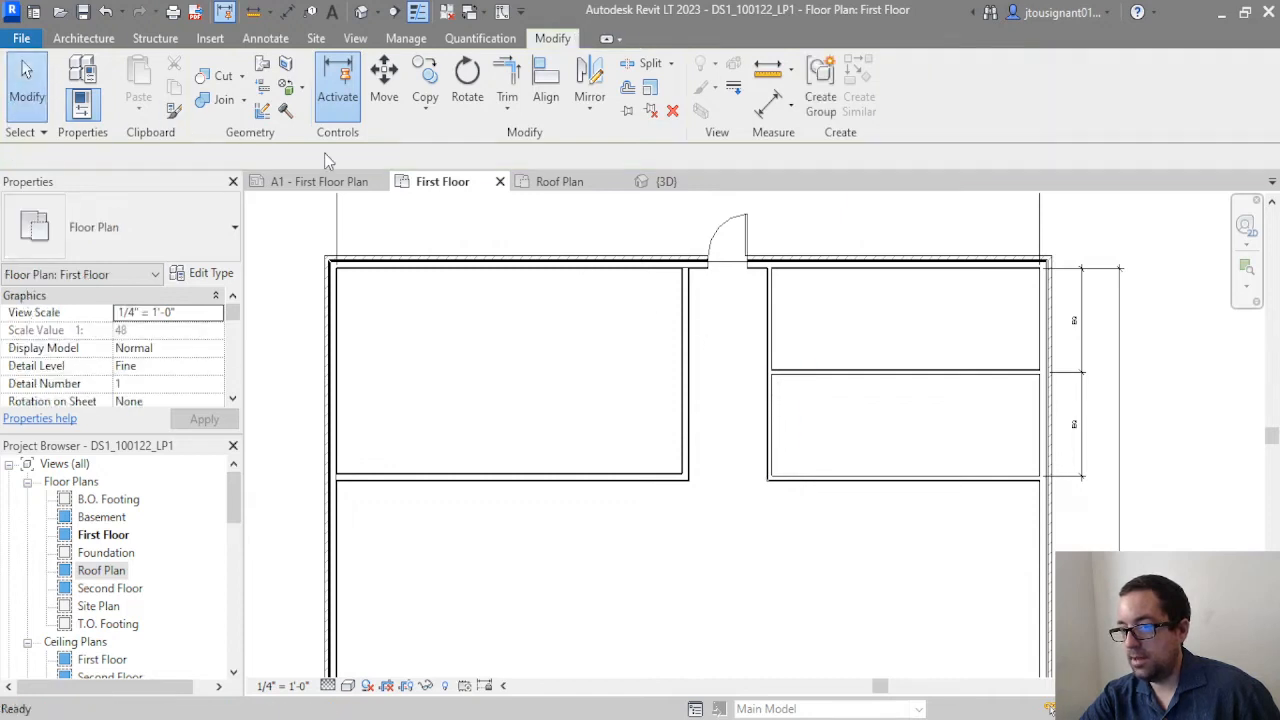
Split the hallway's right partition where the new dividing partition meets it
click(777, 312)
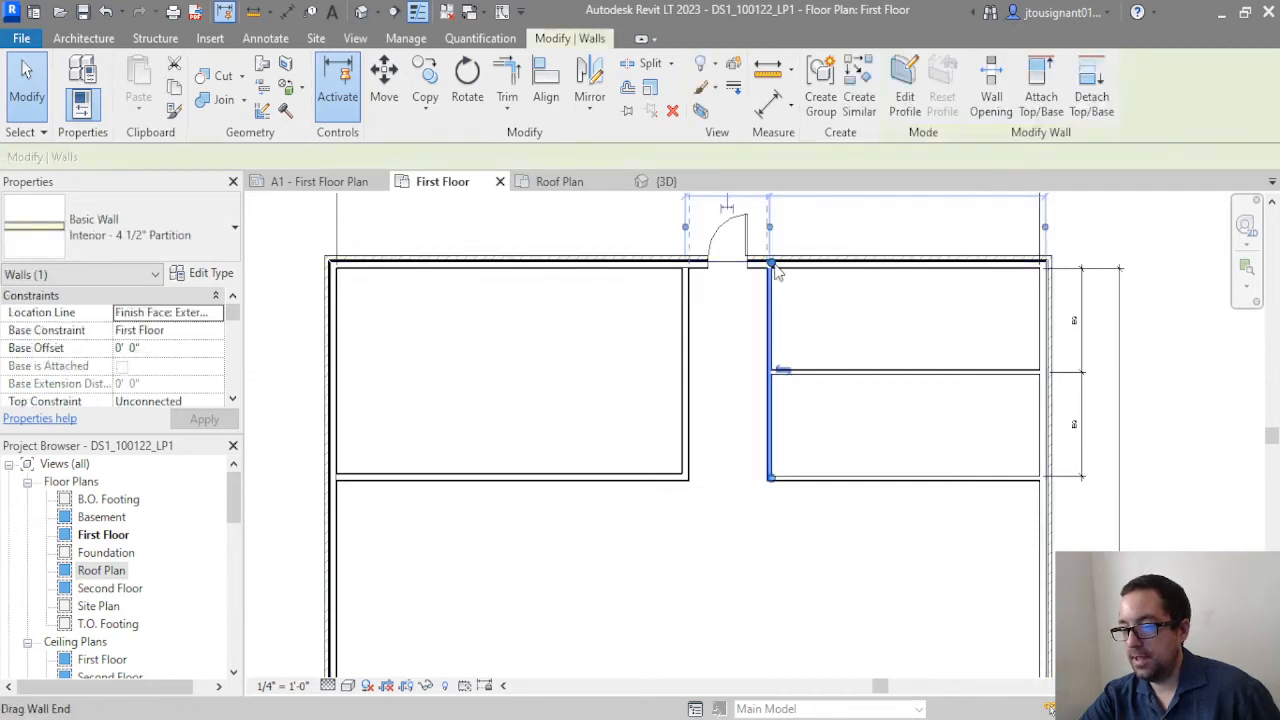
mouse_move(774, 264)
mouse_down()
mouse_move(773, 284)
mouse_move(776, 267)
mouse_up()
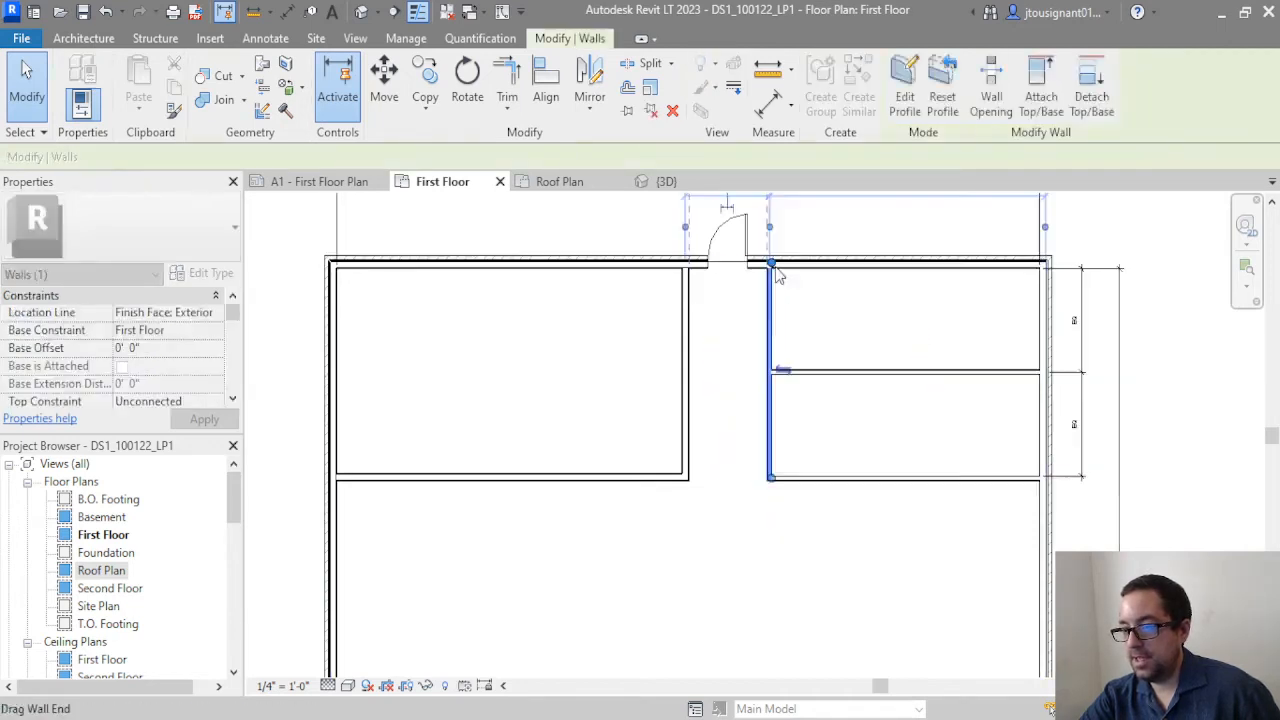
key(s)
key(l)
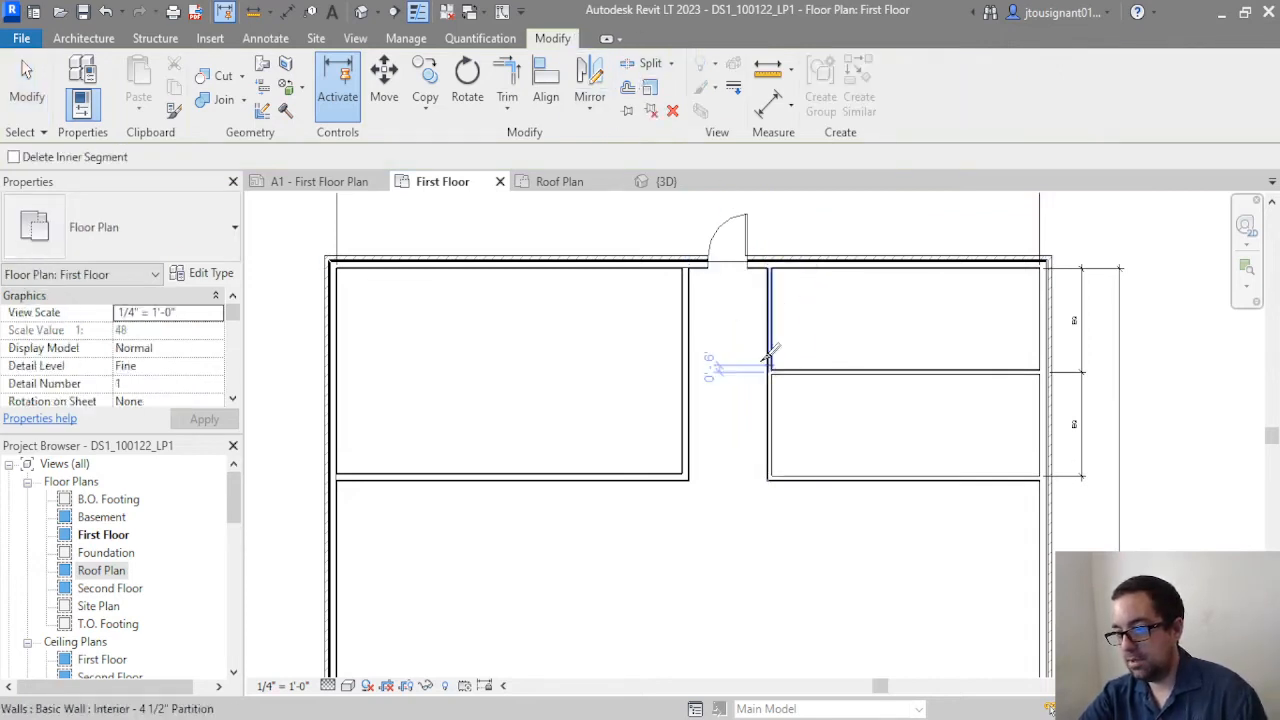
click(27, 75)
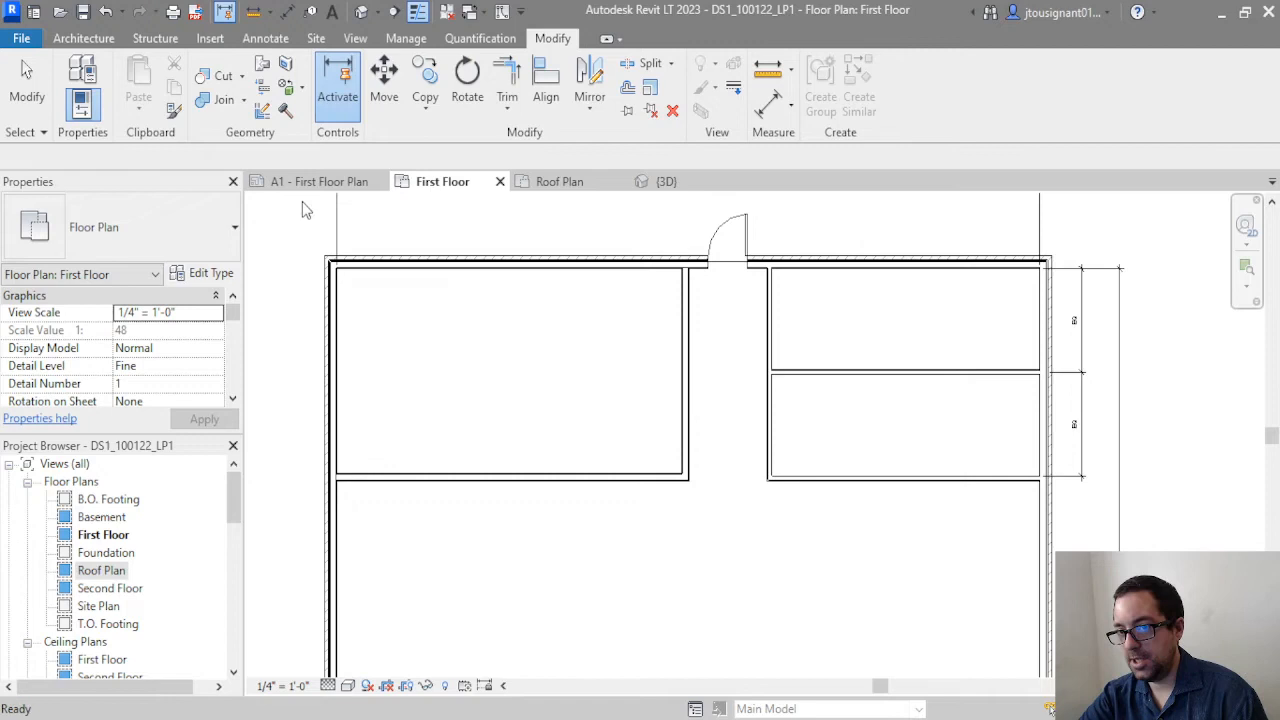
Pull back the facing ends of both split wall pieces to leave openings above and below the dividing partition
click(770, 338)
drag(770, 373, 771, 402)
click(770, 406)
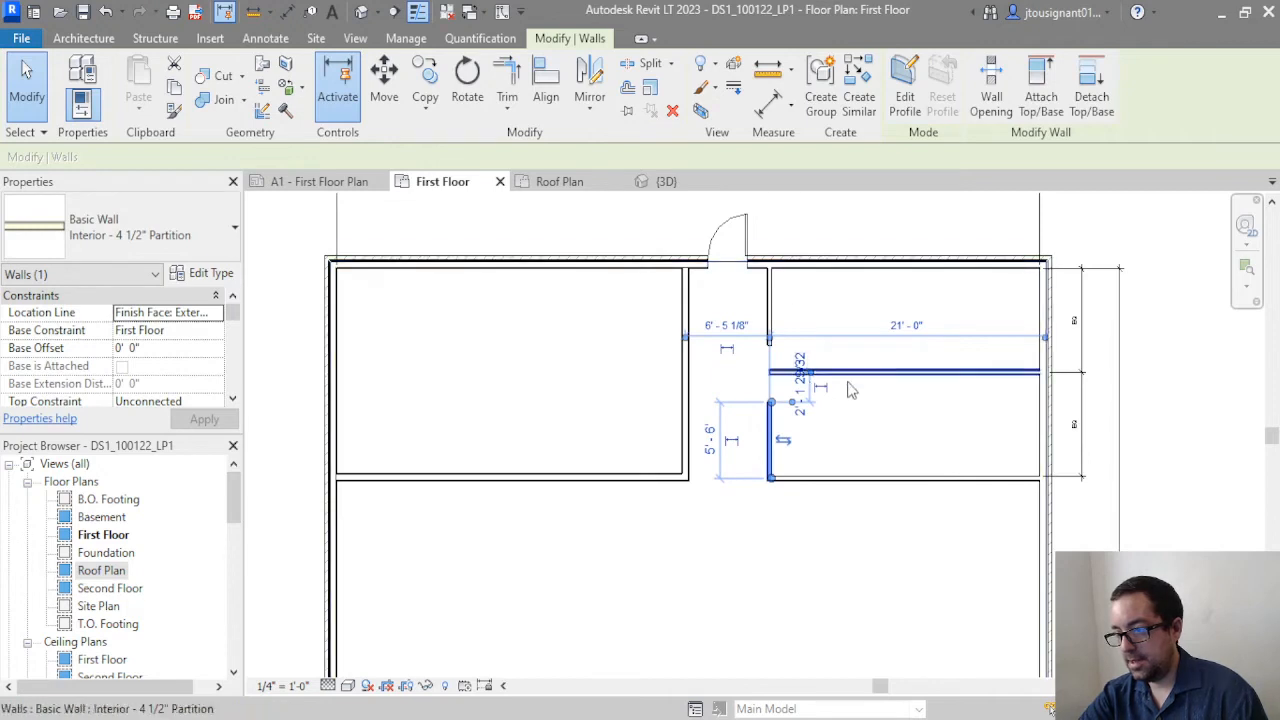
scroll(793, 410, up, 3)
drag(757, 400, 756, 421)
Place an aligned dimension from the dividing partition's lower face to the end of the lower hallway wall piece
click(287, 12)
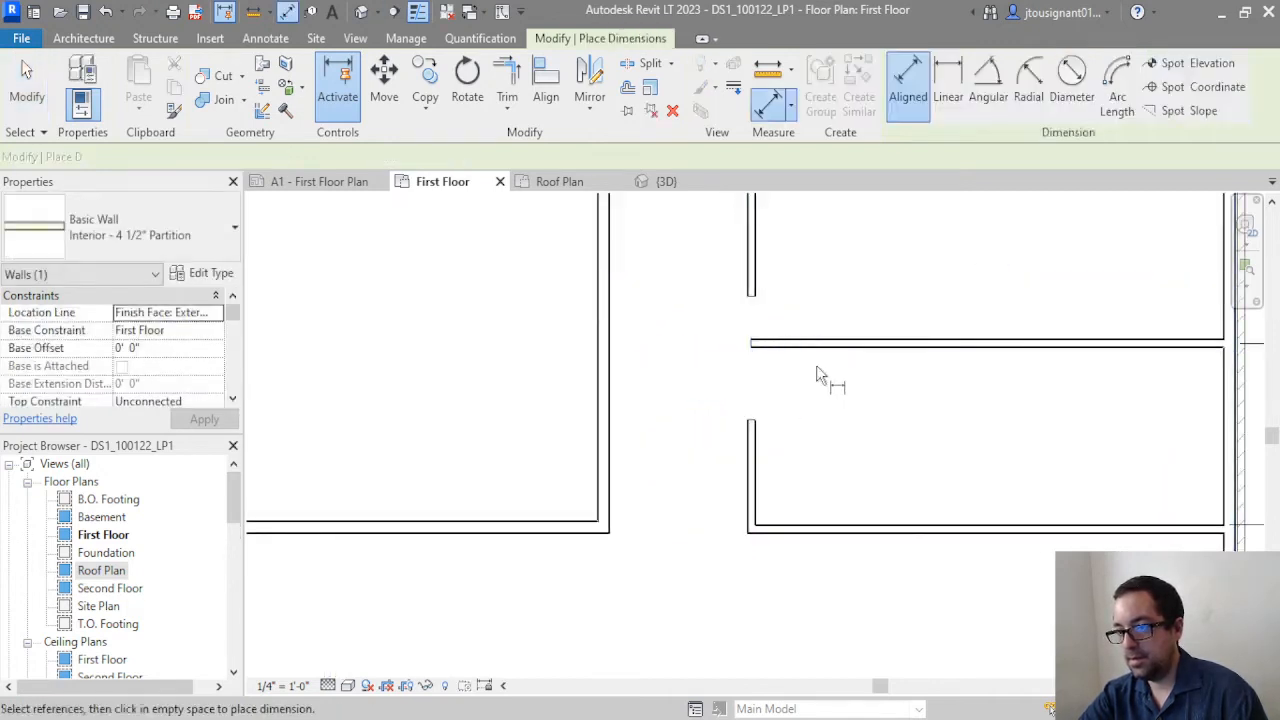
scroll(790, 363, up, 5)
click(760, 350)
scroll(757, 351, down, 4)
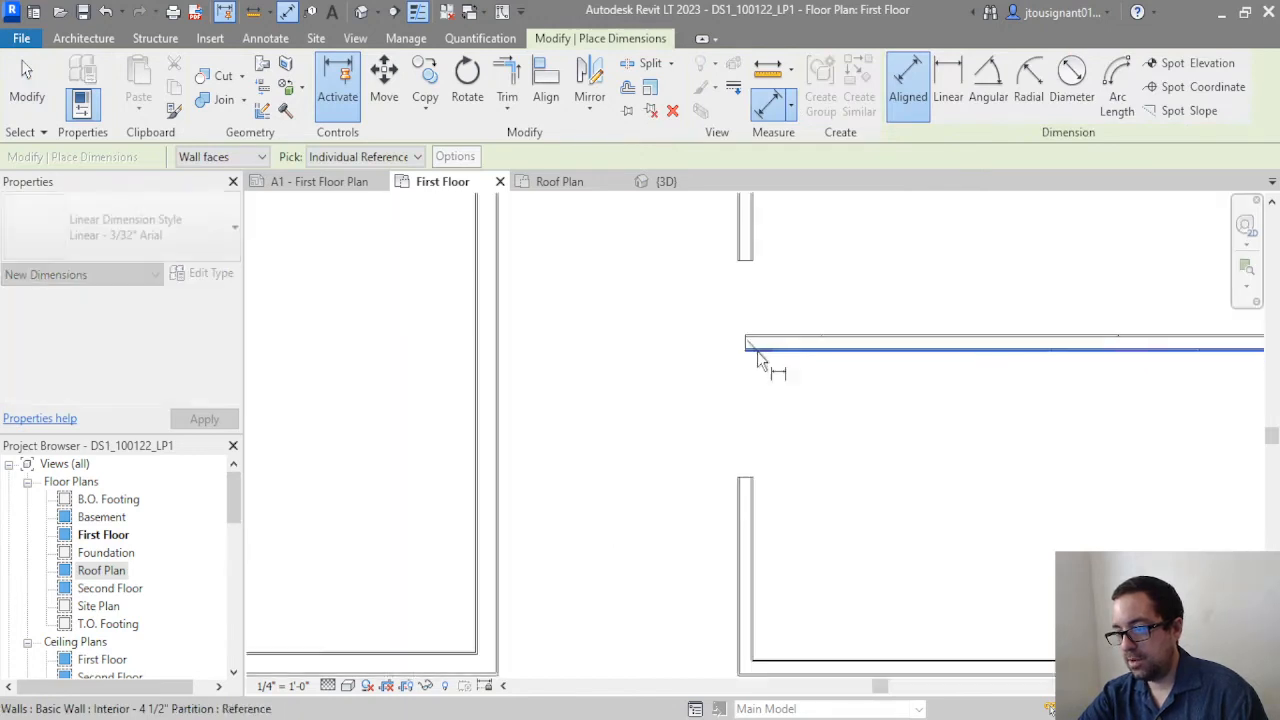
scroll(750, 435, up, 3)
scroll(755, 421, down, 3)
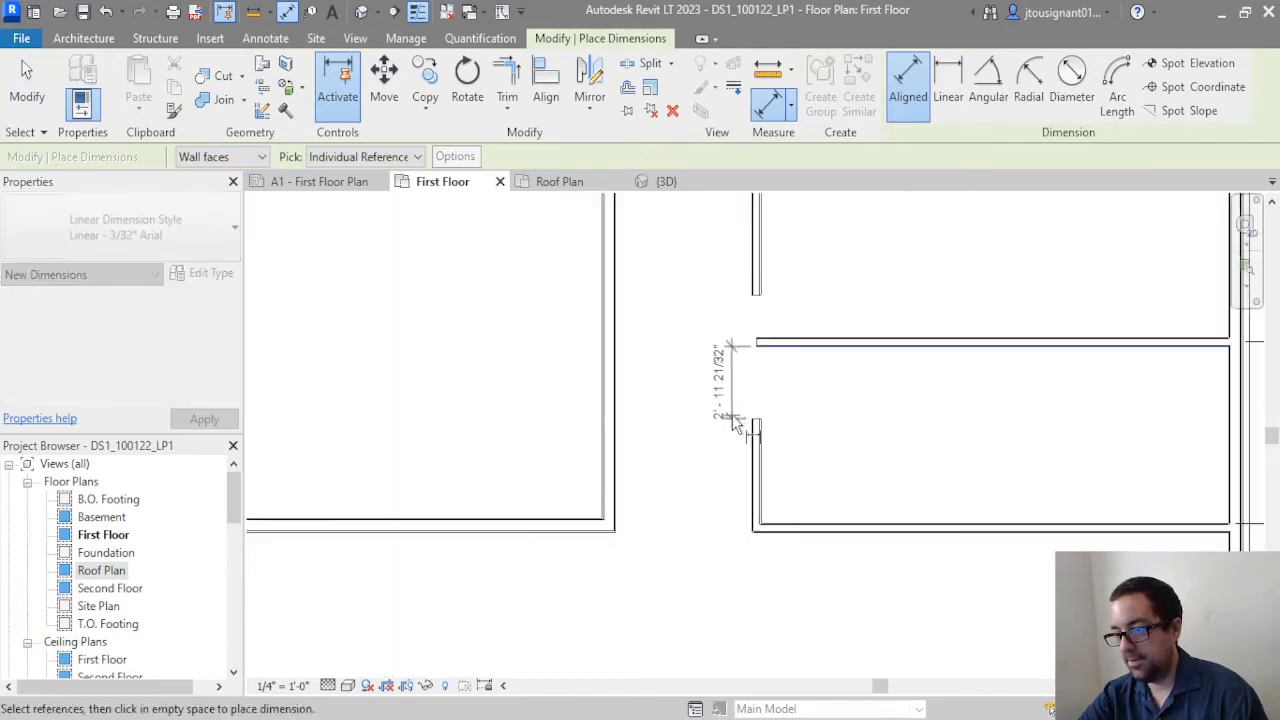
click(716, 402)
Place an aligned dimension from the dividing partition's upper face to the end of the upper hallway wall piece
scroll(756, 290, up, 3)
scroll(789, 386, up, 3)
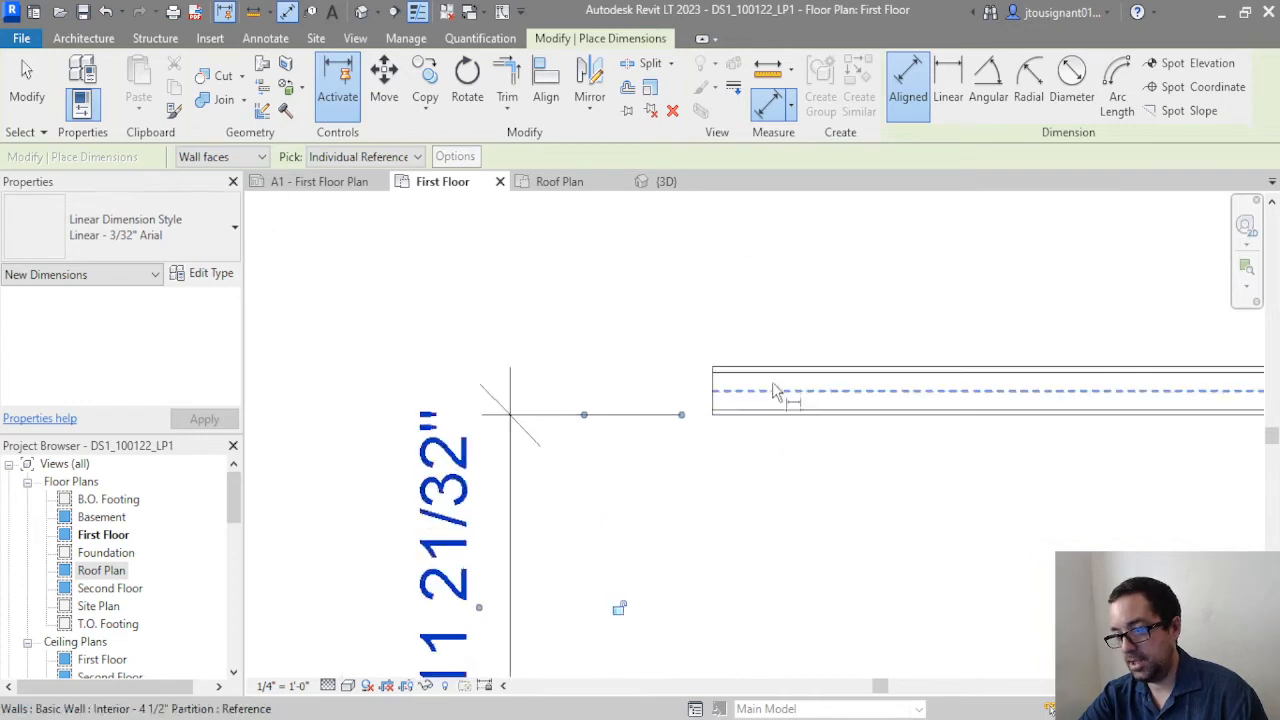
click(789, 380)
scroll(757, 409, down, 3)
click(740, 308)
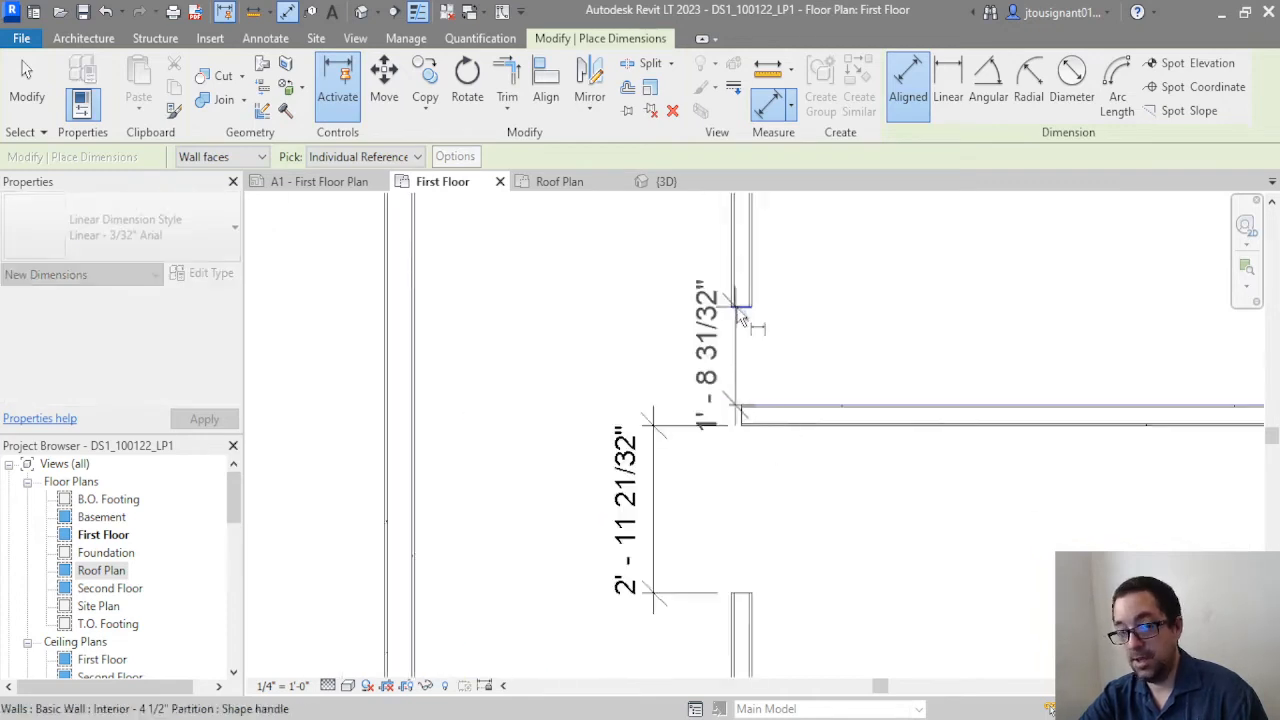
scroll(722, 340, down, 2)
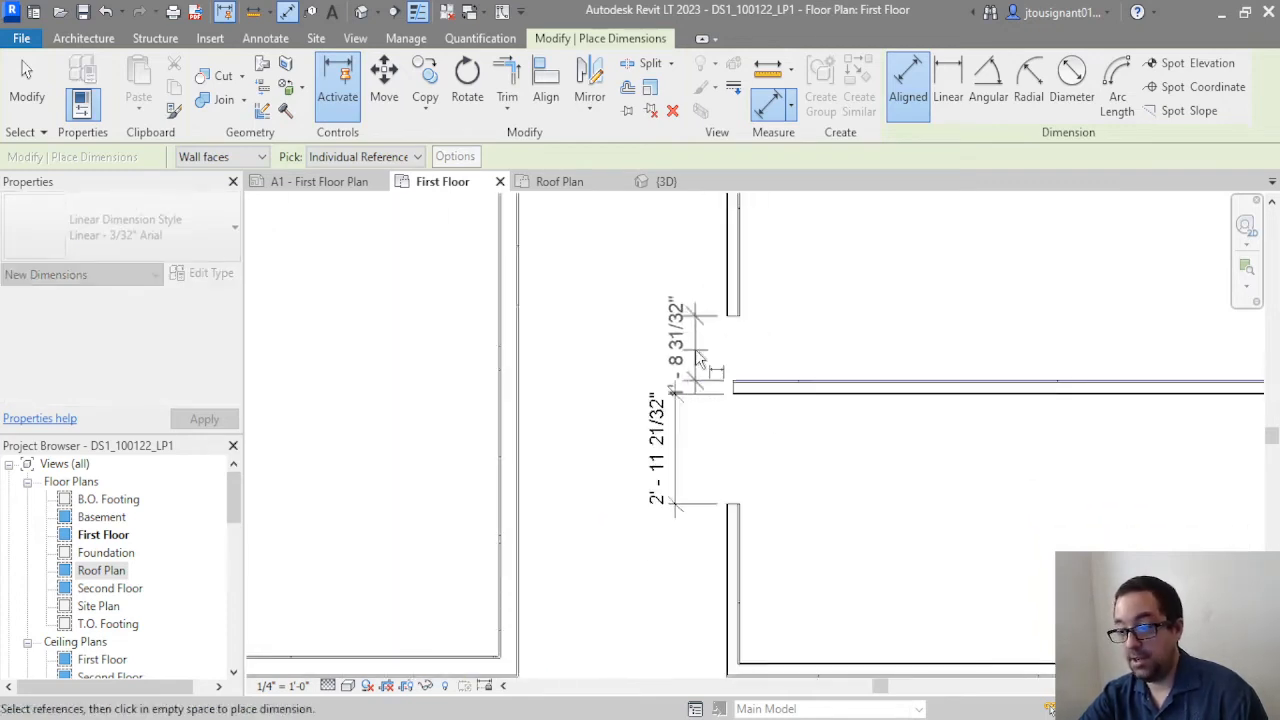
click(680, 285)
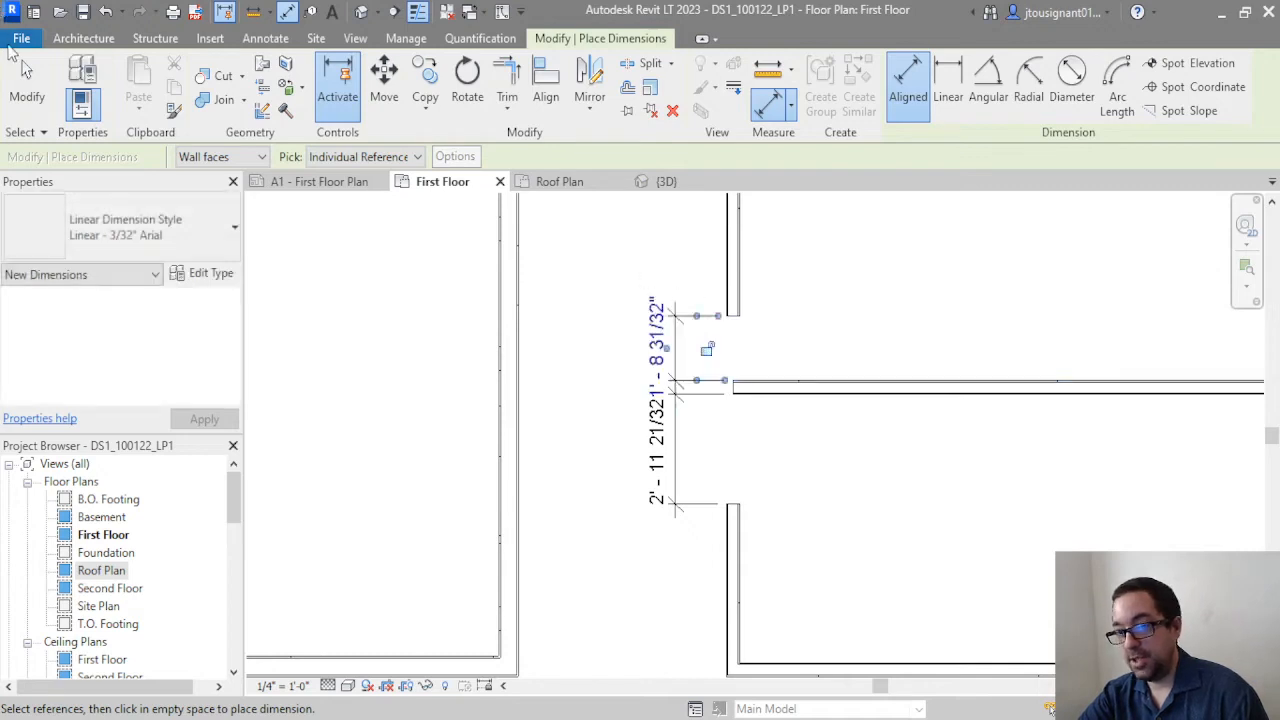
key(Escape)
key(Escape)
Set the lower opening to 3' by adjusting the lower hallway wall piece through its dimension
scroll(640, 320, down, 2)
scroll(728, 420, up, 2)
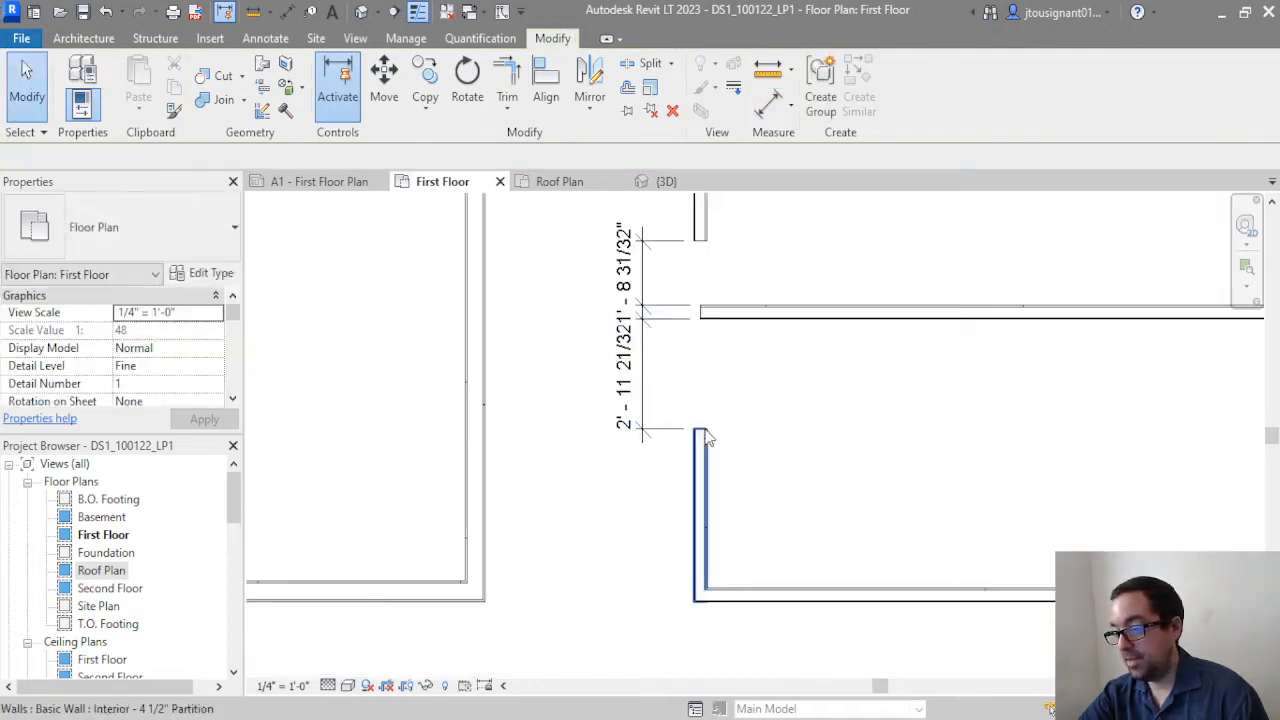
click(703, 473)
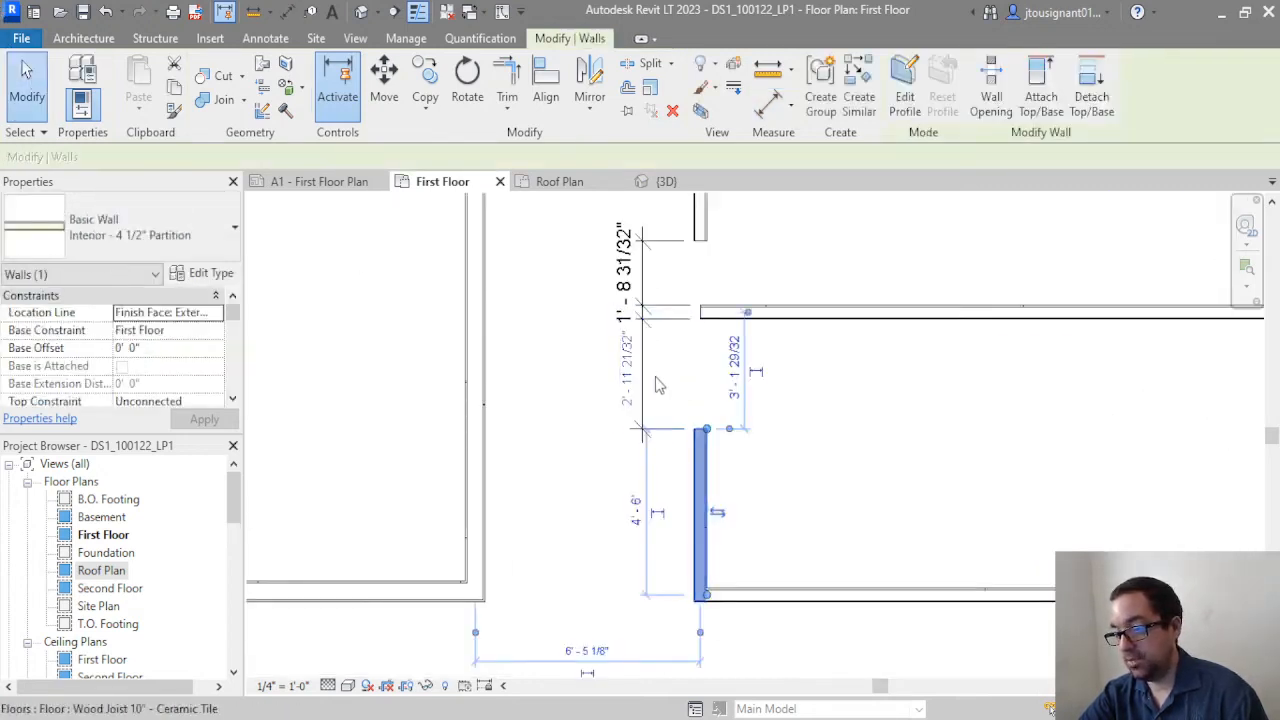
click(628, 372)
text(3)
key(Return)
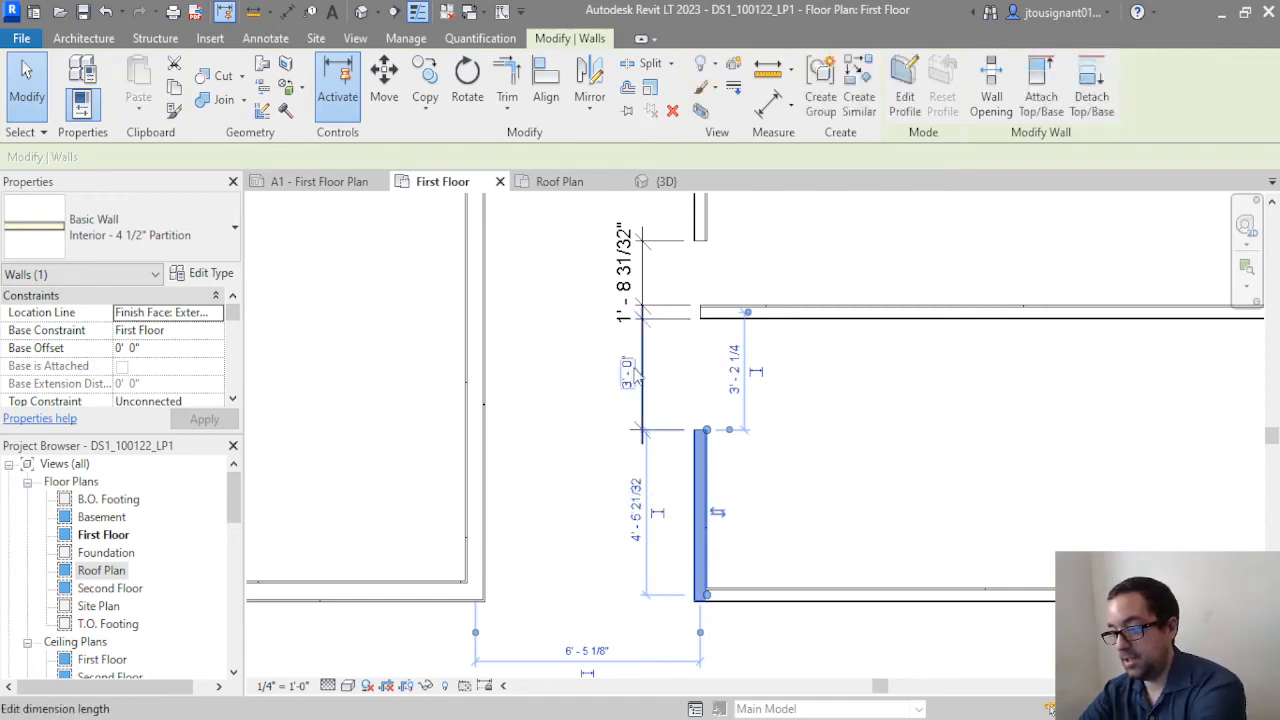
Set the opening above the dividing partition to 3' by adjusting the upper hallway wall piece through its dimension
scroll(688, 395, down, 2)
scroll(697, 288, up, 5)
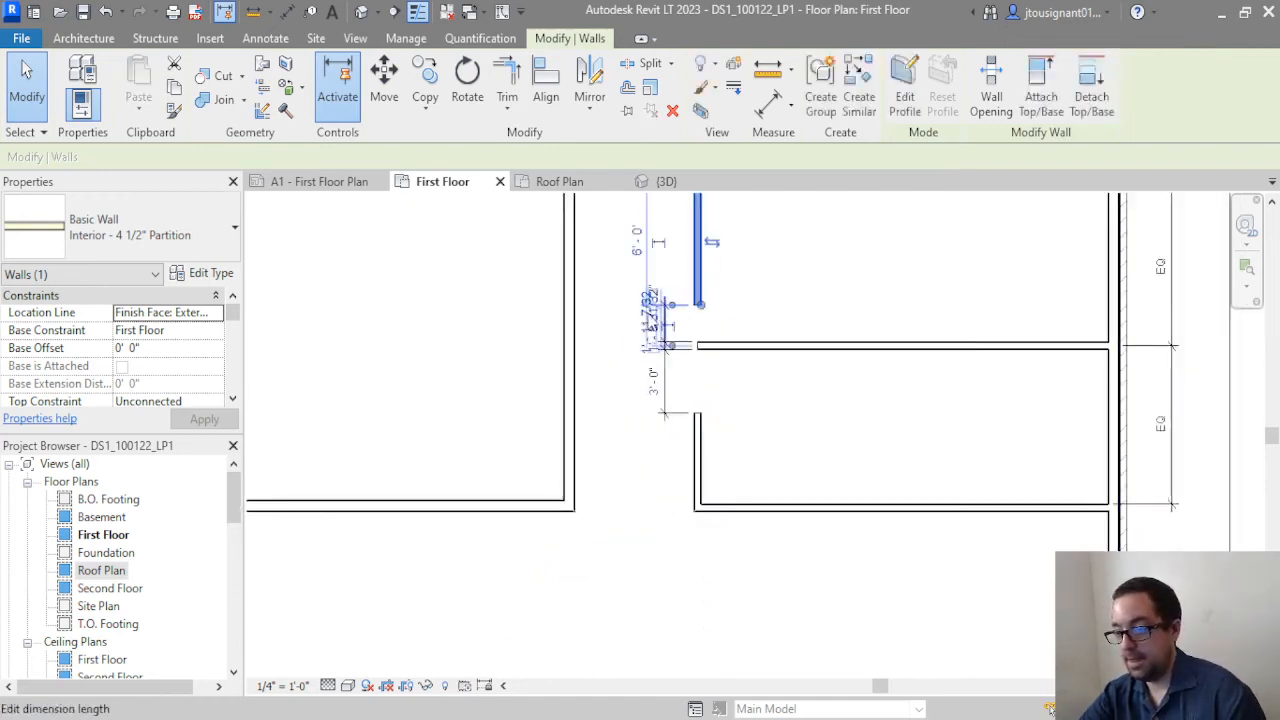
click(725, 358)
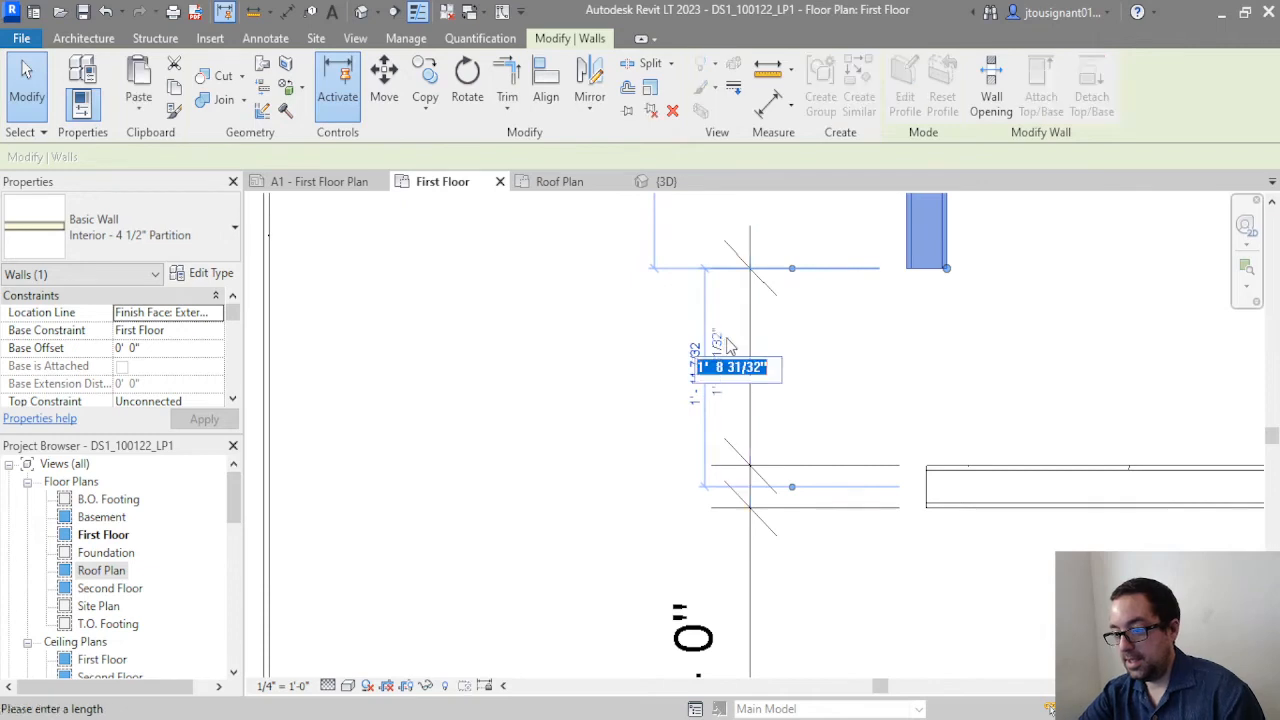
text(3)
key(Return)
scroll(726, 345, down, 5)
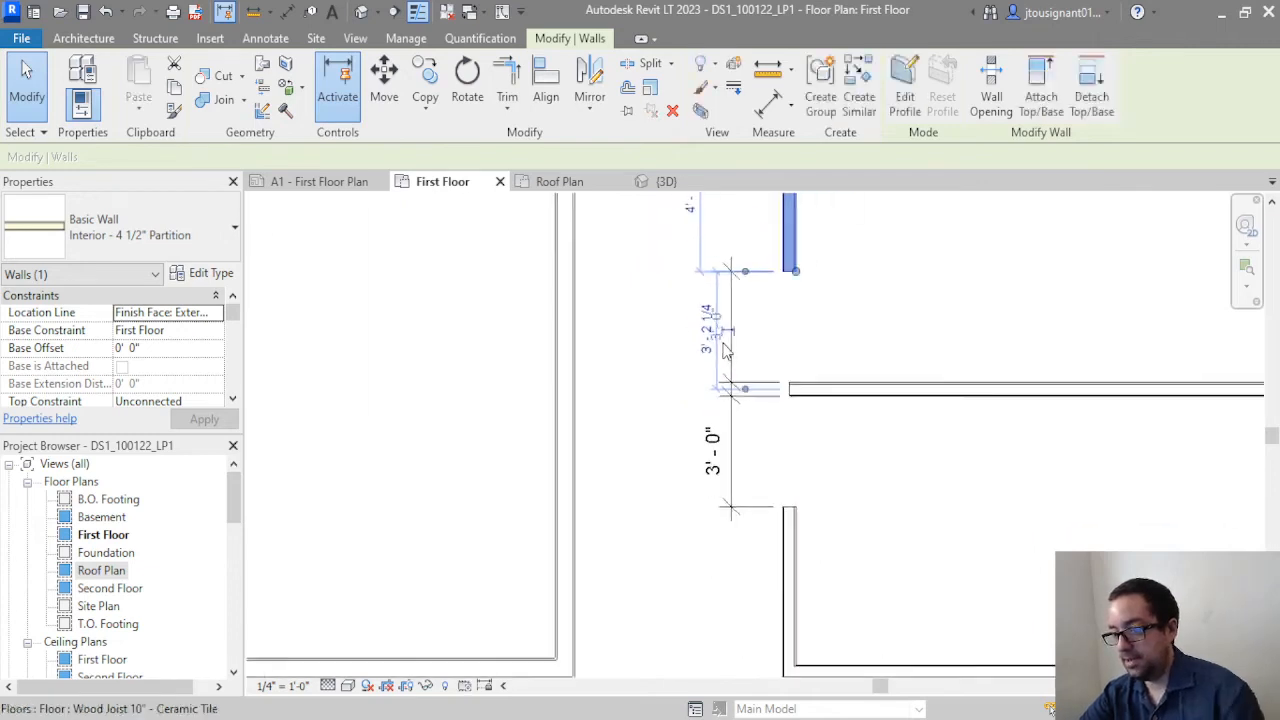
middle_drag(880, 341, 790, 356)
click(776, 352)
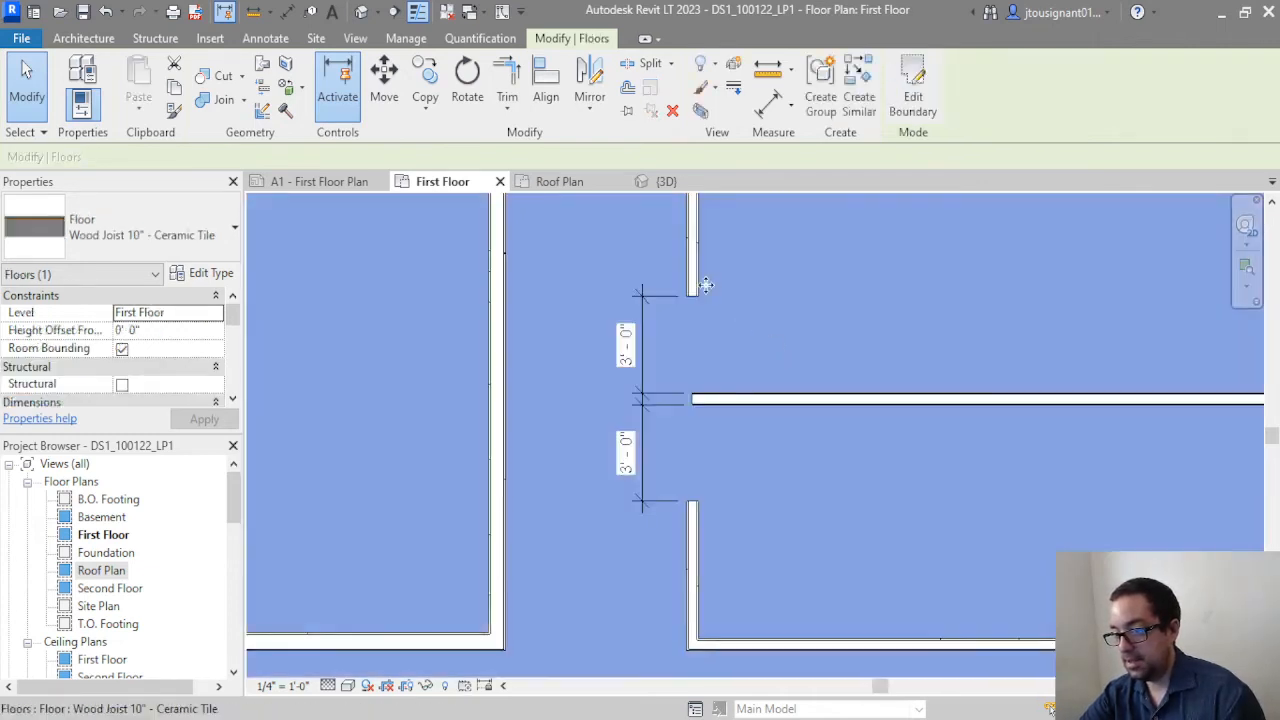
key(Escape)
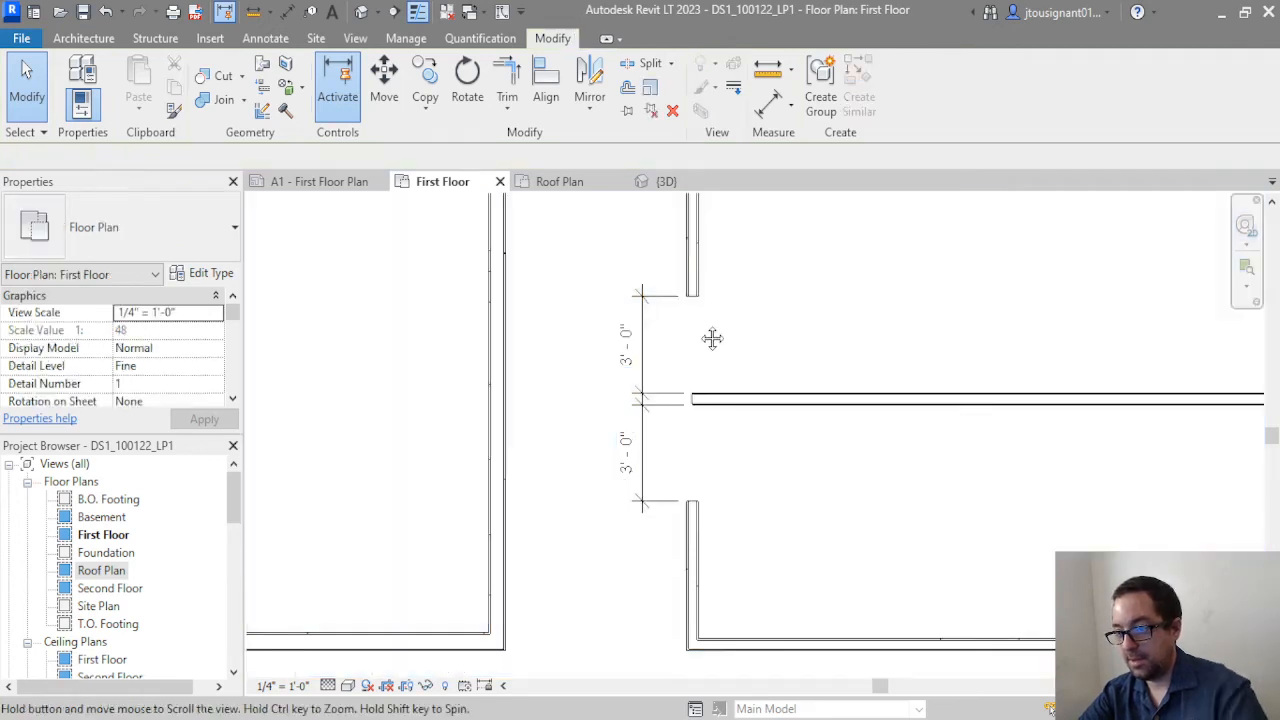
Draw a matching 4 1/2" partition crossing the dividing partition inside the right-hand rooms, about 9'-6" long, stopping short of both outer room walls
scroll(711, 337, down, 2)
click(695, 285)
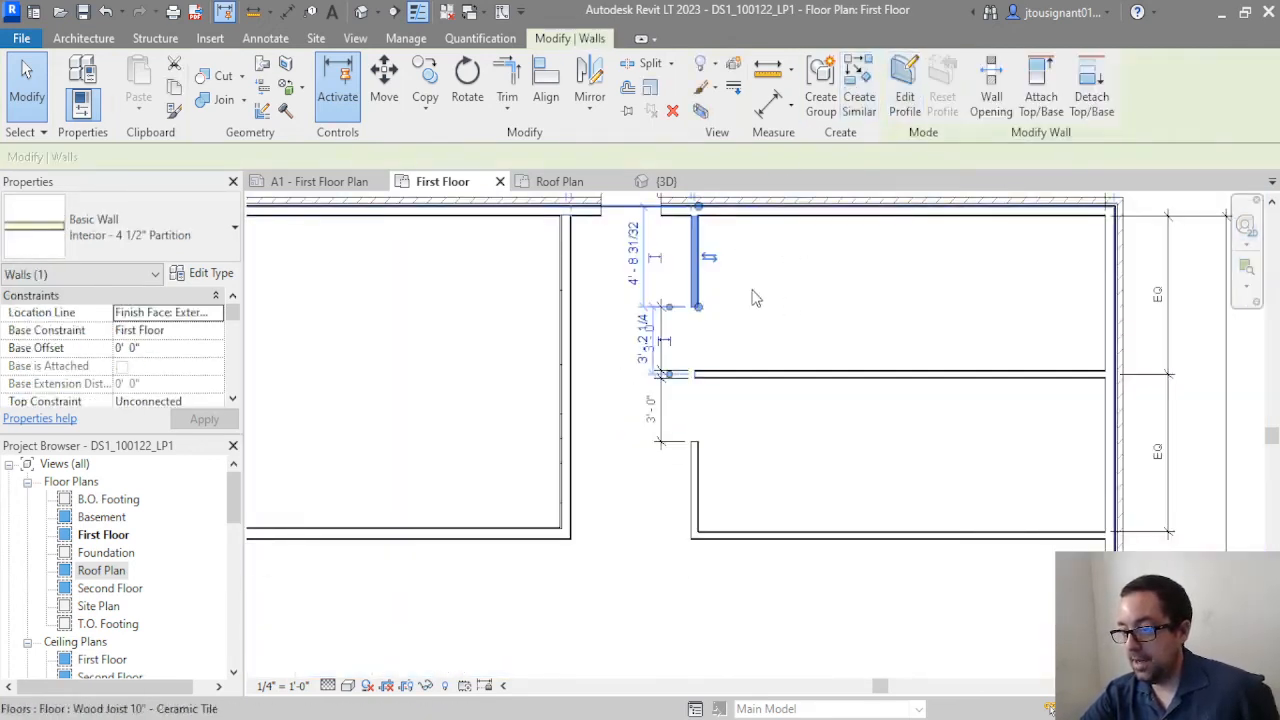
click(859, 96)
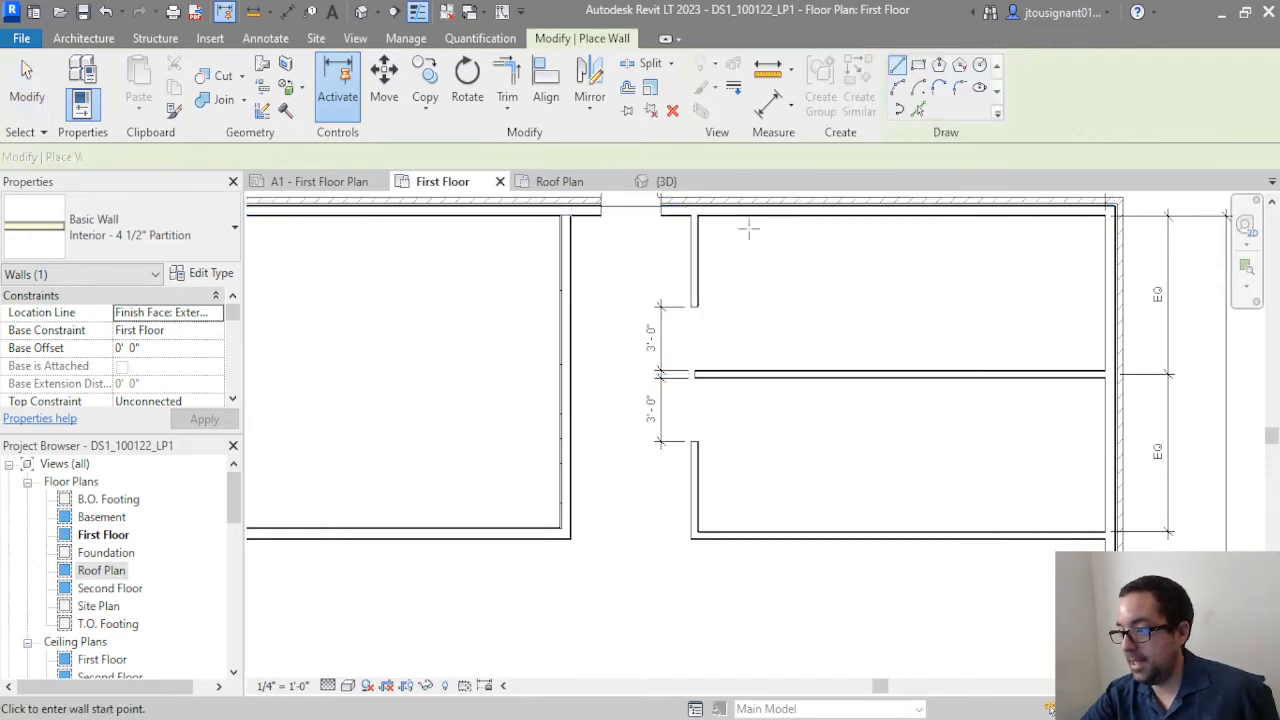
click(775, 370)
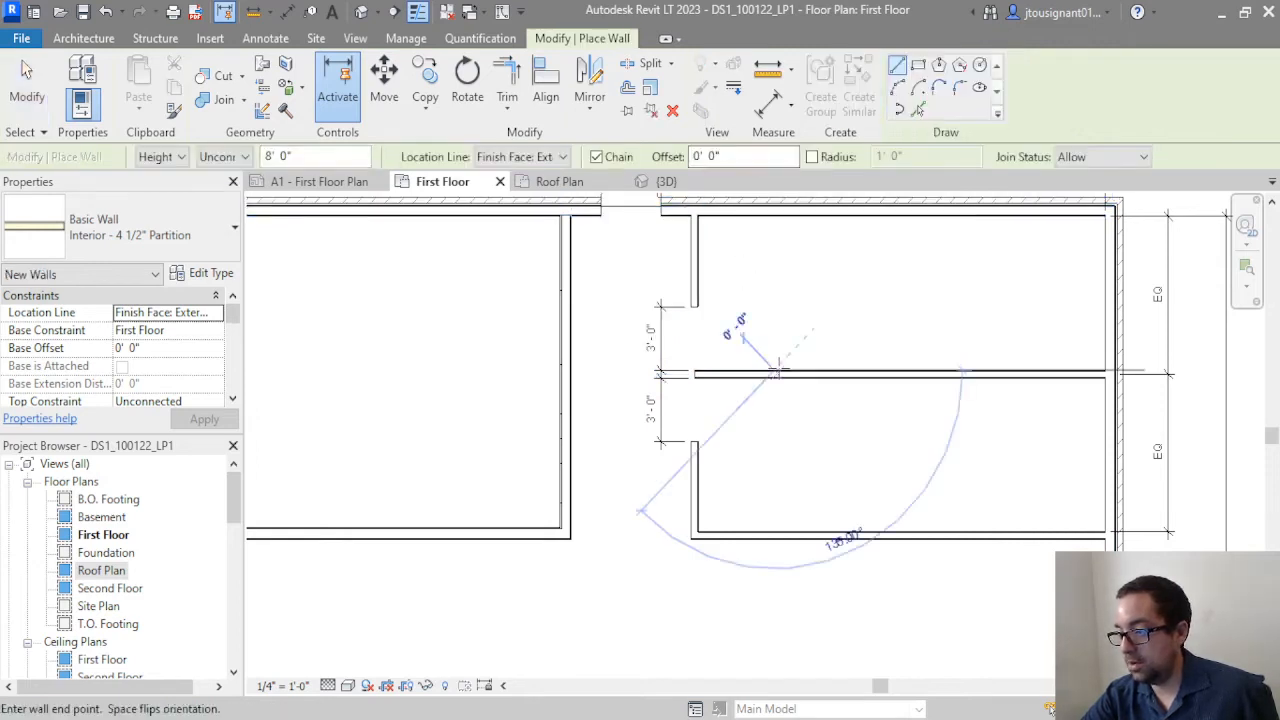
click(779, 274)
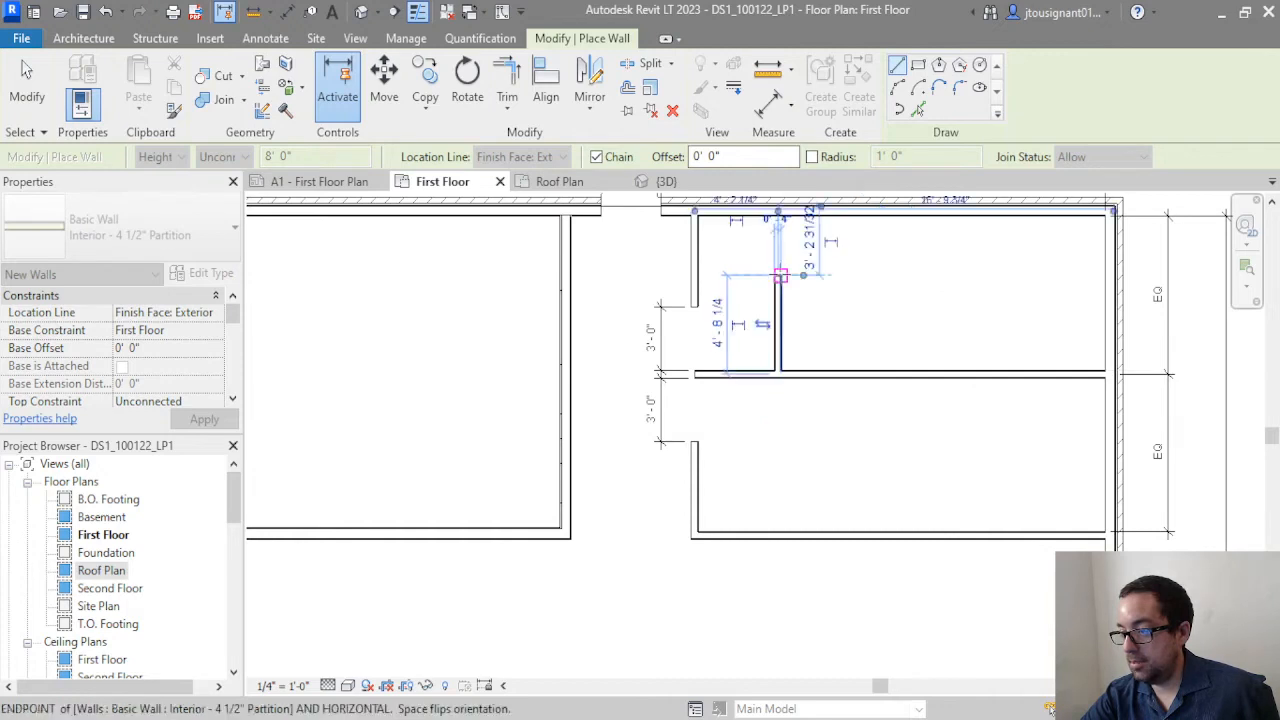
key(Escape)
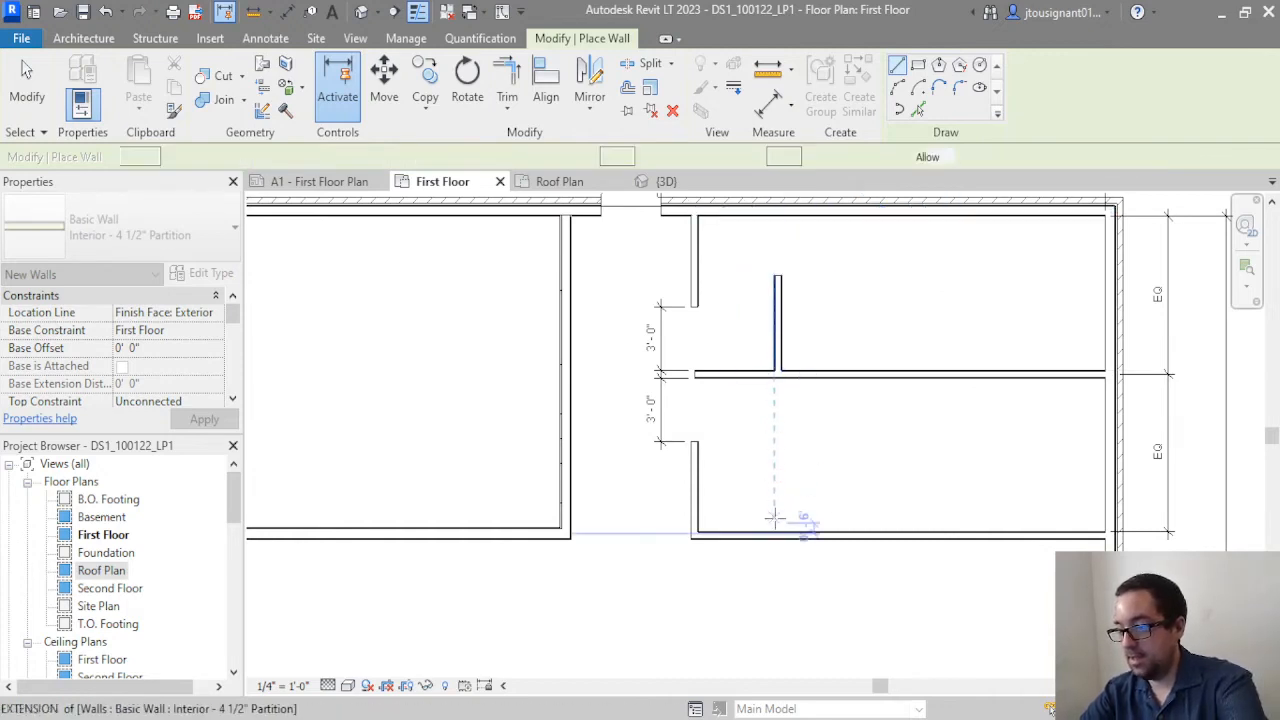
key(Escape)
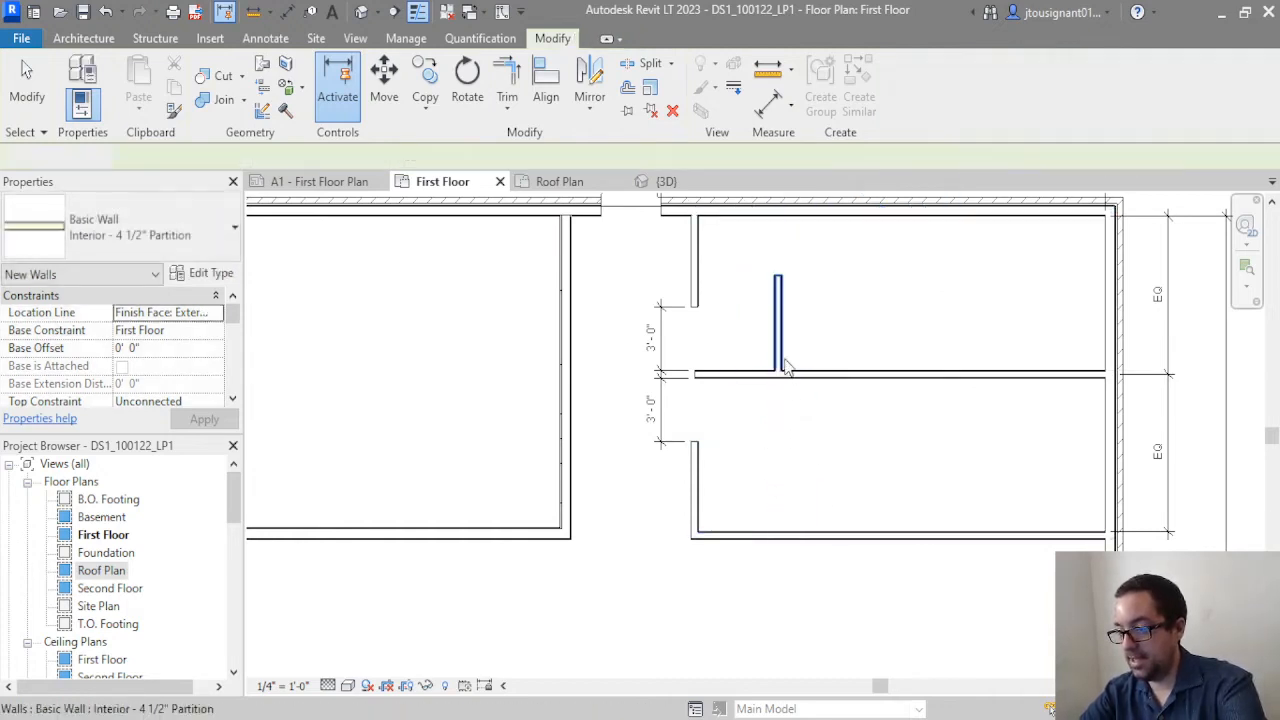
click(781, 359)
drag(776, 380, 776, 475)
Place an aligned dimension between the crossing partition's lower end and the inner face of the lower room wall
click(288, 12)
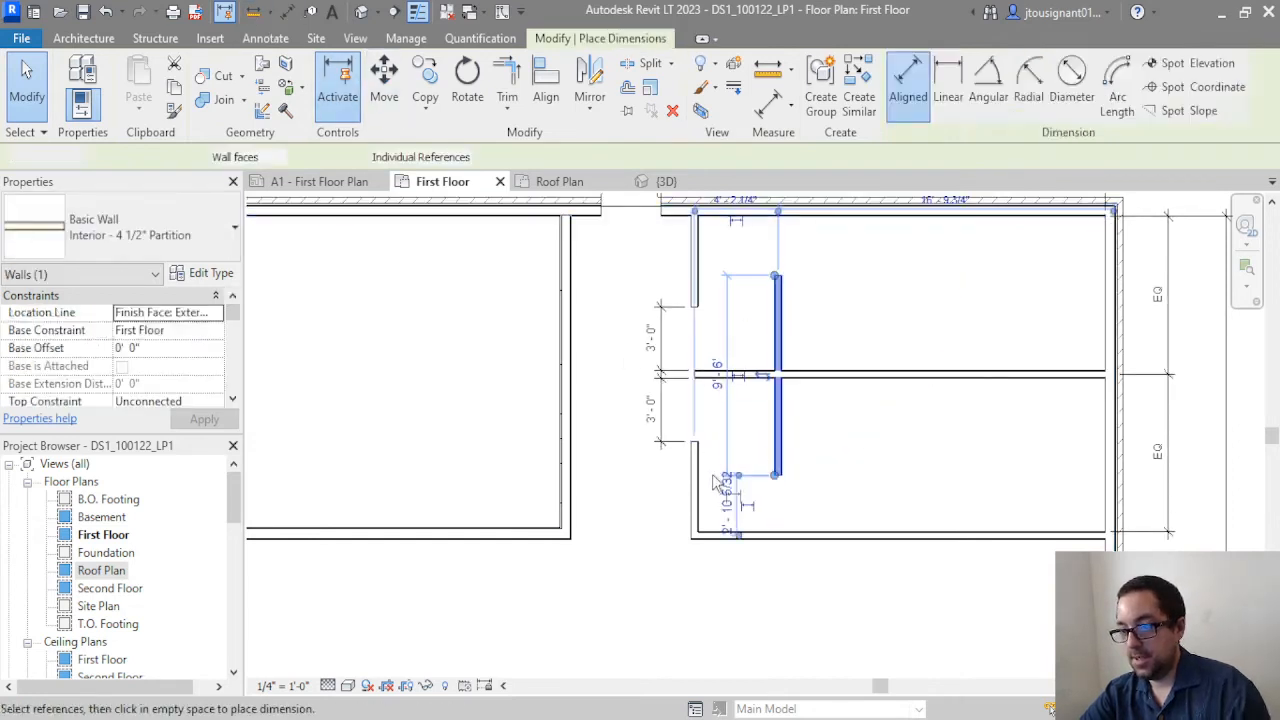
scroll(857, 534, up, 5)
click(829, 584)
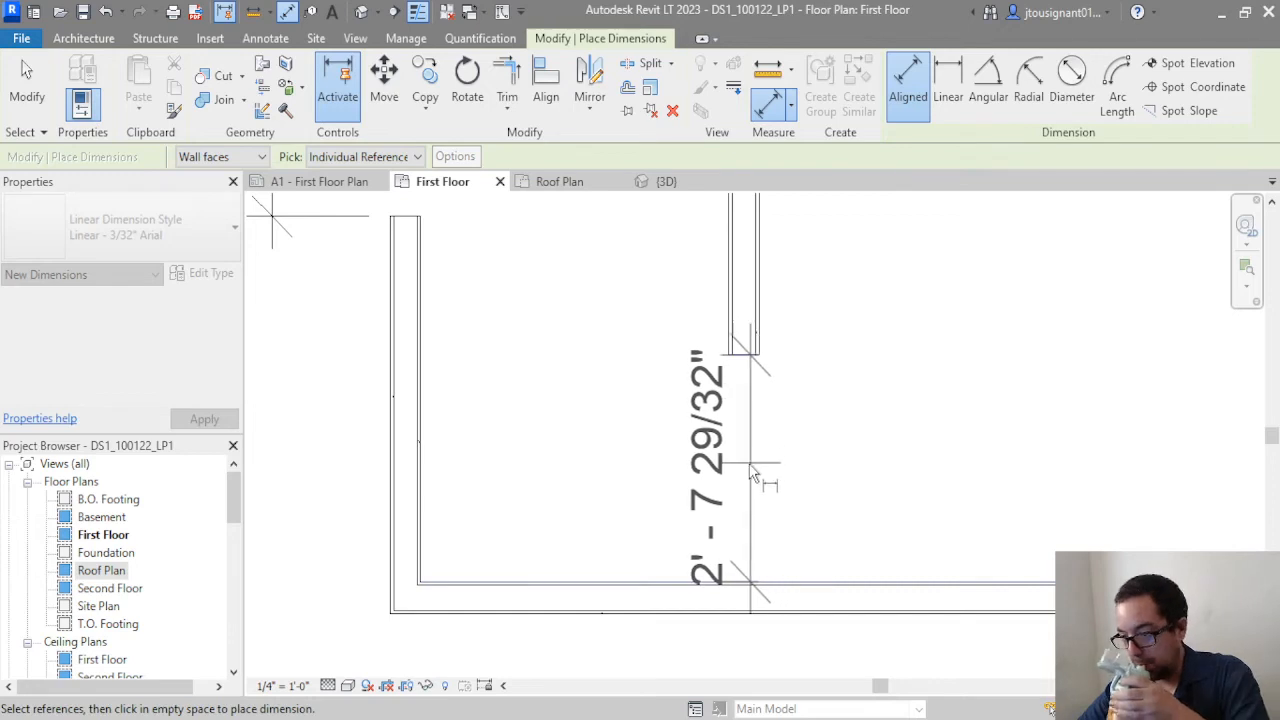
click(679, 478)
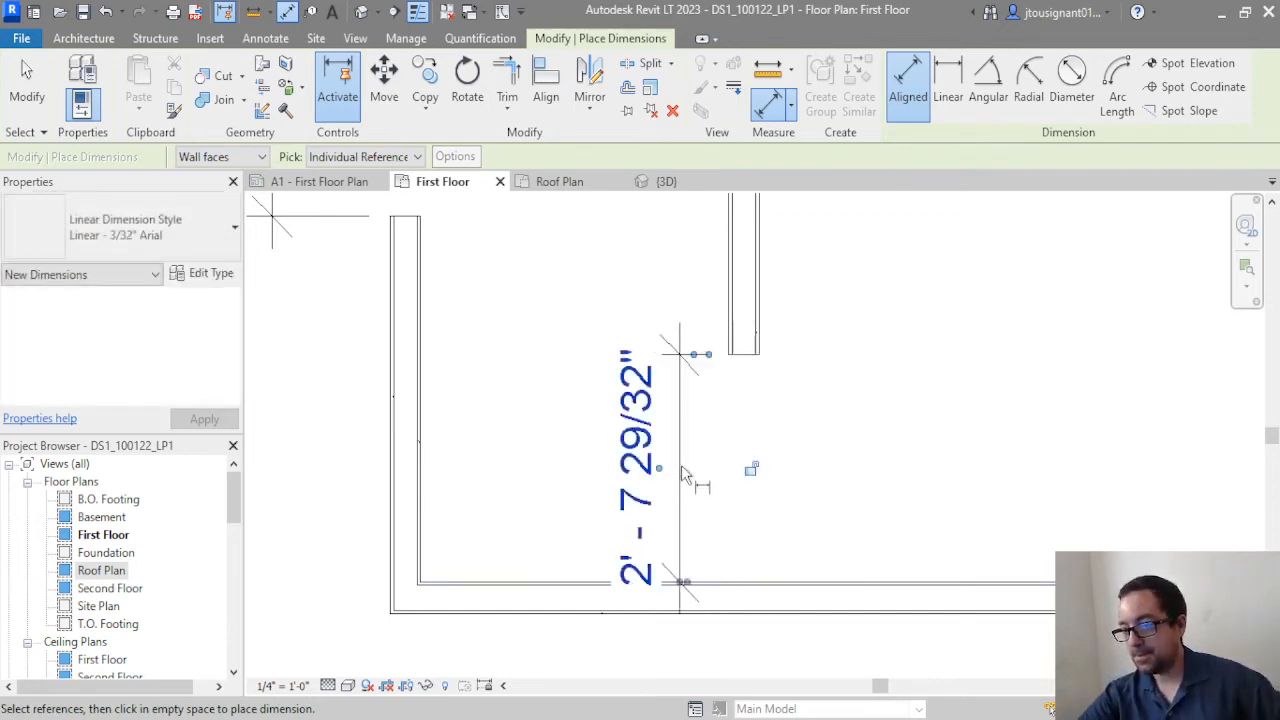
Place an aligned dimension between the crossing partition's upper end and the inner face of the exterior wall above
scroll(700, 378, down, 5)
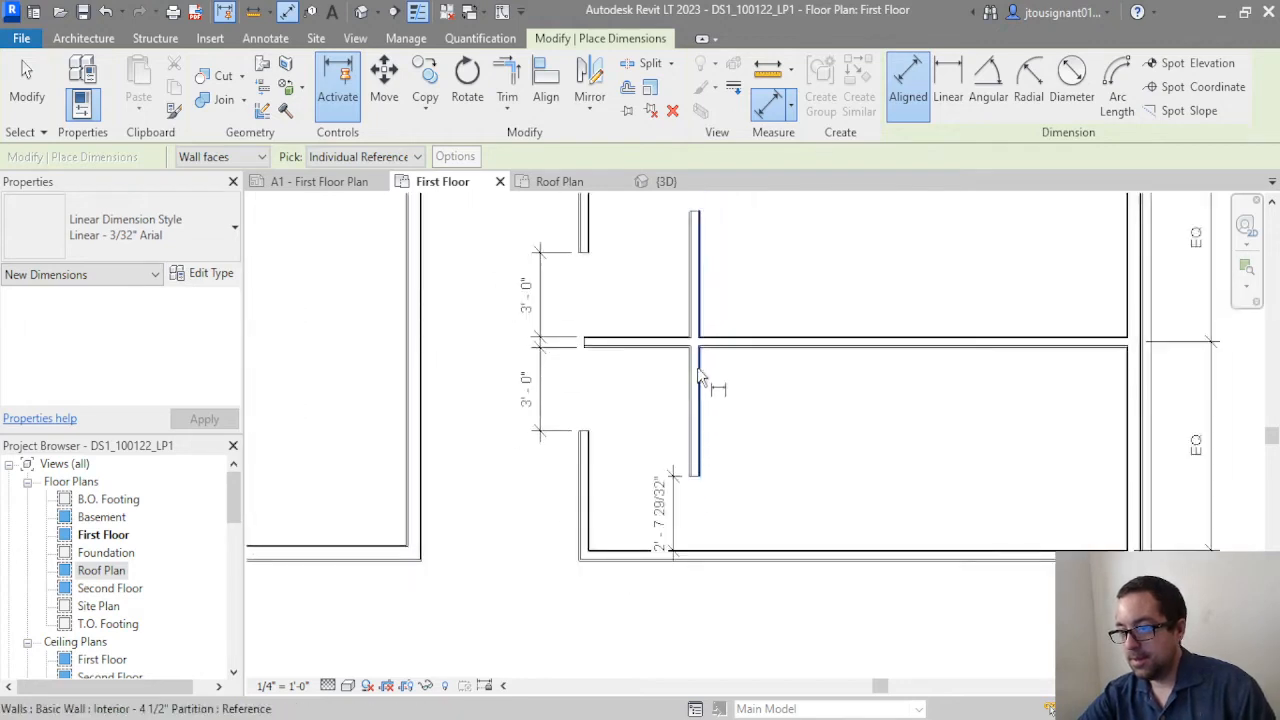
scroll(700, 378, down, 1)
scroll(695, 318, up, 4)
click(690, 316)
scroll(675, 312, down, 3)
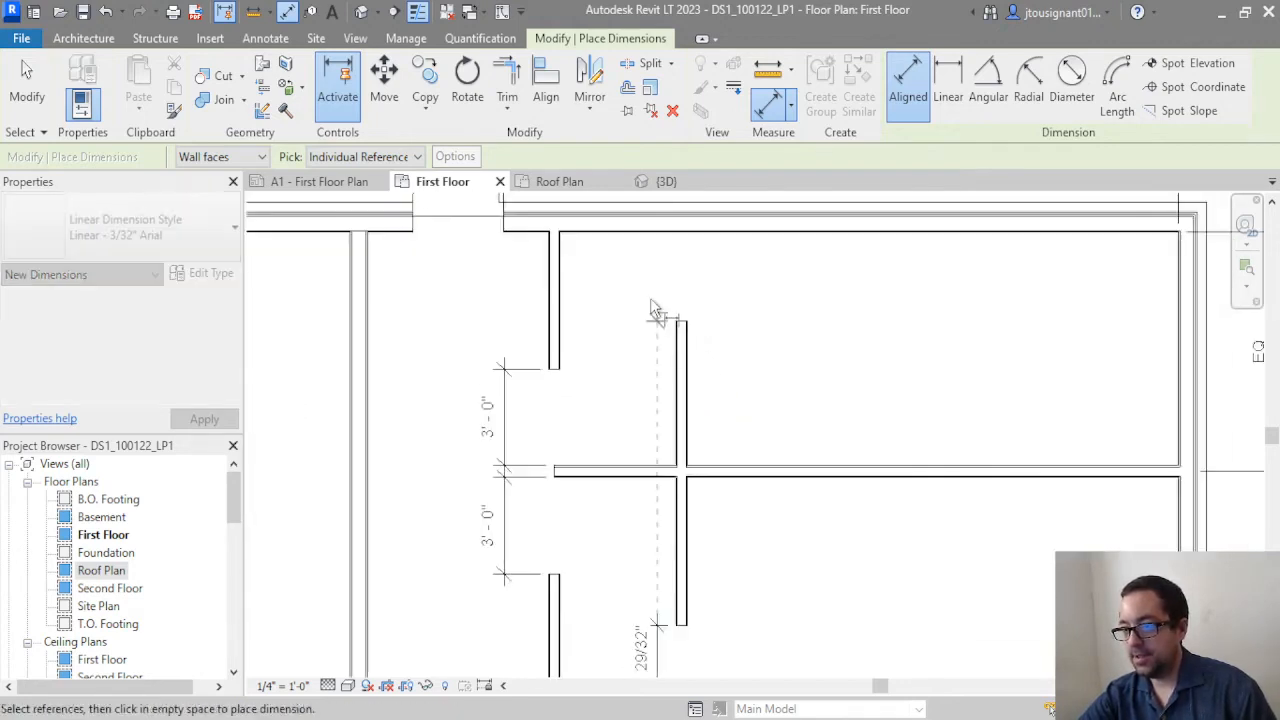
scroll(700, 243, up, 3)
click(697, 235)
click(697, 240)
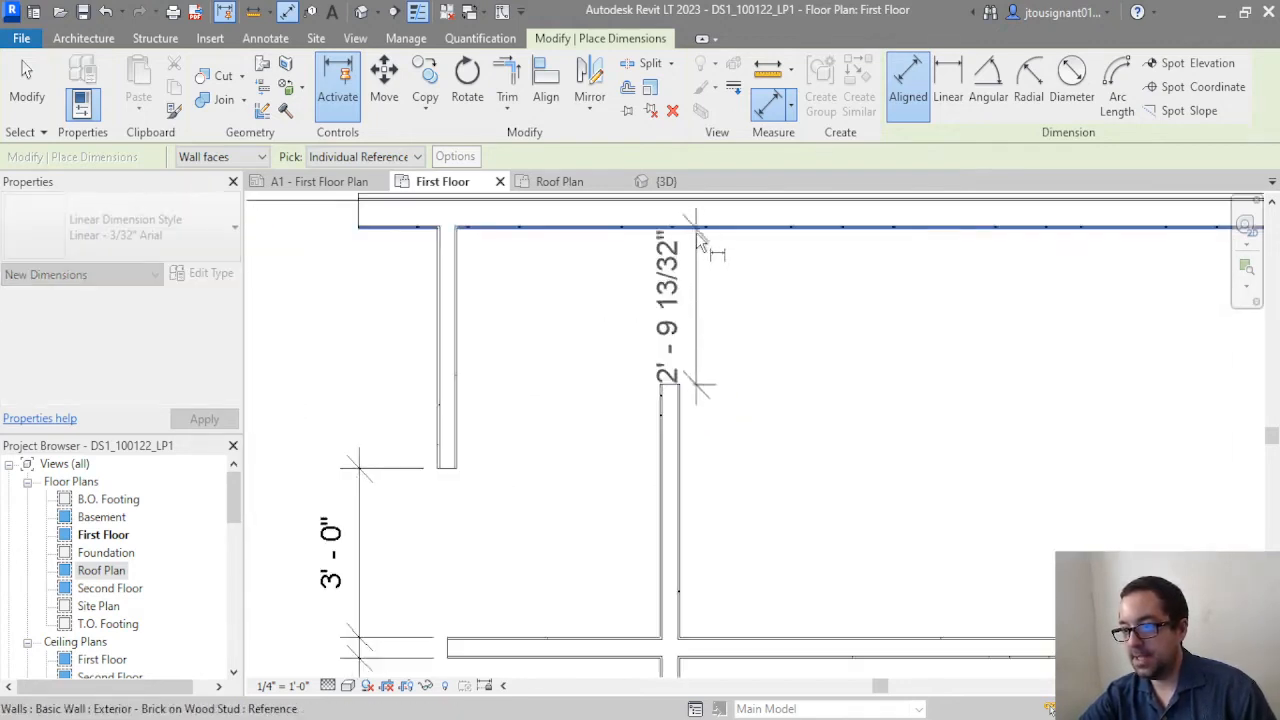
scroll(680, 235, down, 3)
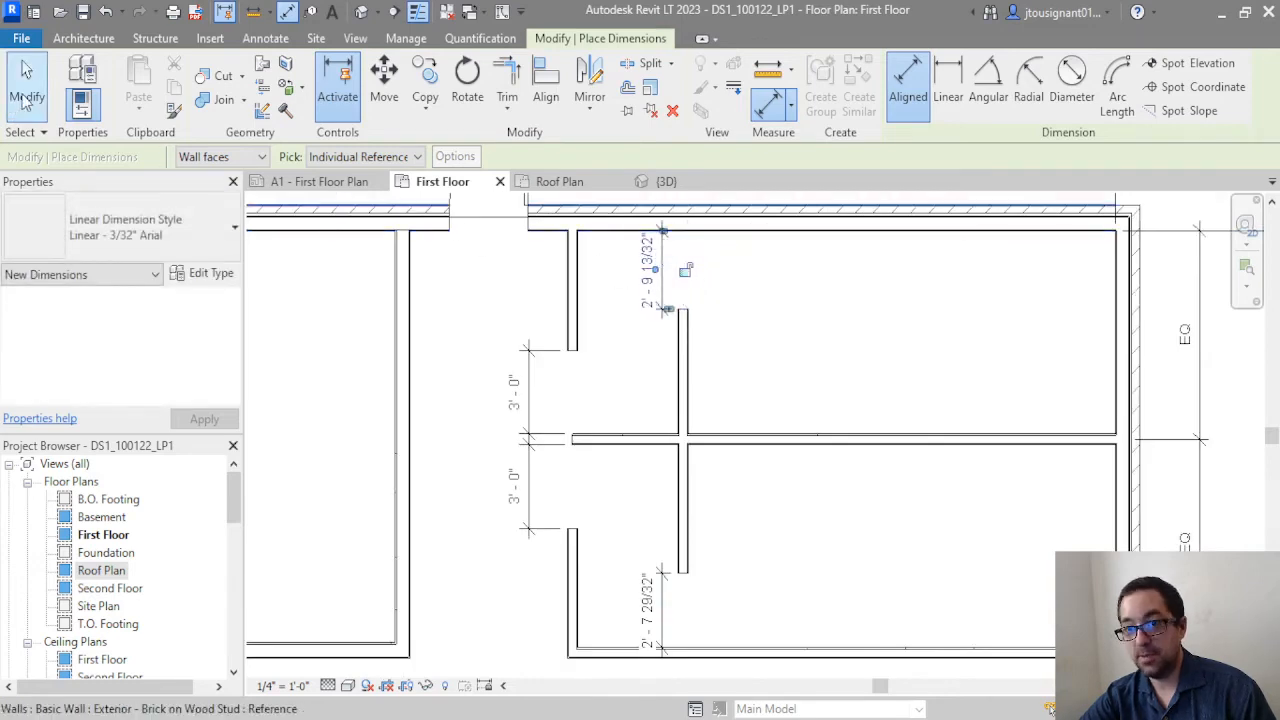
key(Escape)
key(Escape)
Set the gap between the crossing partition's upper end and the exterior wall to 3'
click(663, 316)
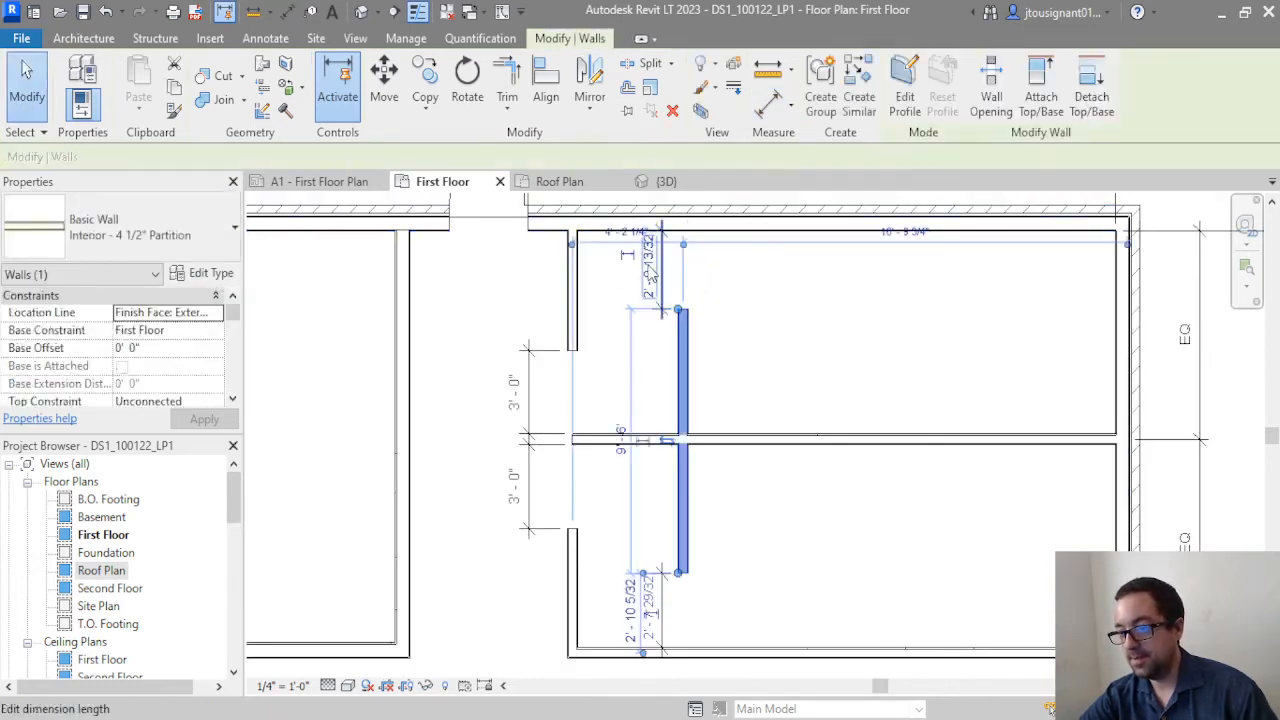
click(648, 268)
text(3)
key(Return)
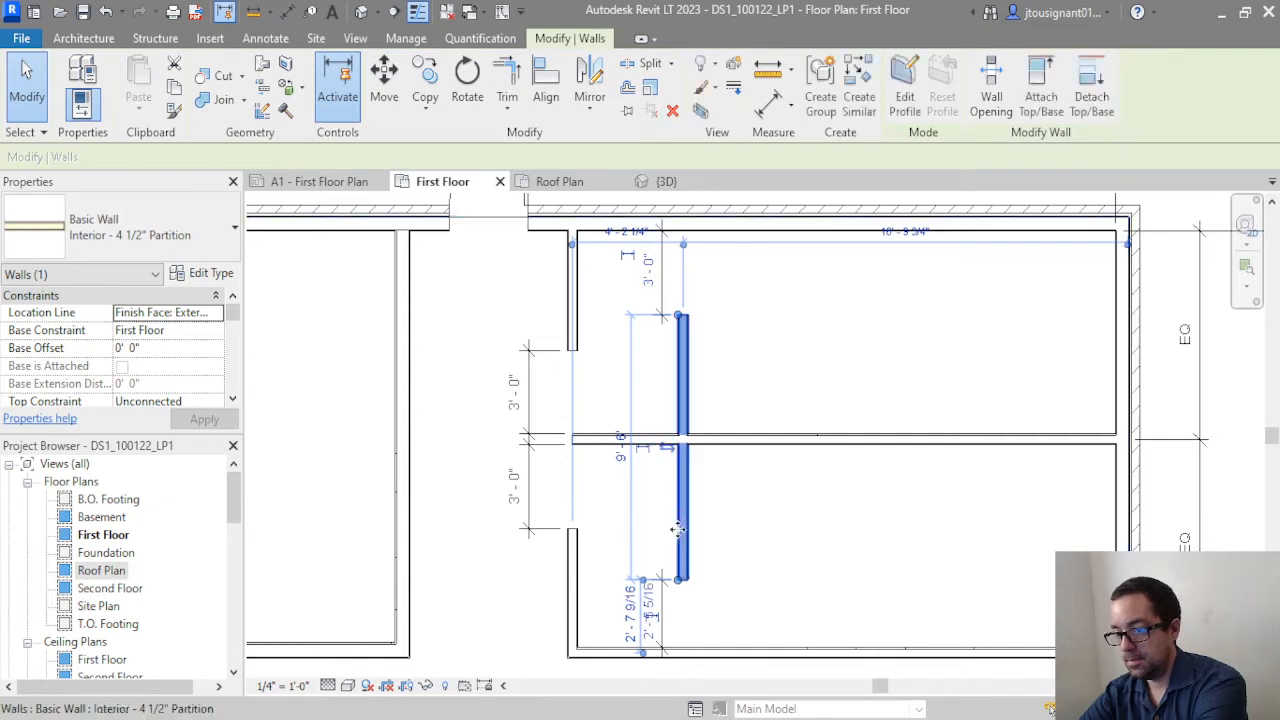
Set the gap between the crossing partition's lower end and the lower room wall to 3' and lock that dimension
click(650, 625)
text(3)
key(Return)
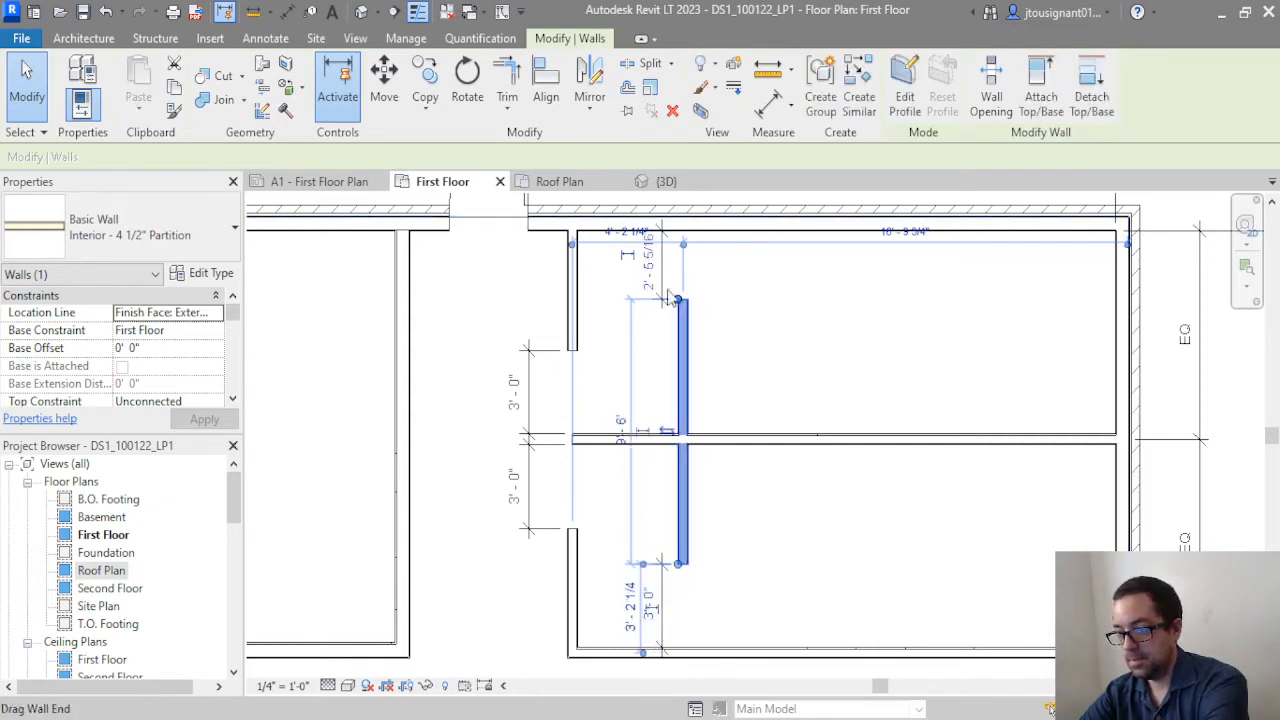
scroll(660, 600, up, 2)
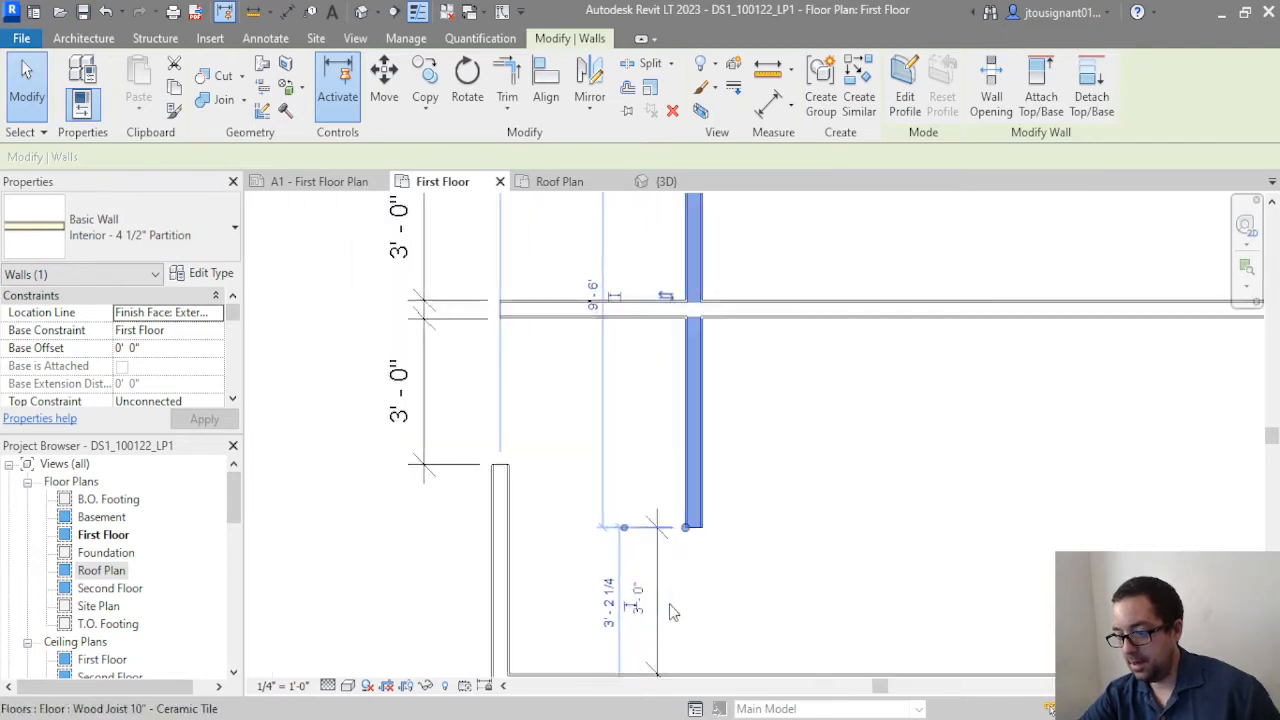
click(672, 607)
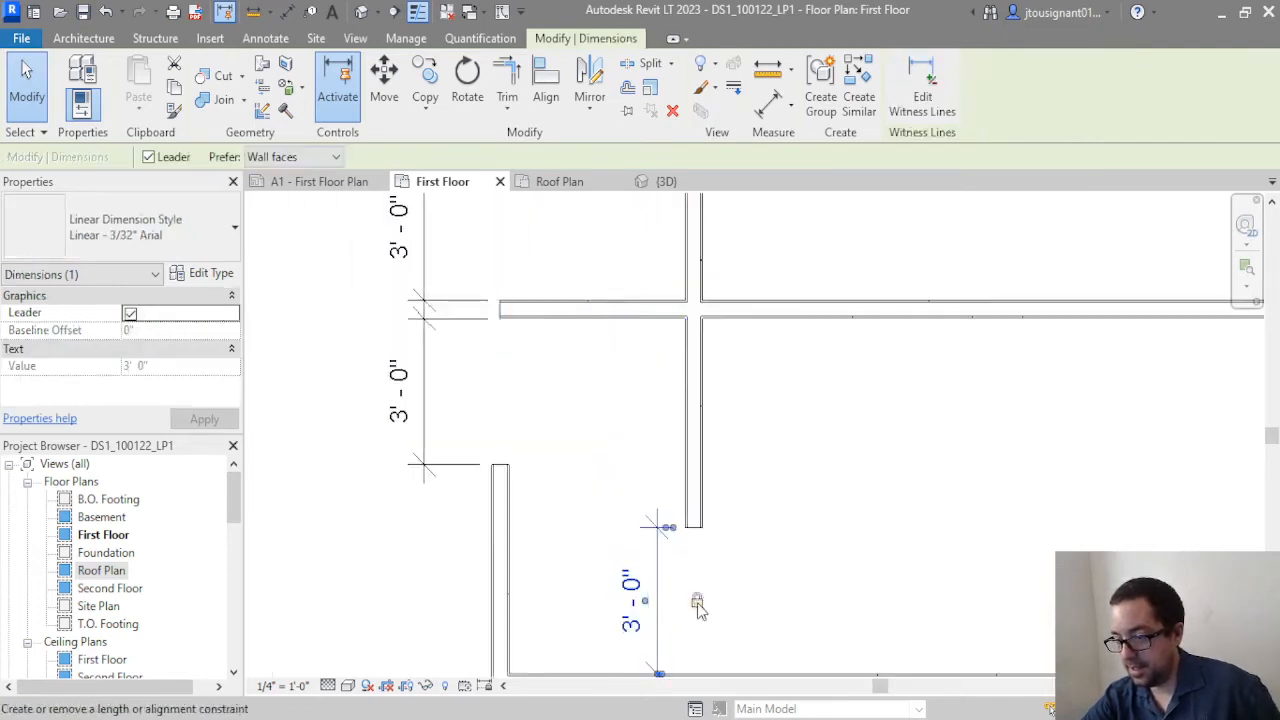
scroll(696, 600, down, 3)
scroll(694, 400, up, 2)
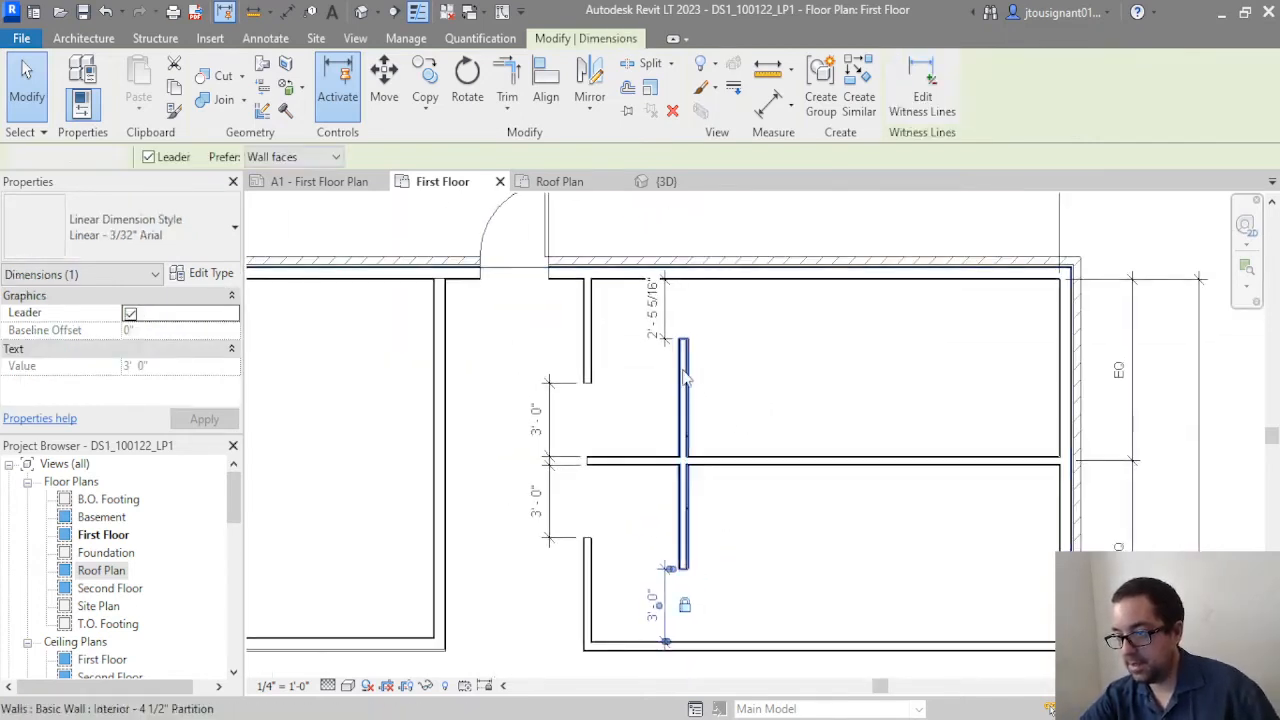
Try setting the crossing partition's upper gap to 3' with the lower dimension locked, and undo the change
click(686, 378)
click(654, 306)
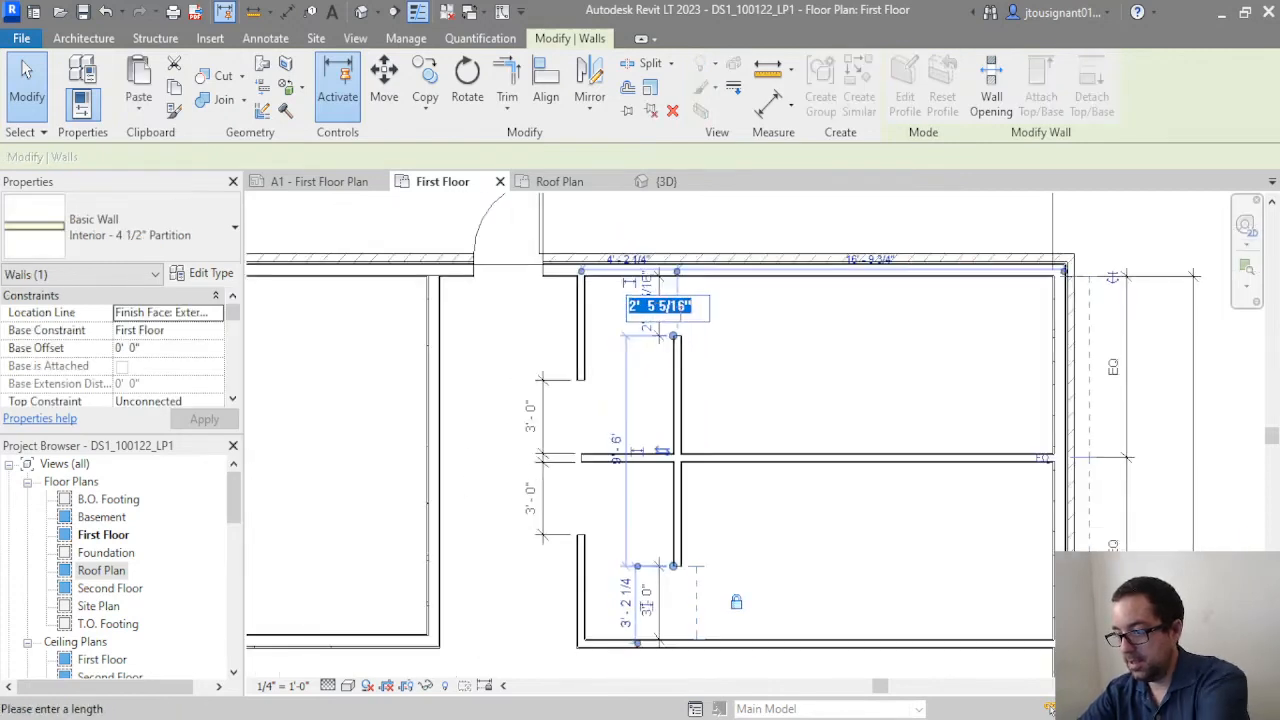
text(3)
key(Return)
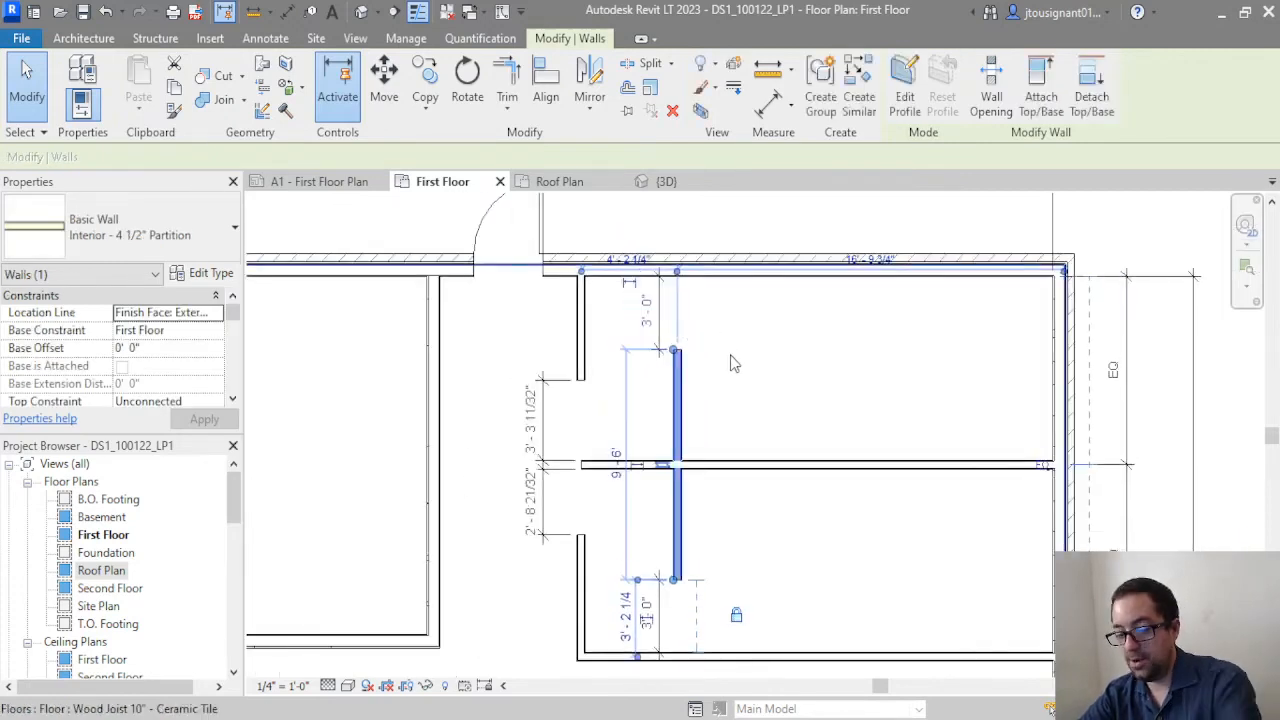
key(ctrl+z)
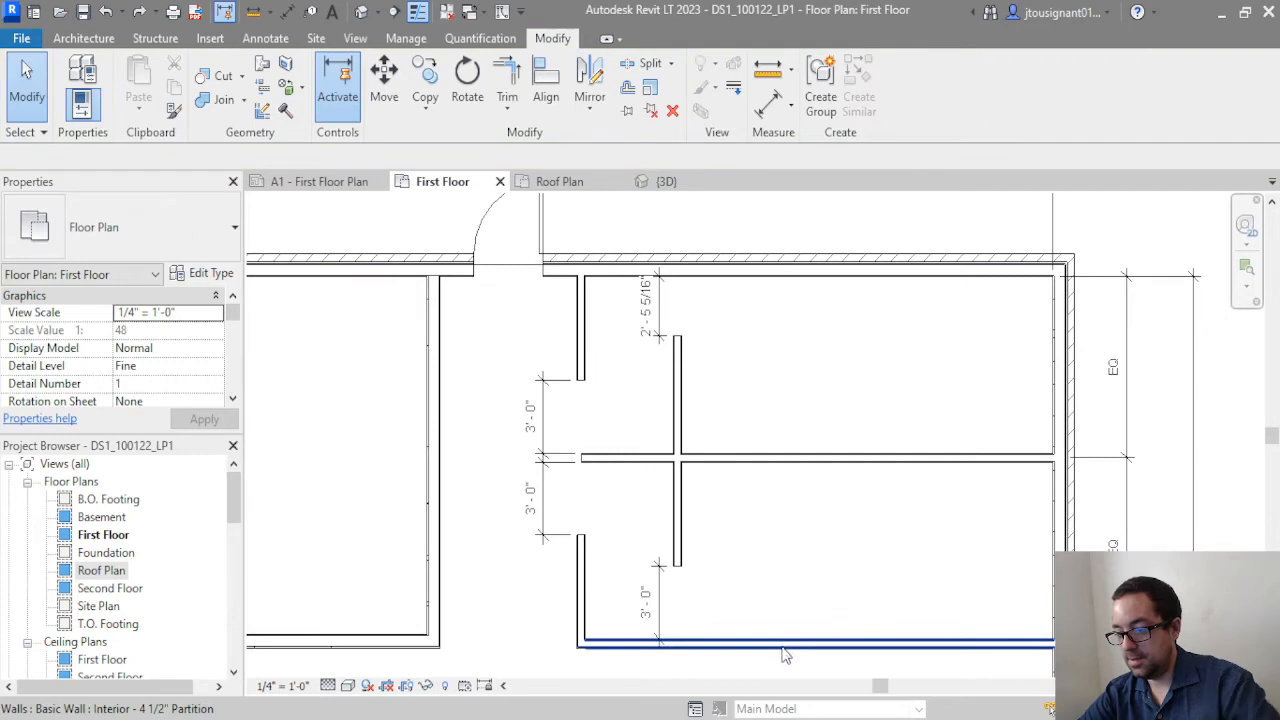
Pin the lower room wall in place
click(785, 655)
middle_drag(775, 576, 767, 495)
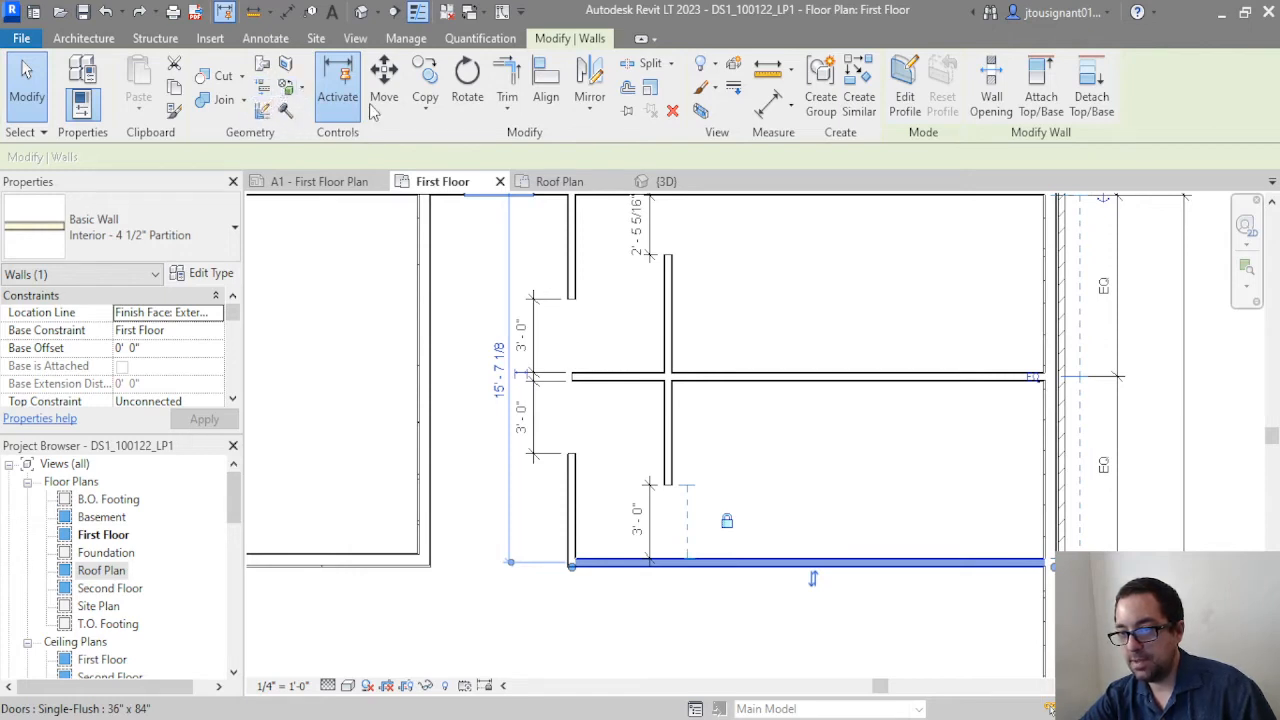
click(628, 112)
Set the crossing partition's upper gap to 3' through its dimension, with the lower room wall pinned
middle_drag(739, 301, 750, 393)
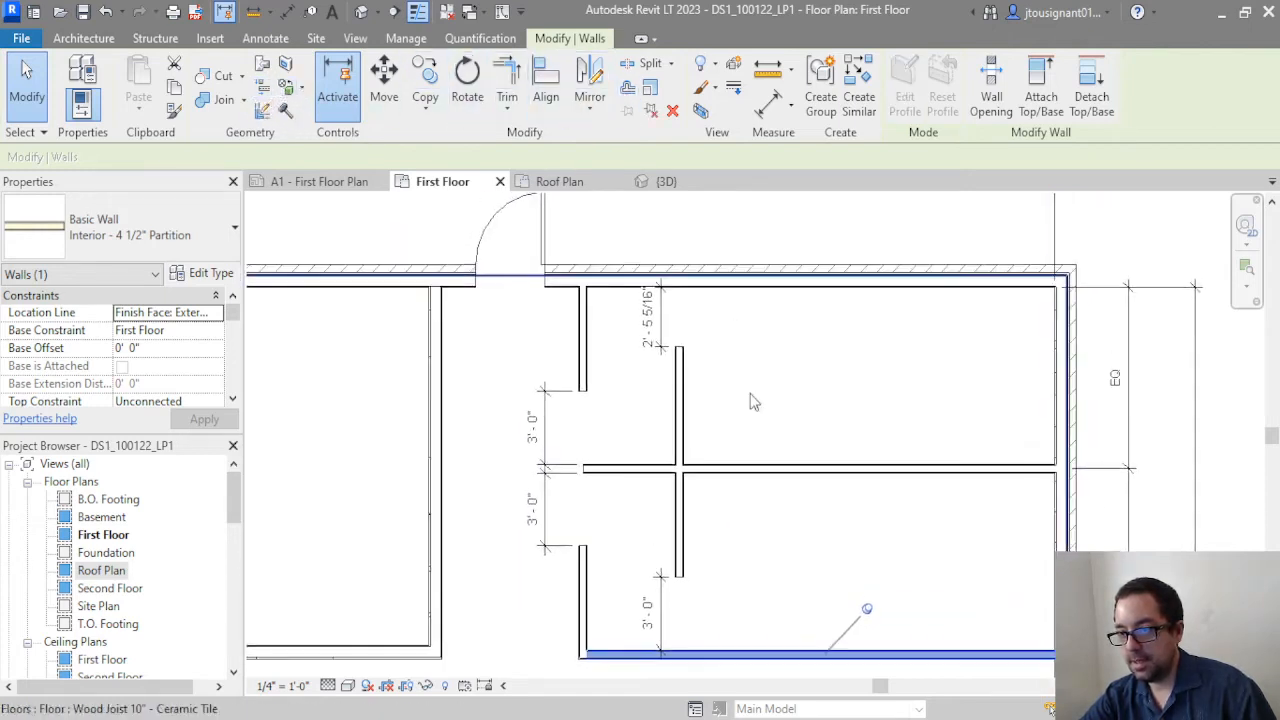
scroll(754, 402, down, 1)
click(687, 420)
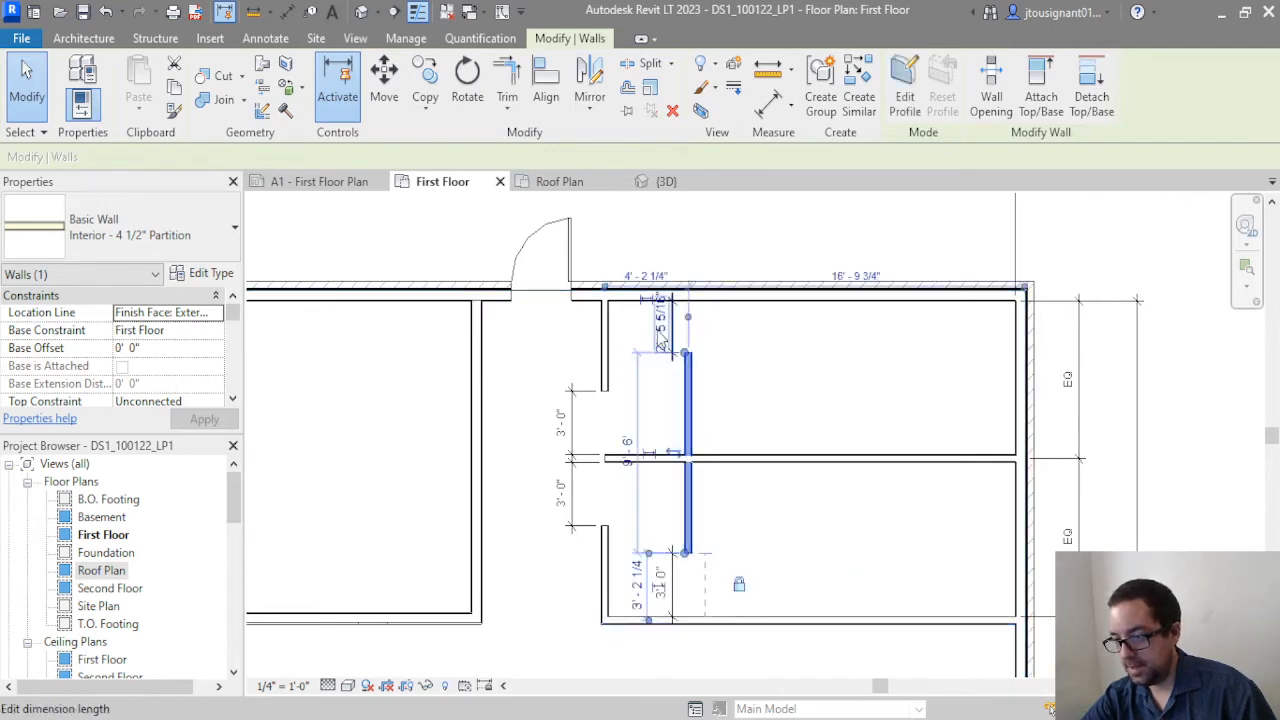
click(661, 338)
text(3)
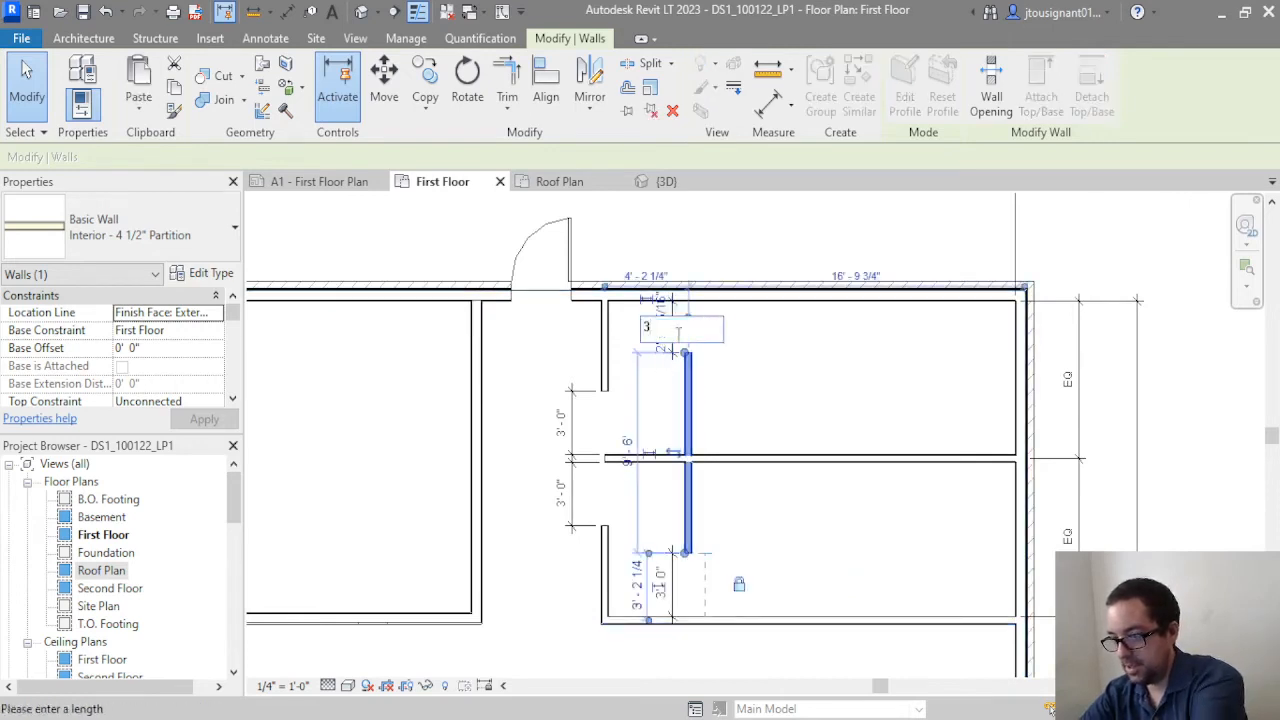
key(Return)
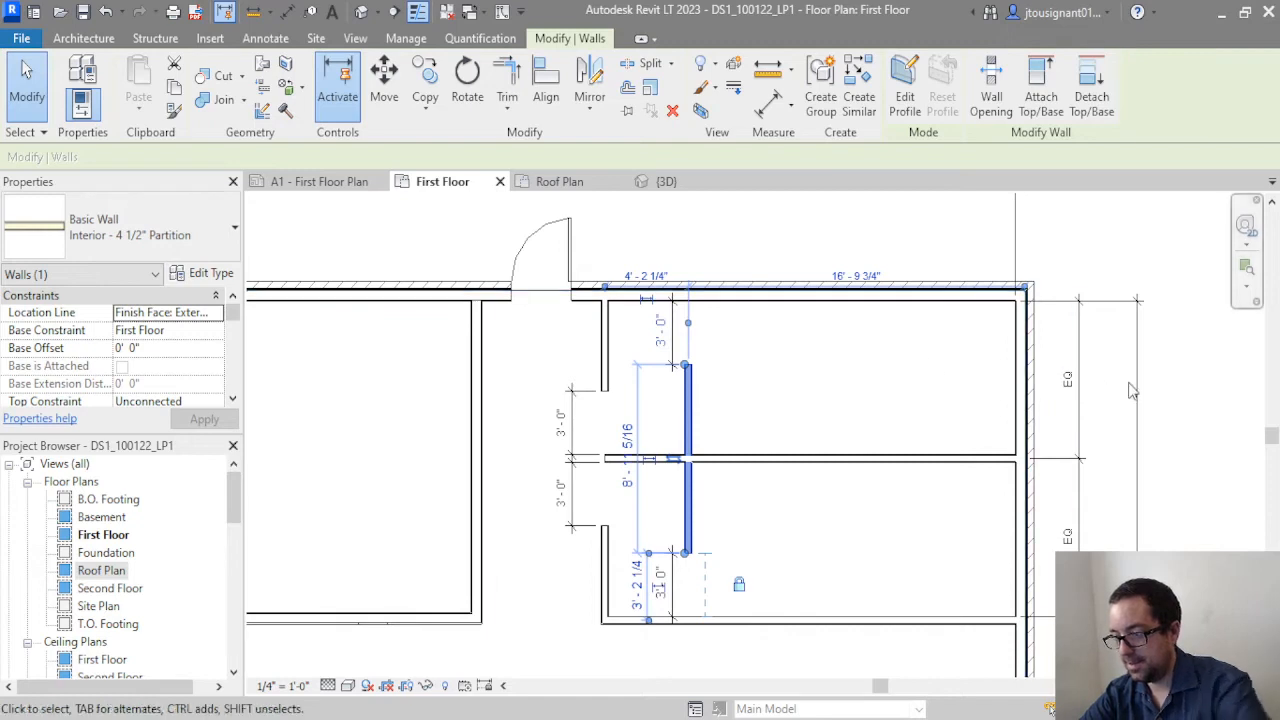
click(1149, 403)
click(689, 511)
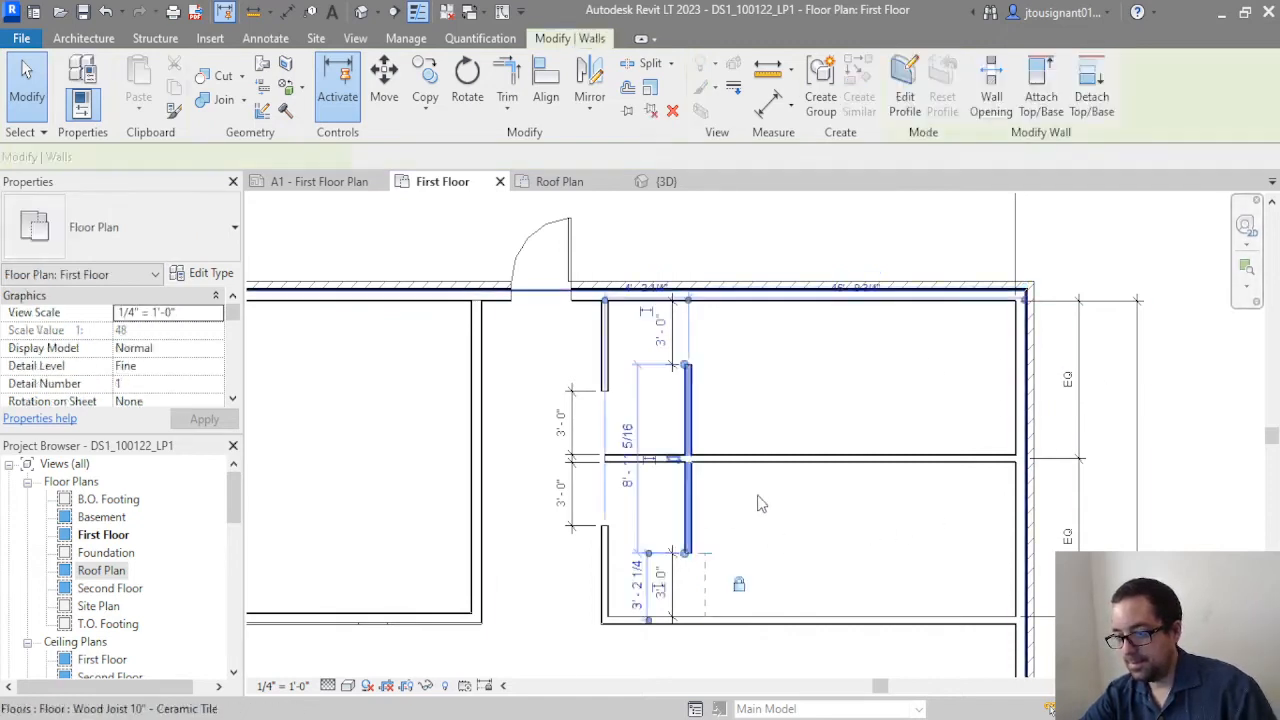
click(786, 624)
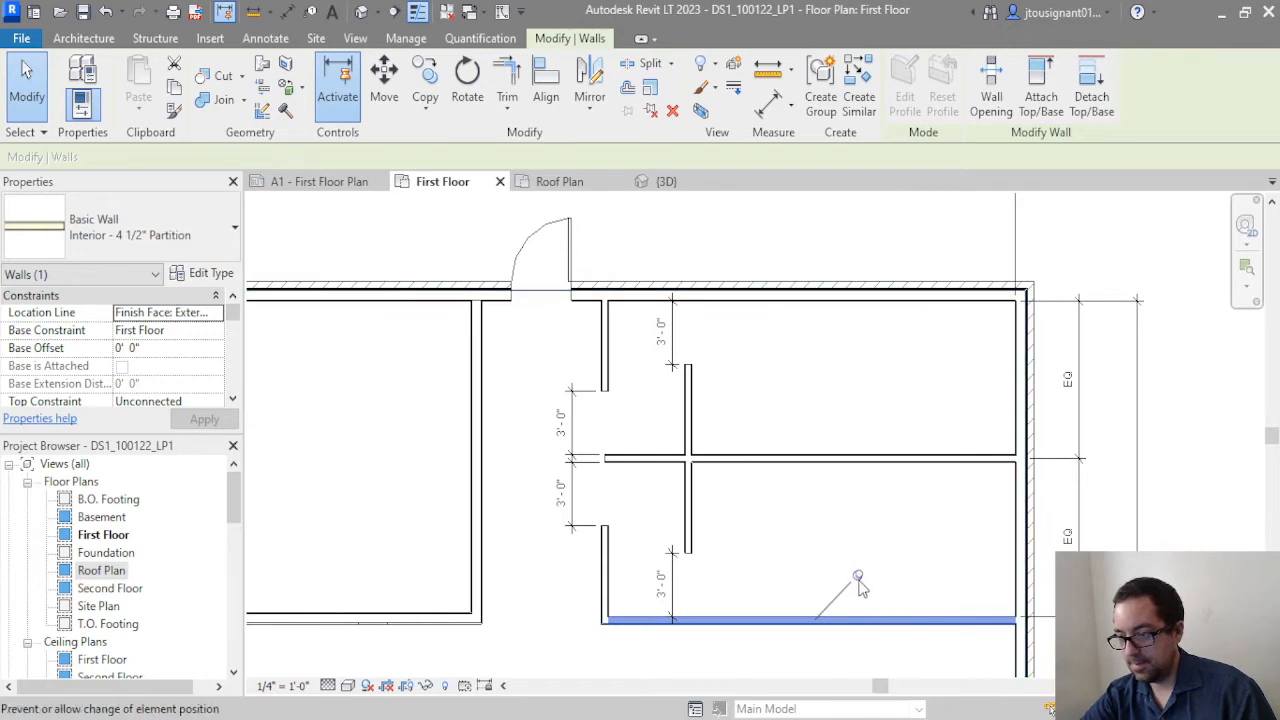
click(1143, 249)
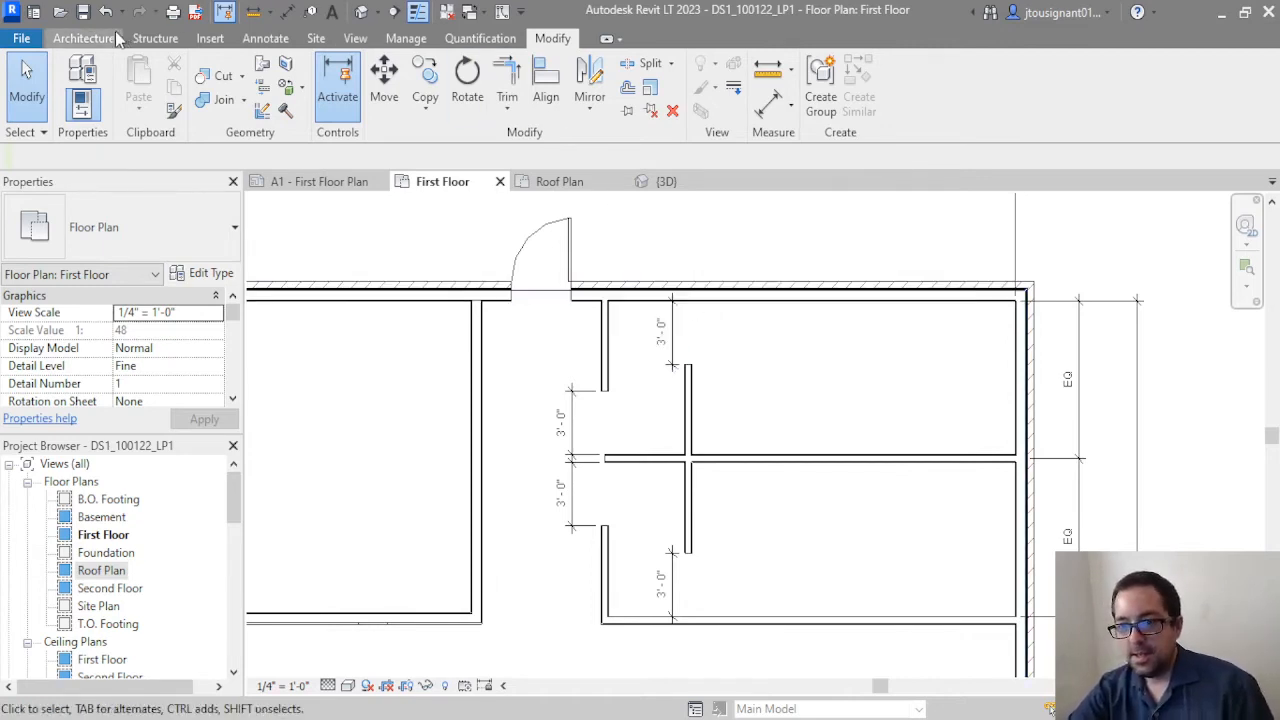
Load the Freezer-3 Door 78" x 34" family and place it against the upper exterior wall in the left-hand room's upper-left corner
scroll(656, 386, down, 3)
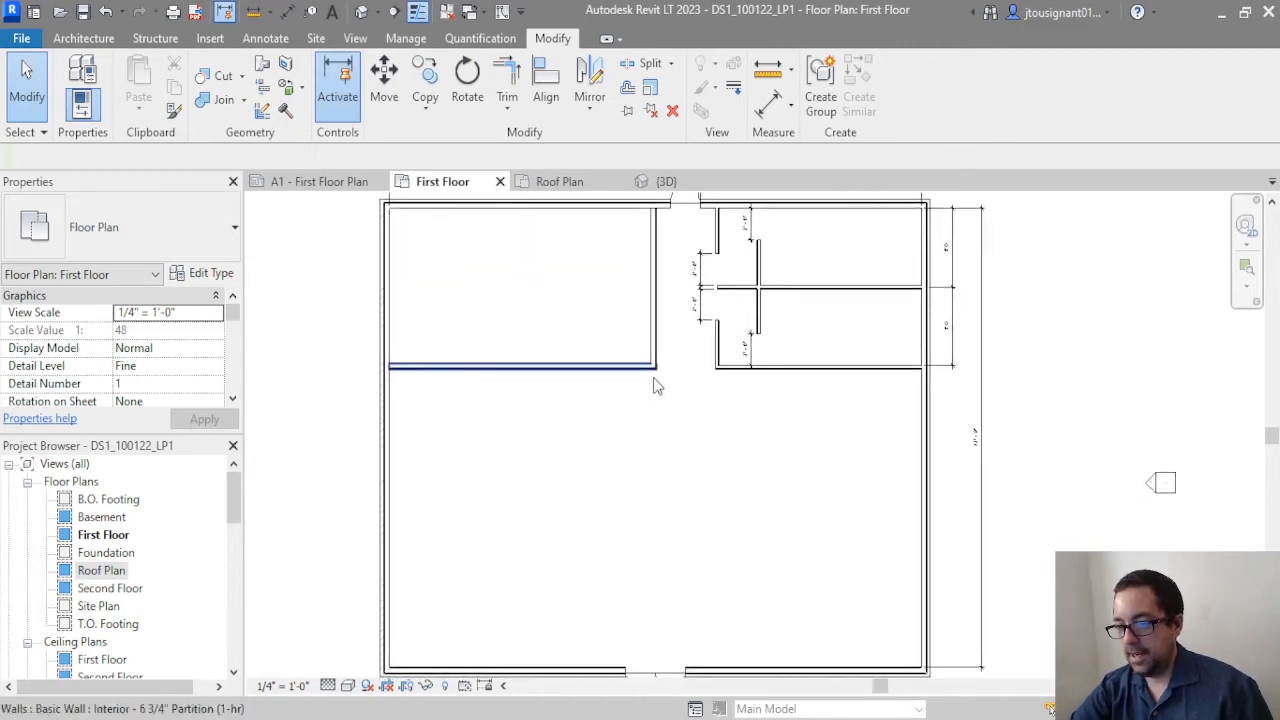
middle_drag(610, 340, 612, 359)
middle_drag(599, 446, 598, 328)
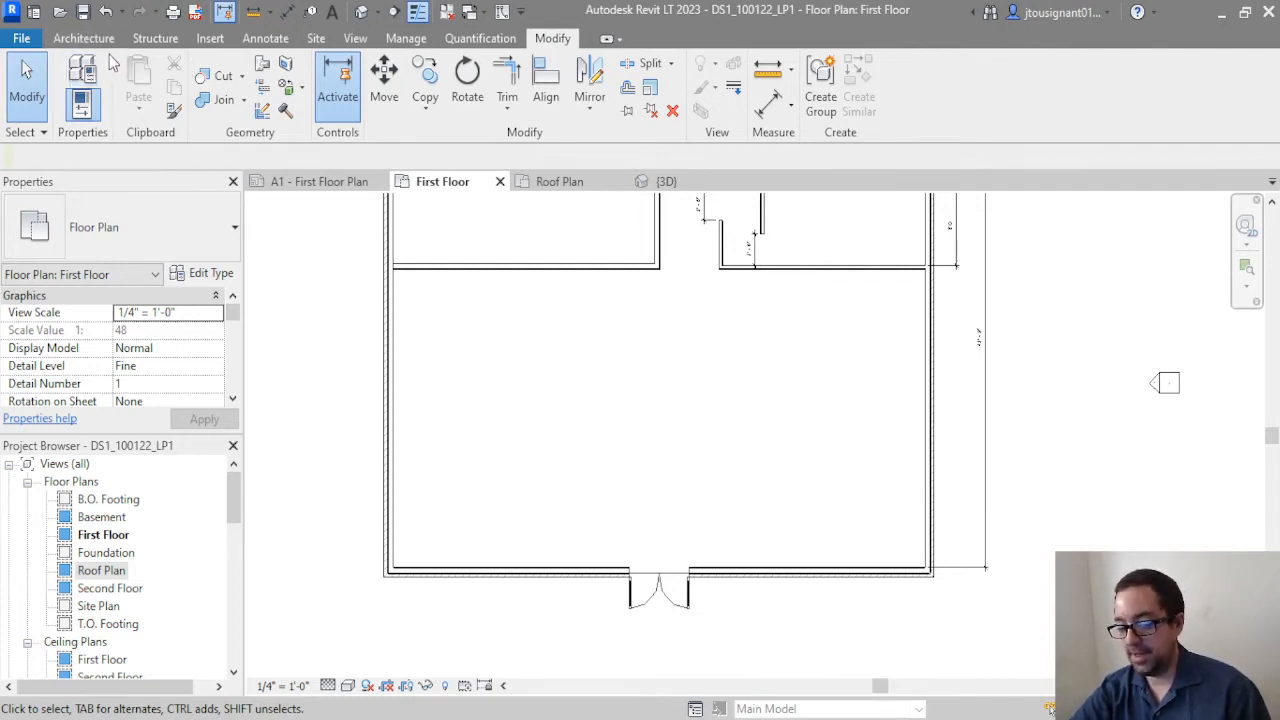
click(83, 38)
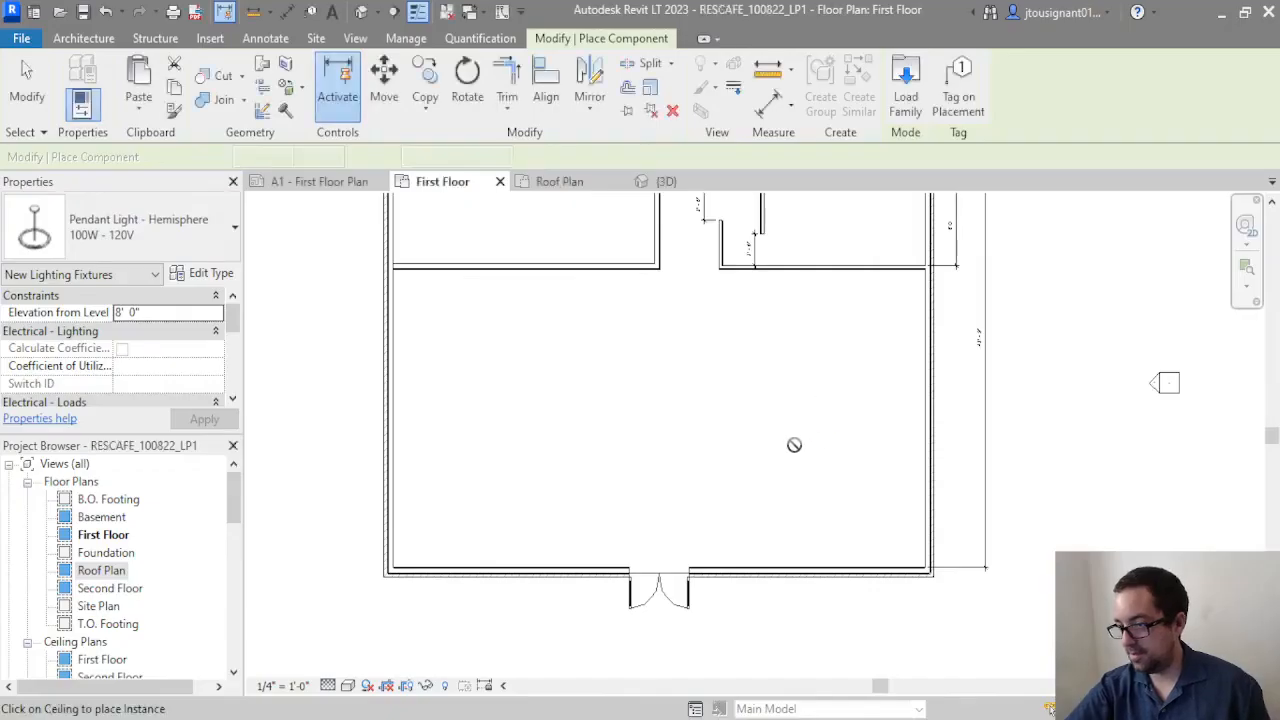
middle_drag(686, 314, 694, 386)
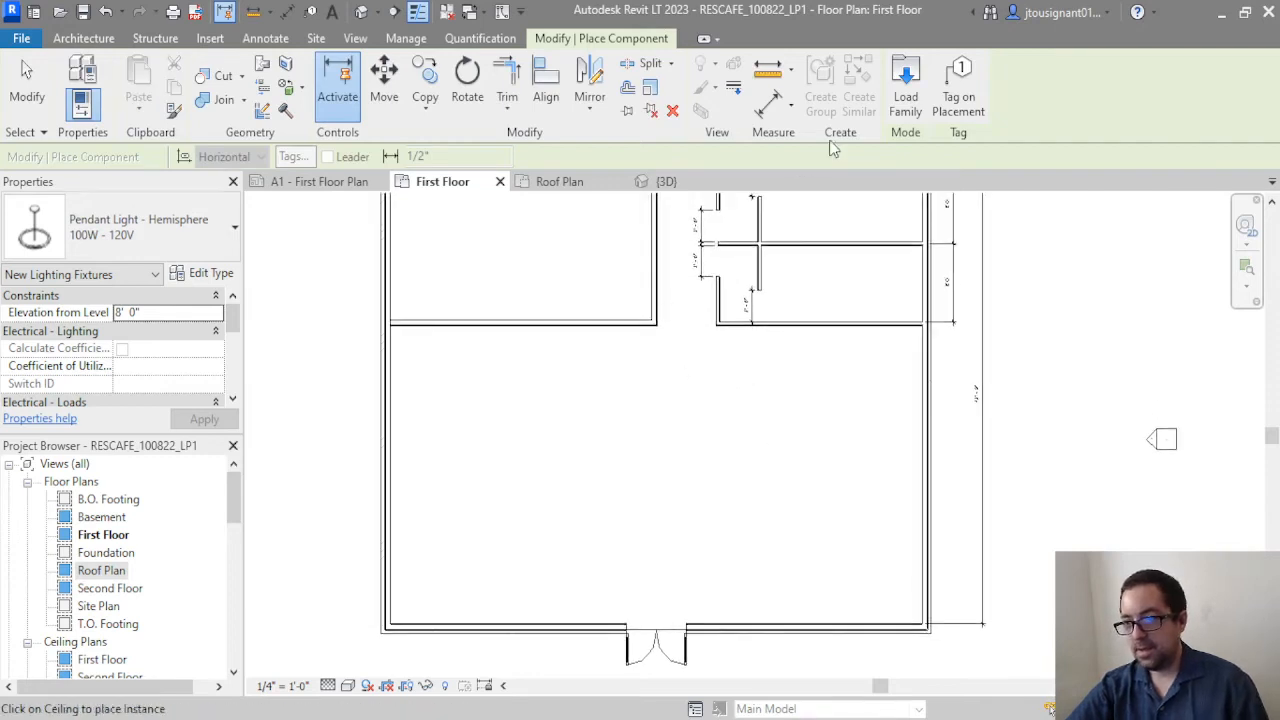
click(906, 103)
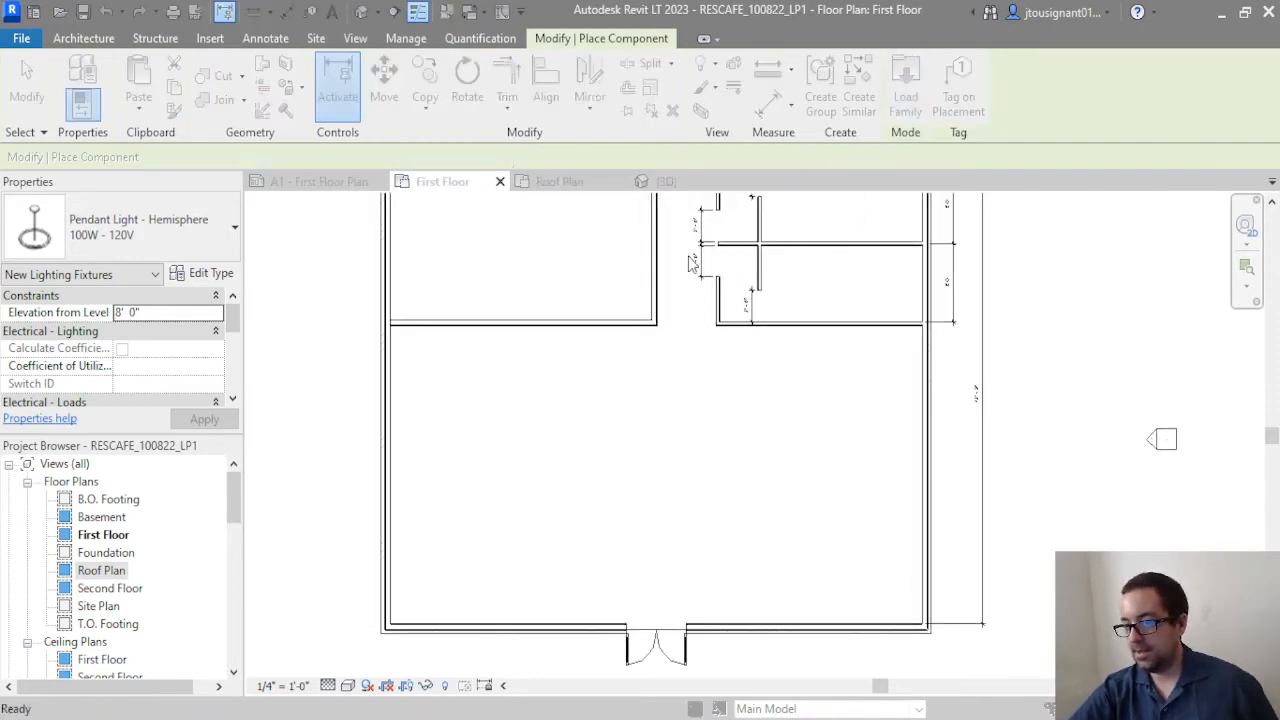
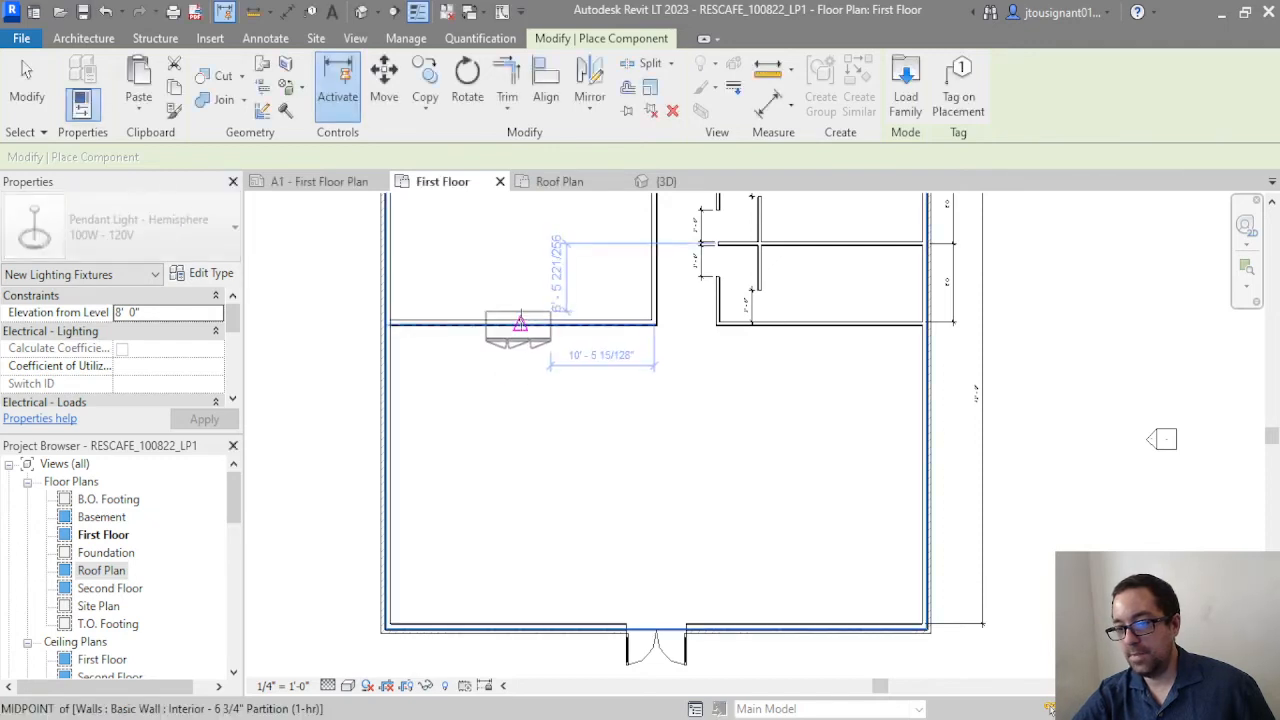
middle_drag(530, 330, 540, 395)
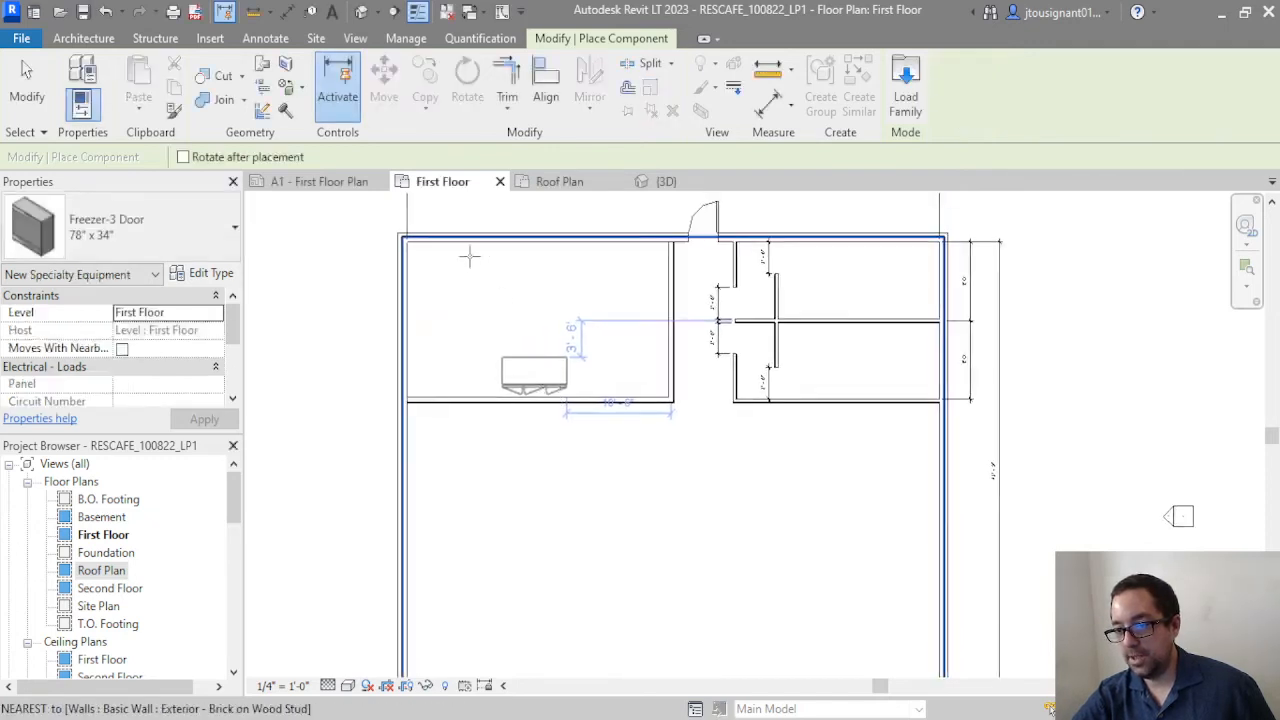
scroll(462, 255, up, 3)
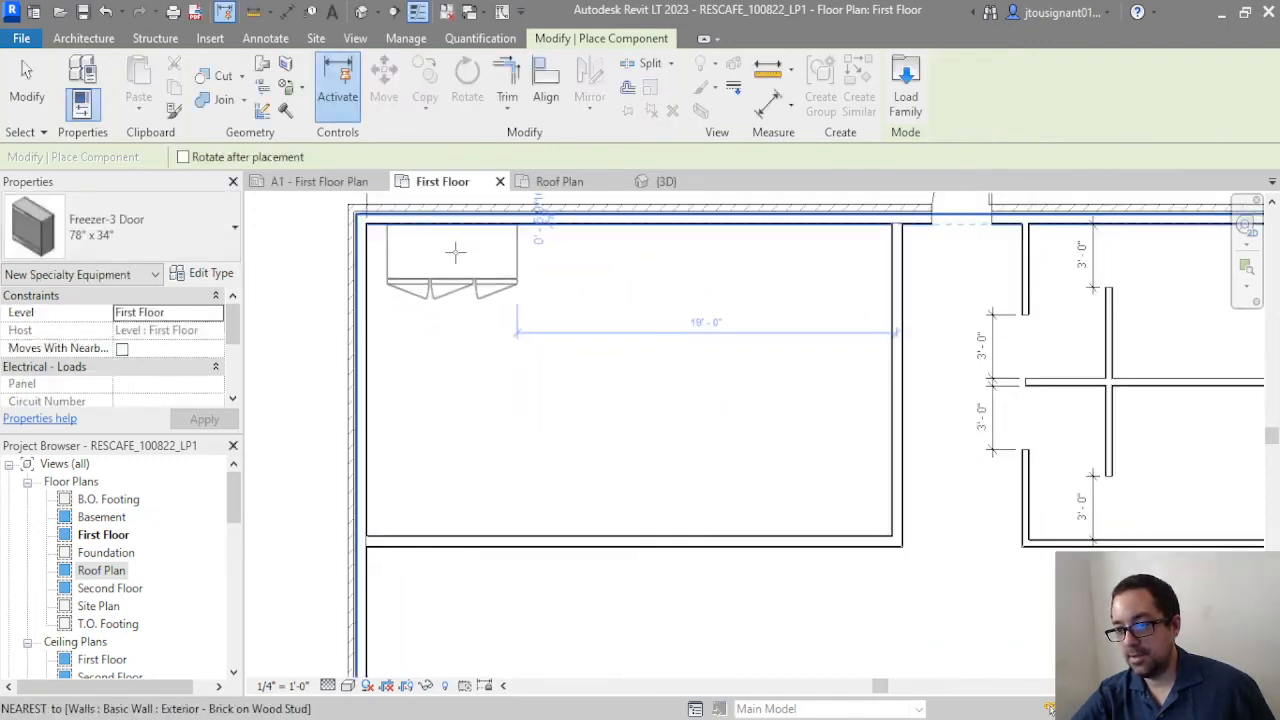
click(452, 252)
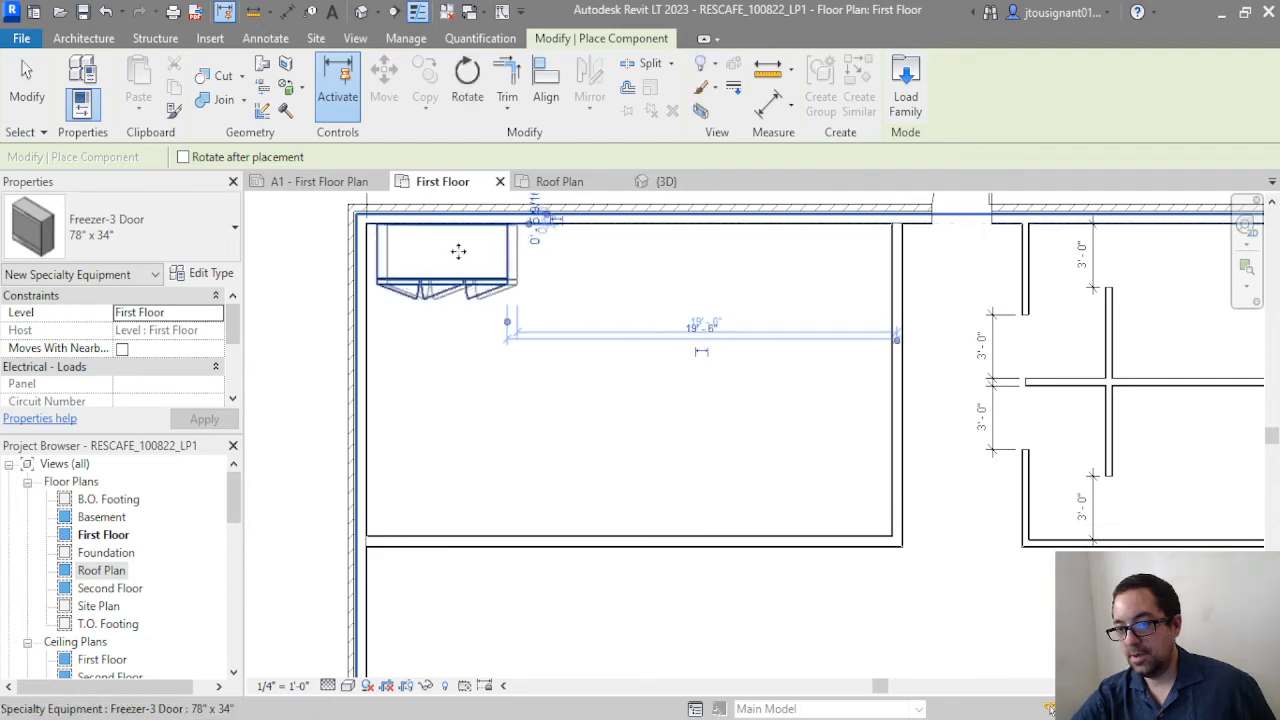
key(Escape)
key(Escape)
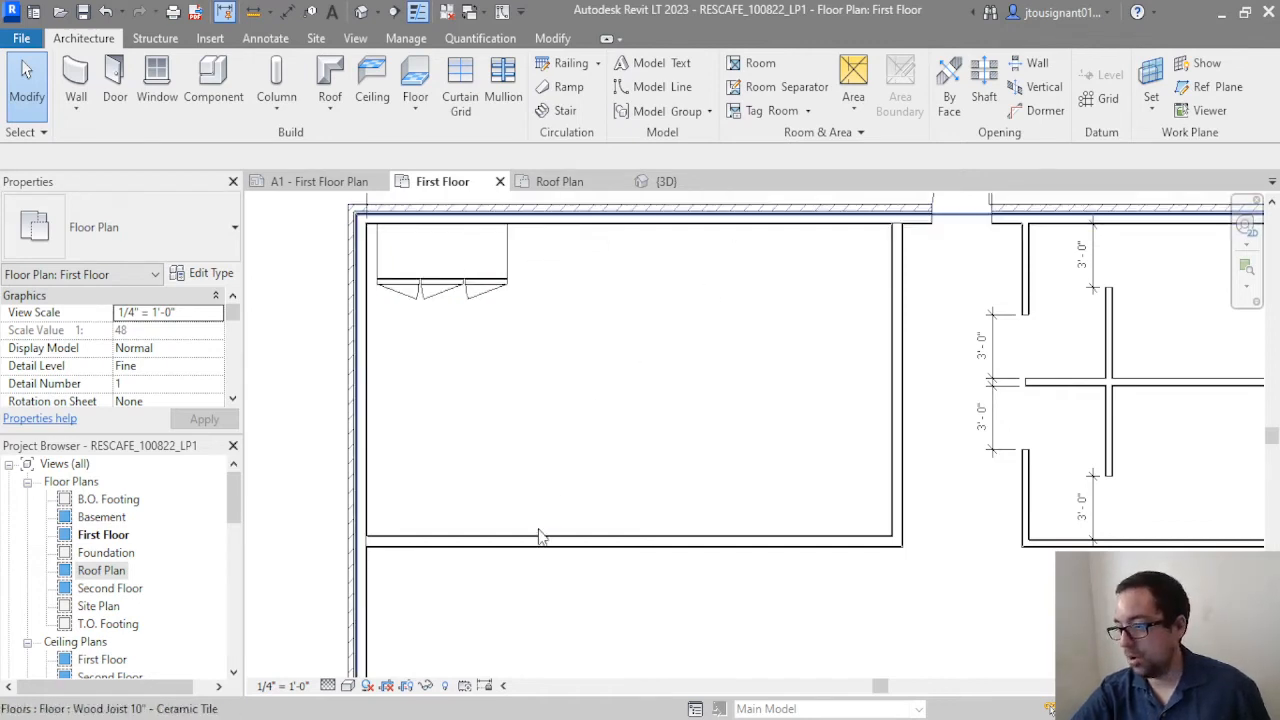
Load the Griddle-Grooved 60" x 31" family and place it beside the freezer along the upper exterior wall
click(212, 78)
click(910, 85)
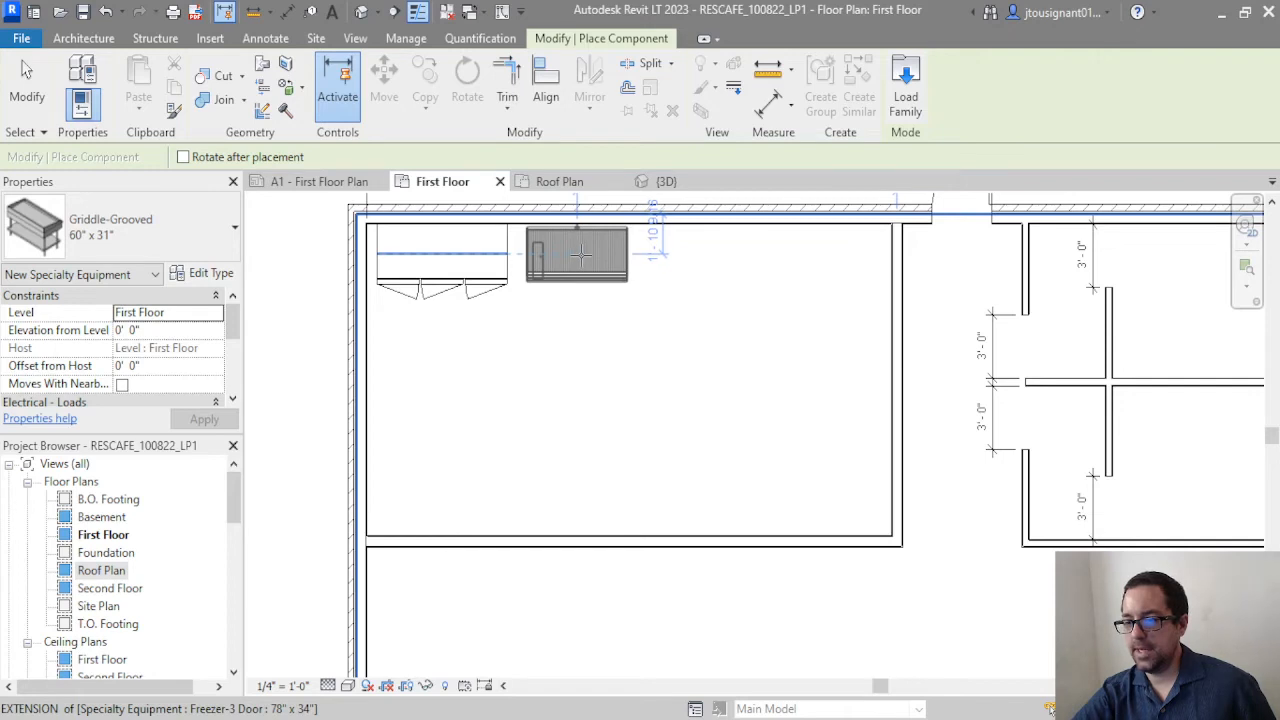
scroll(657, 271, up, 4)
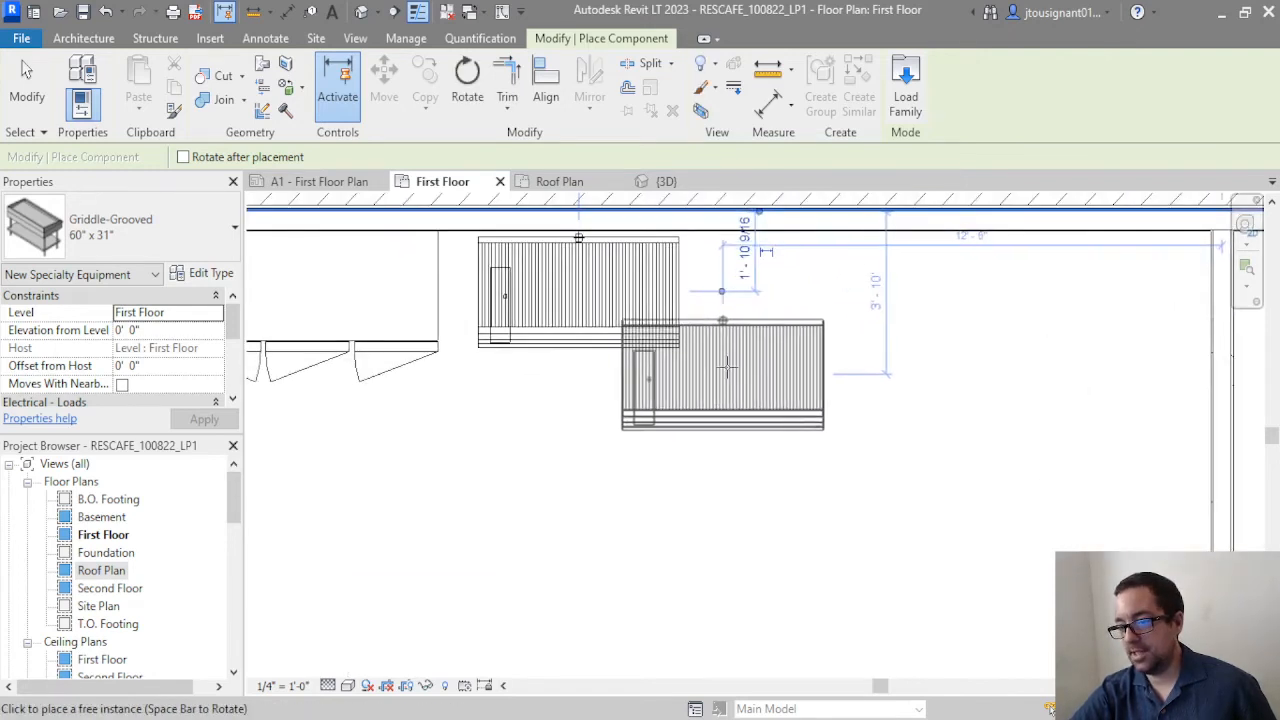
scroll(728, 367, up, 3)
middle_drag(742, 352, 815, 404)
scroll(816, 404, down, 4)
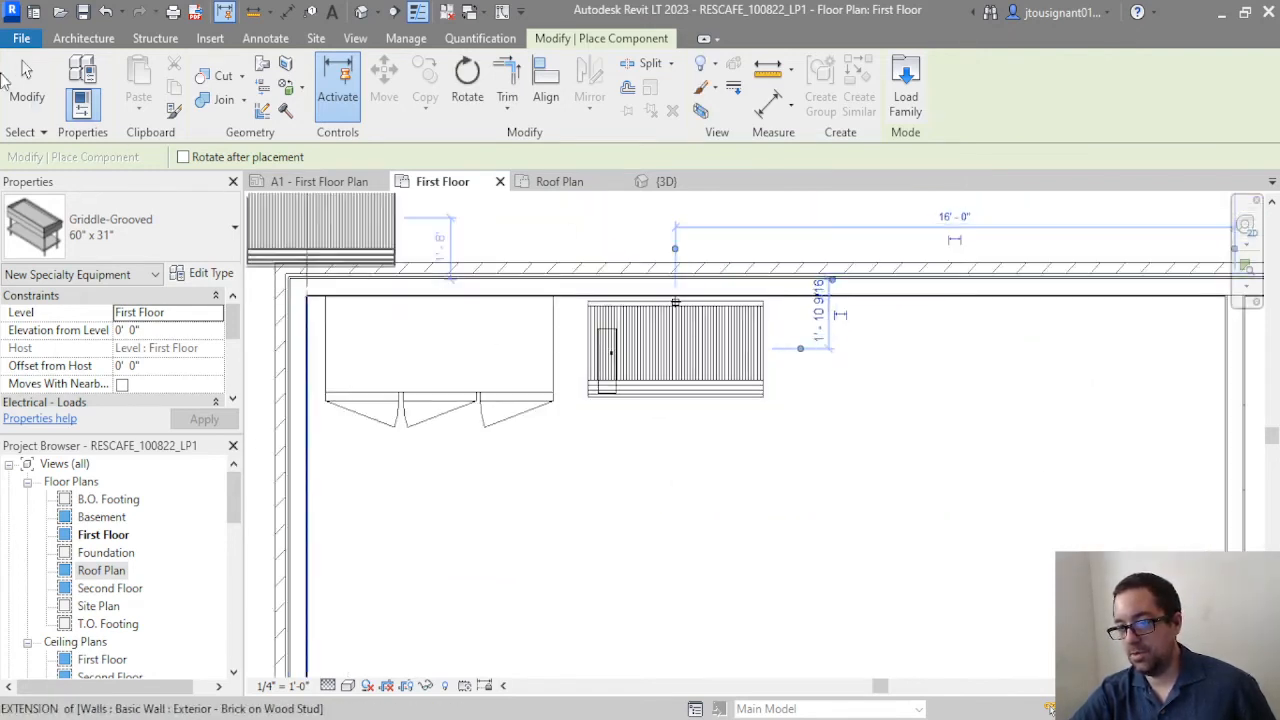
click(27, 85)
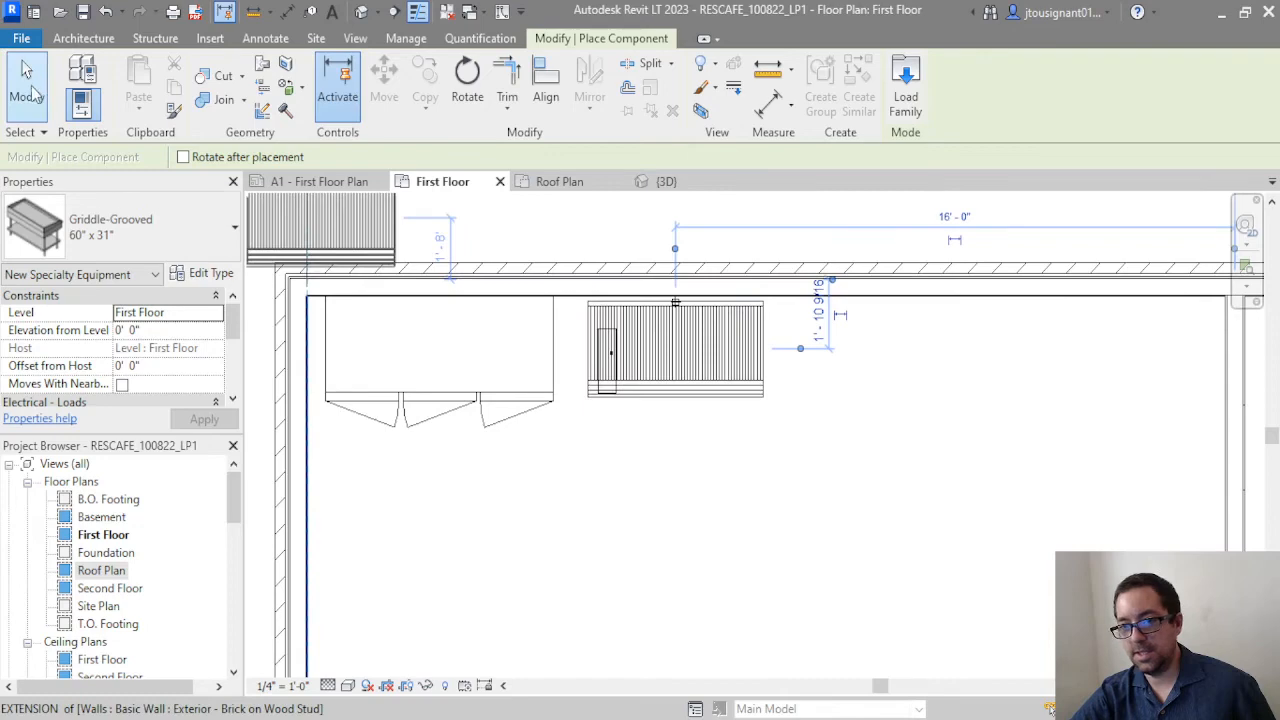
click(723, 340)
click(957, 437)
Place an Oven-Convection 38" x 36" component beside the griddle, in line with the equipment along the upper wall
click(84, 40)
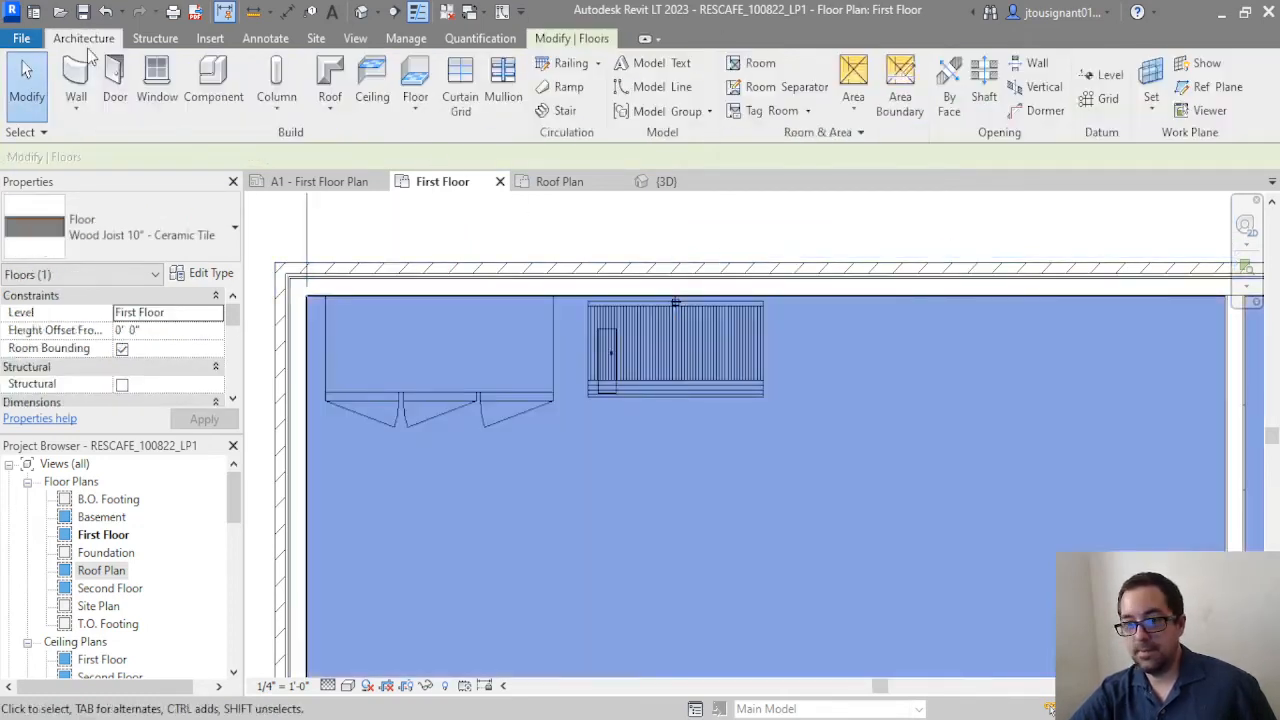
click(213, 88)
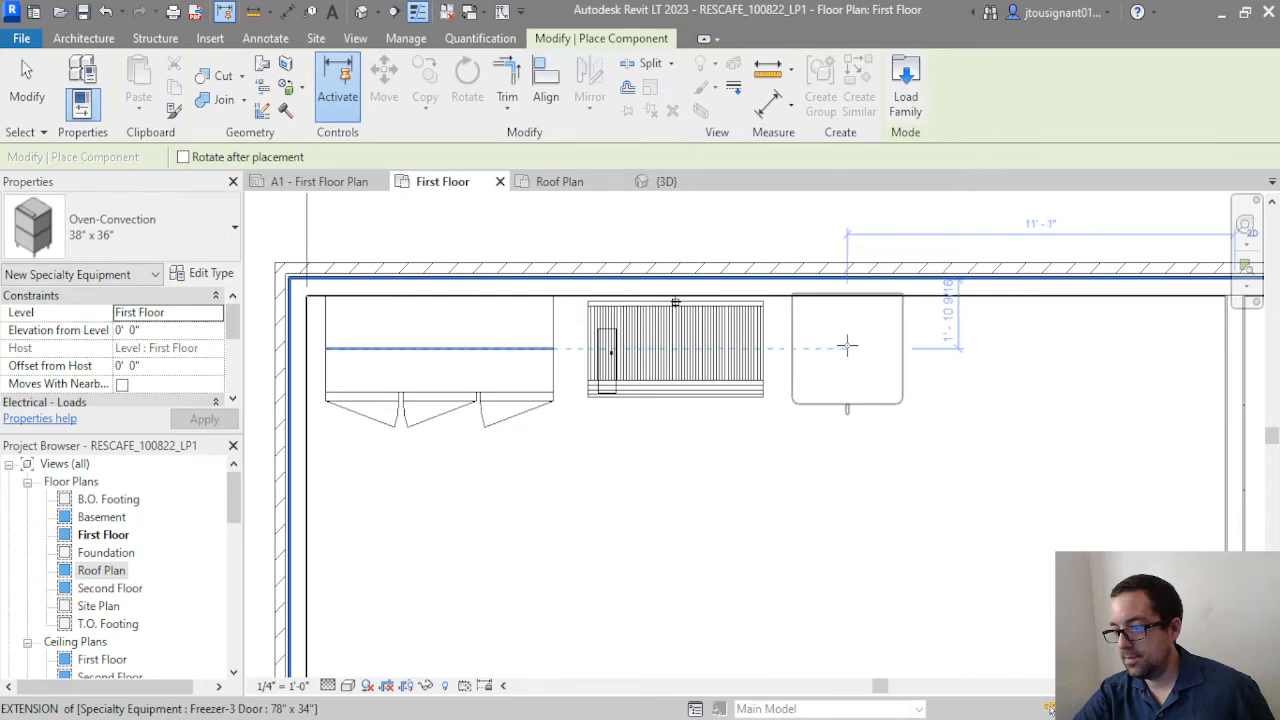
scroll(847, 346, down, 1)
scroll(842, 340, down, 2)
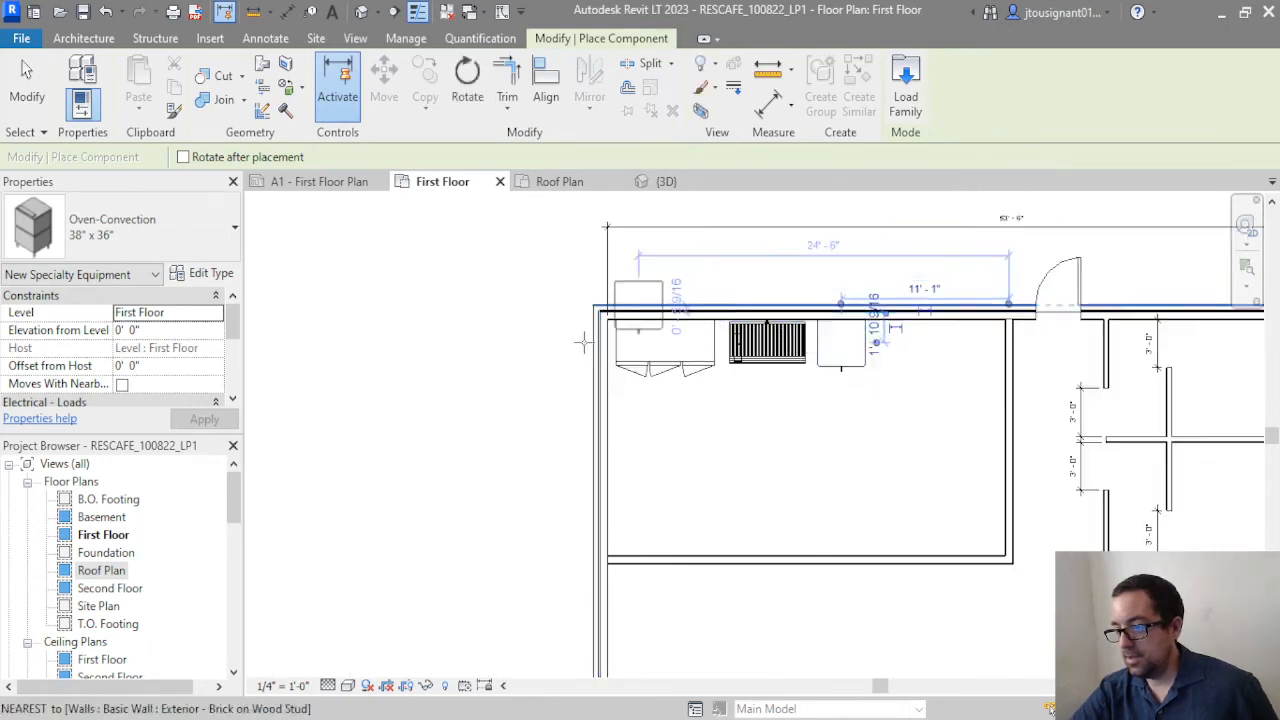
Load the Sink-3 Basin 91" Width family and place it rotated along the left exterior wall, about 9' below the upper wall
click(905, 85)
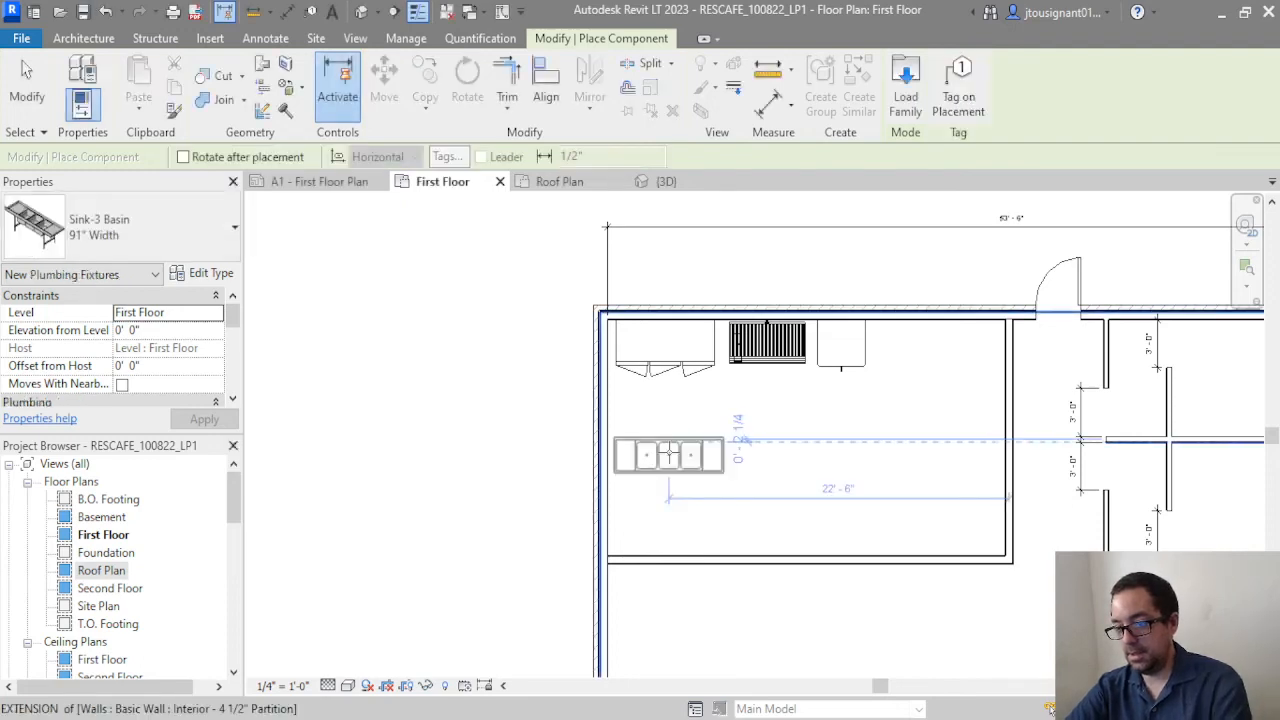
key(space)
scroll(630, 455, up, 2)
click(627, 458)
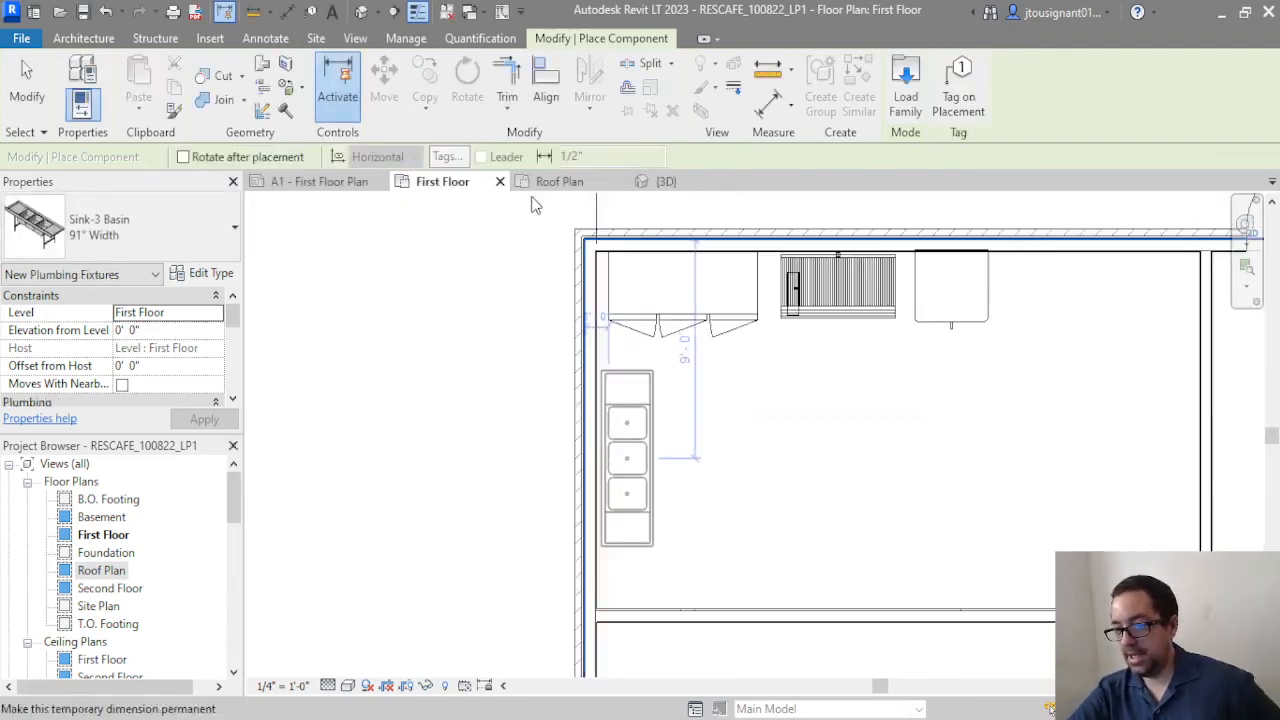
key(Escape)
key(Escape)
scroll(680, 515, down, 2)
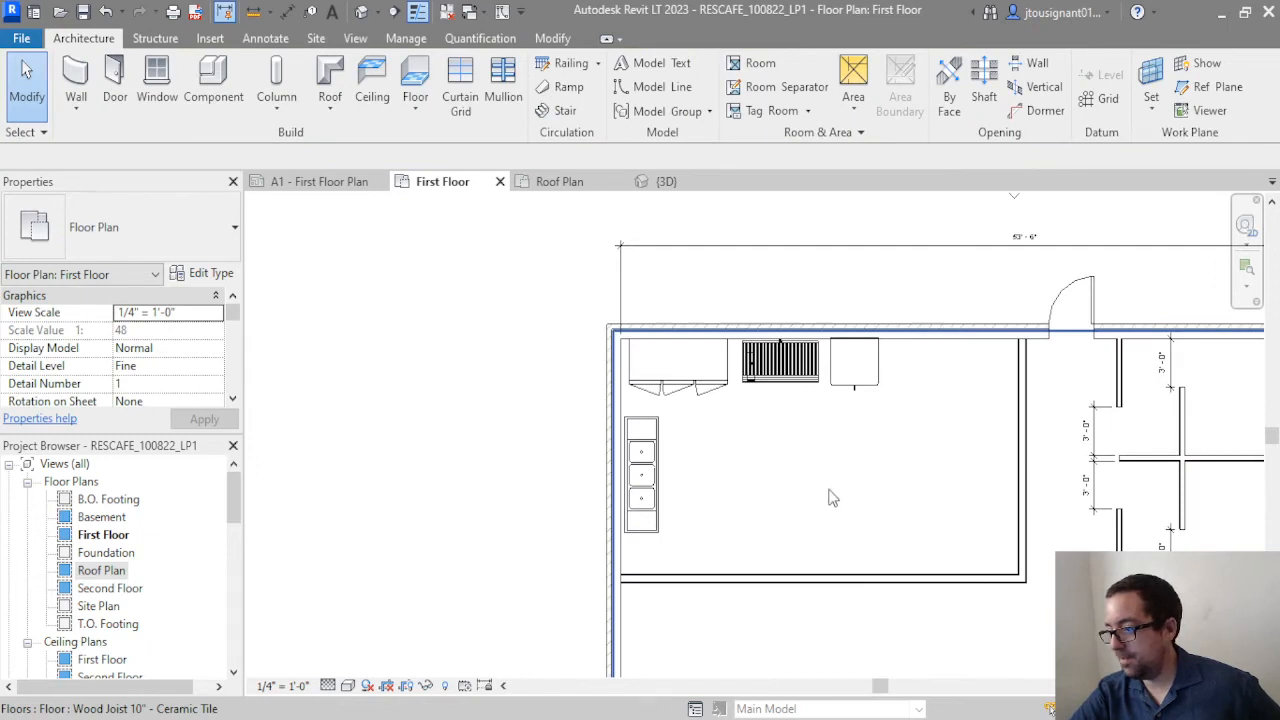
Load the Fire Extinguisher Cabinet 9 1/2 x 4 1/2 x 24" family and place it on the upper wall between the oven and the room's right-hand partition
middle_drag(830, 497, 686, 443)
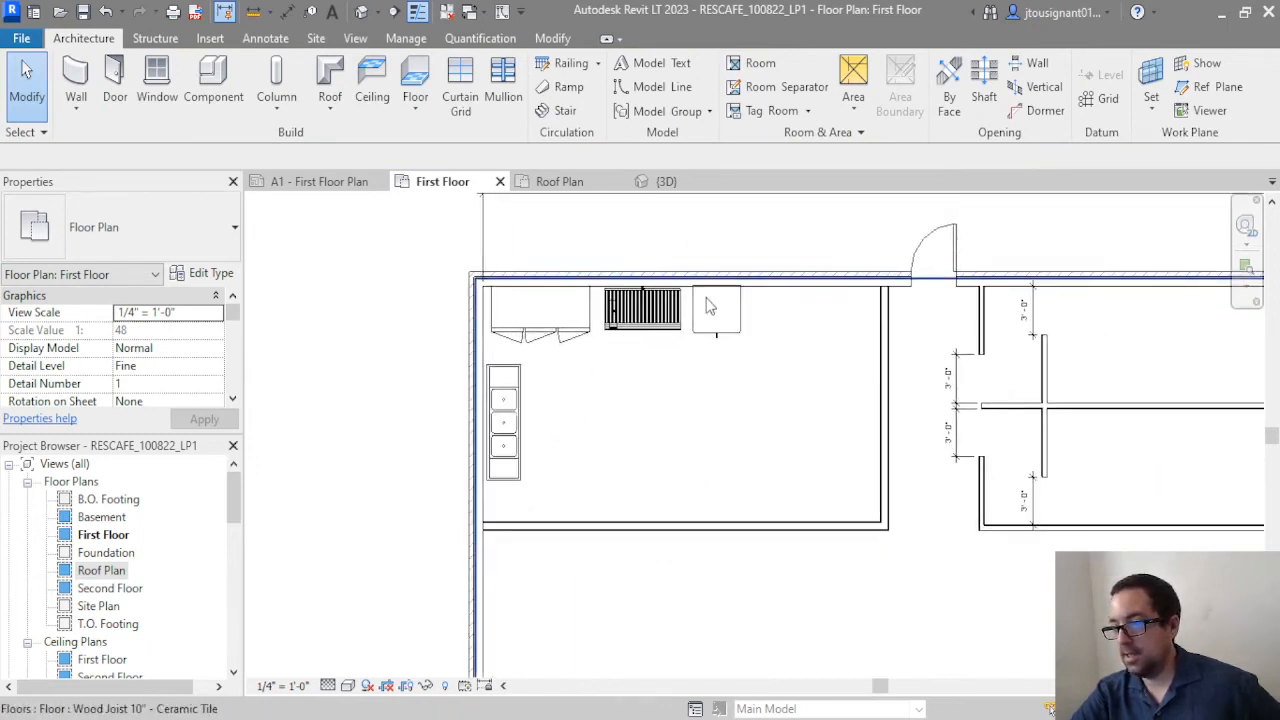
click(213, 82)
click(903, 100)
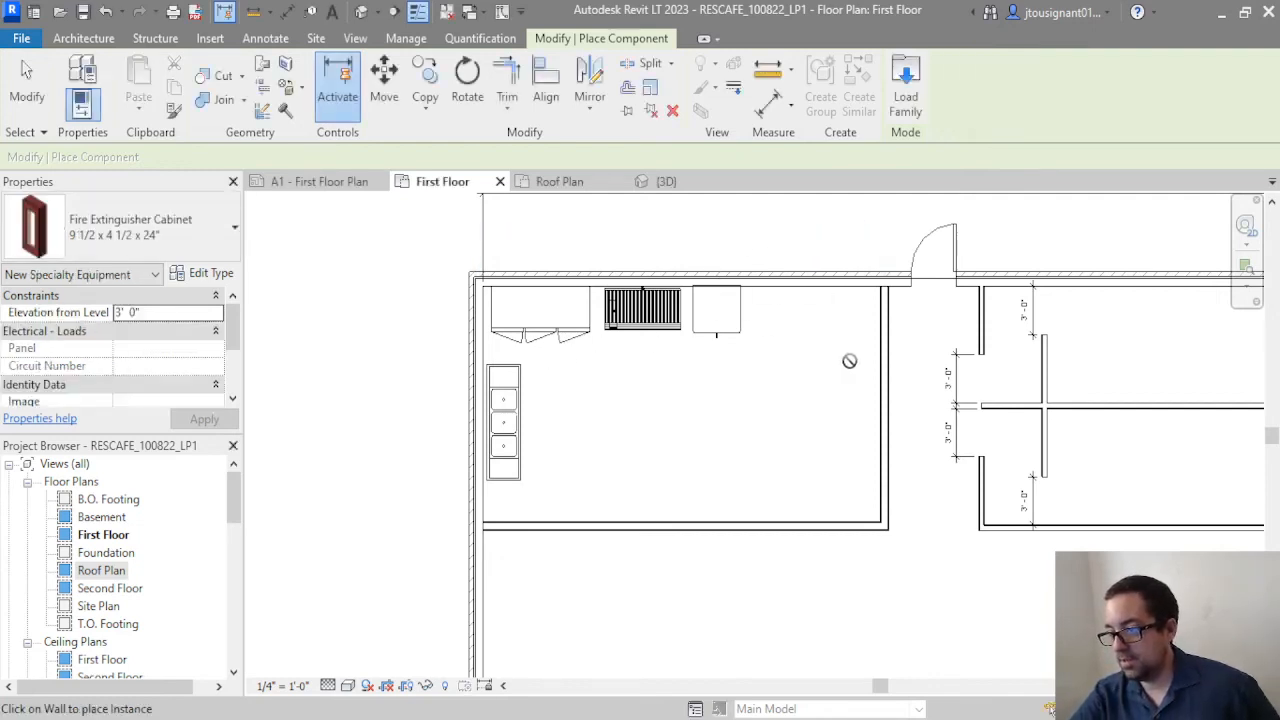
scroll(870, 368, up, 3)
scroll(895, 377, up, 4)
scroll(893, 376, down, 4)
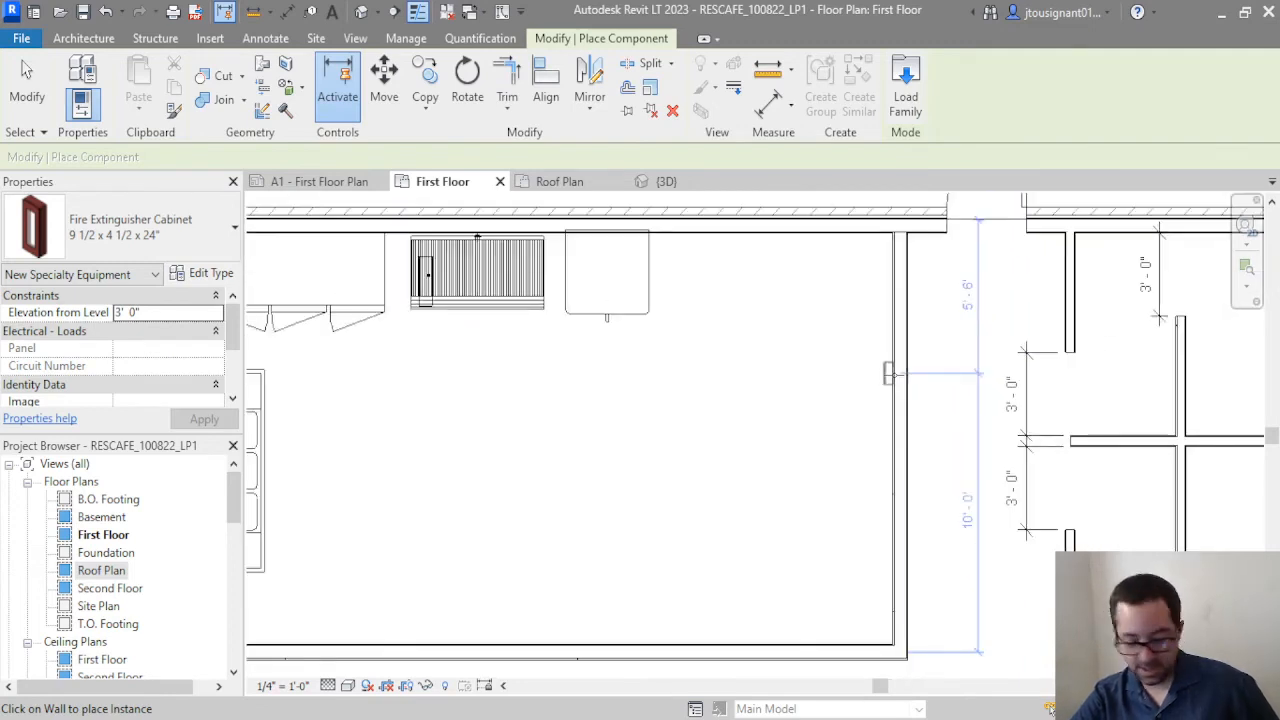
scroll(890, 375, up, 4)
scroll(890, 375, down, 4)
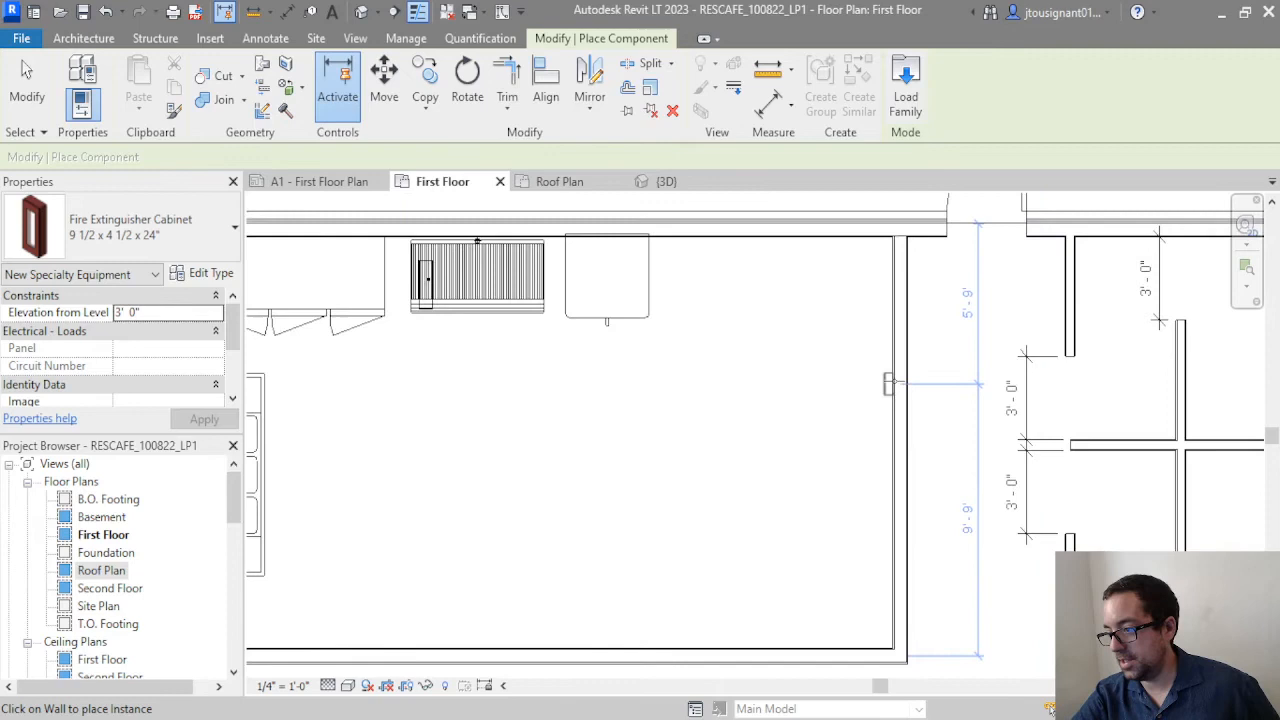
click(780, 240)
click(27, 80)
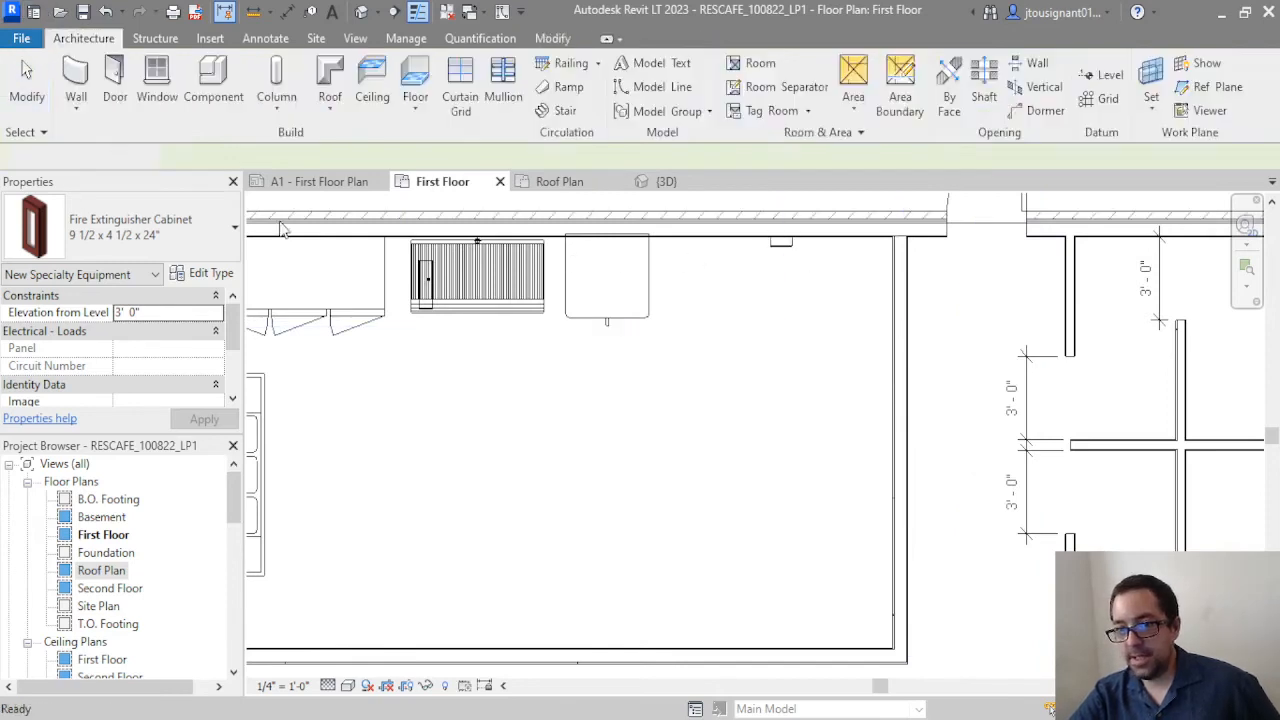
Load the 72" x 84" Double-Flush Panel Double-Acting door and place it in the equipment room's lower partition, 4' from its right-hand end
scroll(1137, 383, down, 3)
scroll(1136, 381, down, 1)
middle_drag(882, 328, 684, 300)
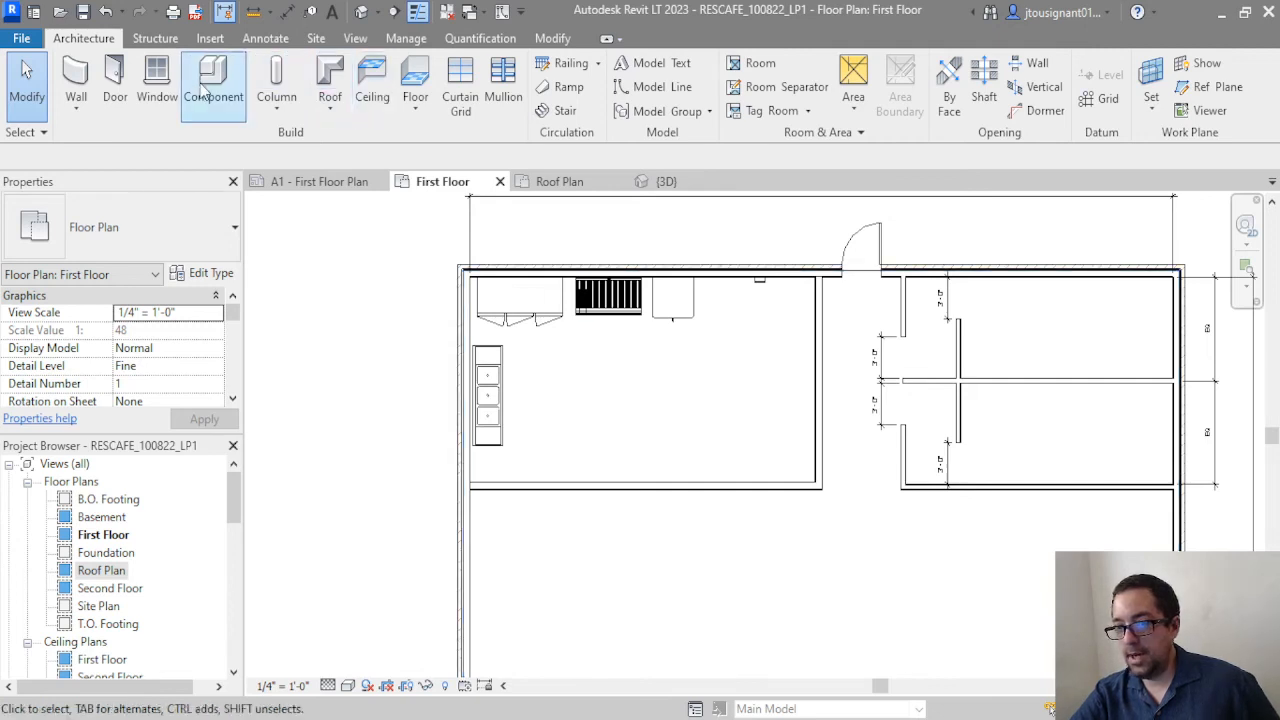
click(115, 82)
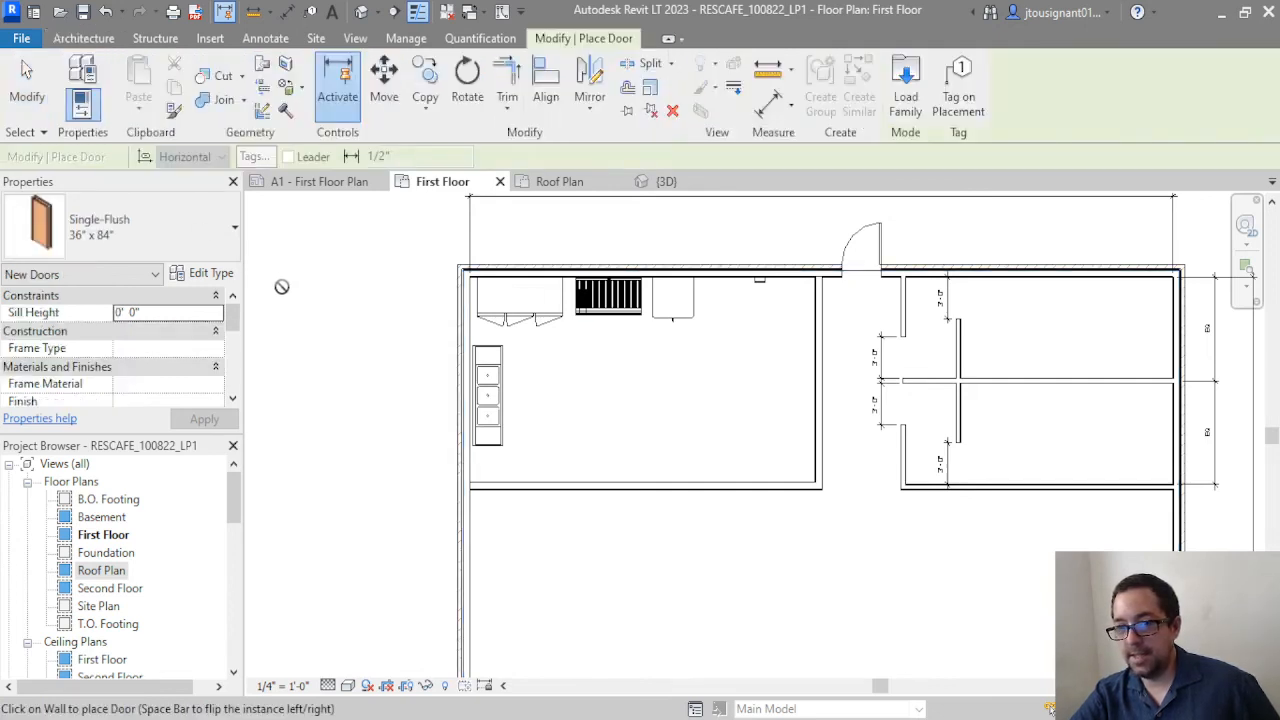
click(905, 85)
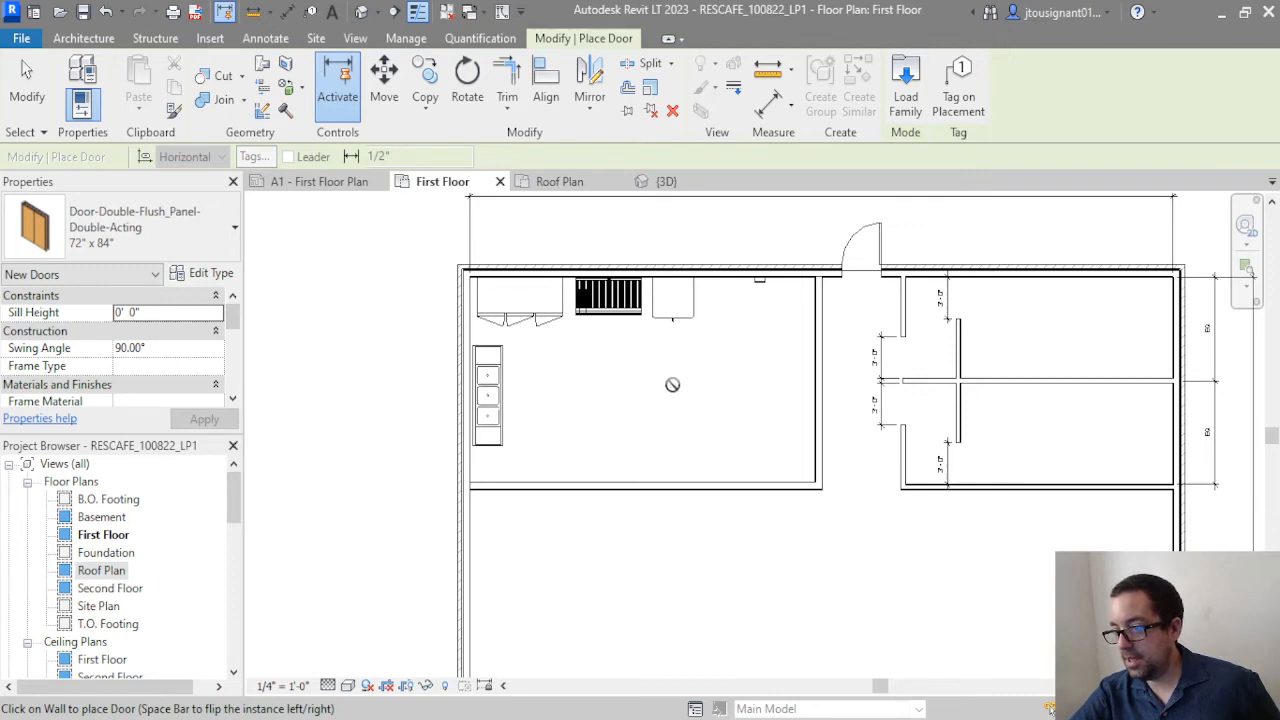
middle_drag(654, 489, 672, 430)
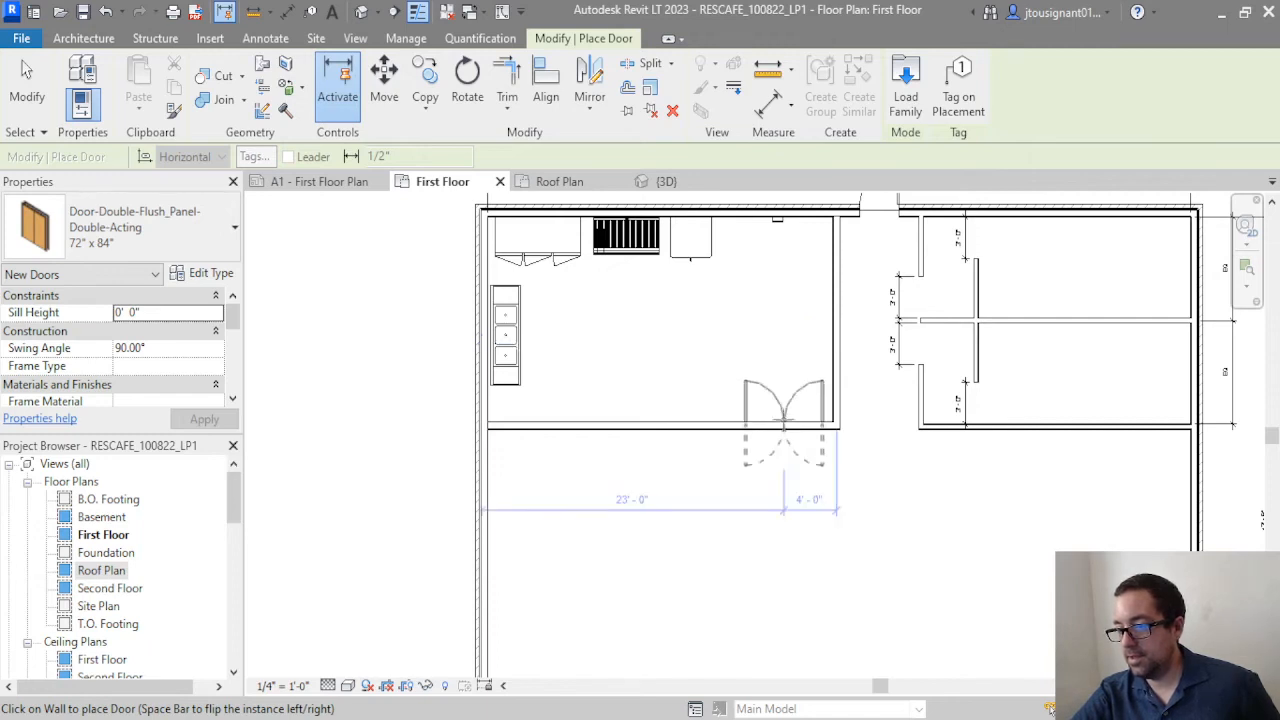
click(783, 428)
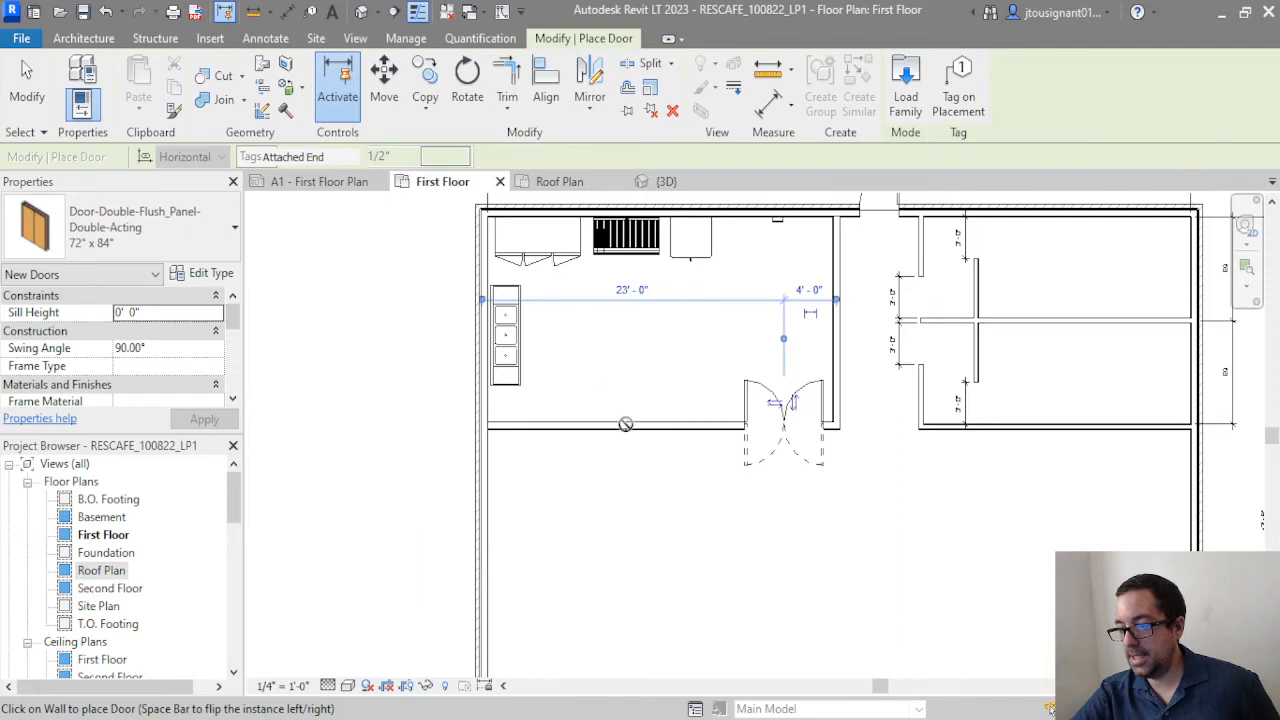
click(24, 66)
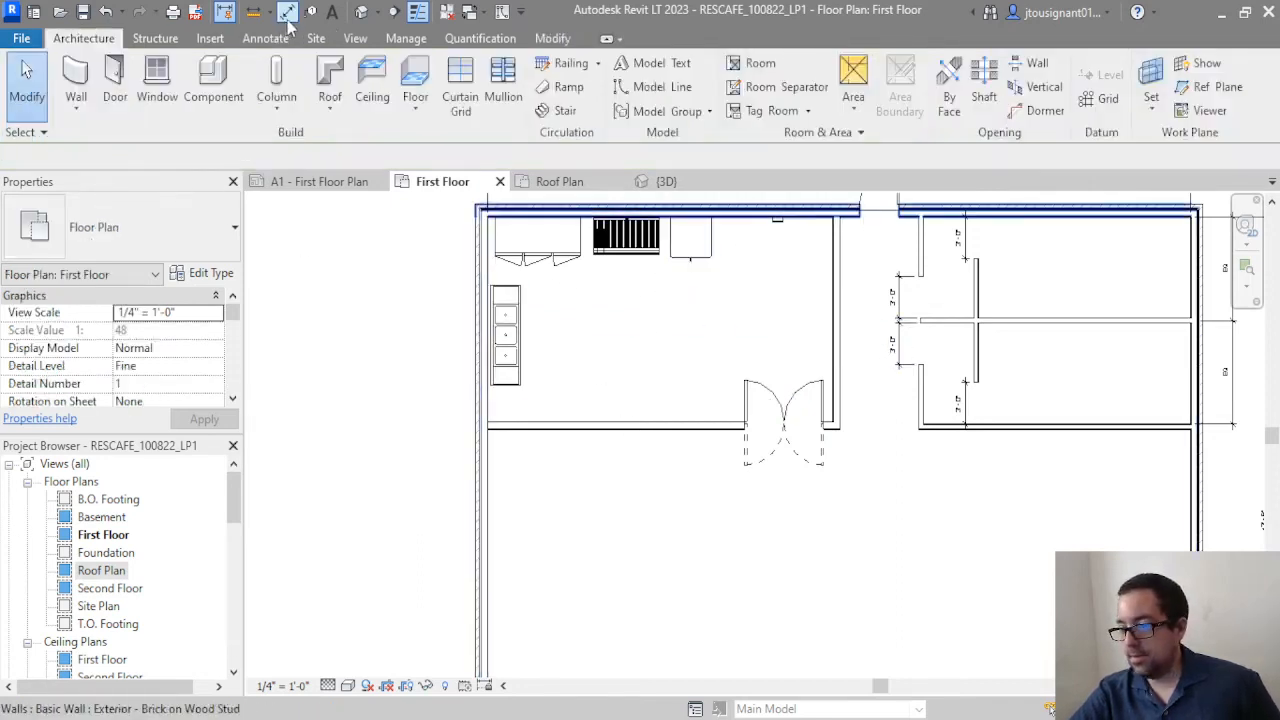
Load and place a Table - 6 Leg 96" x 24" south of the kitchen's double door, with a 96" Produce - Waterfall unit west of it
middle_drag(682, 293, 654, 270)
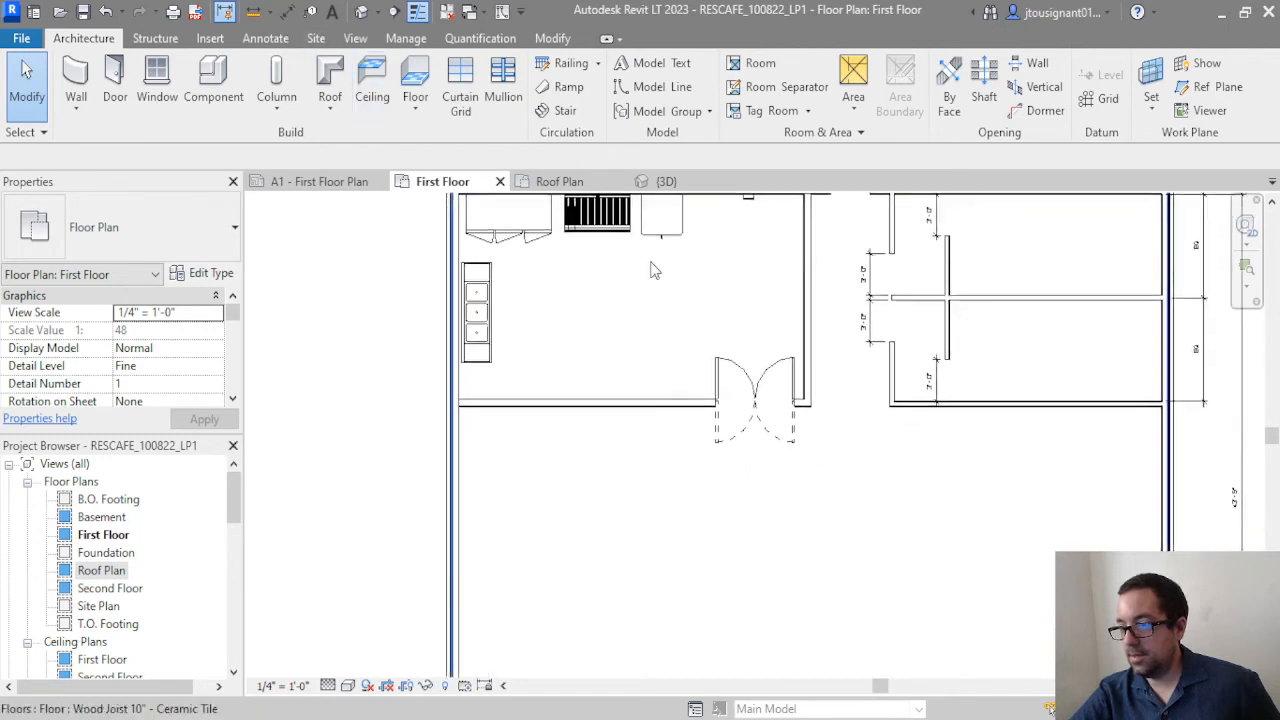
scroll(654, 270, down, 2)
click(212, 72)
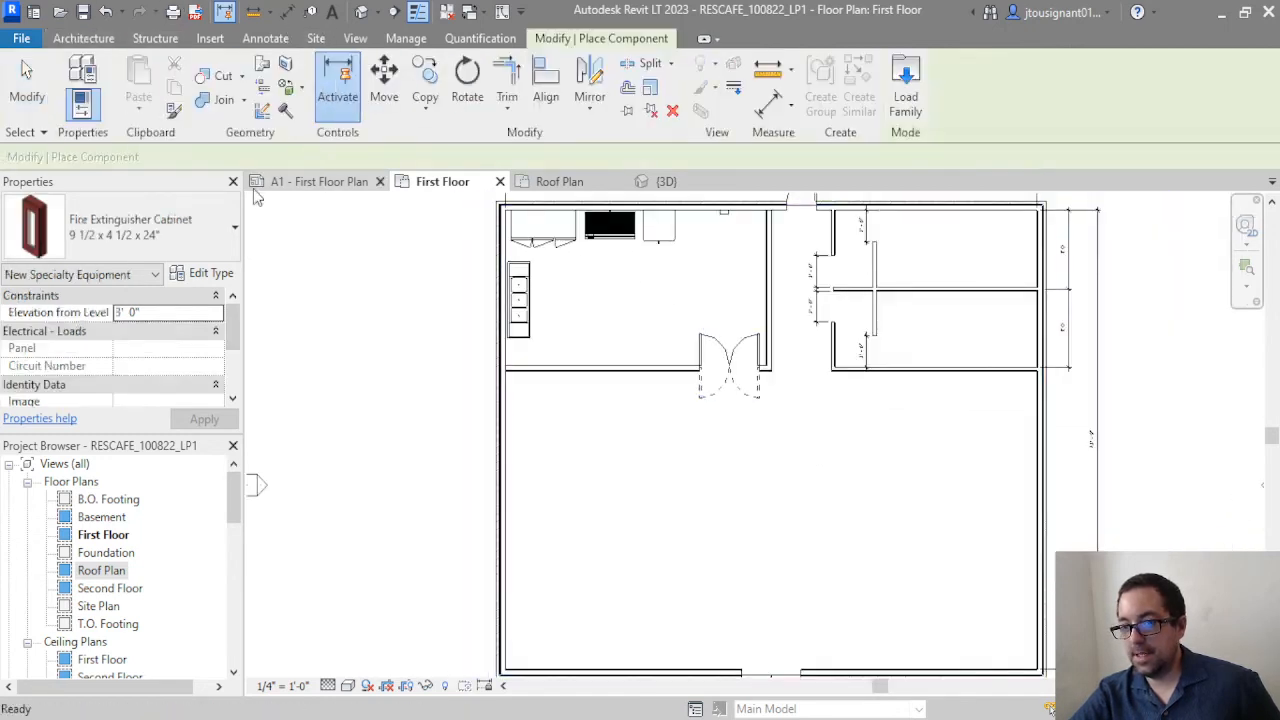
click(905, 95)
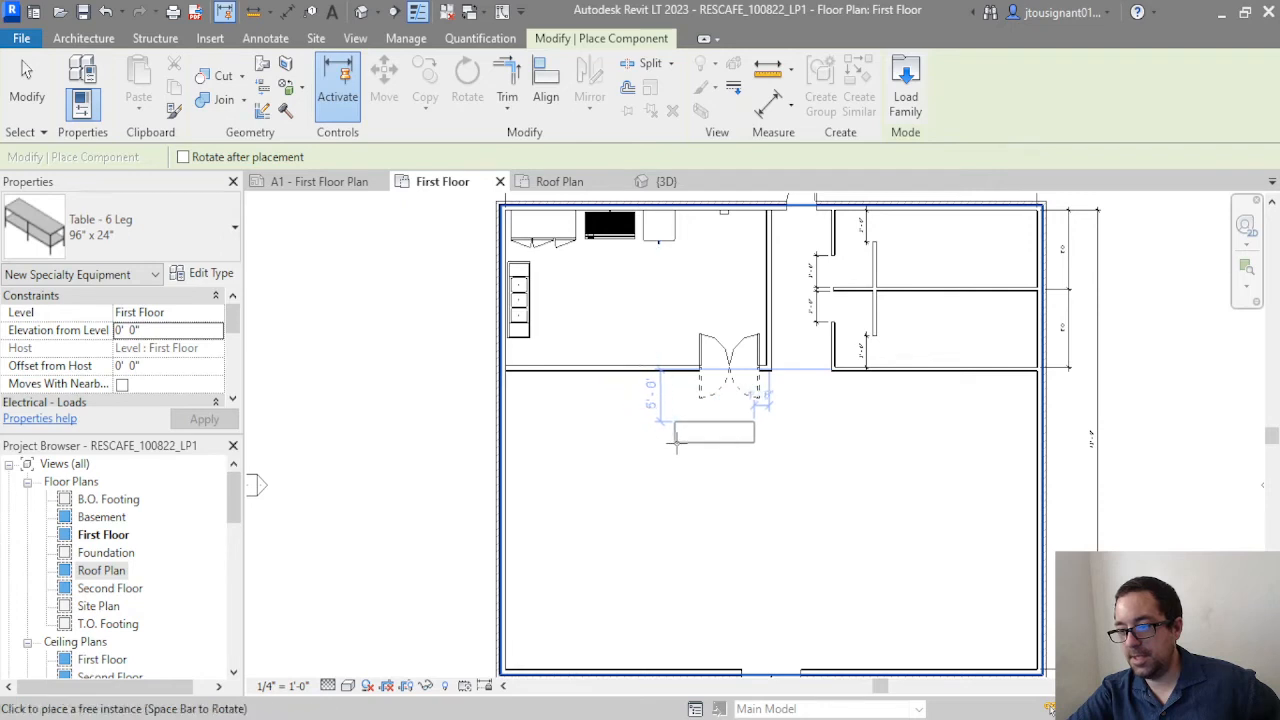
scroll(676, 444, up, 2)
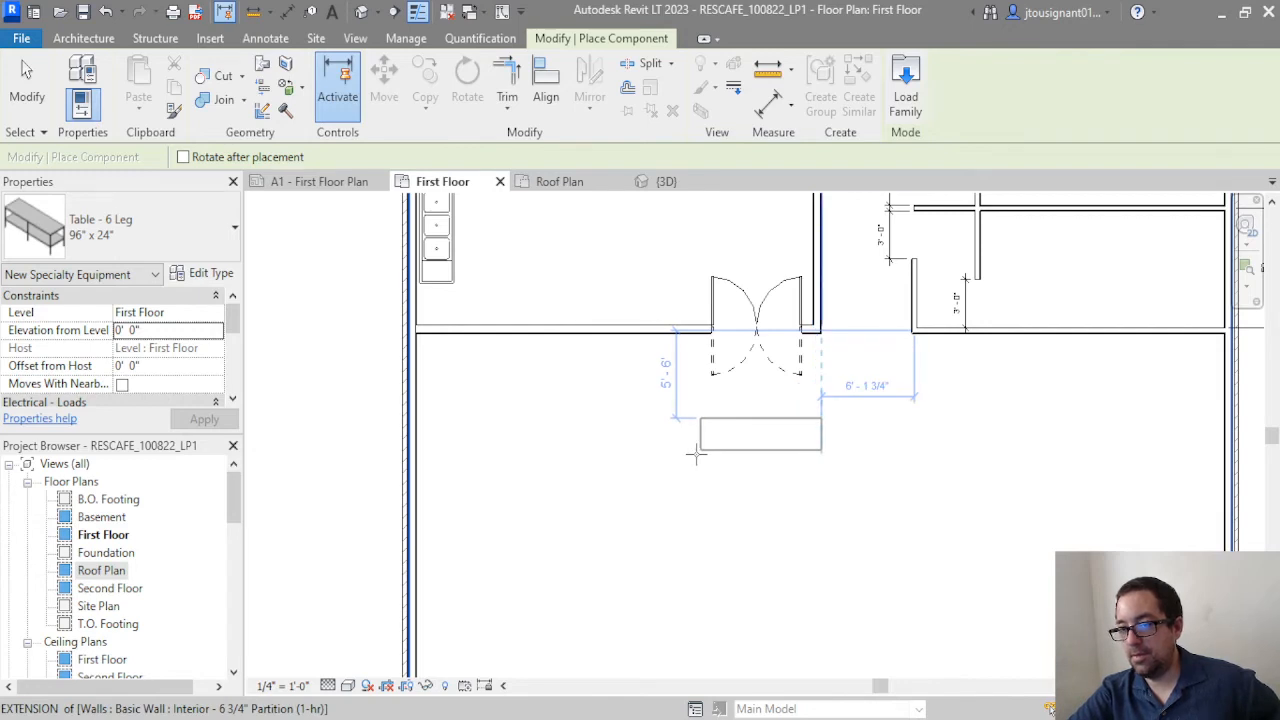
click(697, 454)
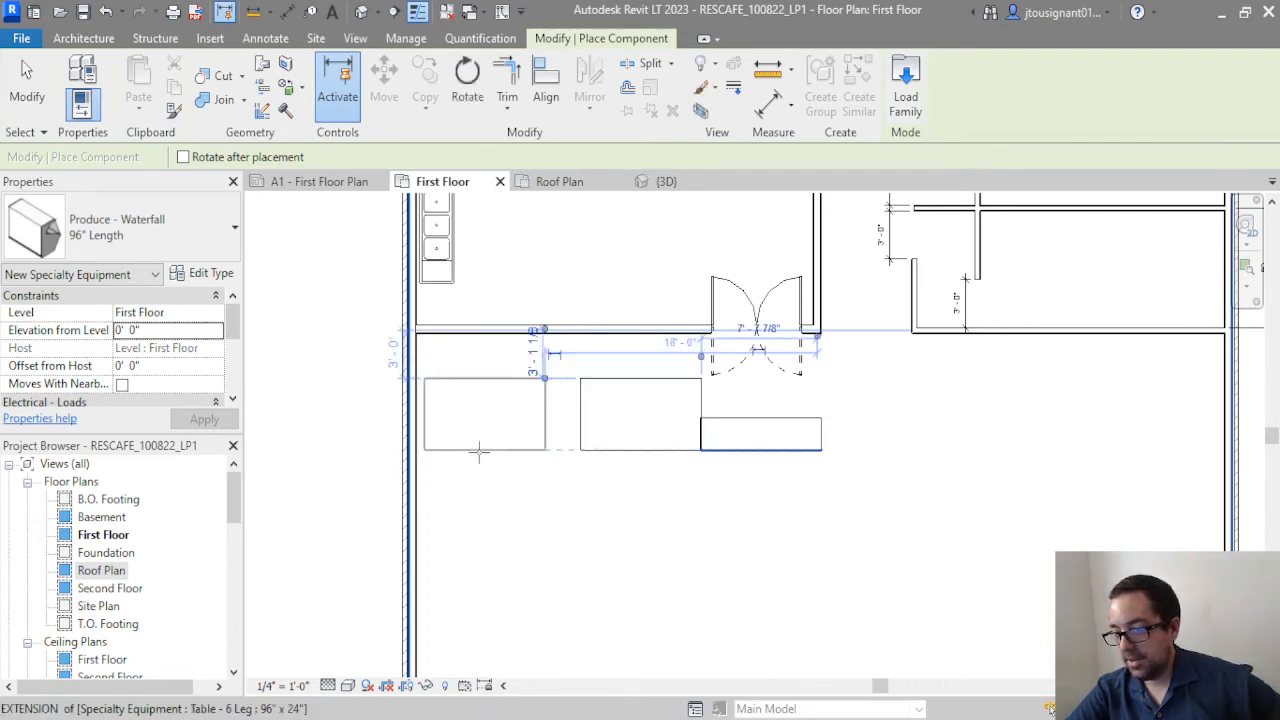
Load the Produce - Merchandiser family and place a 72" Length unit against the west side of the waterfall unit
click(922, 98)
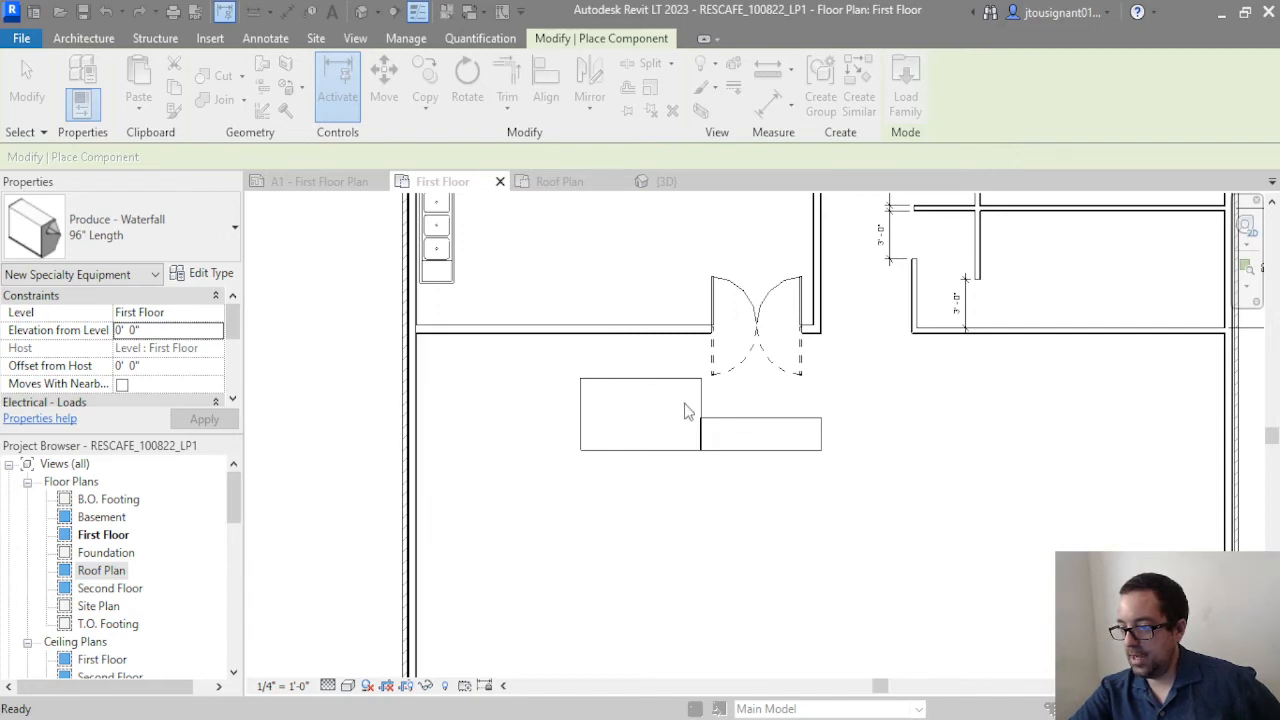
click(535, 450)
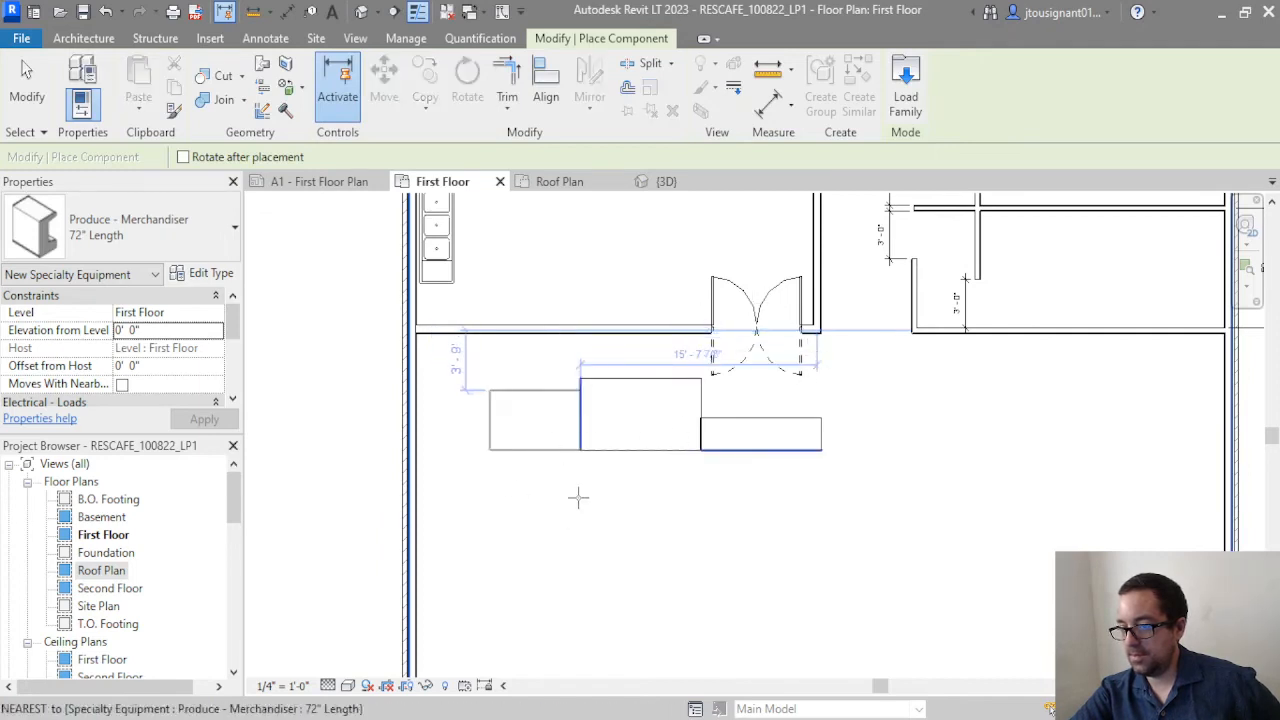
click(35, 110)
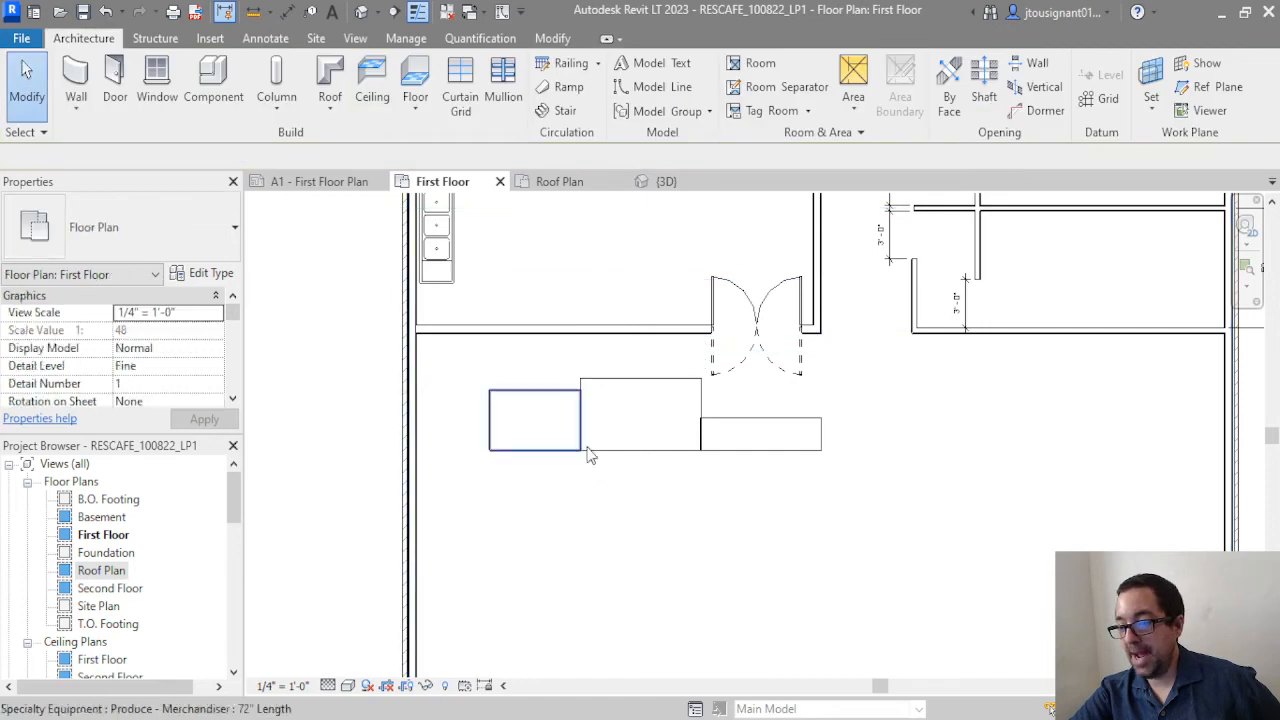
Create a perspective camera view at 5' 6" eye height from the dining area's southeast corner, looking northwest across the floor
click(378, 12)
click(393, 64)
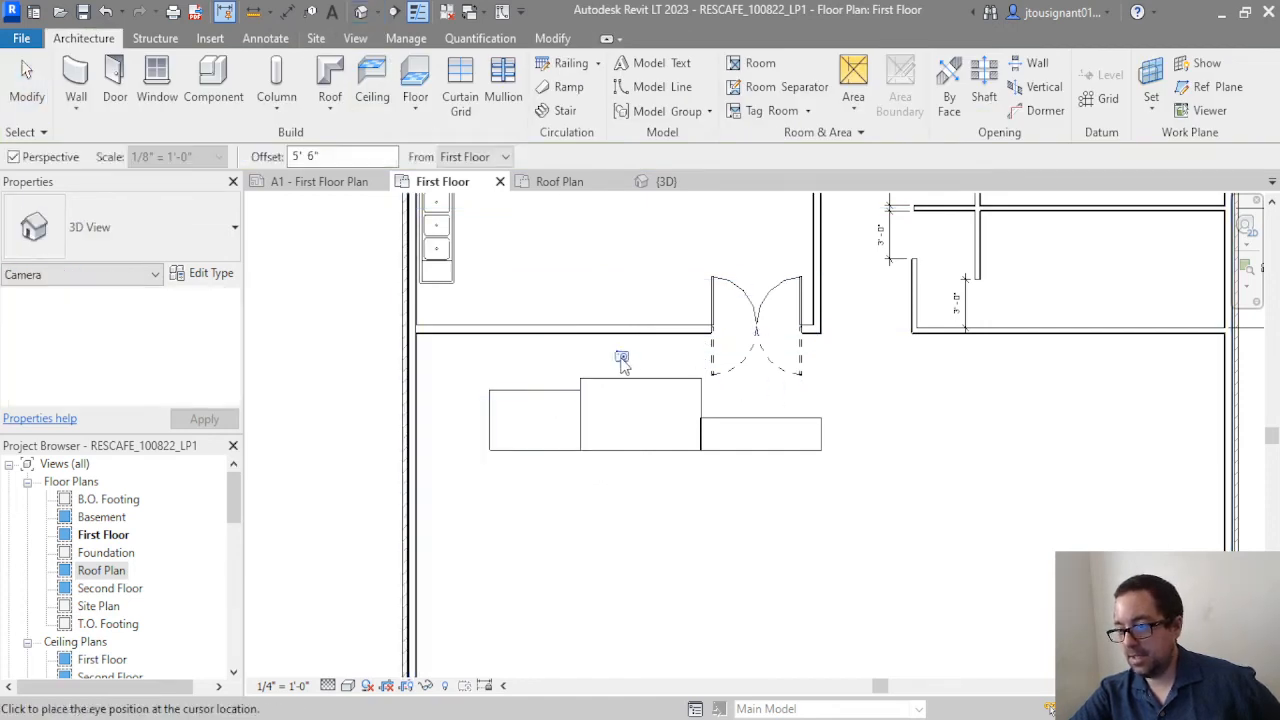
scroll(475, 316, down, 3)
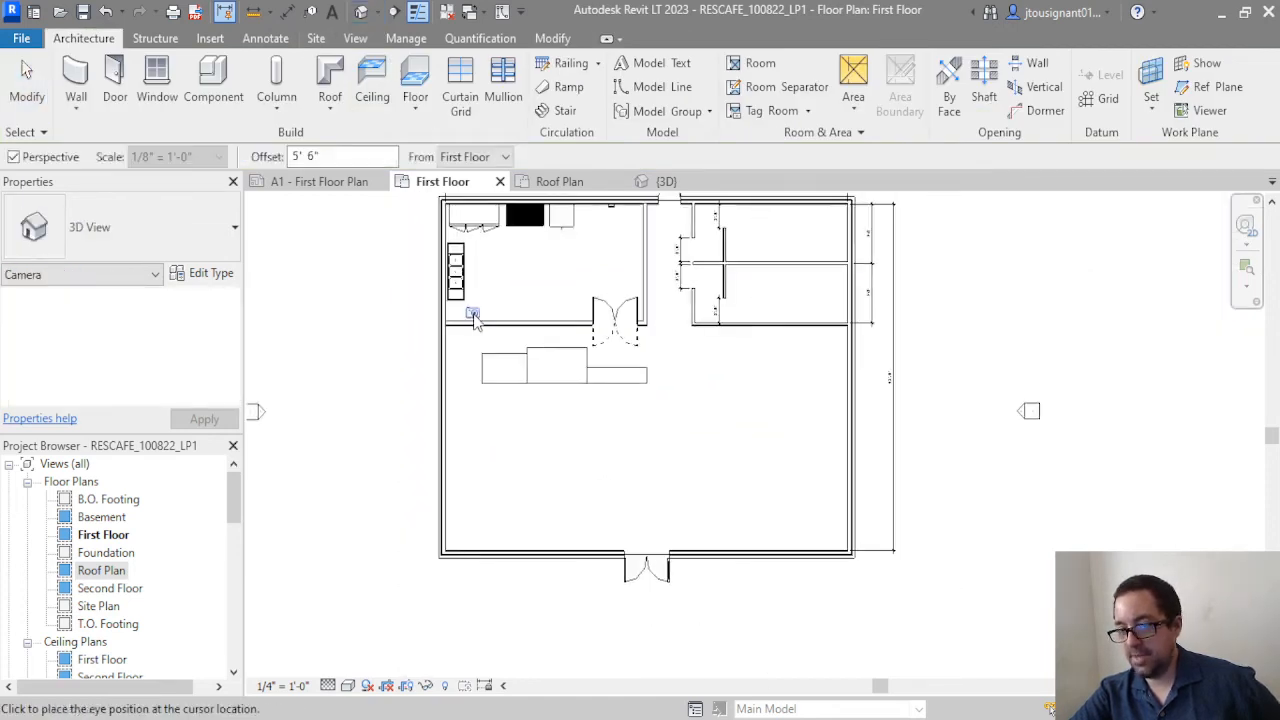
click(841, 543)
scroll(584, 248, down, 2)
middle_drag(584, 248, 595, 381)
click(537, 290)
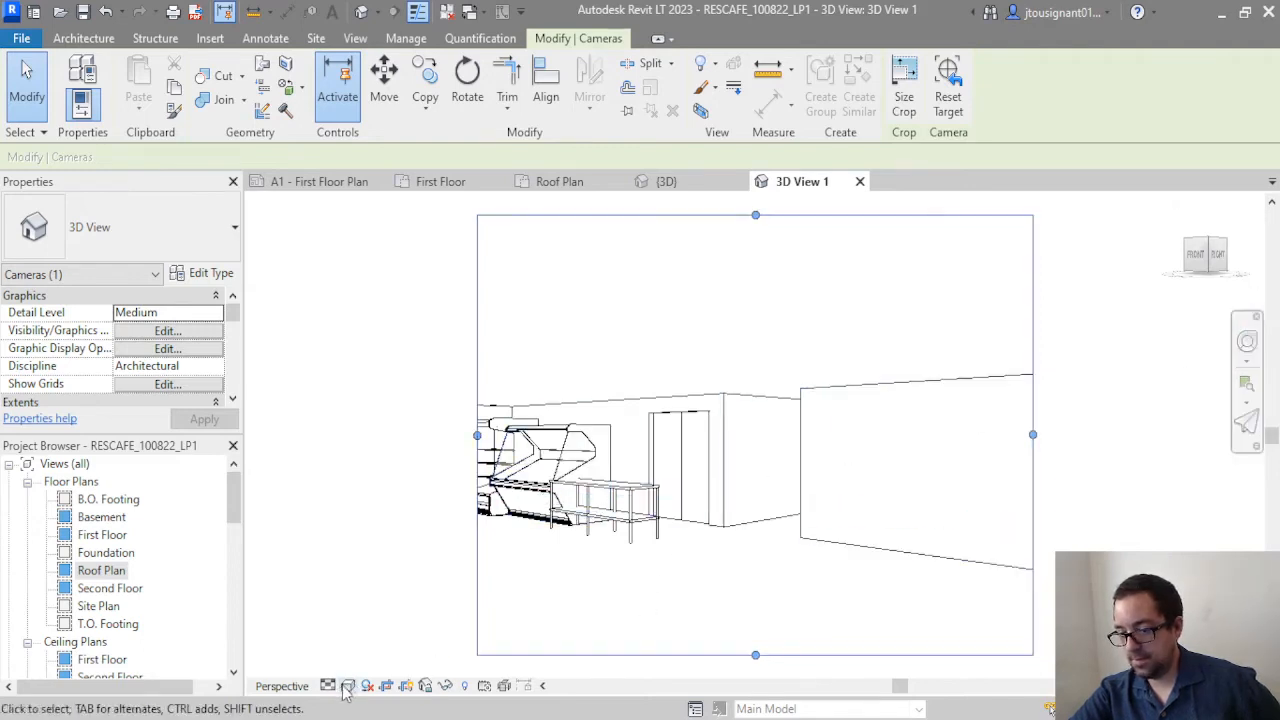
Set the camera view to Shaded and turn its look direction to bring all three serving units into frame
key(s)
key(d)
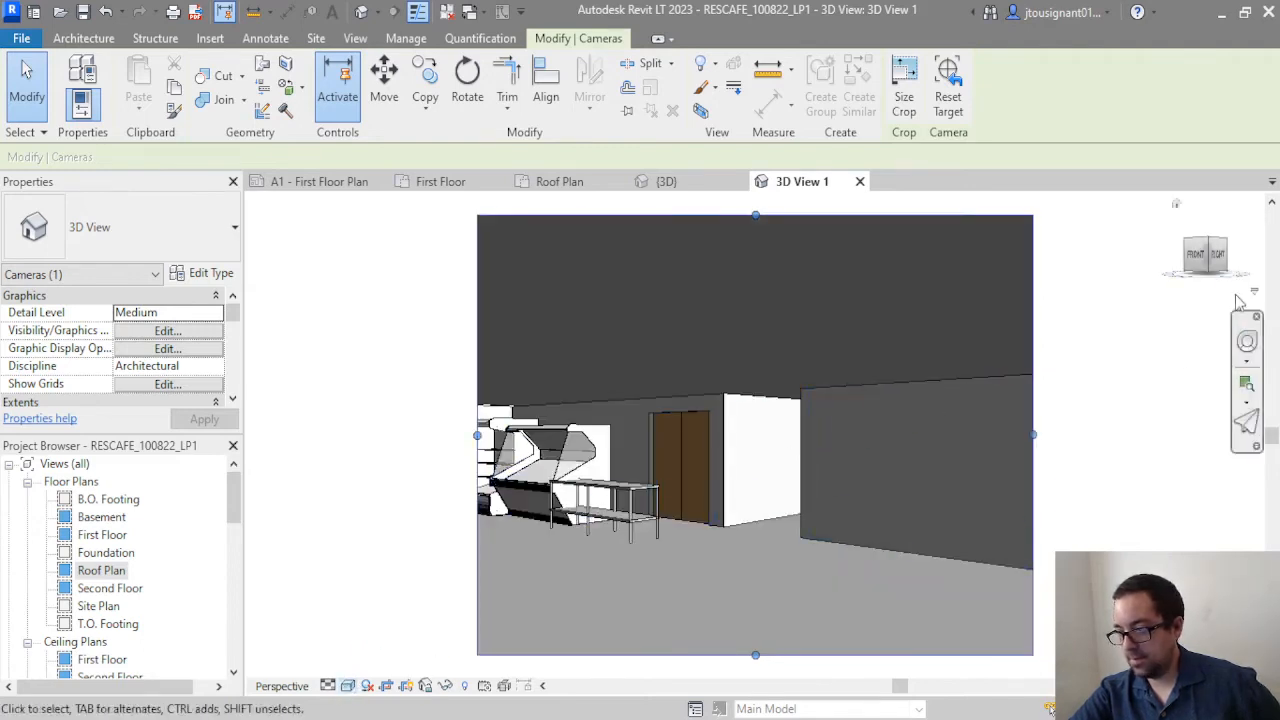
click(1246, 341)
drag(1138, 386, 1086, 388)
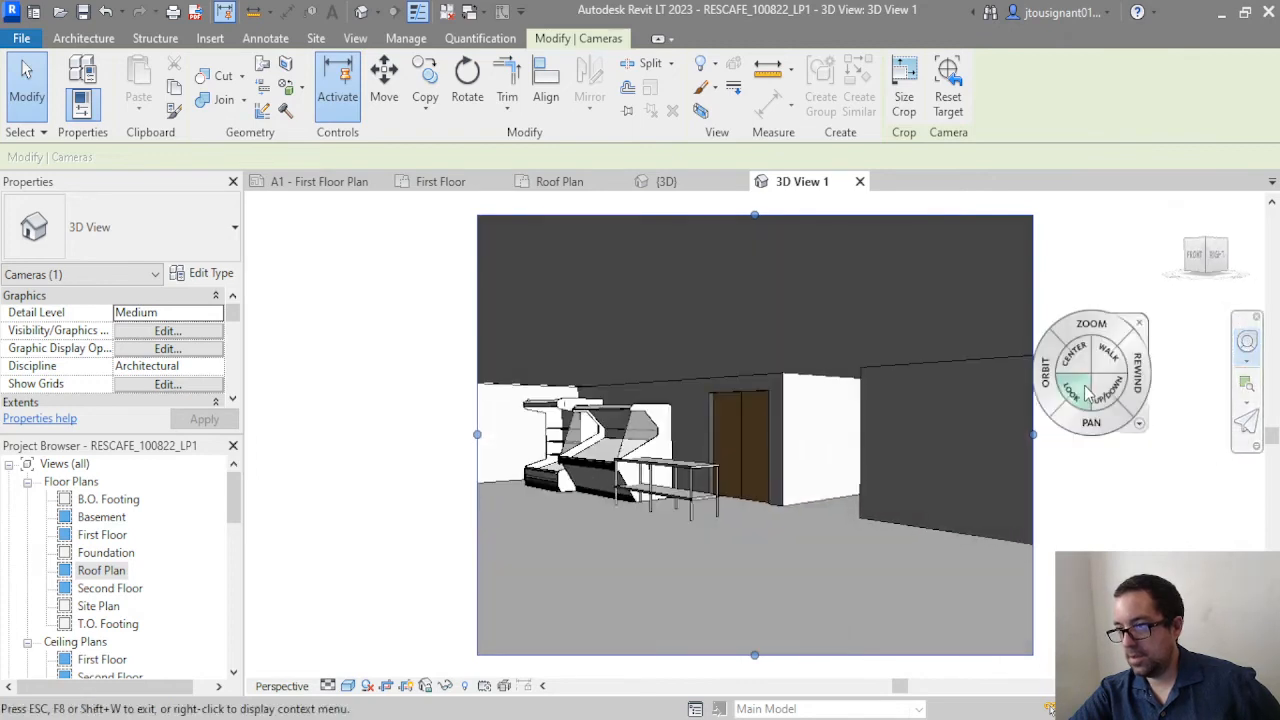
click(1145, 321)
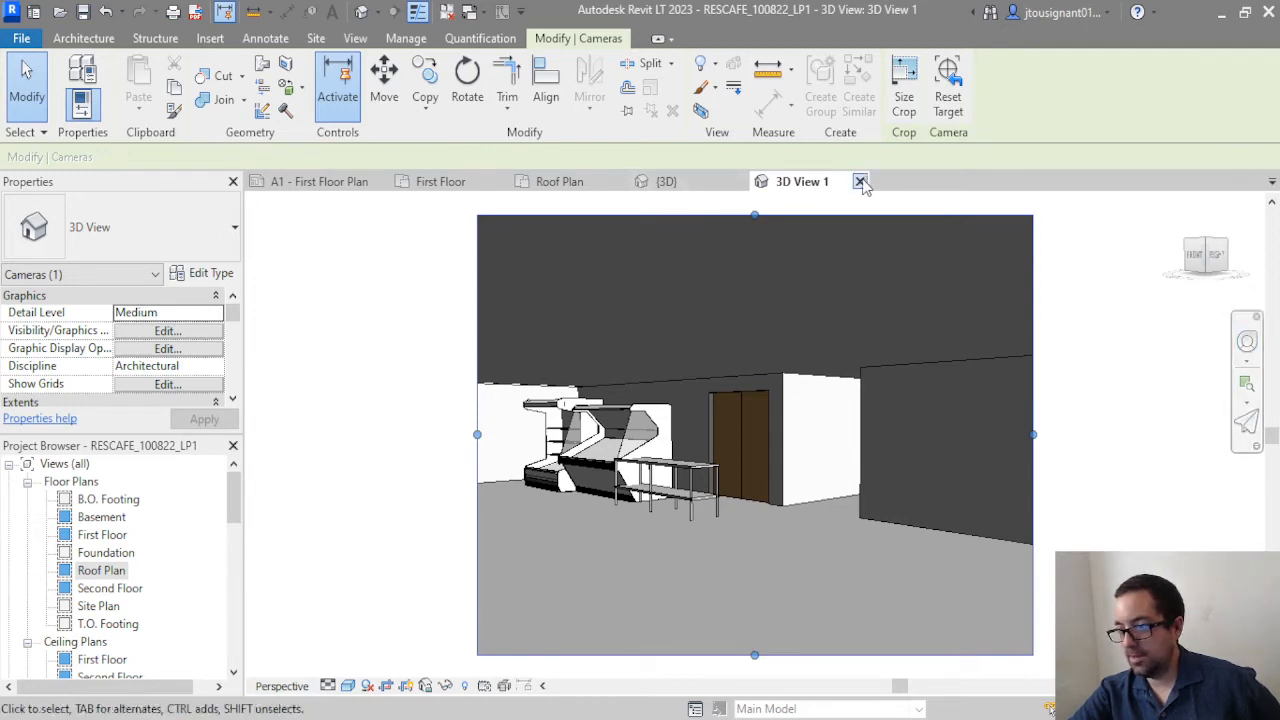
Close the 3D View 1 and {3D} views and return to the serving units in the First Floor plan
click(859, 182)
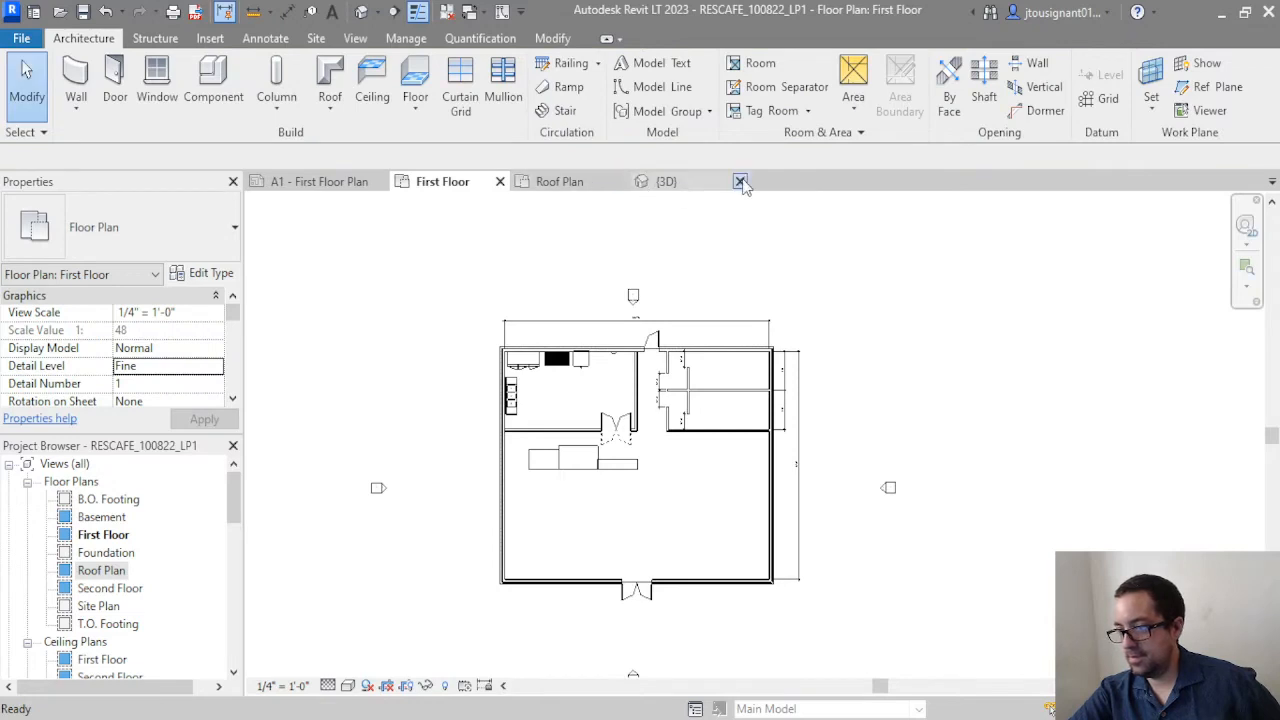
click(740, 182)
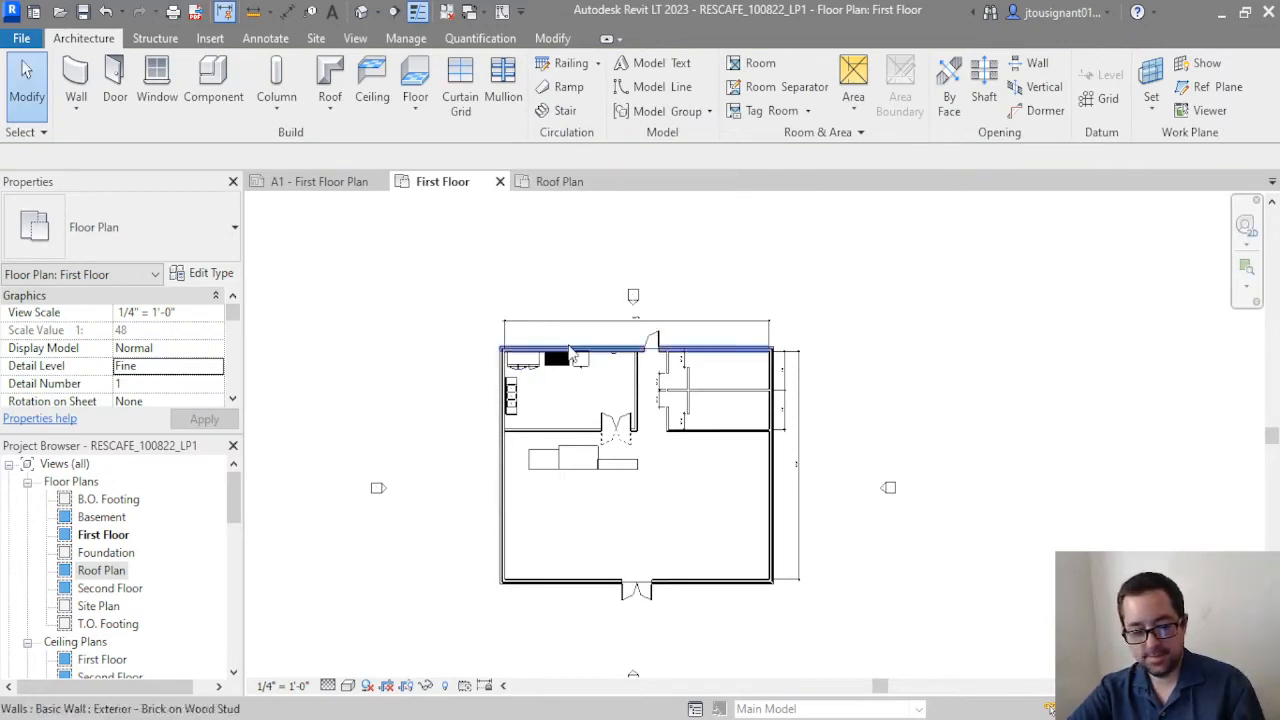
scroll(512, 374, up, 2)
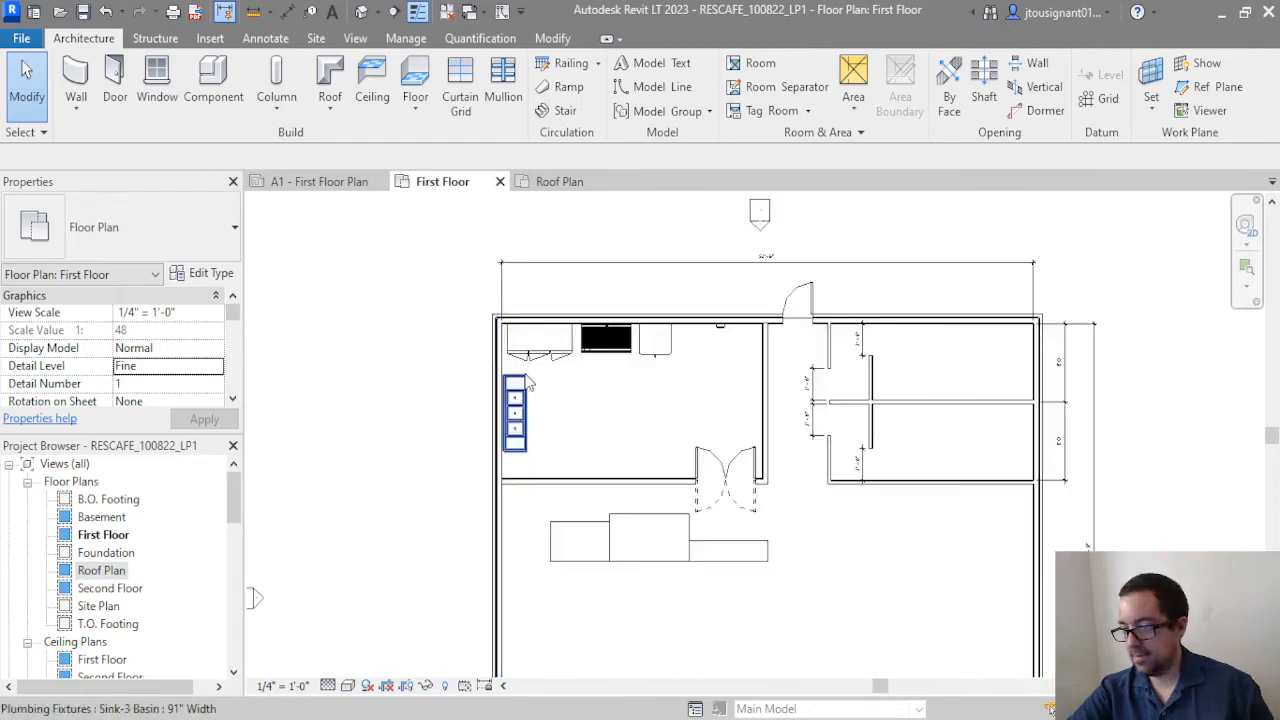
middle_drag(666, 545, 649, 482)
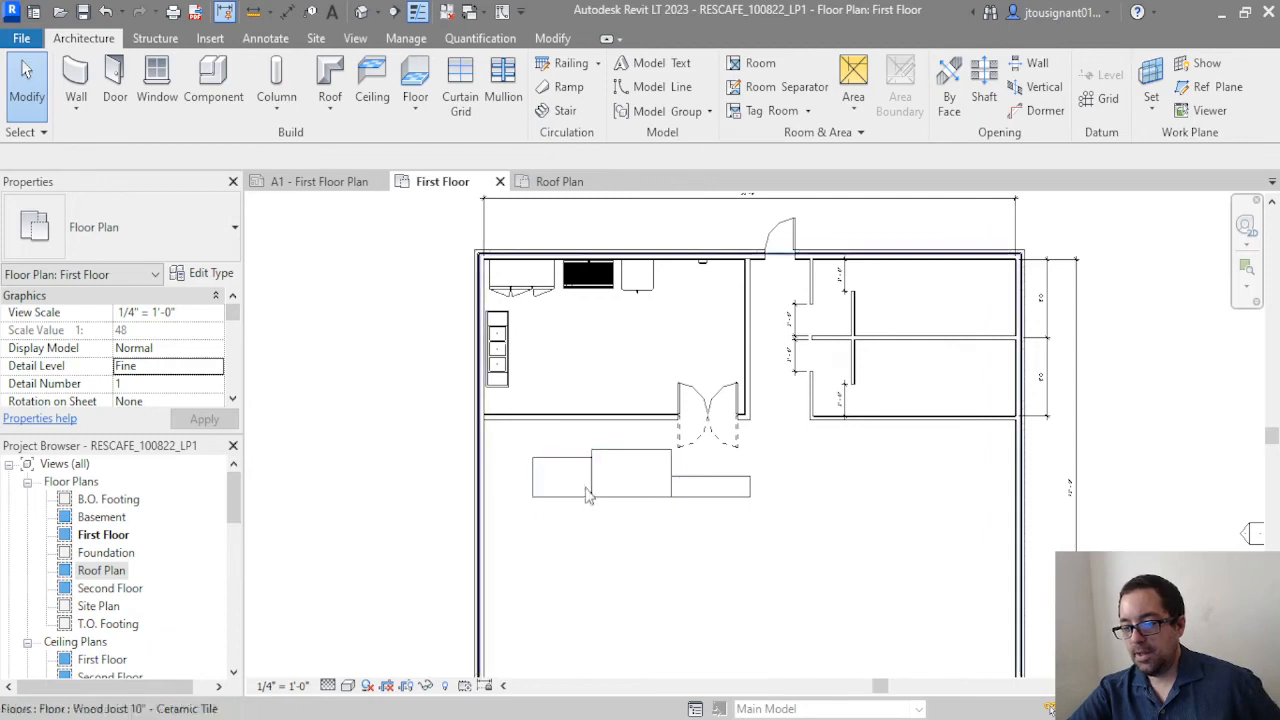
Inspect the type options and properties of the Produce - Waterfall unit, leaving nothing selected
click(632, 484)
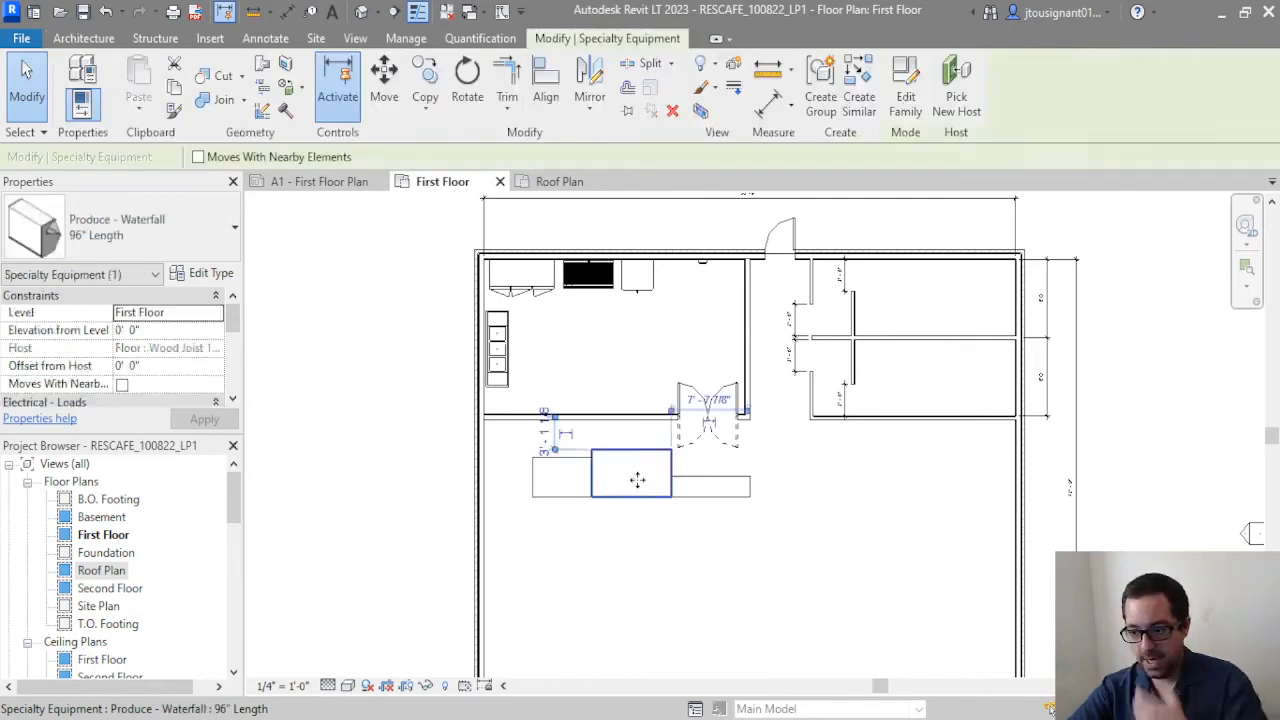
scroll(632, 482, up, 4)
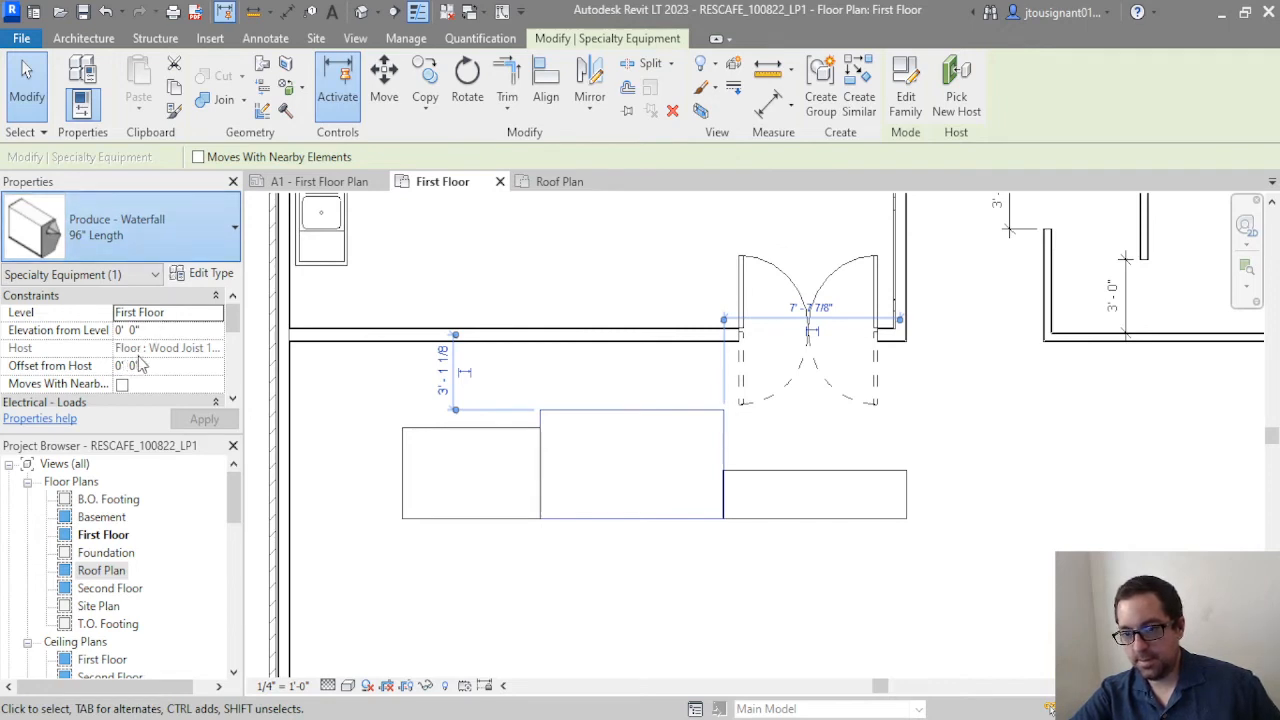
click(490, 497)
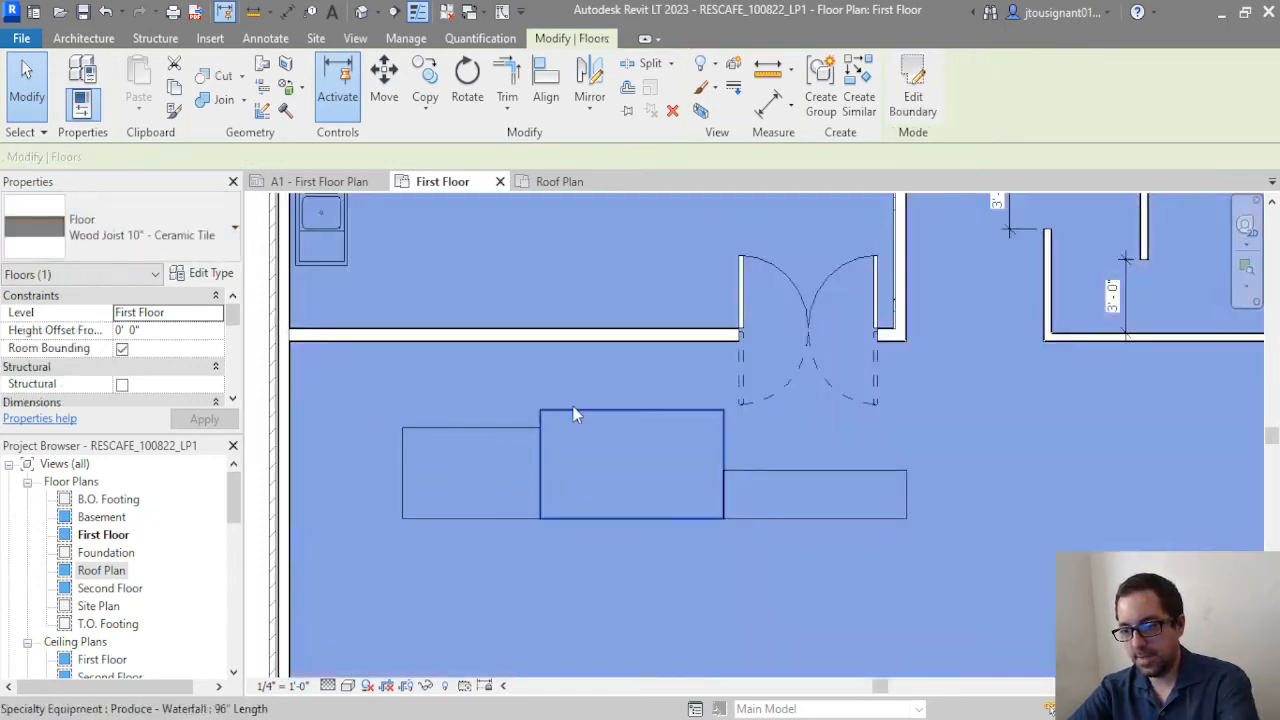
scroll(603, 383, down, 3)
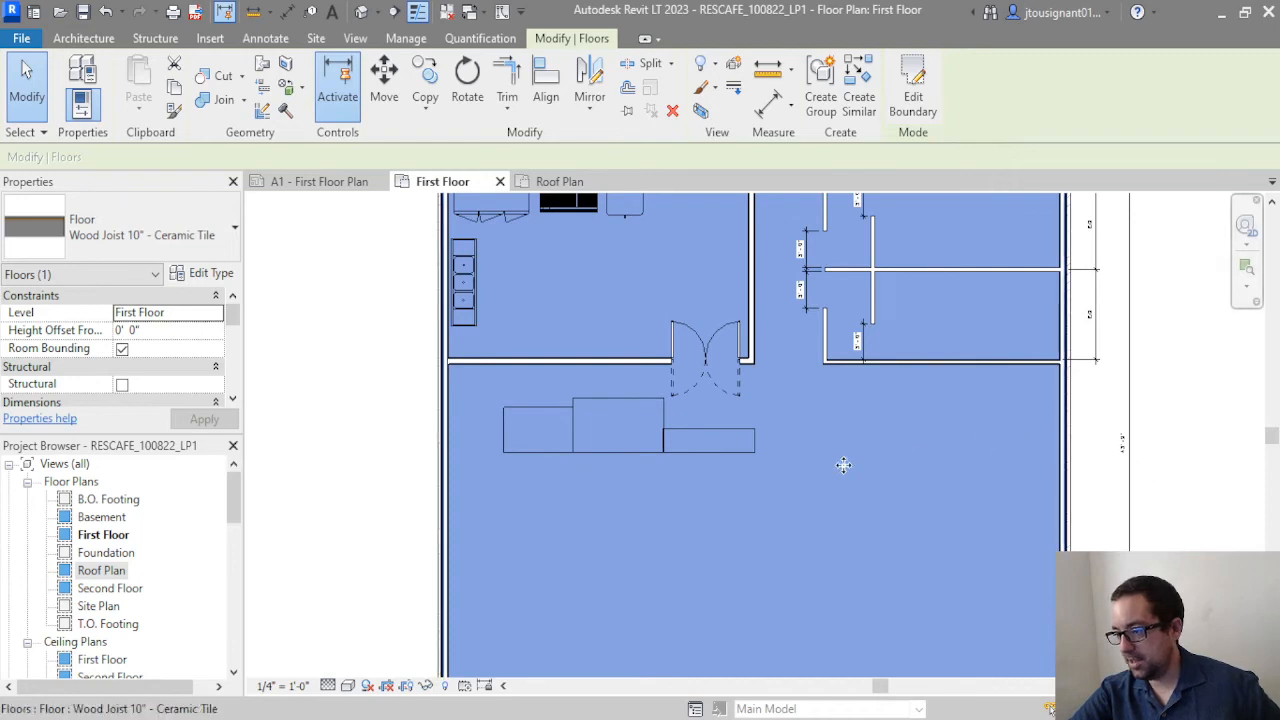
key(Escape)
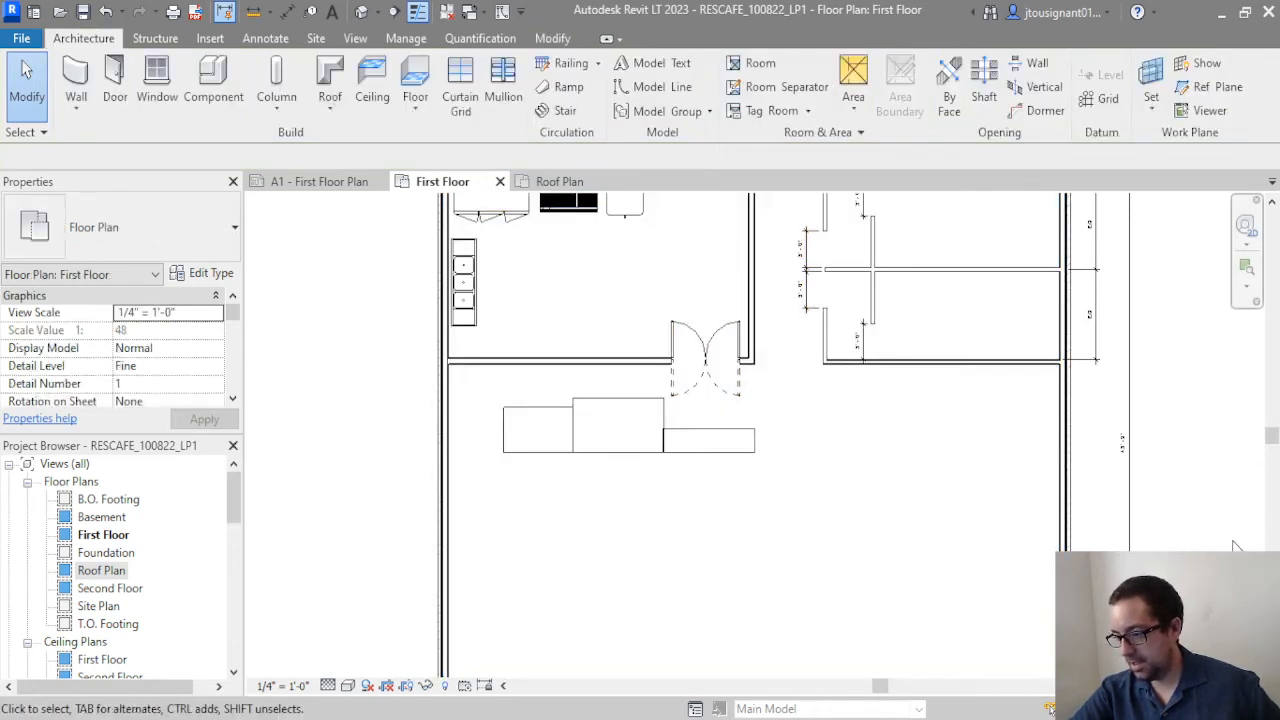
Try the 2000mm Length type on the Produce - Merchandiser unit and undo the type change
click(555, 418)
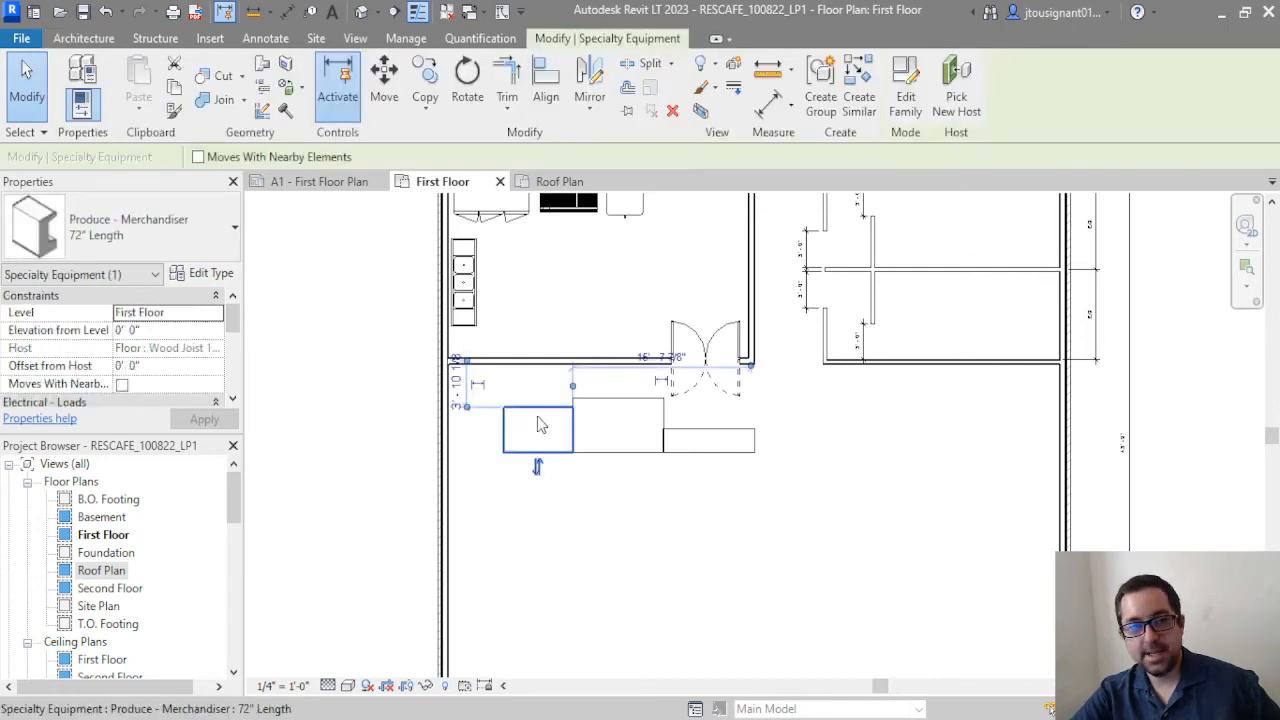
scroll(555, 418, up, 2)
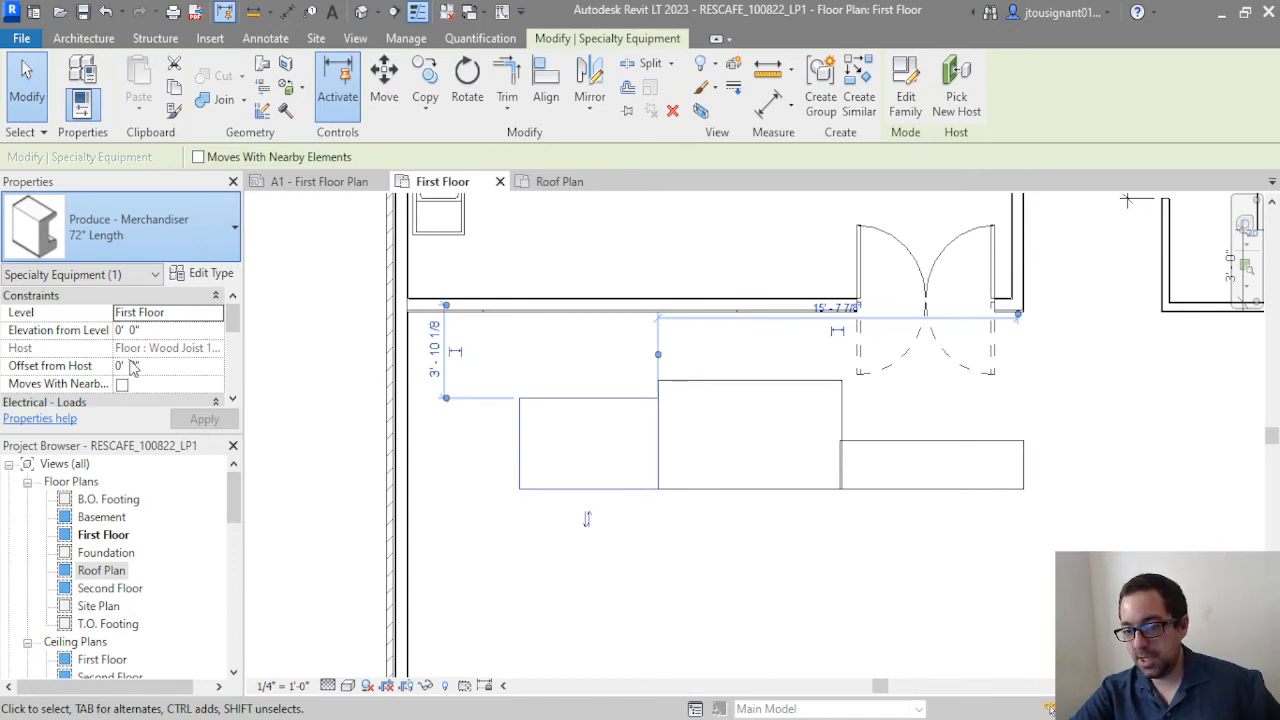
click(145, 366)
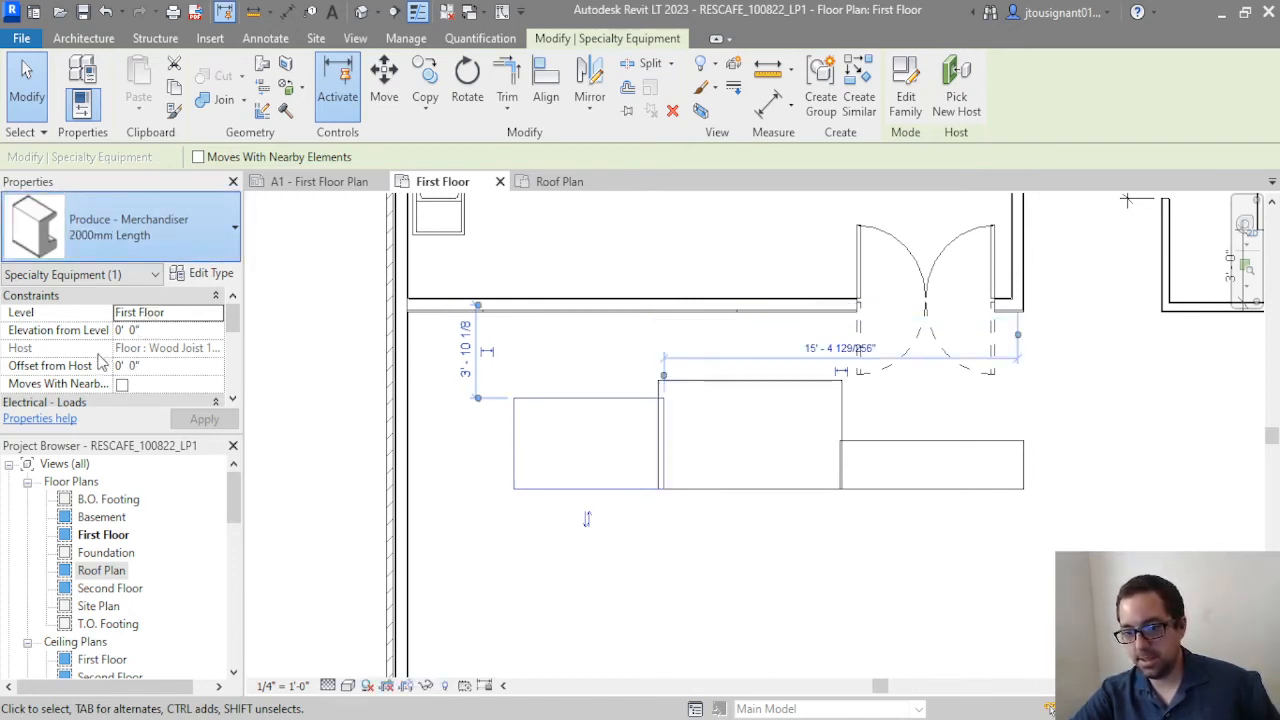
key(ctrl+z)
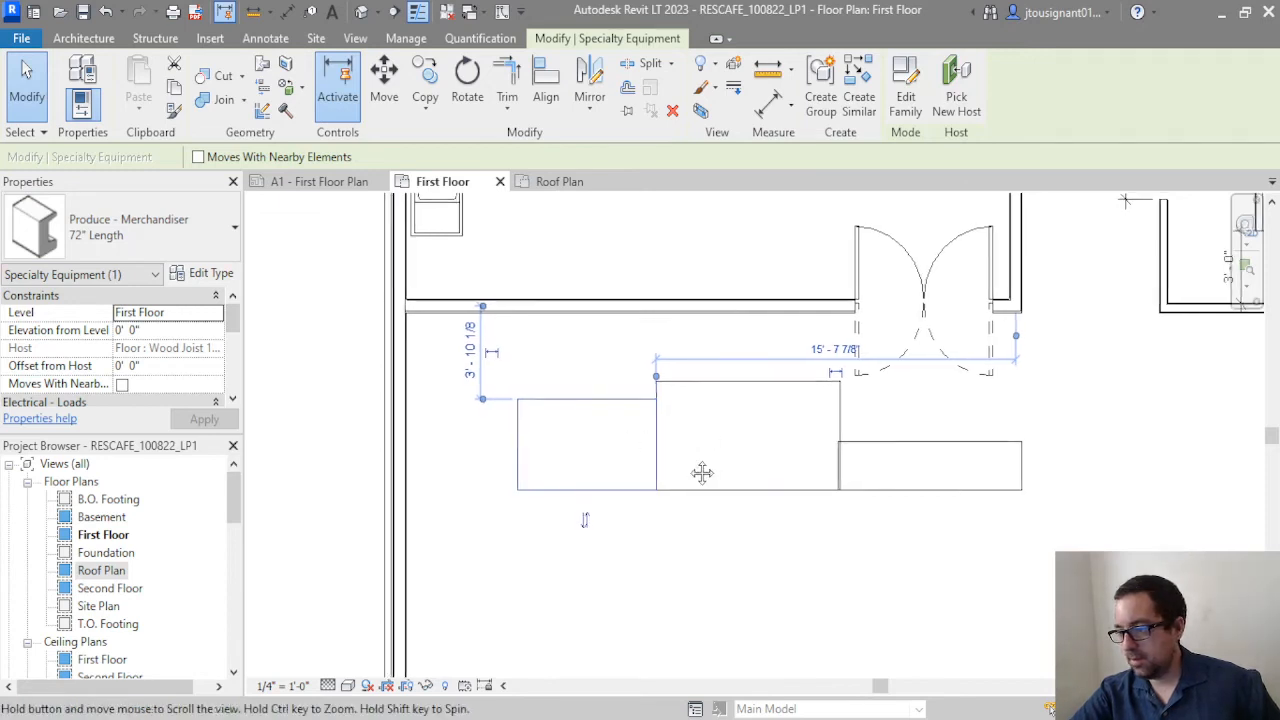
Move the six-leg table slightly east so its west edge sits flush with the waterfall unit's east edge
middle_drag(701, 473, 631, 485)
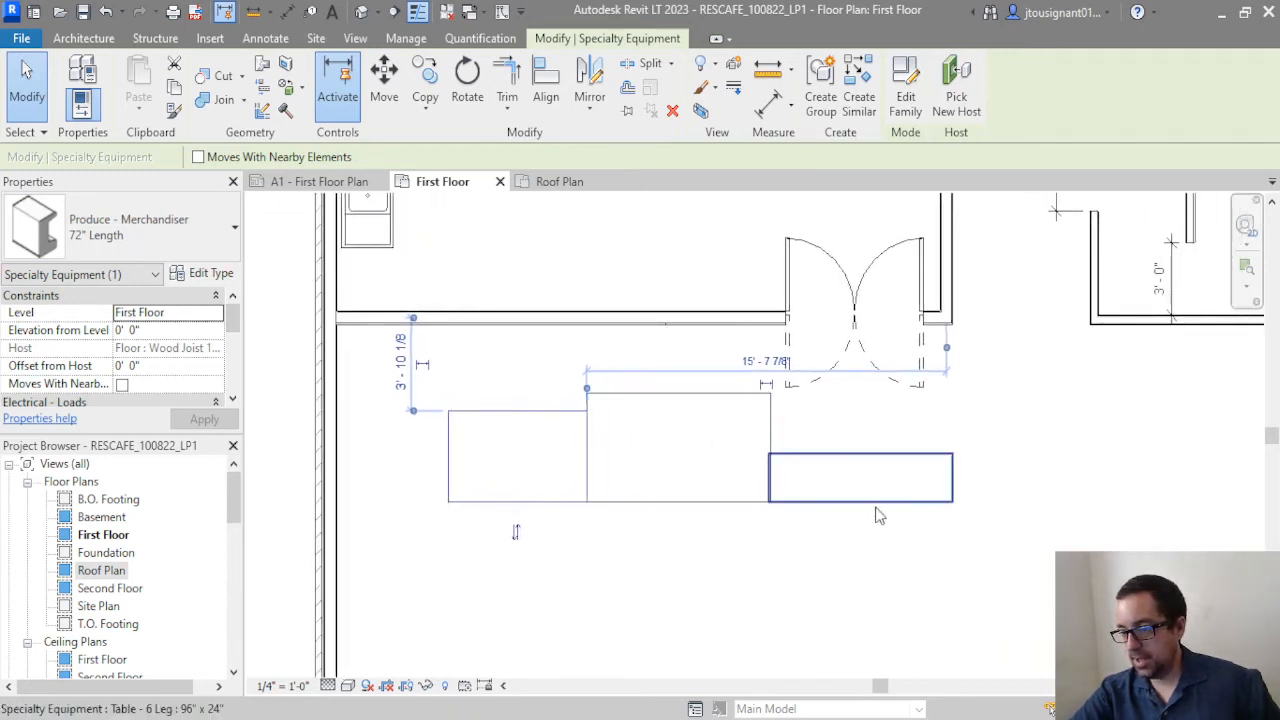
click(811, 490)
scroll(811, 490, up, 4)
key(m)
key(v)
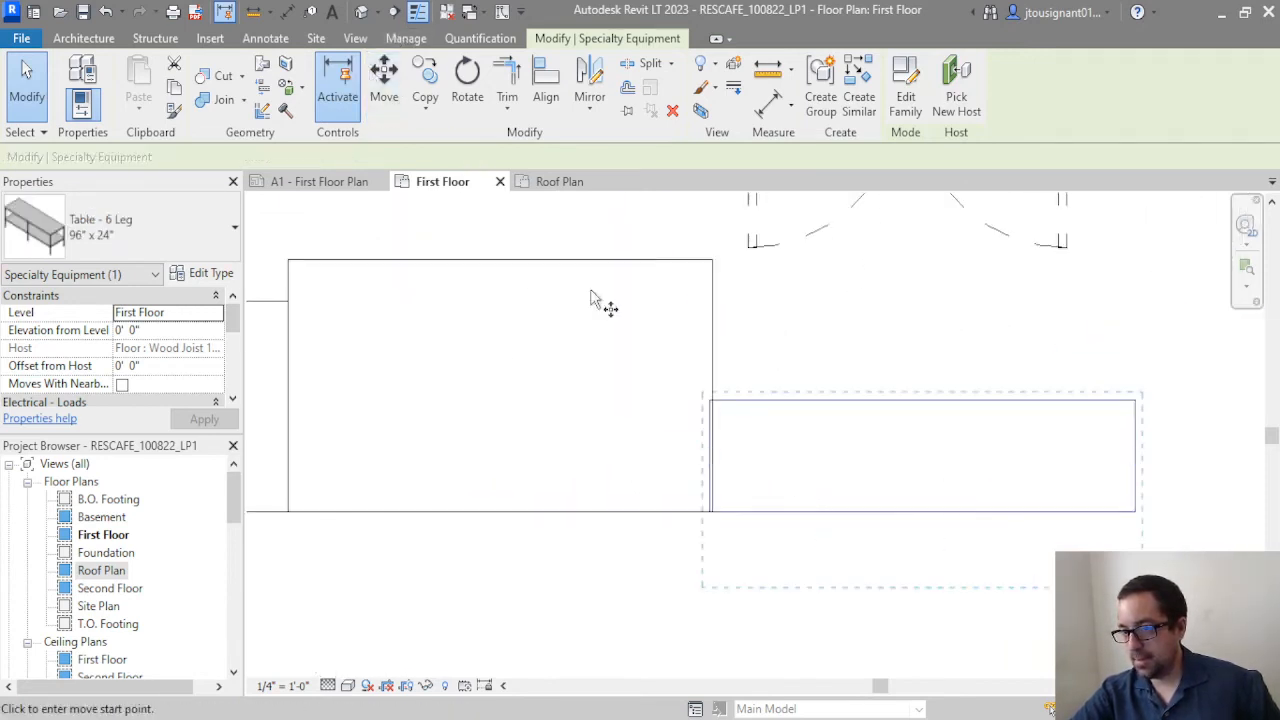
scroll(716, 406, up, 6)
click(686, 382)
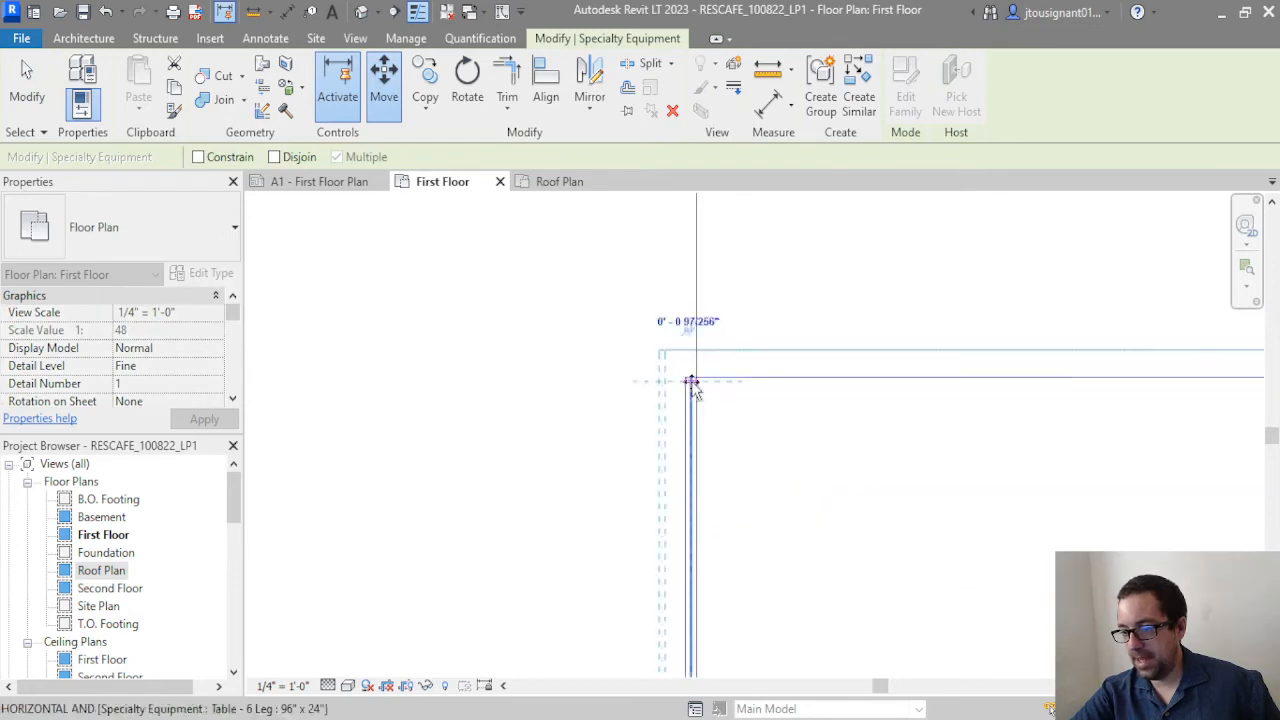
click(694, 381)
scroll(733, 394, down, 6)
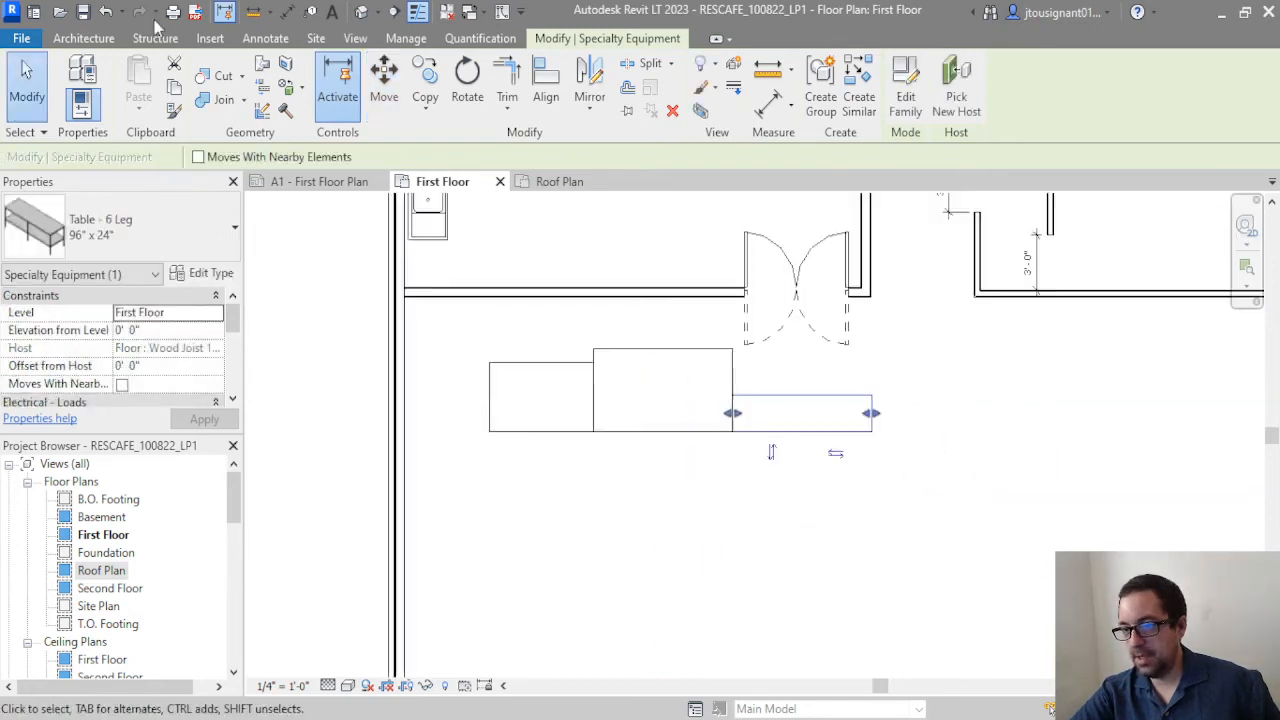
click(27, 82)
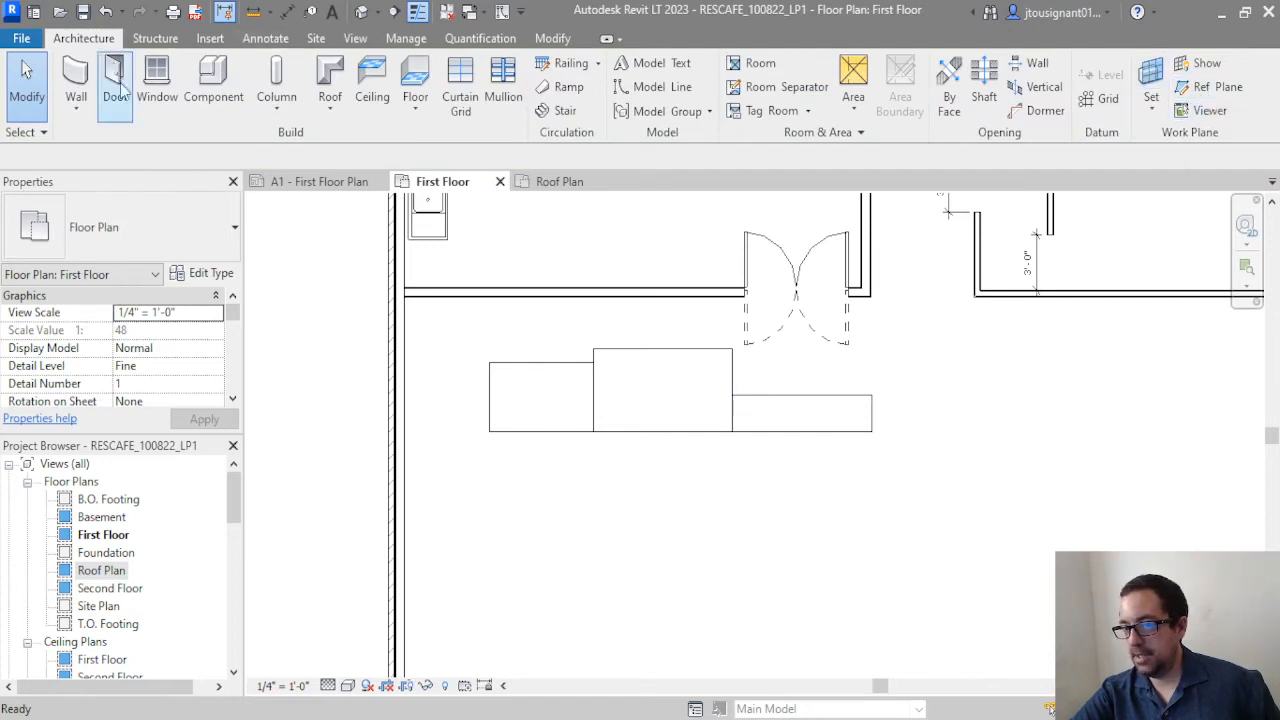
Place a reference plane offset 3' 6" south of the kitchen's south wall by picking the wall's south face
click(1210, 88)
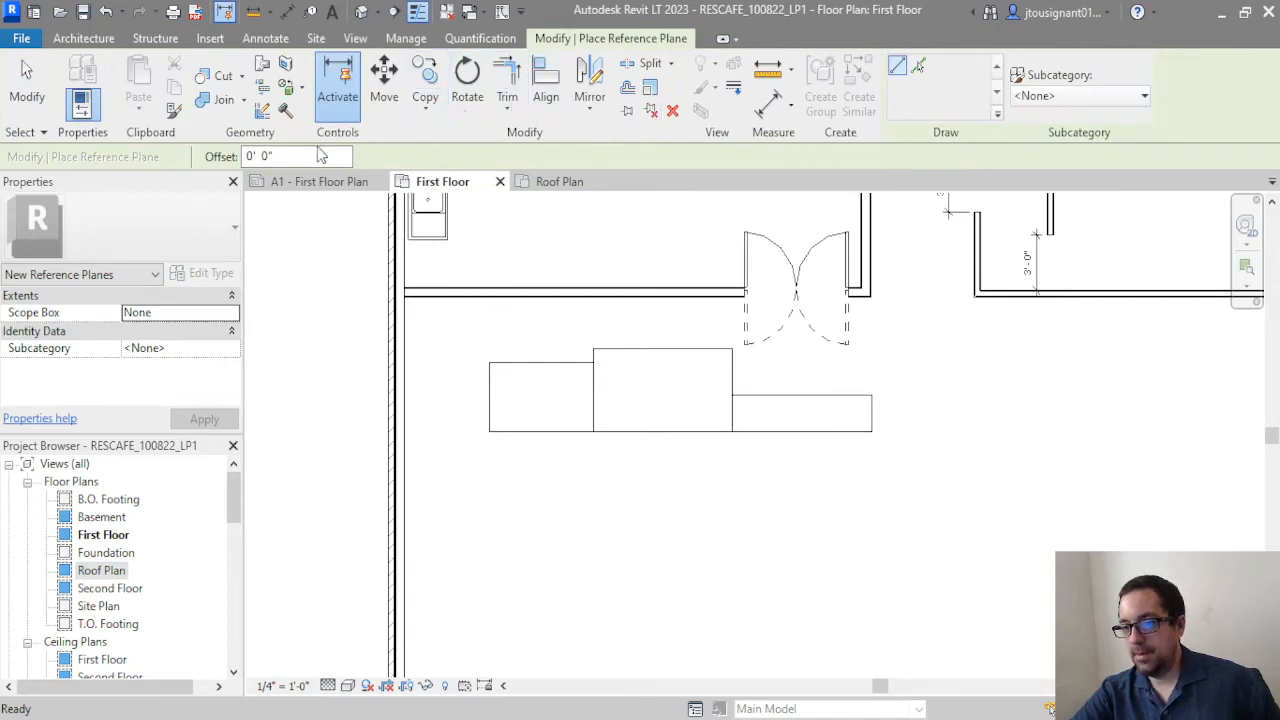
drag(300, 157, 205, 165)
text(4)
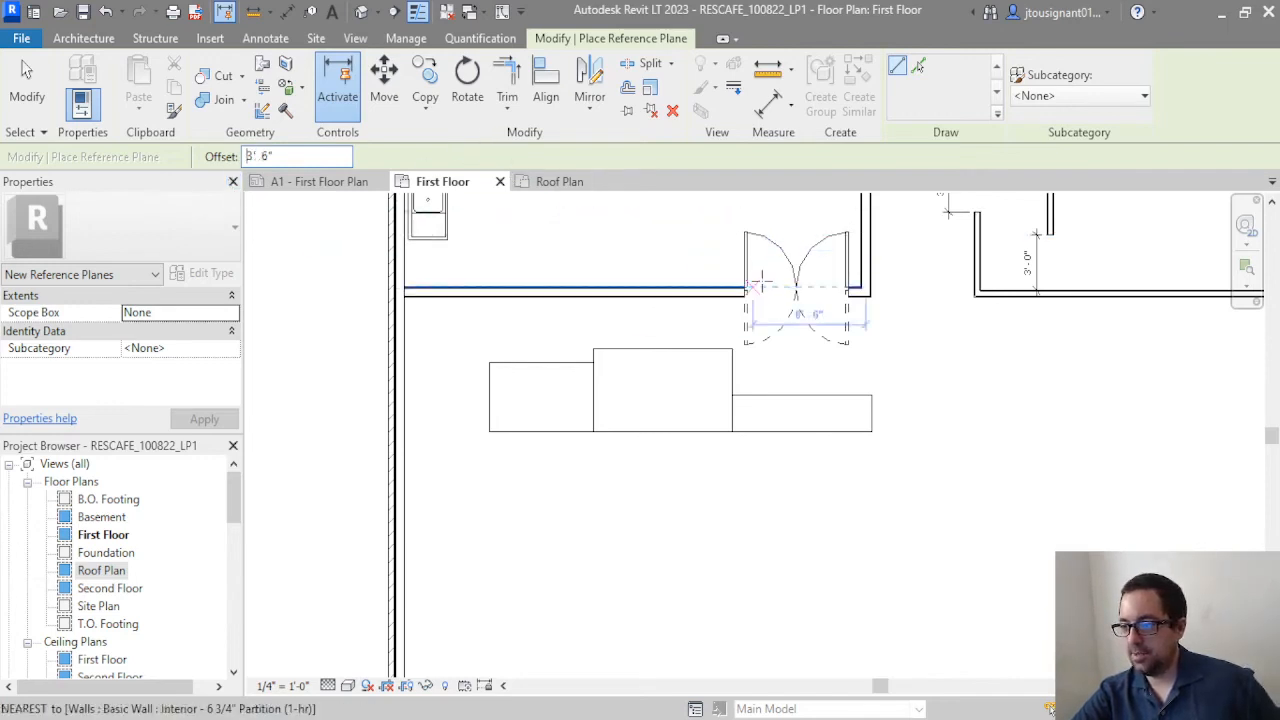
click(920, 69)
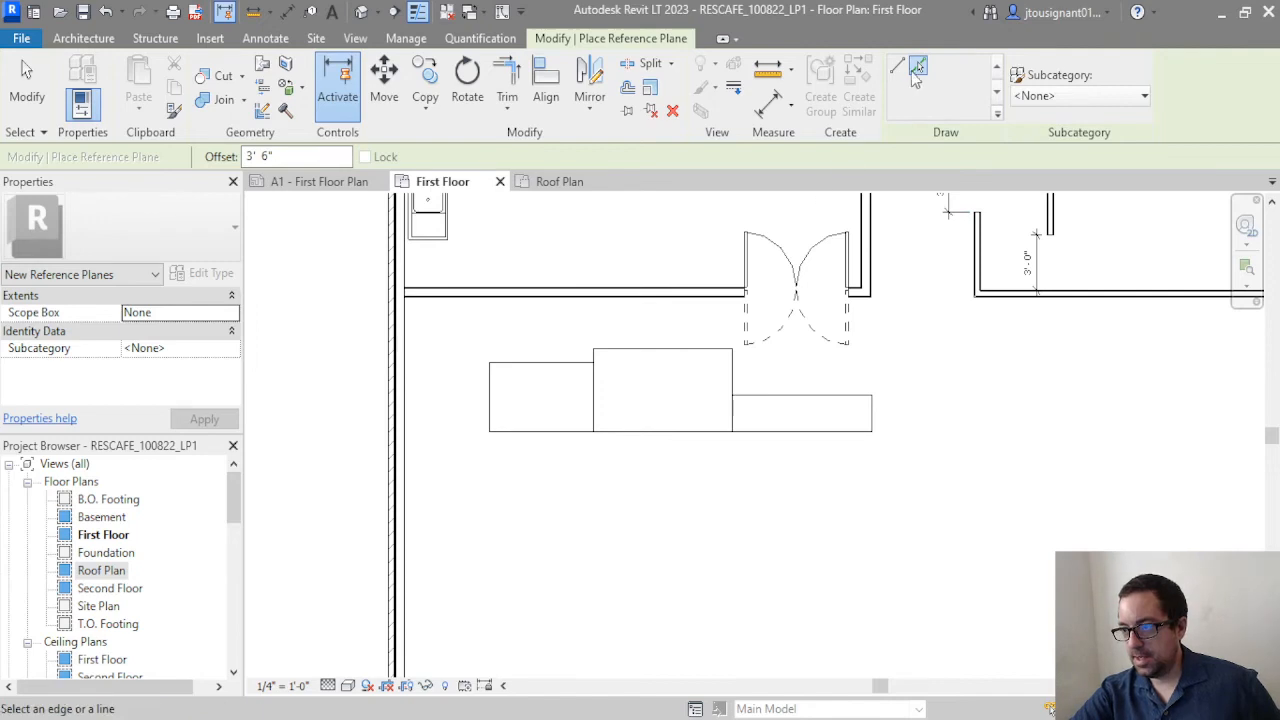
scroll(646, 249, up, 3)
scroll(617, 370, up, 2)
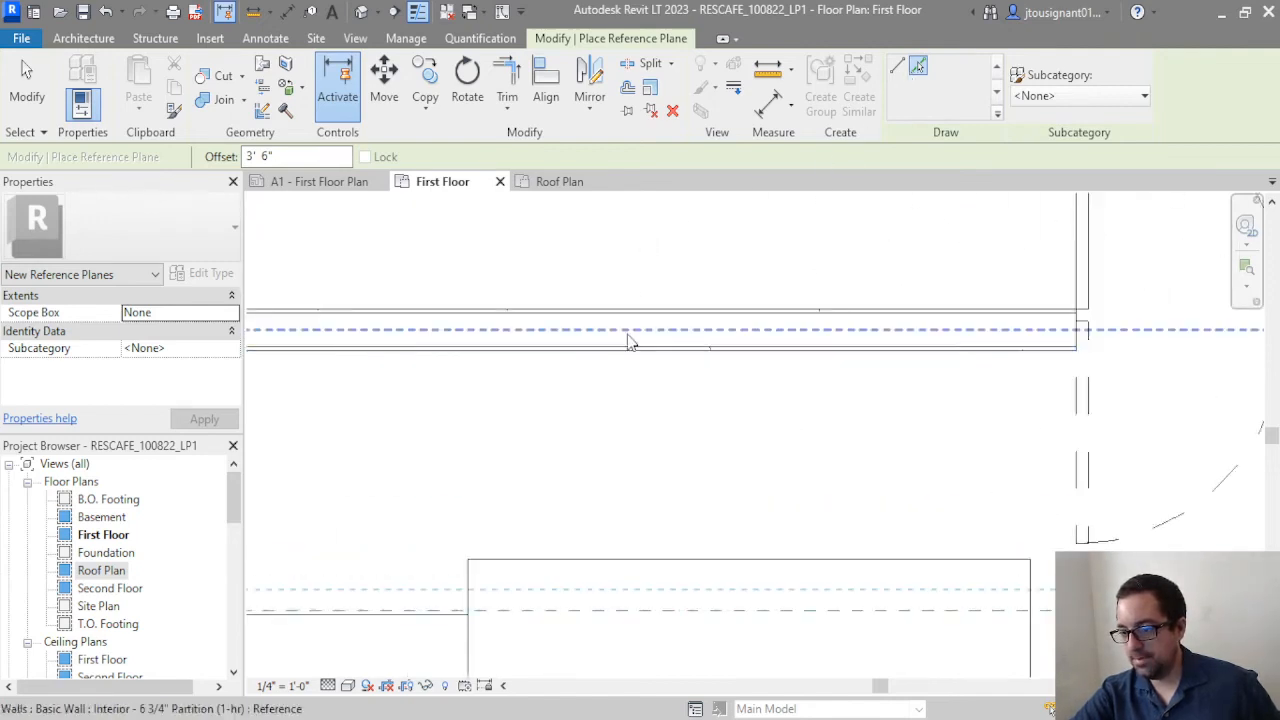
scroll(627, 339, down, 2)
scroll(628, 340, down, 1)
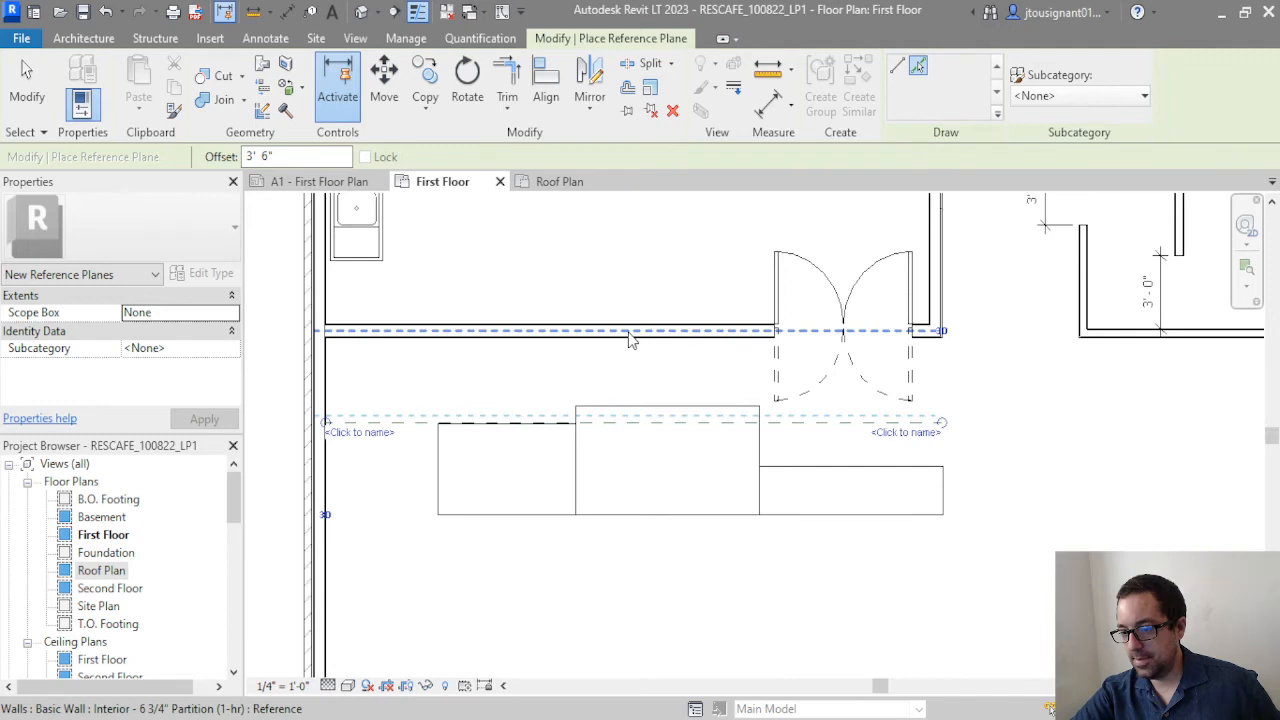
click(27, 85)
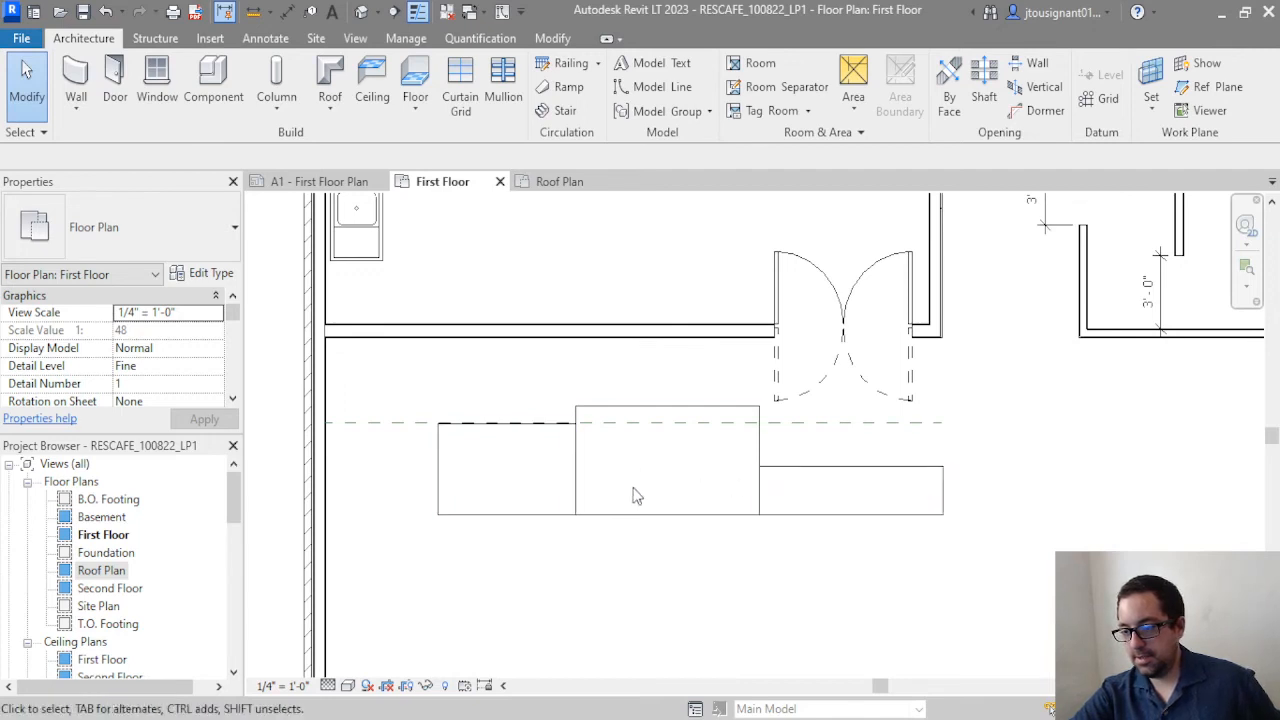
Move the merchandiser, waterfall unit and six-leg table south together until the waterfall unit's north edge meets the reference plane
click(810, 484)
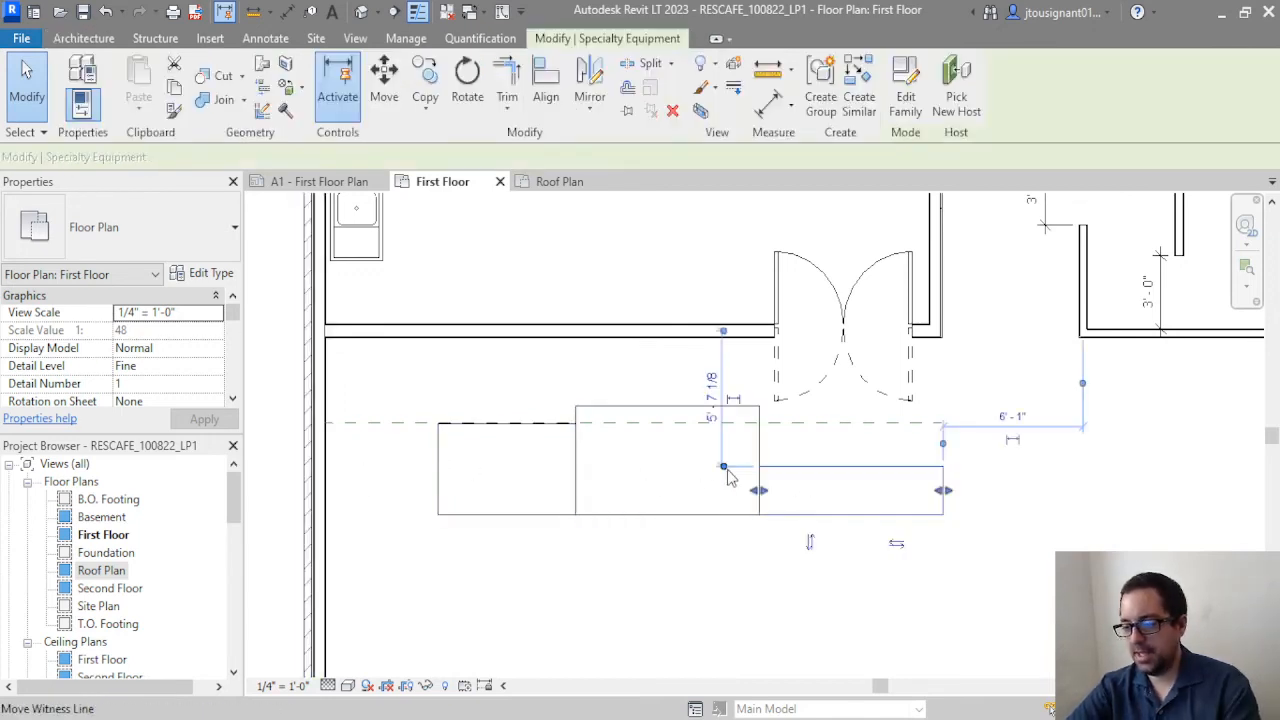
ctrl+click(636, 518)
ctrl+click(514, 517)
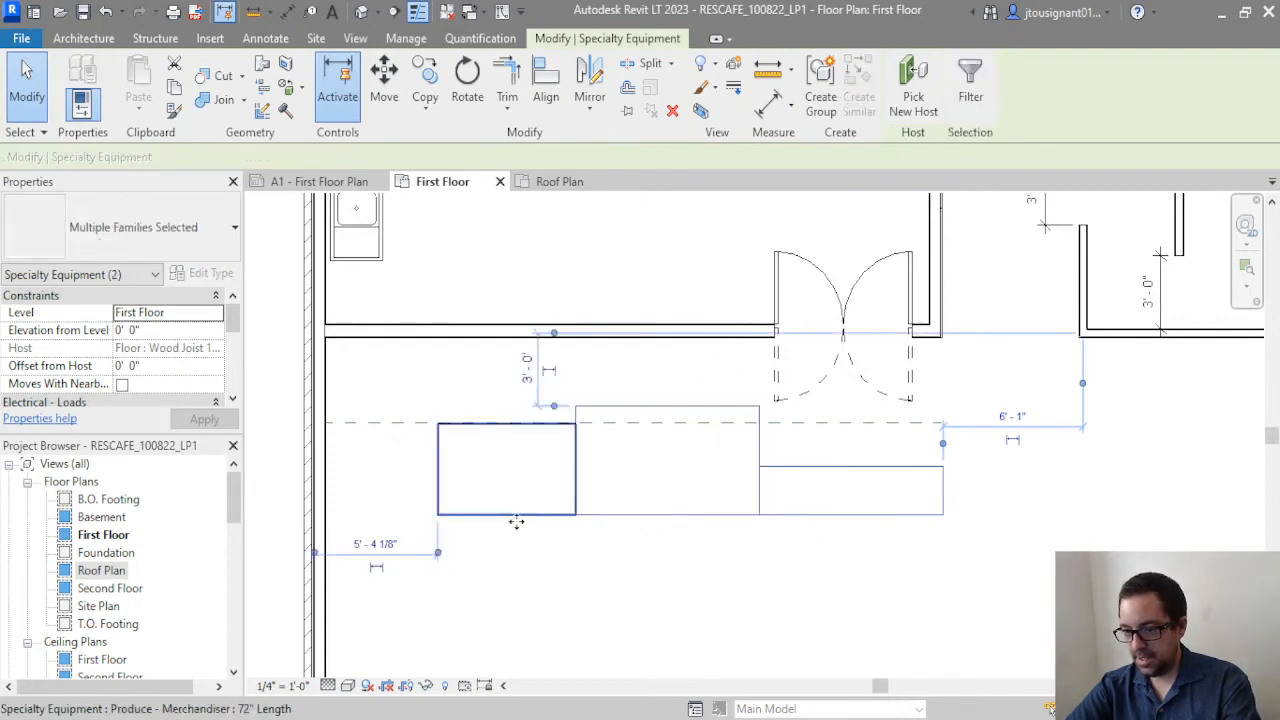
click(380, 96)
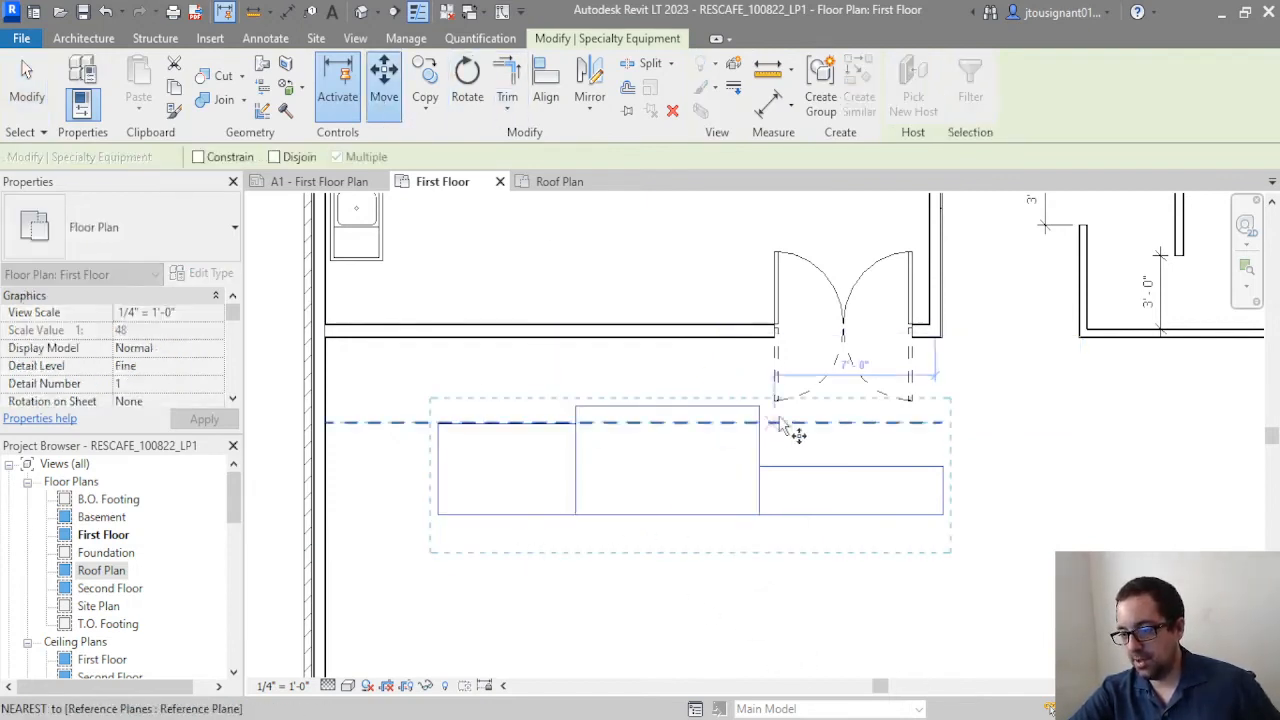
scroll(708, 415, up, 3)
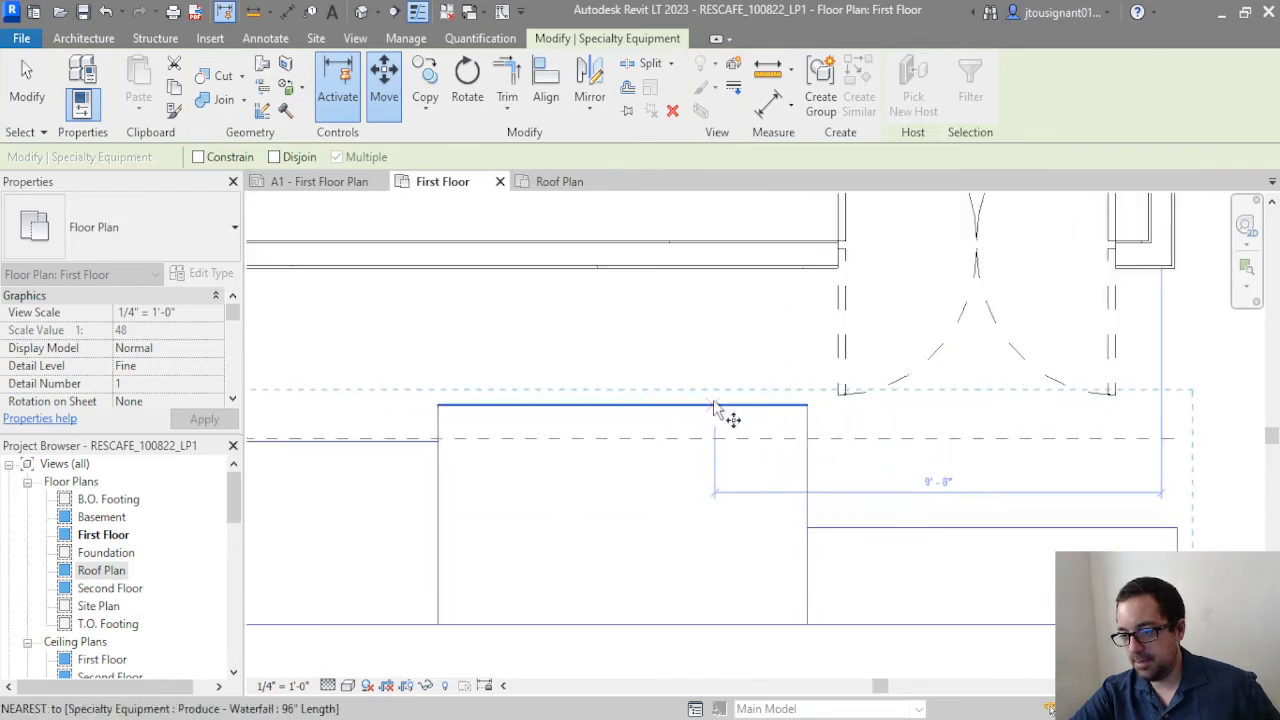
click(714, 405)
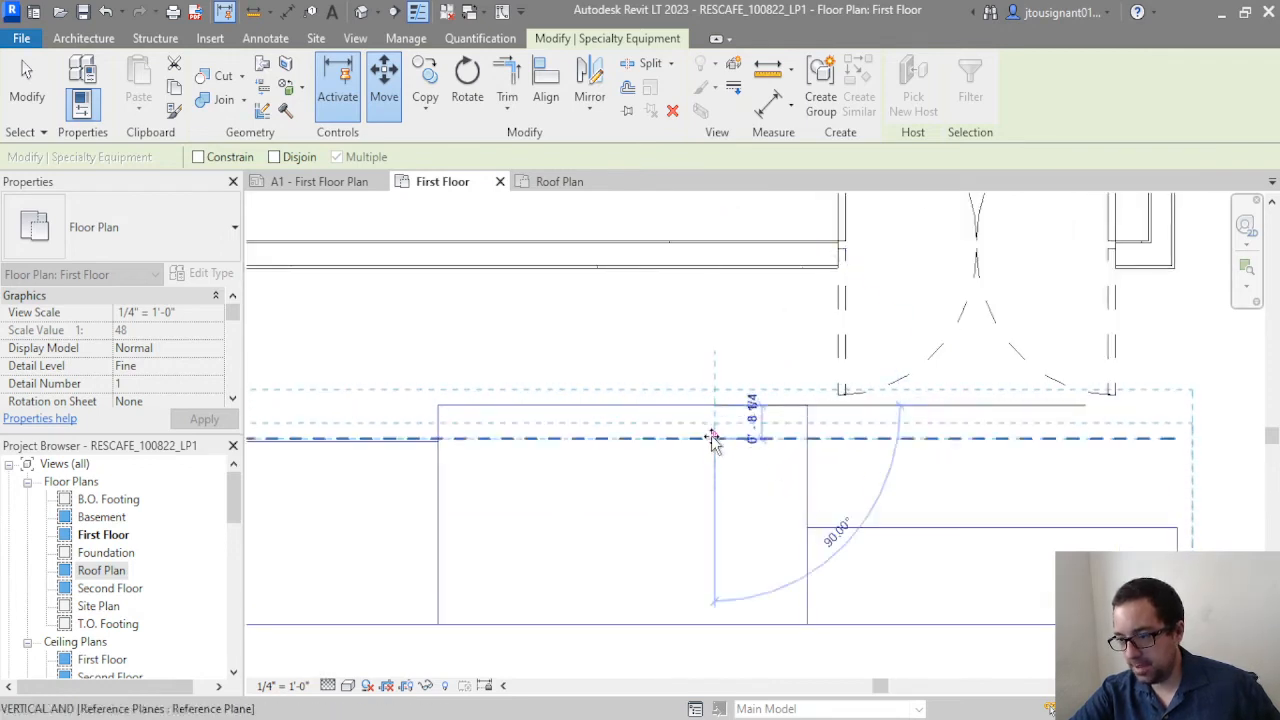
click(717, 441)
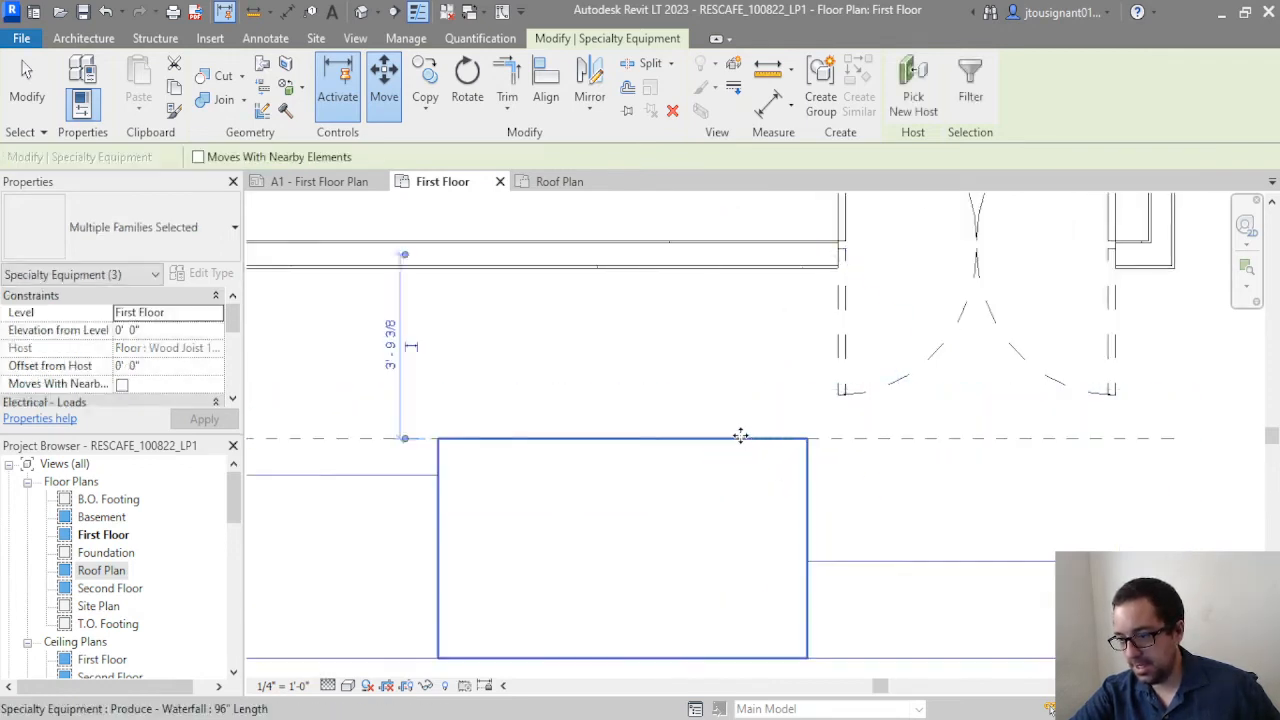
scroll(742, 538, down, 2)
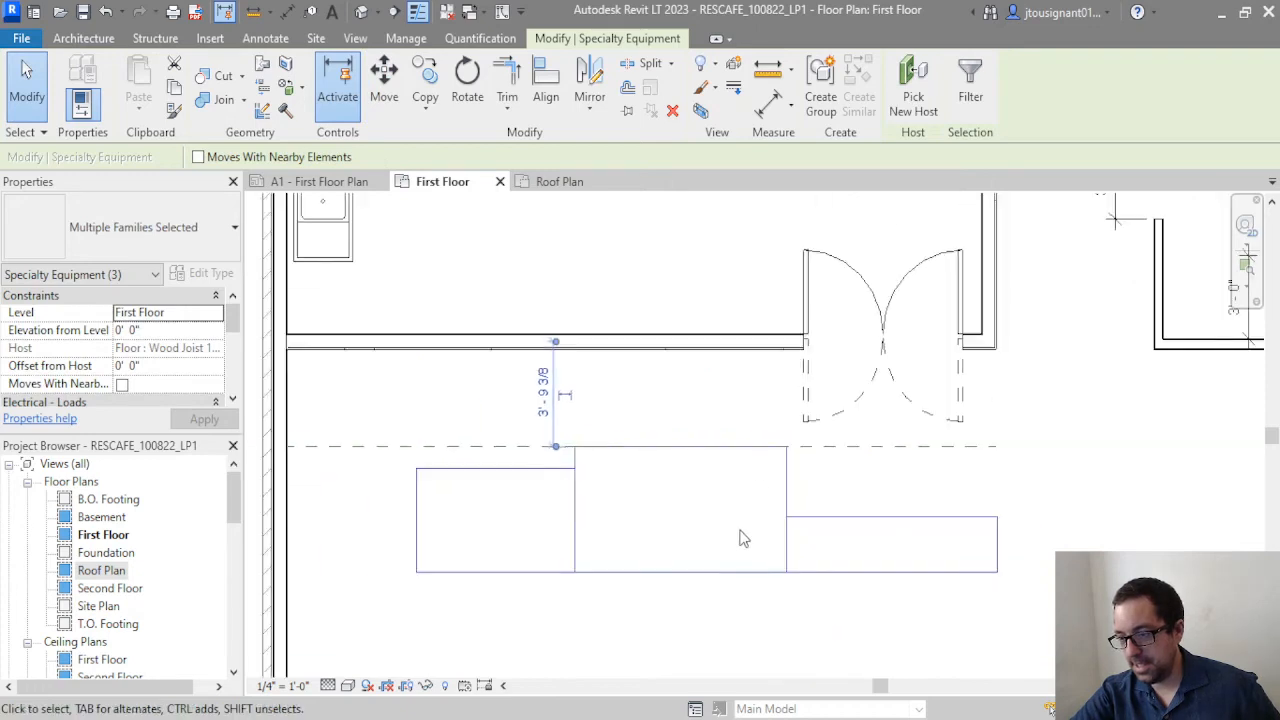
click(12, 88)
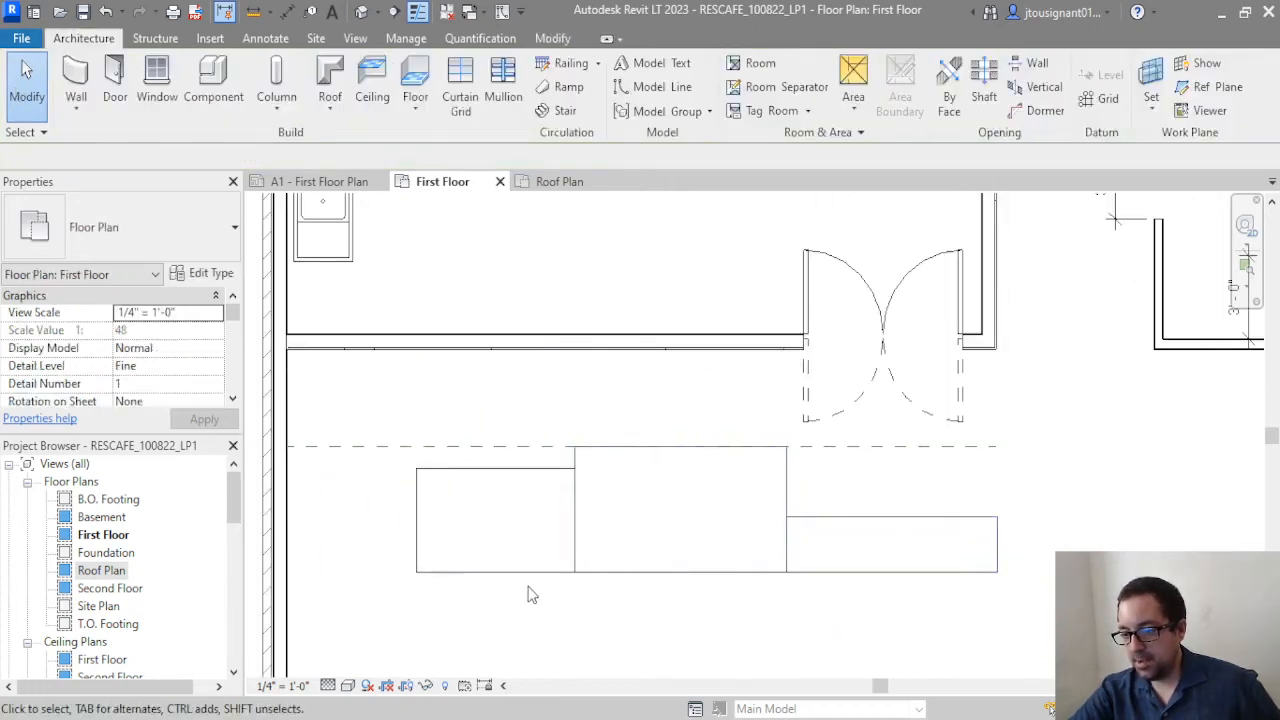
Check the six-leg table's type properties and set its instance length to 10' 0"
click(848, 578)
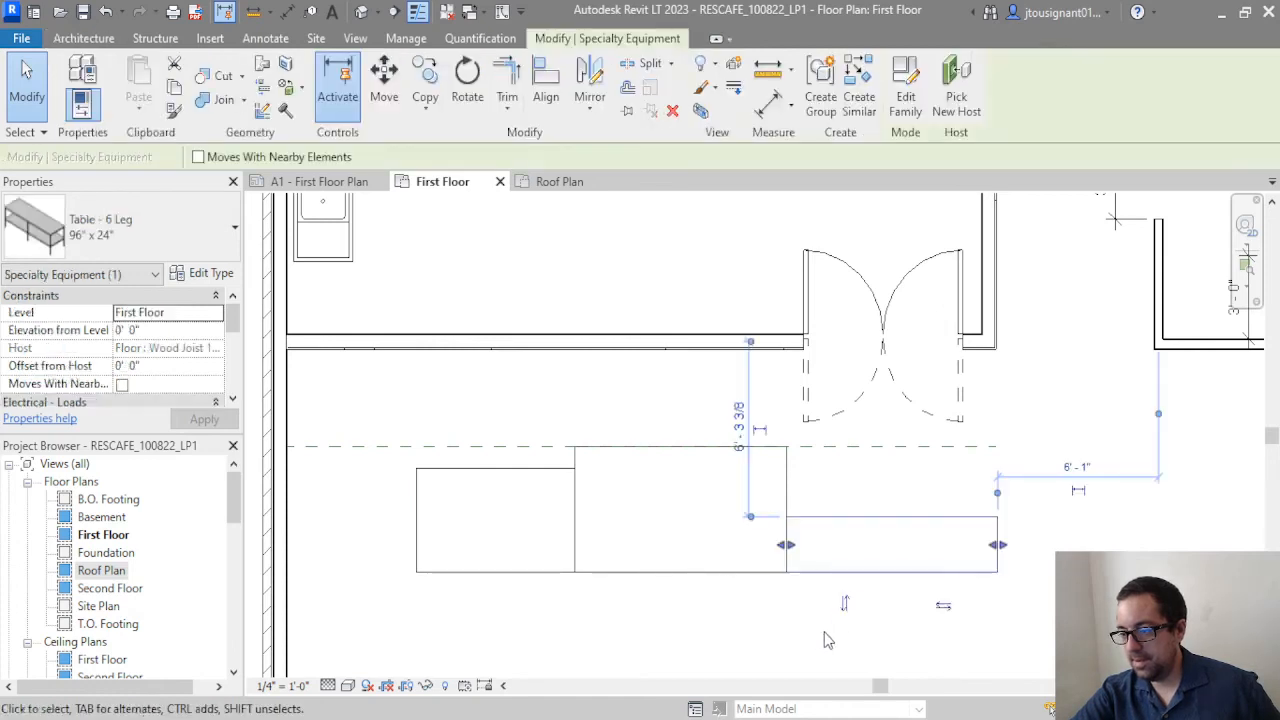
click(210, 274)
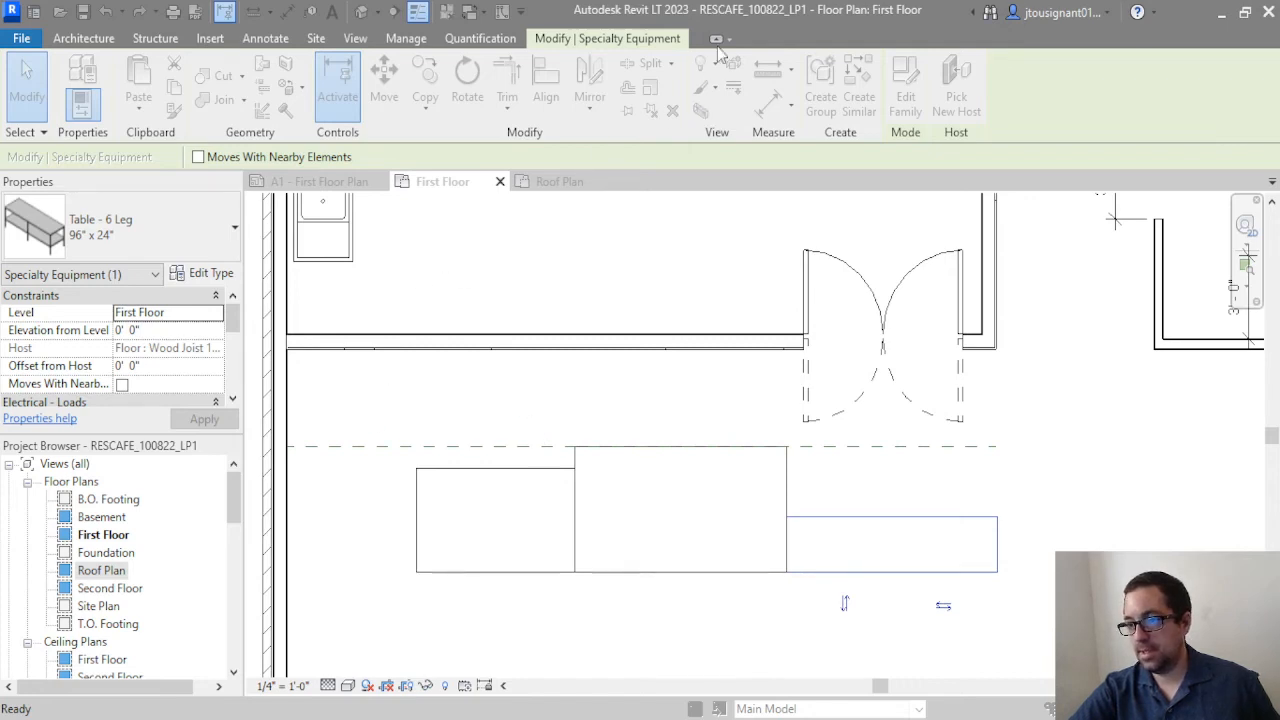
scroll(143, 350, down, 6)
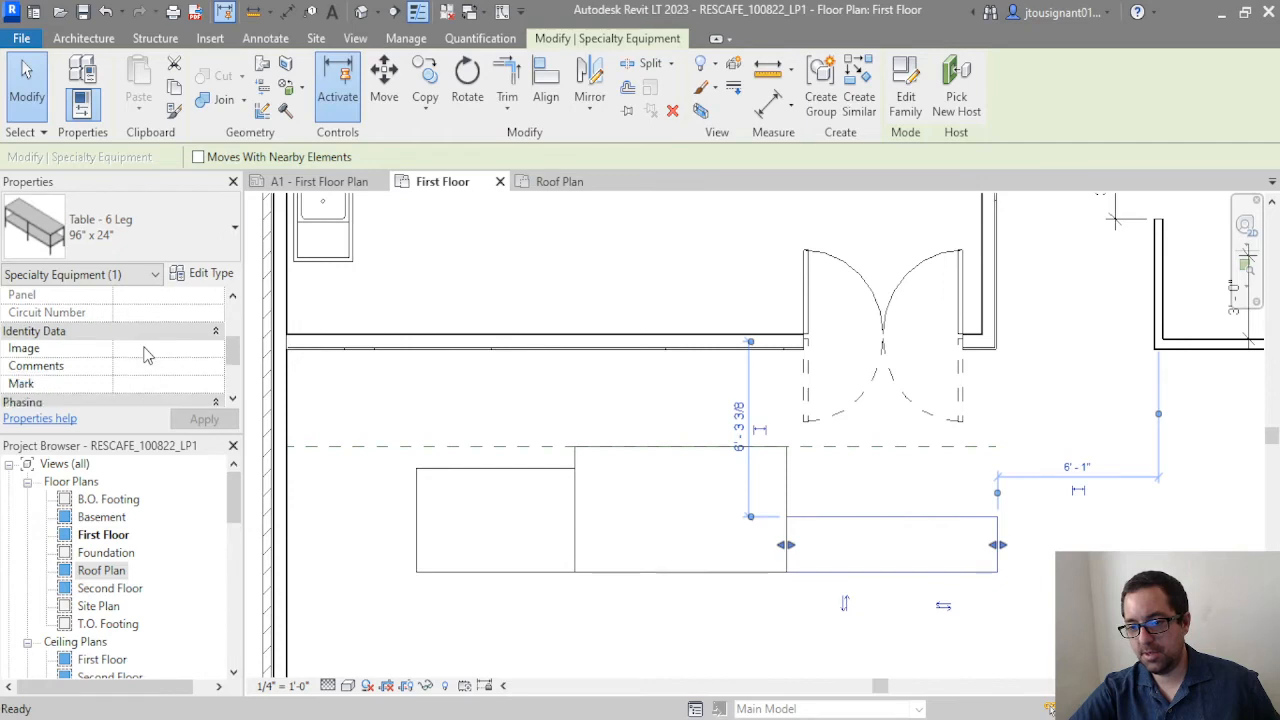
scroll(145, 355, down, 1)
click(160, 368)
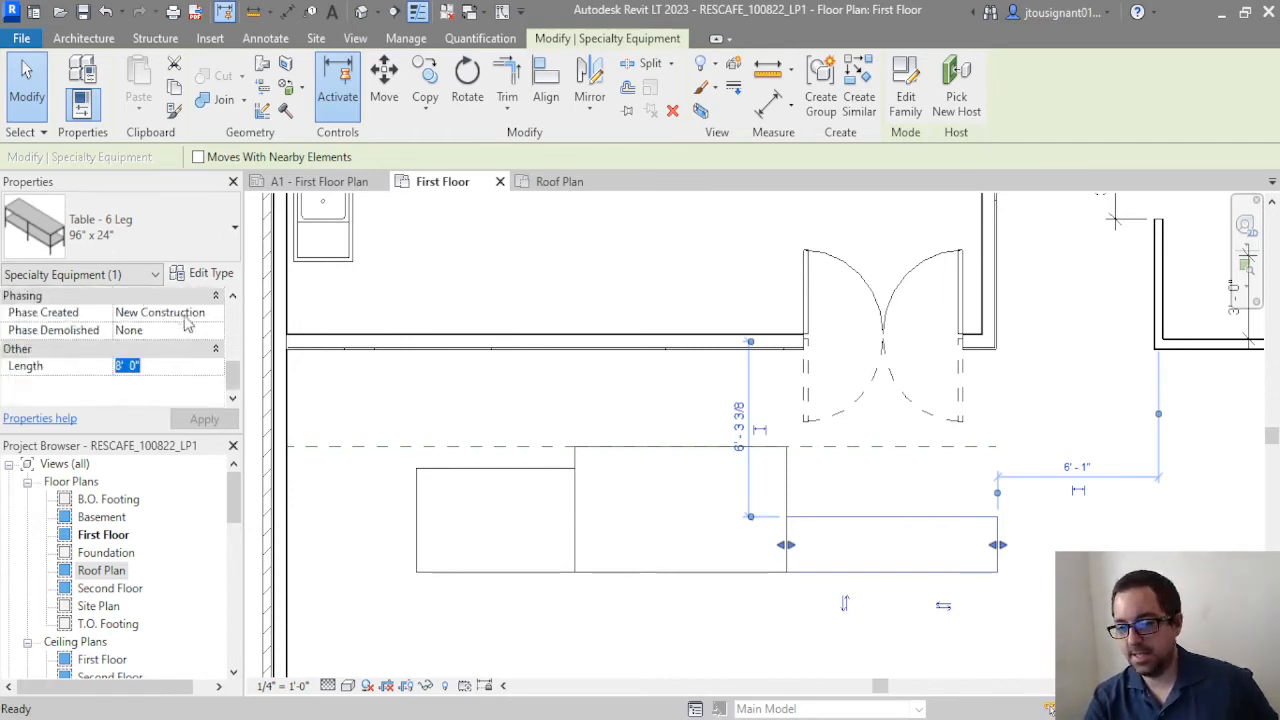
text(10)
key(Return)
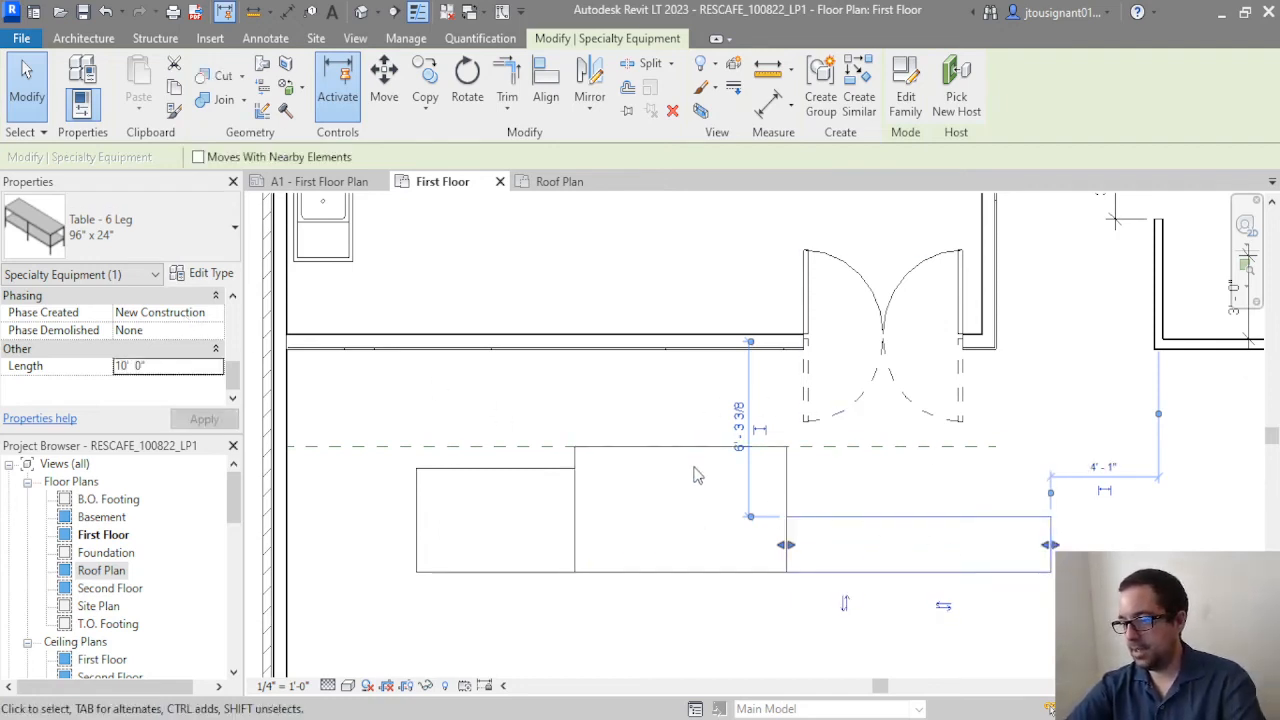
Move all three serving units west together until the merchandiser's west edge meets the inner face of the west exterior wall
ctrl+click(786, 468)
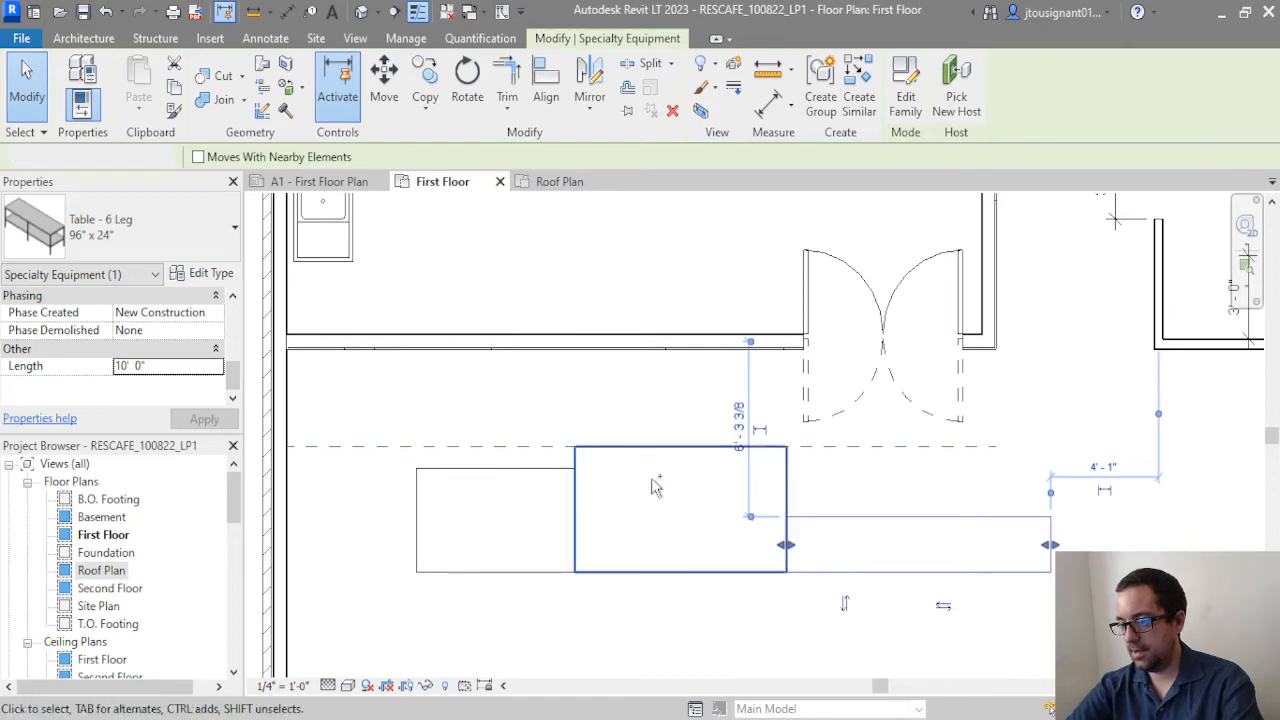
click(384, 80)
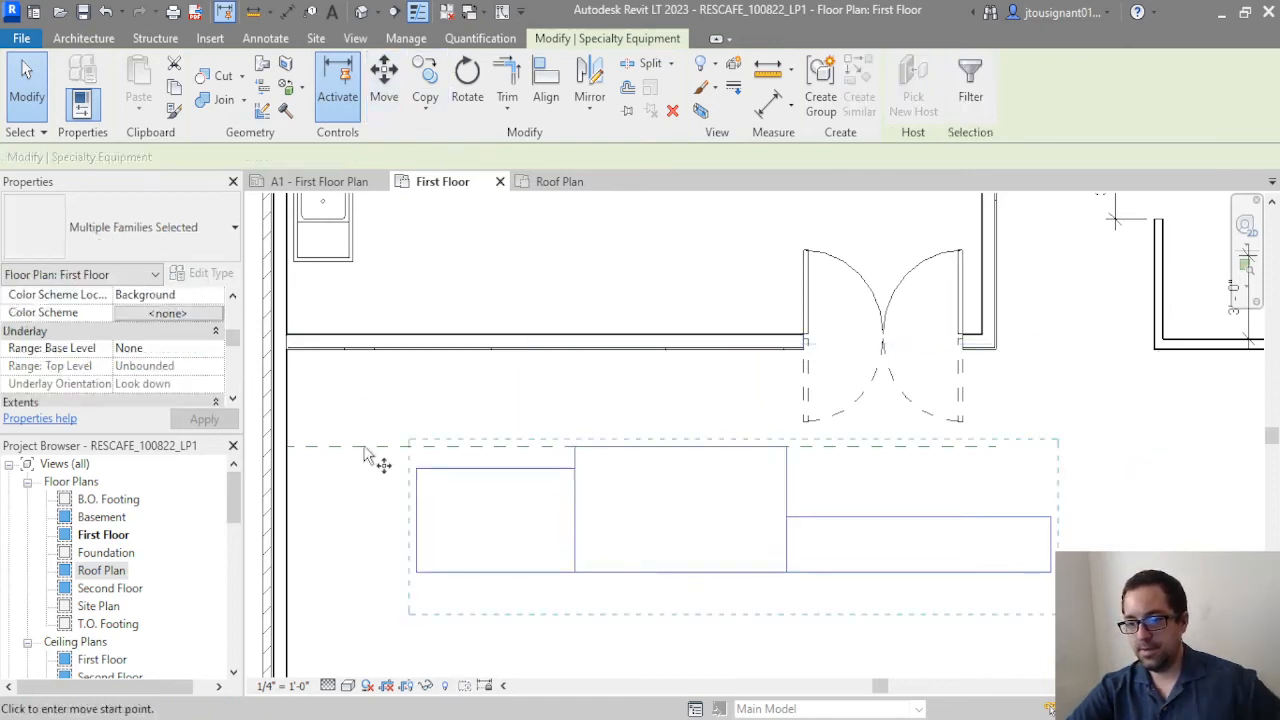
click(416, 512)
scroll(361, 511, up, 5)
middle_drag(299, 514, 554, 513)
click(477, 517)
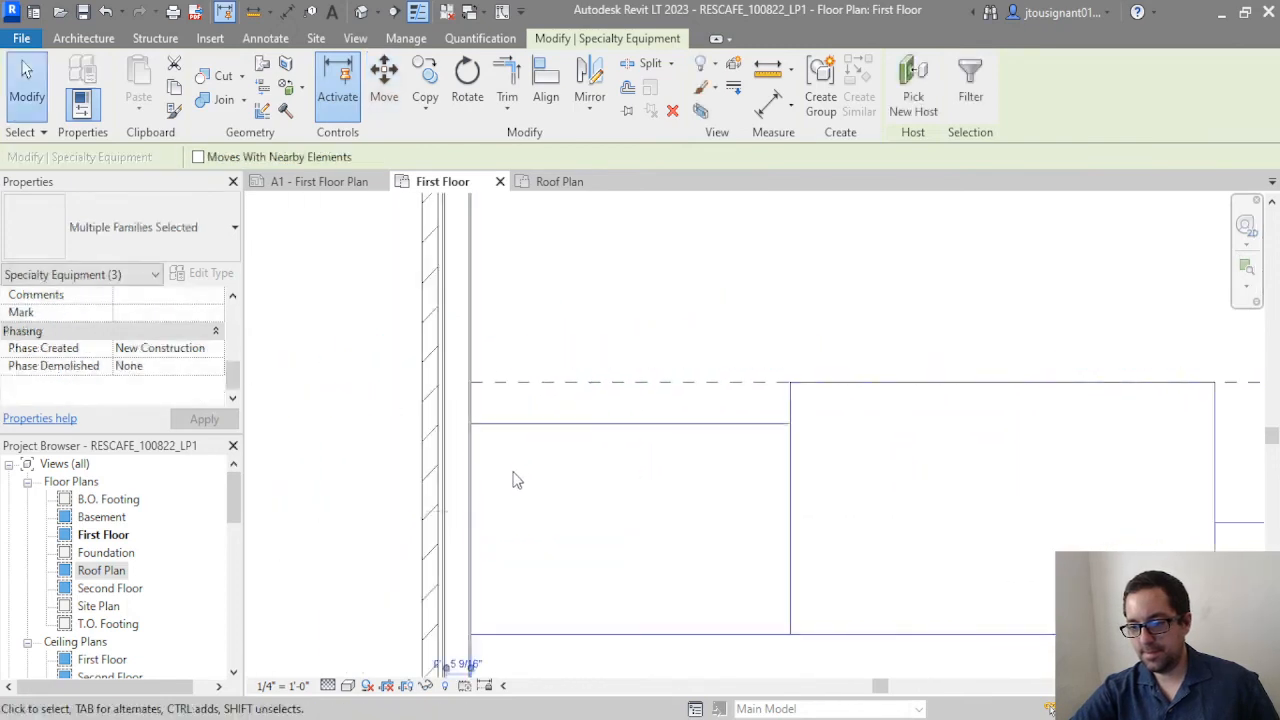
scroll(533, 477, down, 3)
scroll(533, 477, down, 5)
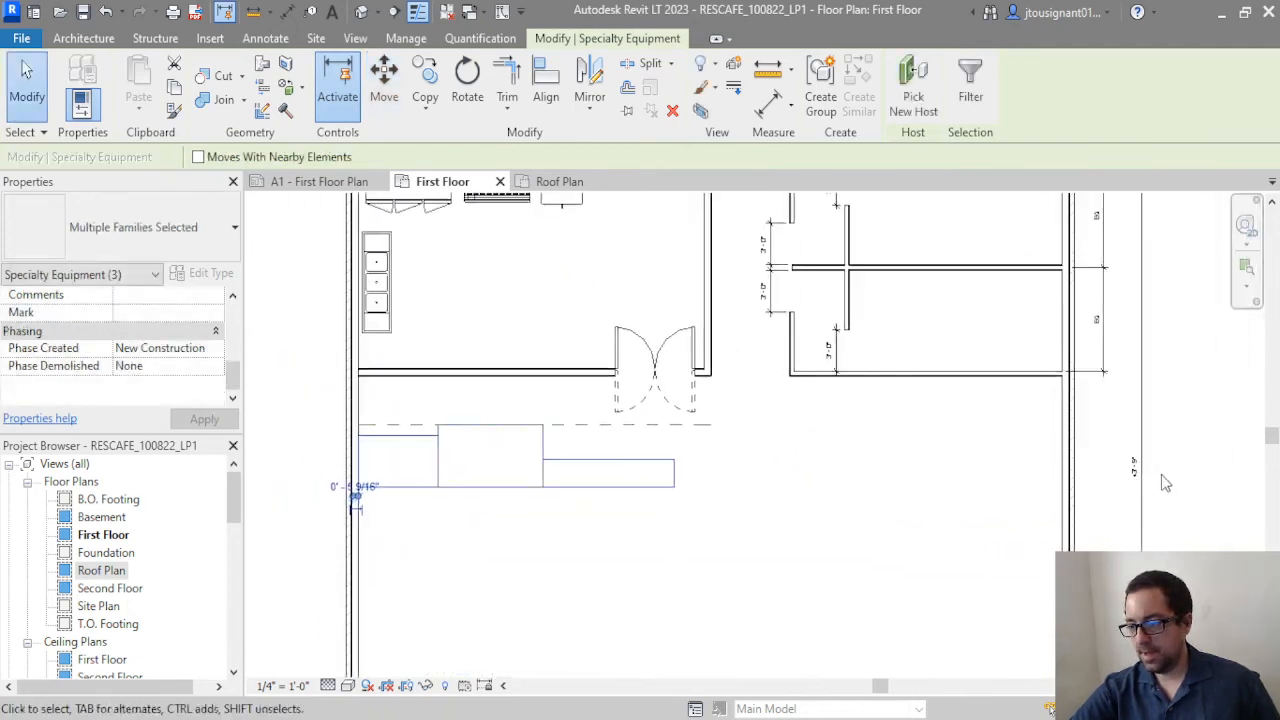
click(990, 485)
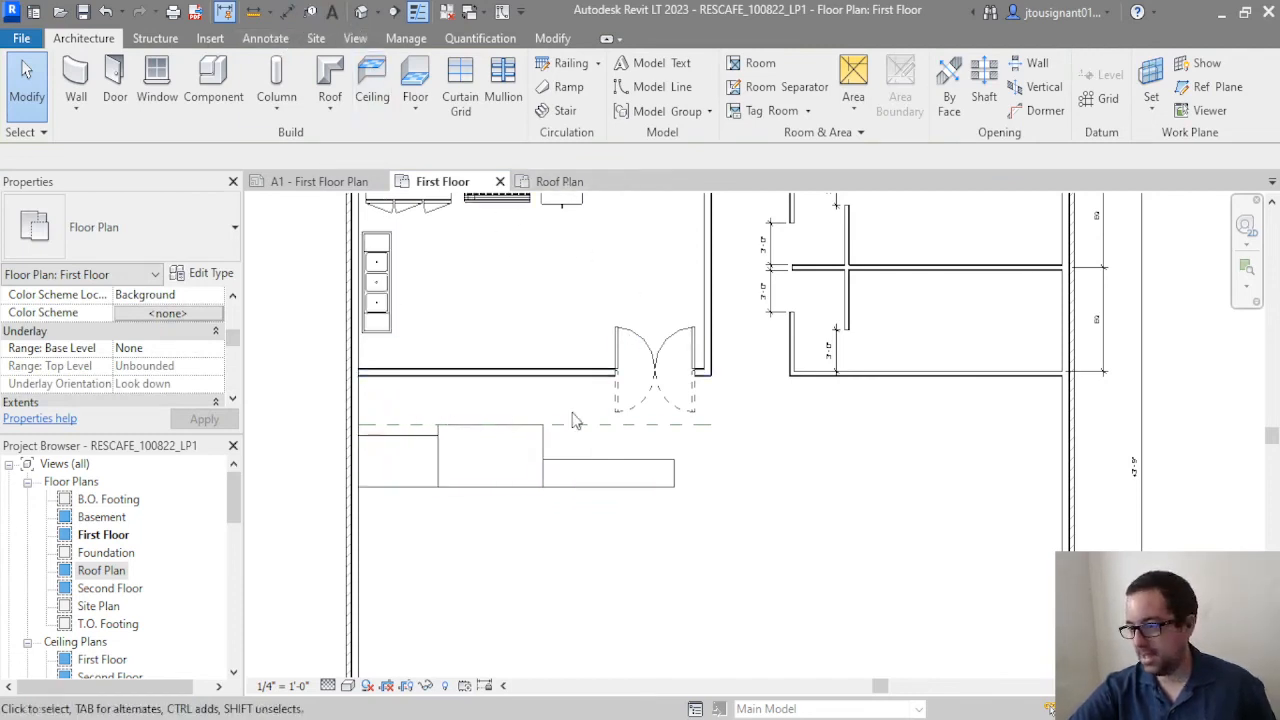
Load the Banquette - Single family and place one in the dining area's southeast corner against the exterior walls
scroll(690, 410, down, 2)
middle_drag(657, 395, 680, 405)
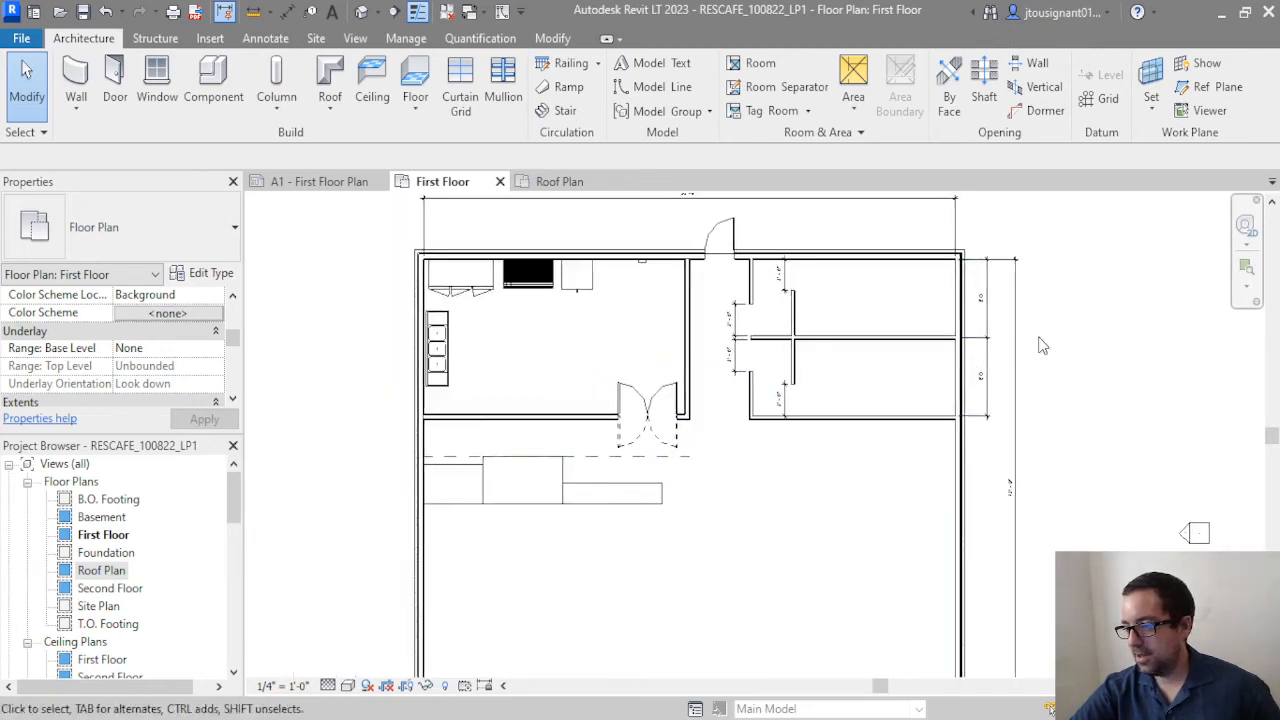
middle_drag(831, 427, 814, 355)
scroll(811, 355, down, 1)
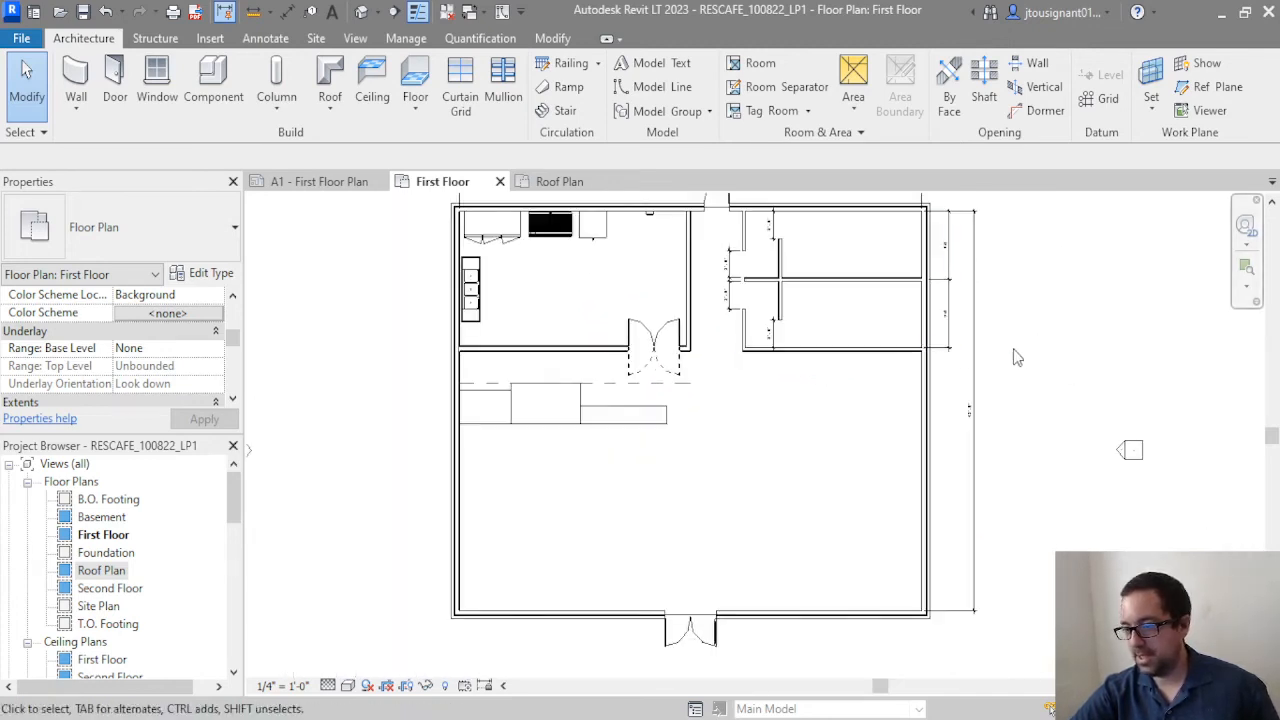
middle_drag(1015, 350, 1050, 400)
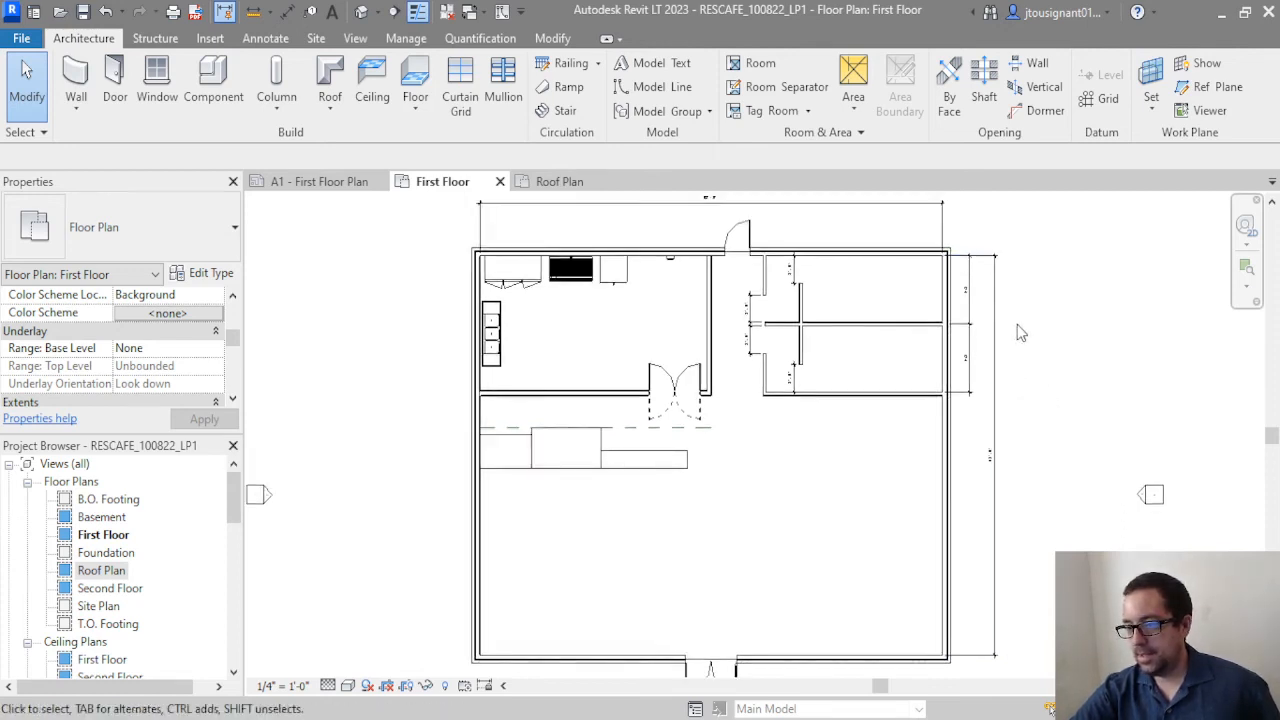
middle_drag(770, 555, 603, 420)
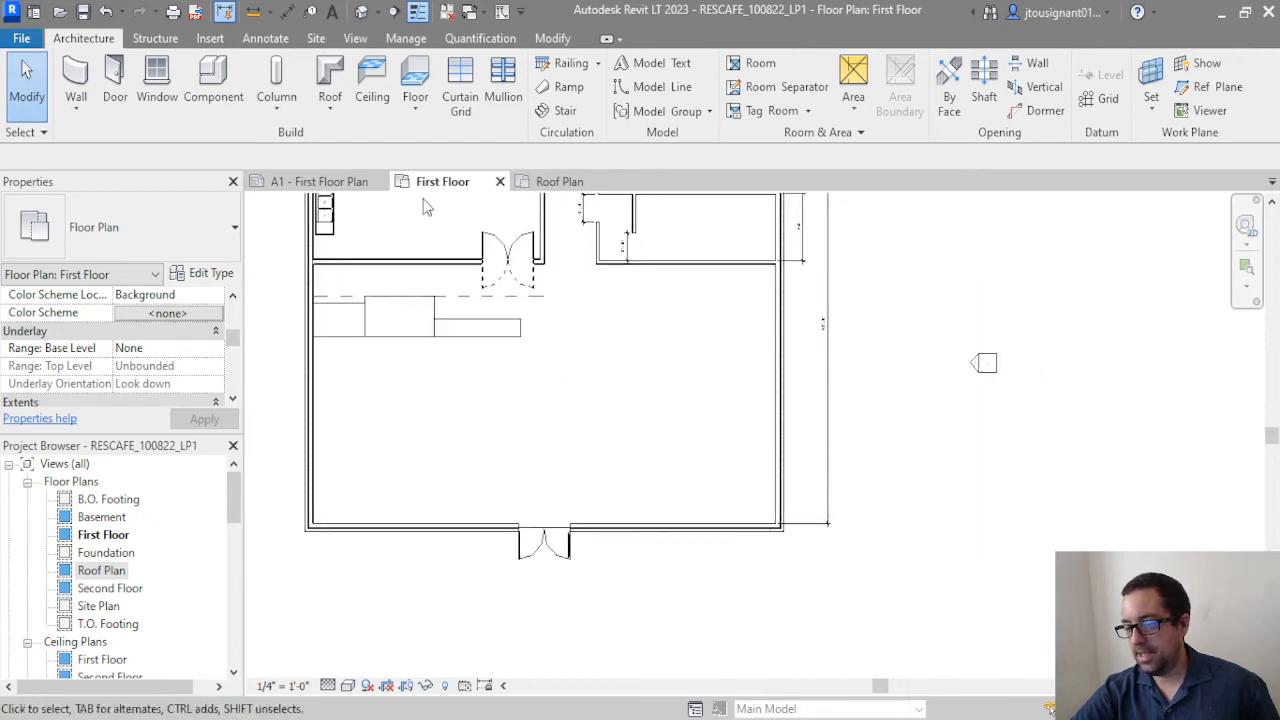
click(210, 85)
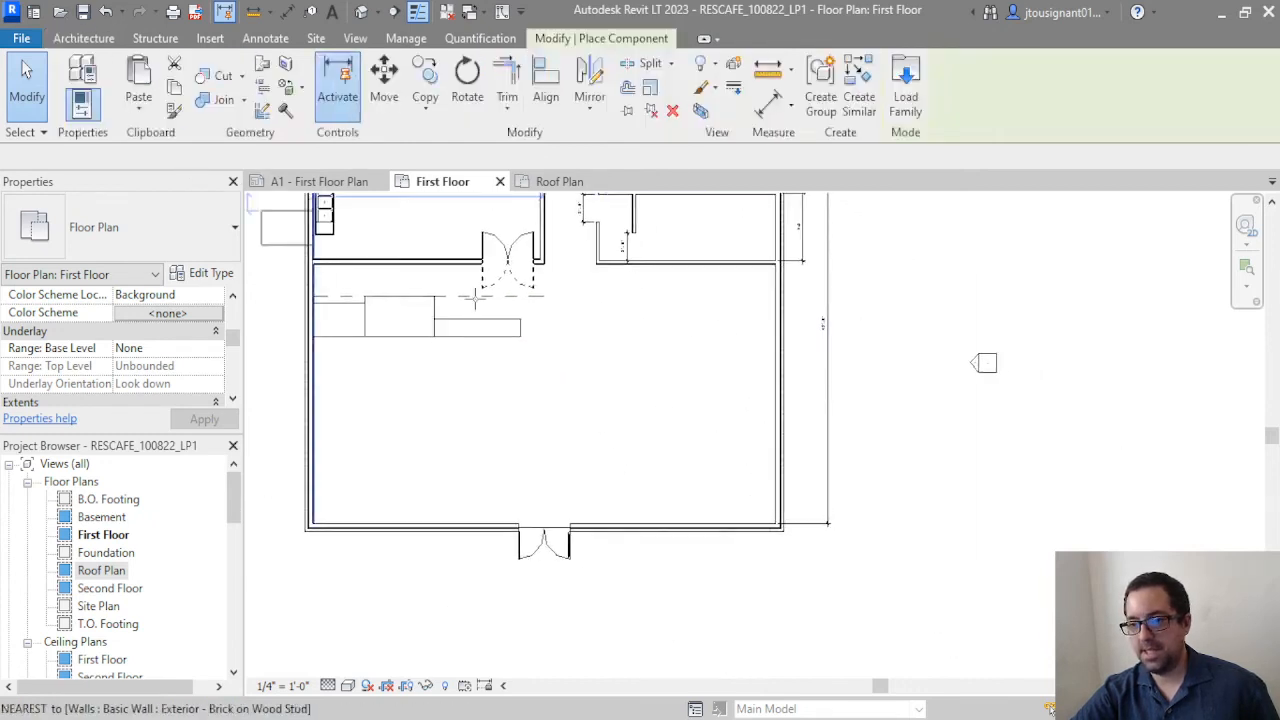
click(906, 90)
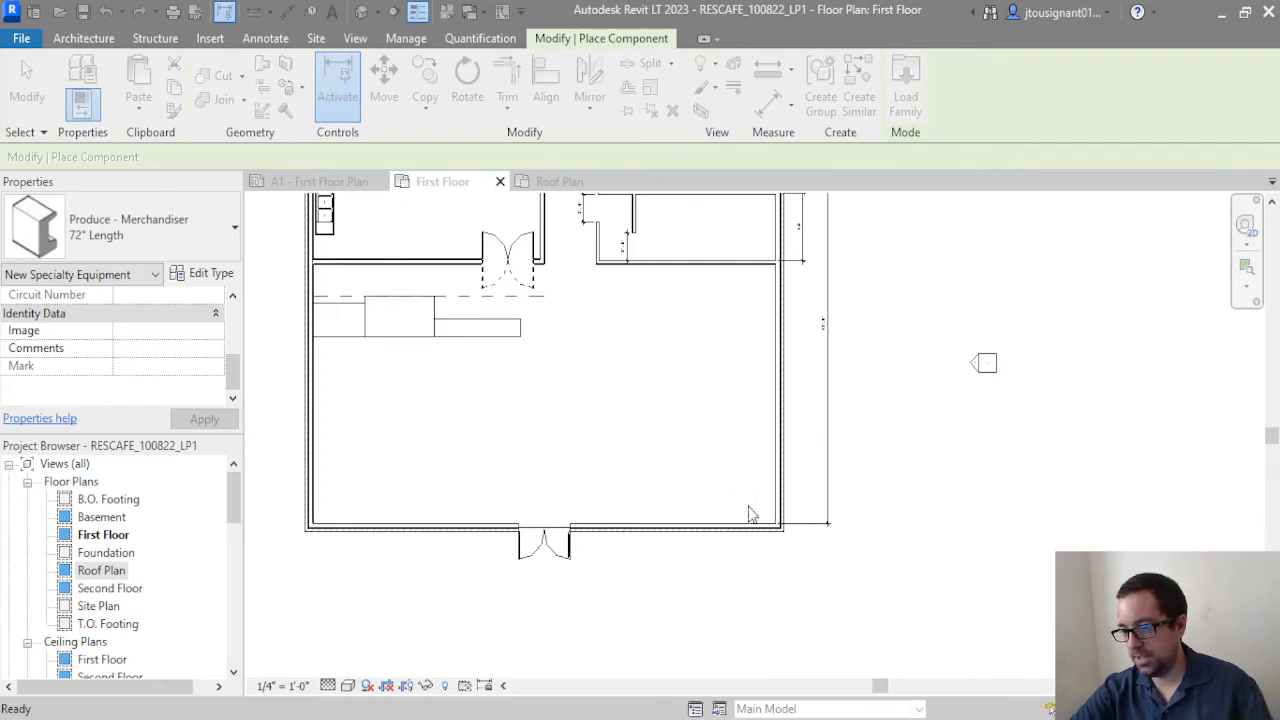
scroll(752, 514, up, 3)
scroll(746, 527, up, 2)
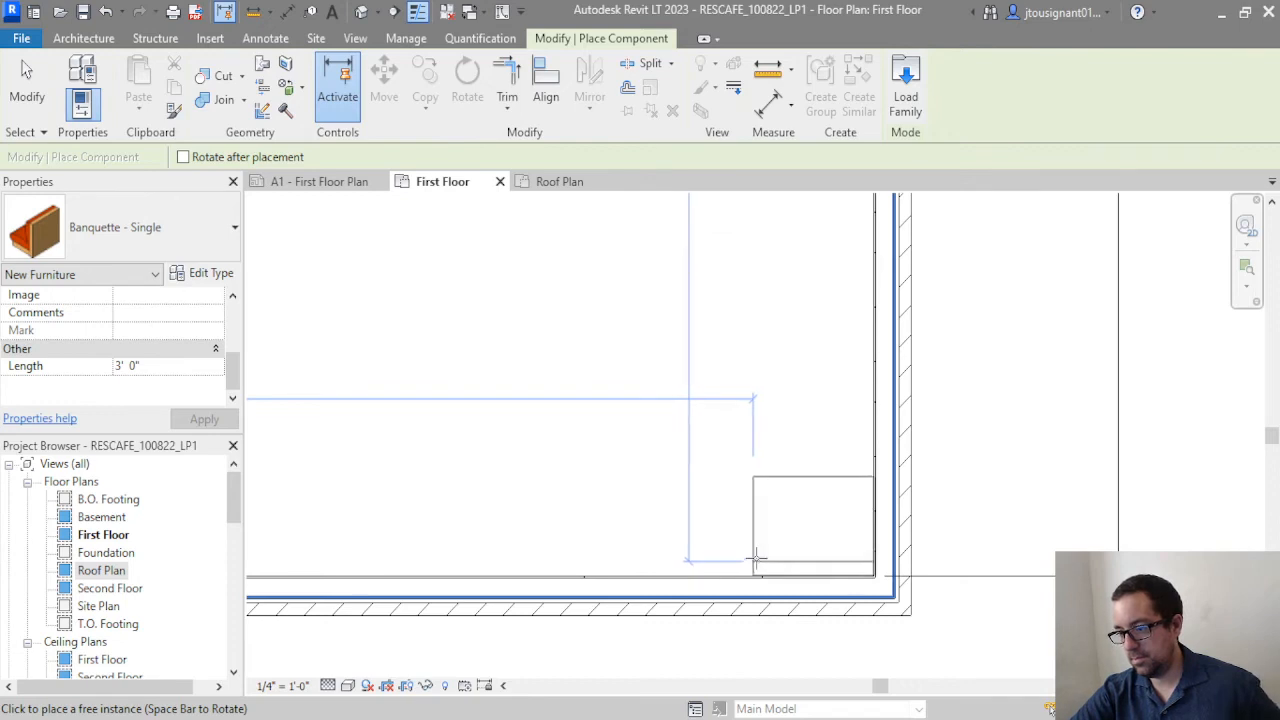
click(757, 560)
scroll(757, 530, down, 5)
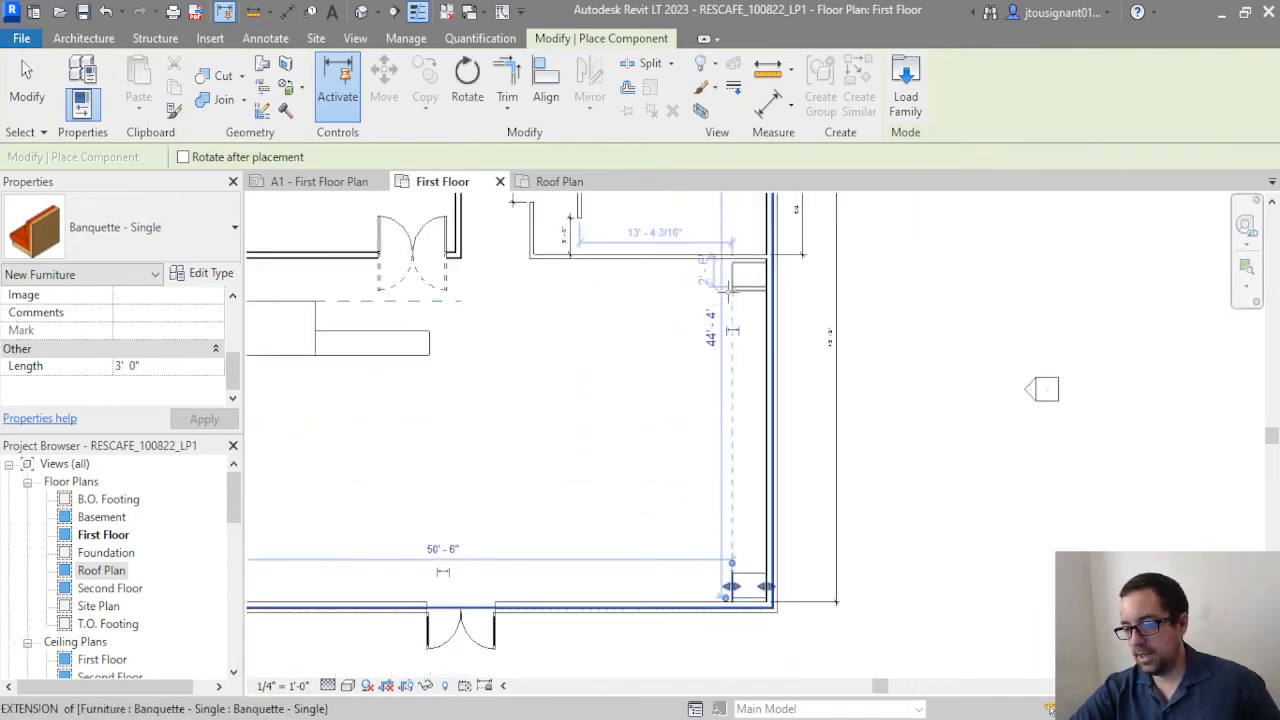
click(27, 97)
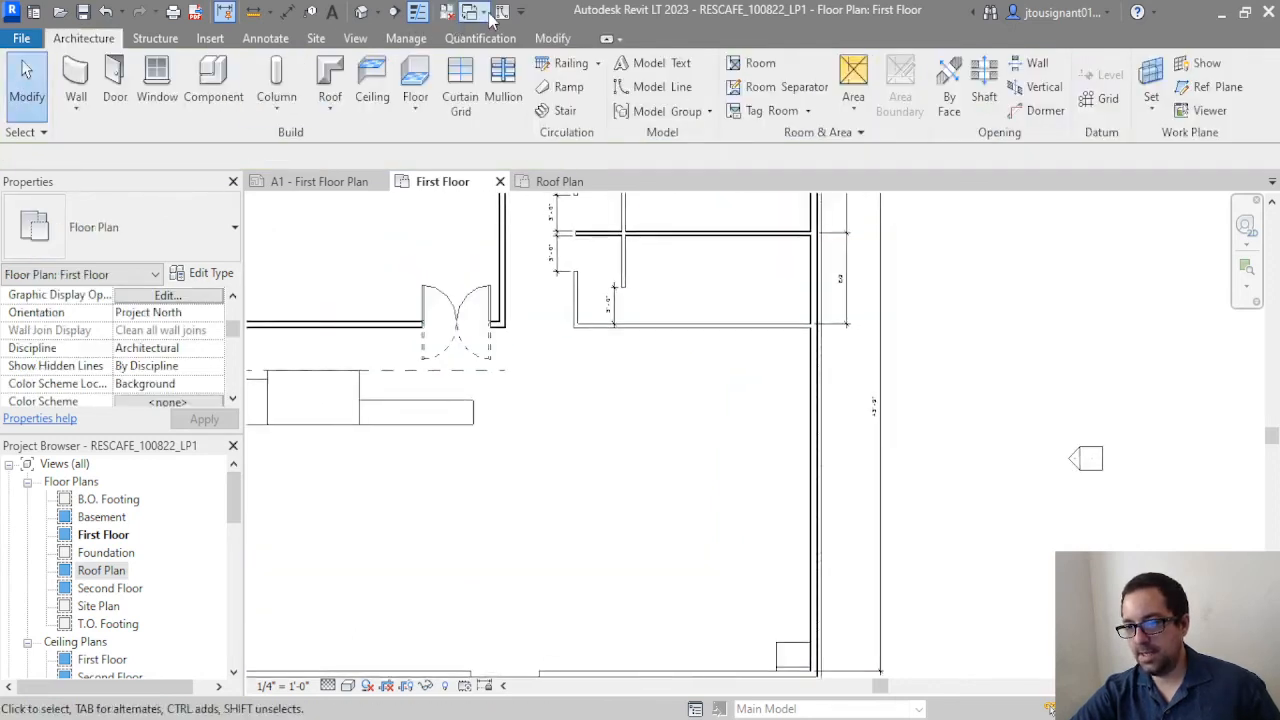
click(76, 85)
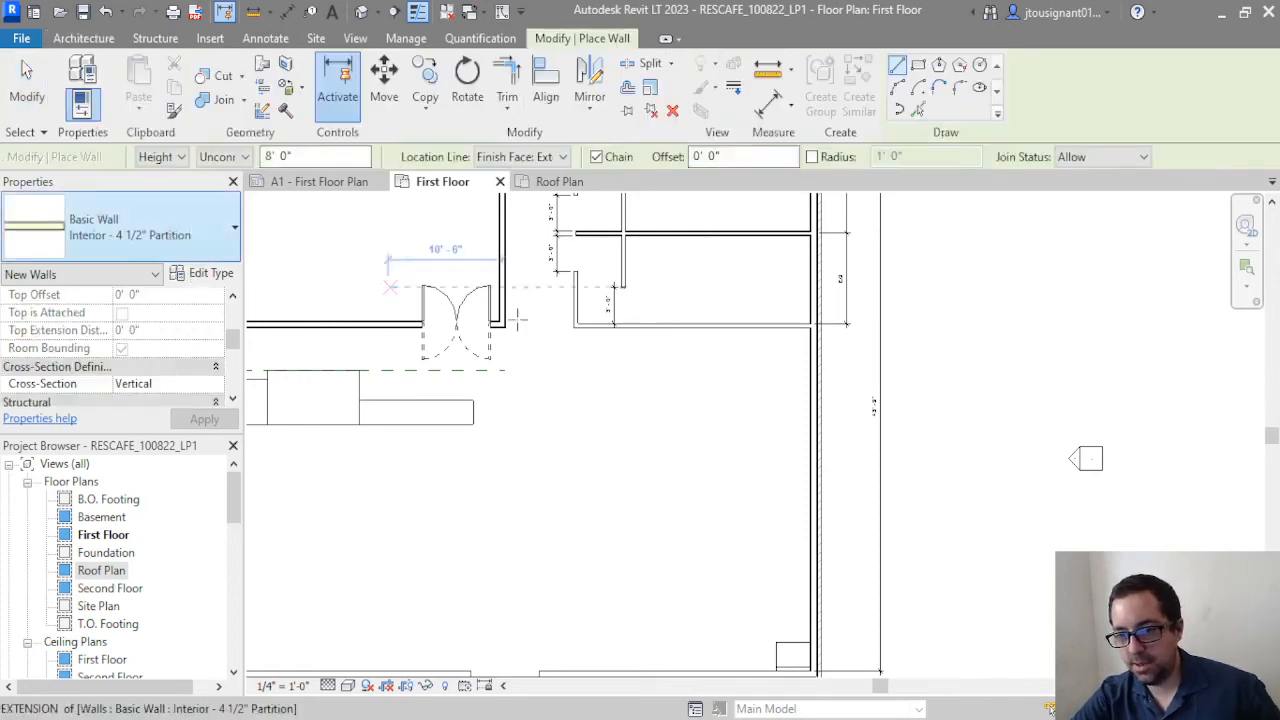
scroll(813, 358, up, 3)
scroll(799, 378, down, 2)
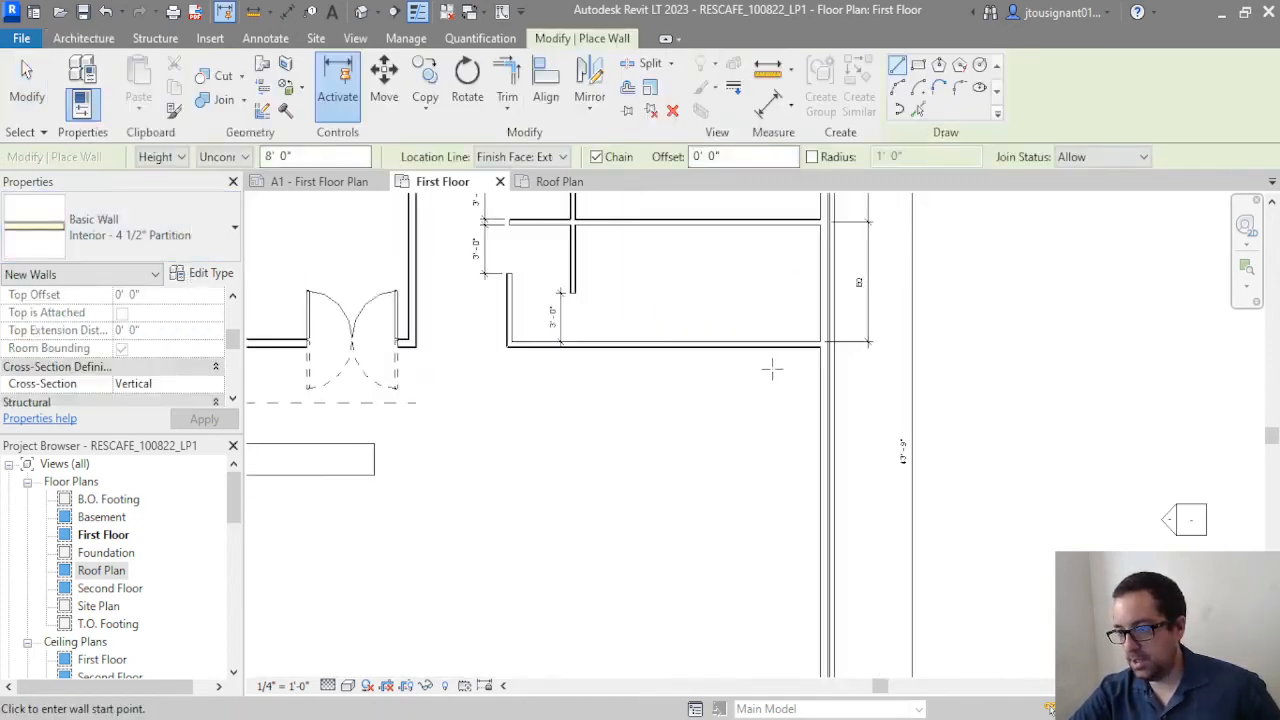
scroll(826, 400, up, 3)
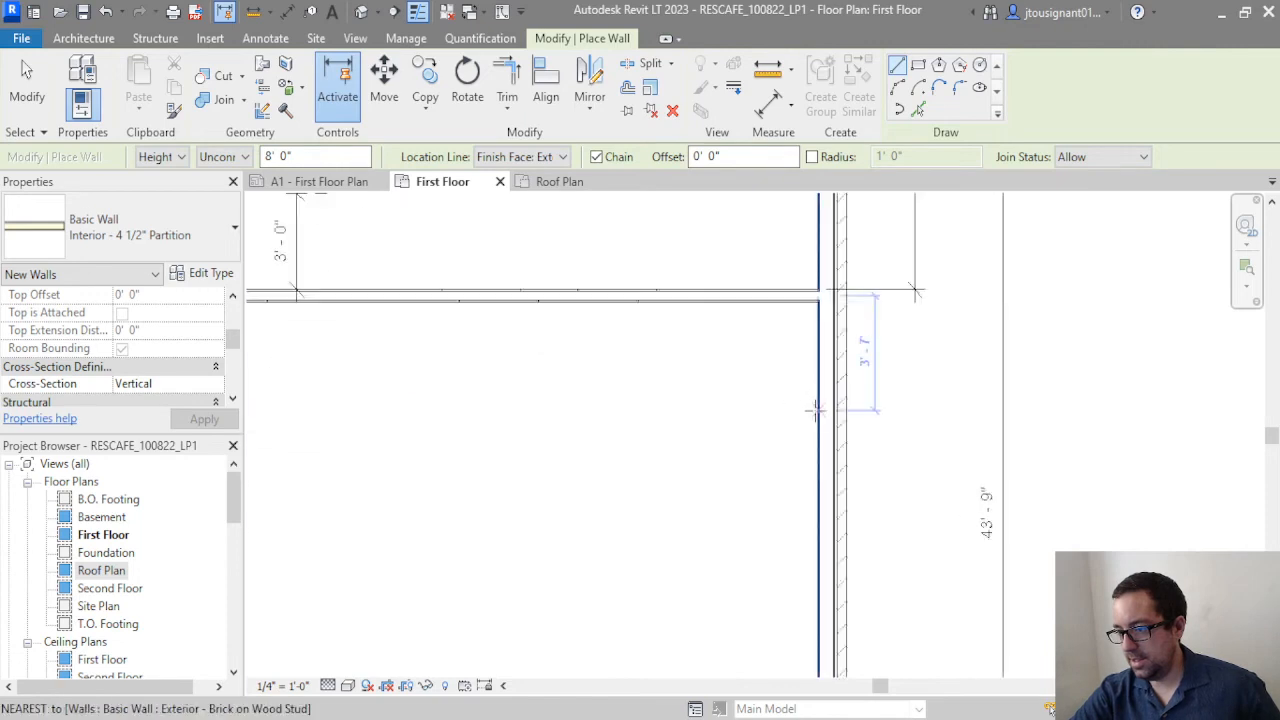
click(818, 410)
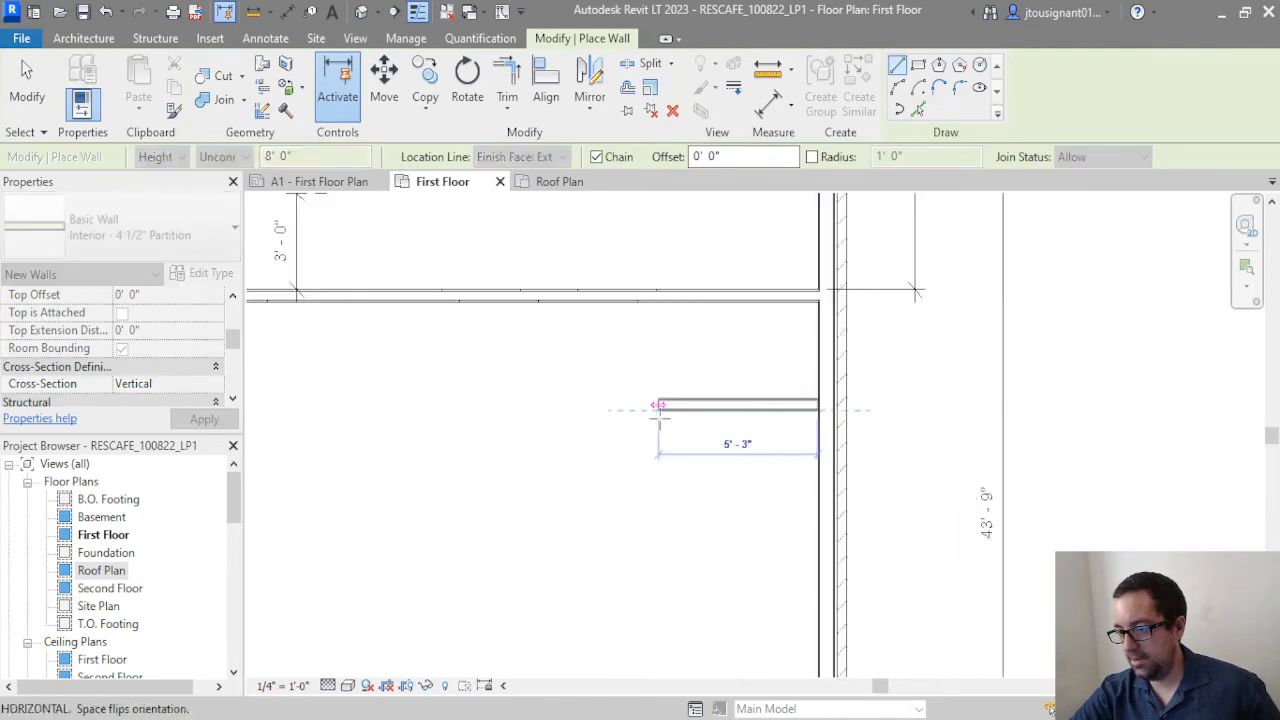
click(24, 108)
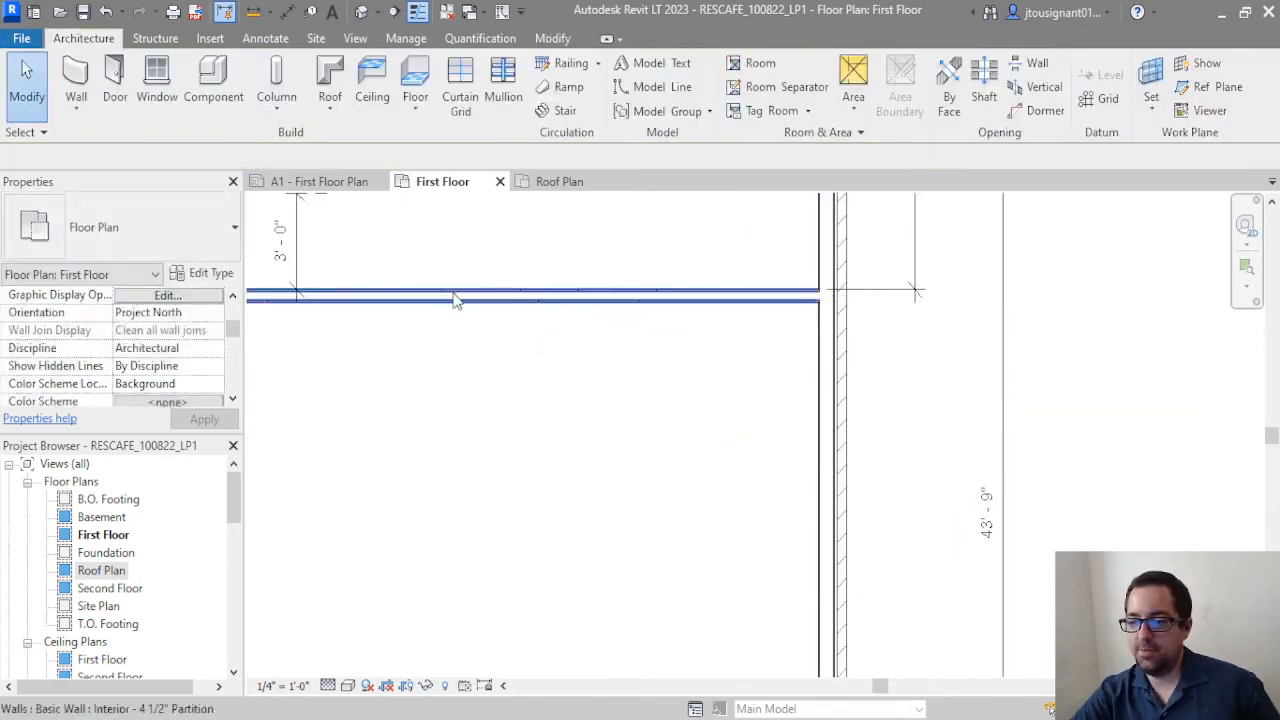
scroll(640, 320, down, 3)
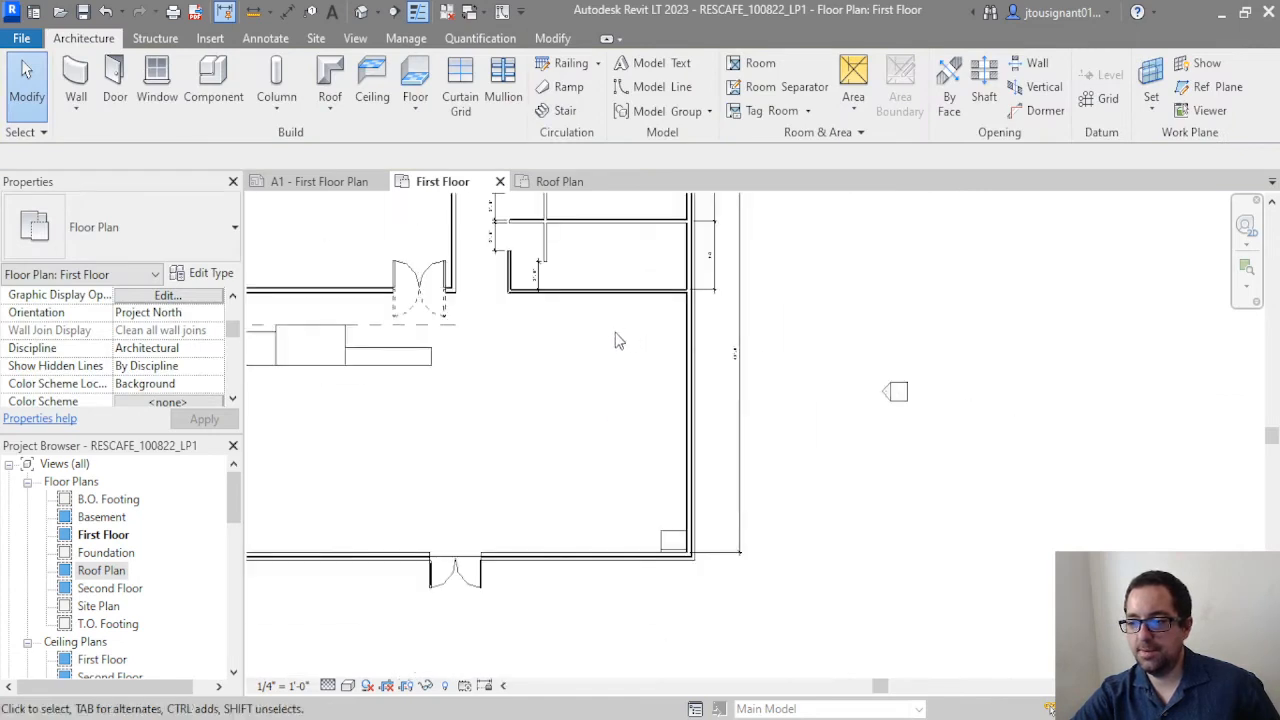
middle_drag(549, 330, 566, 357)
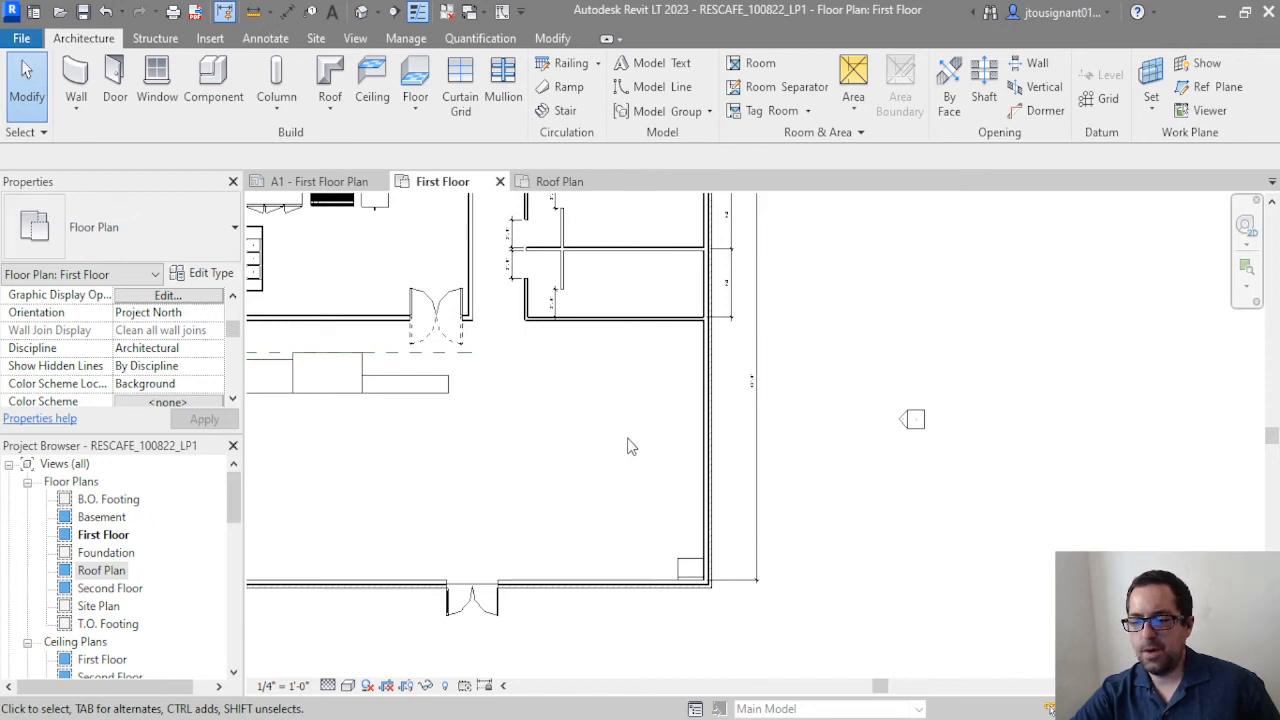
click(690, 572)
click(932, 568)
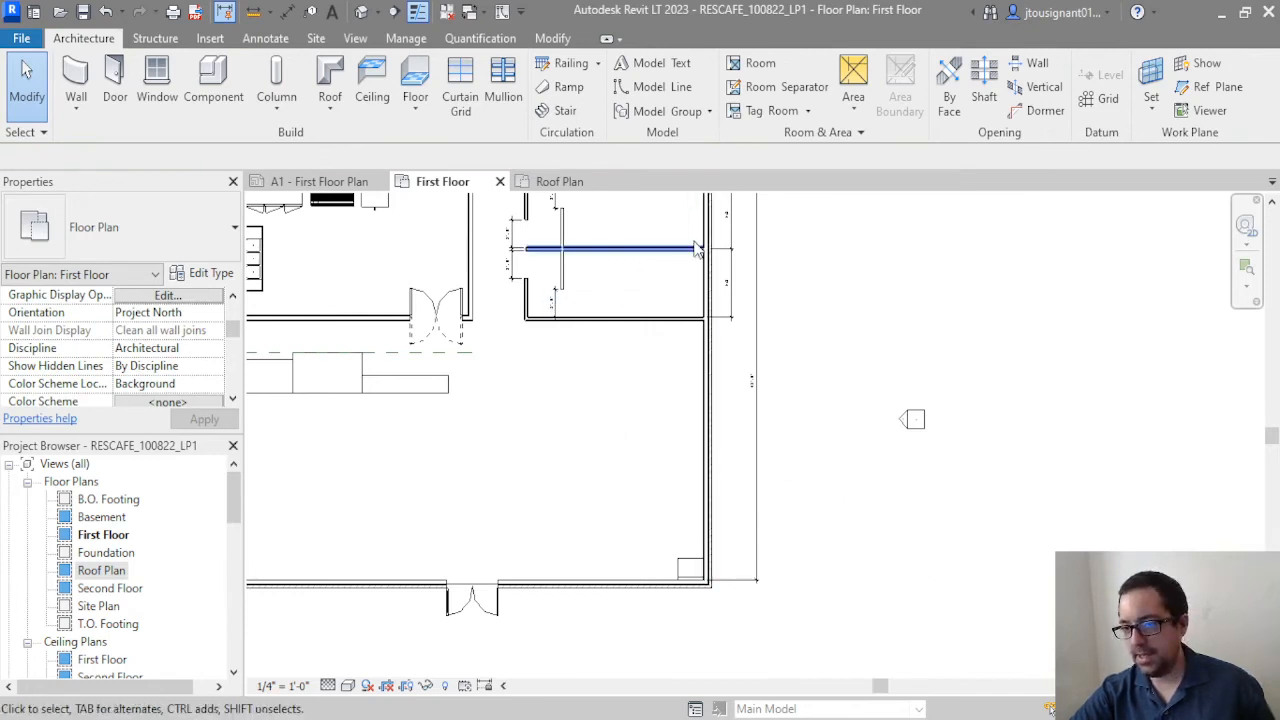
Draw an Interior - 4 1/2" Partition wall about 4' 8" long, running west from the east exterior wall just south of the lowest partition room
click(75, 80)
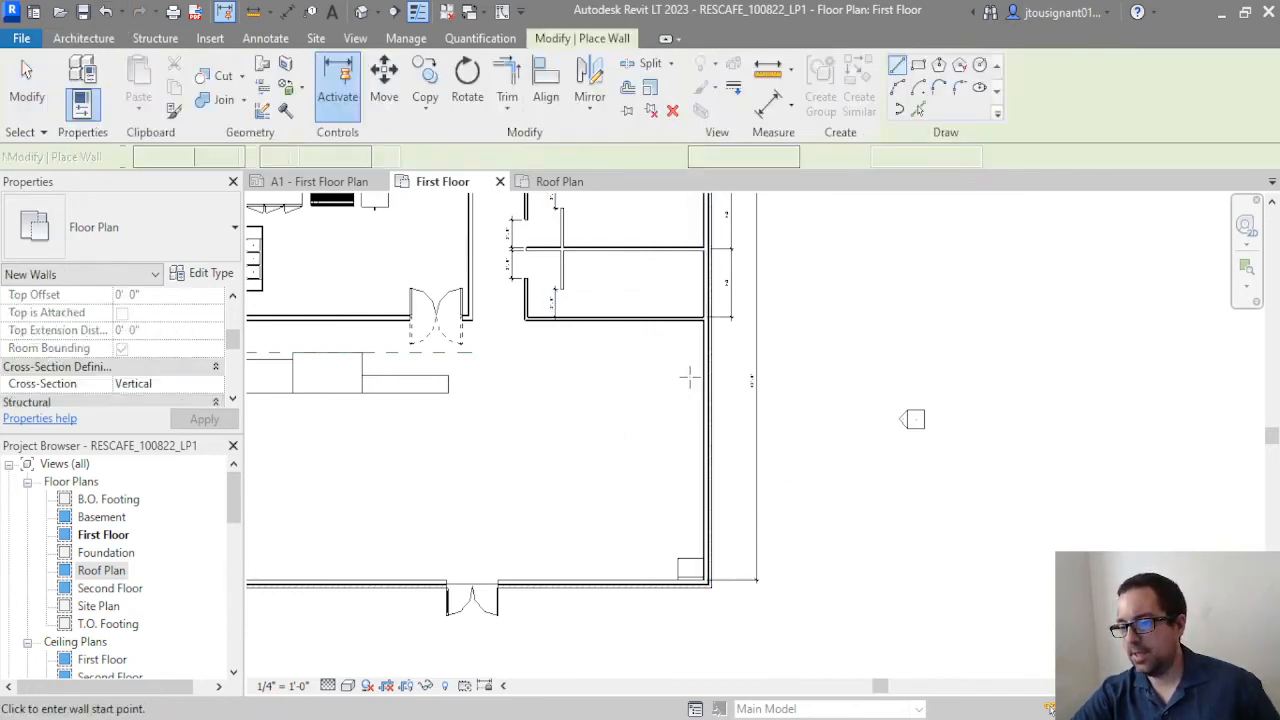
scroll(700, 372, up, 5)
click(769, 350)
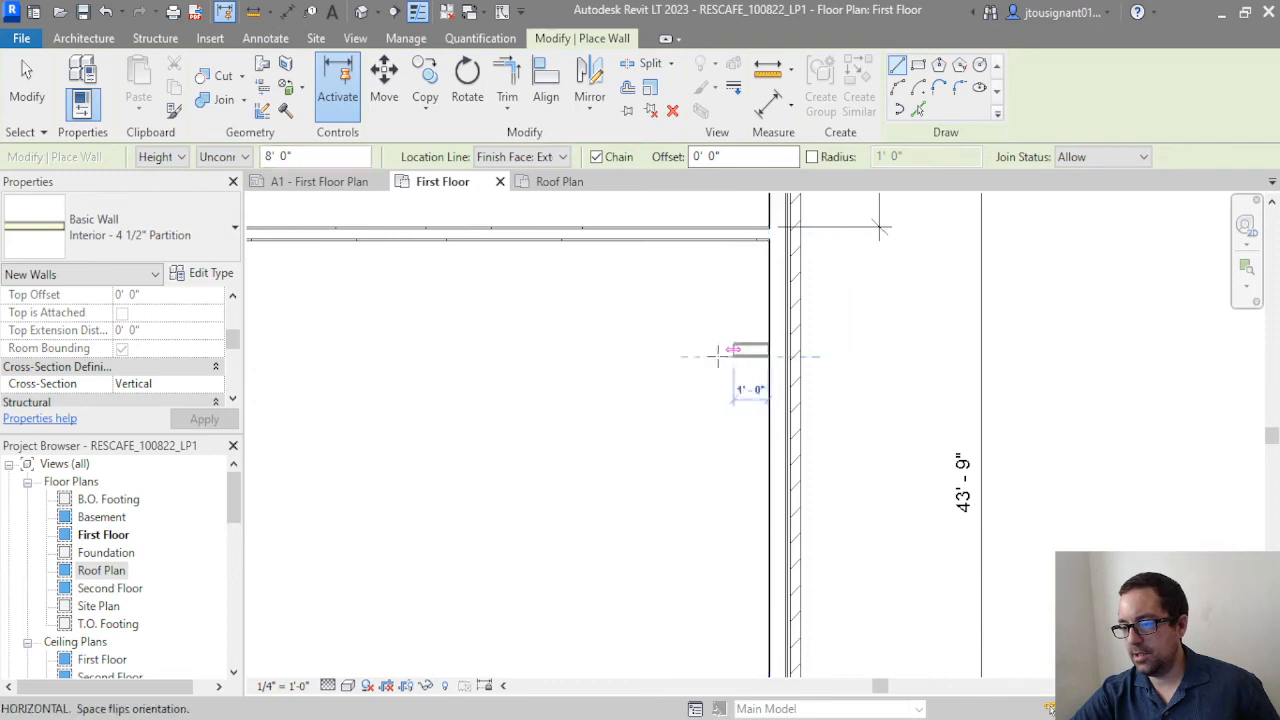
click(622, 350)
key(Escape)
key(Escape)
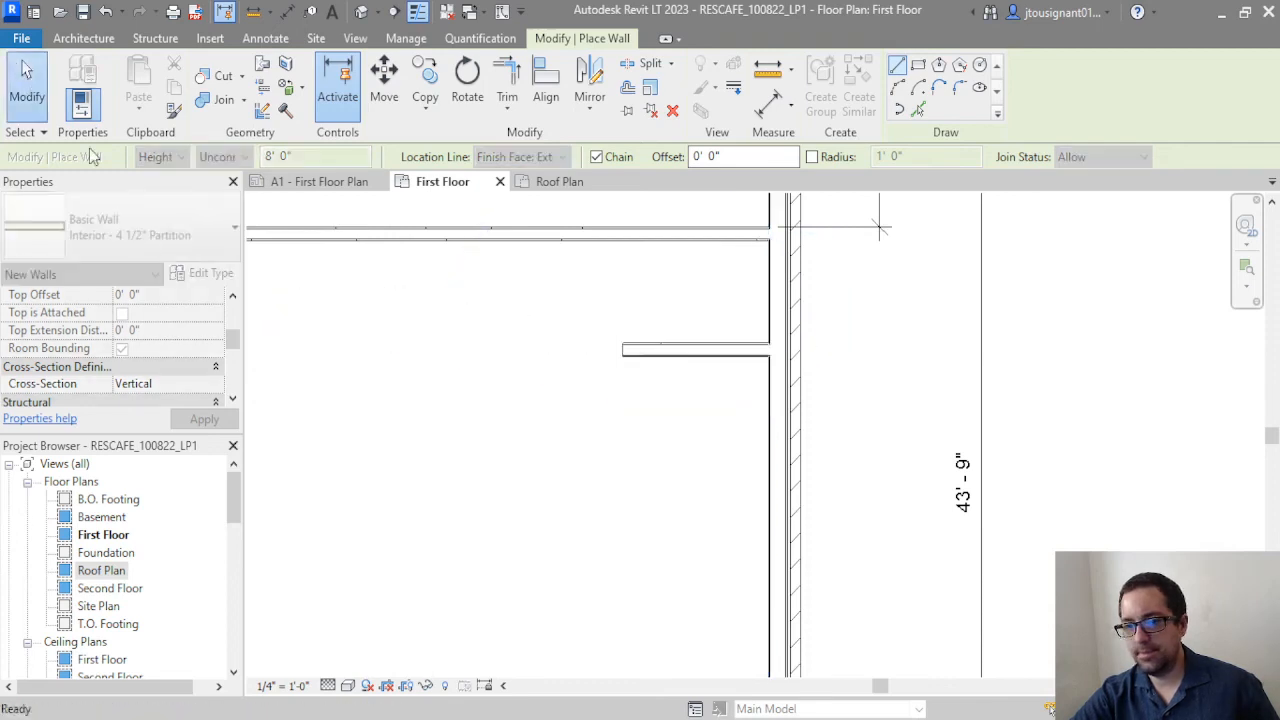
Set the new short partition wall's unconnected height to 4' 0"
click(640, 351)
scroll(150, 337, up, 2)
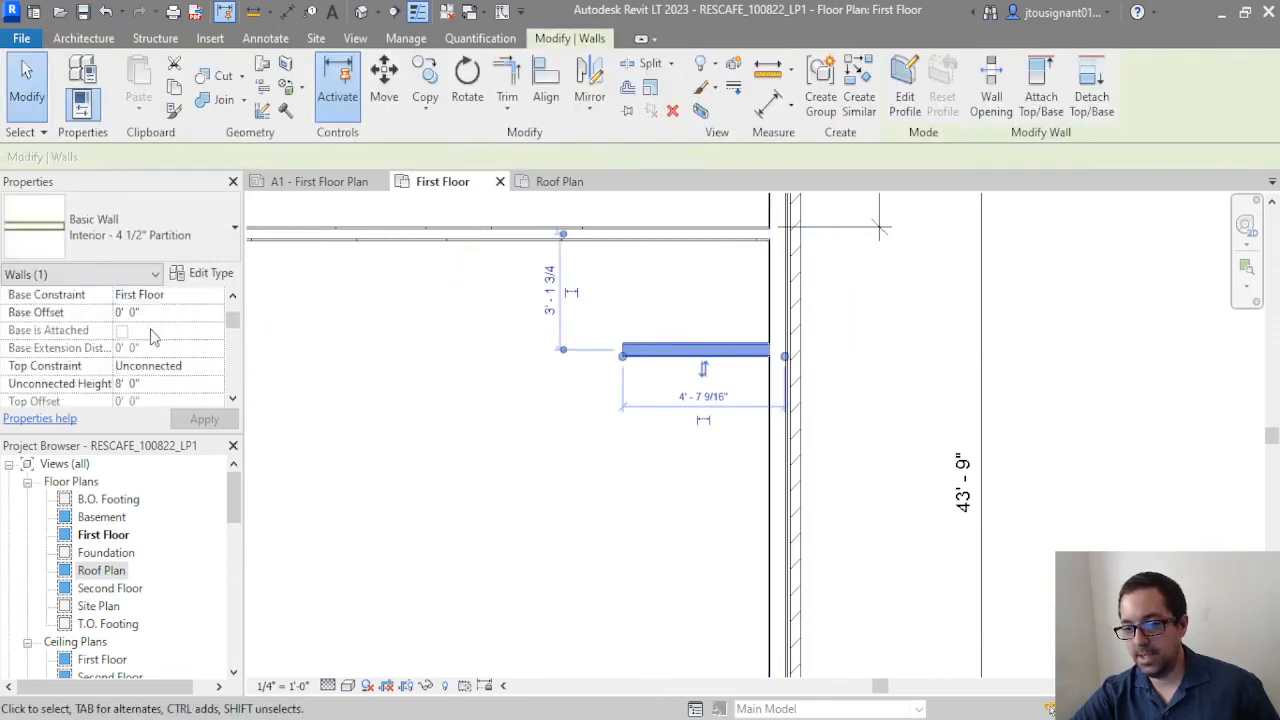
click(181, 383)
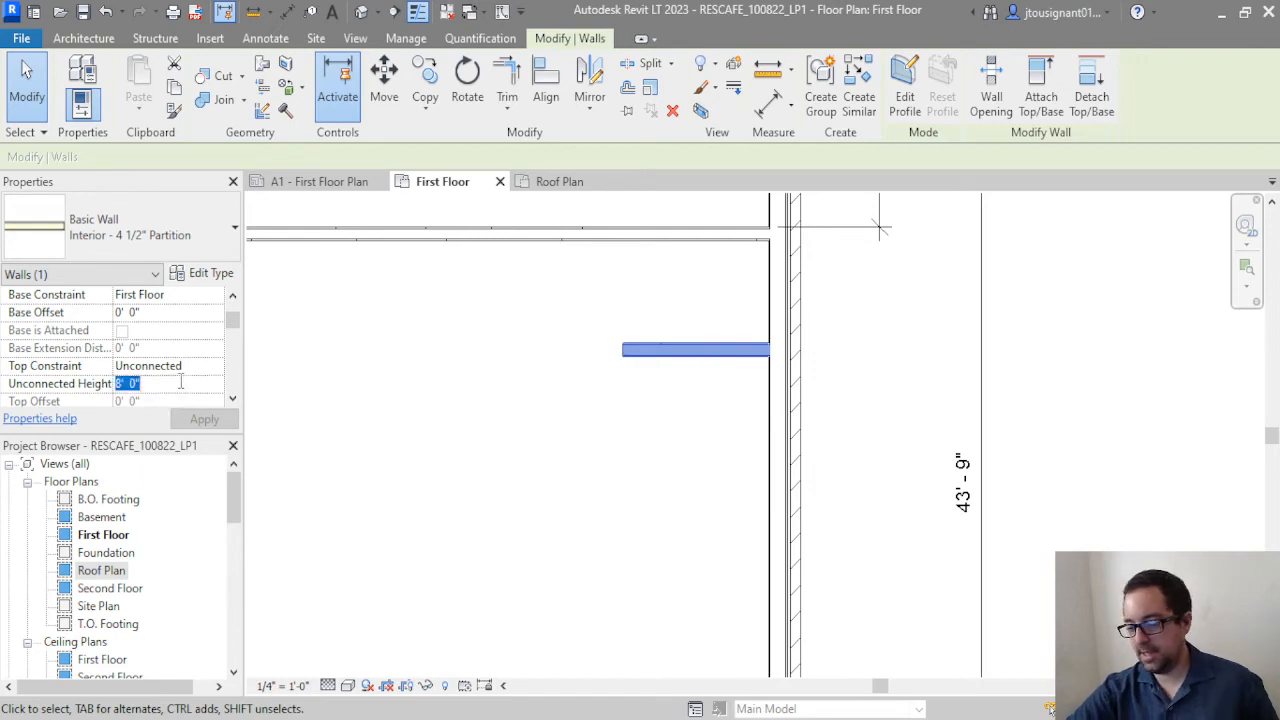
text(4)
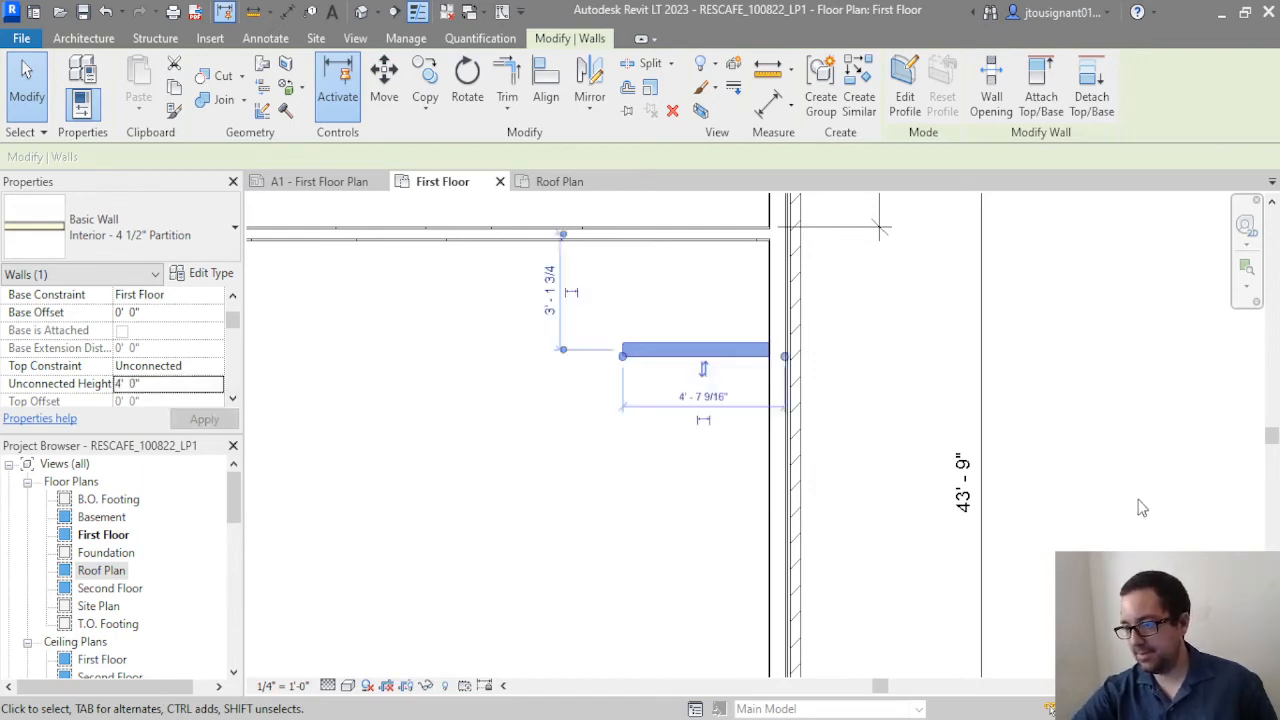
click(1100, 480)
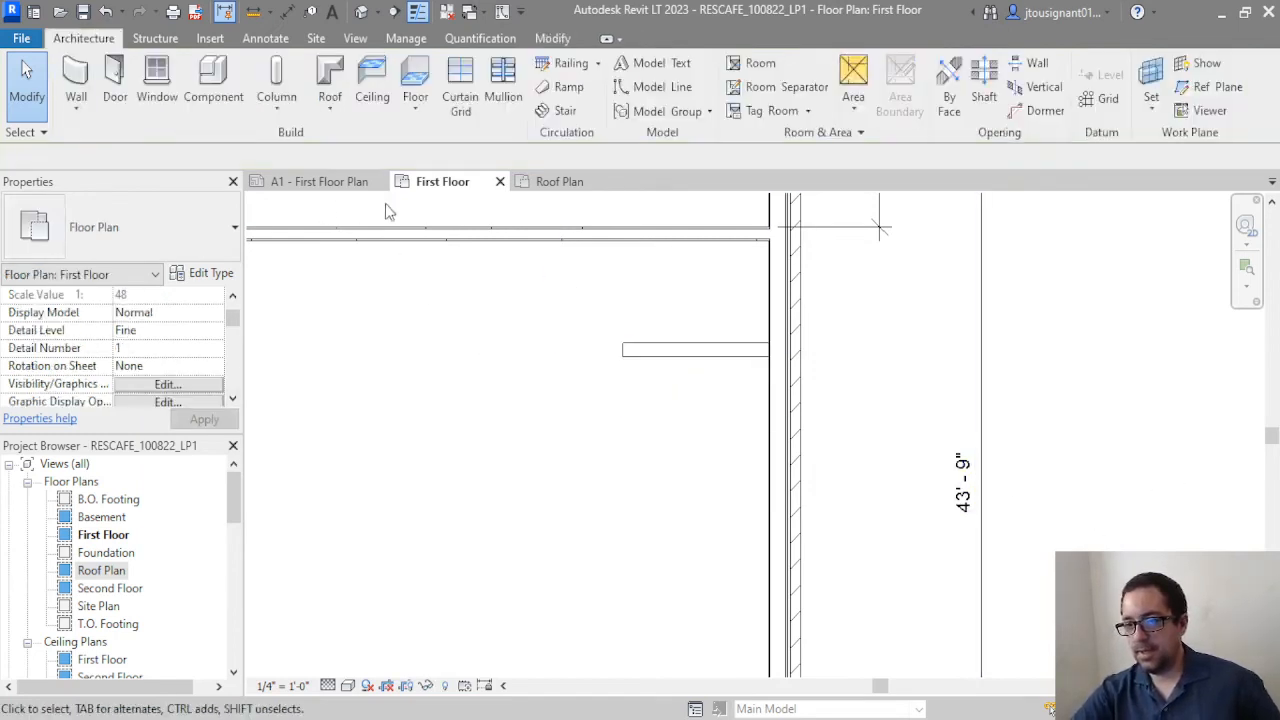
Load the Banquette - Double family and place one, rotated with its side against the east exterior wall, north of the corner single banquette
scroll(703, 263, down, 3)
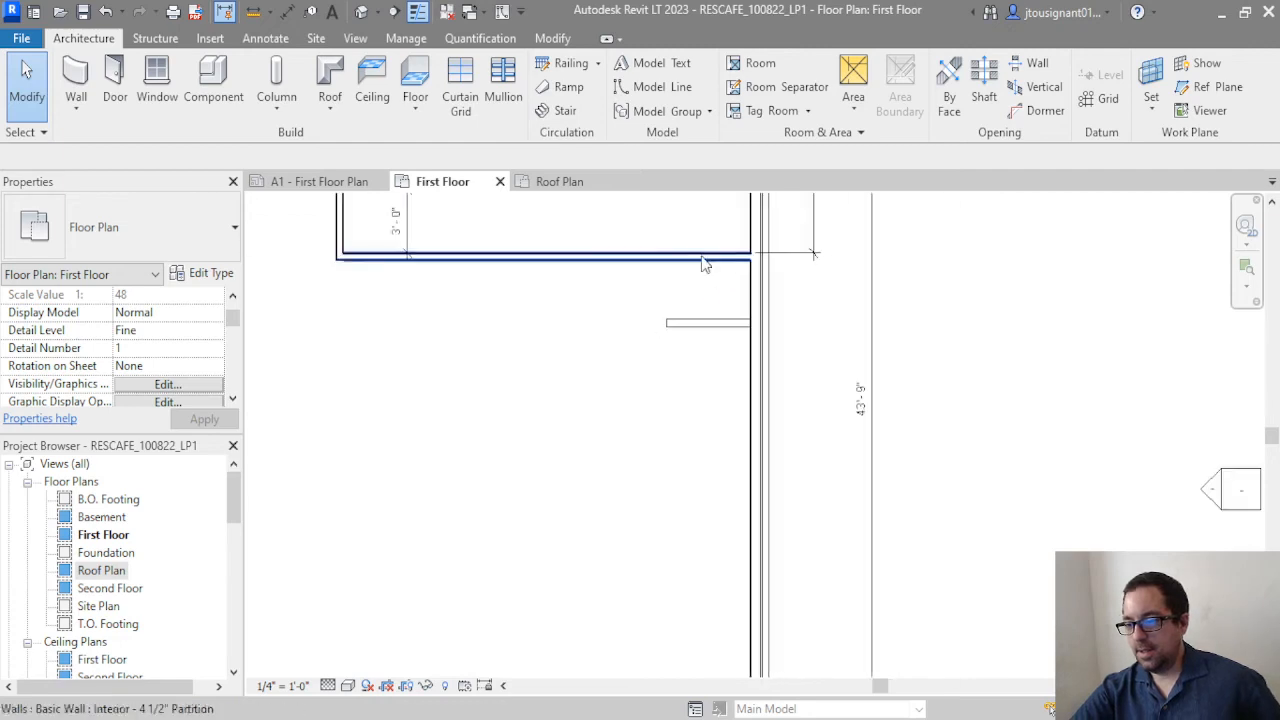
middle_drag(703, 572, 700, 462)
click(720, 553)
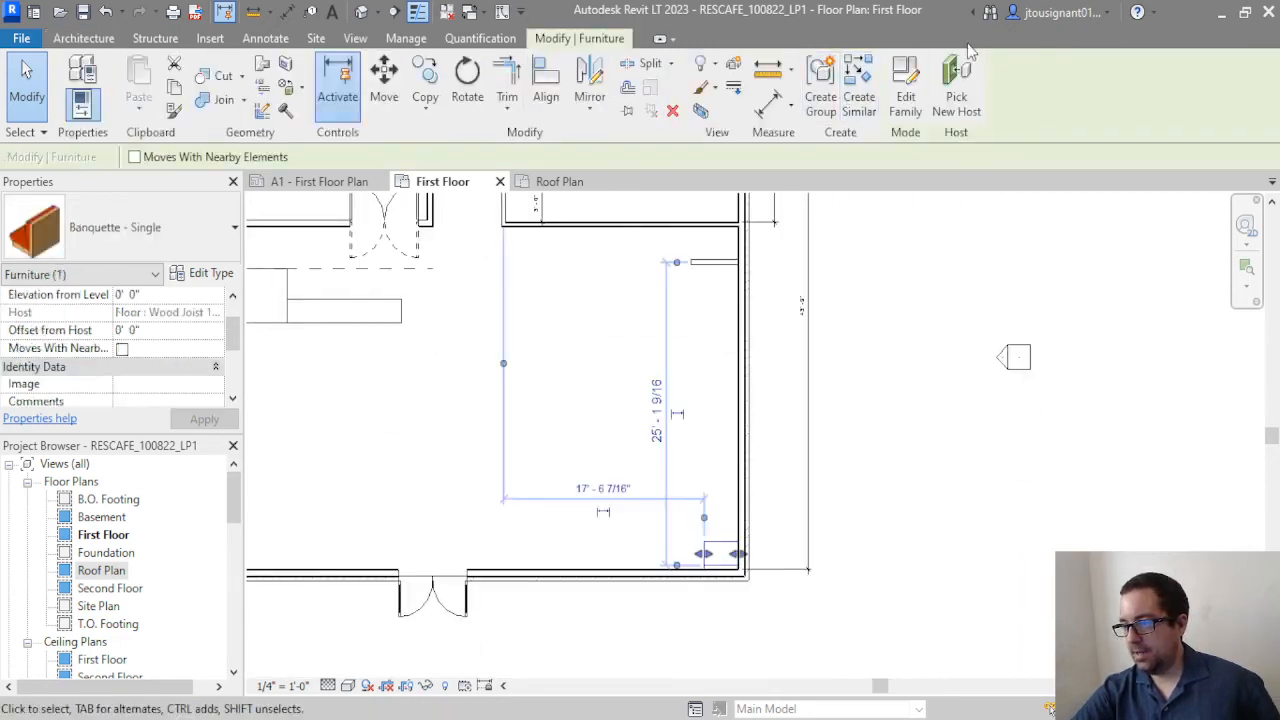
click(860, 100)
click(905, 105)
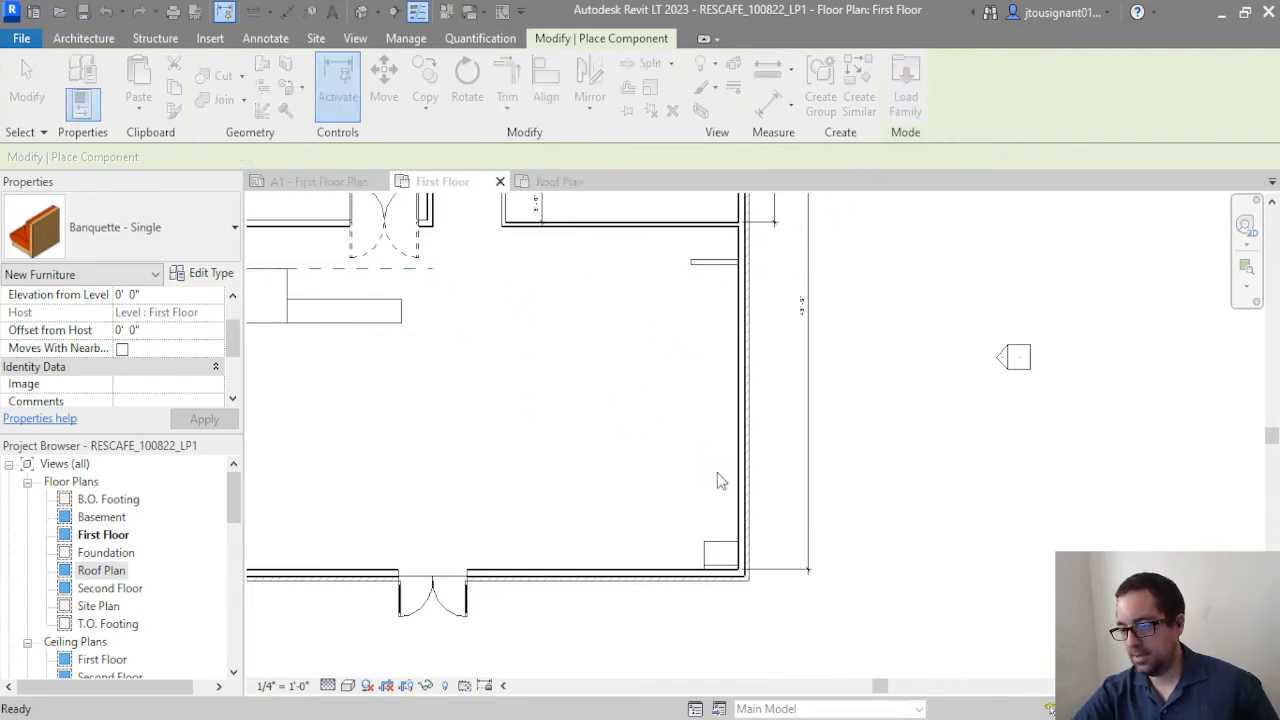
scroll(720, 465, up, 3)
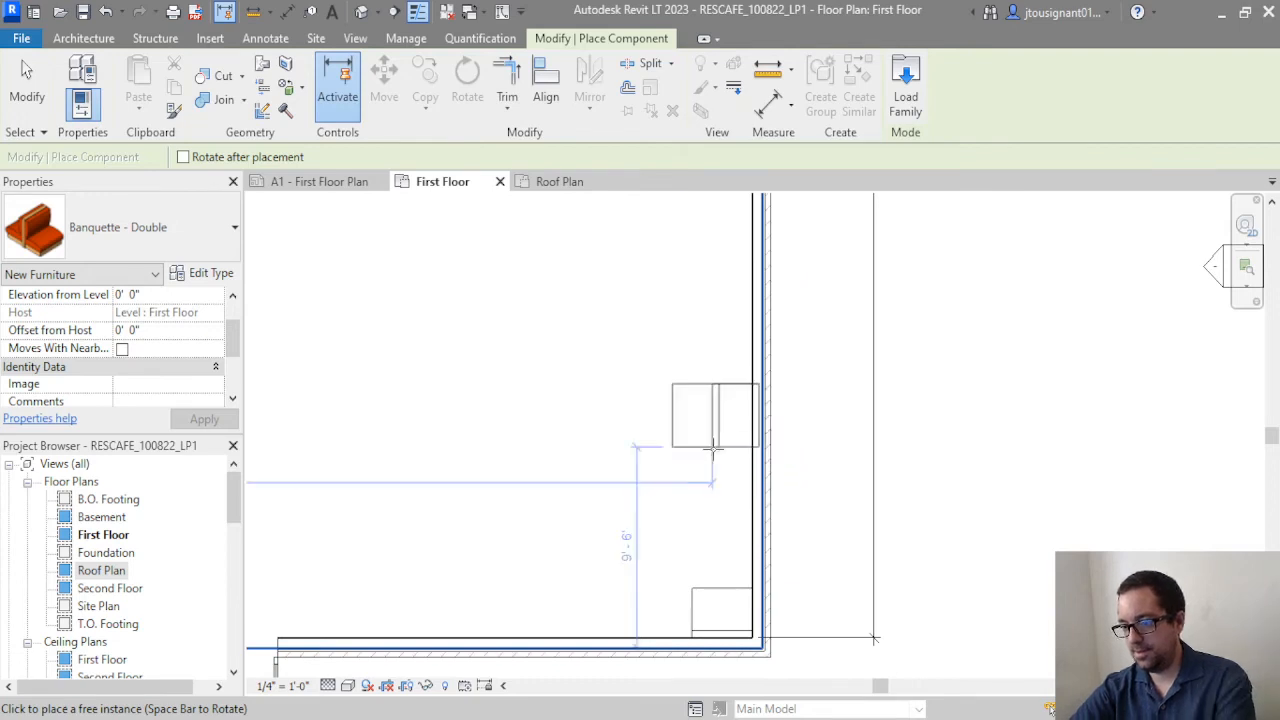
key(space)
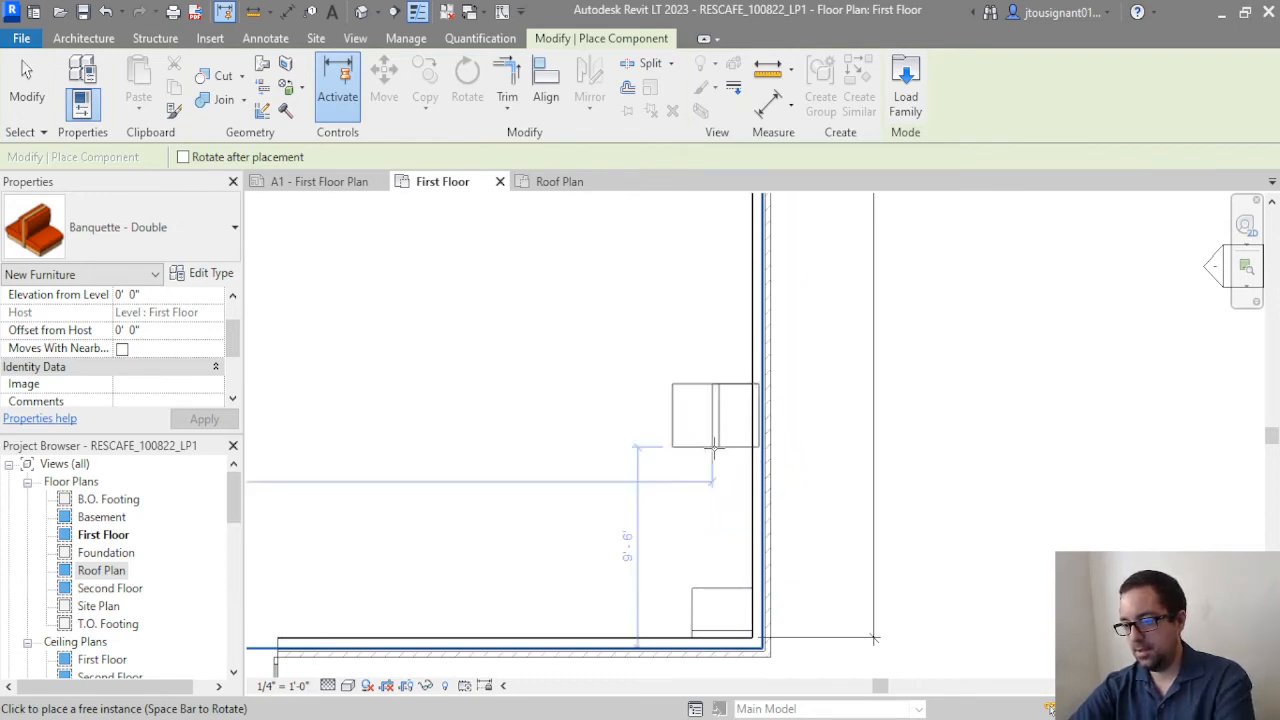
scroll(725, 460, up, 2)
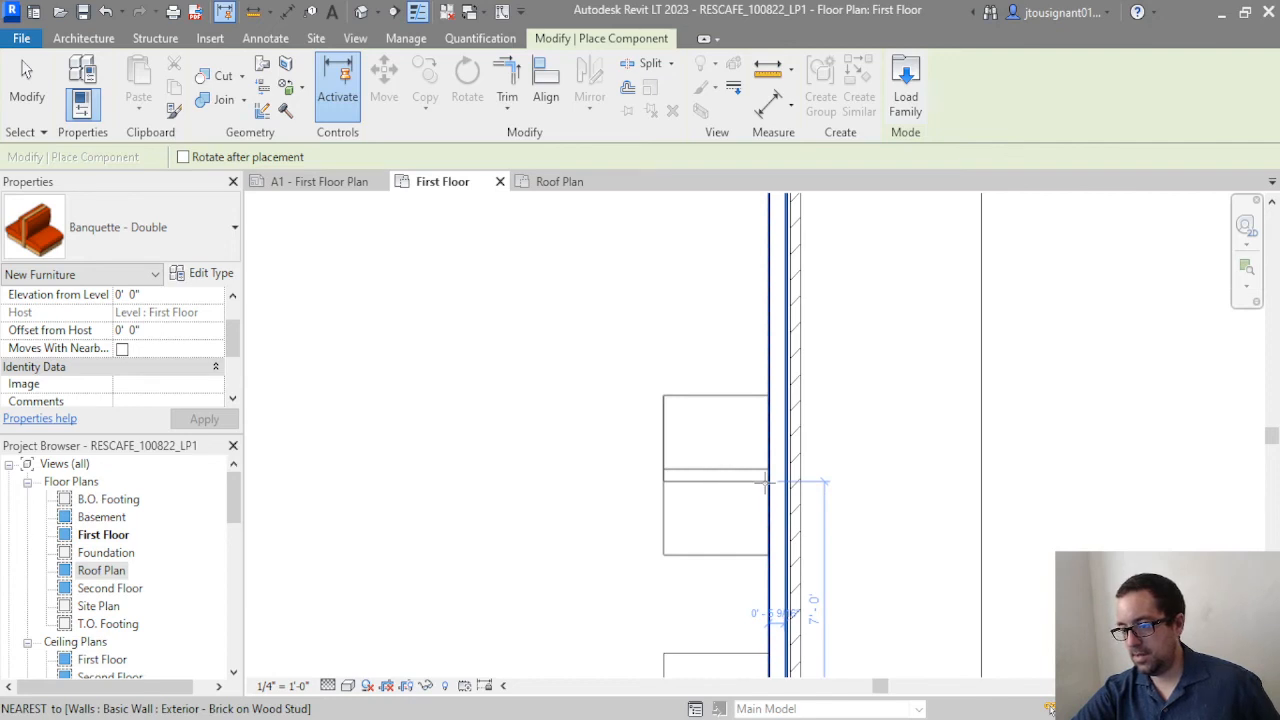
scroll(765, 484, down, 2)
click(772, 488)
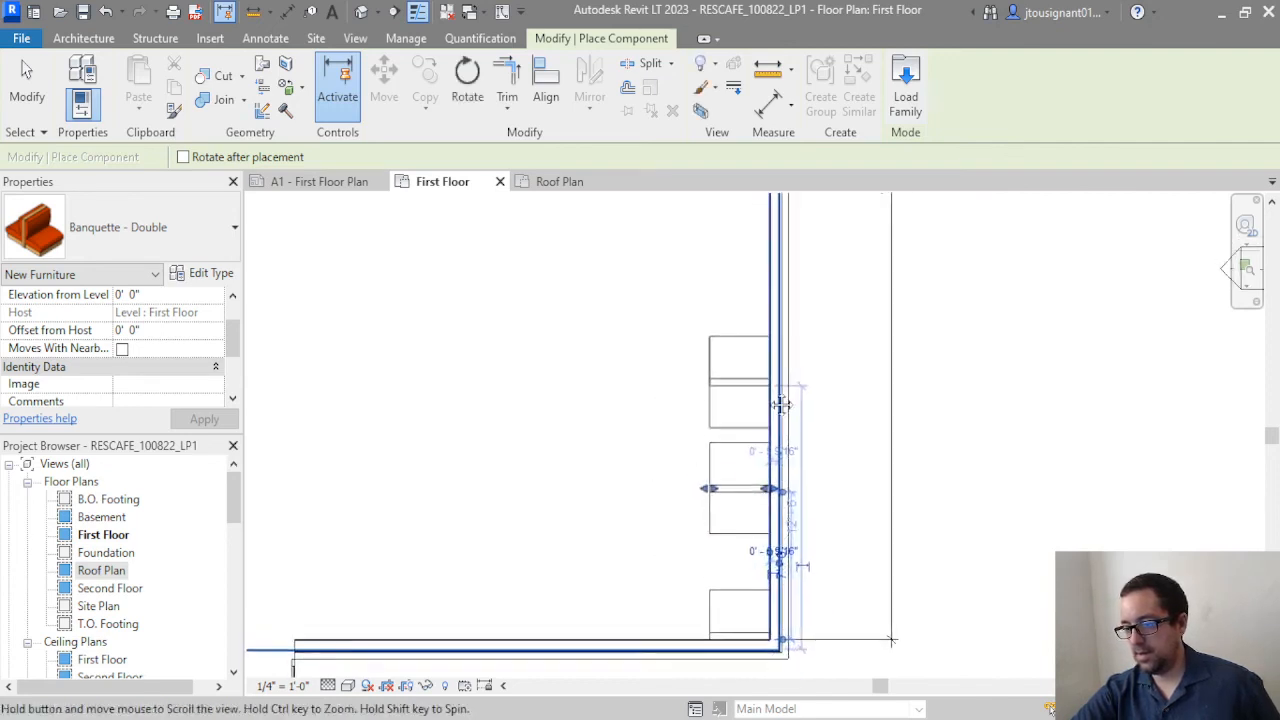
Place a second Banquette - Double against the east exterior wall, north of the first with a table-sized gap between them
middle_drag(781, 404, 782, 425)
click(759, 349)
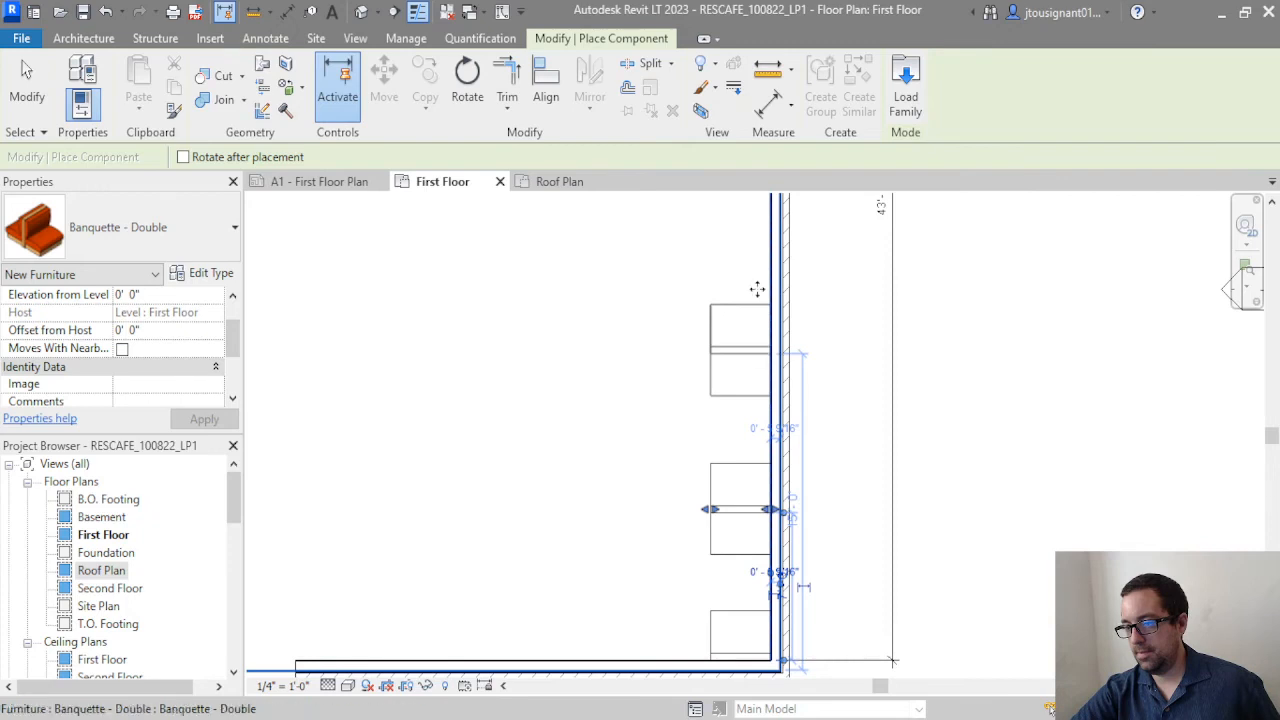
middle_drag(757, 289, 760, 343)
scroll(760, 343, down, 2)
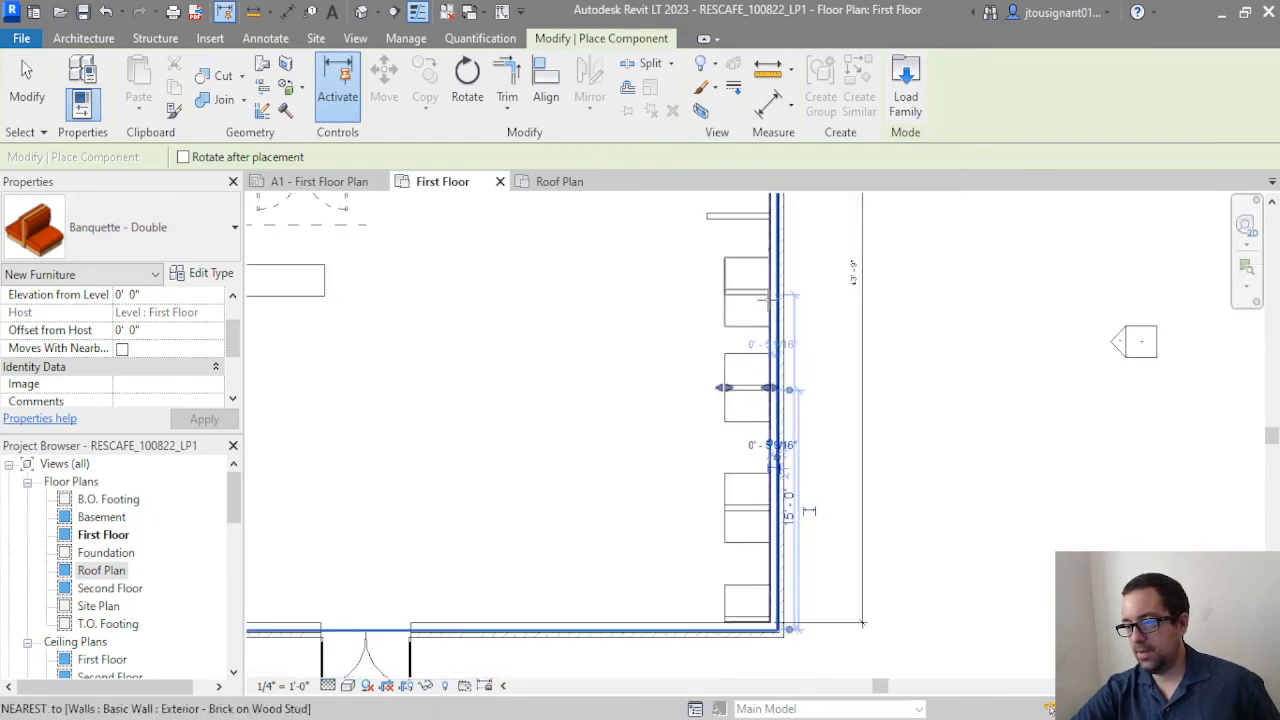
click(772, 358)
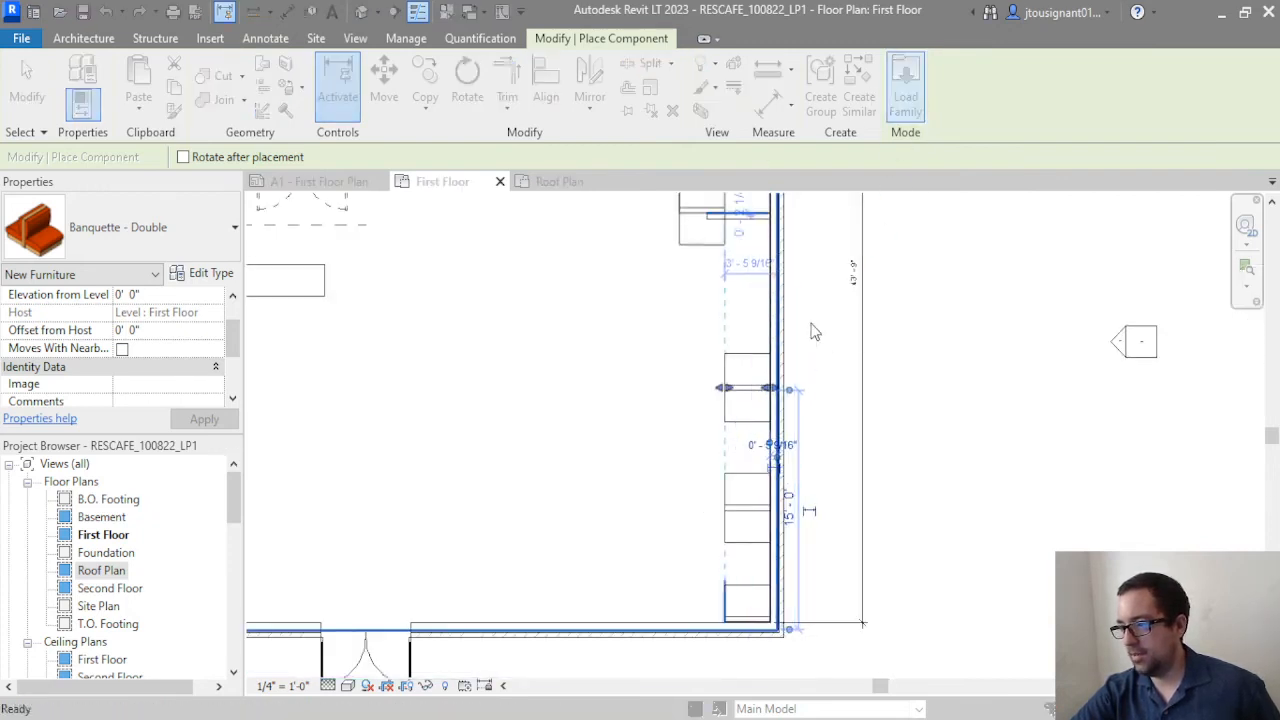
key(Escape)
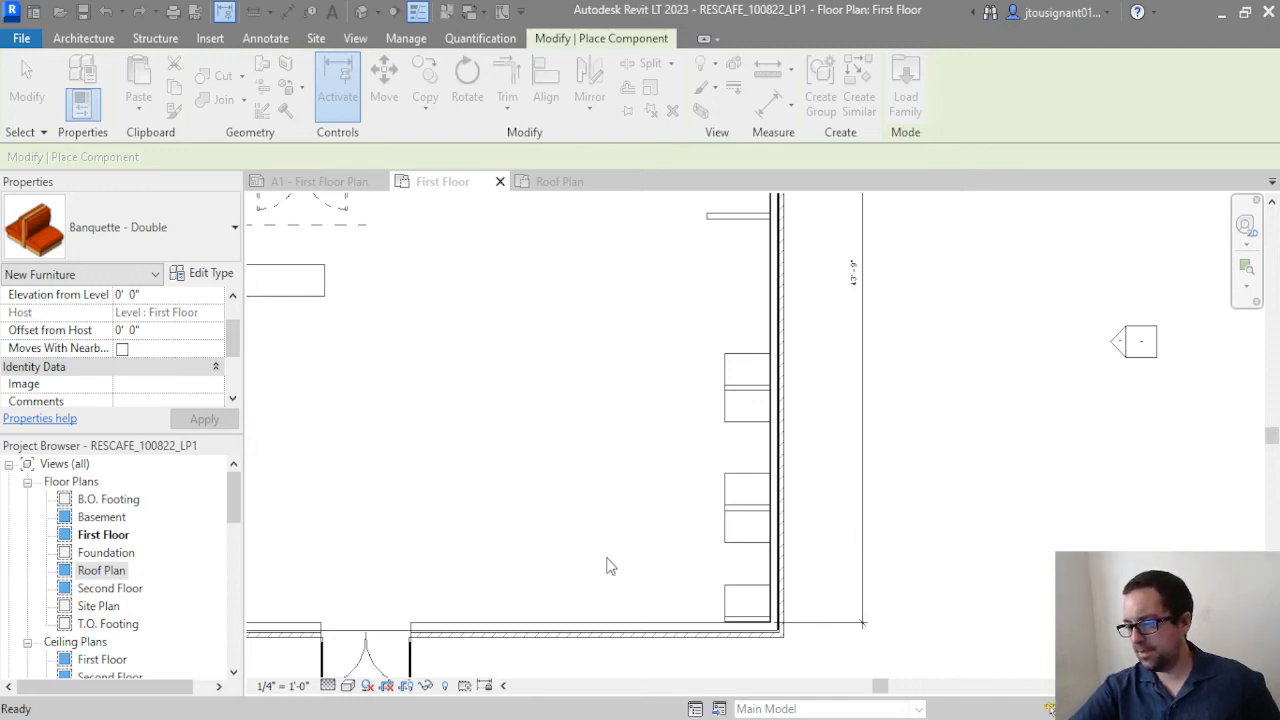
Place three 36" Diameter Table-Round tables along the east wall, two in the gaps between banquettes and one north of the upper double banquette
scroll(745, 545, up, 5)
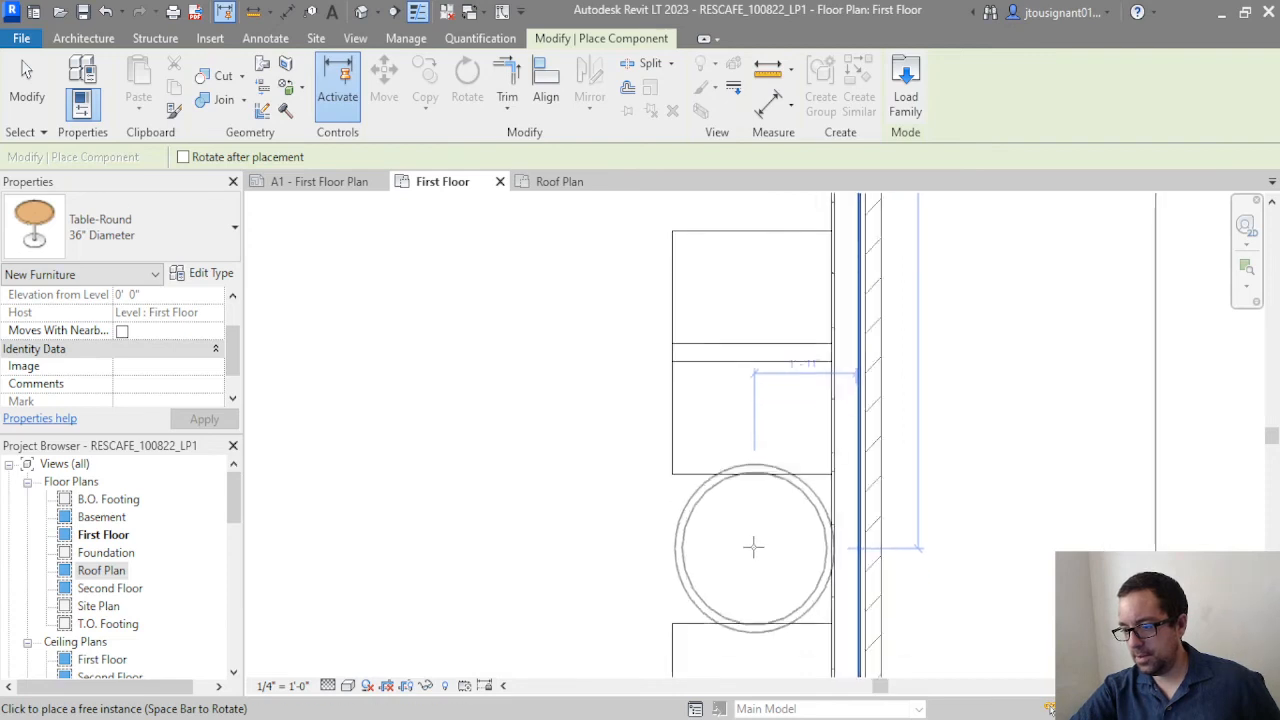
click(753, 560)
scroll(753, 562, down, 3)
scroll(753, 562, down, 1)
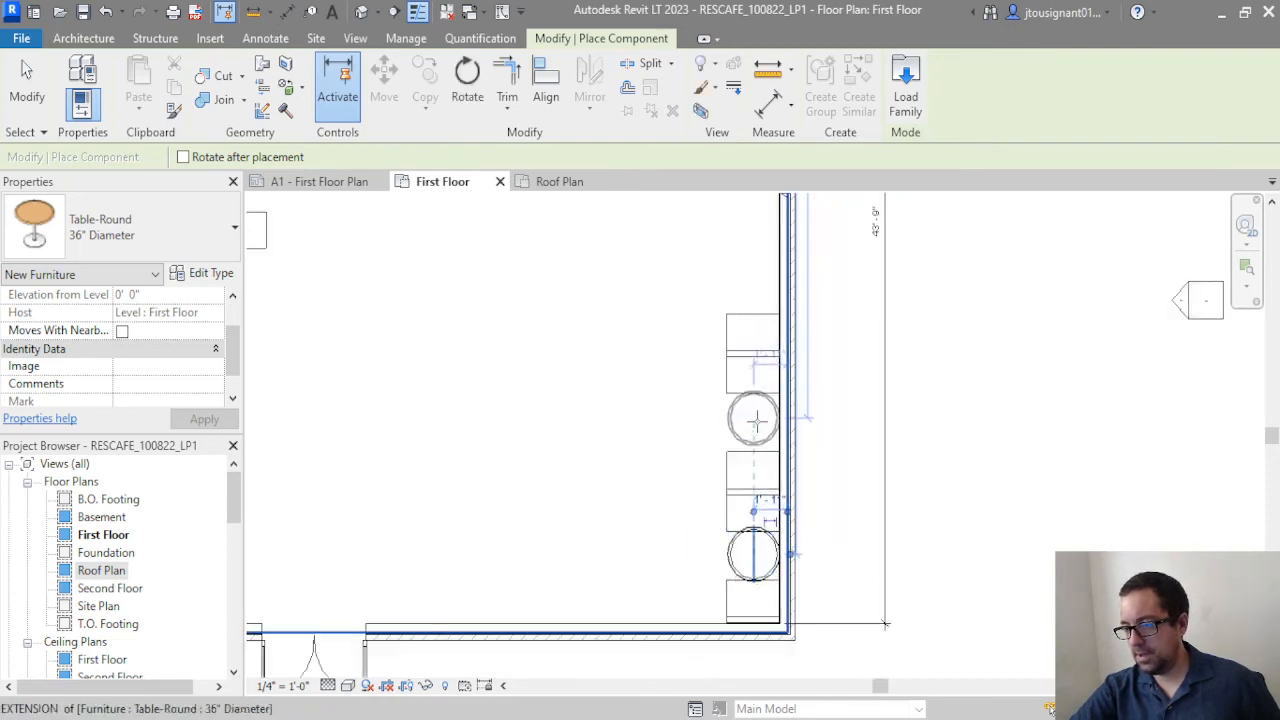
click(755, 427)
middle_drag(755, 368, 755, 372)
scroll(750, 368, down, 2)
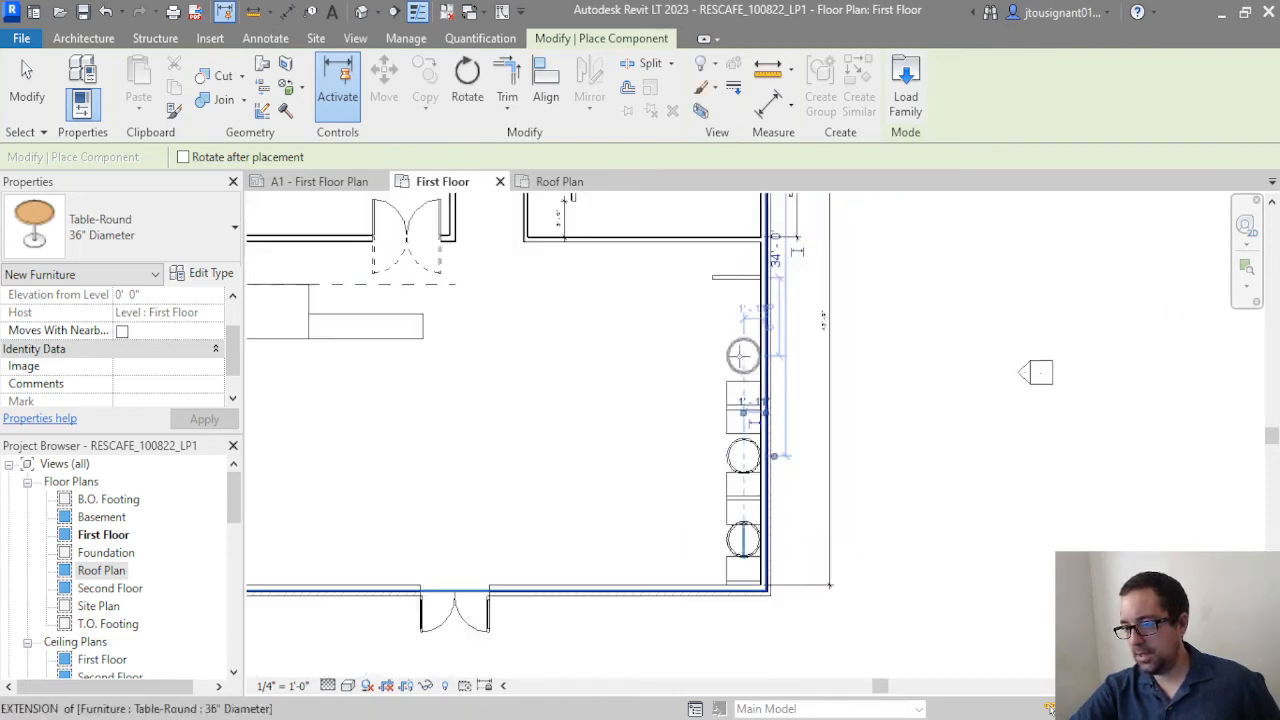
click(742, 364)
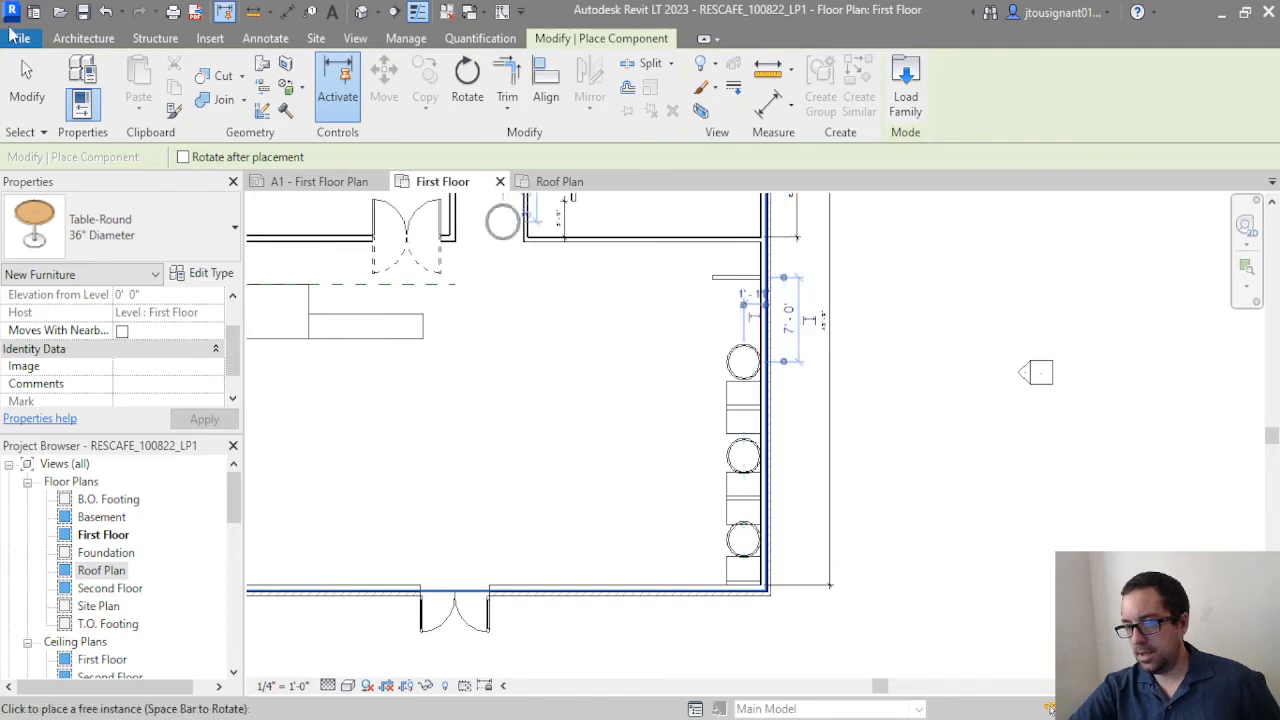
click(27, 85)
Create a matching Banquette - Single against the east wall, north of the northernmost round table, with its back on the north side
scroll(757, 570, up, 3)
scroll(734, 523, down, 2)
middle_drag(734, 330, 731, 396)
click(735, 360)
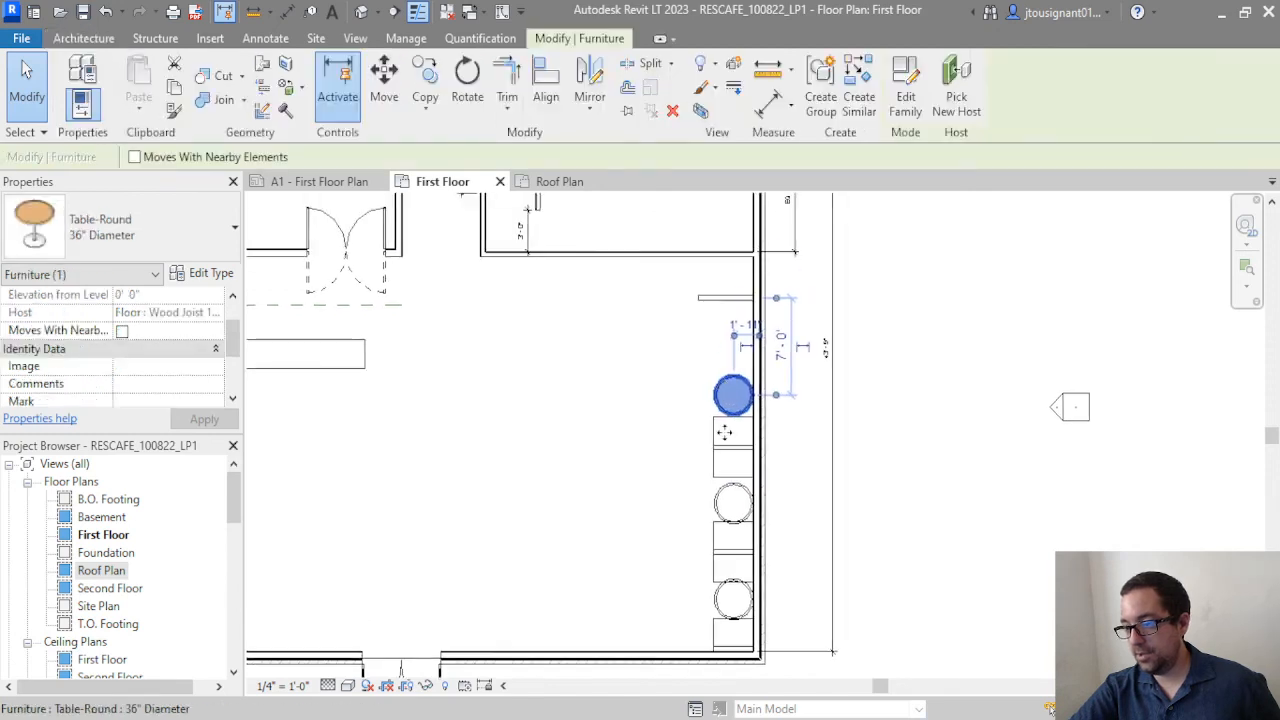
click(722, 644)
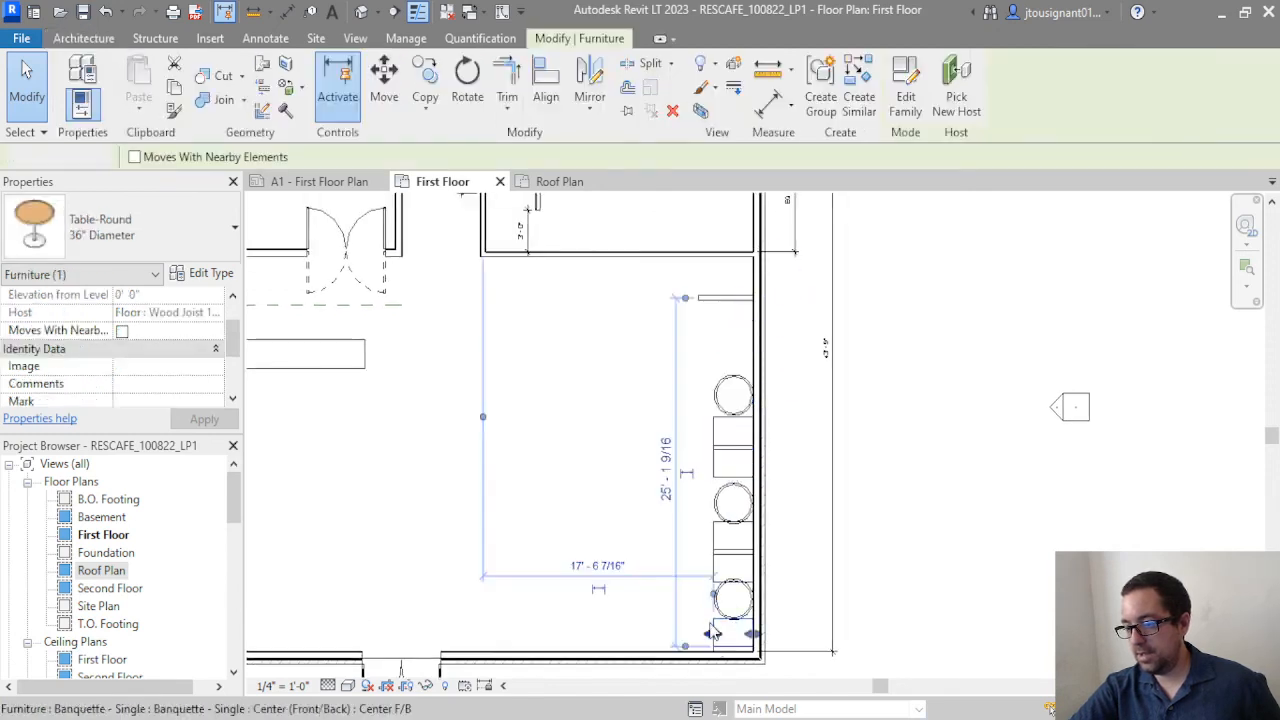
click(858, 104)
scroll(680, 363, up, 3)
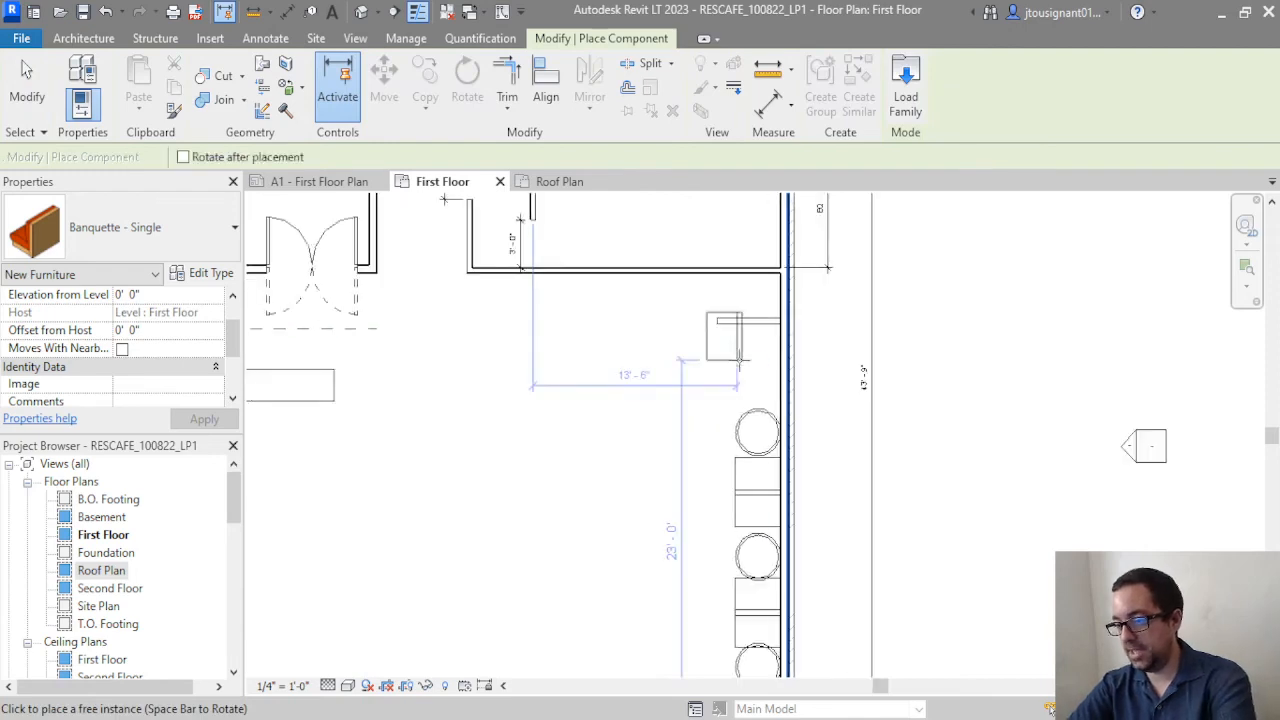
scroll(760, 345, up, 3)
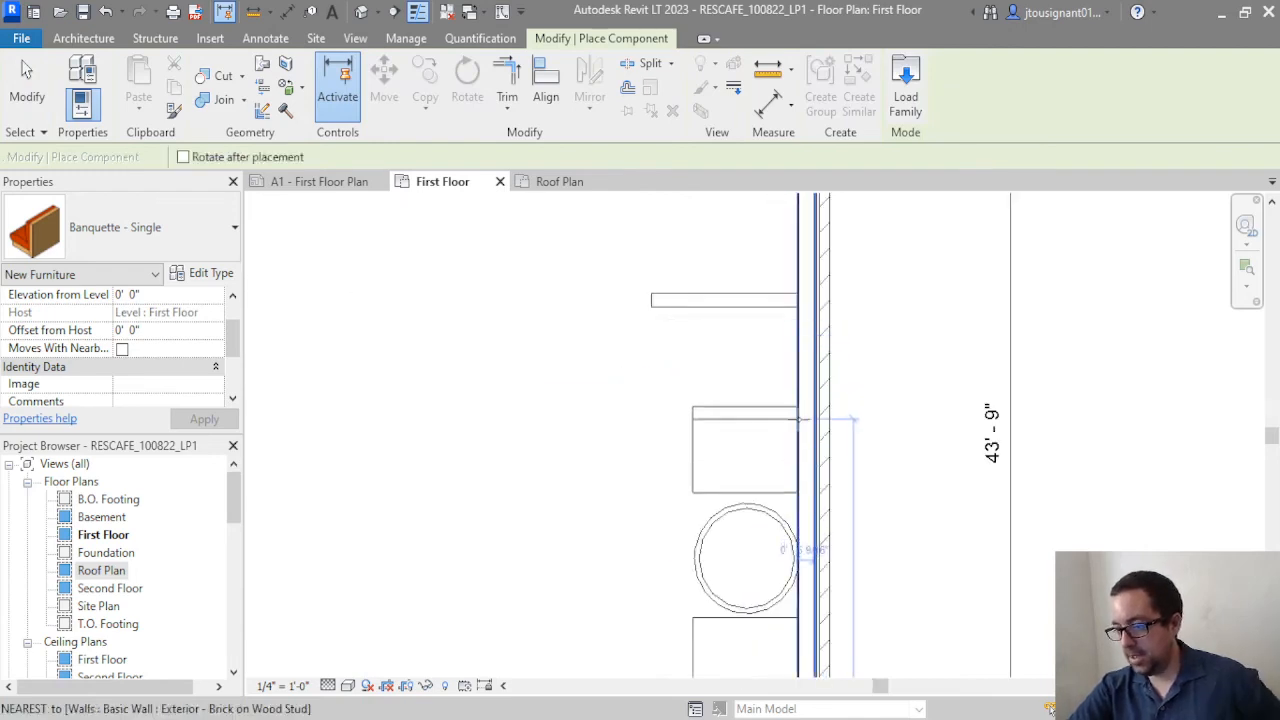
key(Escape)
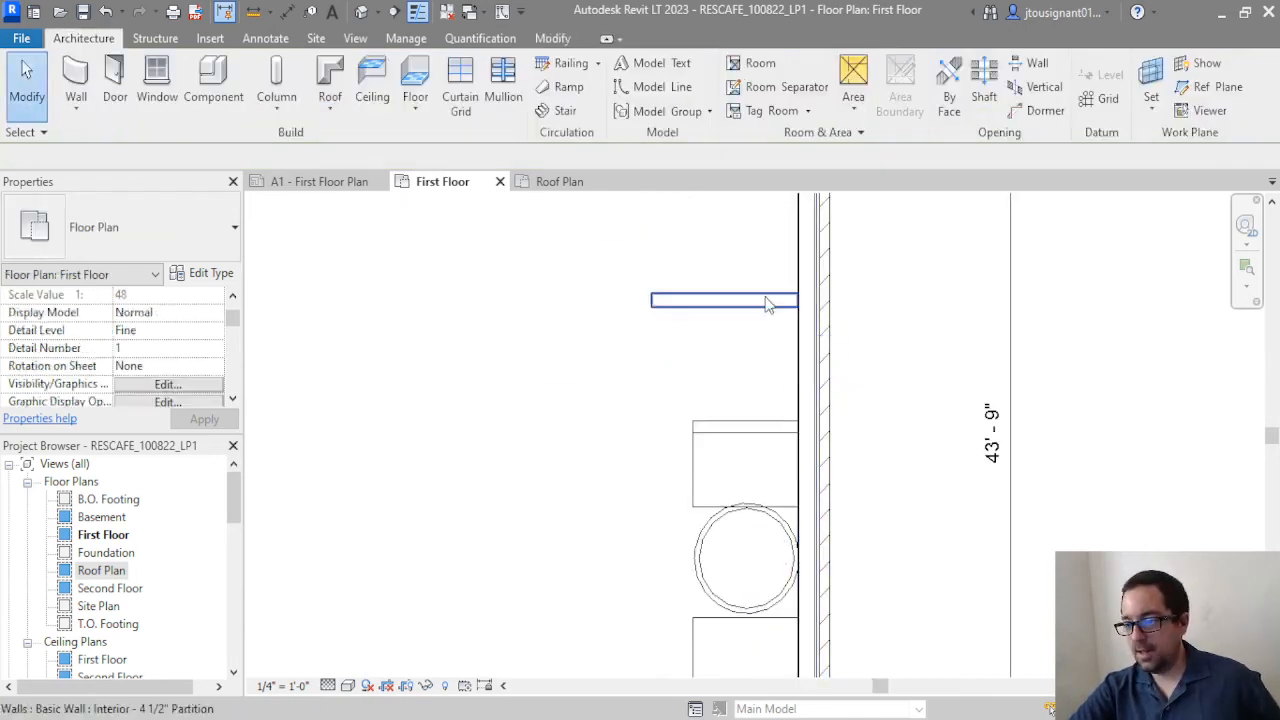
Move the short 4 1/2" partition at the east wall south against the back of the northernmost single banquette
click(771, 303)
key(m)
key(v)
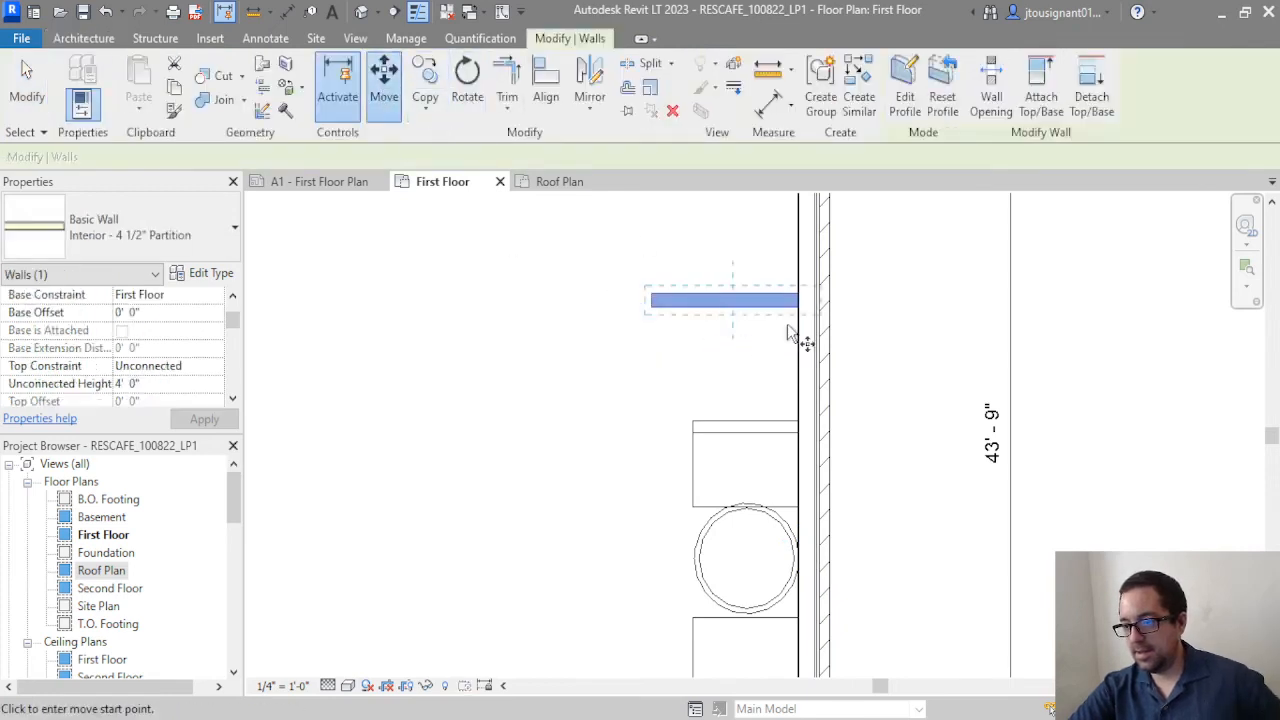
click(805, 318)
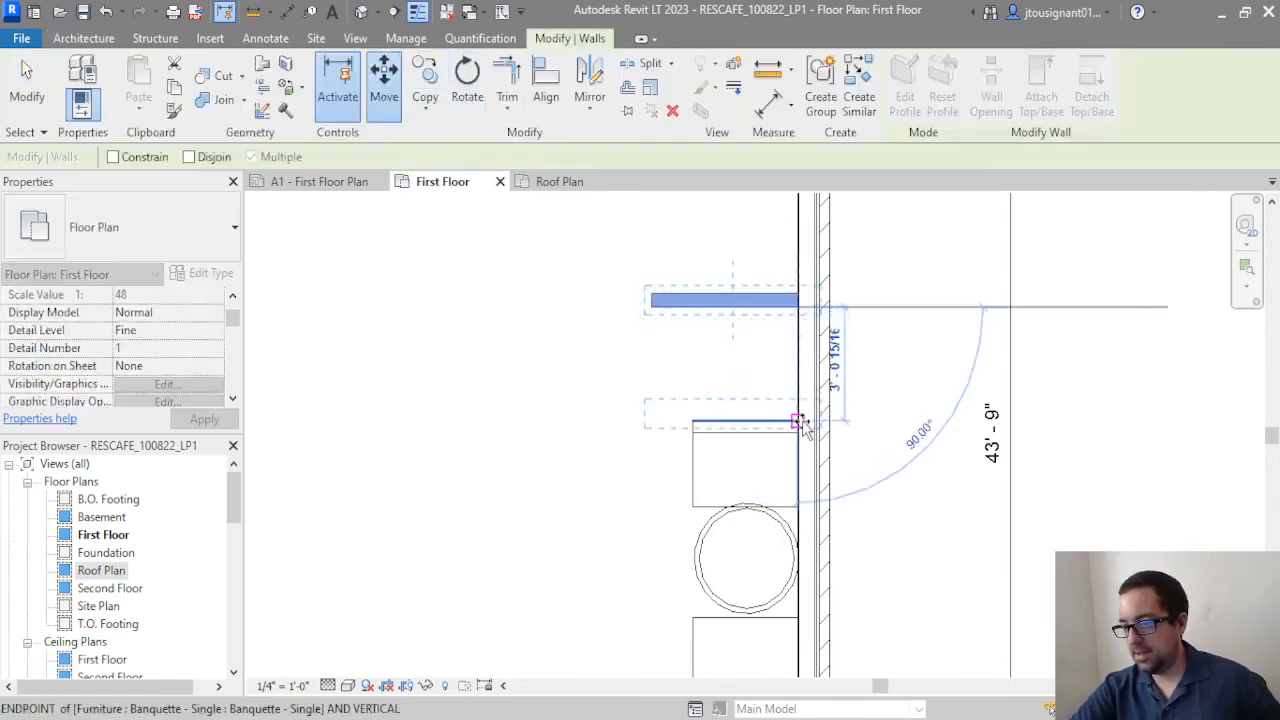
click(800, 422)
scroll(777, 343, down, 3)
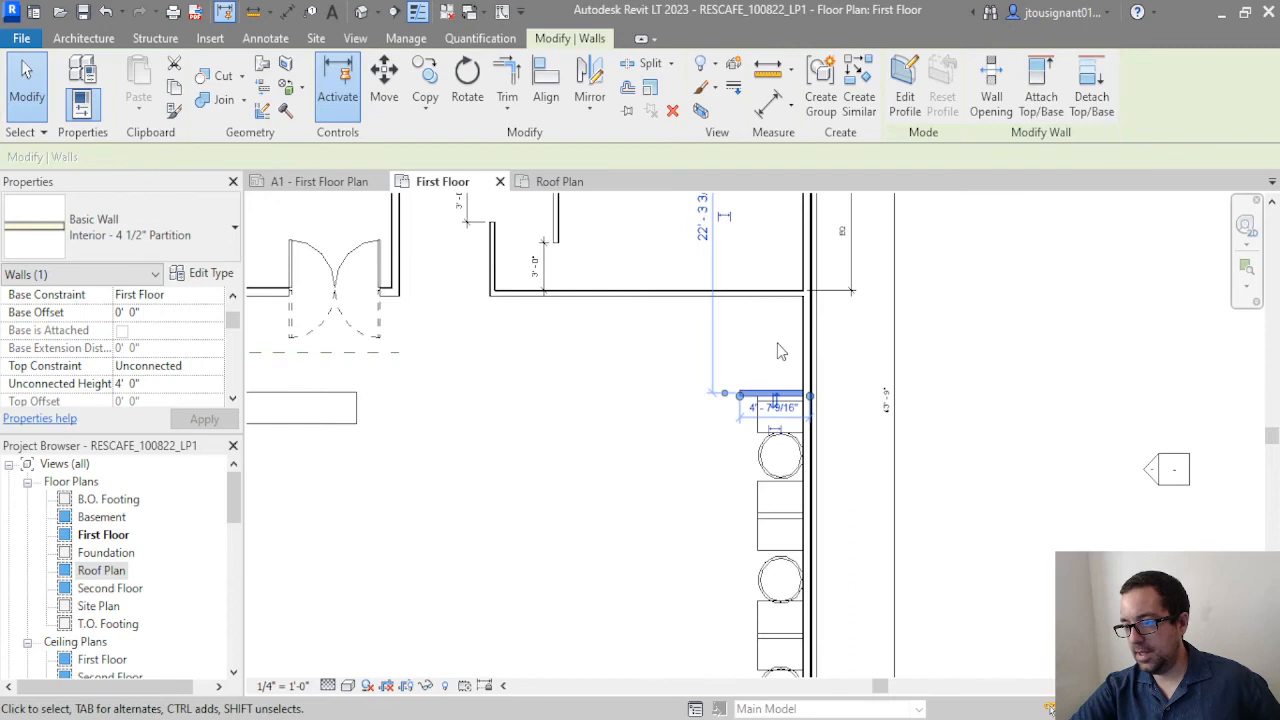
click(13, 113)
scroll(689, 437, down, 2)
scroll(740, 450, up, 3)
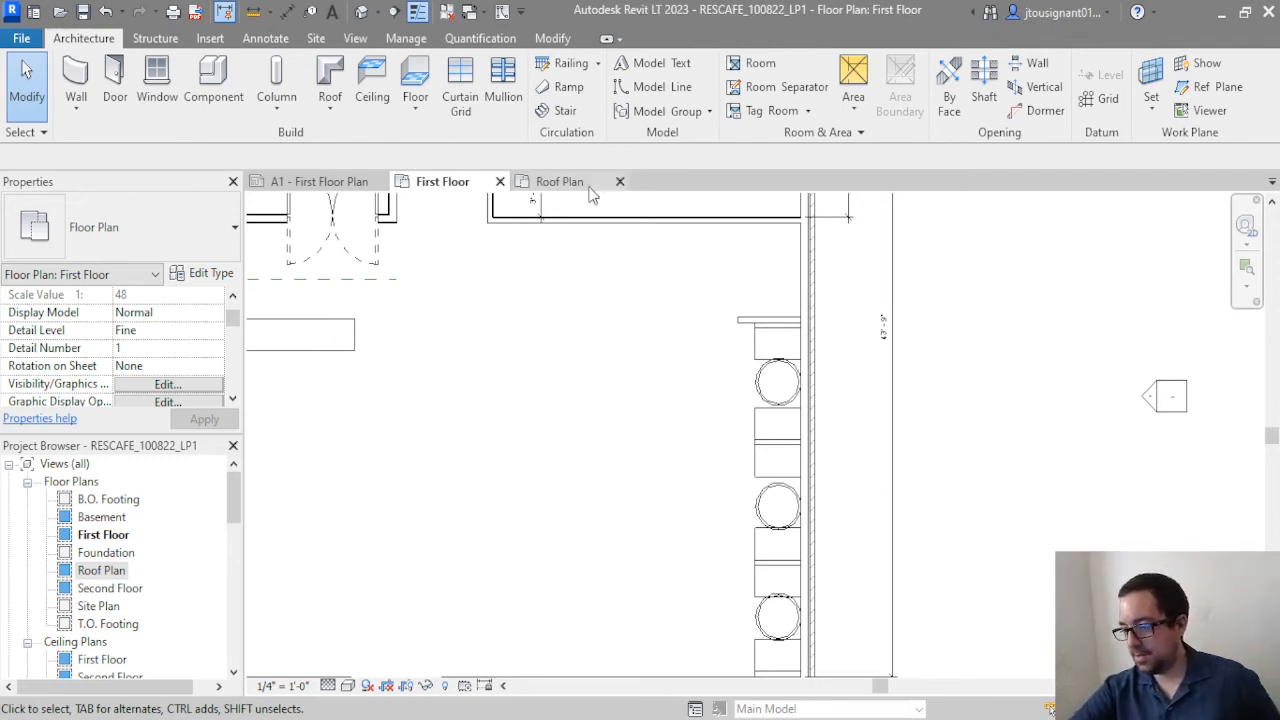
Nudge the southernmost round table and the lower double banquette south so the table tucks over the seats on both sides
middle_drag(769, 434, 768, 352)
click(777, 535)
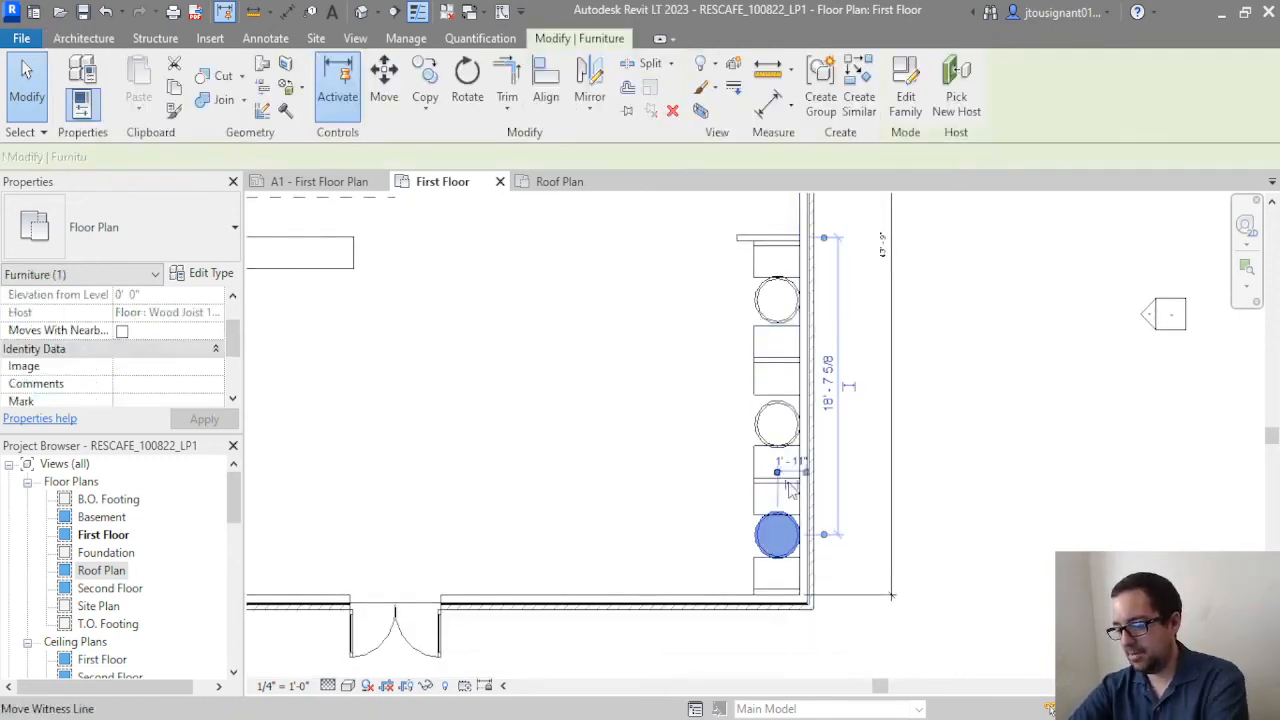
scroll(850, 545, up, 2)
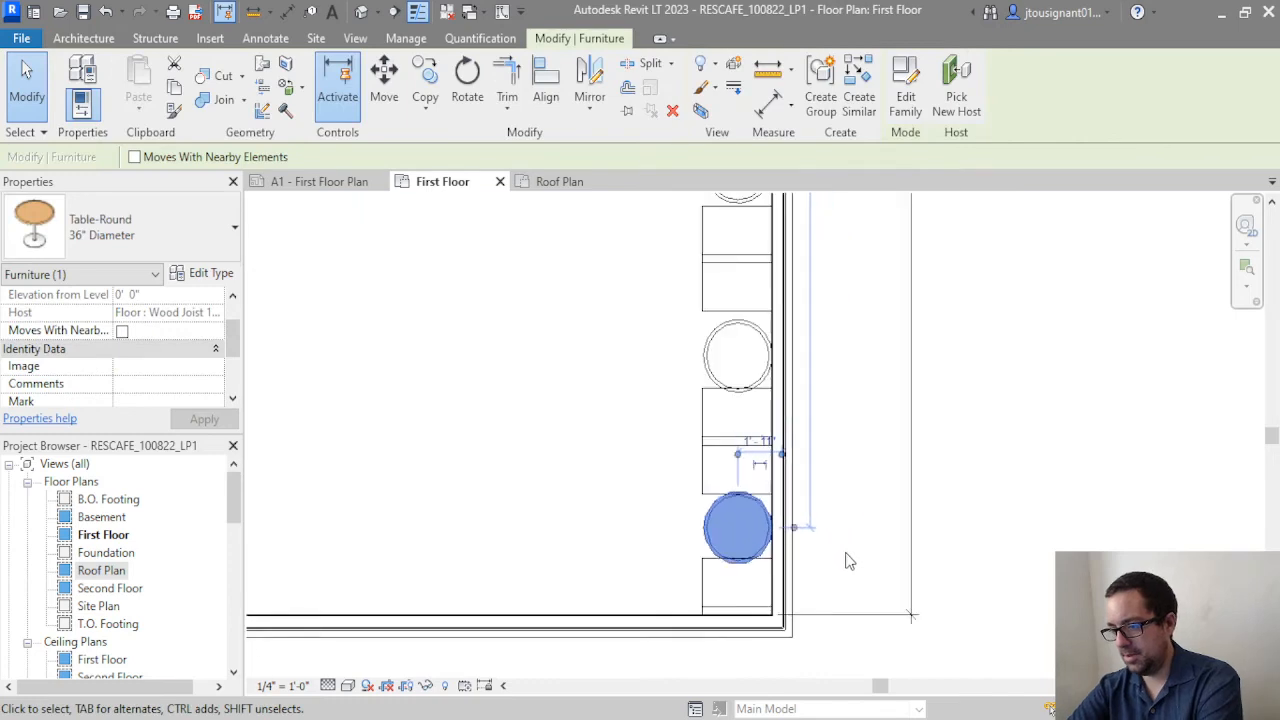
click(700, 494)
click(712, 494)
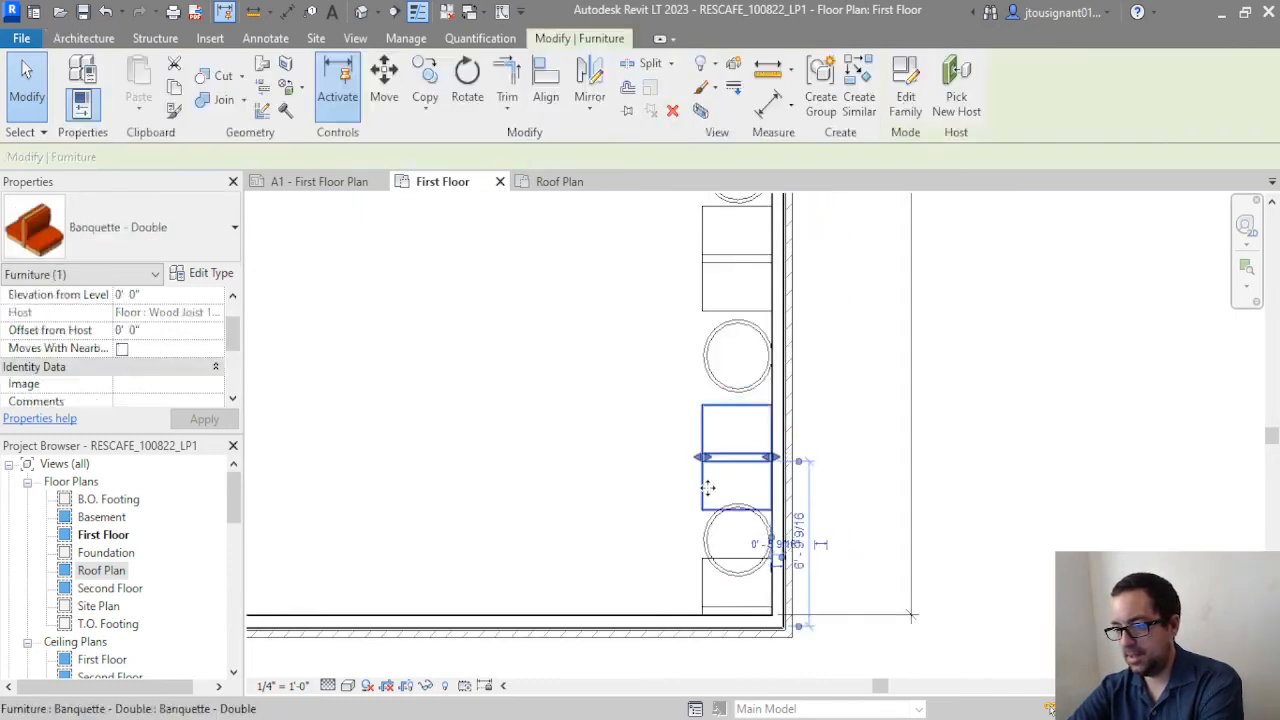
Nudge the middle round table south so it overlaps the north seat of the lower double banquette
click(727, 397)
key(Down)
key(Down)
key(Down)
key(Down)
key(Down)
key(Down)
key(Down)
key(Down)
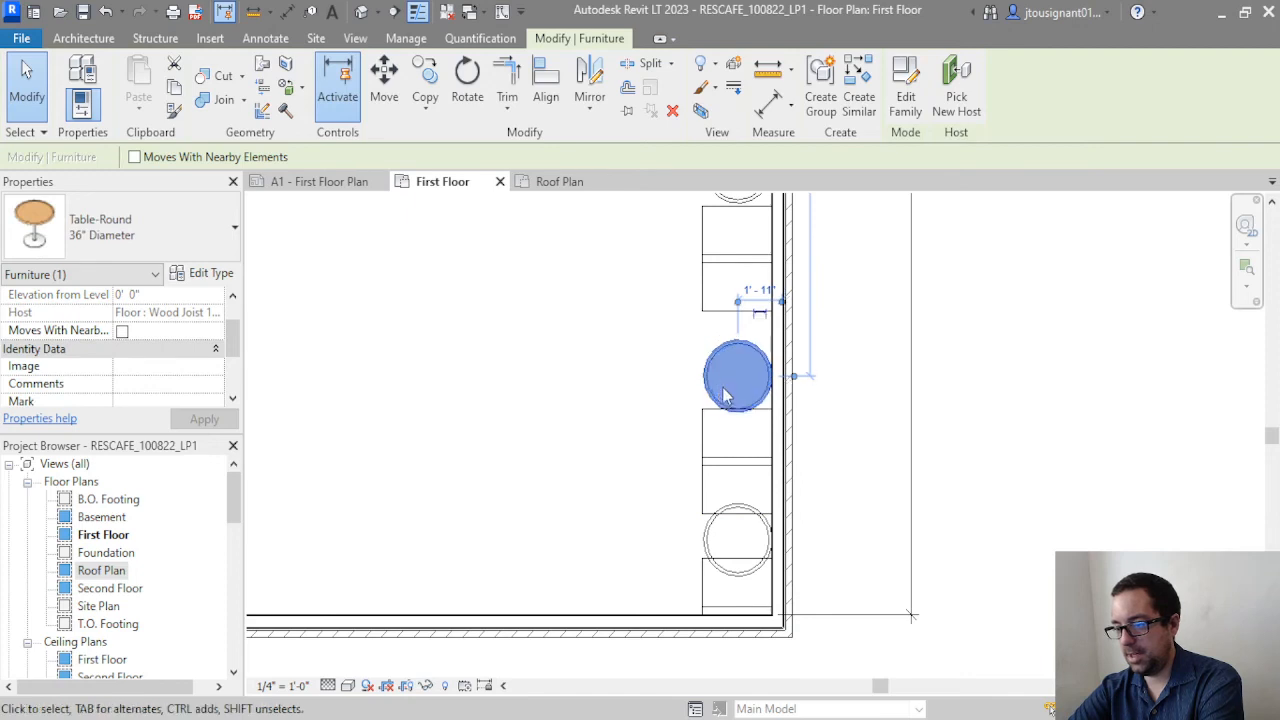
Nudge the upper double banquette south along the east wall until its seat overlaps the middle round table
click(707, 310)
key(Down)
key(Down)
key(Down)
key(Down)
key(Down)
key(Down)
key(Down)
key(Down)
key(Down)
key(Down)
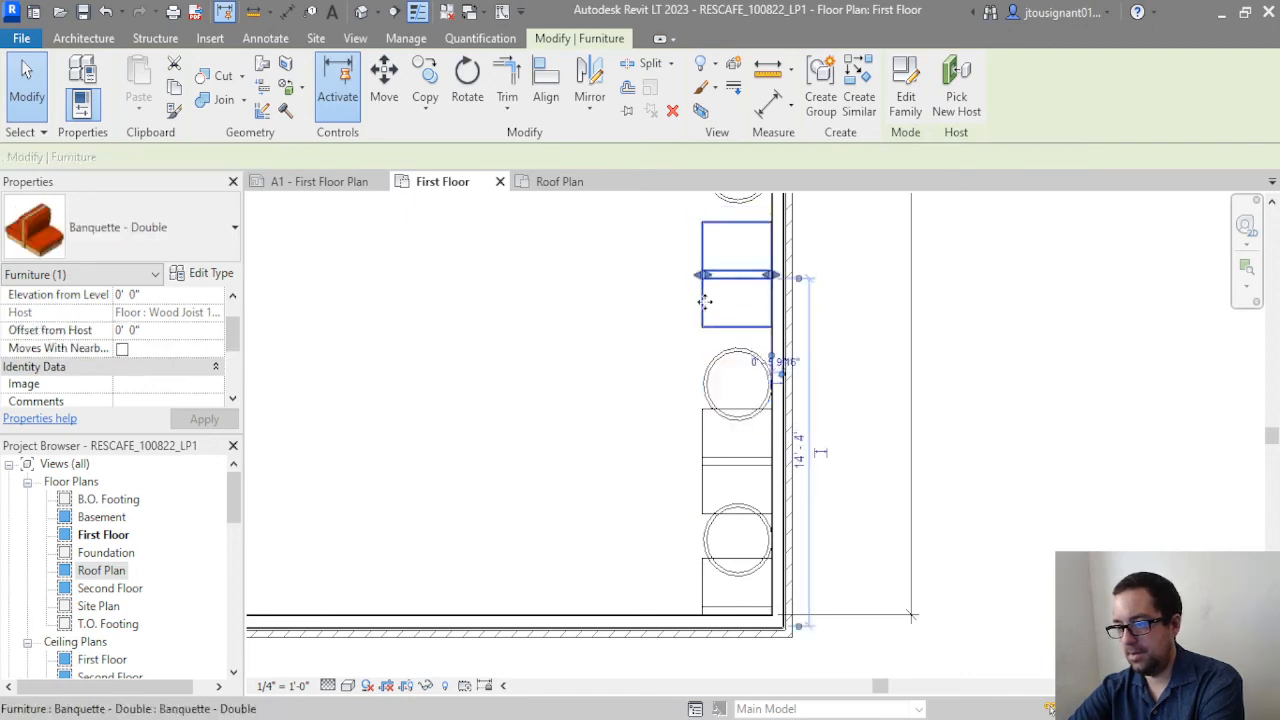
key(Down)
key(Down)
key(Down)
key(Down)
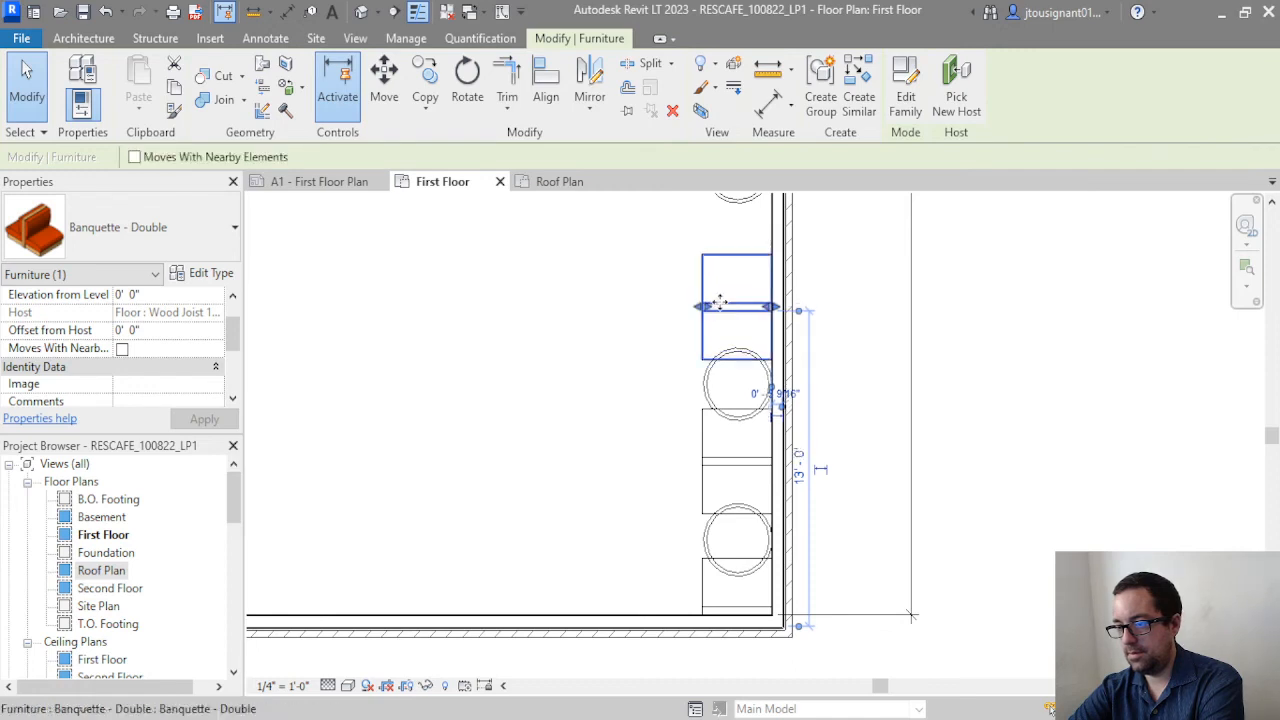
Nudge the northernmost round table south so it overlaps the north seat of the upper double banquette
middle_drag(707, 310, 683, 428)
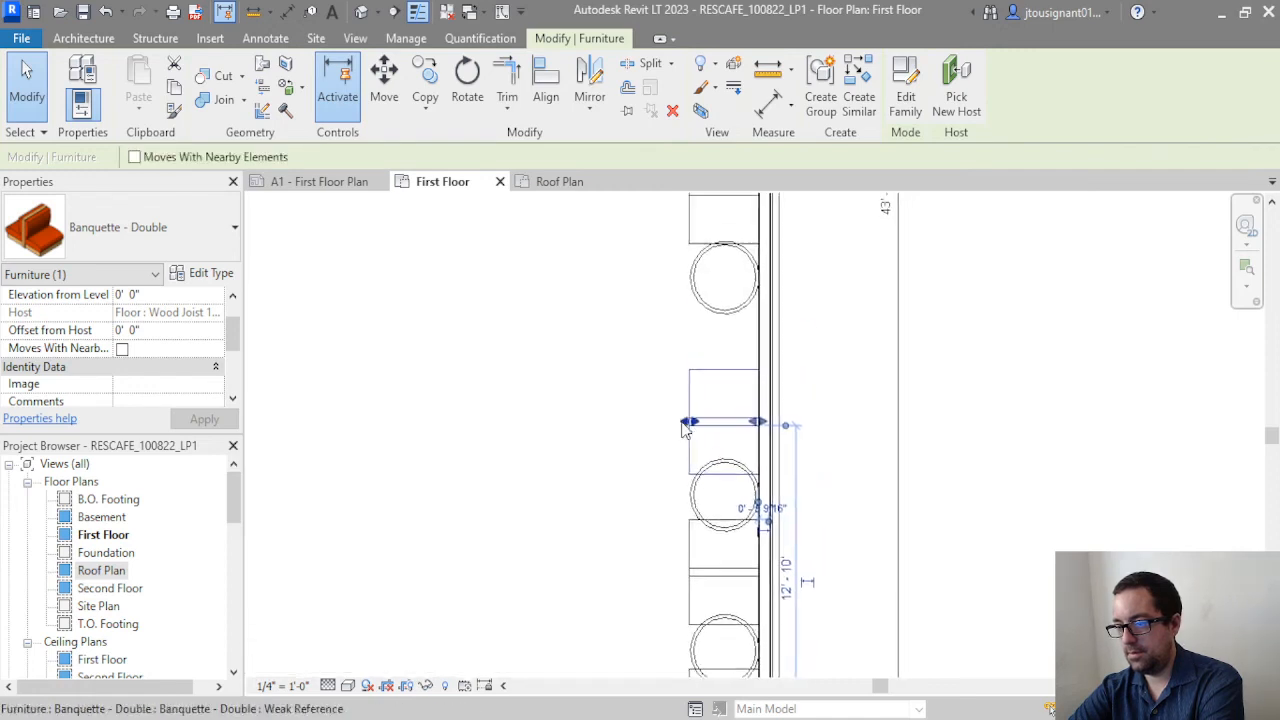
click(735, 322)
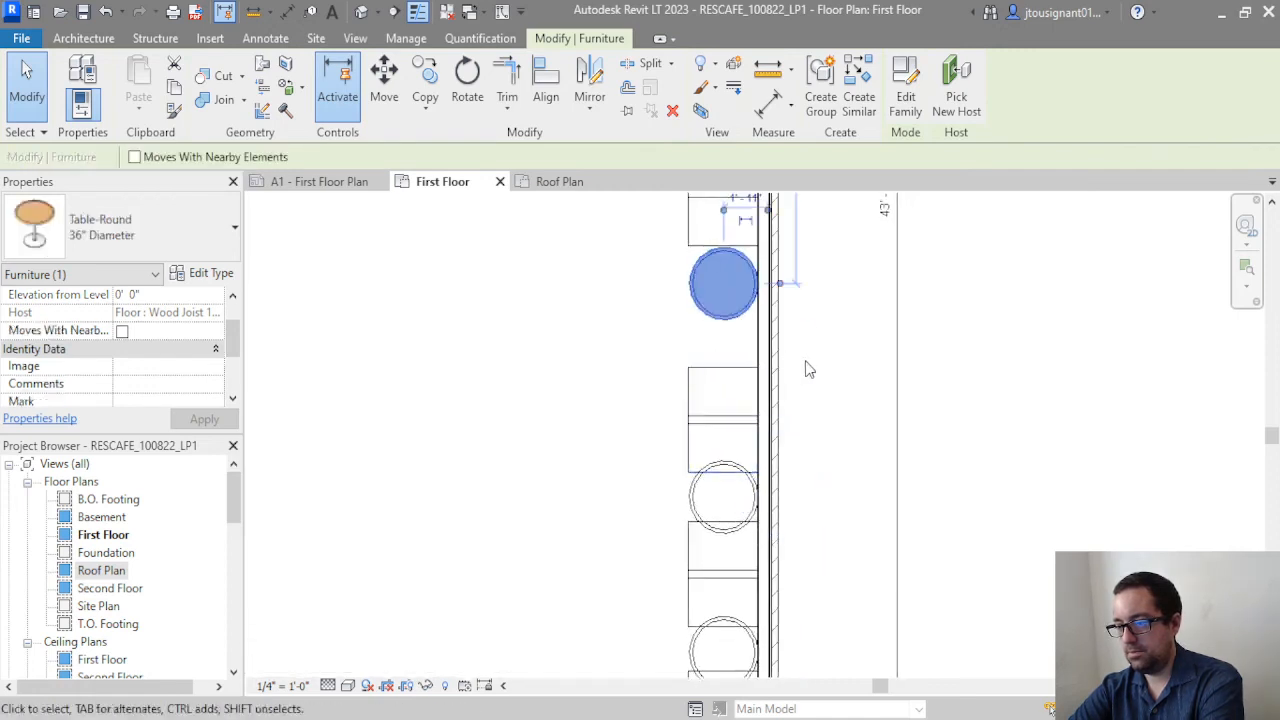
key(Down)
key(Down)
key(Down)
key(Down)
key(Down)
Nudge the northern single banquette south until its seat overlaps the northernmost round table
middle_drag(889, 340, 887, 448)
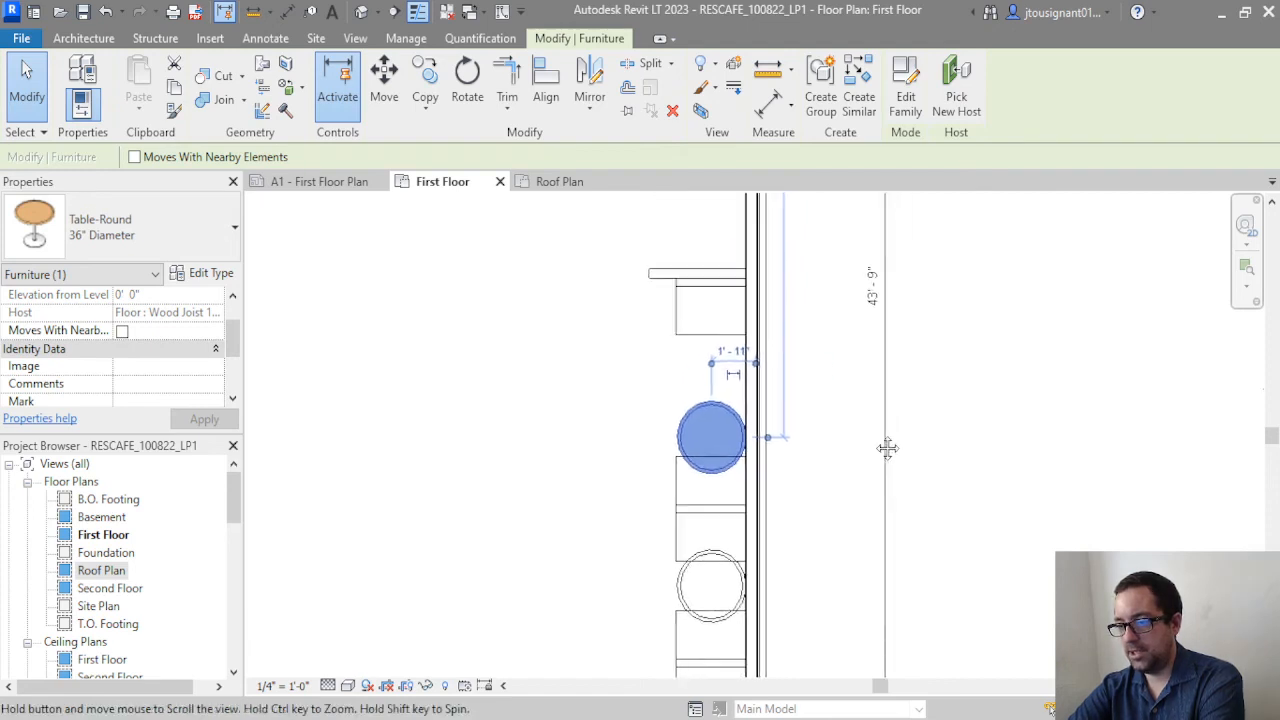
click(712, 310)
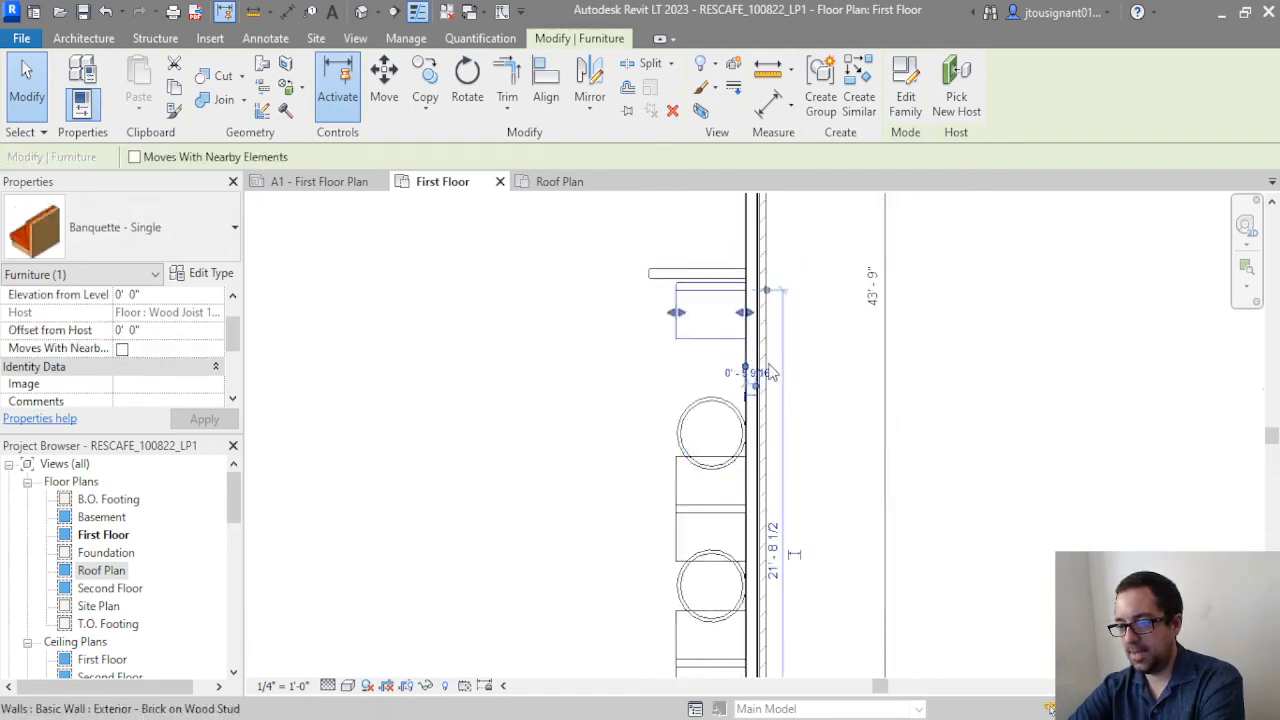
key(Down)
key(Down)
key(Down)
key(Down)
key(Down)
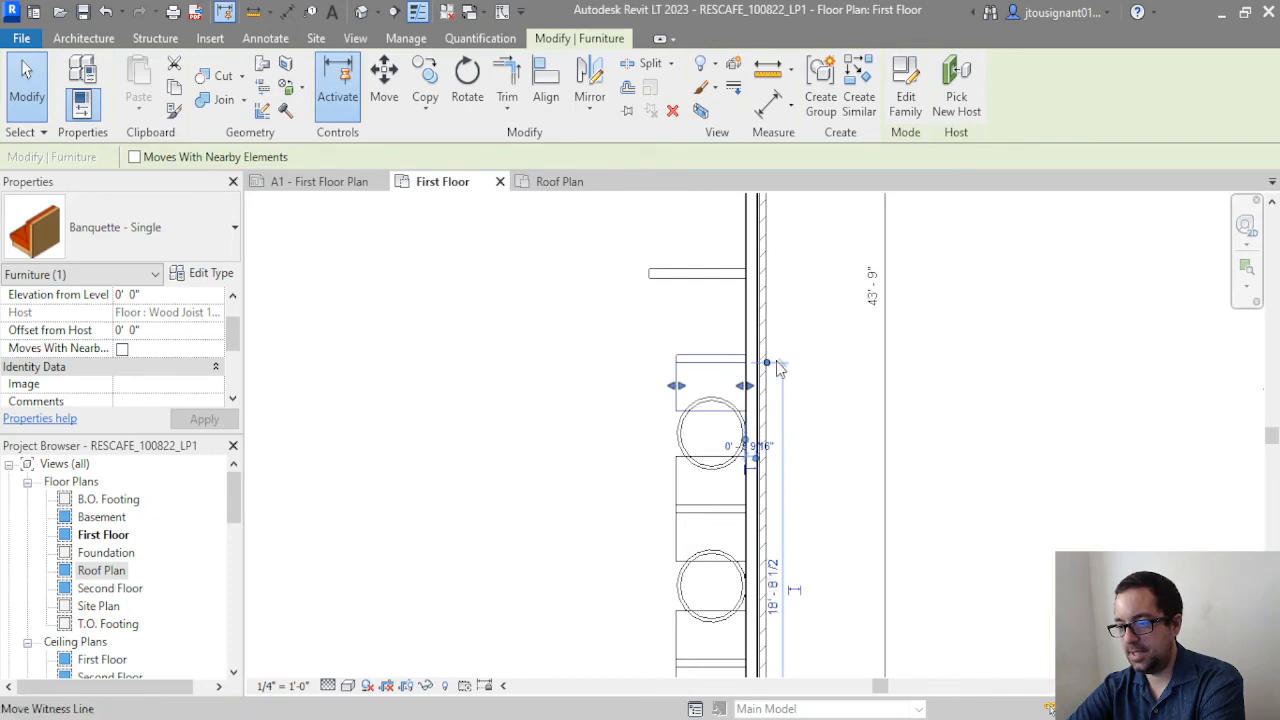
Delete the short partition wall at the east wall, north of the single banquette
click(720, 274)
middle_drag(888, 359, 900, 430)
key(Delete)
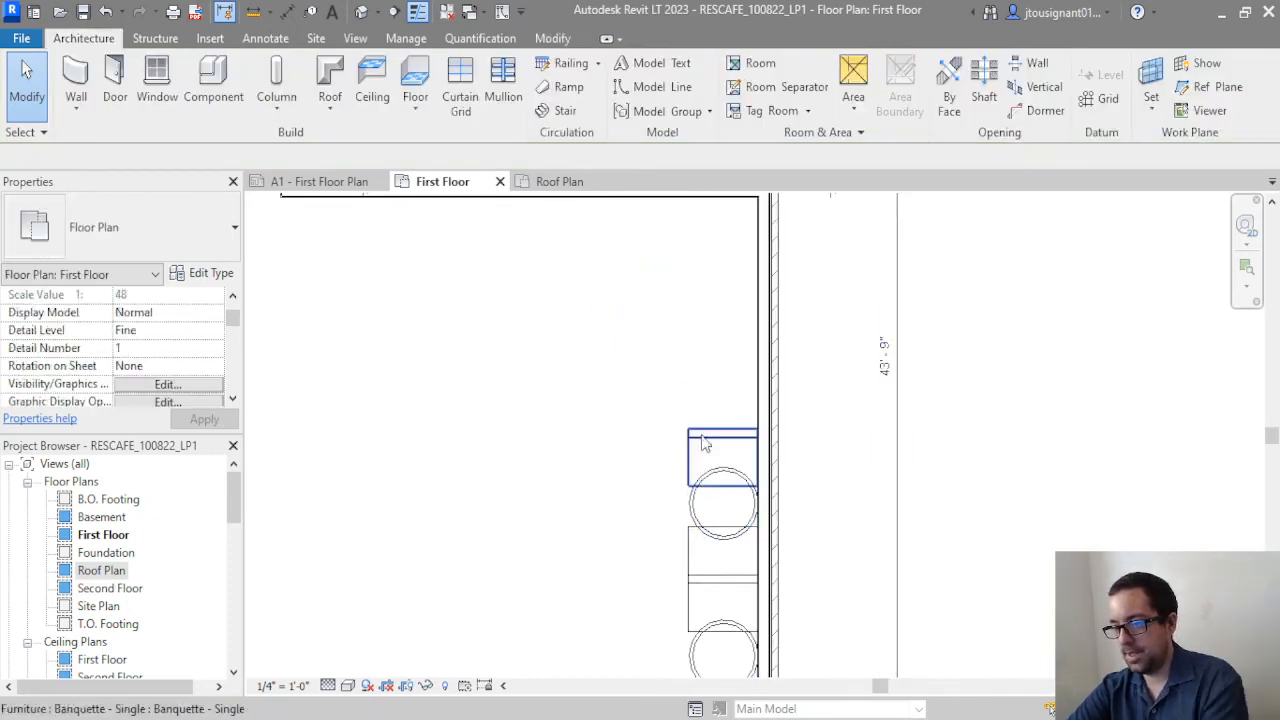
Move the northern single banquette aside into the open floor, about 9' west of the east wall
click(740, 438)
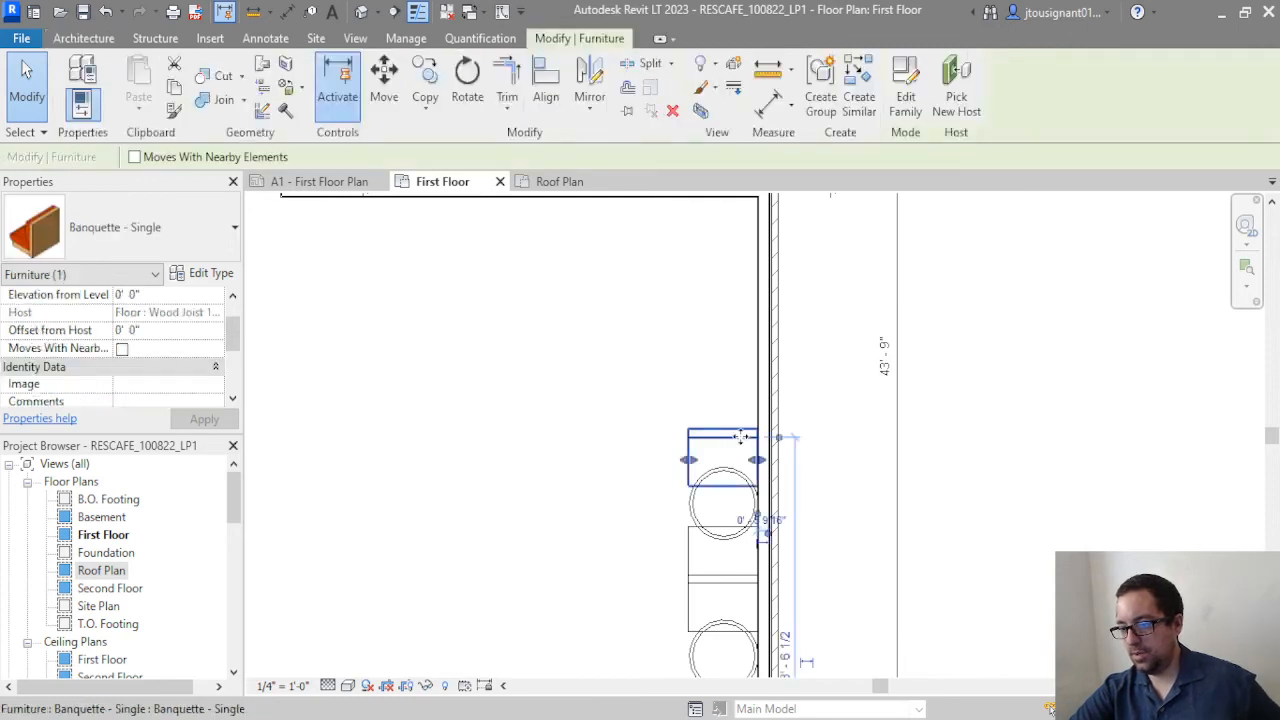
drag(740, 438, 545, 428)
middle_drag(545, 428, 493, 313)
Copy the upper double banquette north along the east wall, using the spacing between the two existing double banquettes
click(668, 475)
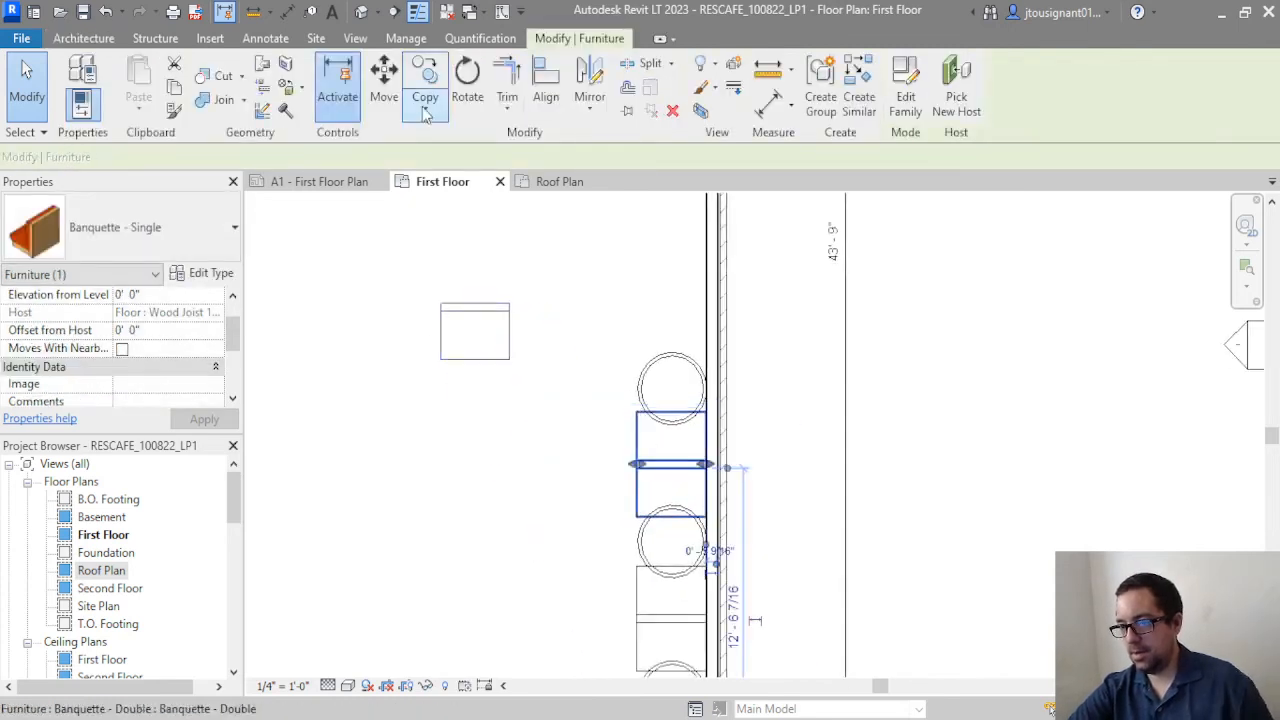
click(425, 105)
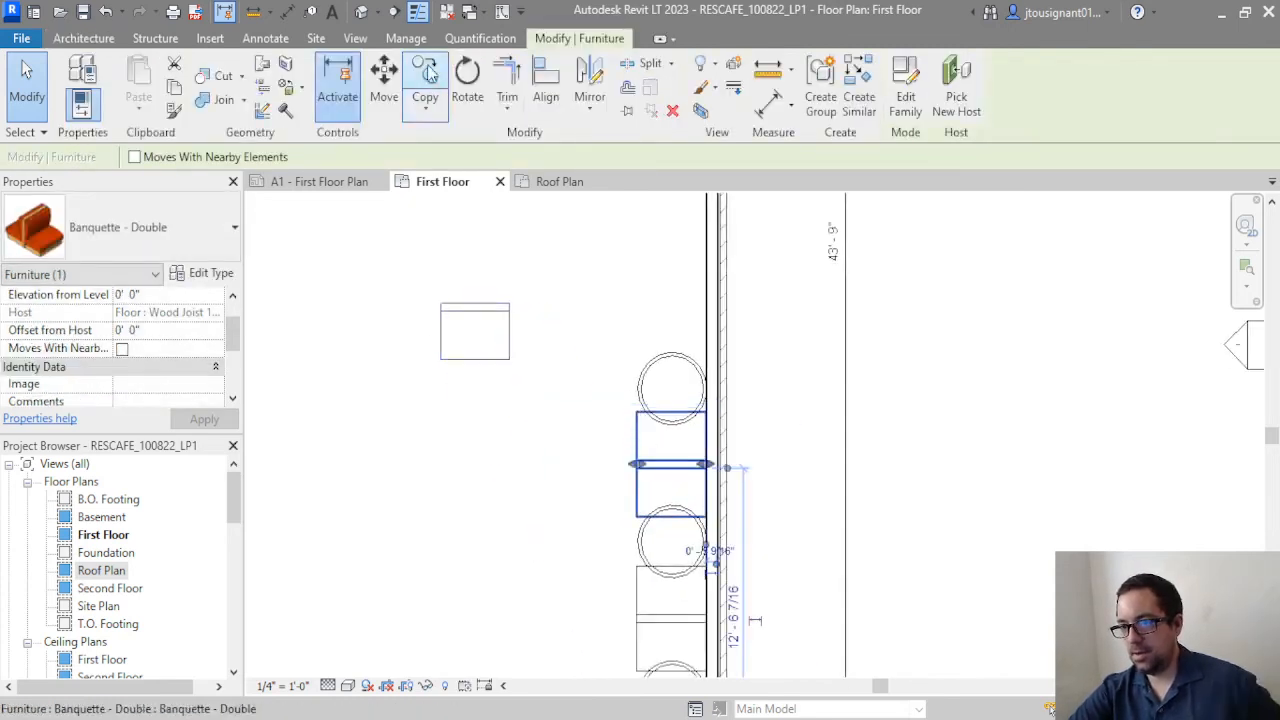
click(684, 622)
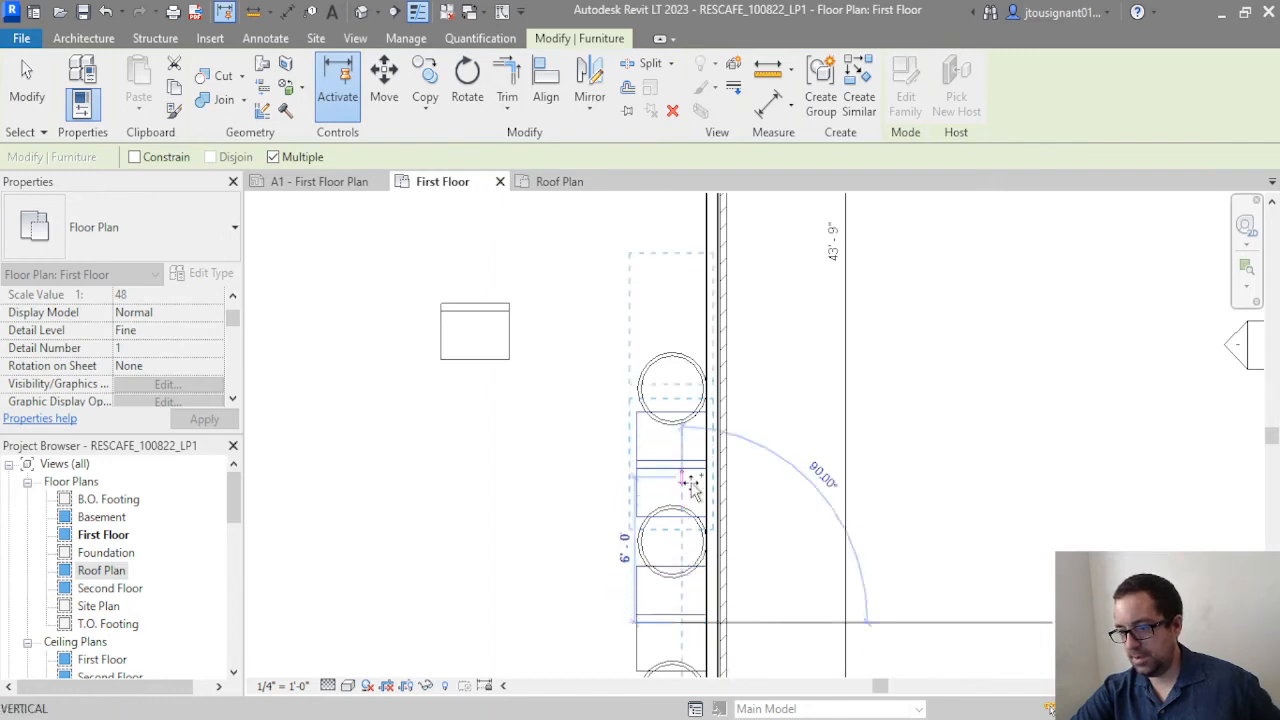
middle_drag(686, 469, 684, 553)
scroll(684, 553, down, 2)
click(24, 92)
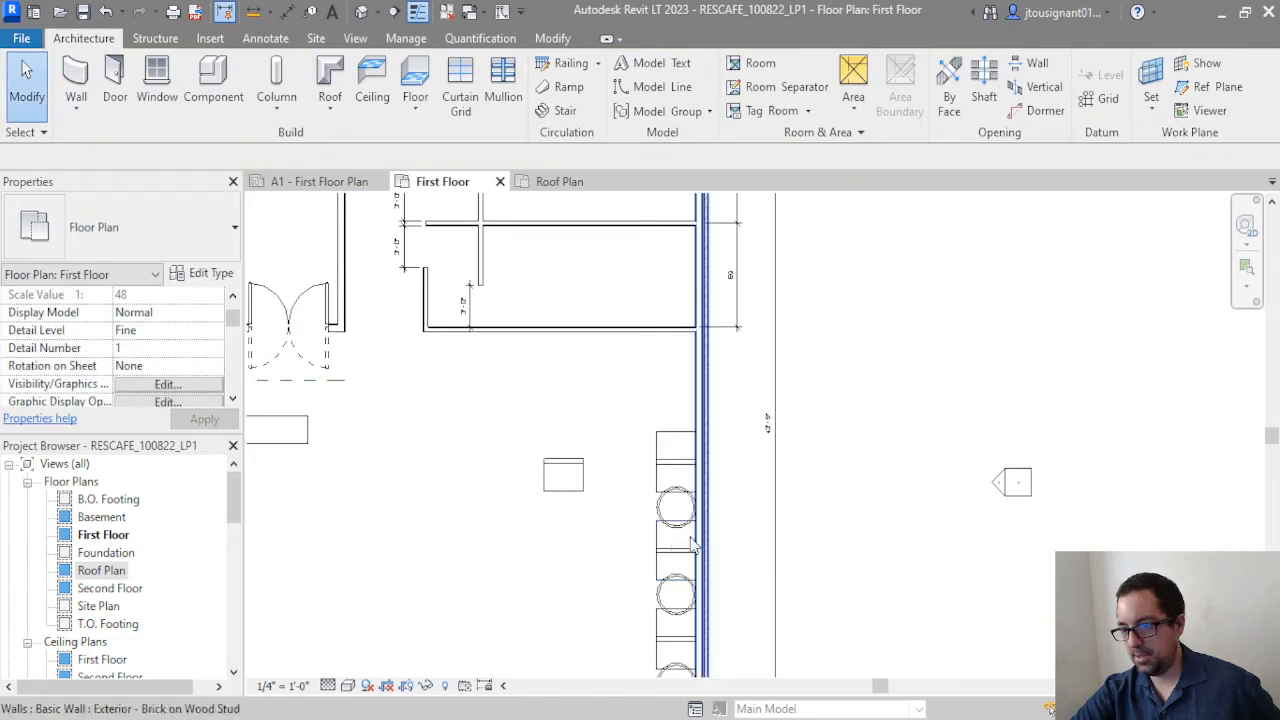
Copy the northernmost round table straight north, centering it on the north edge of the new double banquette
scroll(675, 430, up, 2)
click(512, 485)
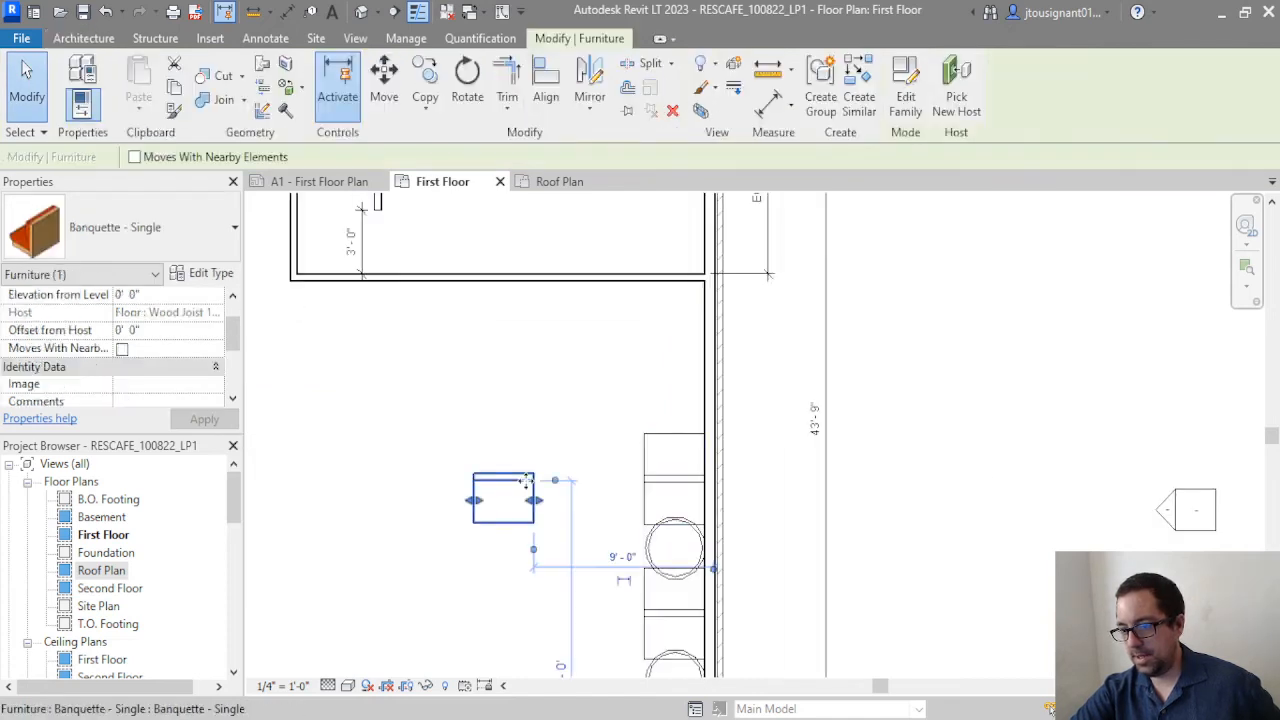
click(714, 510)
click(674, 548)
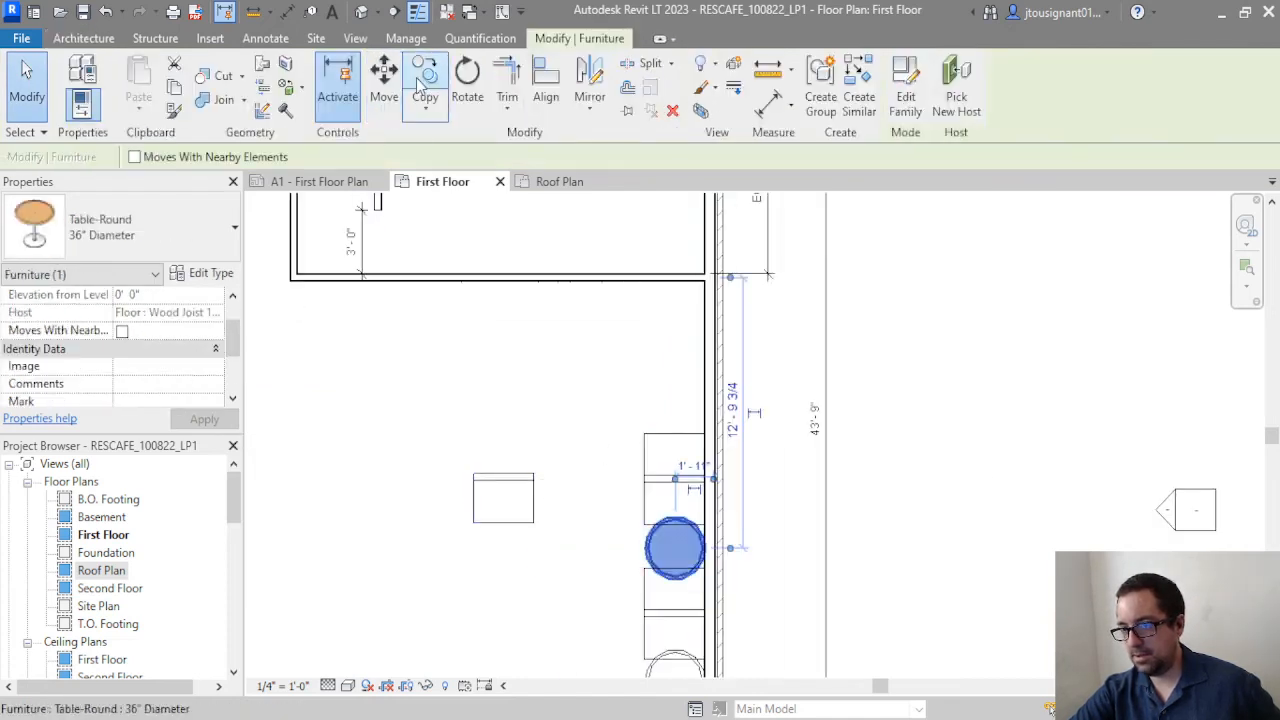
click(424, 80)
click(674, 548)
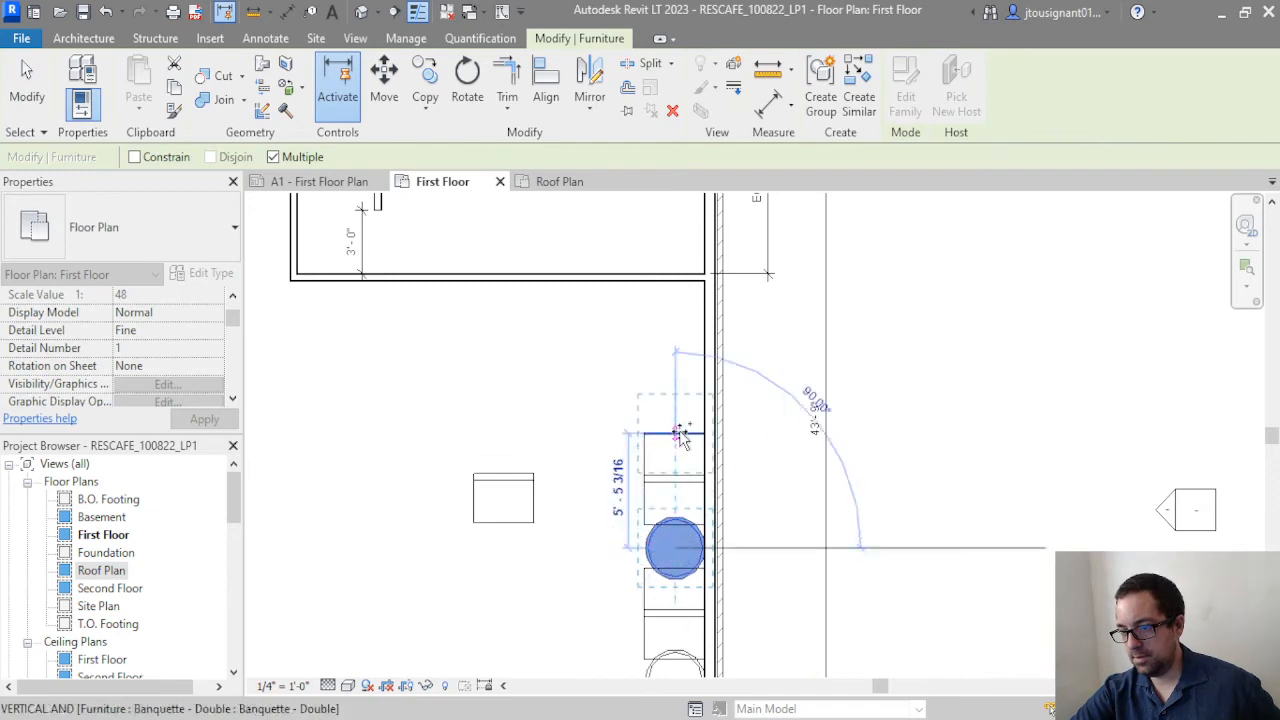
click(675, 434)
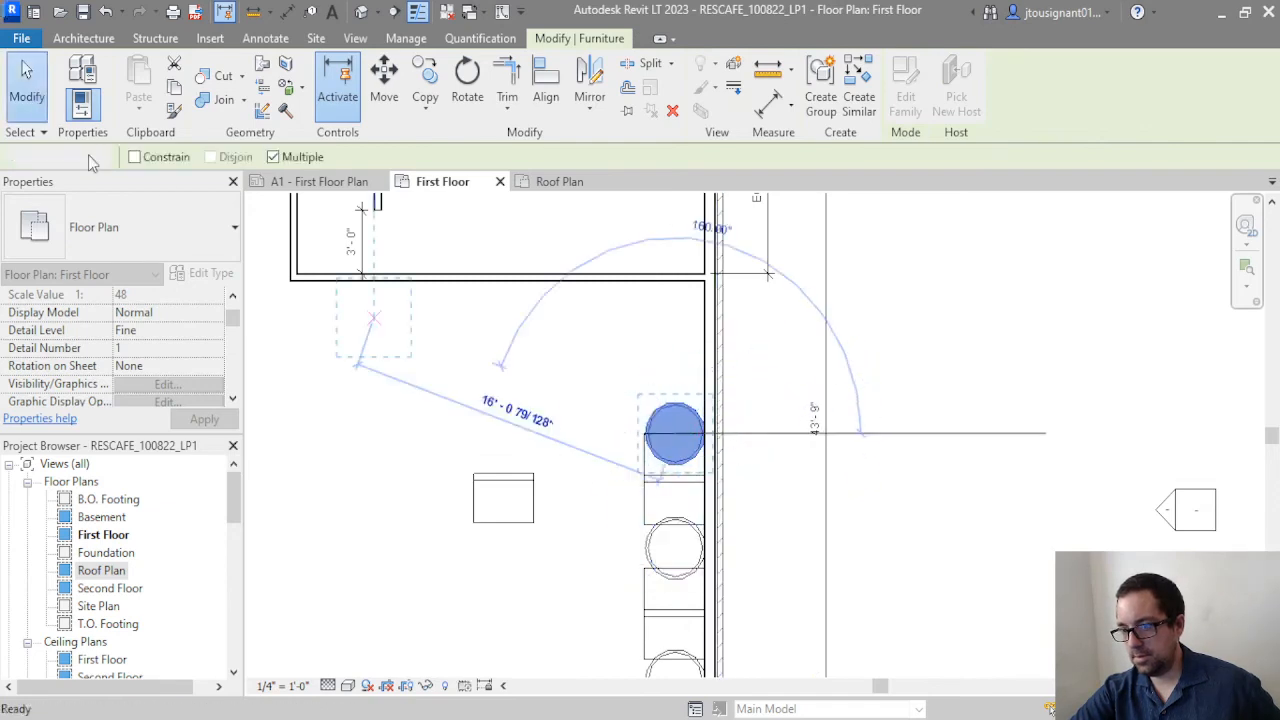
key(Escape)
key(Escape)
Copy the spare single banquette to the east wall, with its seat edge at the north side of the northernmost round table
click(523, 506)
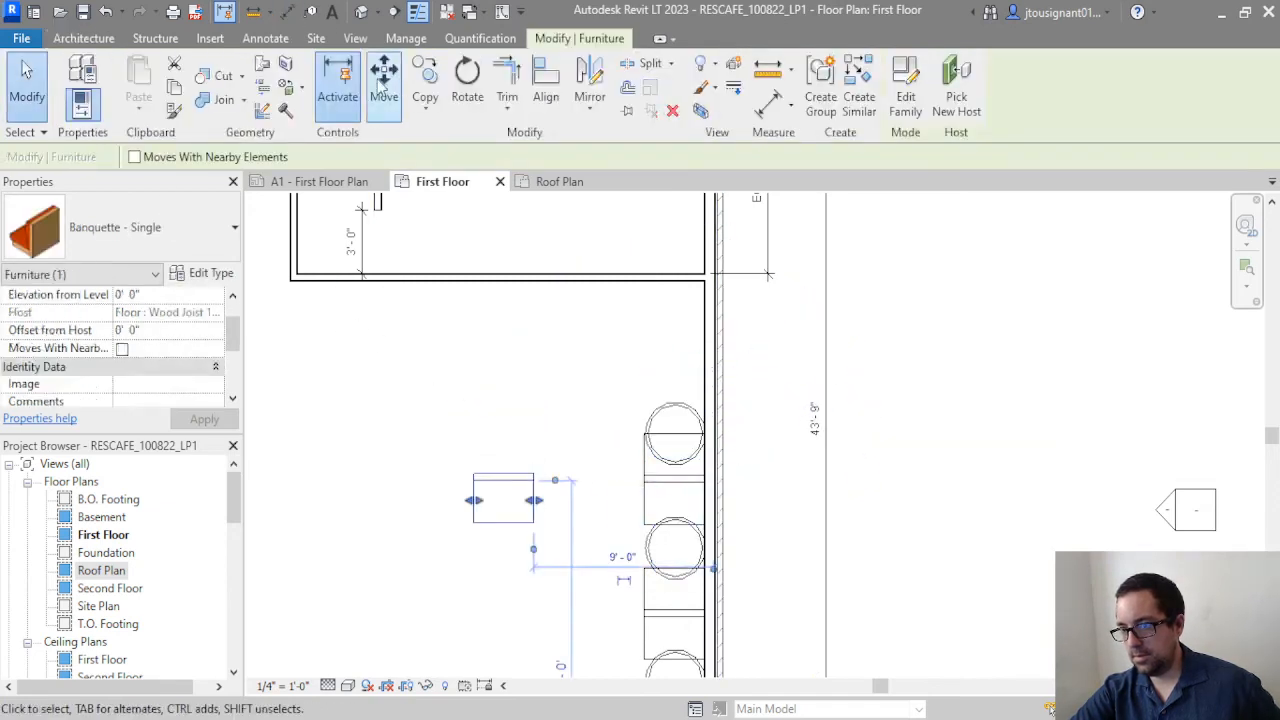
click(424, 85)
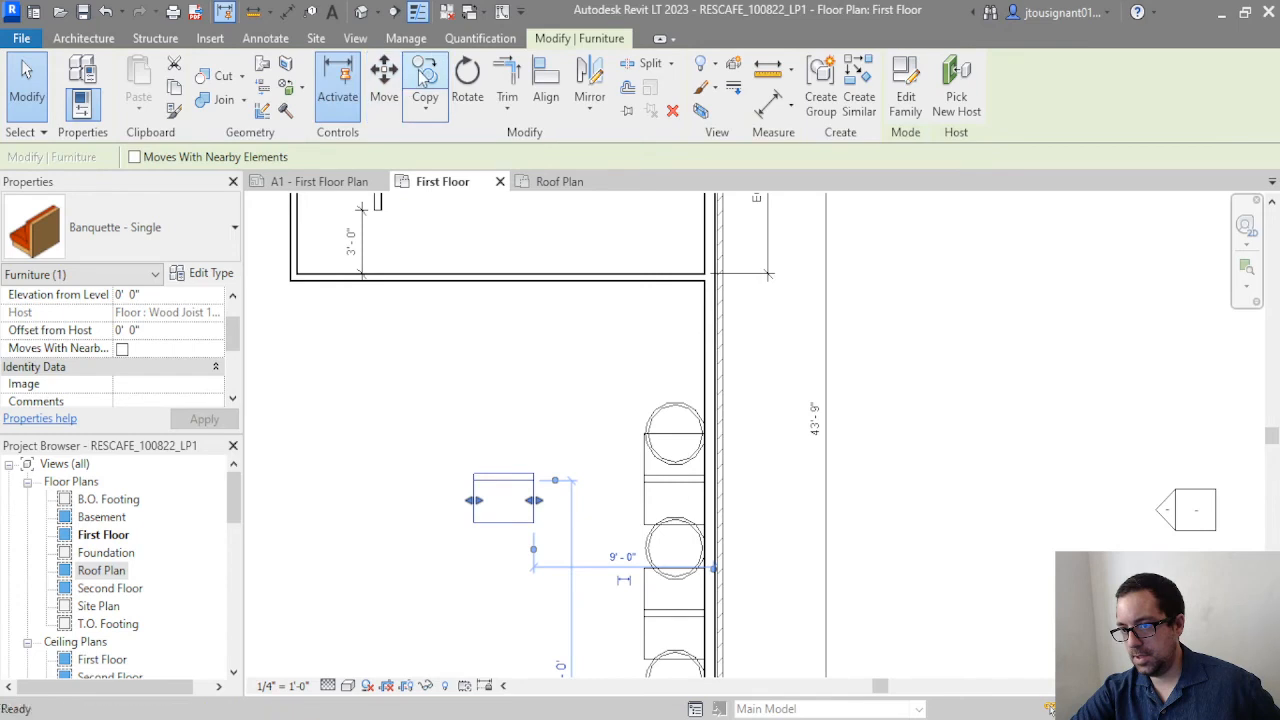
click(506, 521)
click(674, 403)
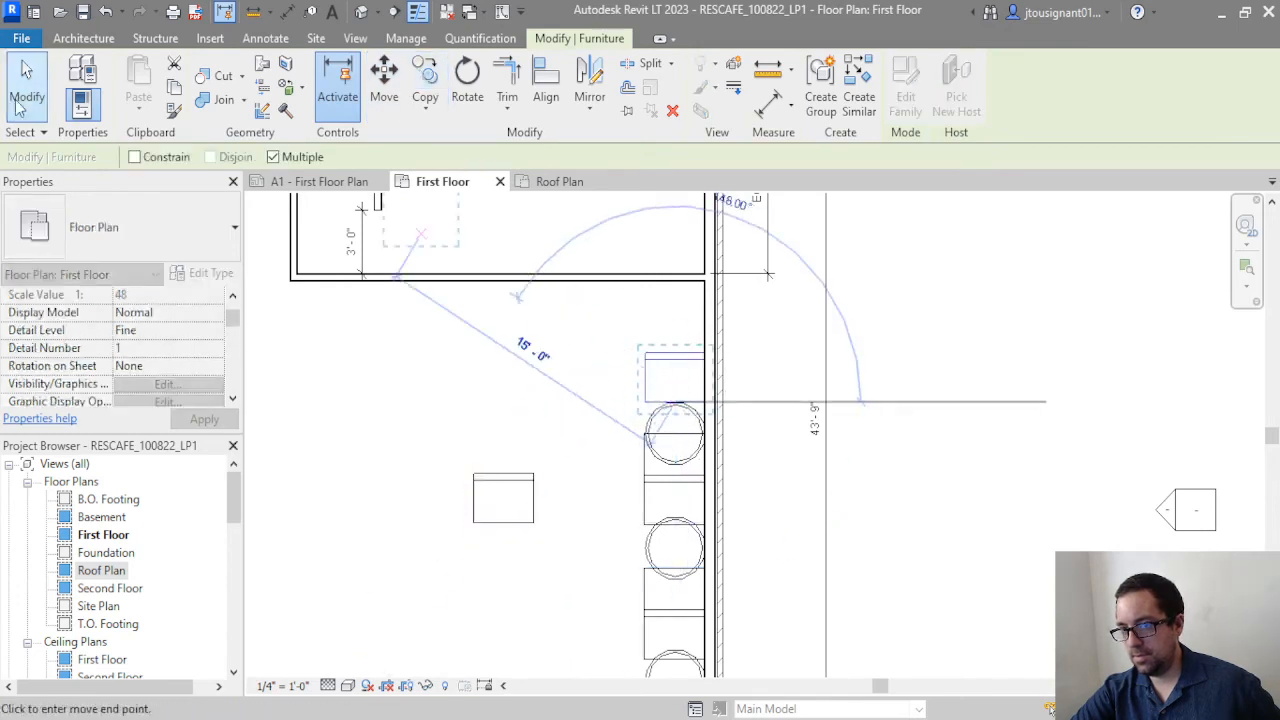
click(20, 100)
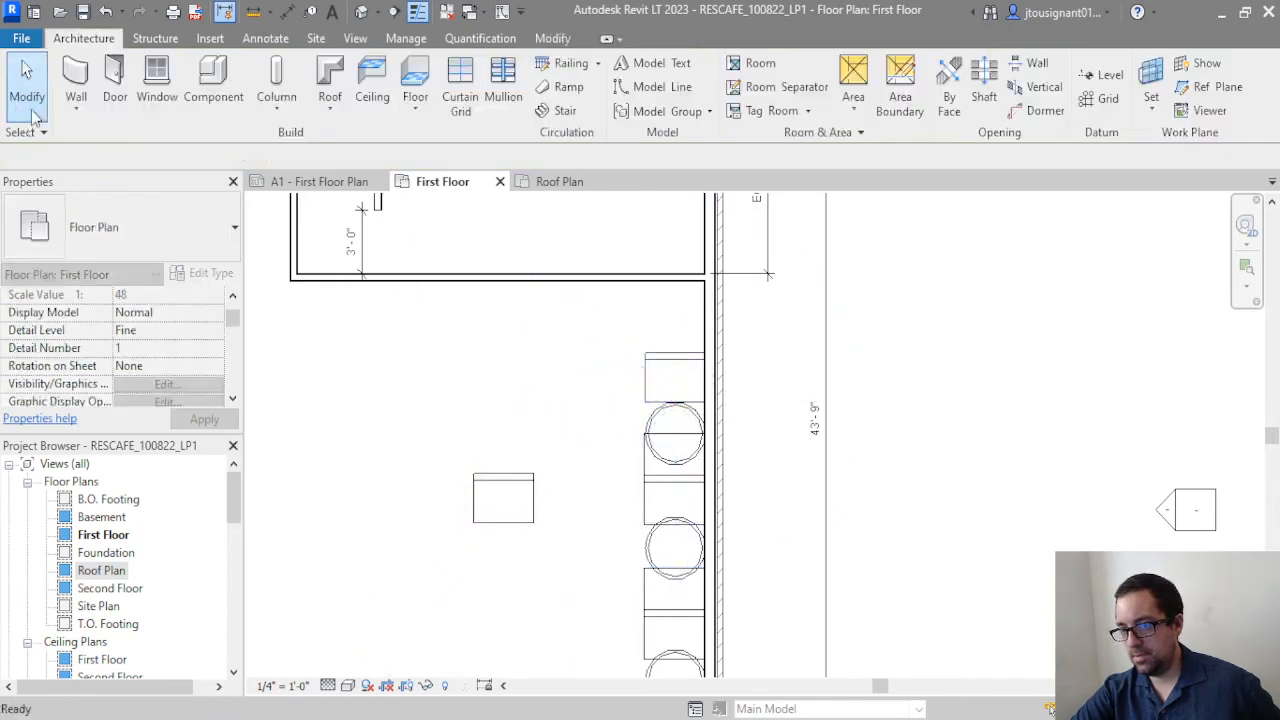
Nudge the northernmost round table north to overlap the single banquette's seat, and delete the spare single banquette in the open floor
click(676, 403)
click(680, 372)
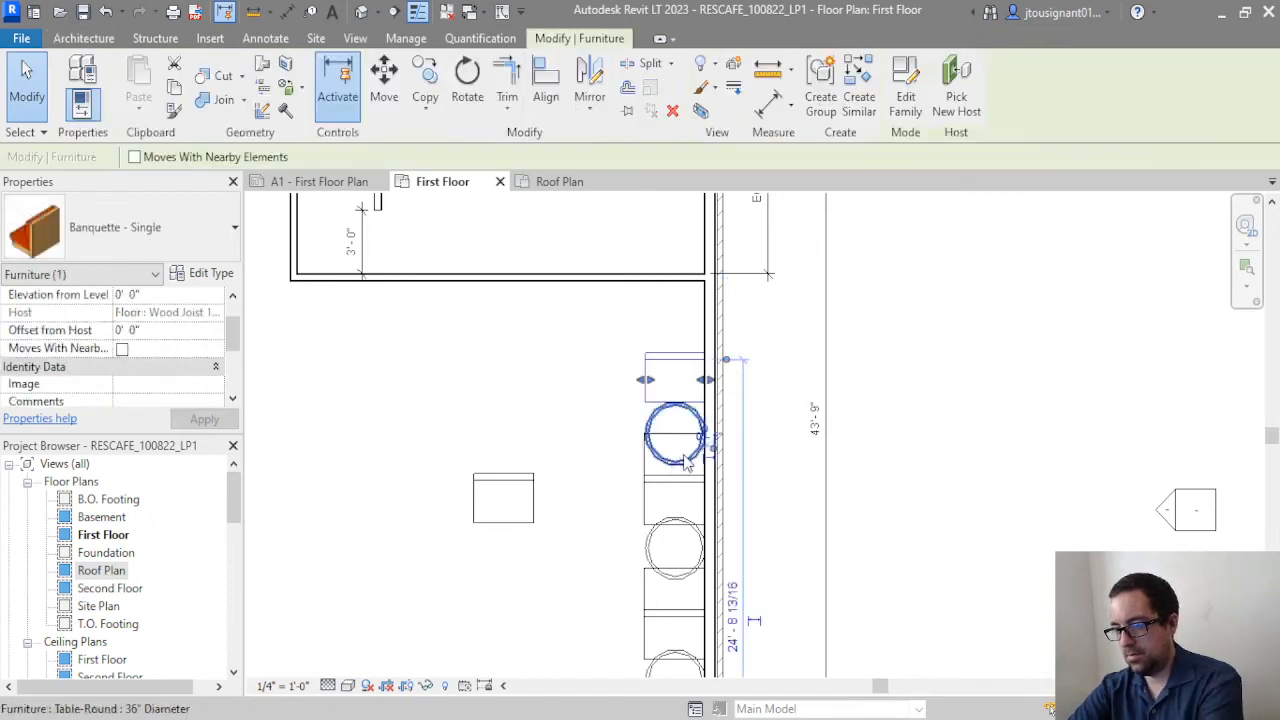
click(673, 436)
drag(677, 421, 677, 414)
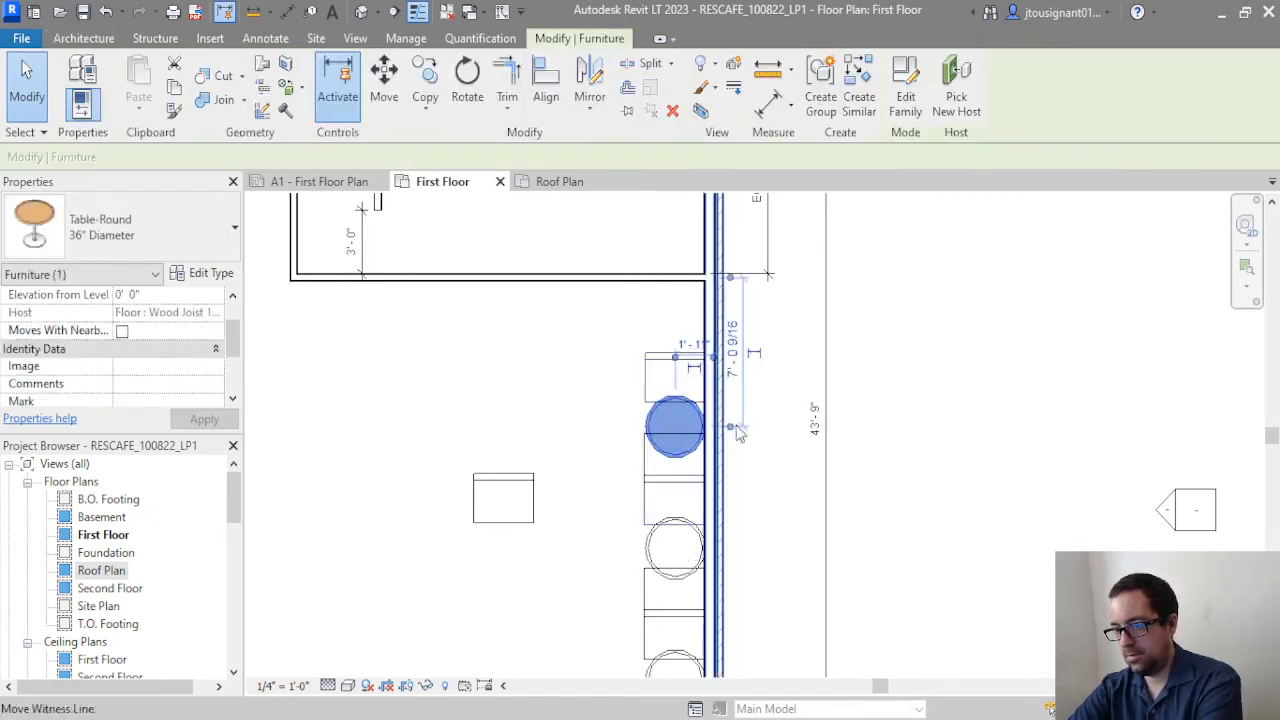
click(897, 437)
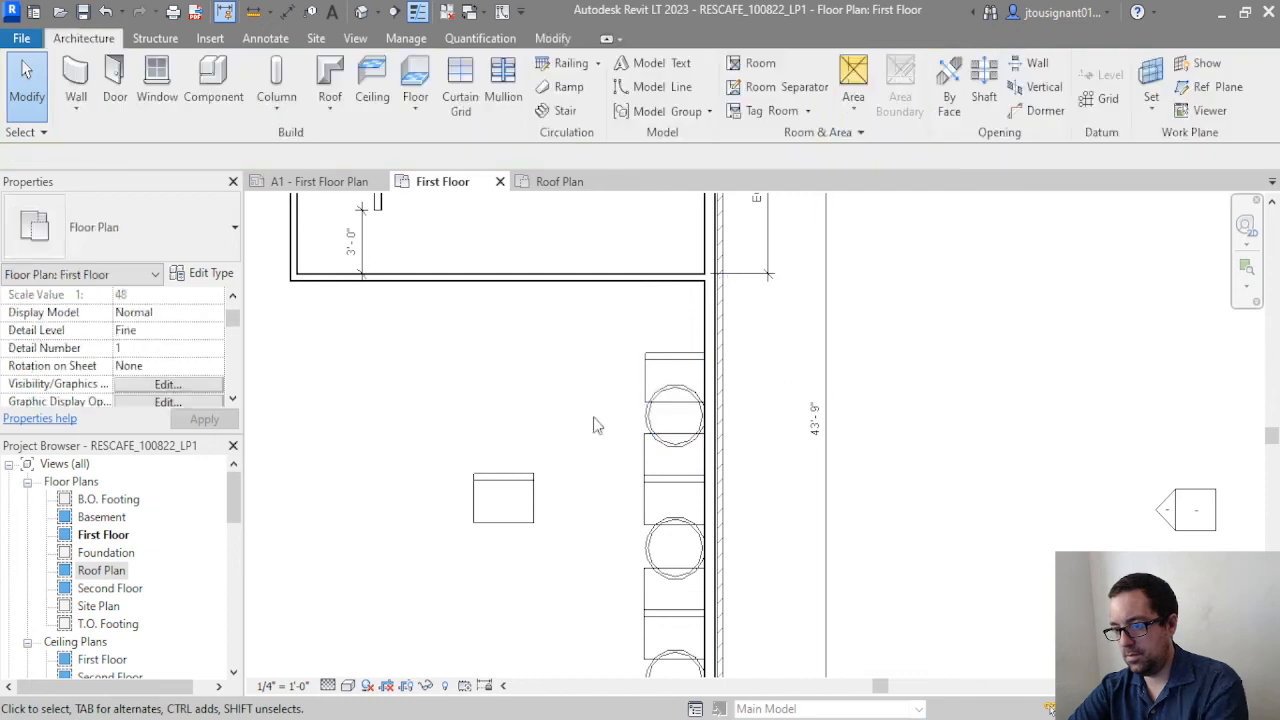
click(537, 487)
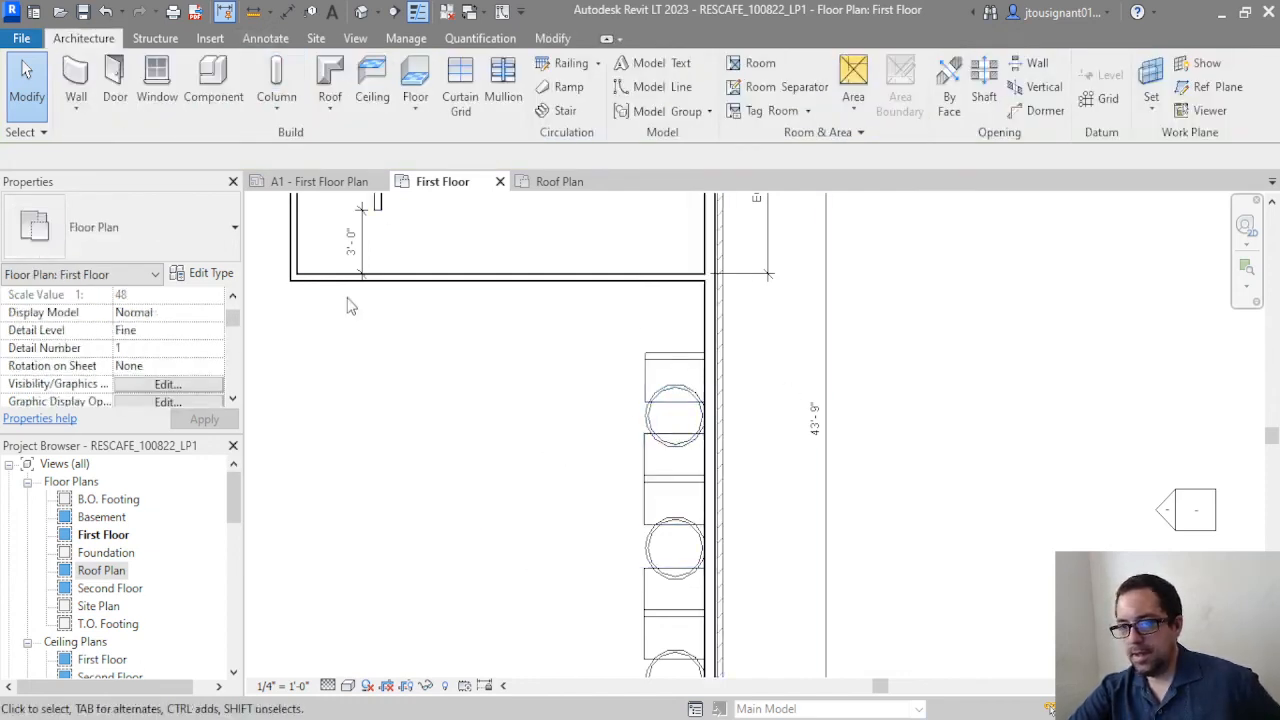
Draw a 4' 0" high Interior - 4 1/2" Partition wall along the north edge of the northernmost single banquette
click(458, 284)
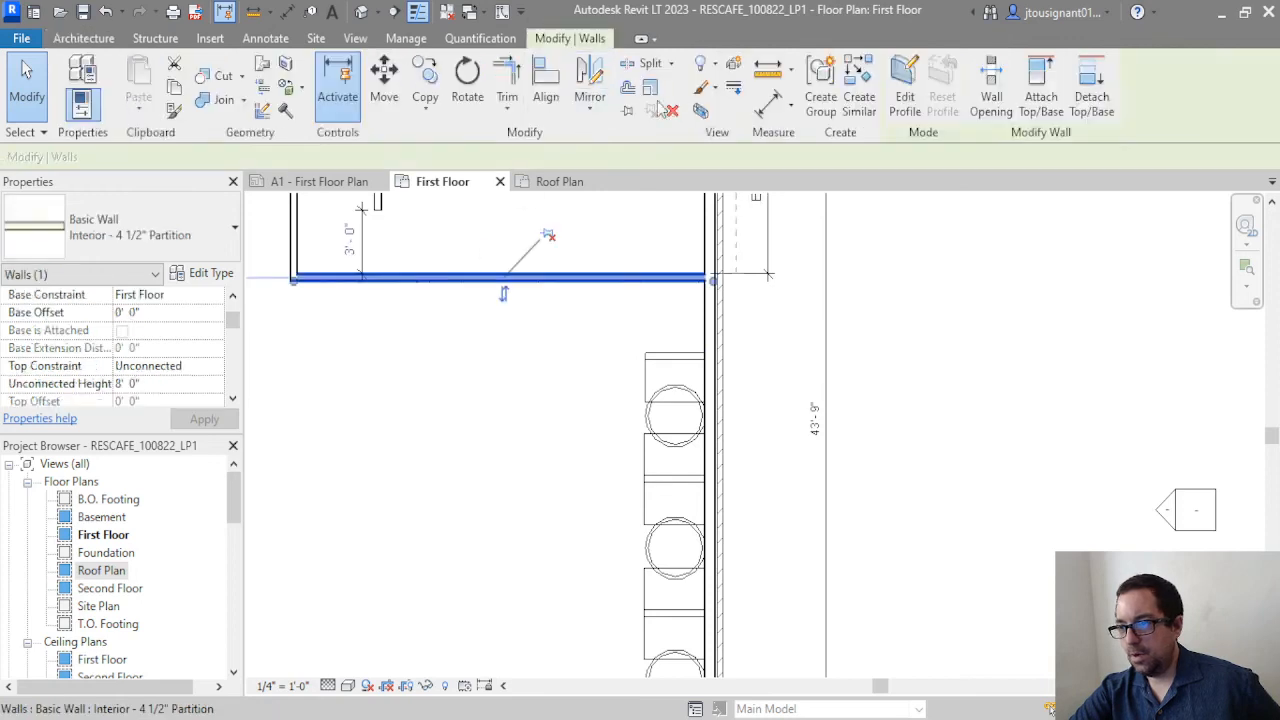
click(858, 100)
double_click(303, 155)
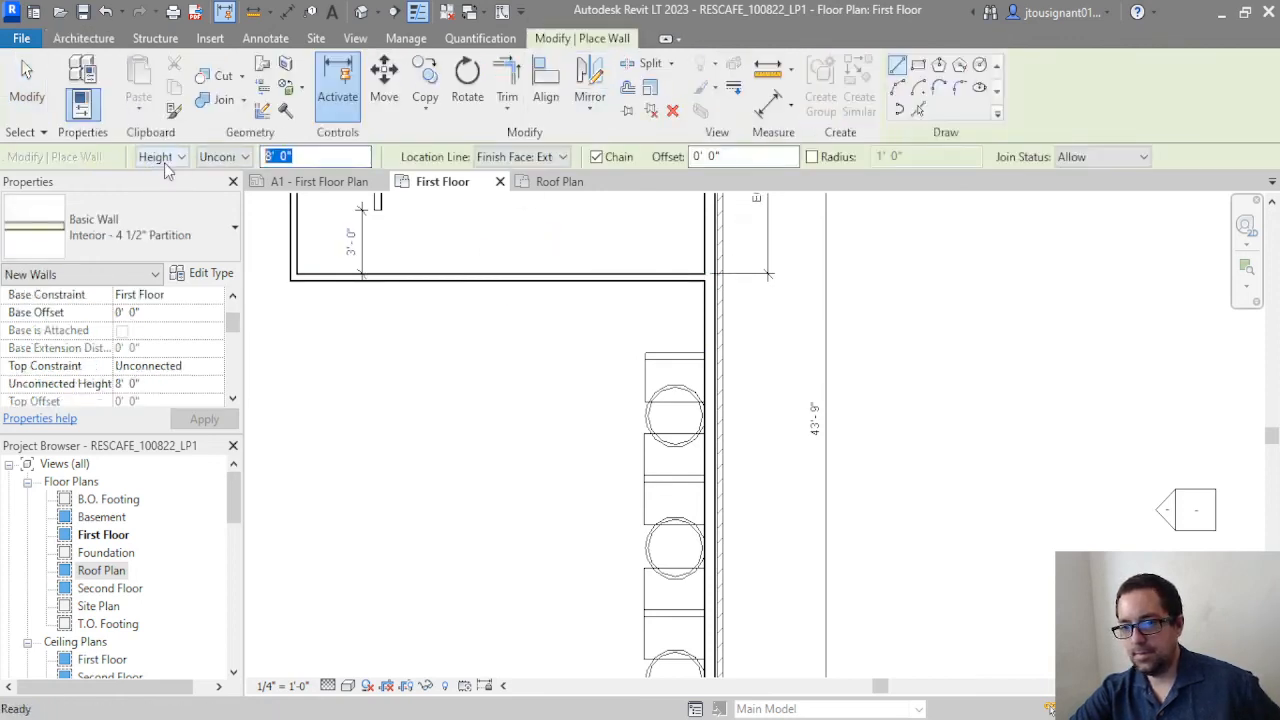
text(4)
key(Return)
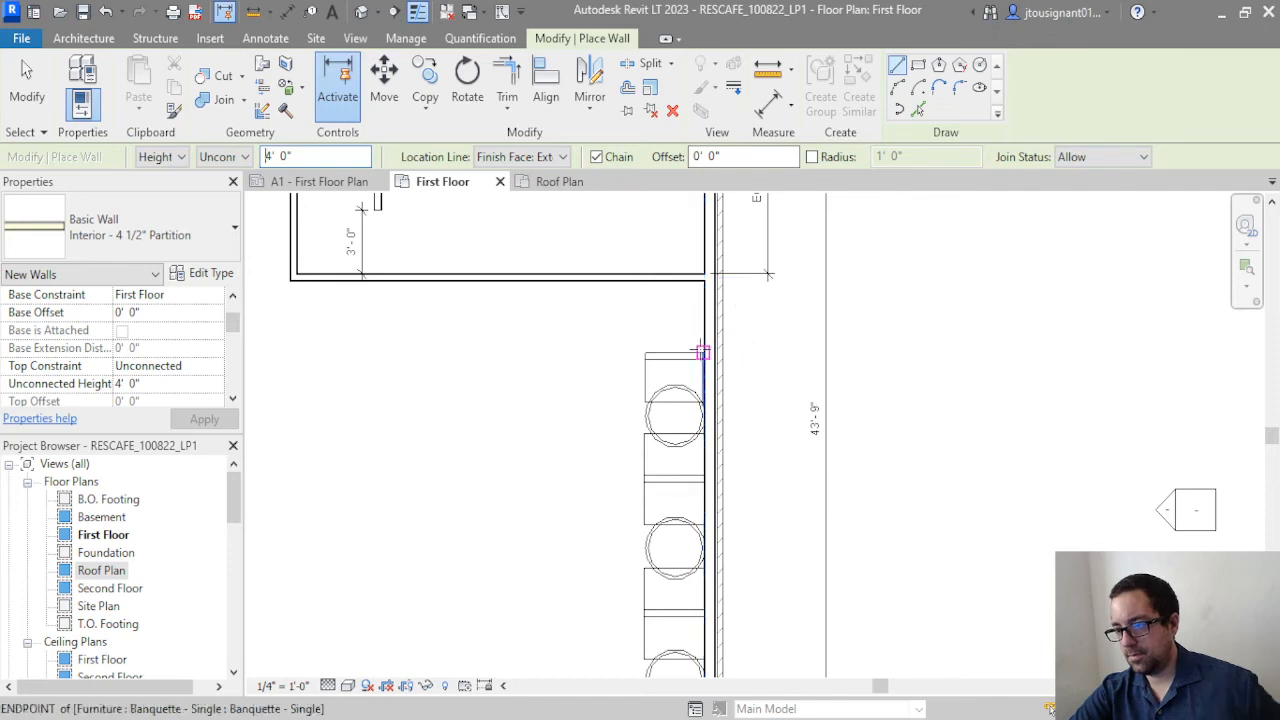
click(700, 349)
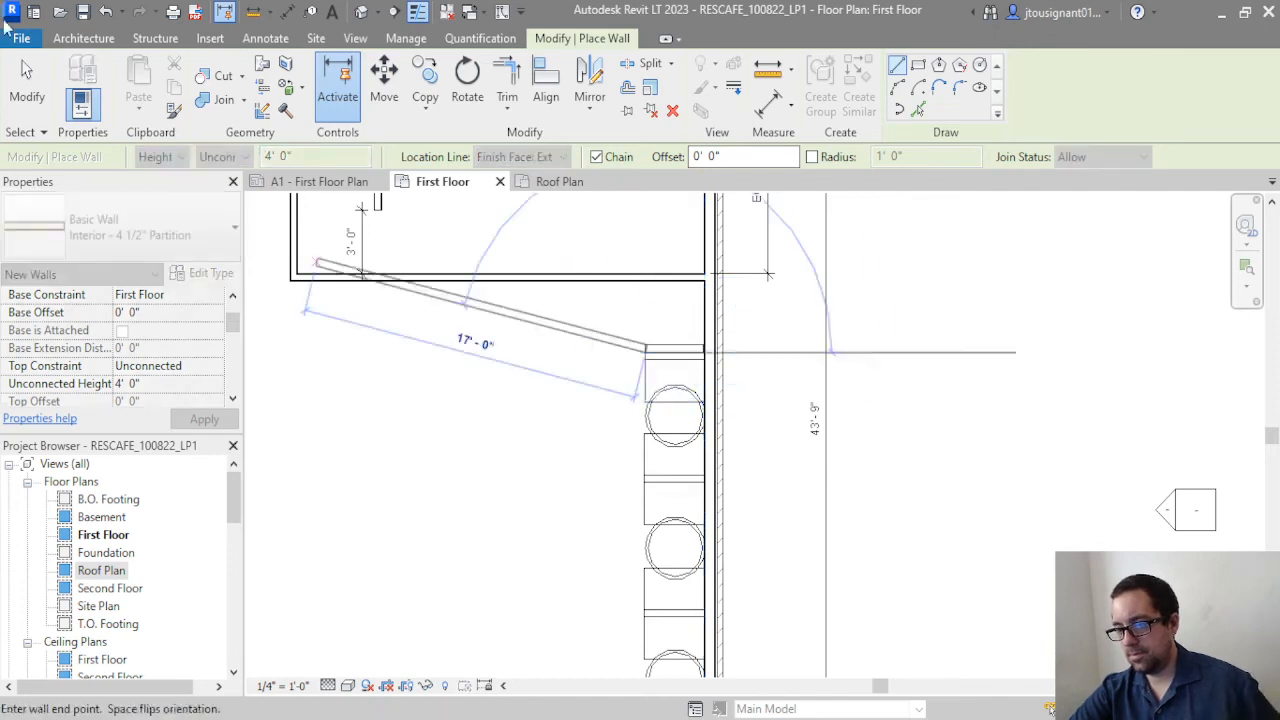
click(27, 82)
Stretch the low partition's west end past the banquette, making the wall about 3' 9" long
click(675, 349)
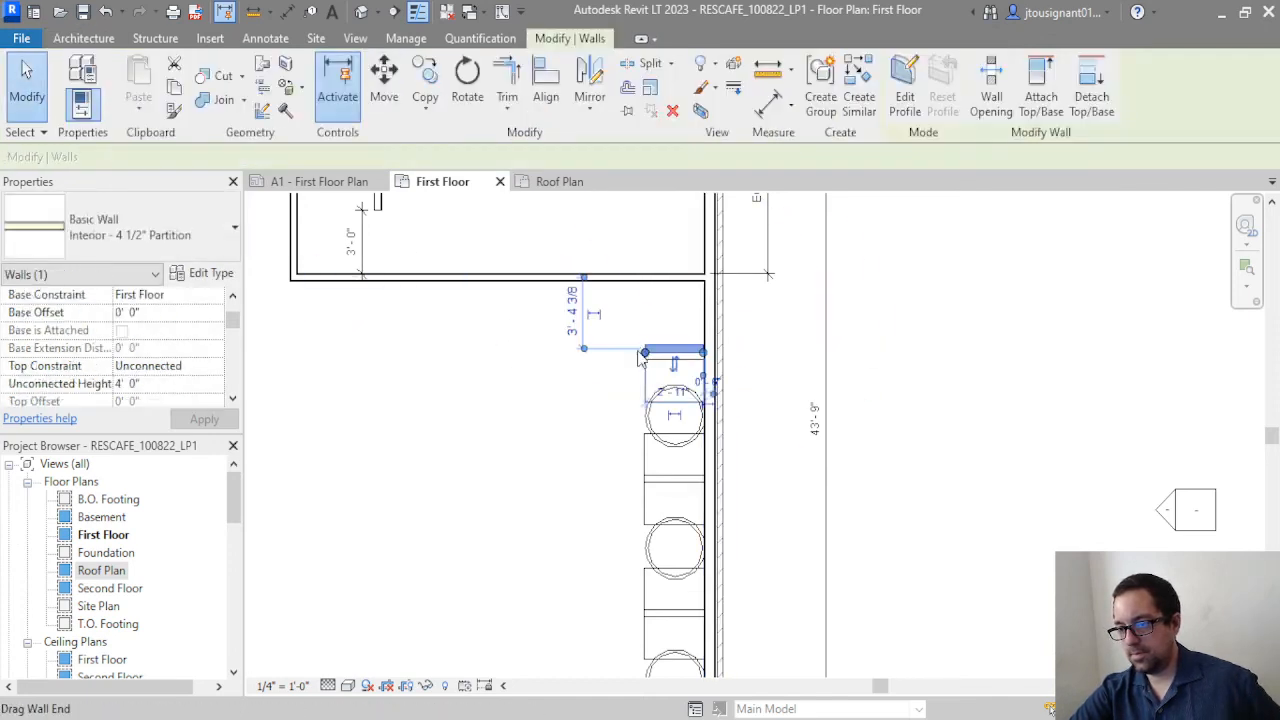
scroll(648, 350, up, 4)
drag(646, 360, 608, 363)
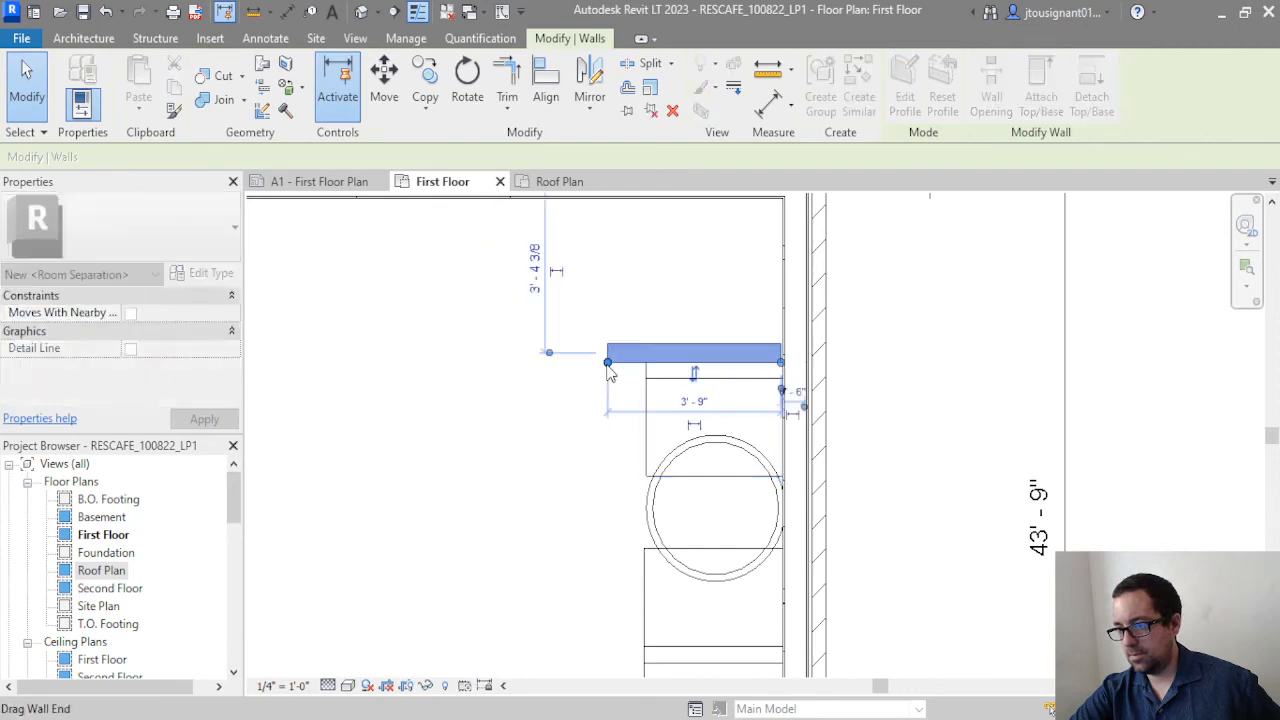
scroll(600, 362, down, 3)
click(1083, 402)
scroll(838, 340, down, 3)
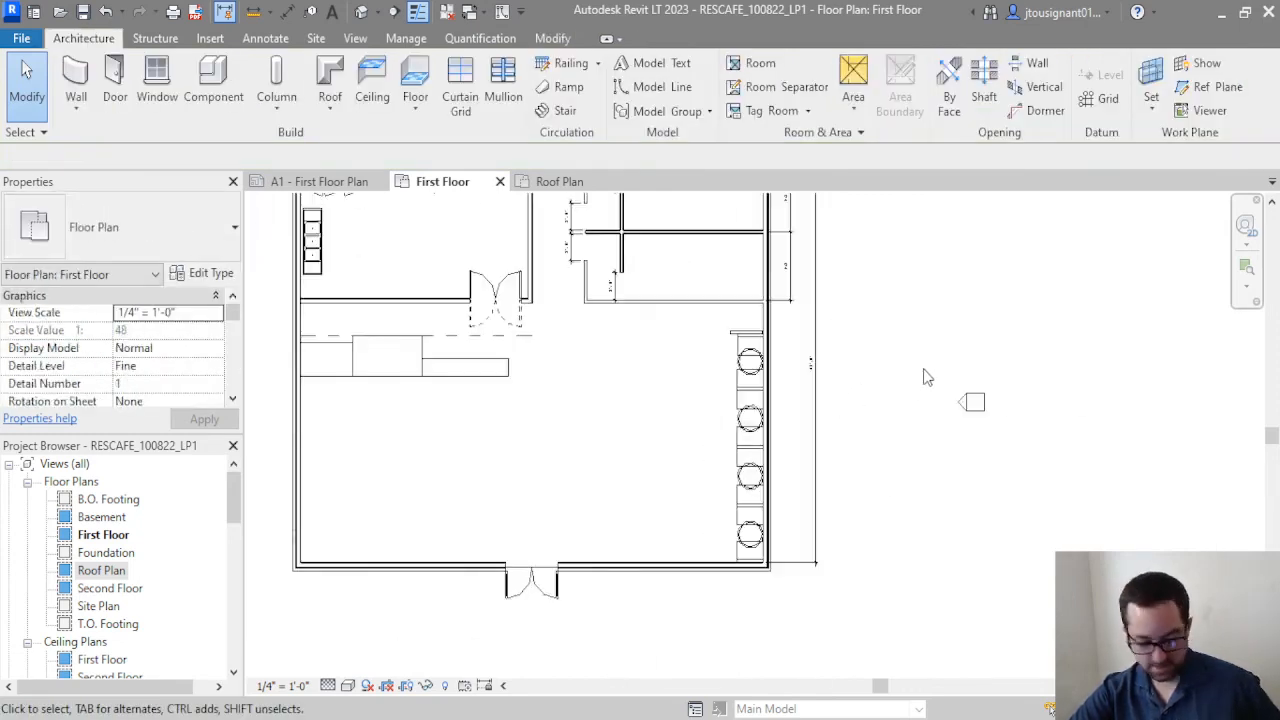
click(217, 62)
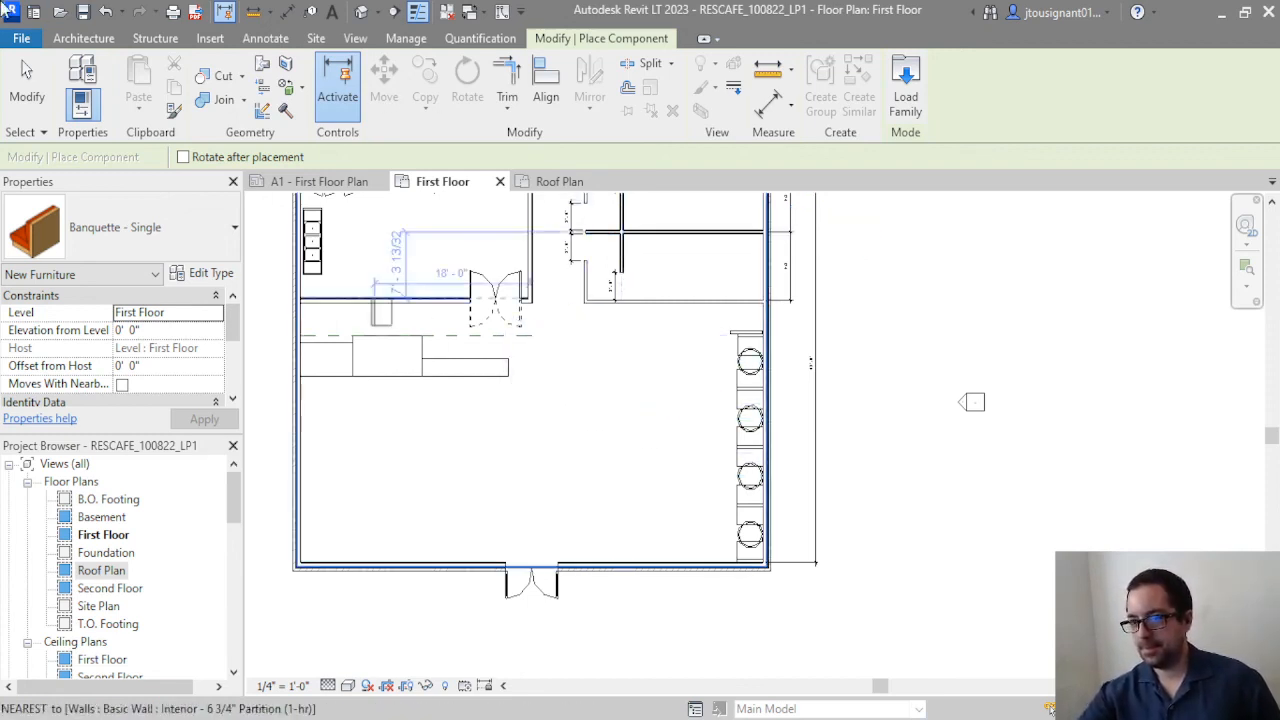
click(27, 75)
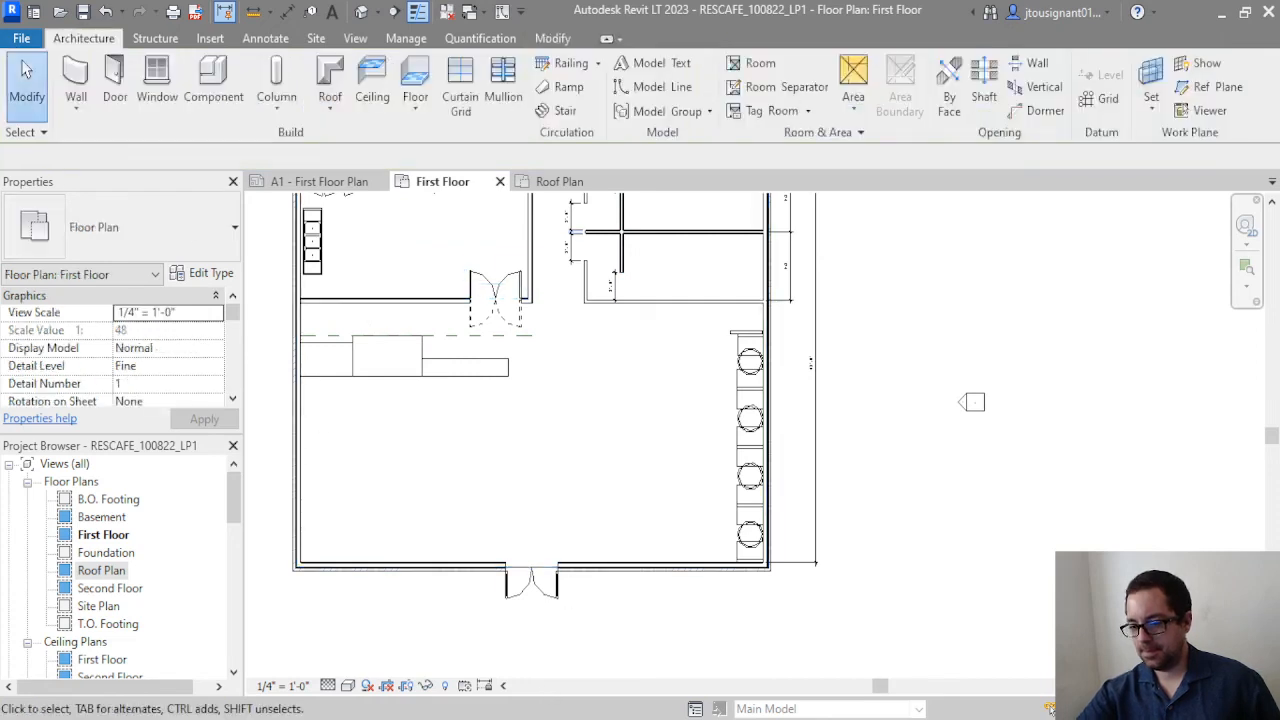
key(c)
key(m)
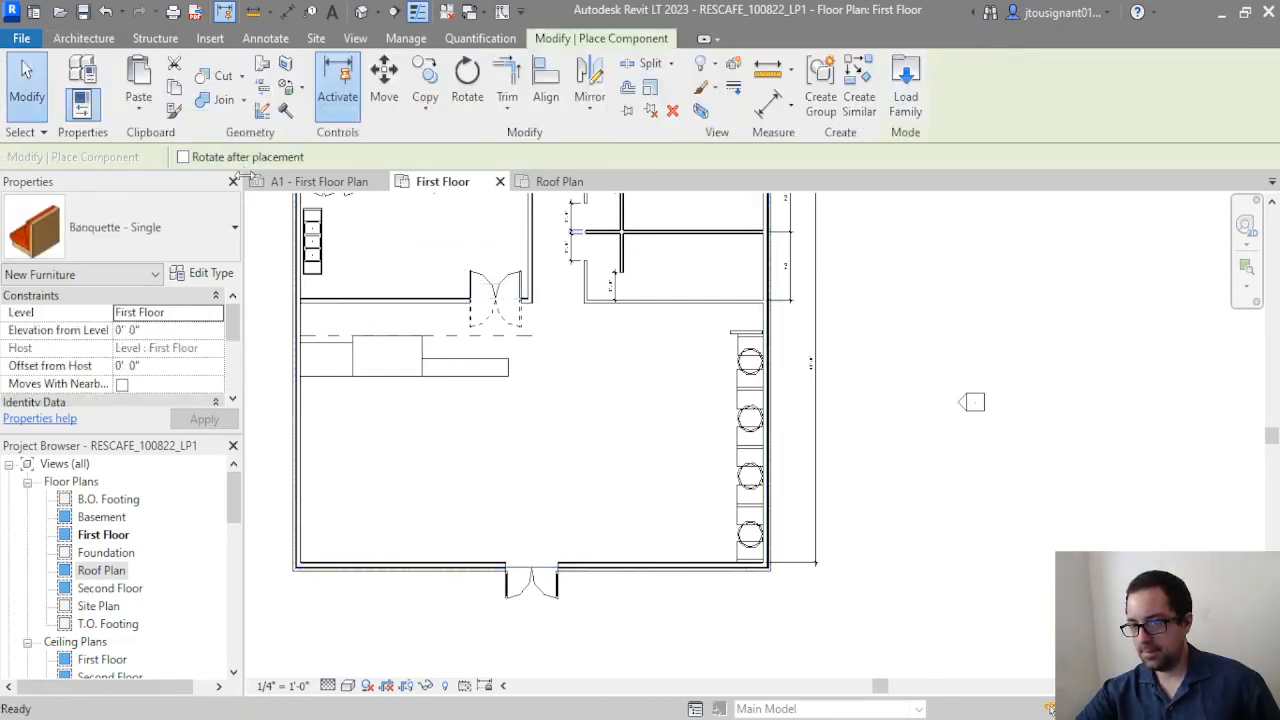
click(897, 95)
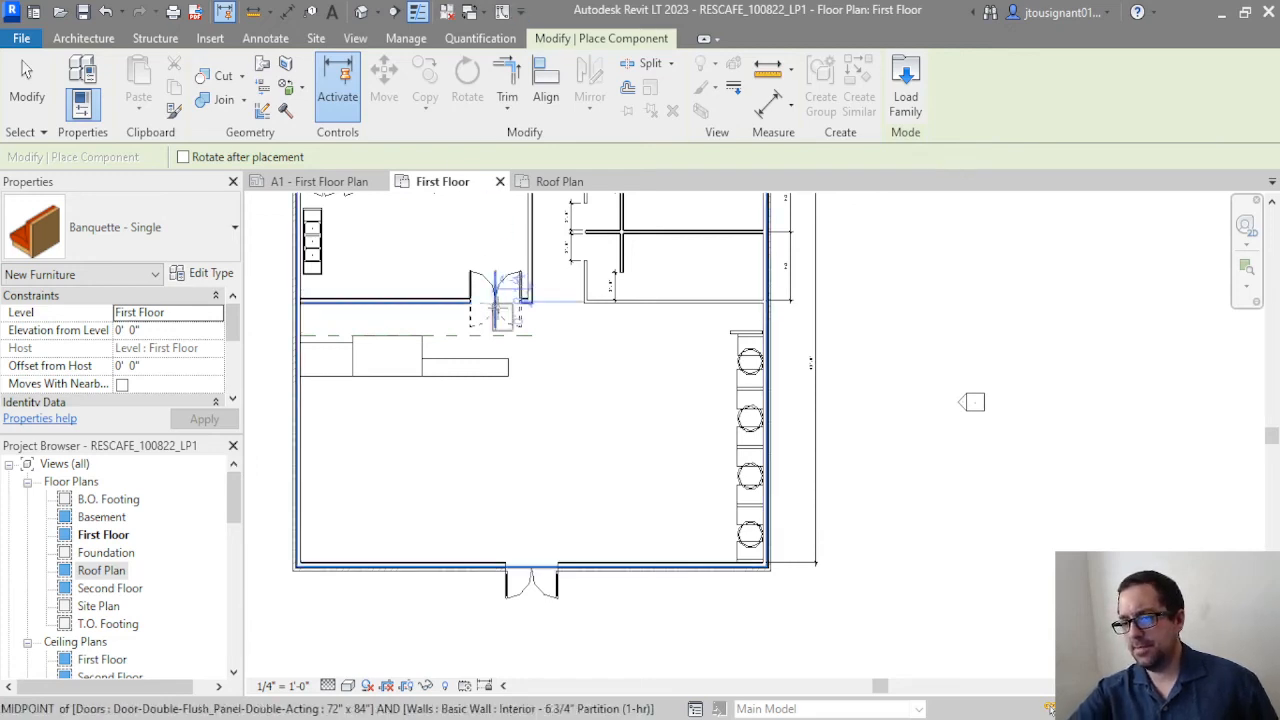
middle_drag(716, 442, 787, 491)
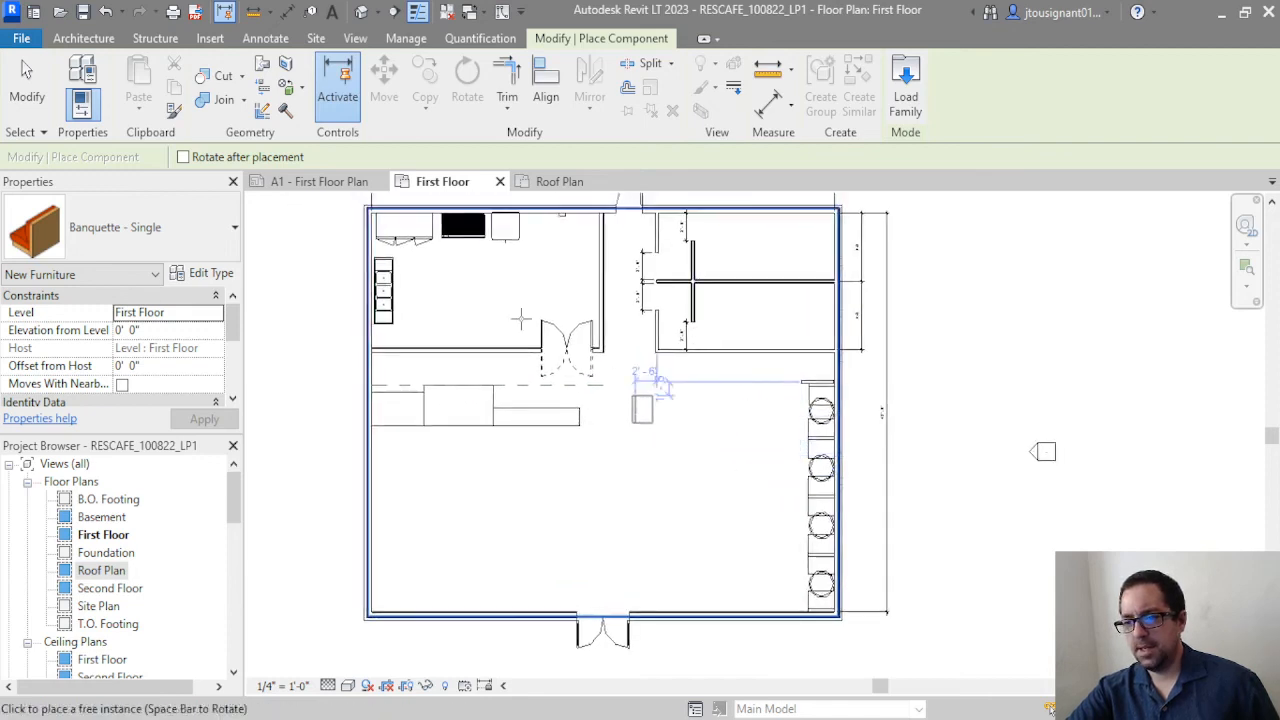
click(28, 108)
key(Escape)
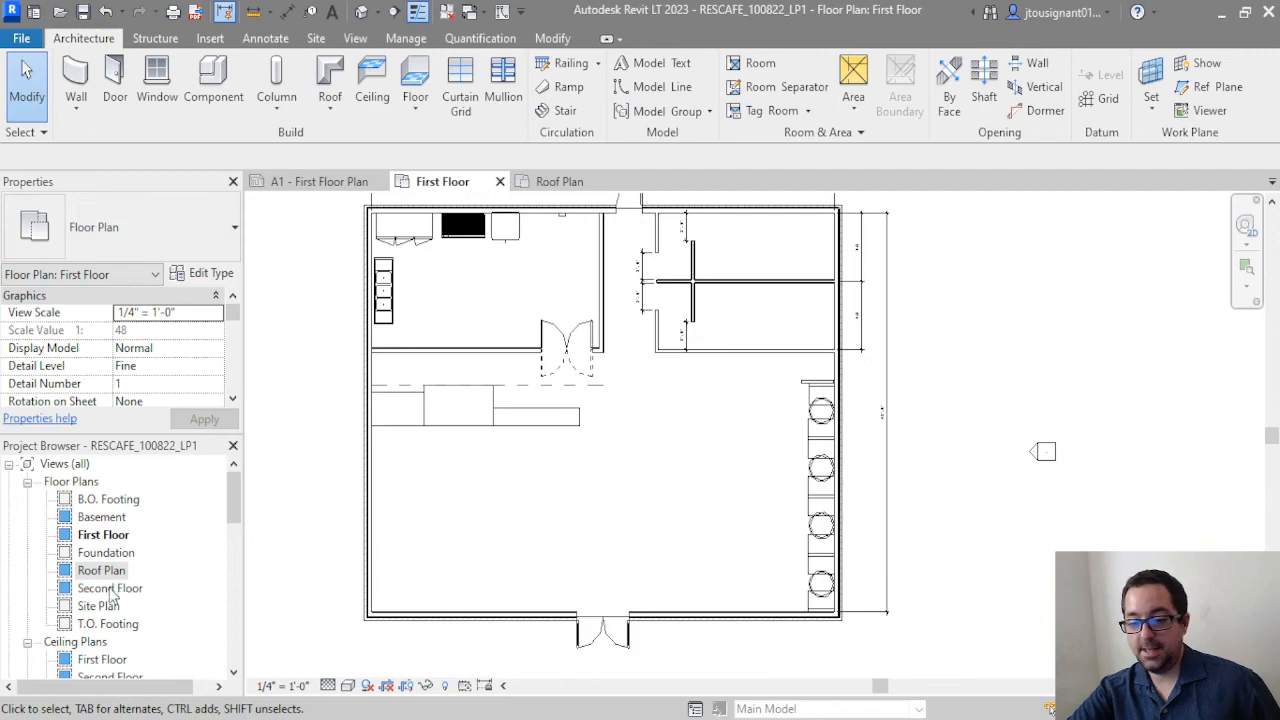
Open the Basement floor plan briefly, and switch to the default 3D view with the building in a corner isometric orientation
double_click(103, 519)
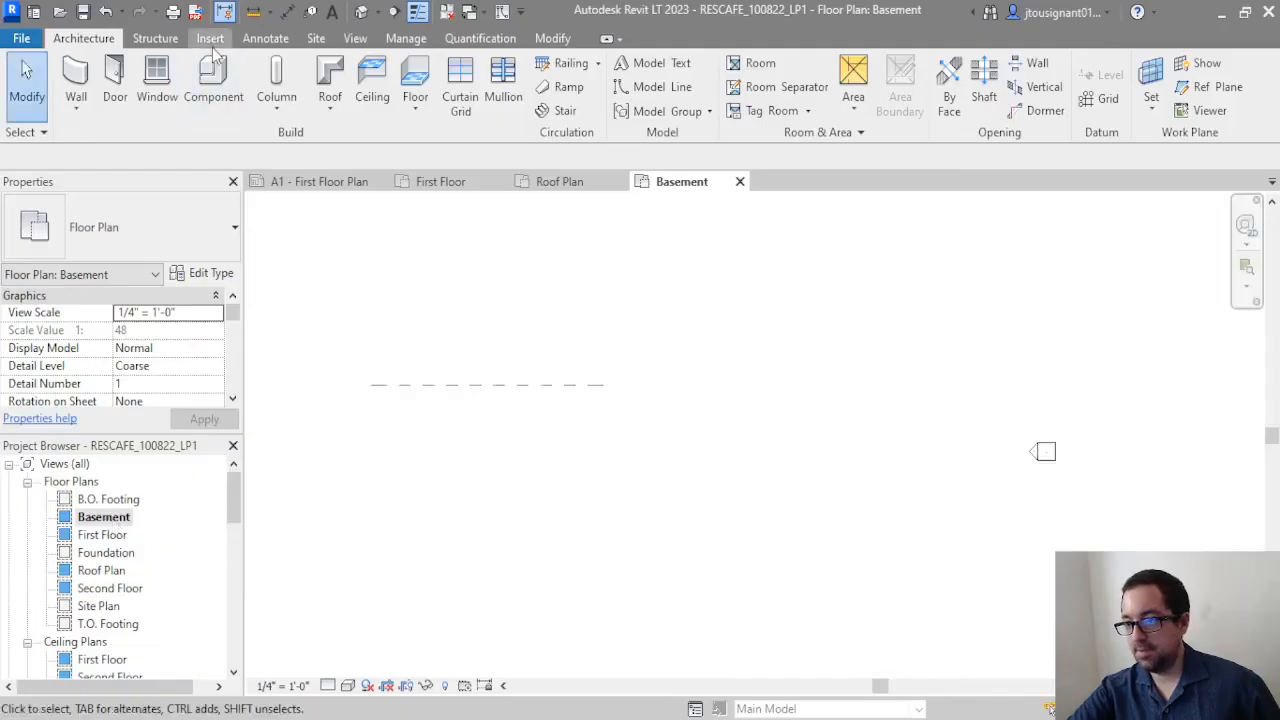
click(362, 14)
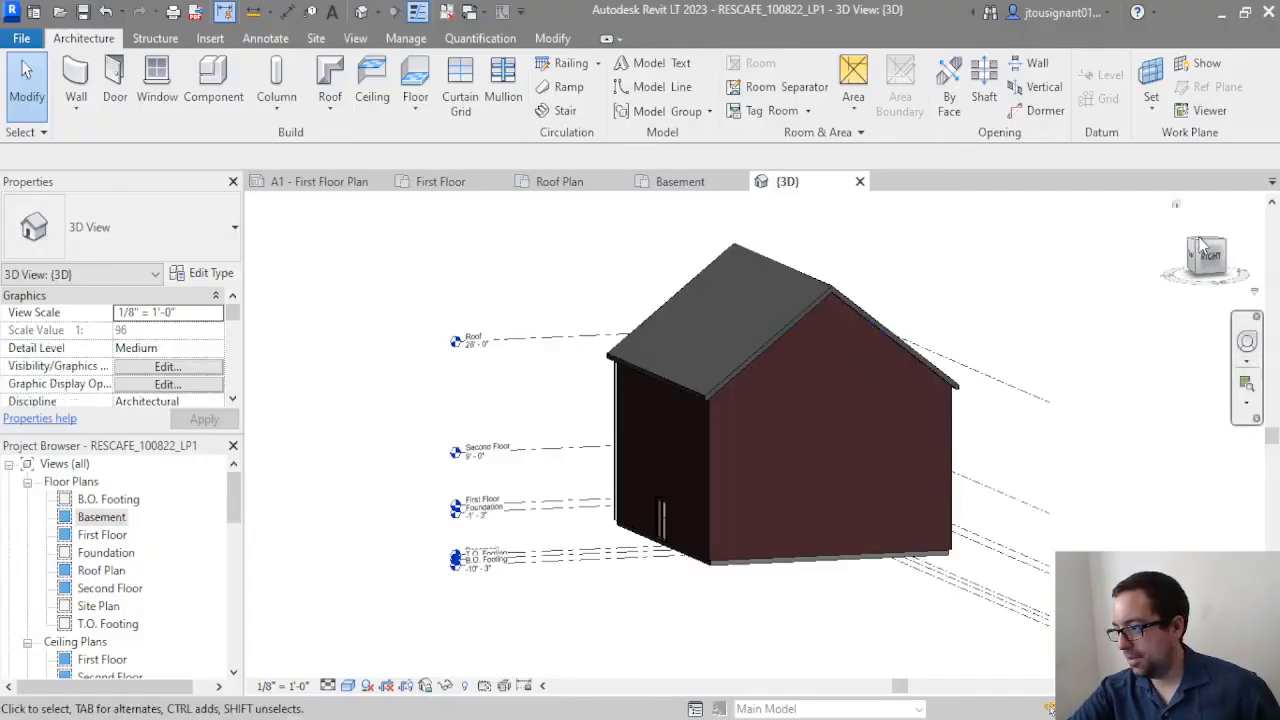
click(1190, 256)
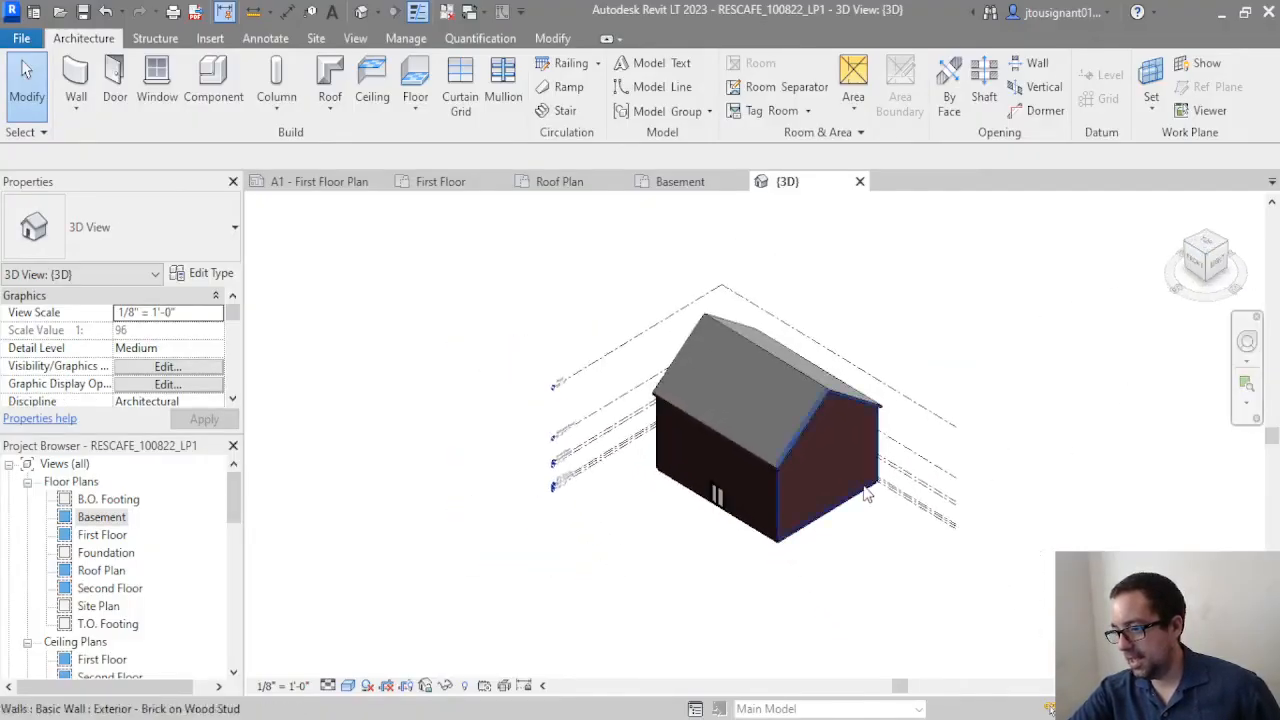
scroll(670, 390, up, 3)
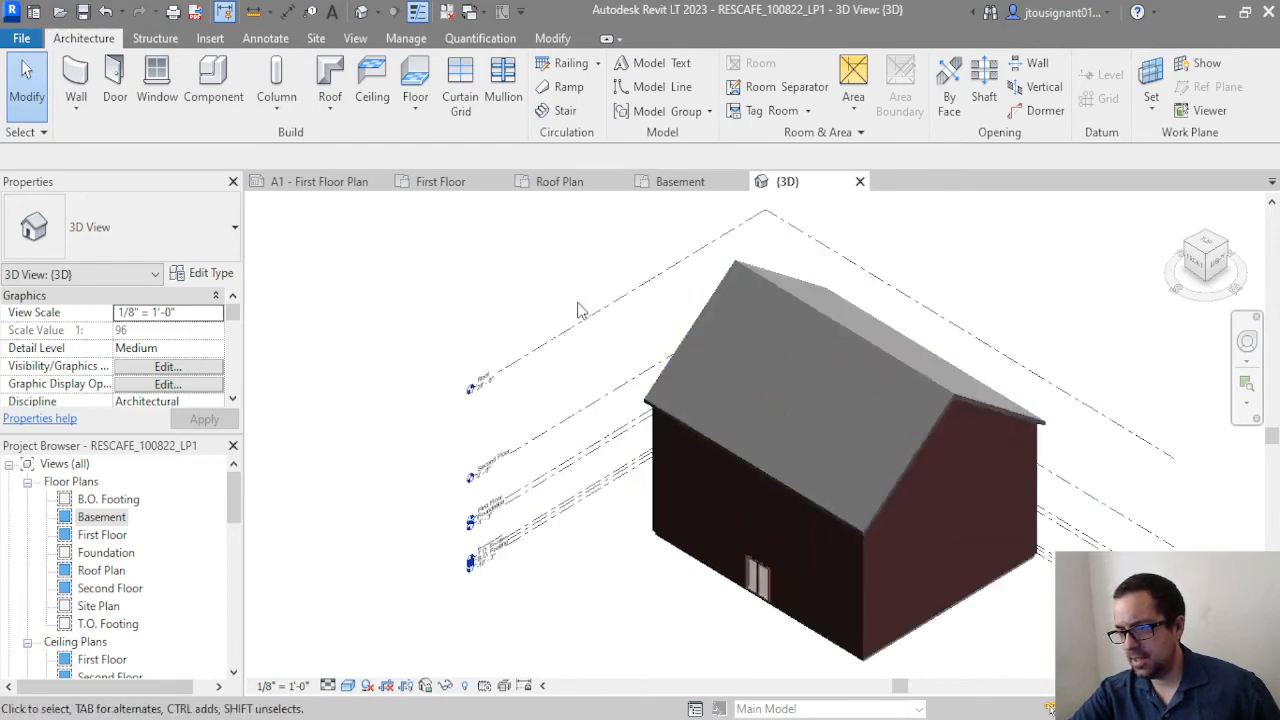
Delete the Second Floor level together with its associated plan views
click(585, 327)
scroll(537, 500, up, 5)
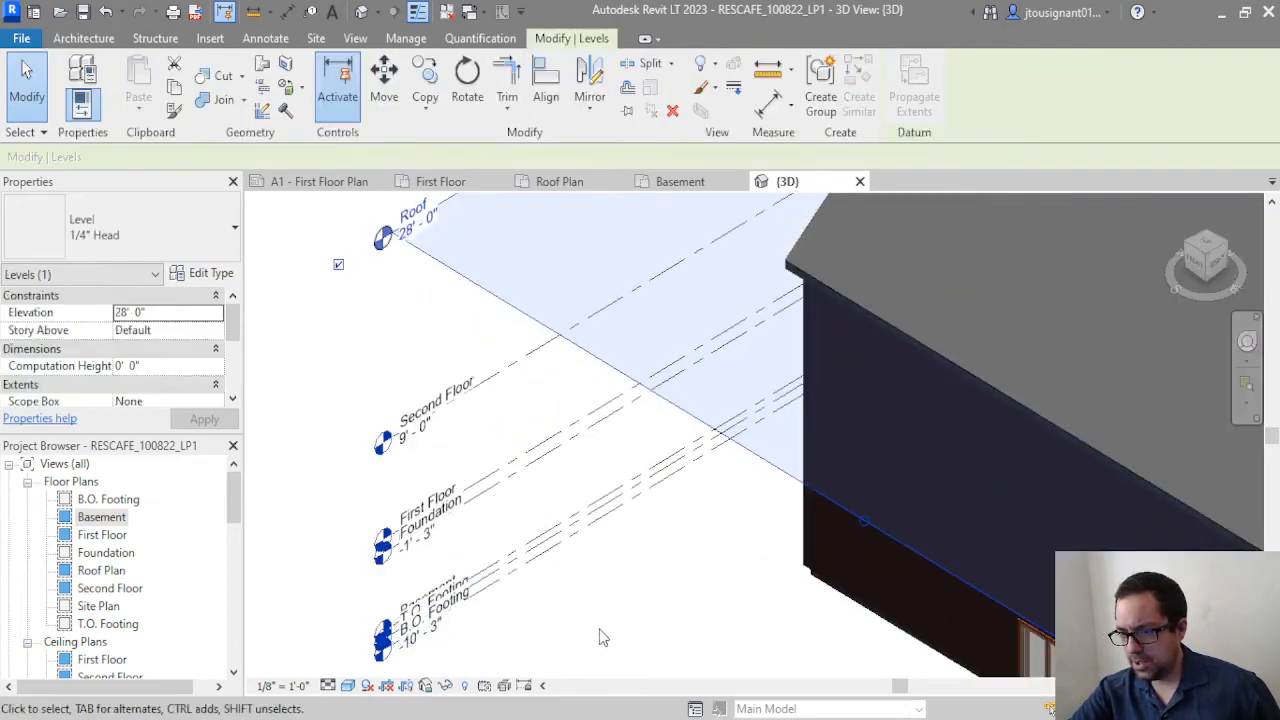
scroll(600, 637, up, 1)
click(600, 635)
scroll(576, 527, down, 4)
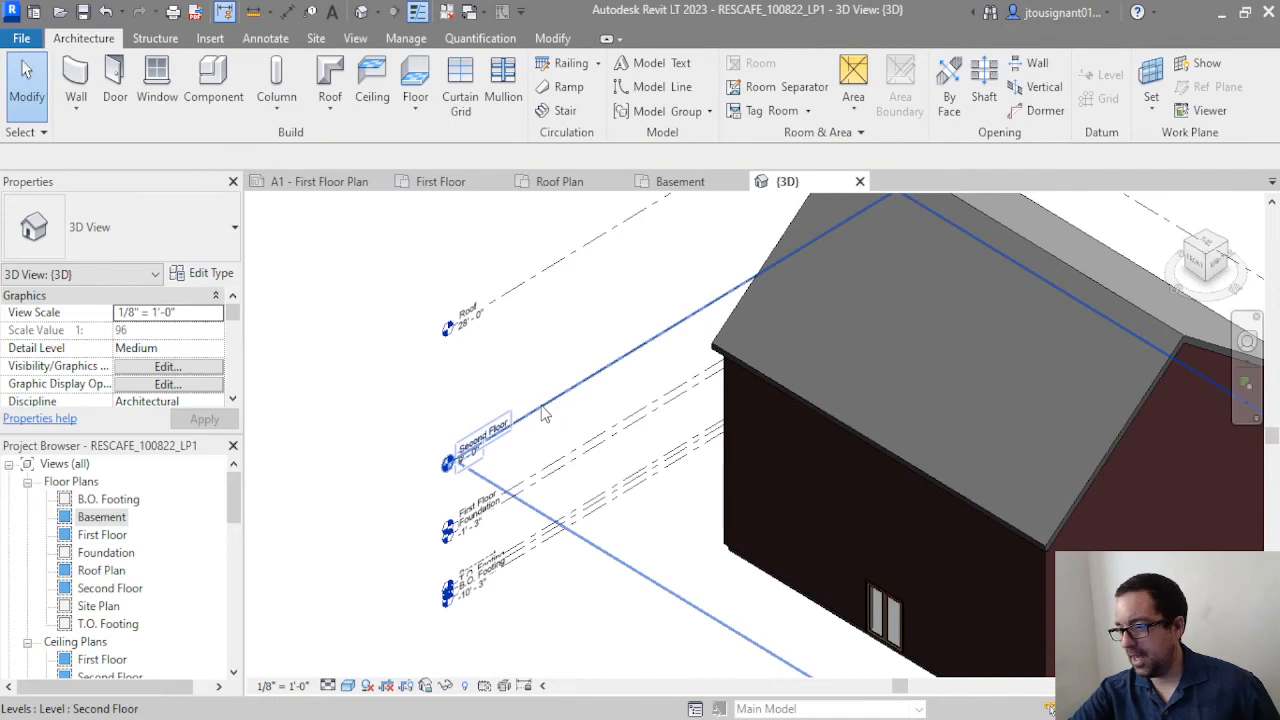
click(543, 415)
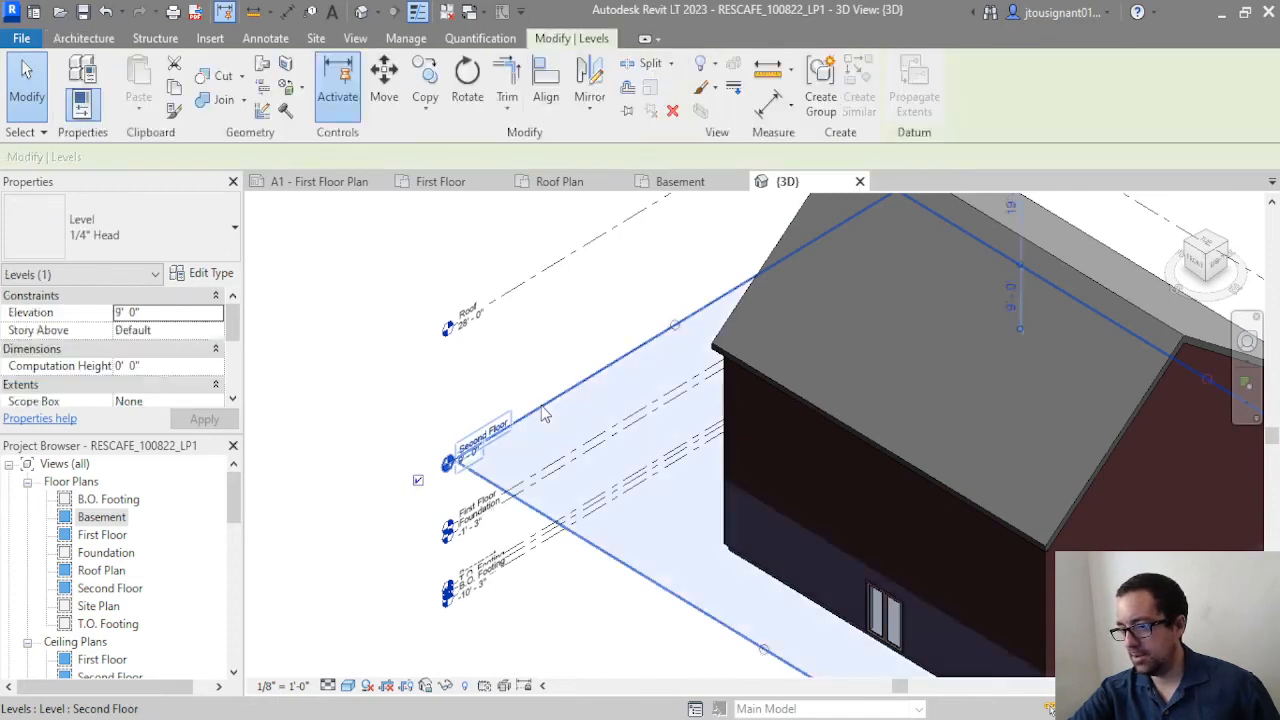
click(673, 111)
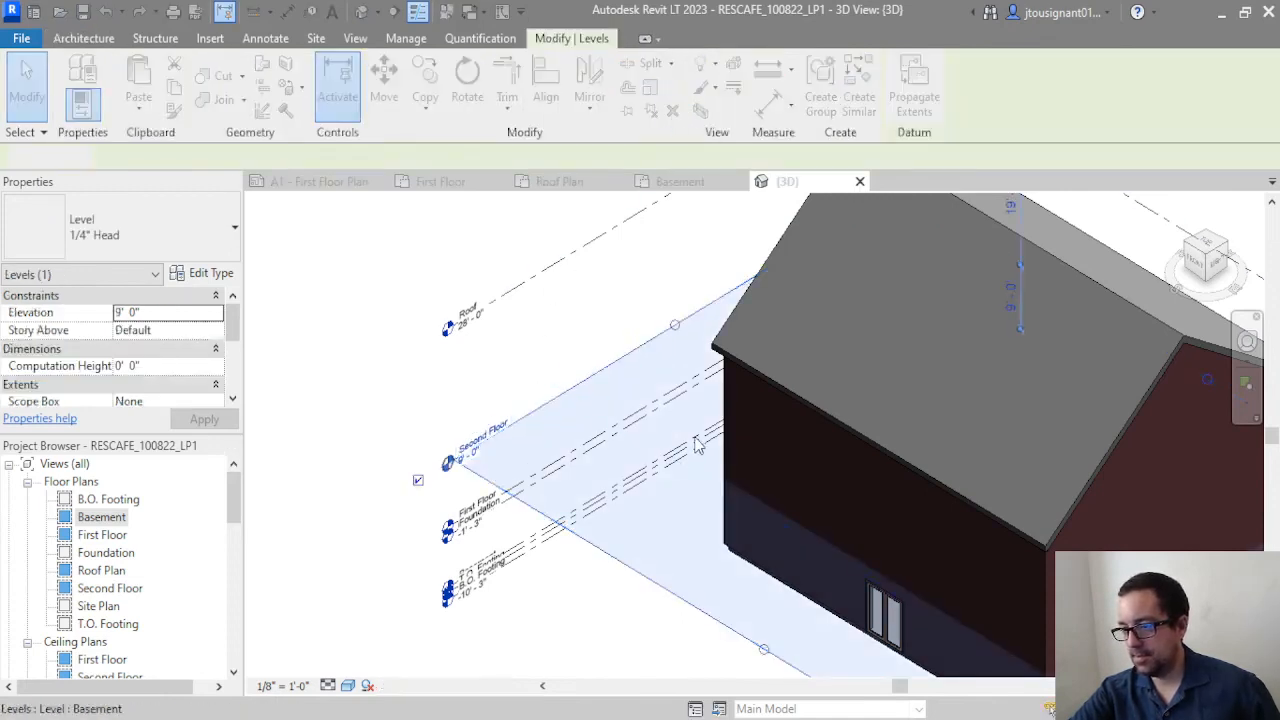
Set the Roof level's elevation to 9' 1 1/8"
click(514, 287)
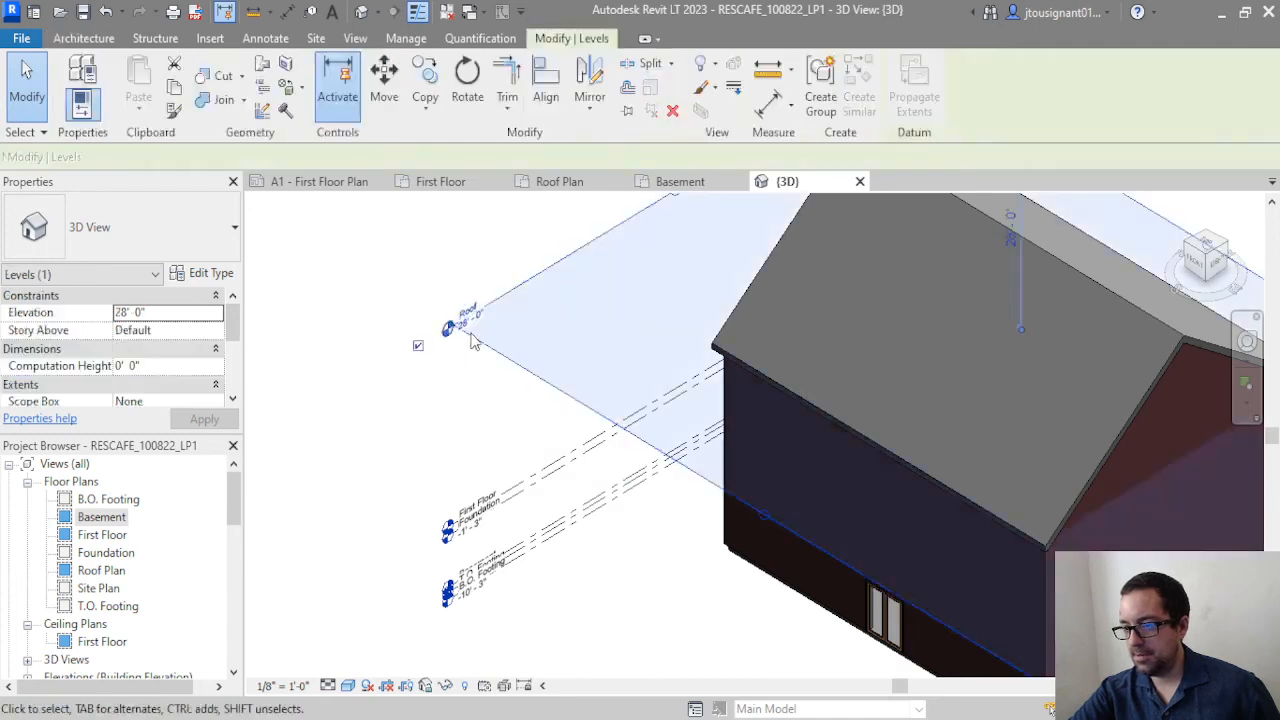
scroll(475, 327, up, 3)
click(475, 325)
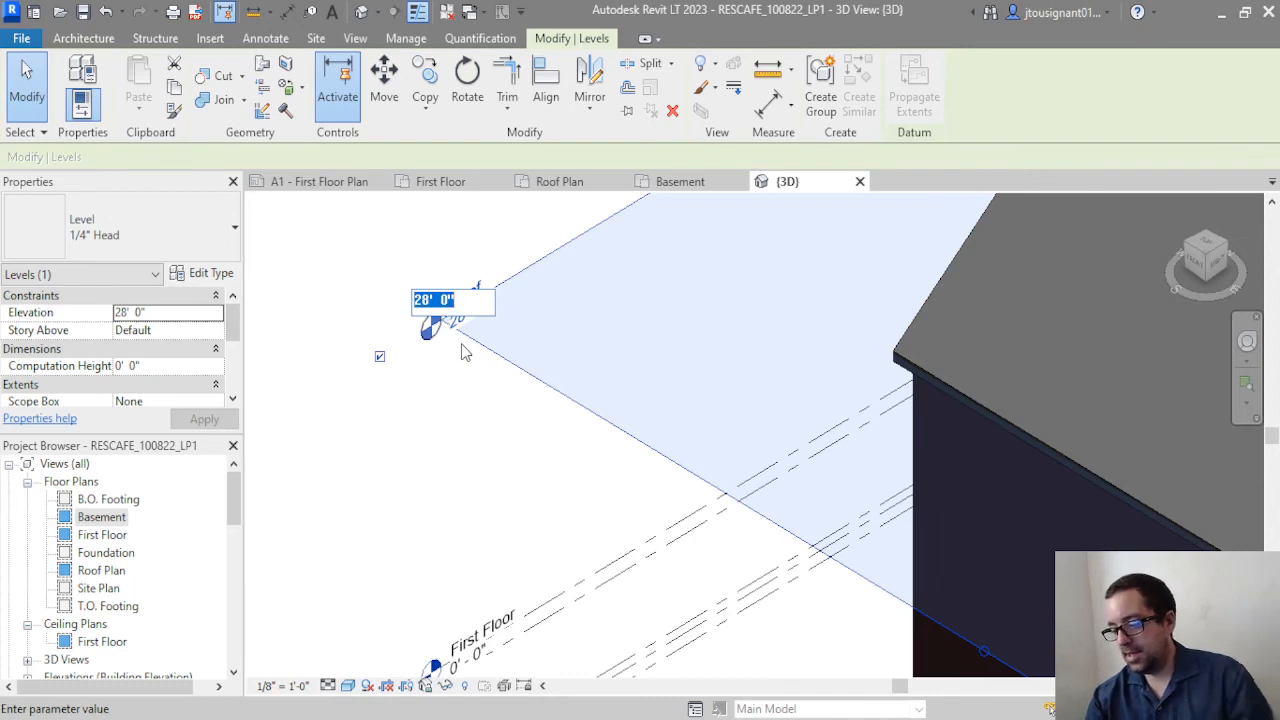
text(9 1 1/8)
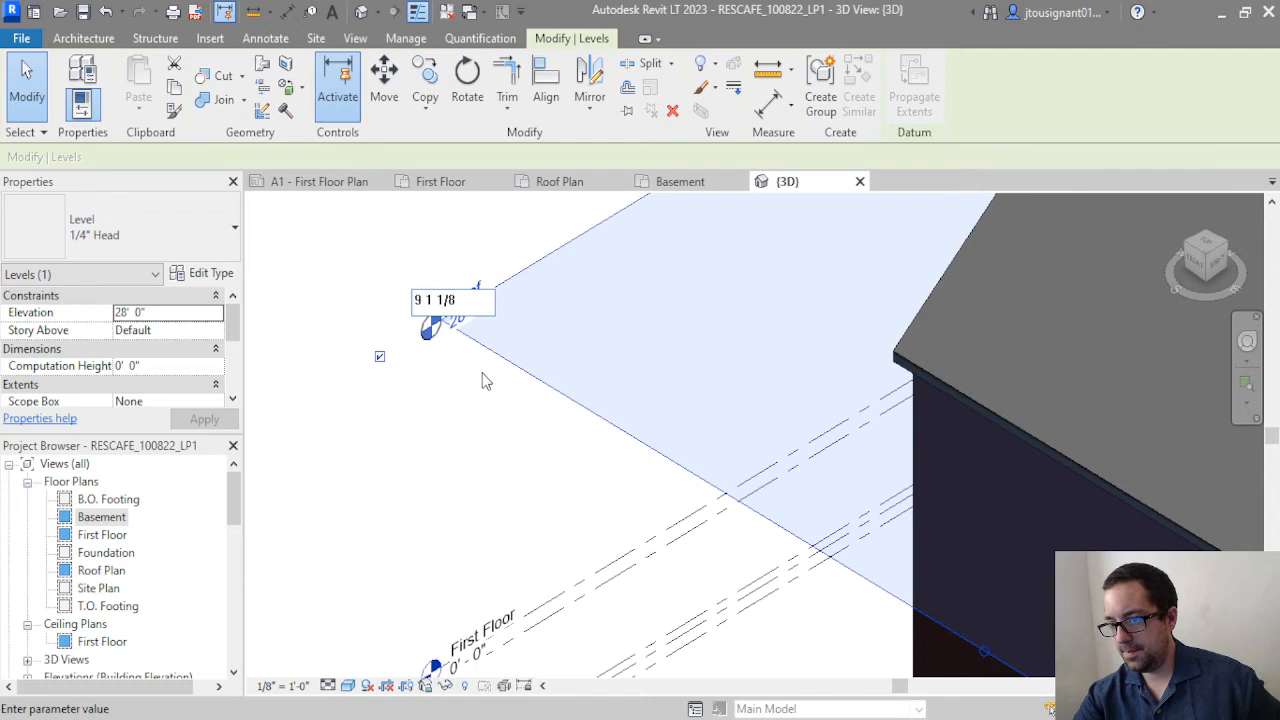
key(Return)
scroll(495, 430, down, 6)
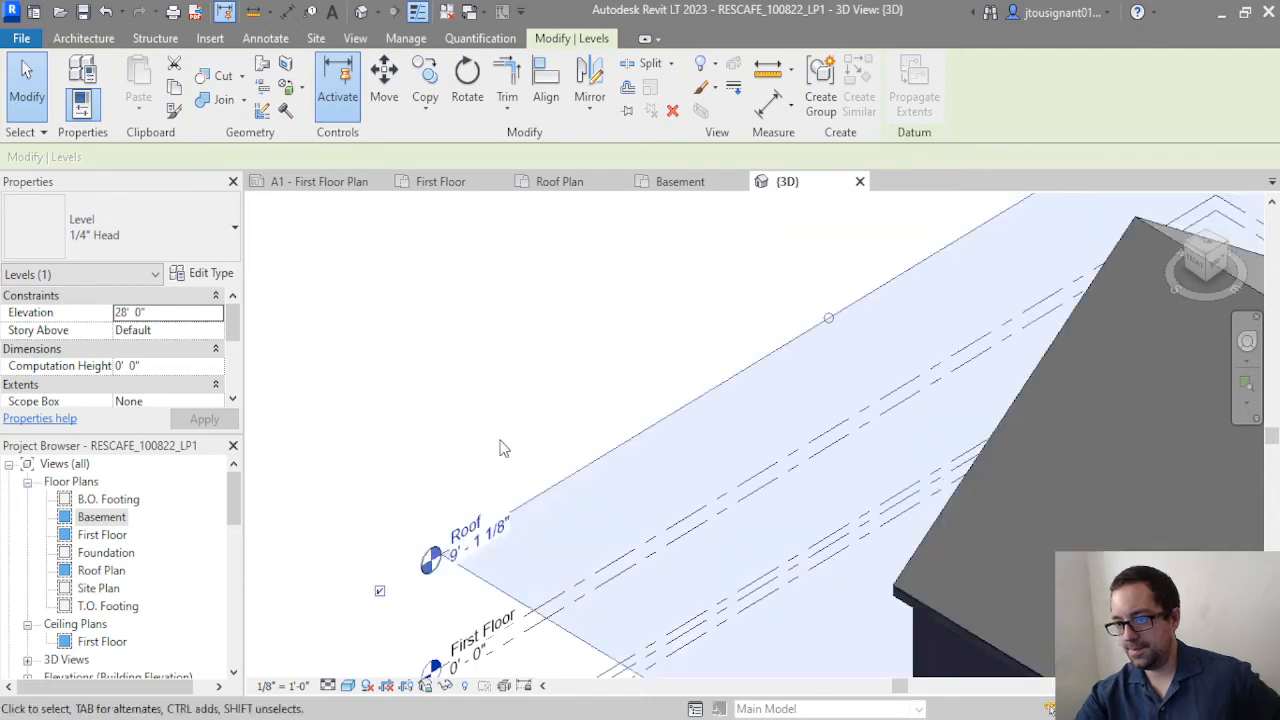
key(Escape)
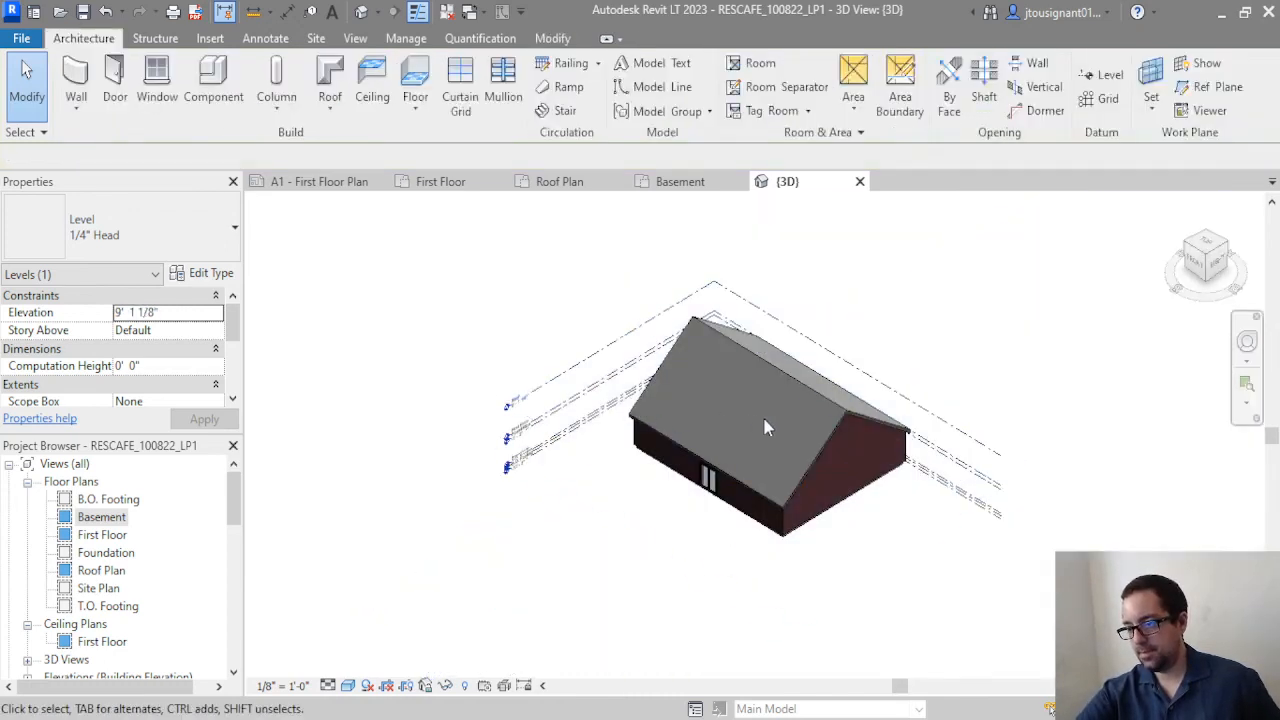
Set the gable roof's slope to 5" / 12"
click(848, 412)
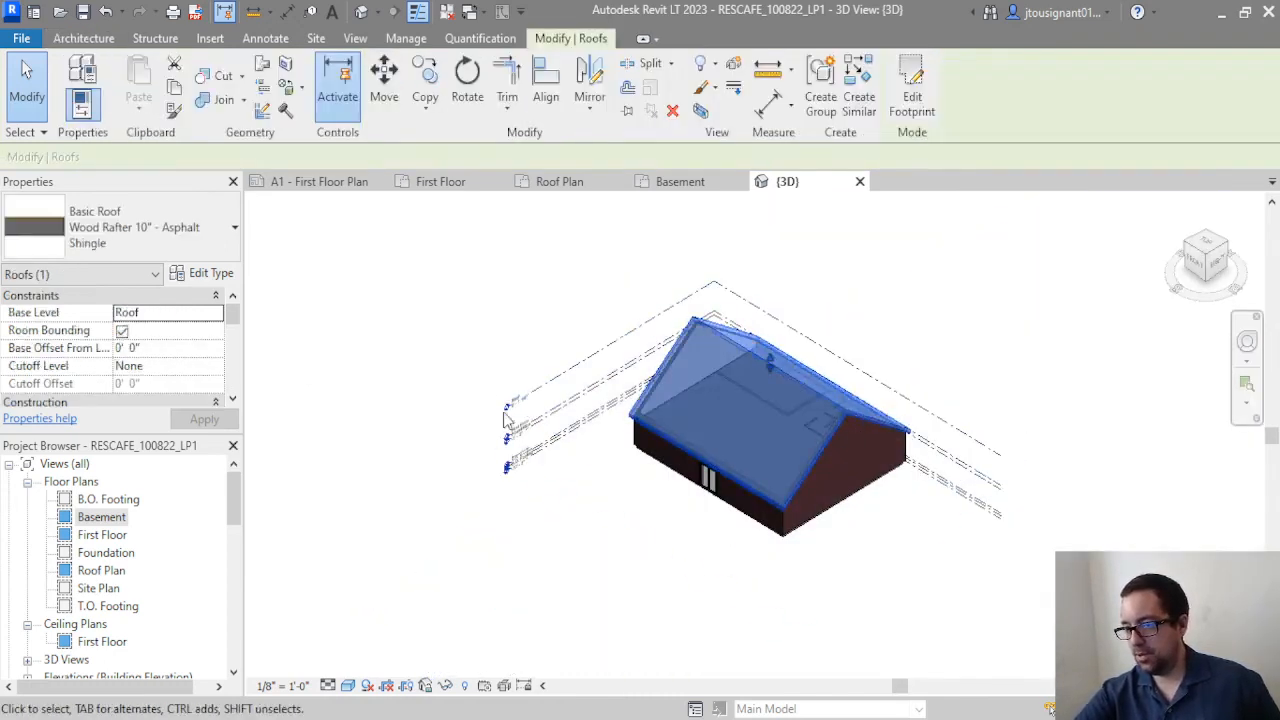
scroll(173, 356, down, 5)
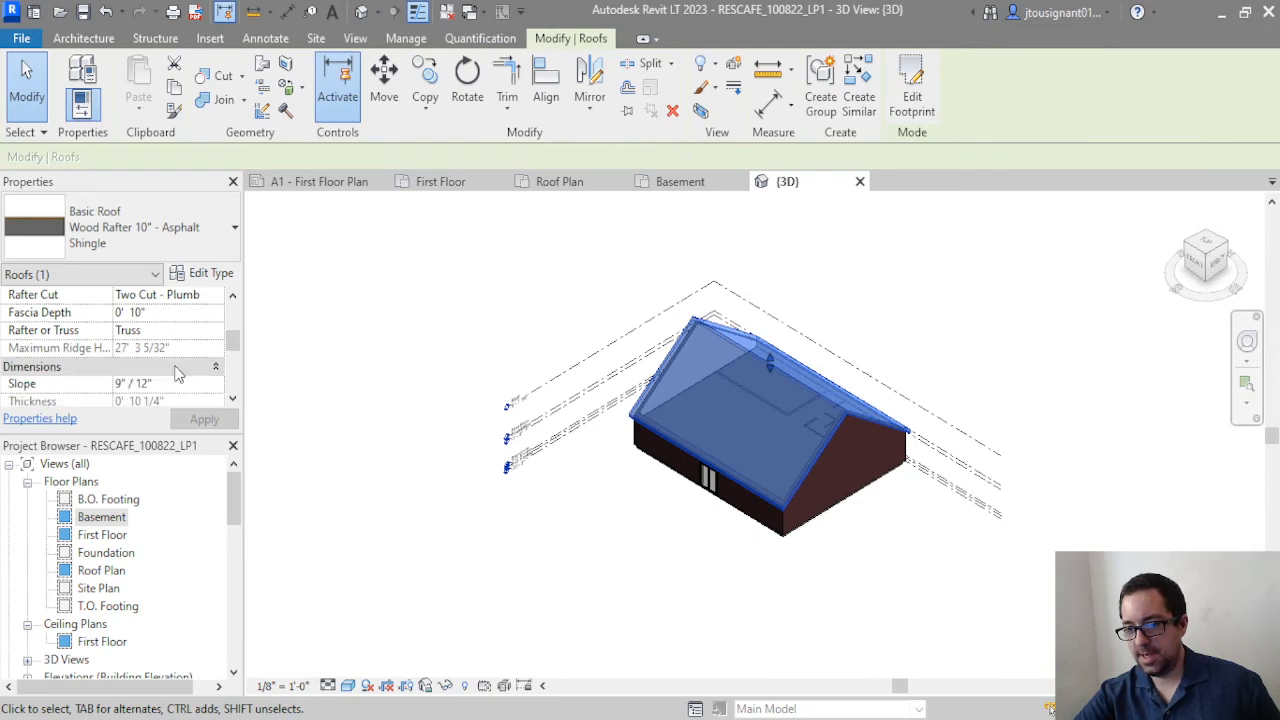
click(181, 383)
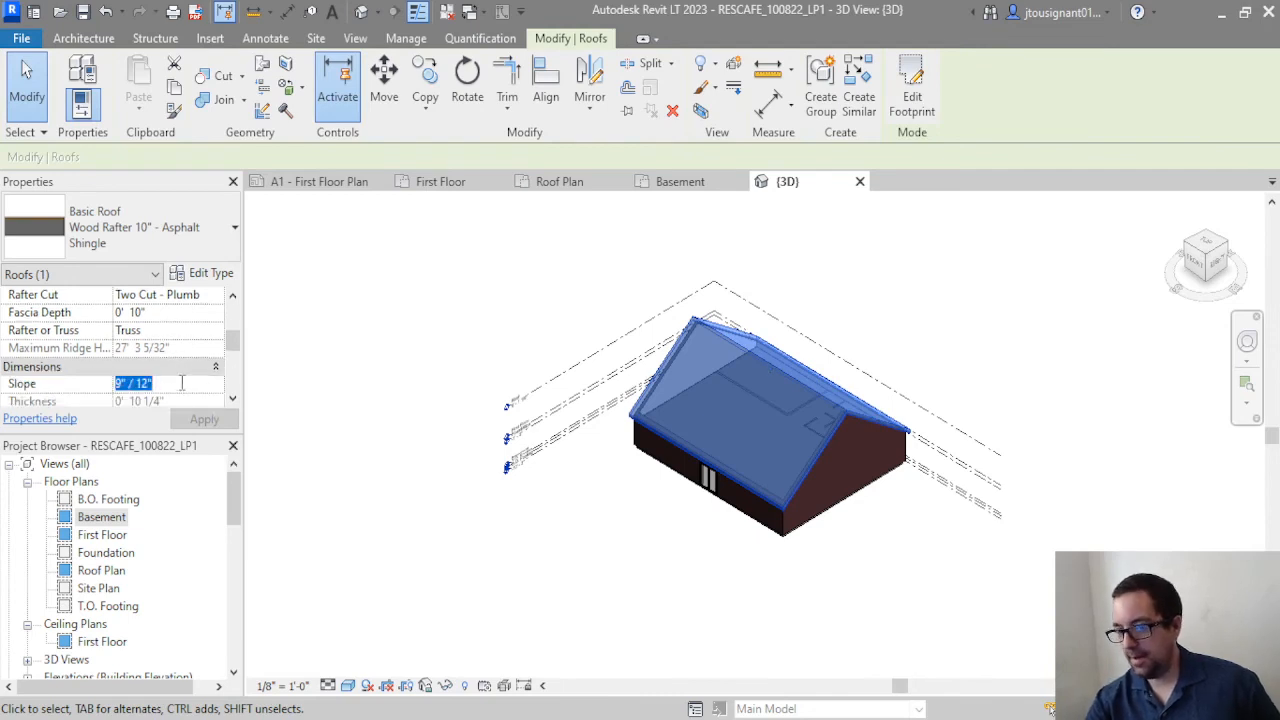
text(5)
click(311, 412)
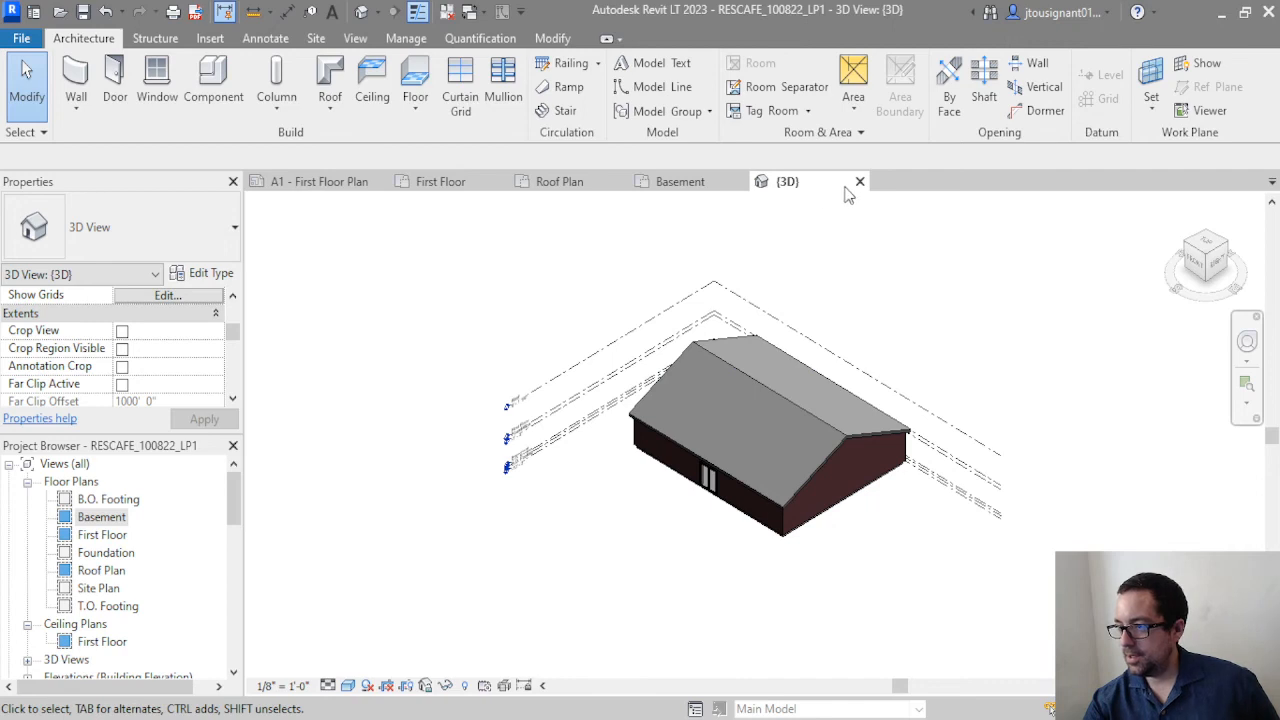
Set the four exterior brick walls' location line to Core Face: Exterior and paste a copy of them aligned to the T.O. Footing level
scroll(611, 479, up, 6)
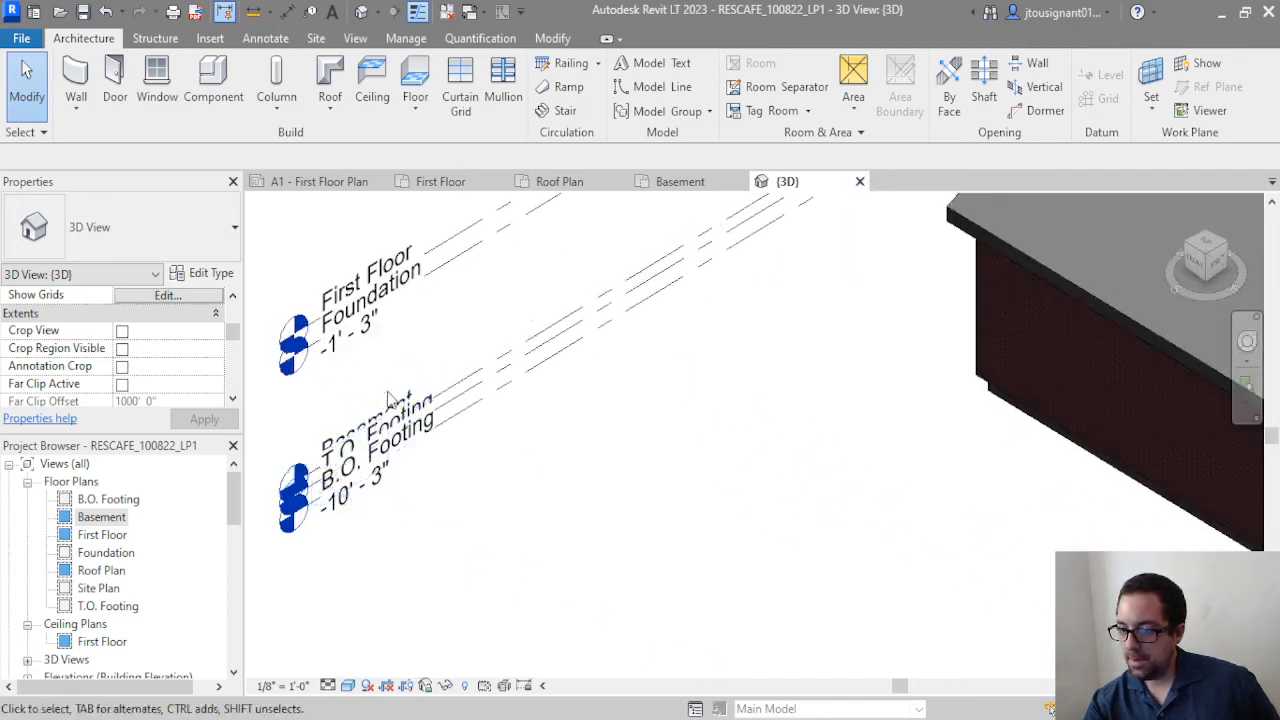
scroll(1022, 390, down, 2)
scroll(1021, 386, down, 2)
middle_drag(1023, 484, 862, 425)
scroll(878, 431, down, 3)
middle_drag(1010, 524, 759, 496)
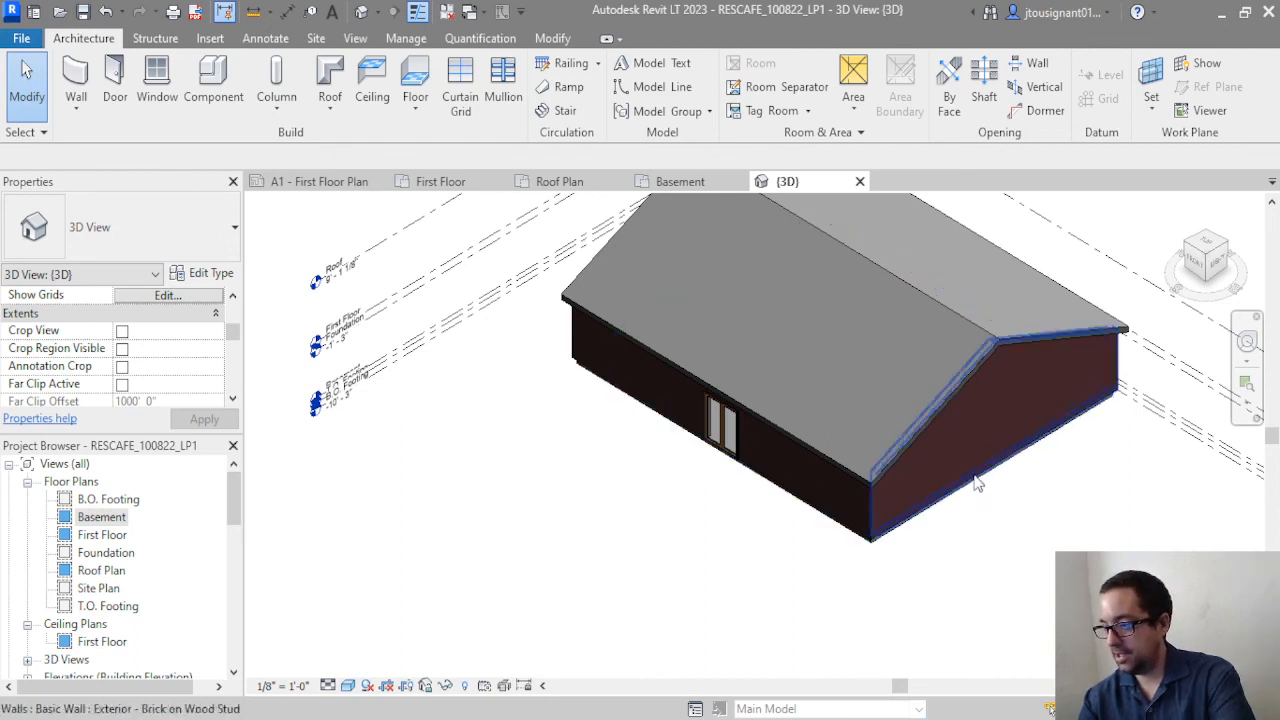
key(Tab)
click(978, 484)
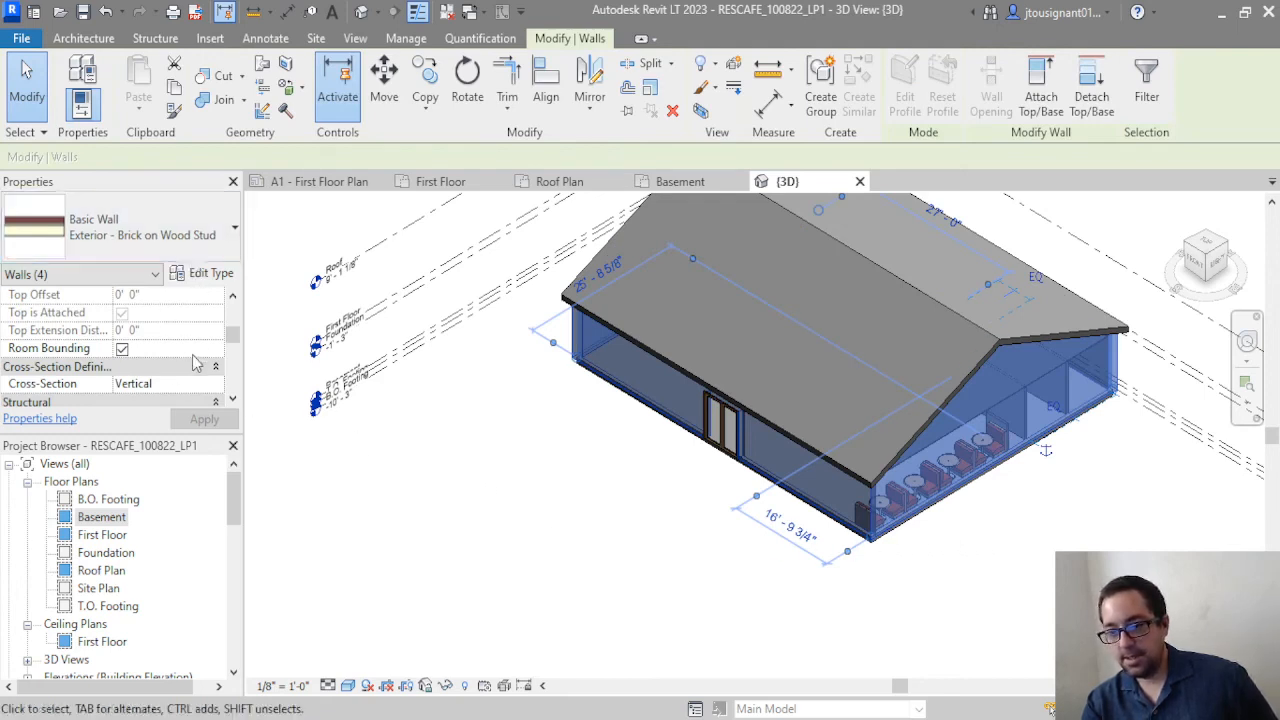
scroll(195, 363, down, 3)
scroll(195, 363, up, 3)
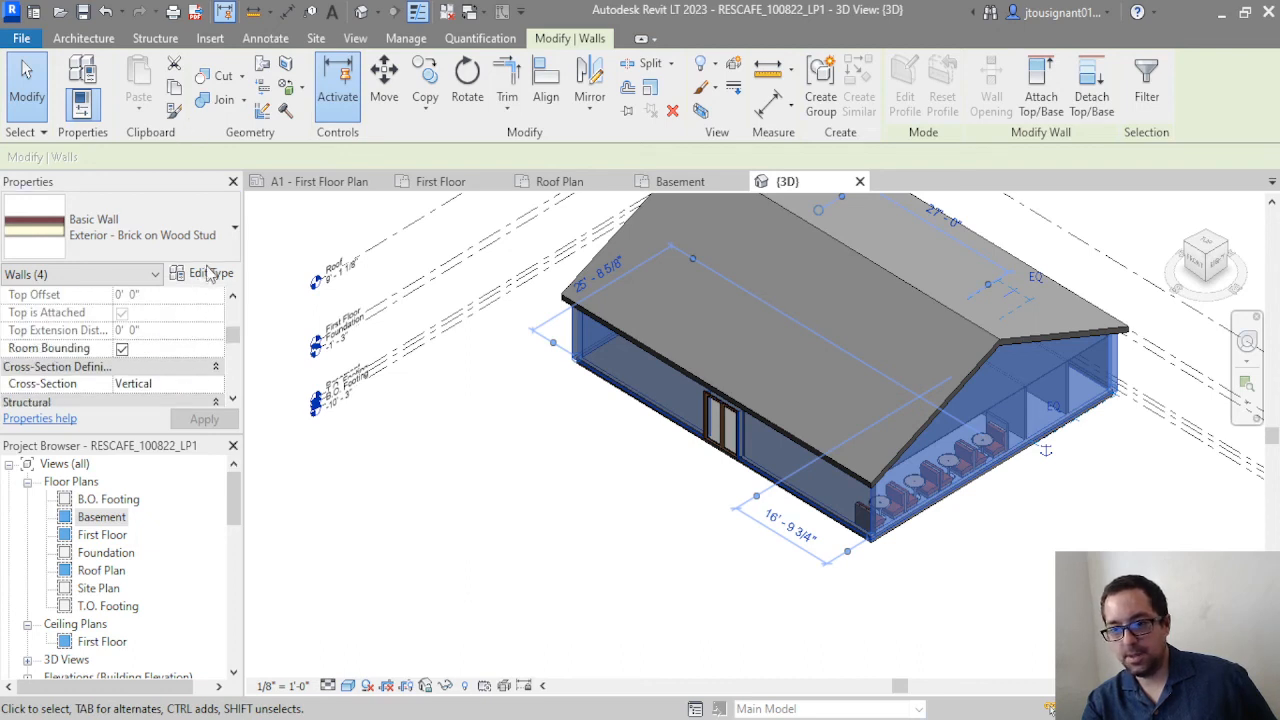
scroll(180, 320, up, 3)
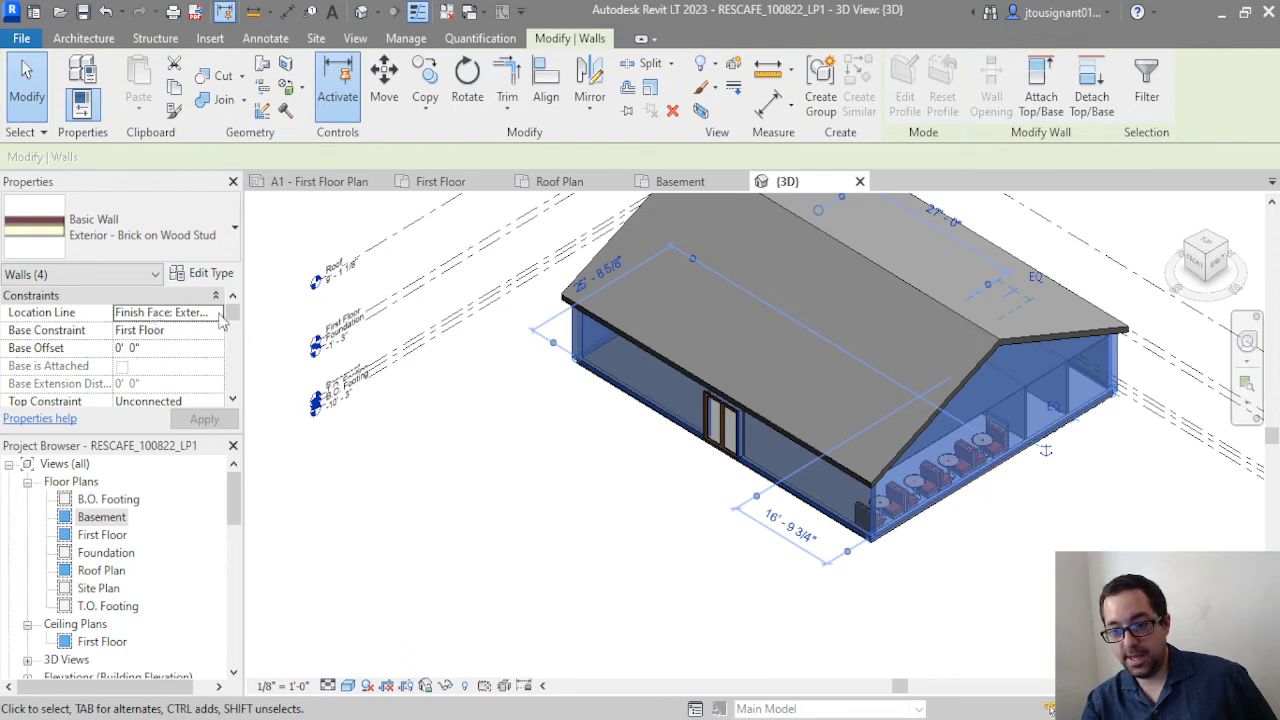
click(185, 313)
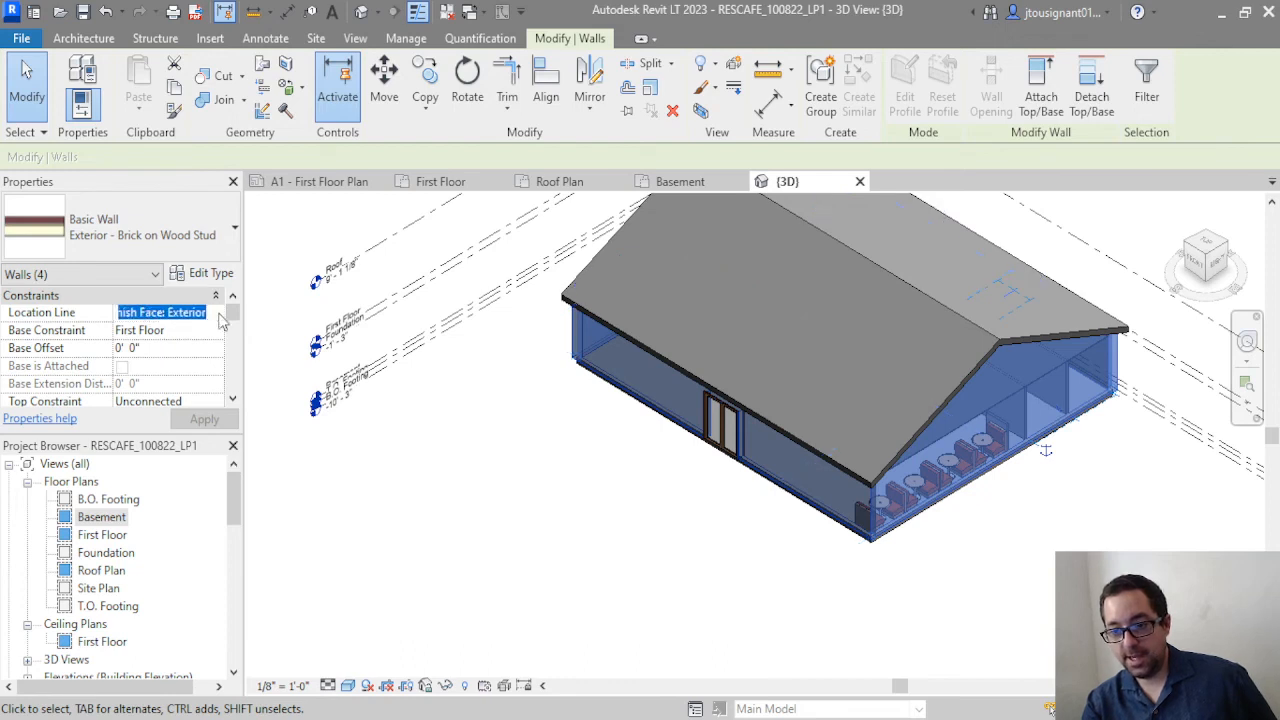
click(166, 387)
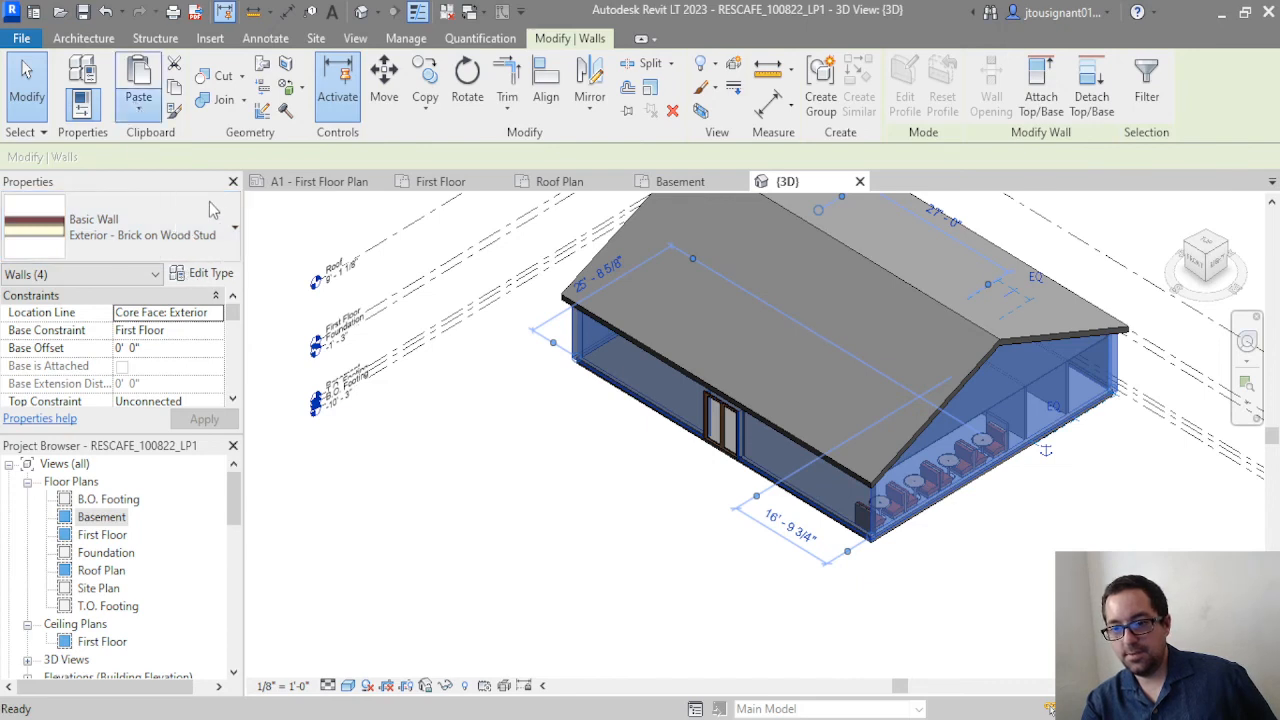
click(441, 272)
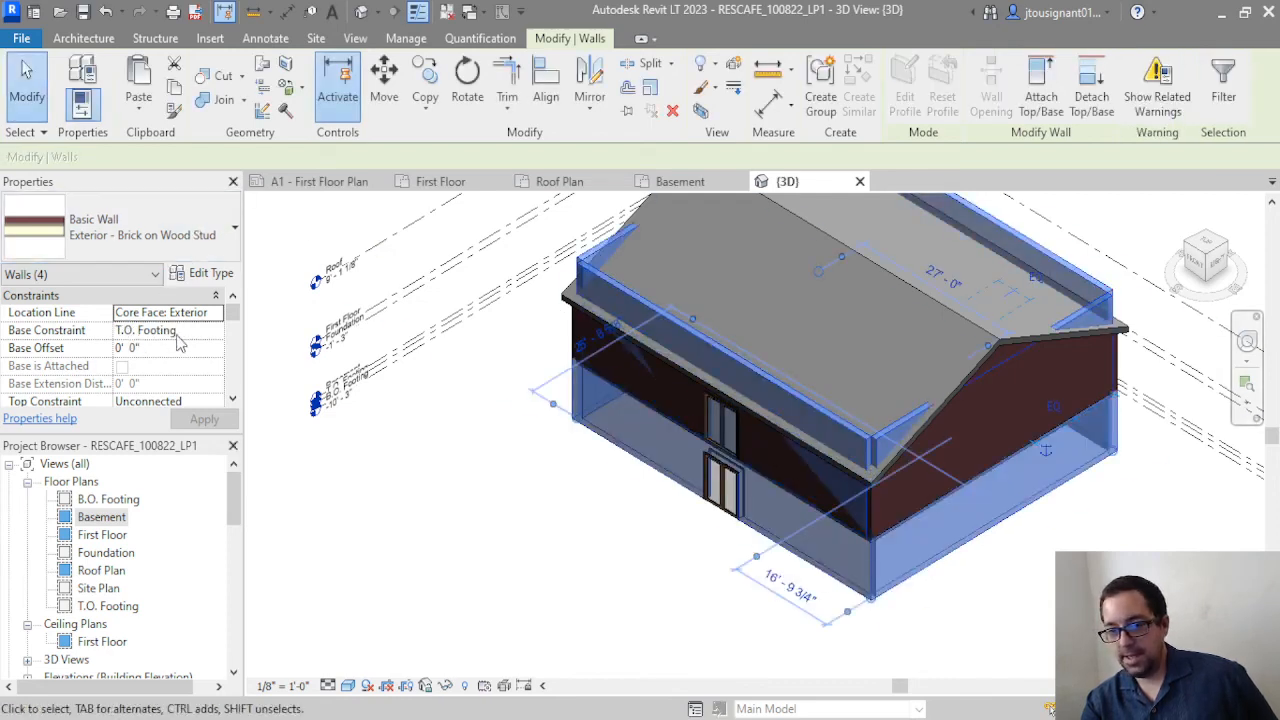
Constrain the pasted walls' top up to level Foundation and change their type to Foundation - 10" Concrete
scroll(155, 365, down, 1)
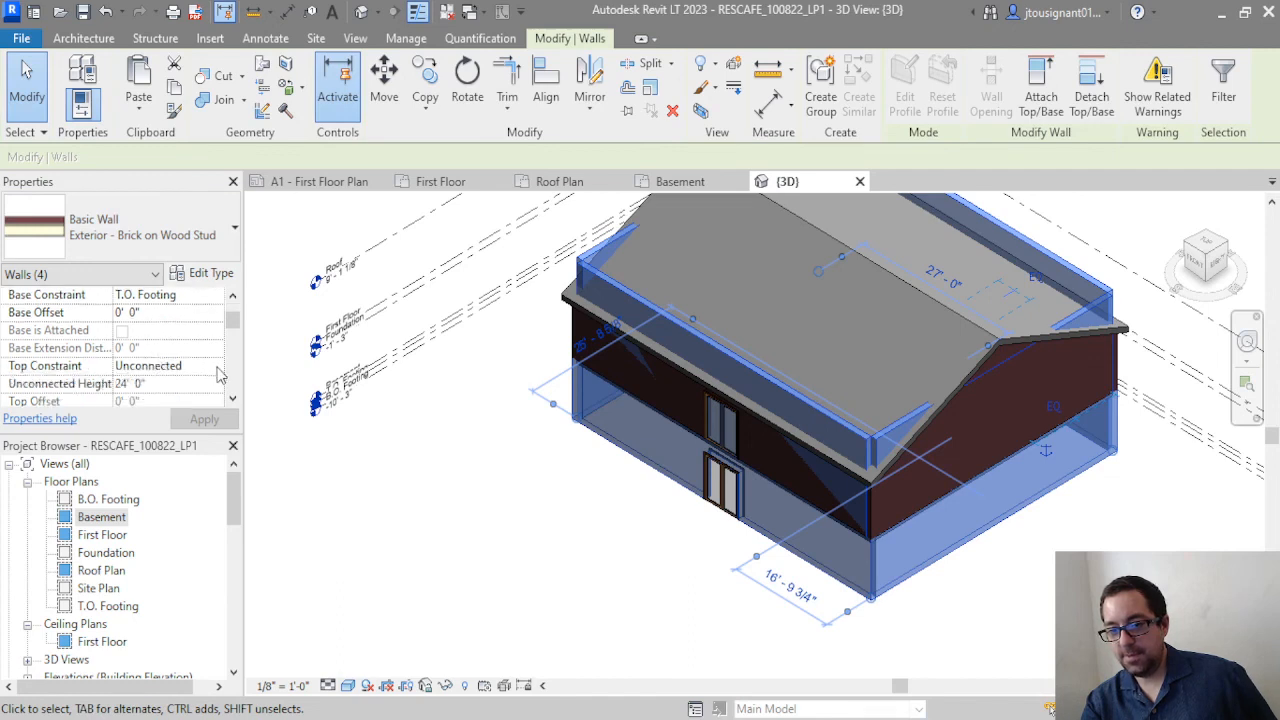
click(212, 366)
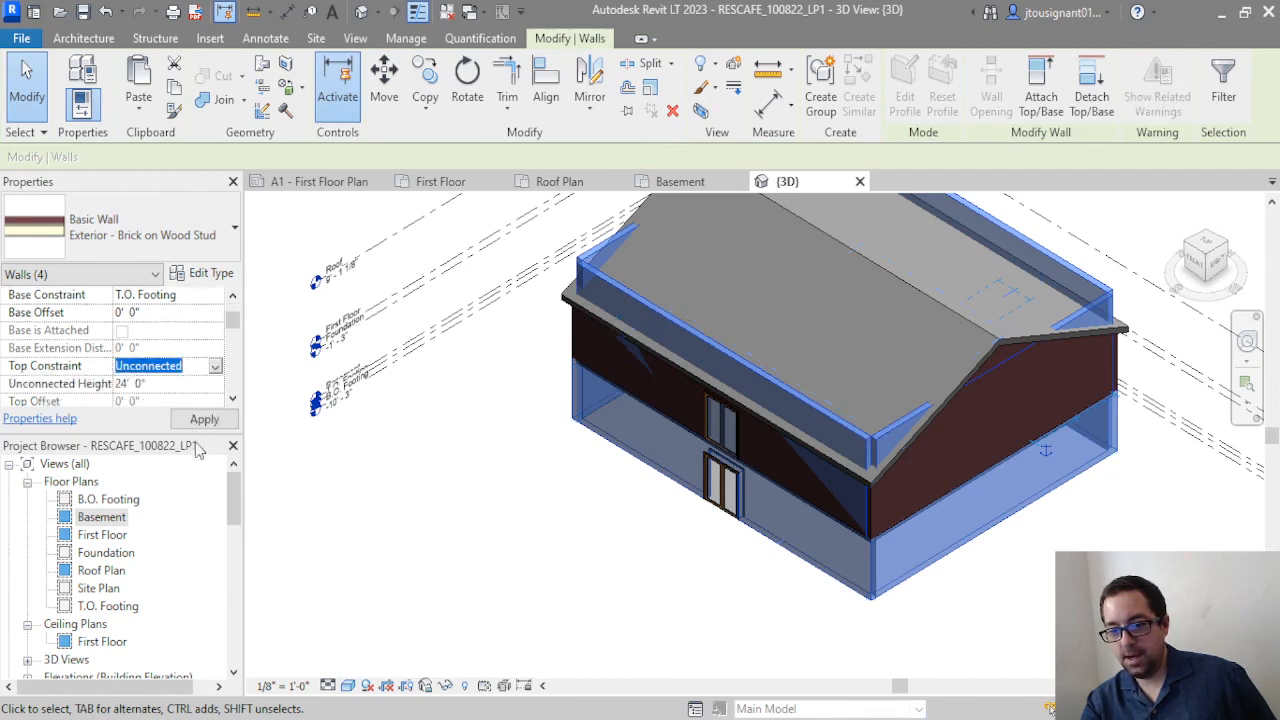
click(196, 449)
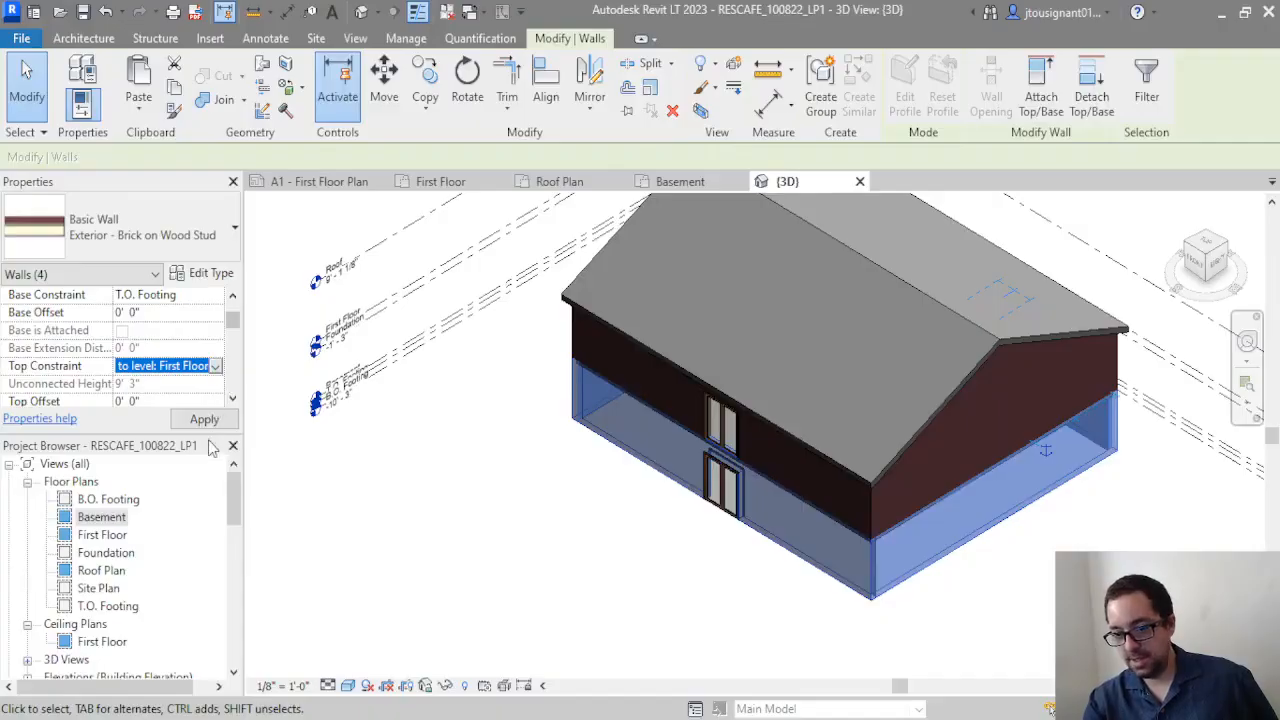
click(209, 441)
click(222, 422)
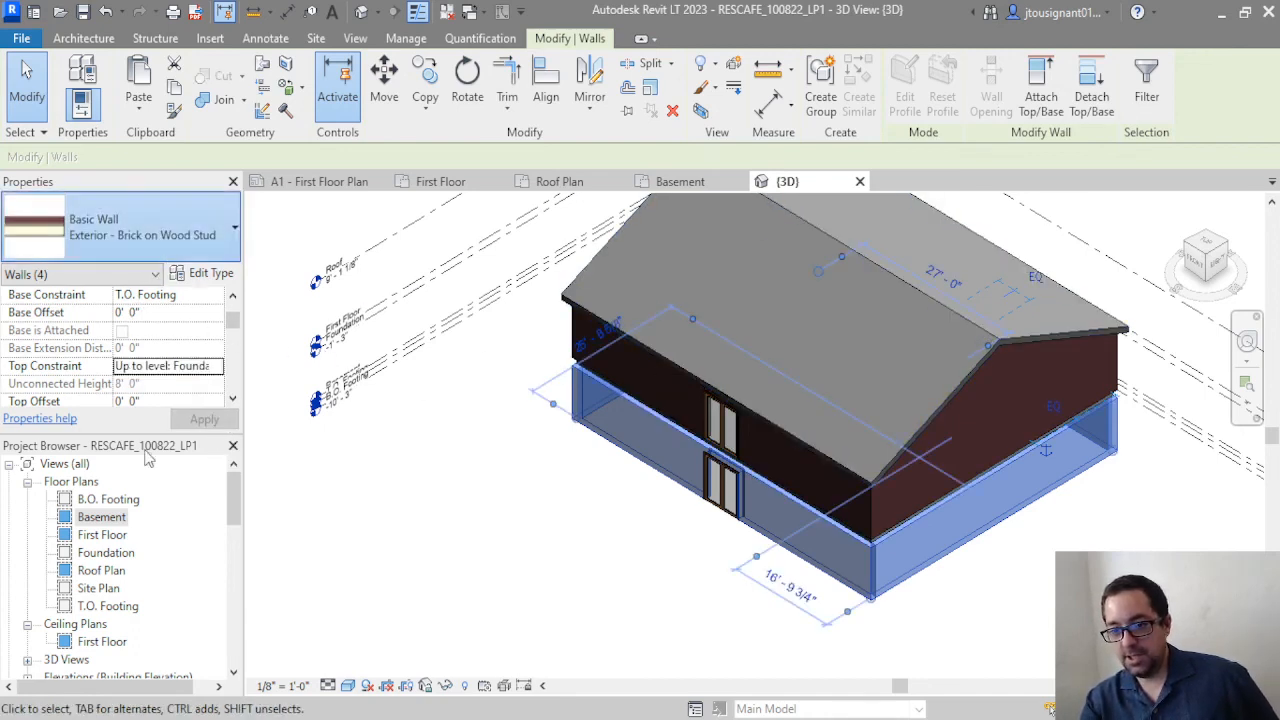
click(519, 458)
Delete the copied front and rear doors from the foundation walls
click(725, 483)
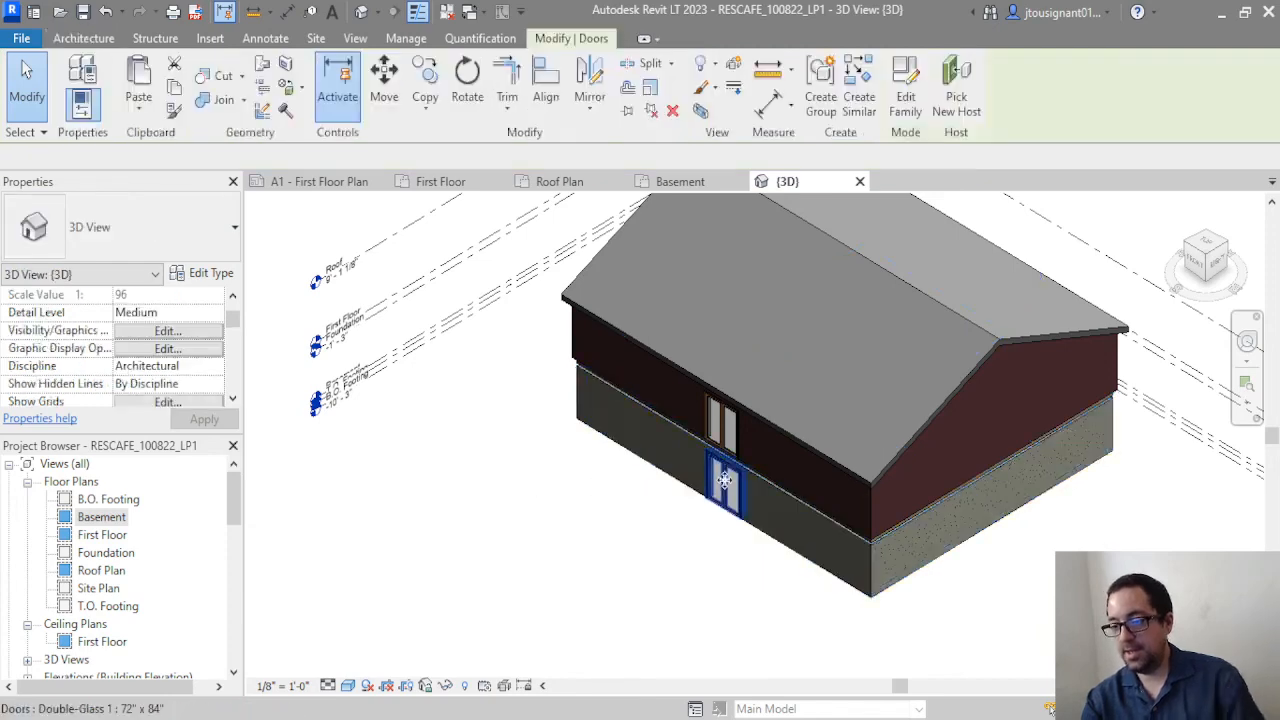
shift+middle_drag(1074, 517, 800, 484)
ctrl+click(811, 645)
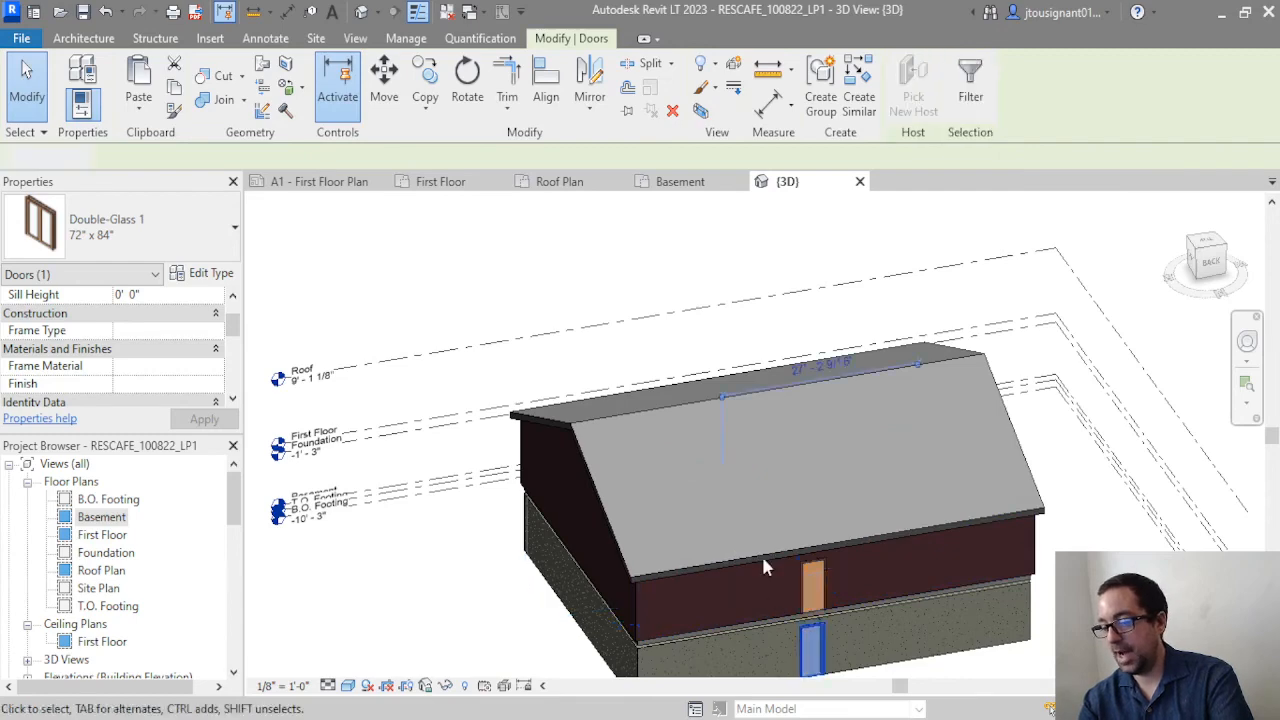
click(672, 113)
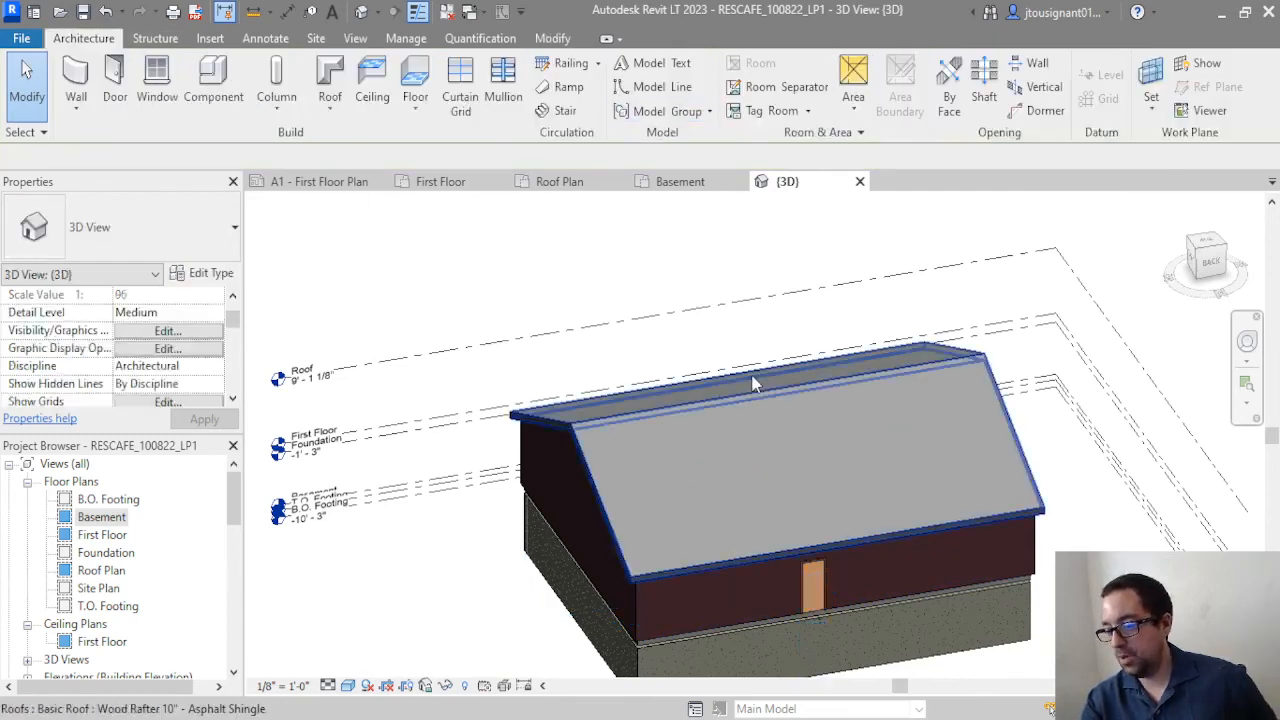
Set the Basement floor plan's underlay base level to First Floor
shift+middle_drag(920, 378, 670, 140)
click(680, 181)
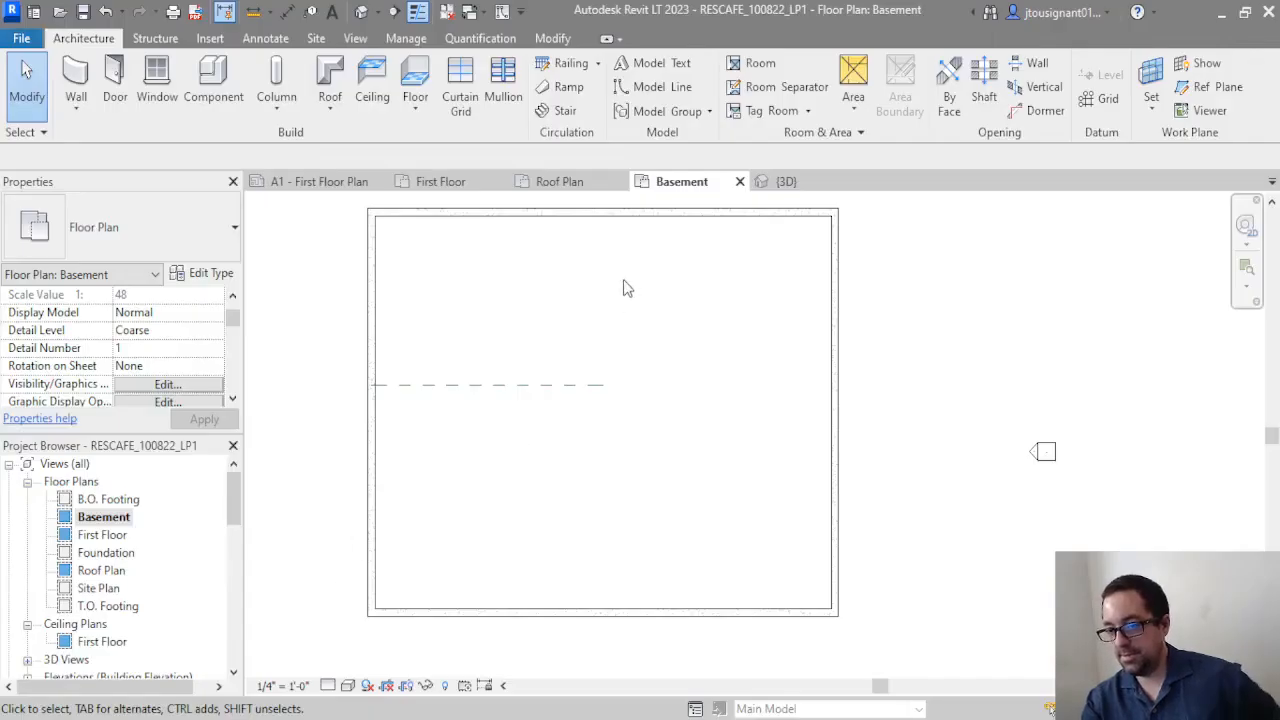
scroll(171, 346, up, 1)
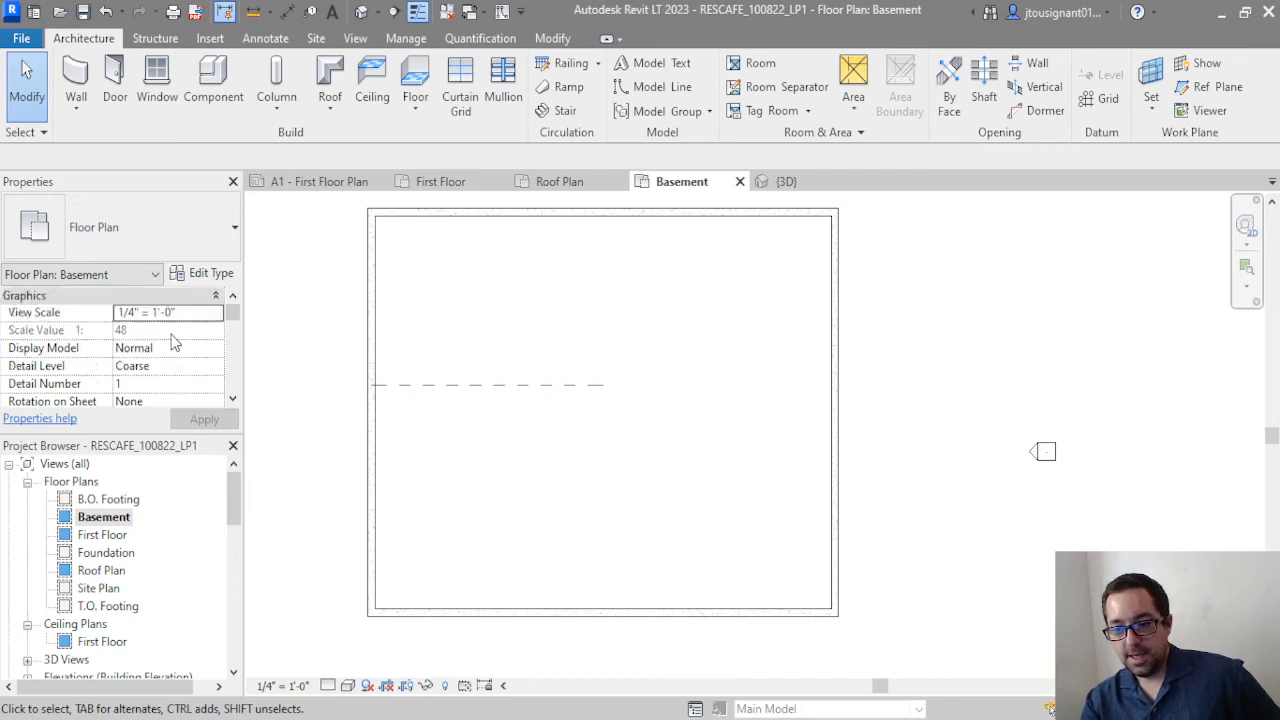
scroll(171, 344, down, 6)
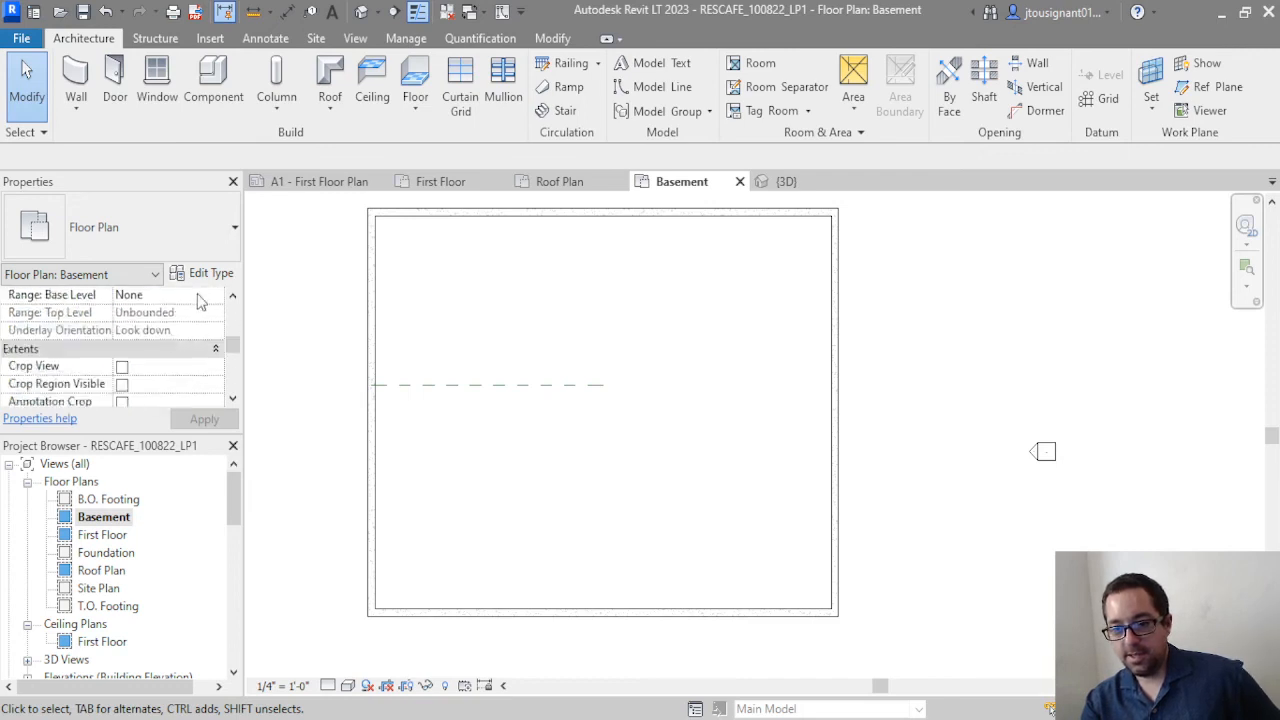
scroll(171, 334, up, 2)
click(215, 333)
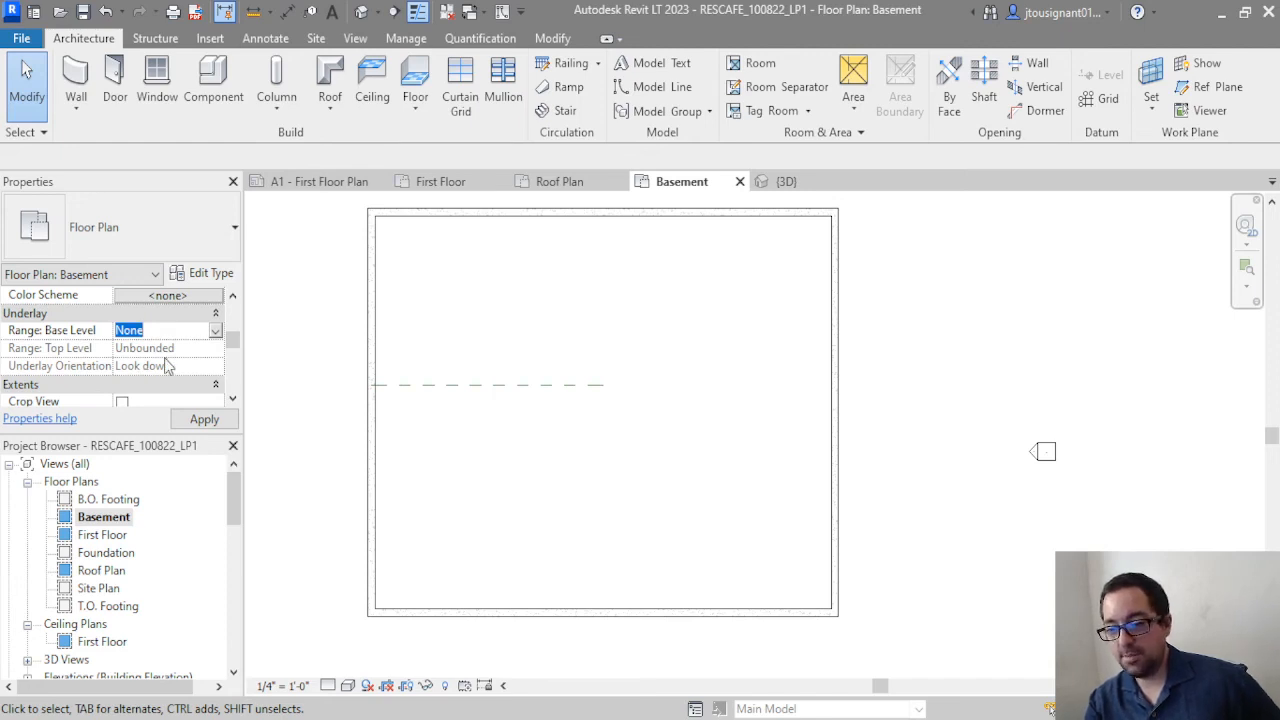
click(148, 426)
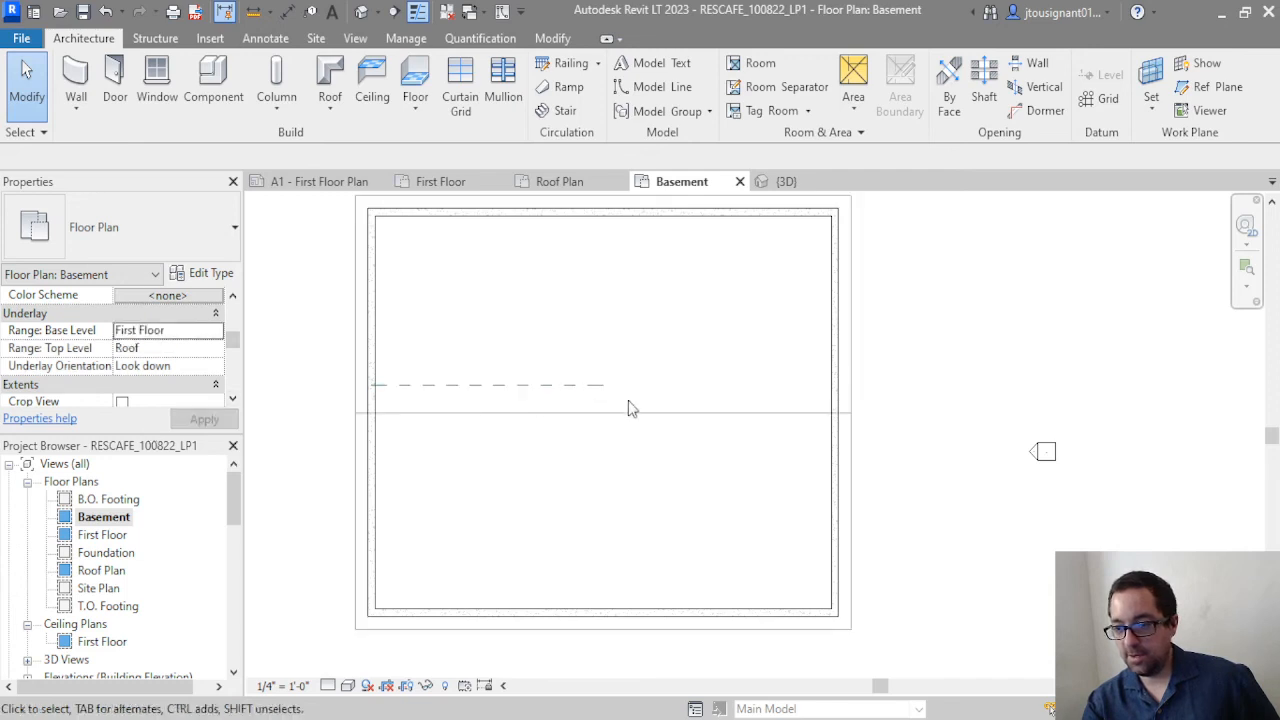
Set the Basement plan's underlay top level to Unbounded
click(213, 333)
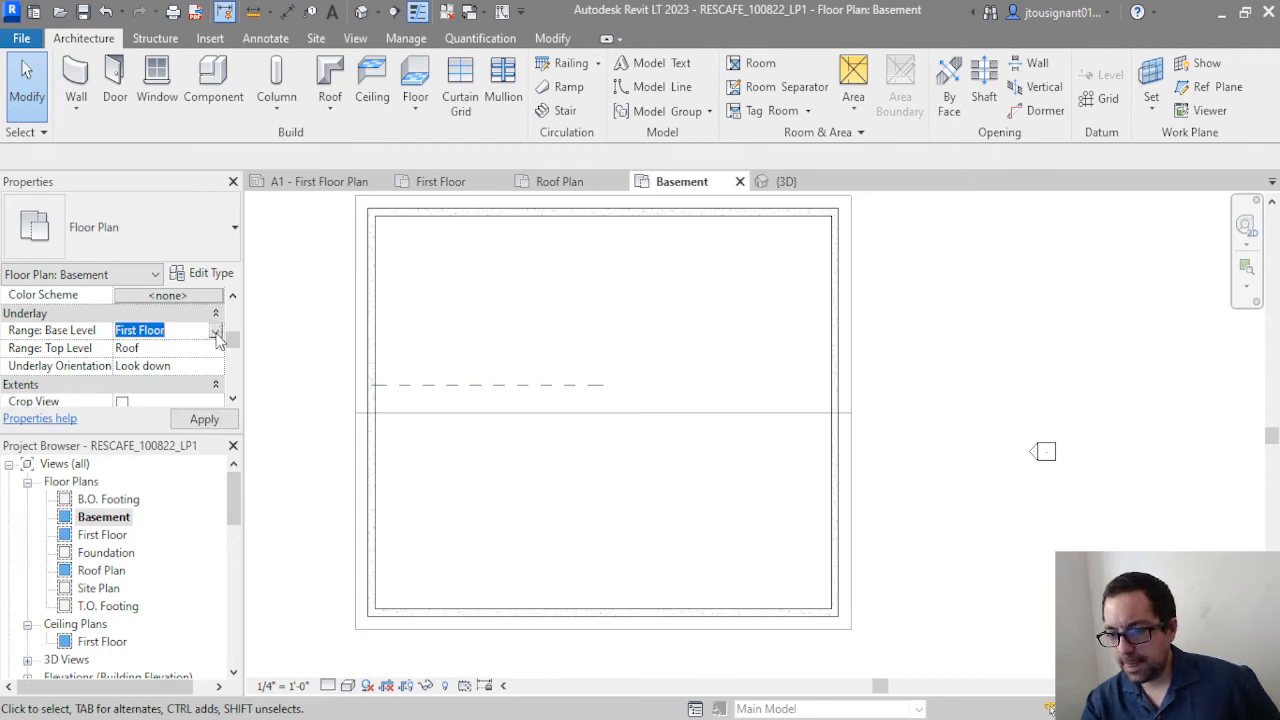
click(205, 350)
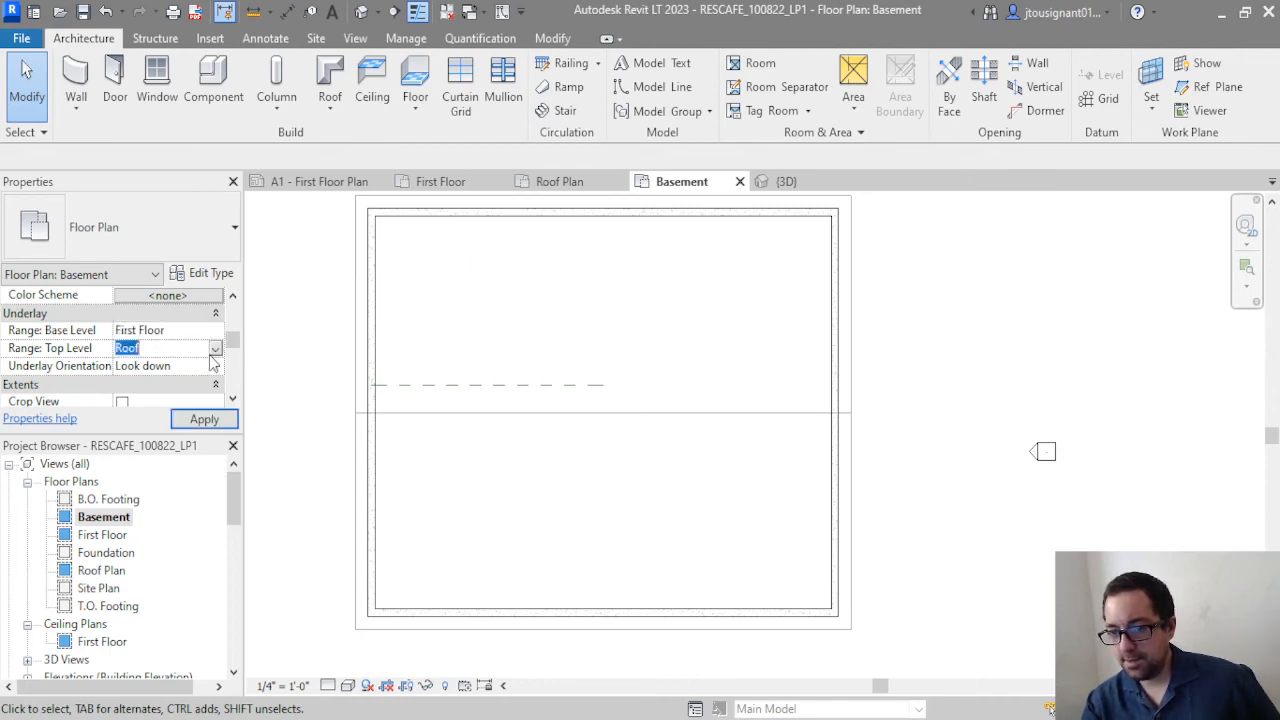
click(191, 375)
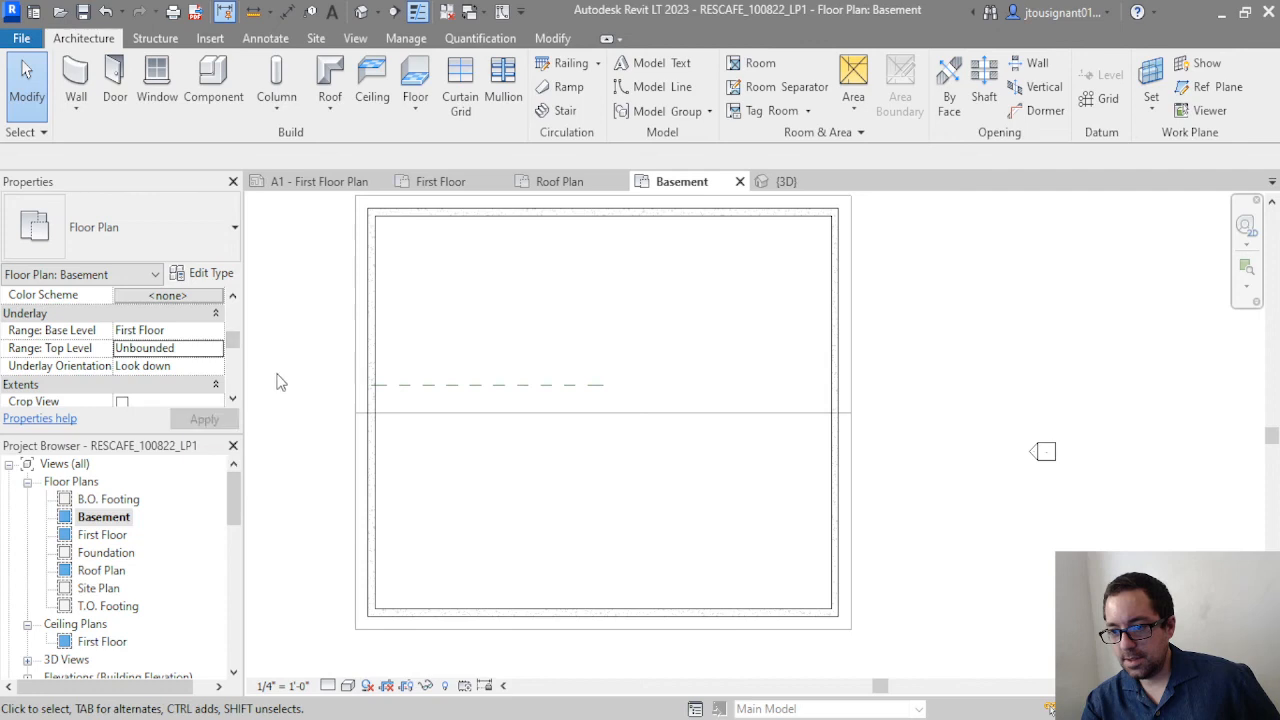
Hide the roof in the Basement floor plan and compare the view with the First Floor plan
click(363, 378)
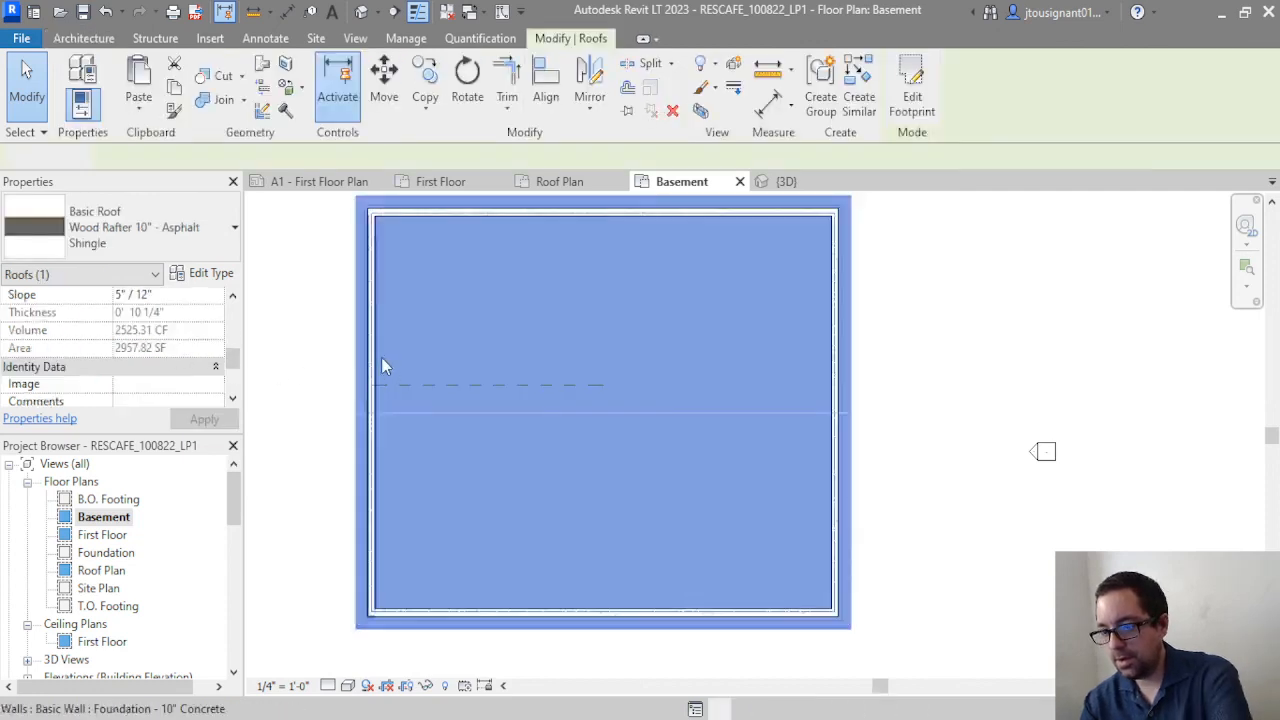
key(Escape)
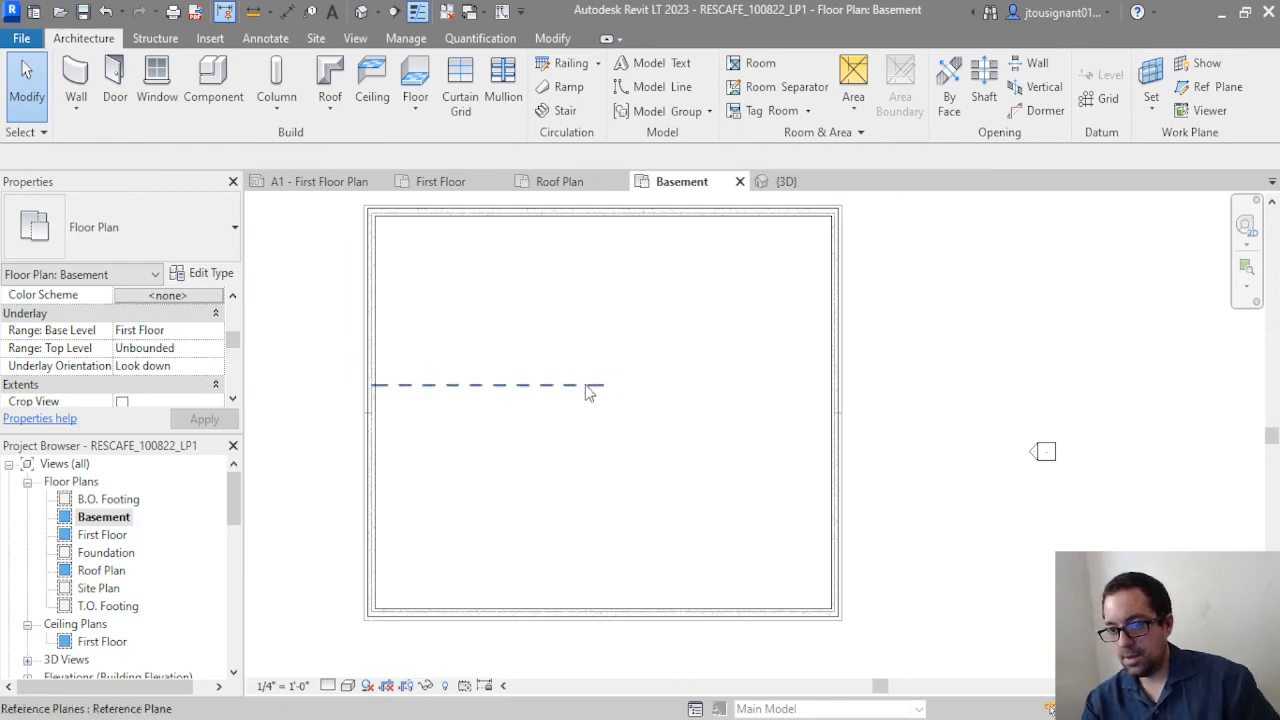
click(455, 183)
click(684, 183)
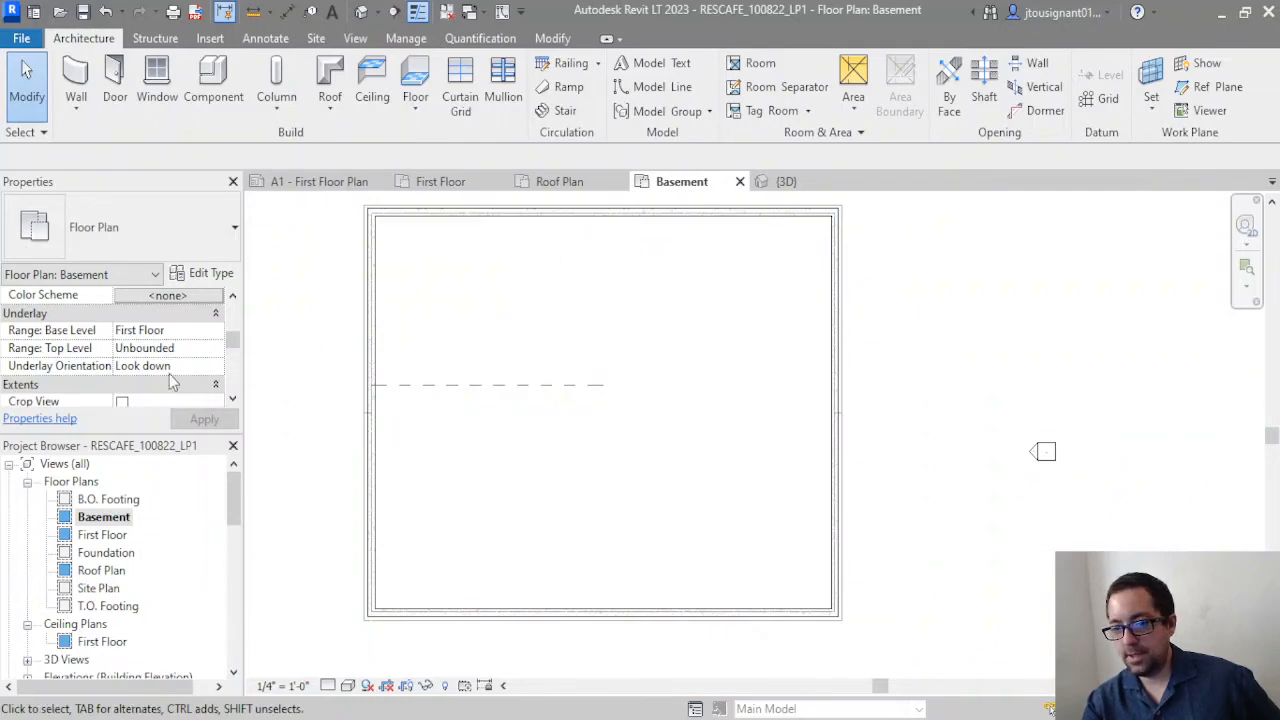
Set the Basement plan's underlay top level to Roof, keeping the base level at First Floor and the orientation at Look down
click(218, 333)
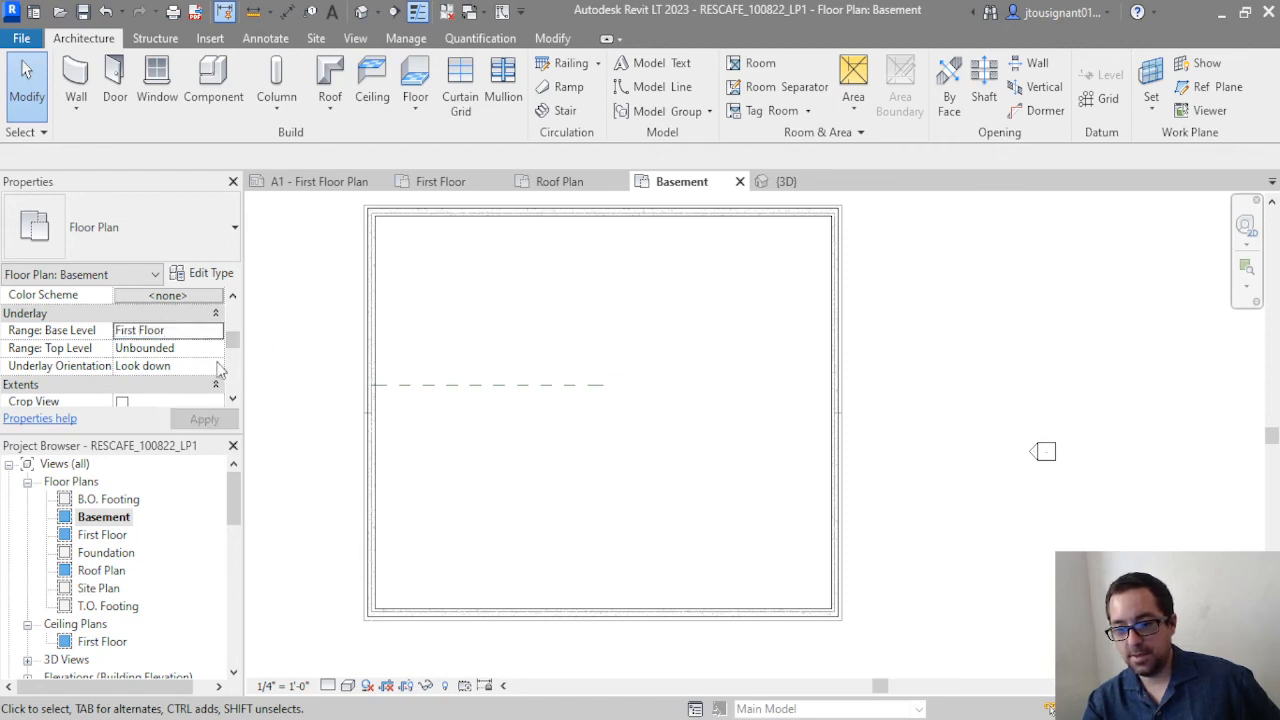
click(215, 350)
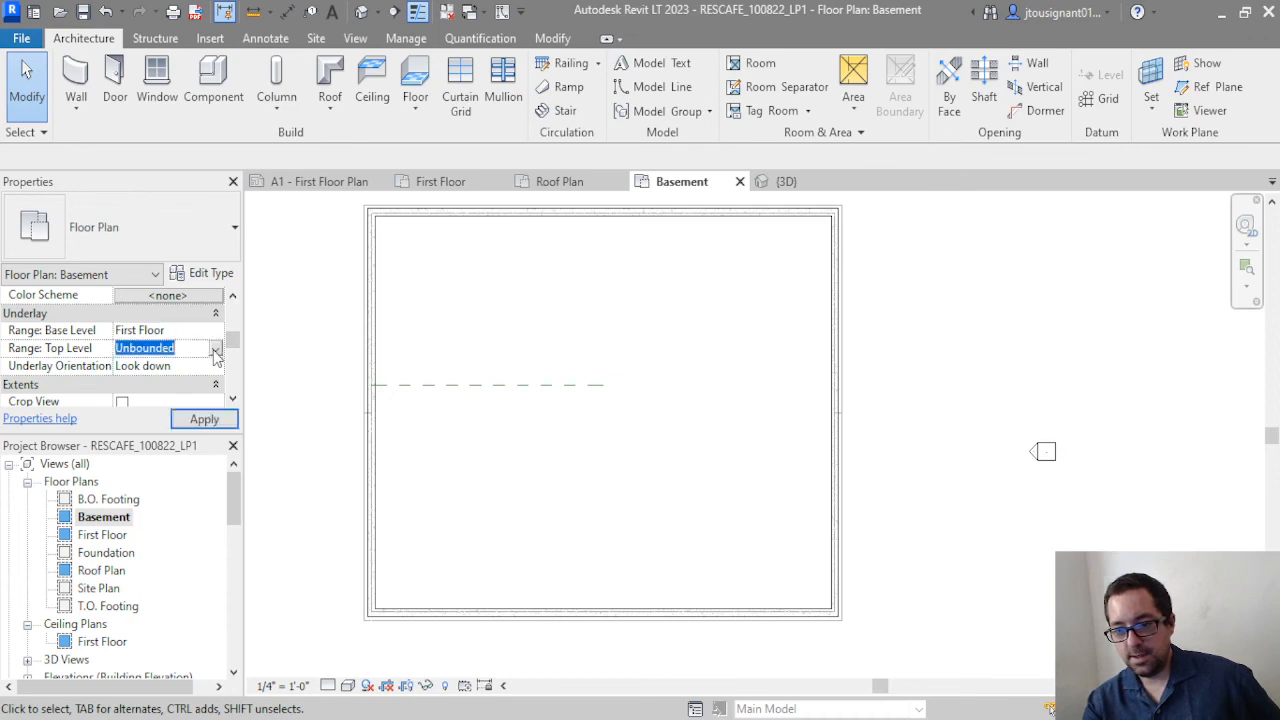
click(178, 383)
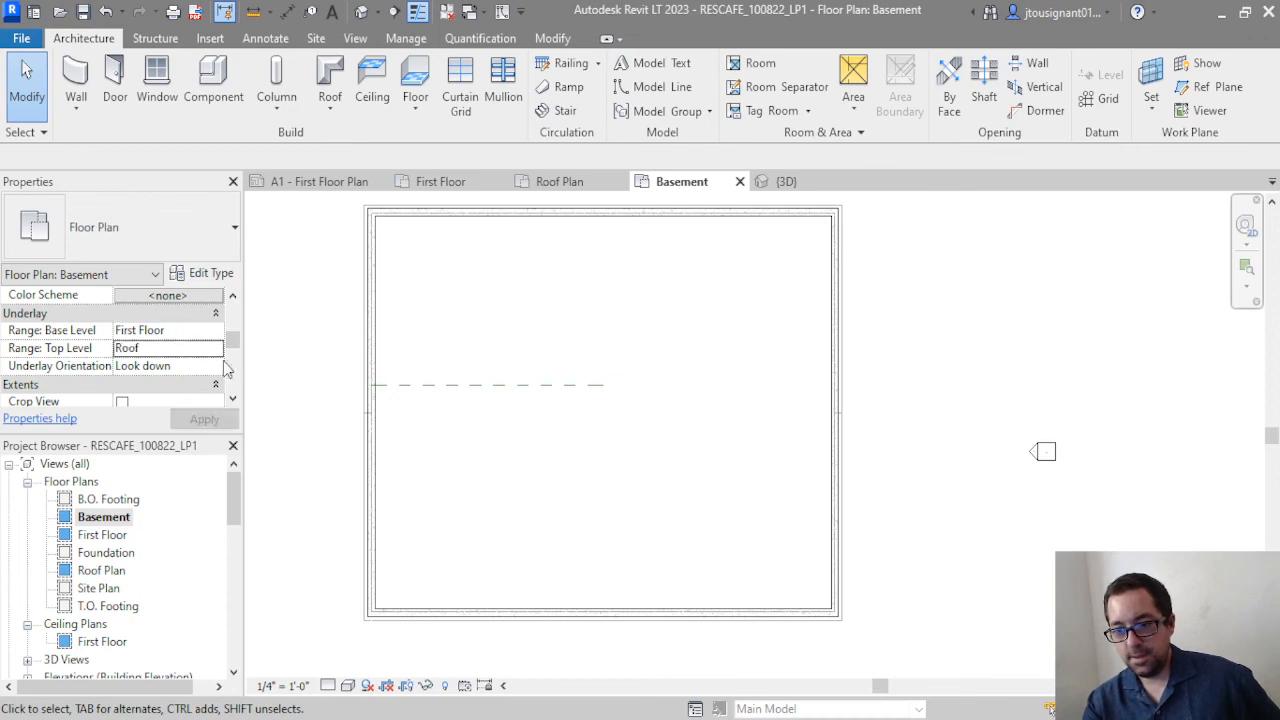
click(208, 368)
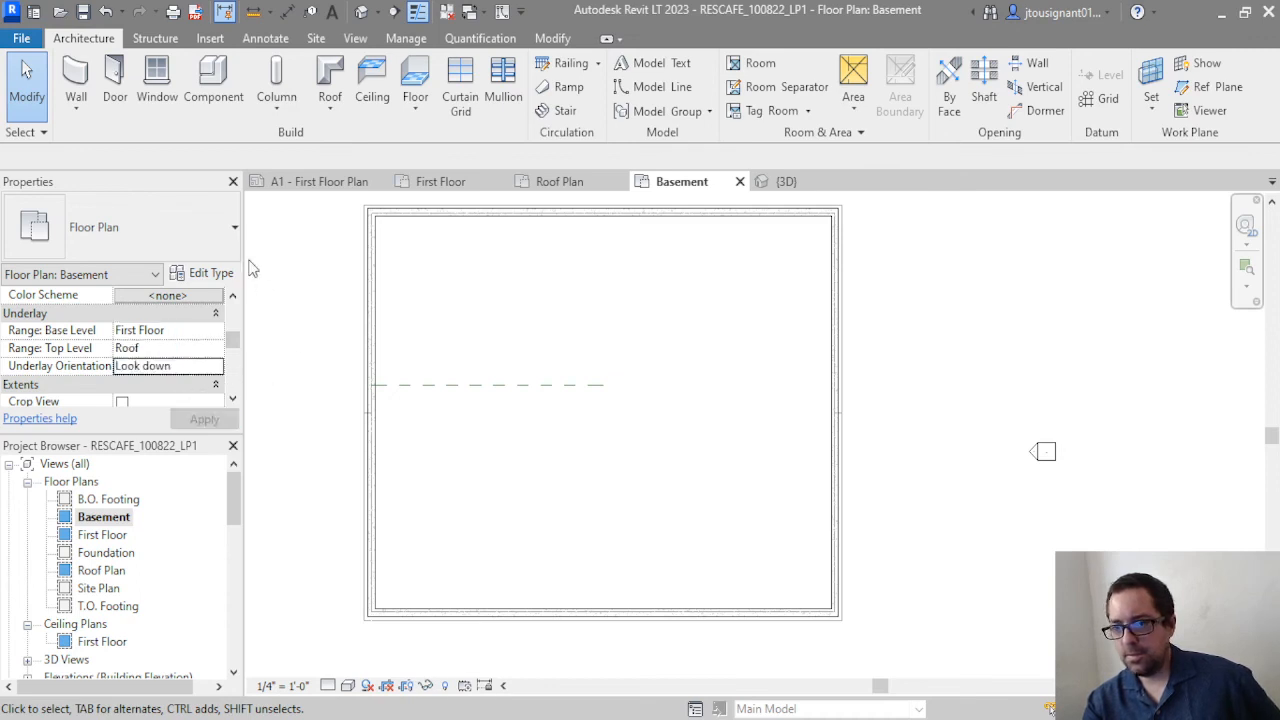
Open the First Floor plan briefly, and examine the level lines beside the building in the North elevation
double_click(106, 537)
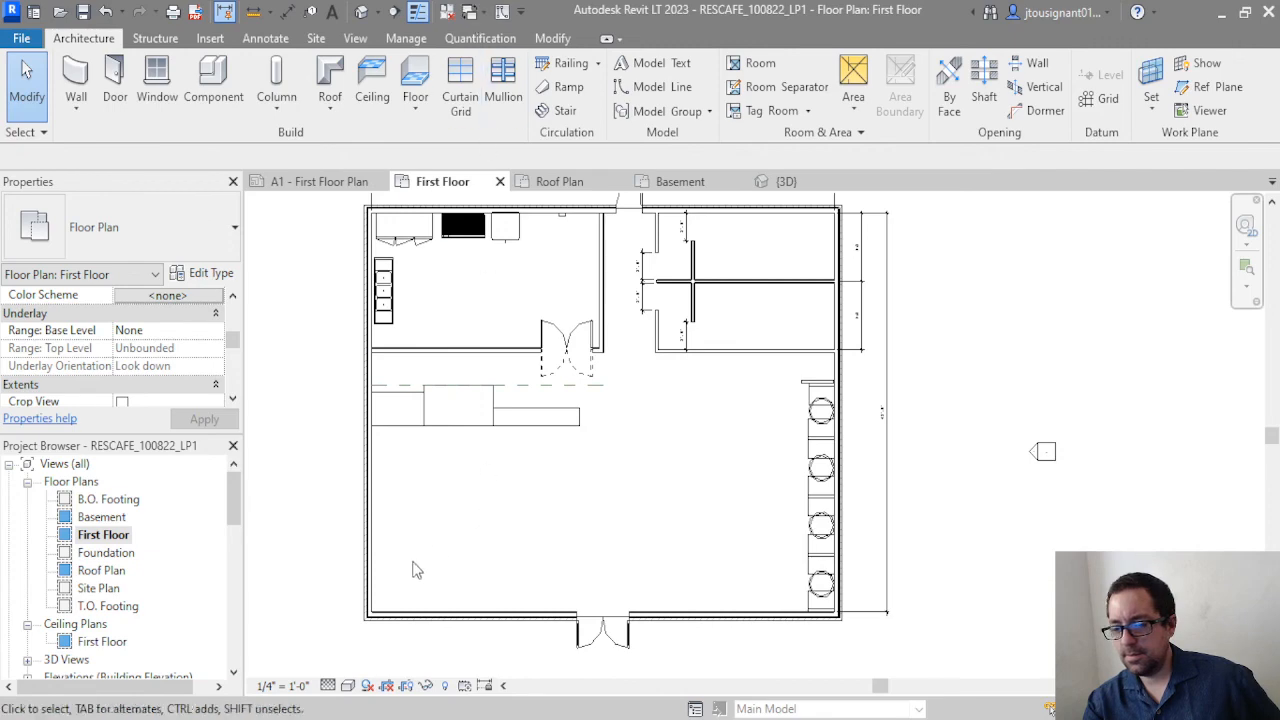
scroll(130, 596, down, 2)
double_click(108, 590)
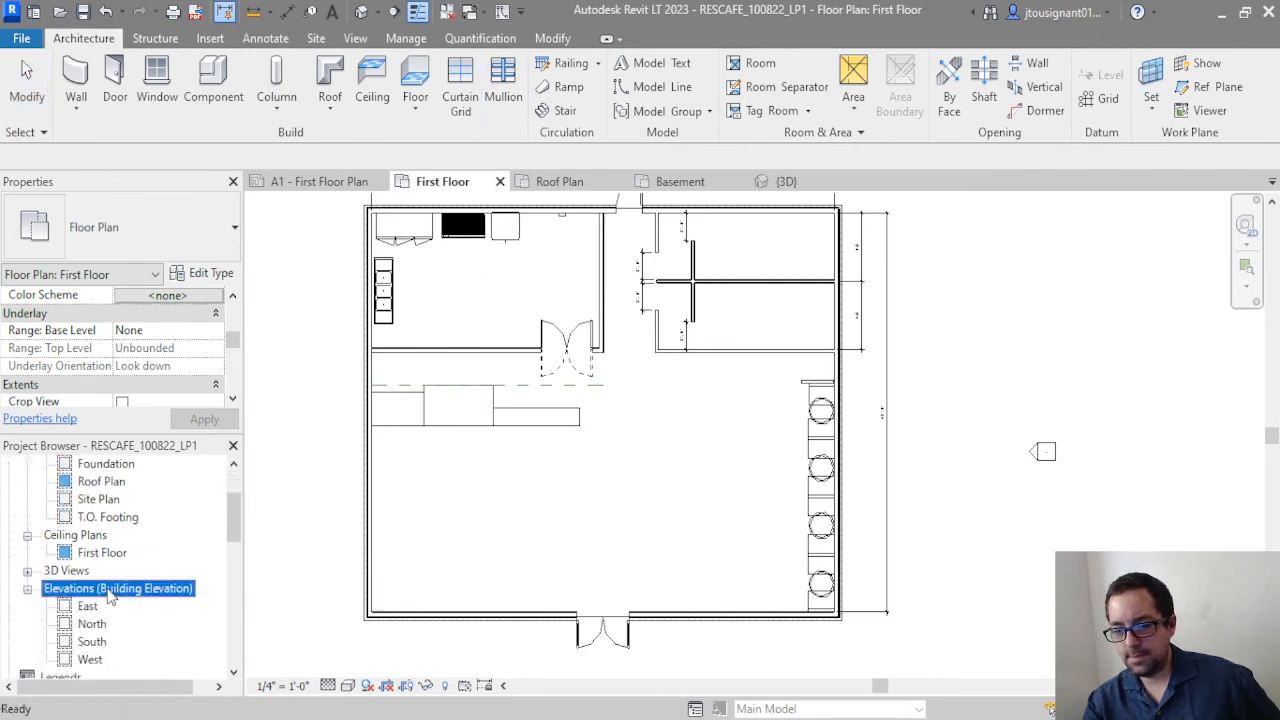
double_click(93, 623)
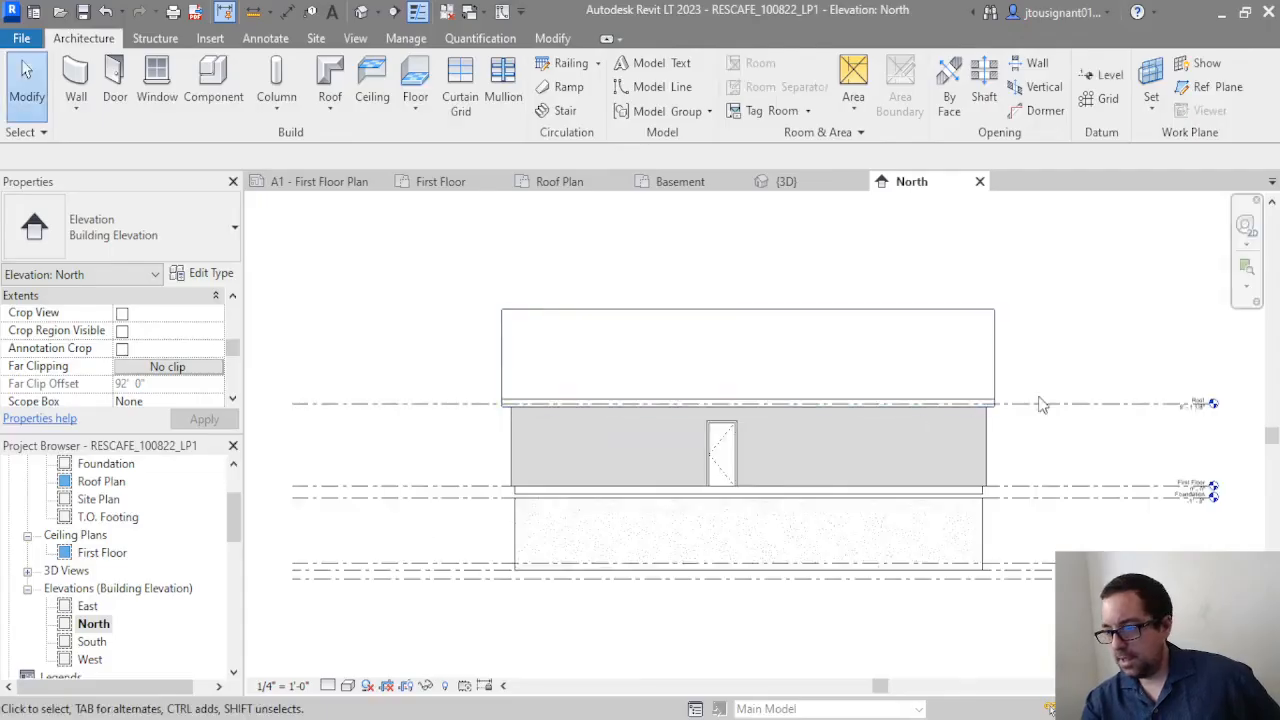
middle_drag(1114, 380, 872, 358)
scroll(950, 465, up, 4)
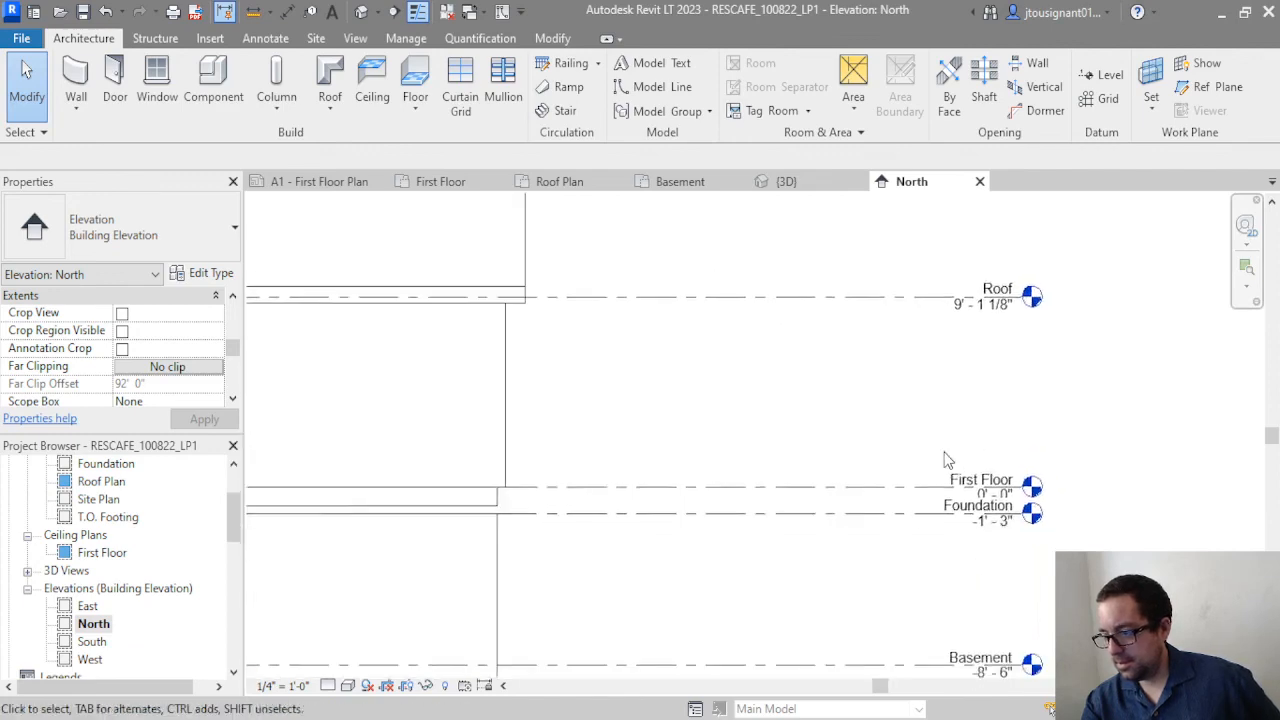
scroll(945, 455, down, 2)
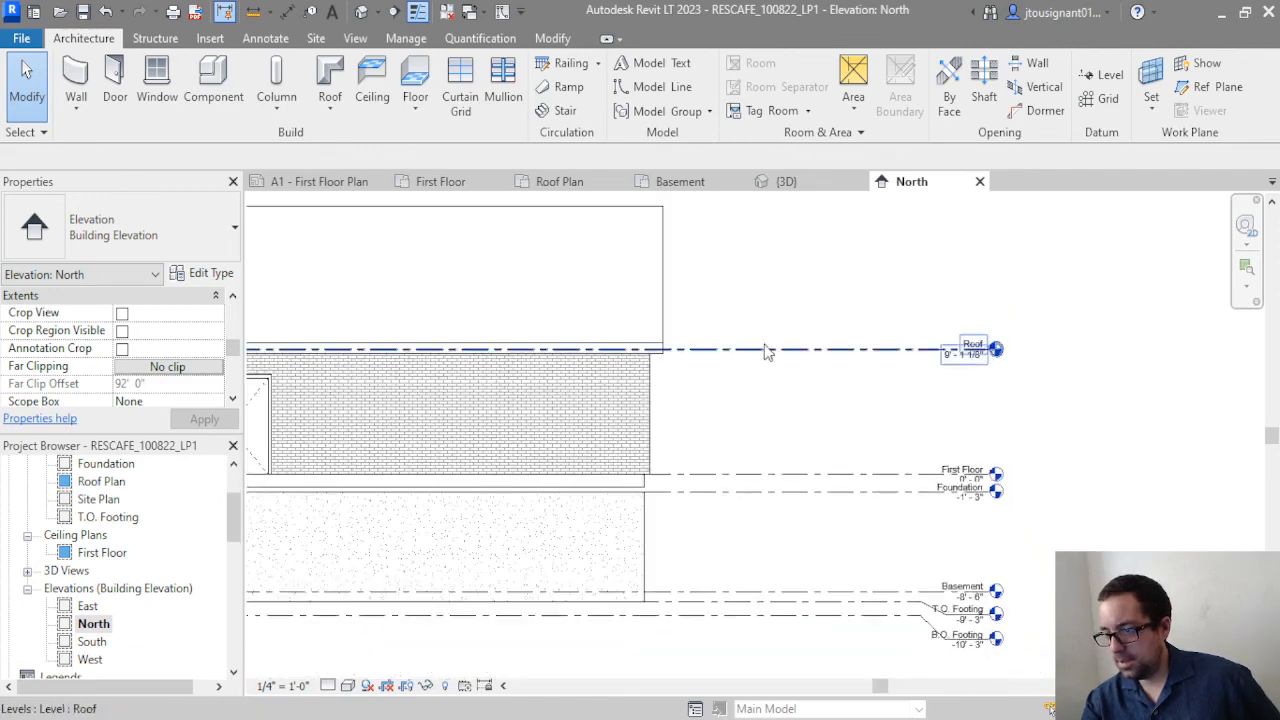
Check the Basement level line in the North elevation, and compare the First Floor plan with the Basement plan
middle_drag(866, 553, 866, 507)
click(805, 545)
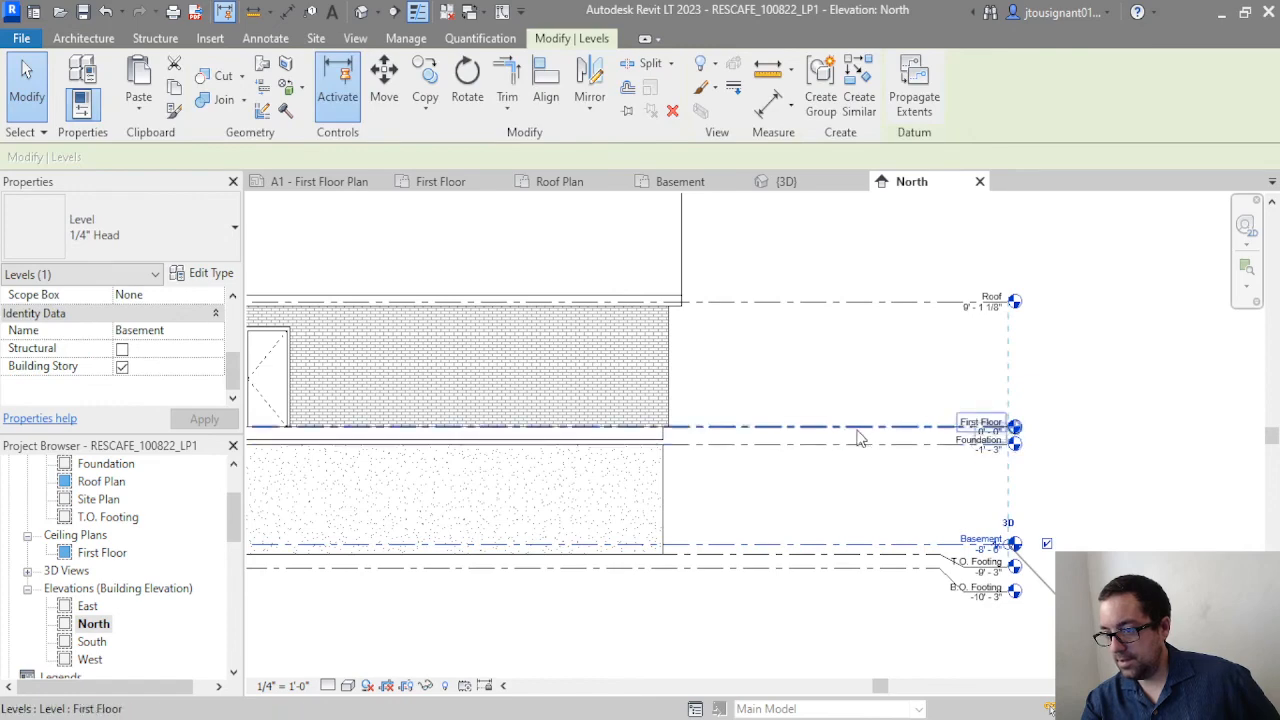
click(866, 340)
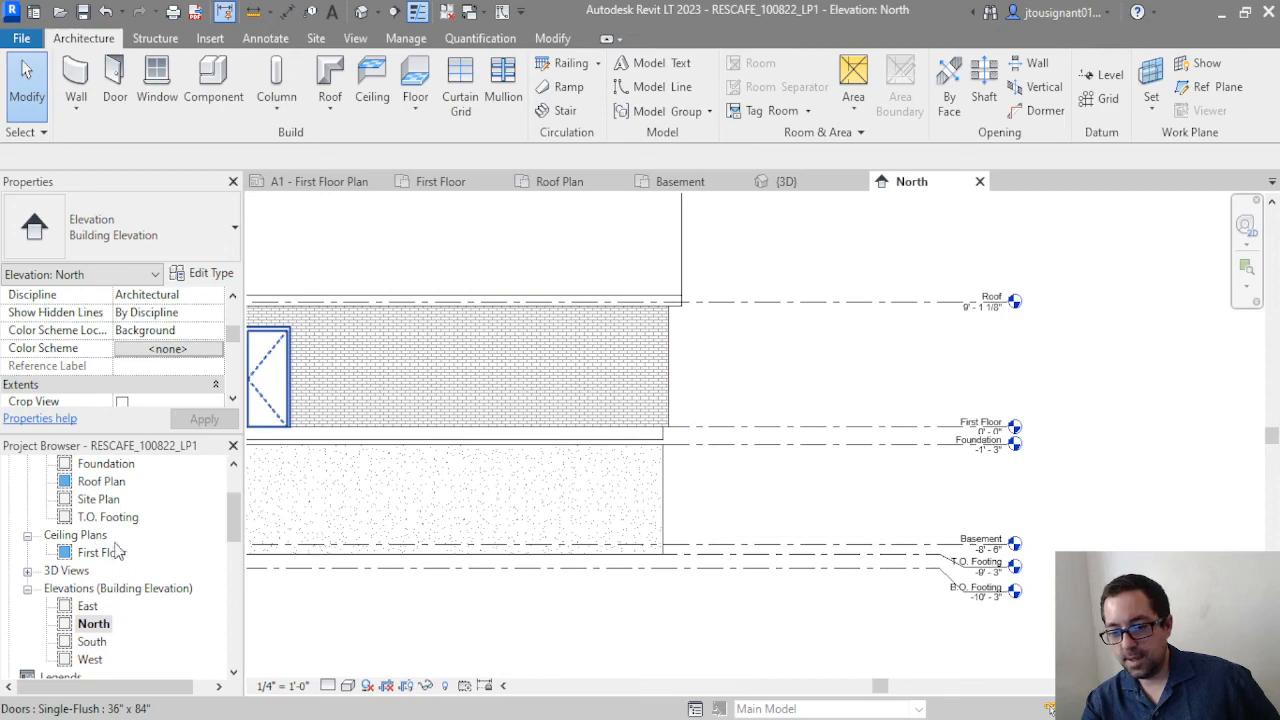
scroll(112, 500, up, 2)
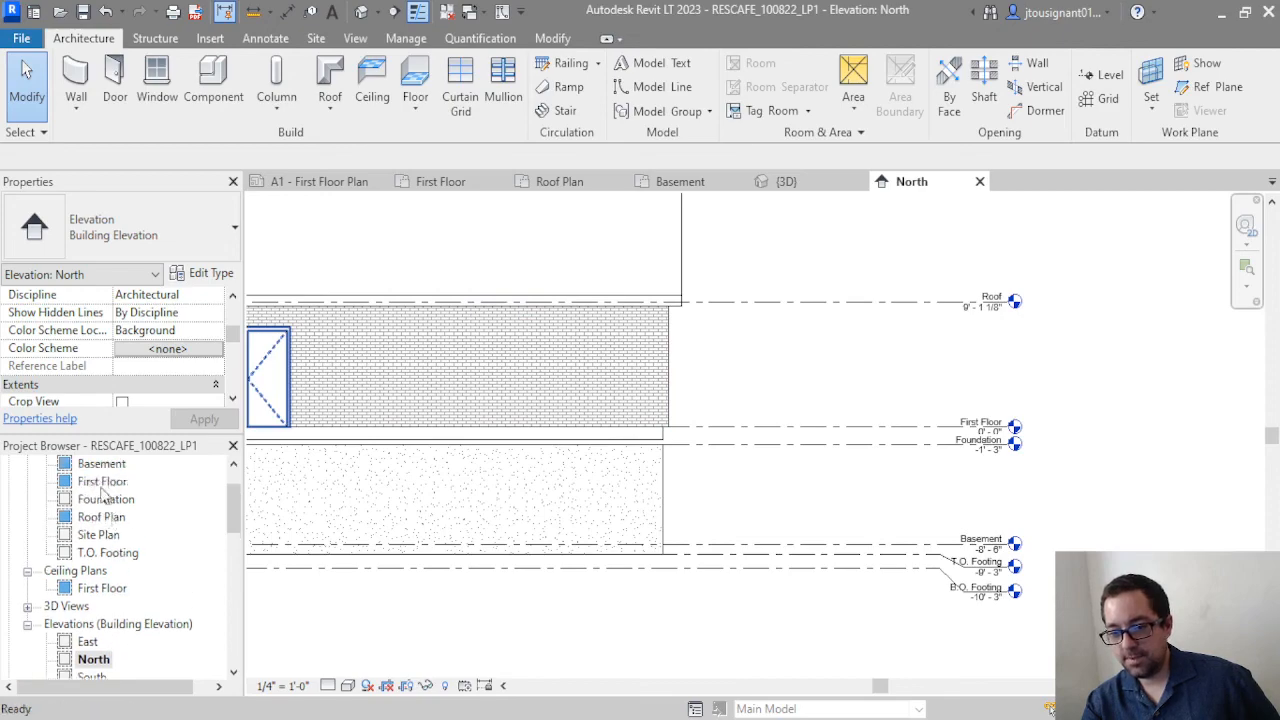
double_click(104, 482)
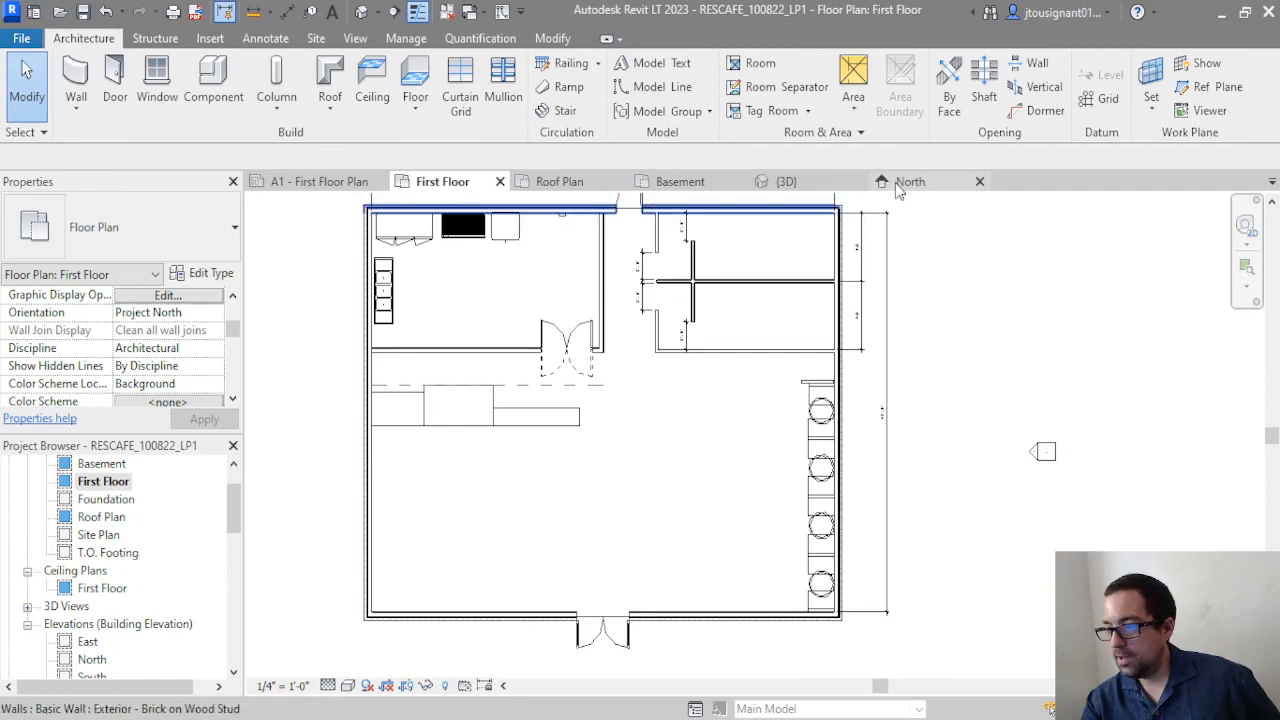
click(688, 184)
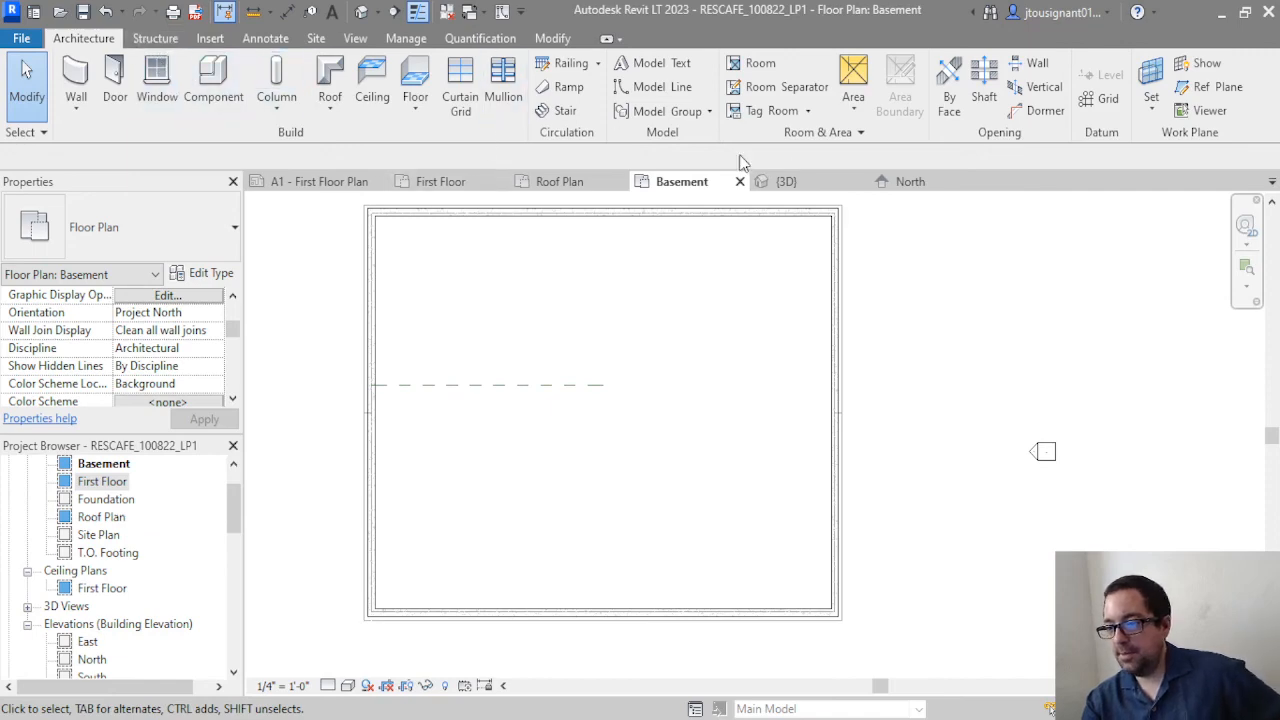
click(458, 185)
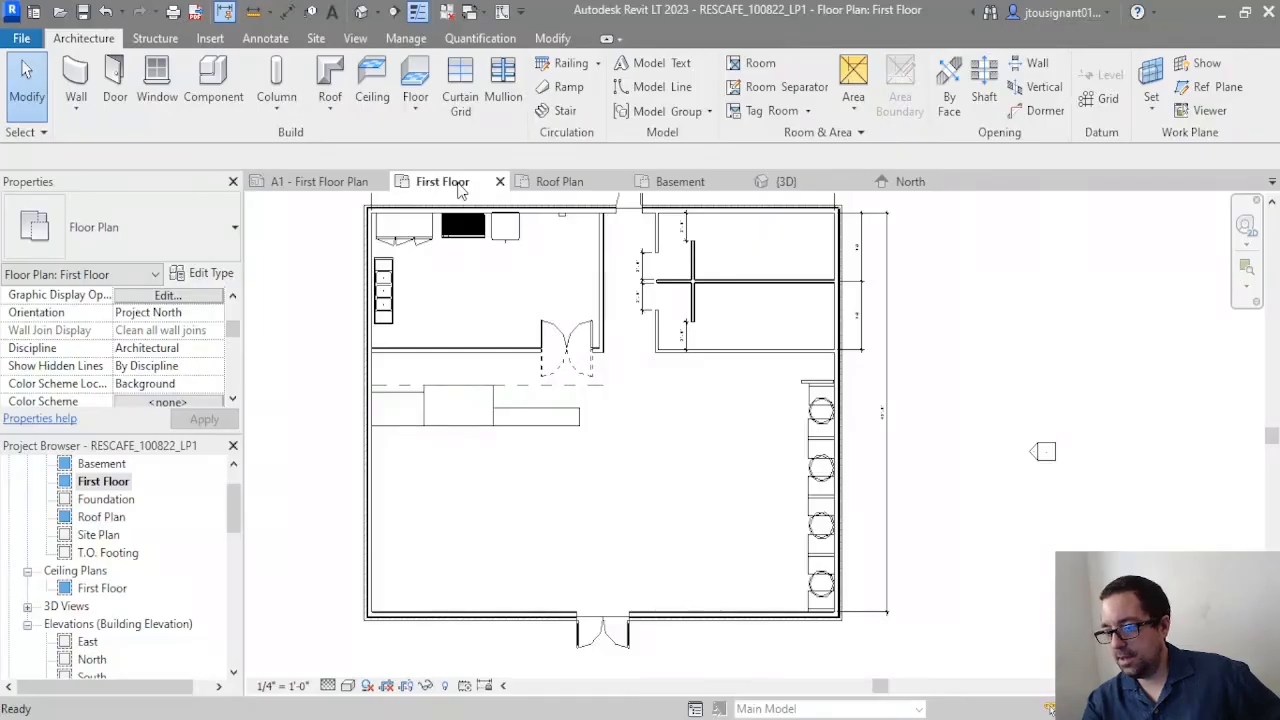
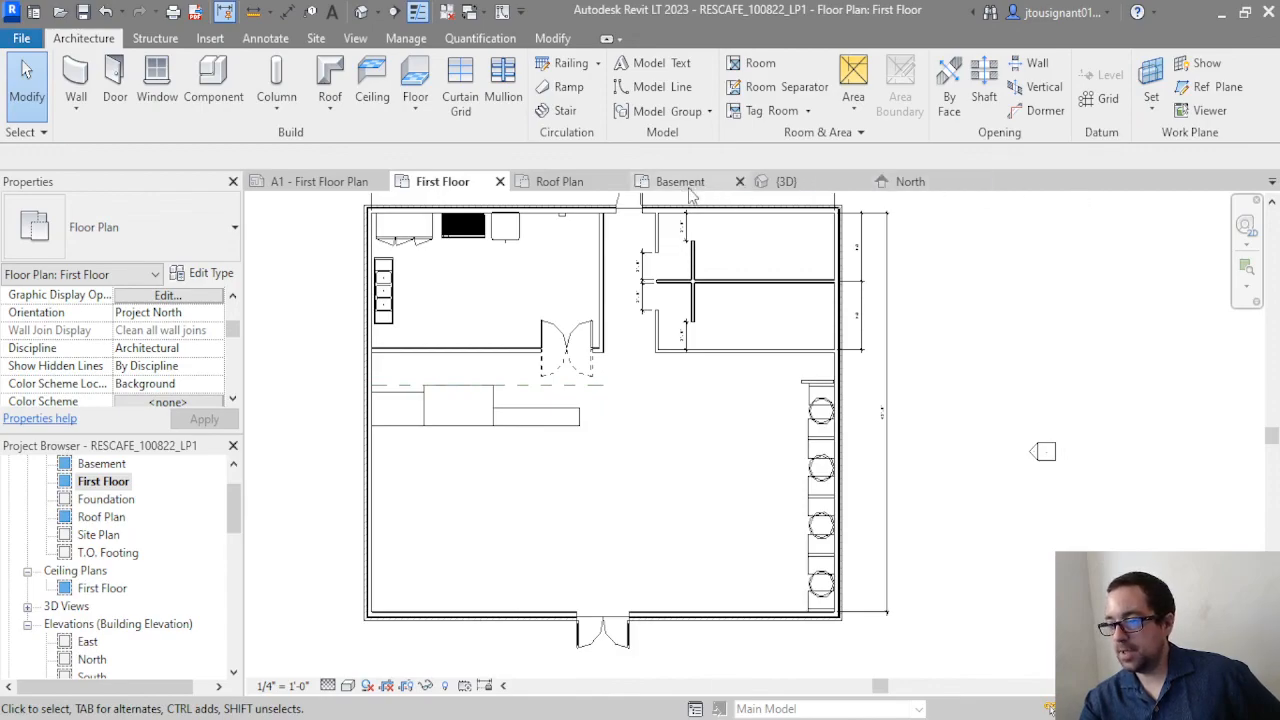
Start a stair in the Basement floor plan with its location line set to Run: Right
click(686, 185)
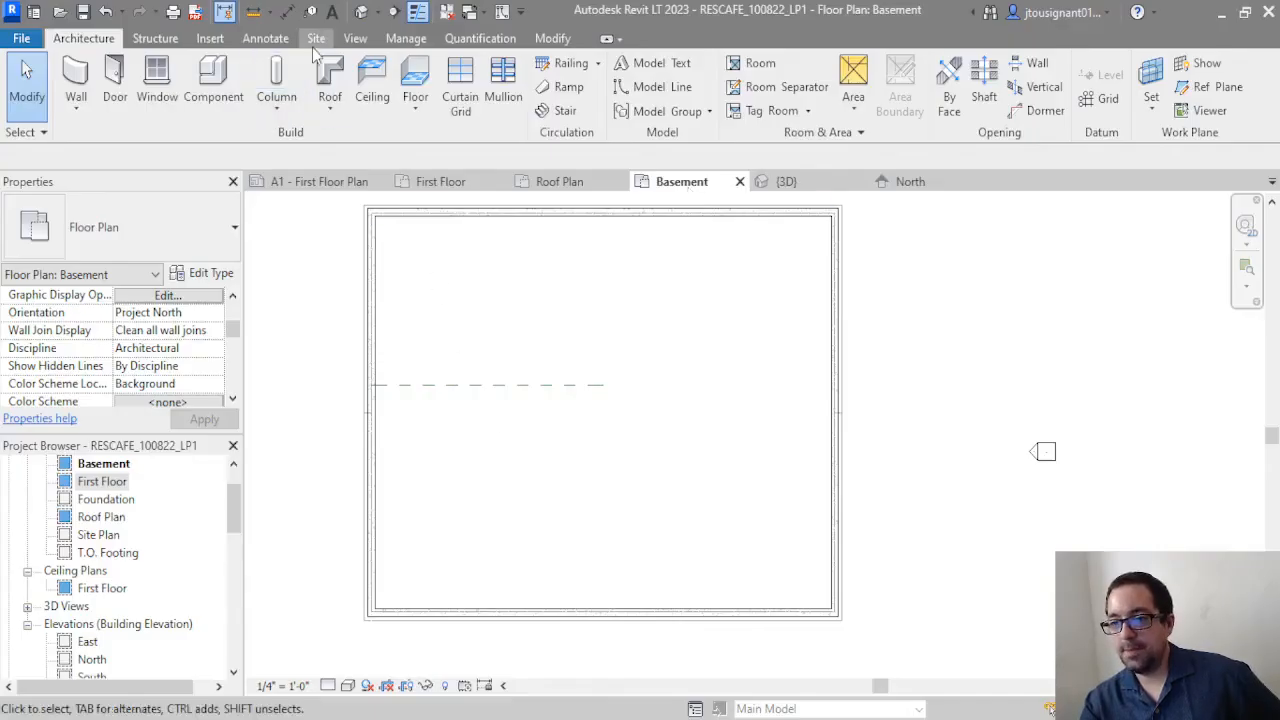
click(558, 110)
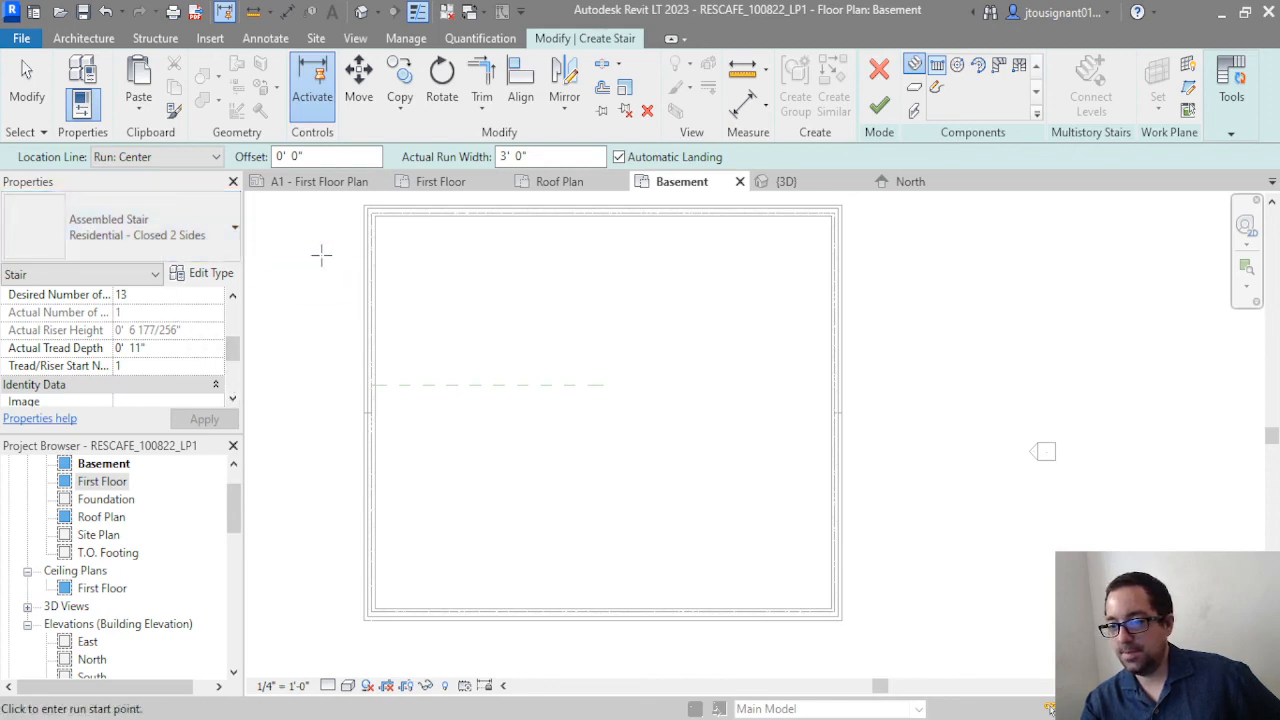
scroll(389, 546, up, 4)
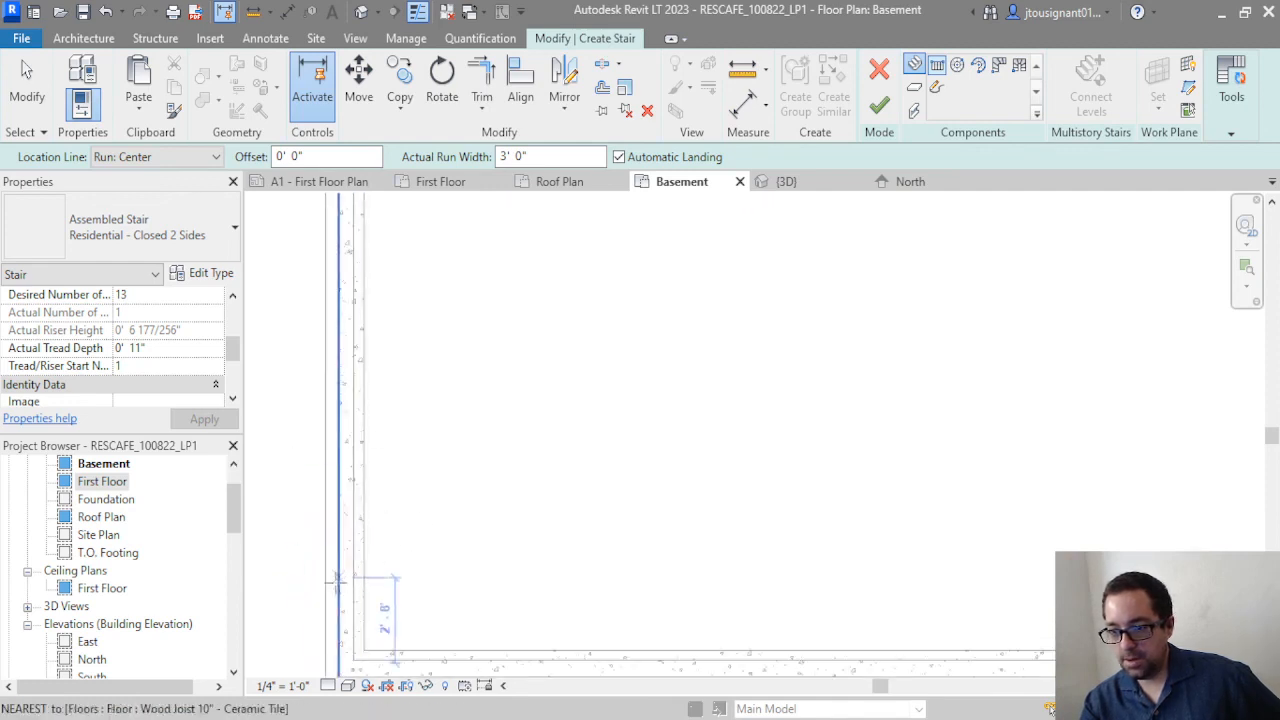
scroll(345, 575, up, 3)
middle_drag(577, 567, 526, 366)
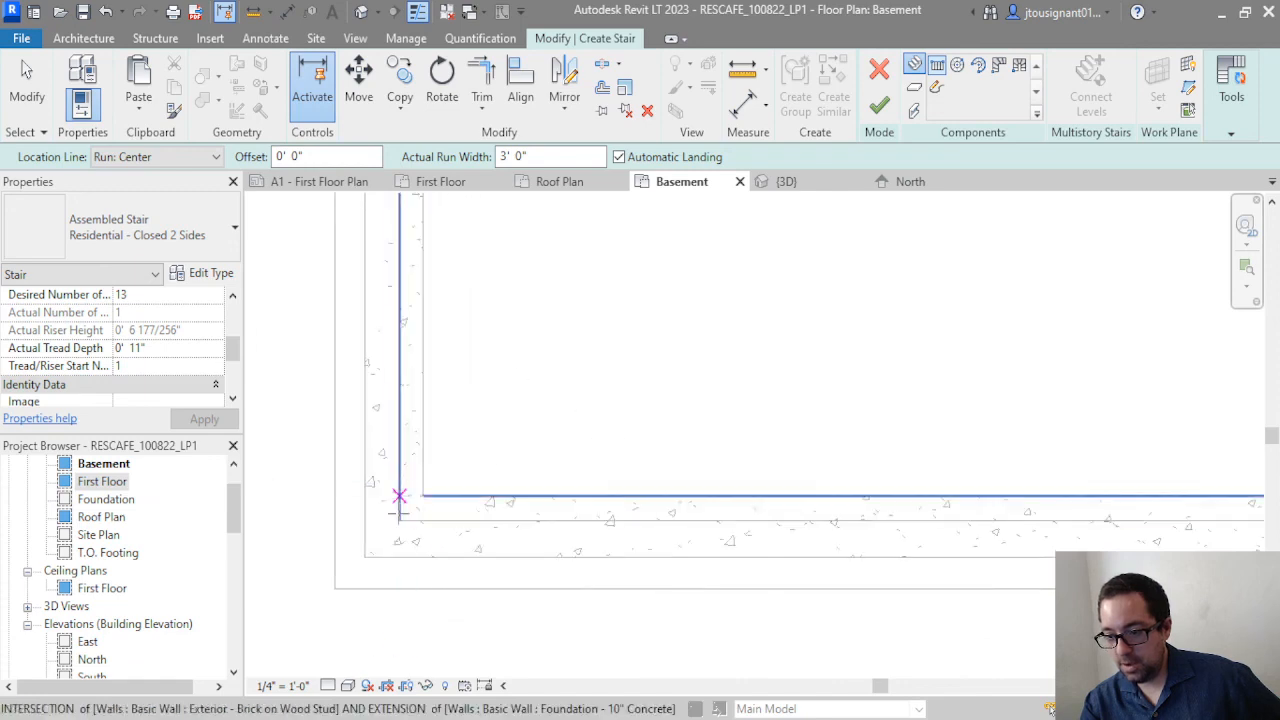
scroll(543, 520, down, 7)
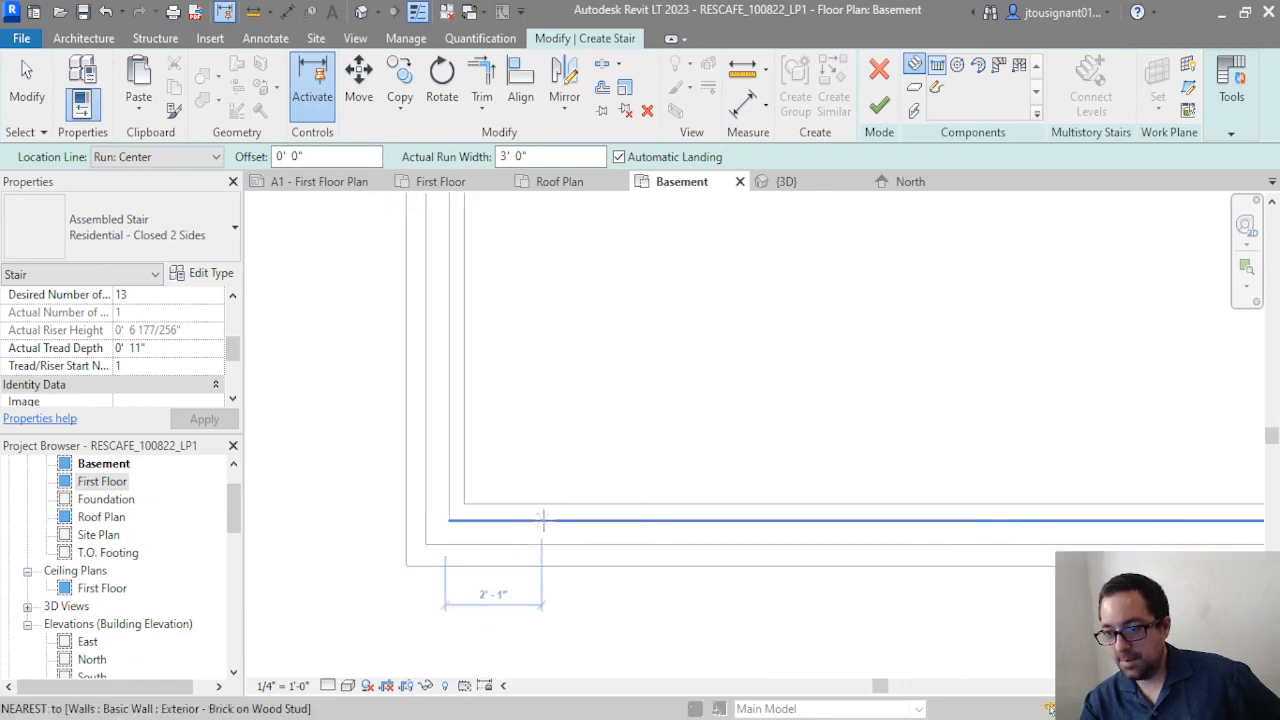
middle_drag(627, 332, 519, 475)
scroll(519, 475, down, 2)
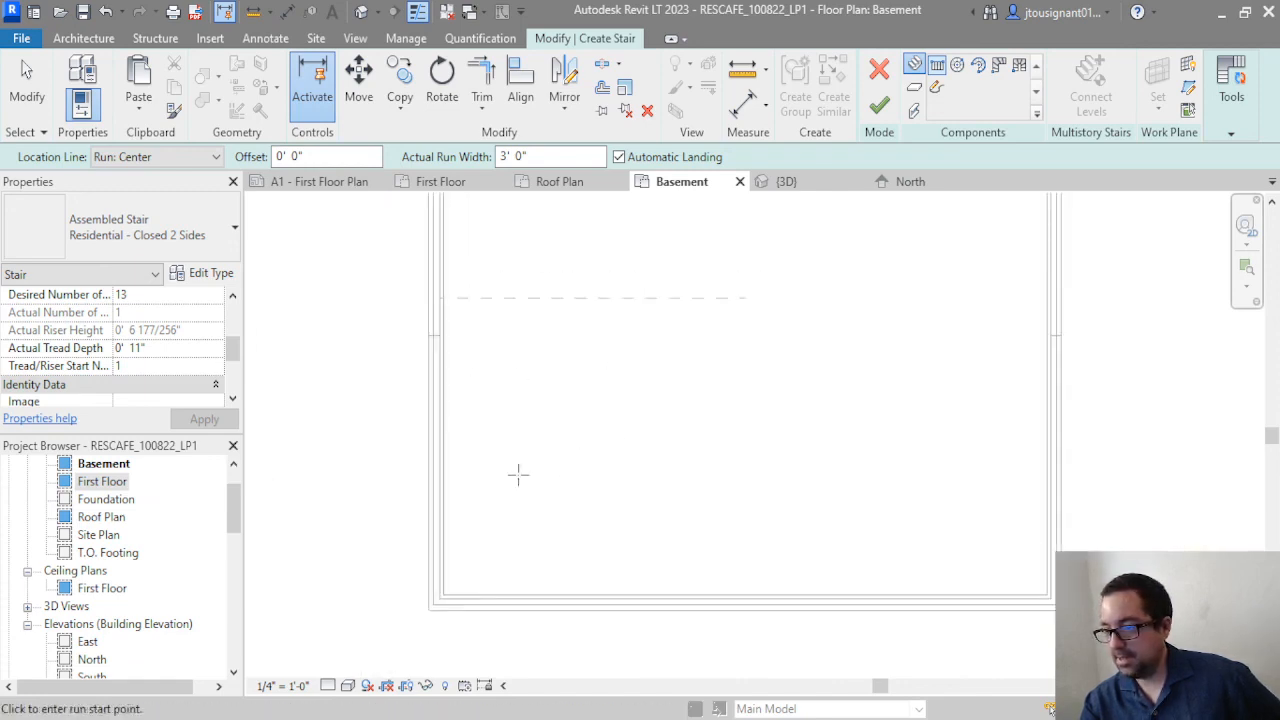
scroll(518, 468, down, 2)
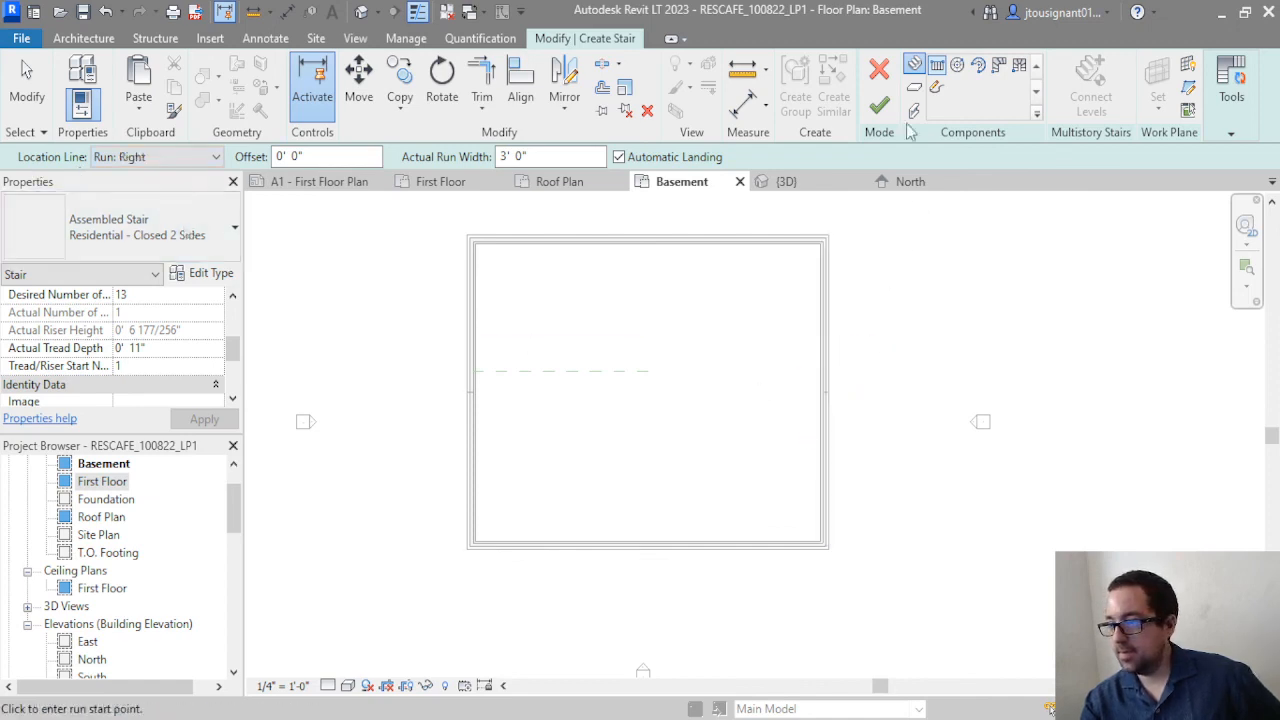
Set the stair's top level to First Floor and its actual run width to 4' 0"
scroll(120, 366, up, 3)
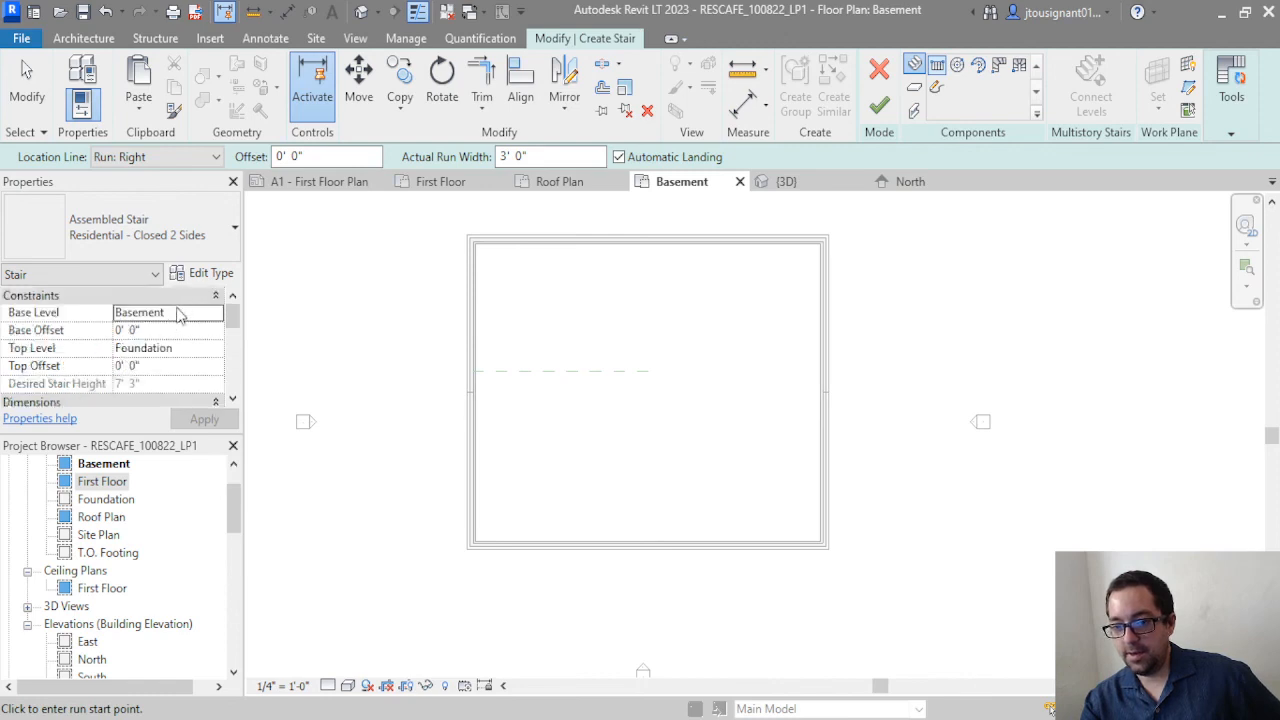
click(216, 350)
click(218, 351)
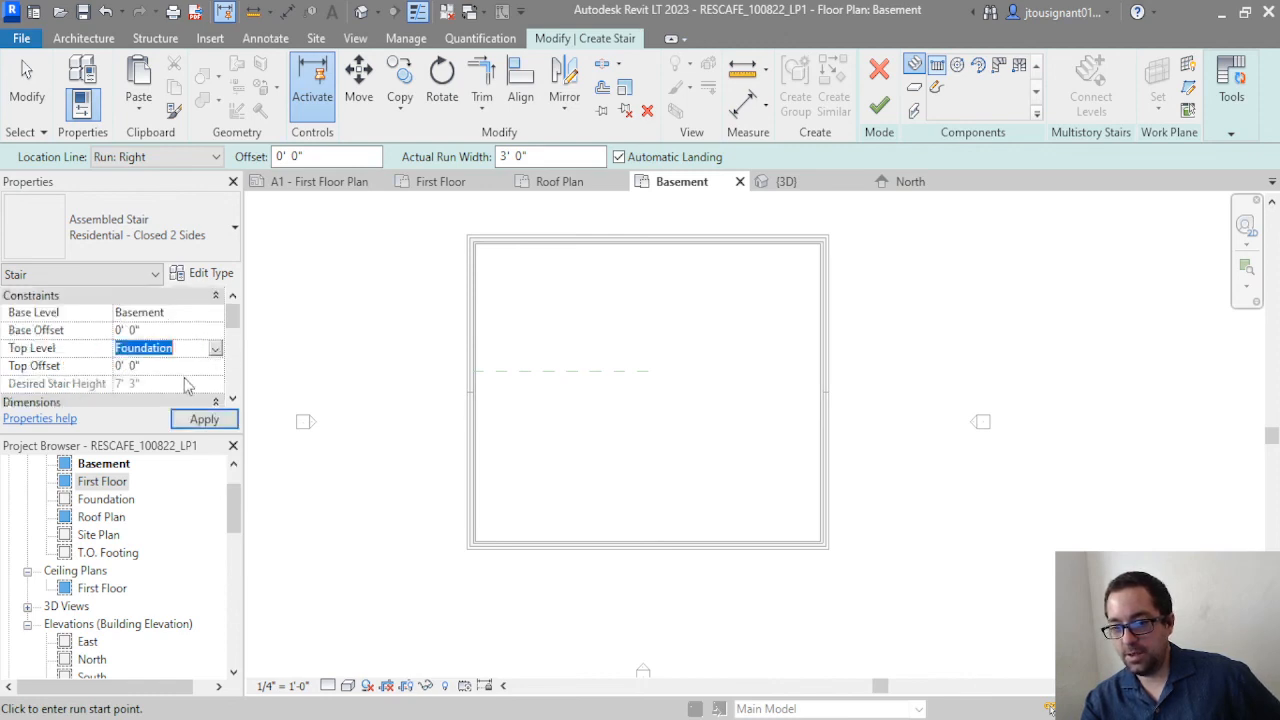
click(152, 428)
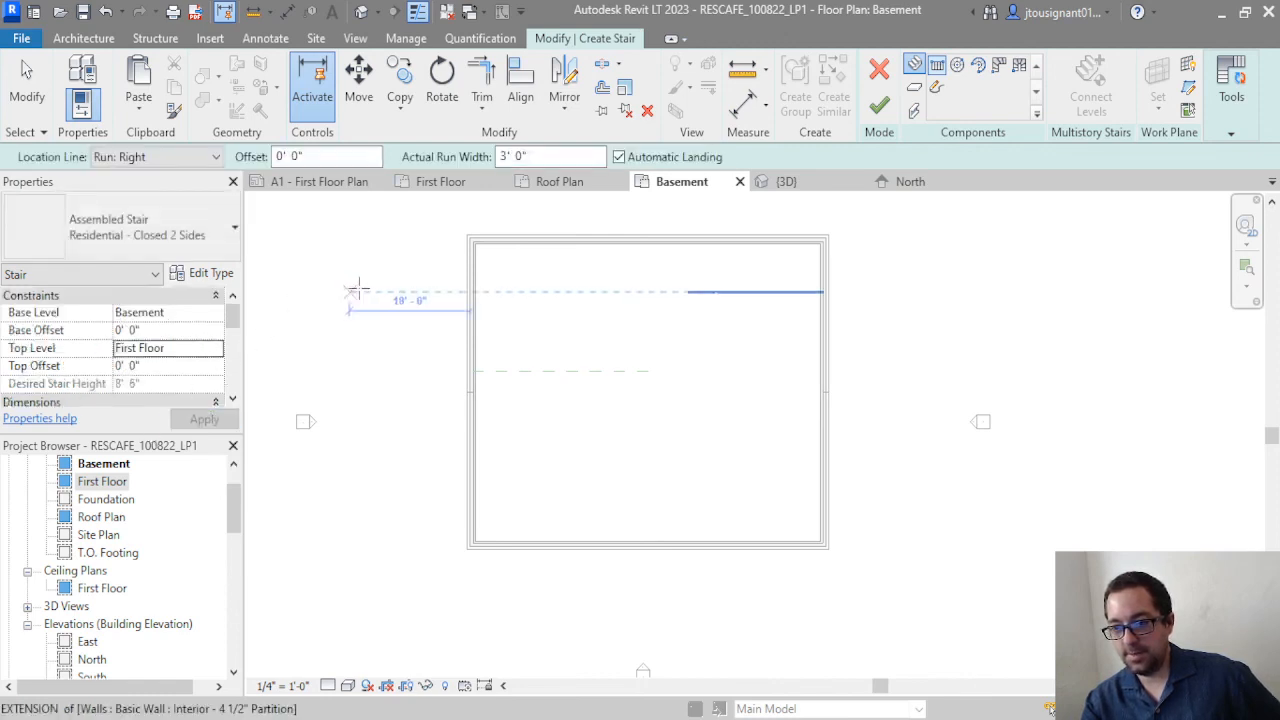
drag(560, 155, 456, 172)
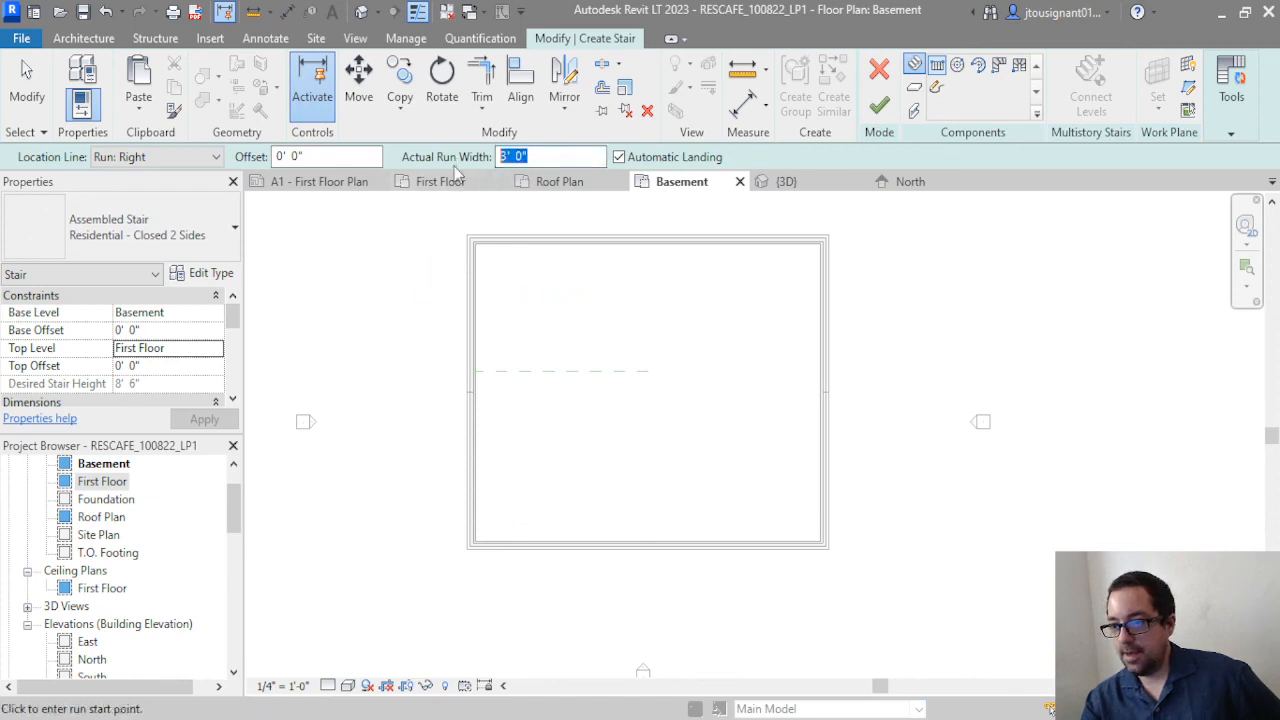
text(4)
key(Return)
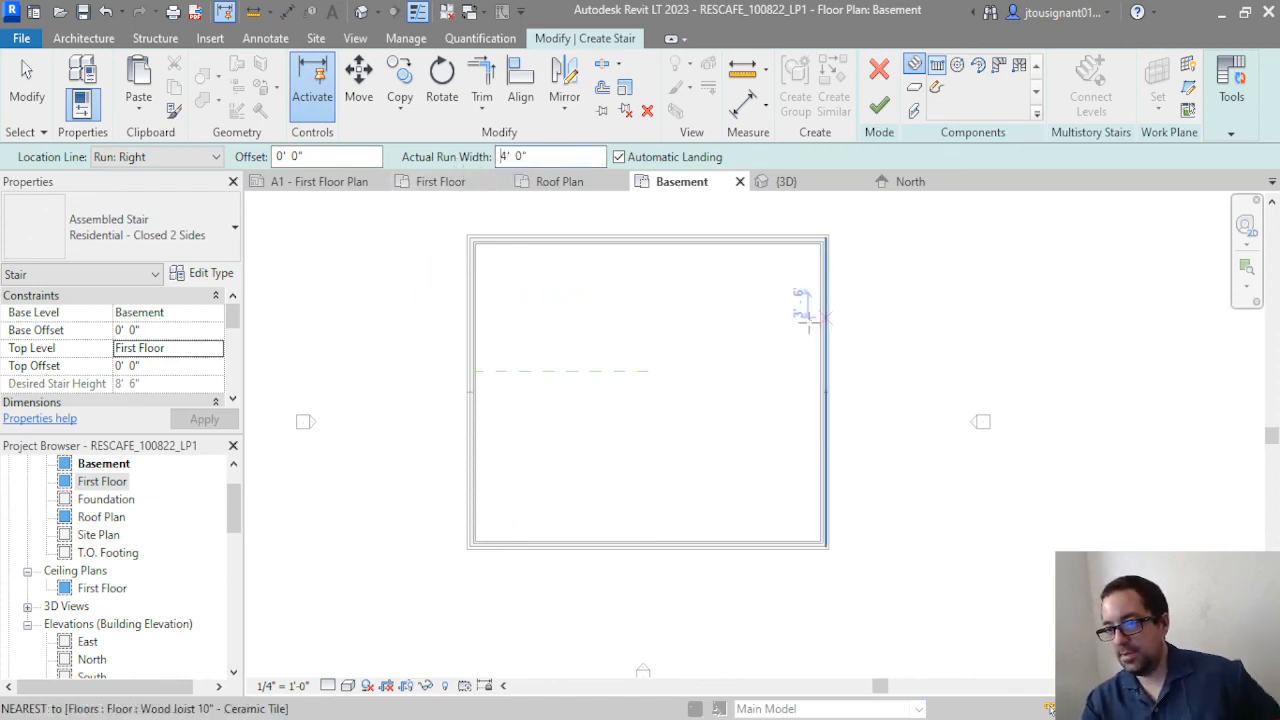
Draw the first stair run southward along the west wall near the southwest corner, with five risers and about 3' 8" long
scroll(523, 466, up, 3)
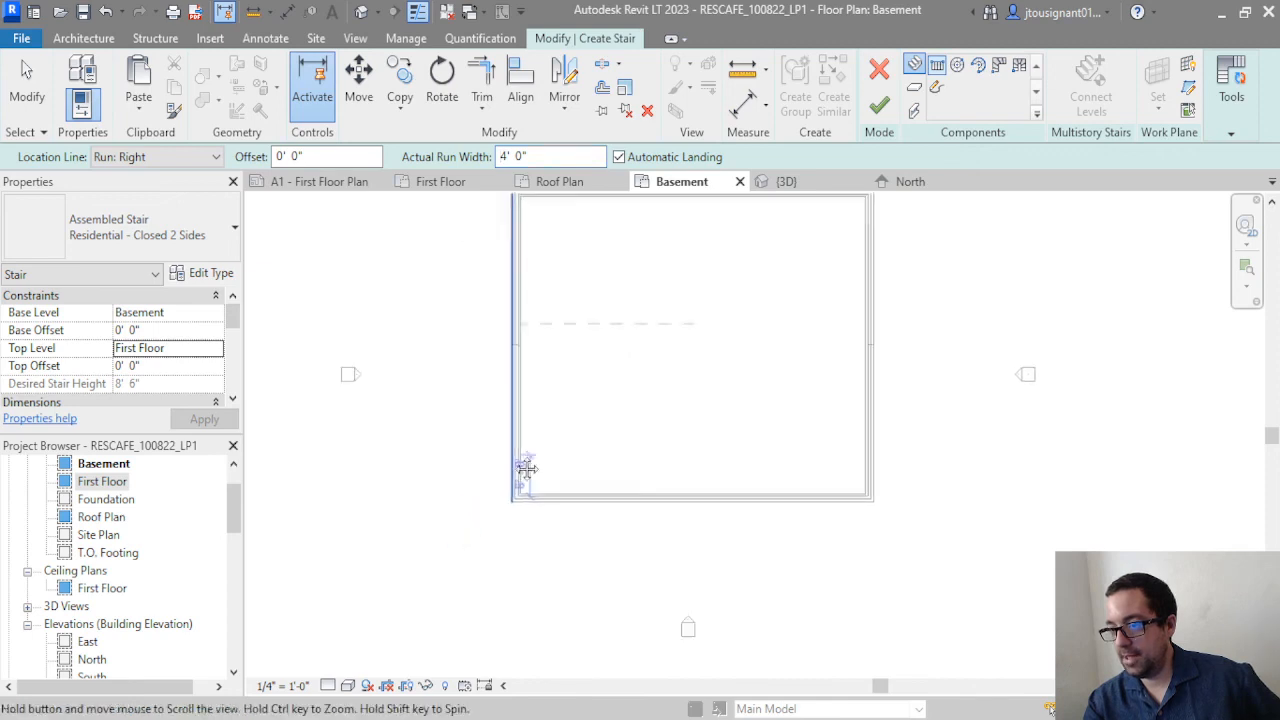
scroll(535, 463, up, 1)
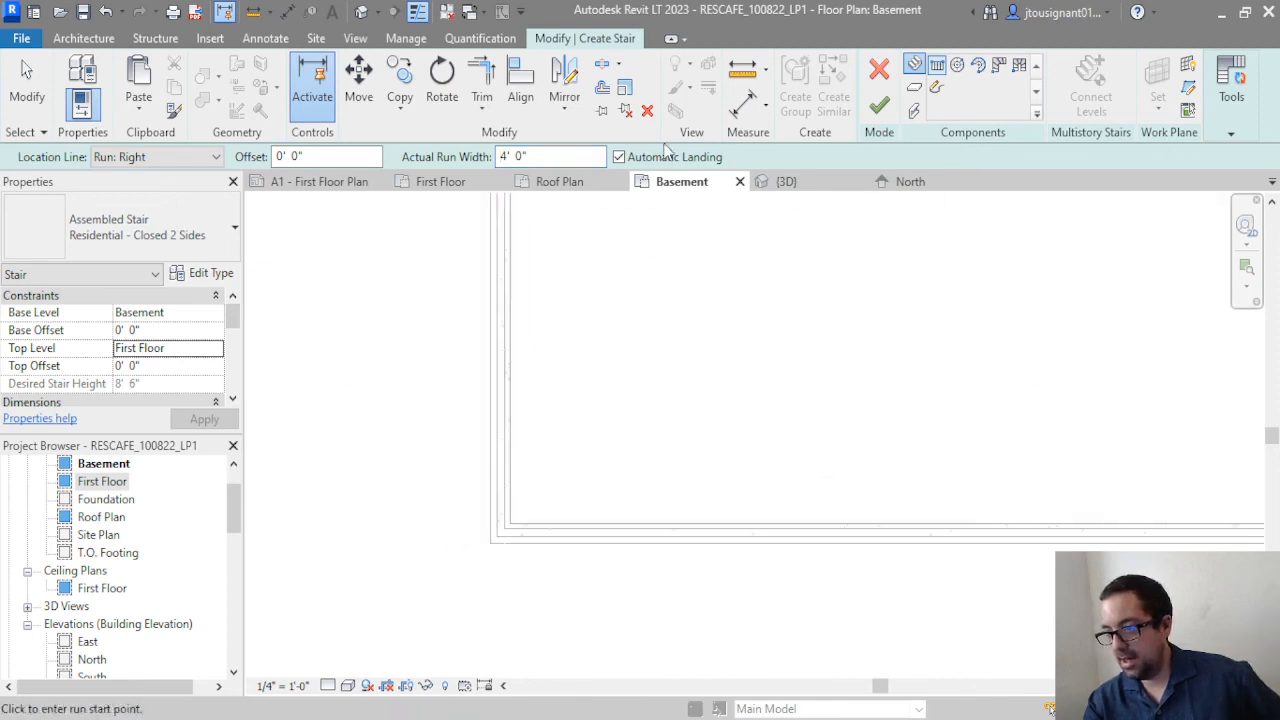
scroll(634, 357, down, 3)
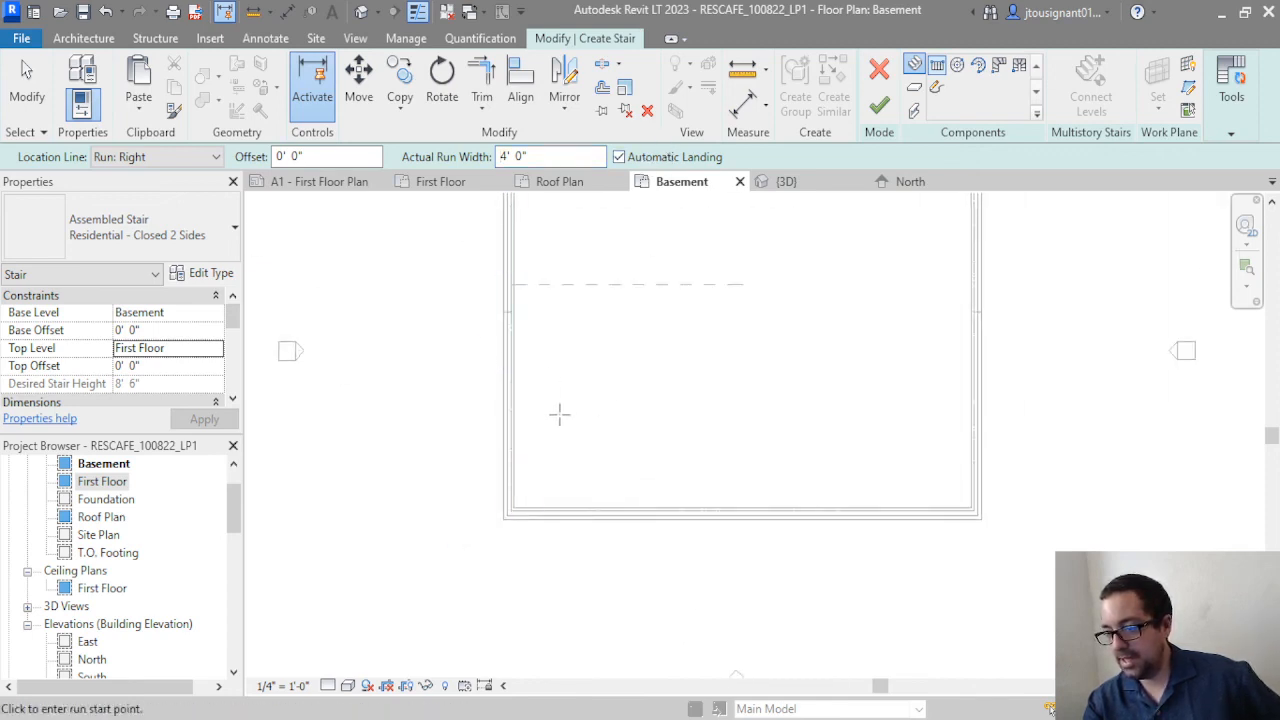
scroll(514, 449, up, 5)
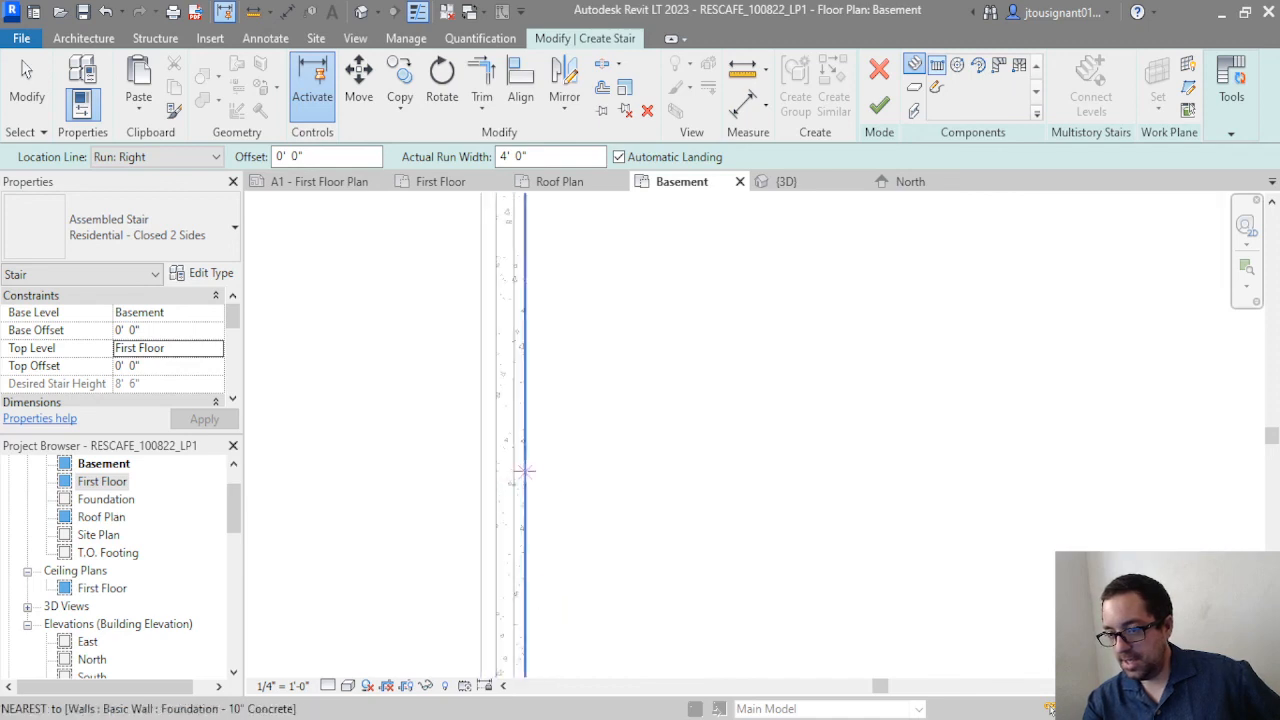
scroll(514, 463, up, 3)
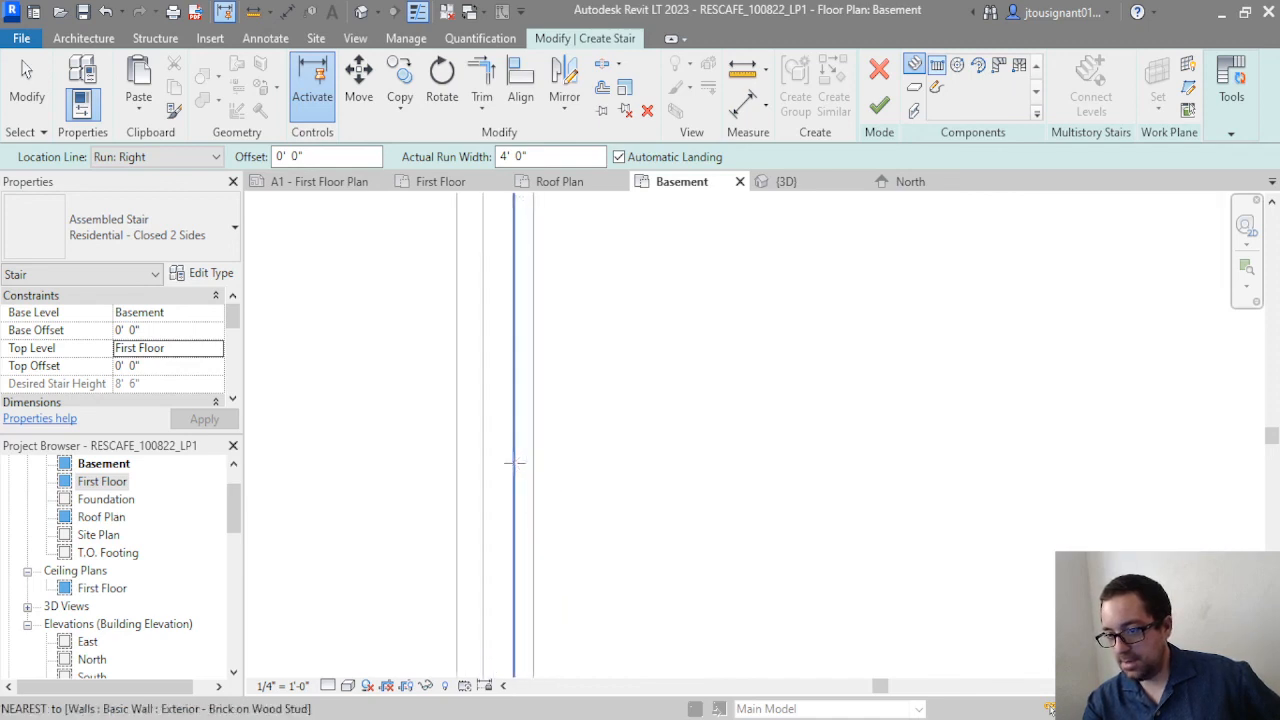
middle_drag(563, 508, 600, 292)
scroll(600, 290, down, 1)
middle_drag(656, 488, 636, 352)
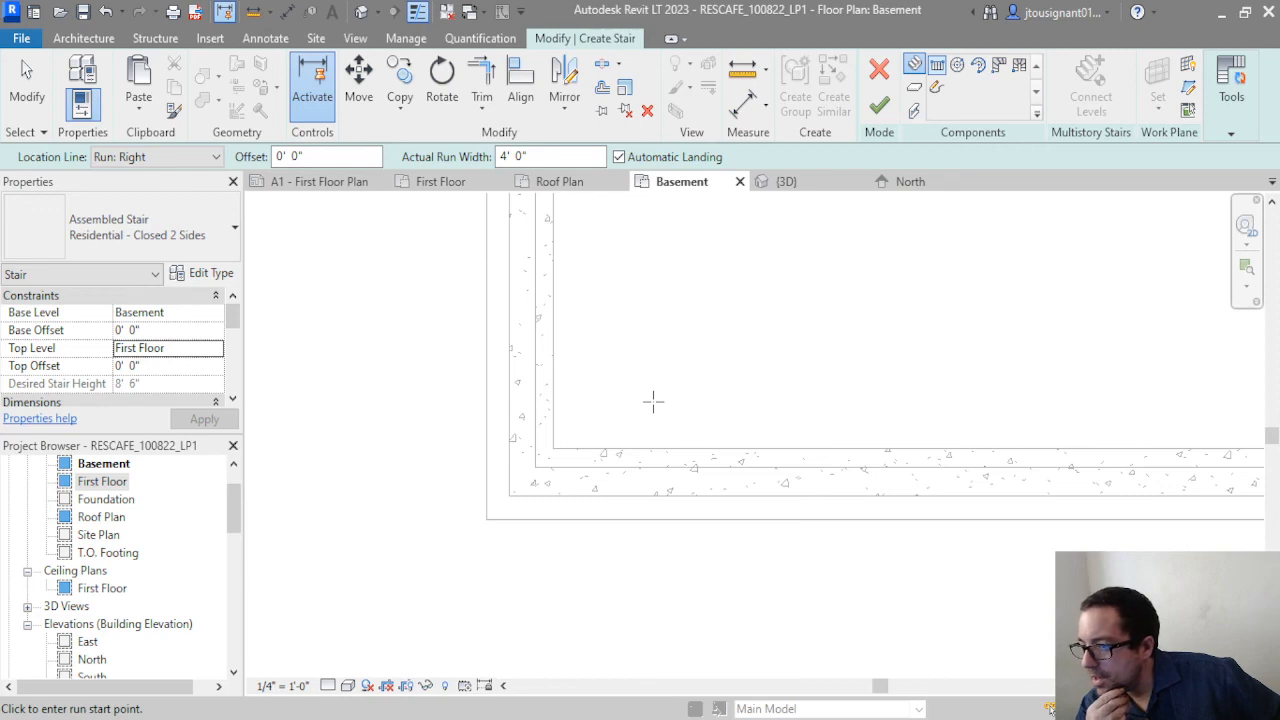
middle_drag(700, 306, 682, 399)
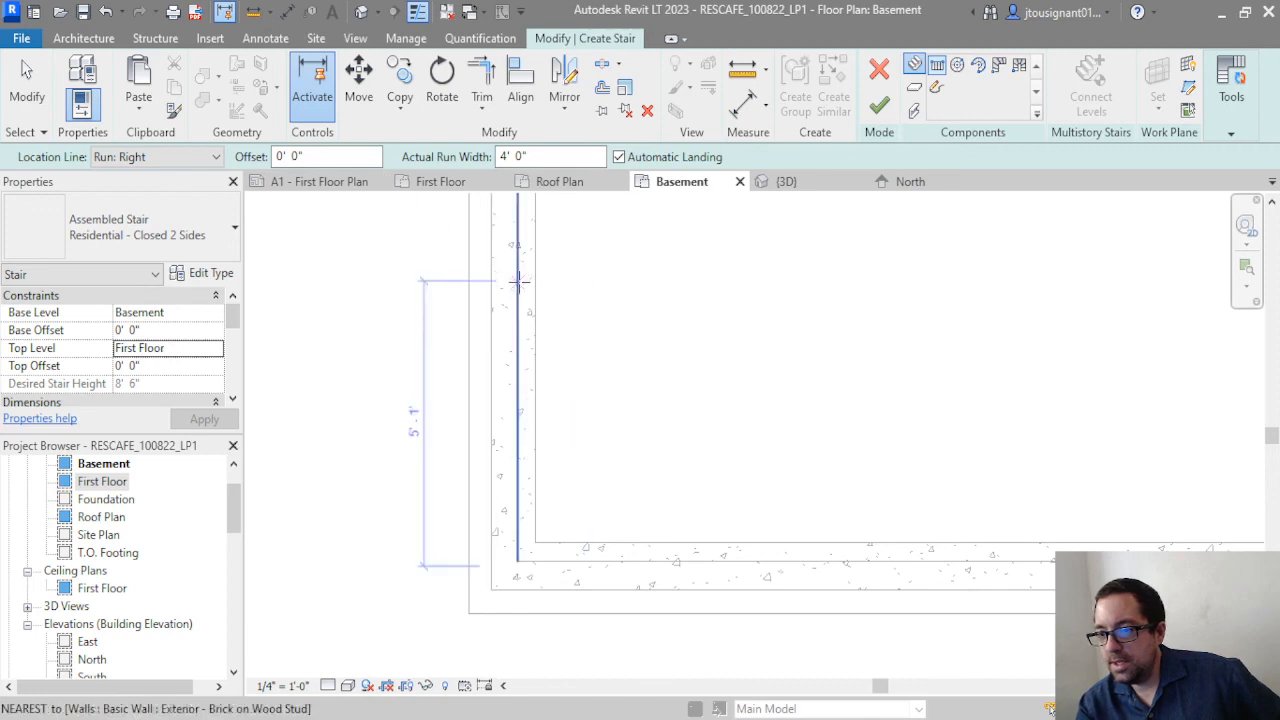
middle_drag(517, 219, 485, 414)
scroll(485, 412, down, 1)
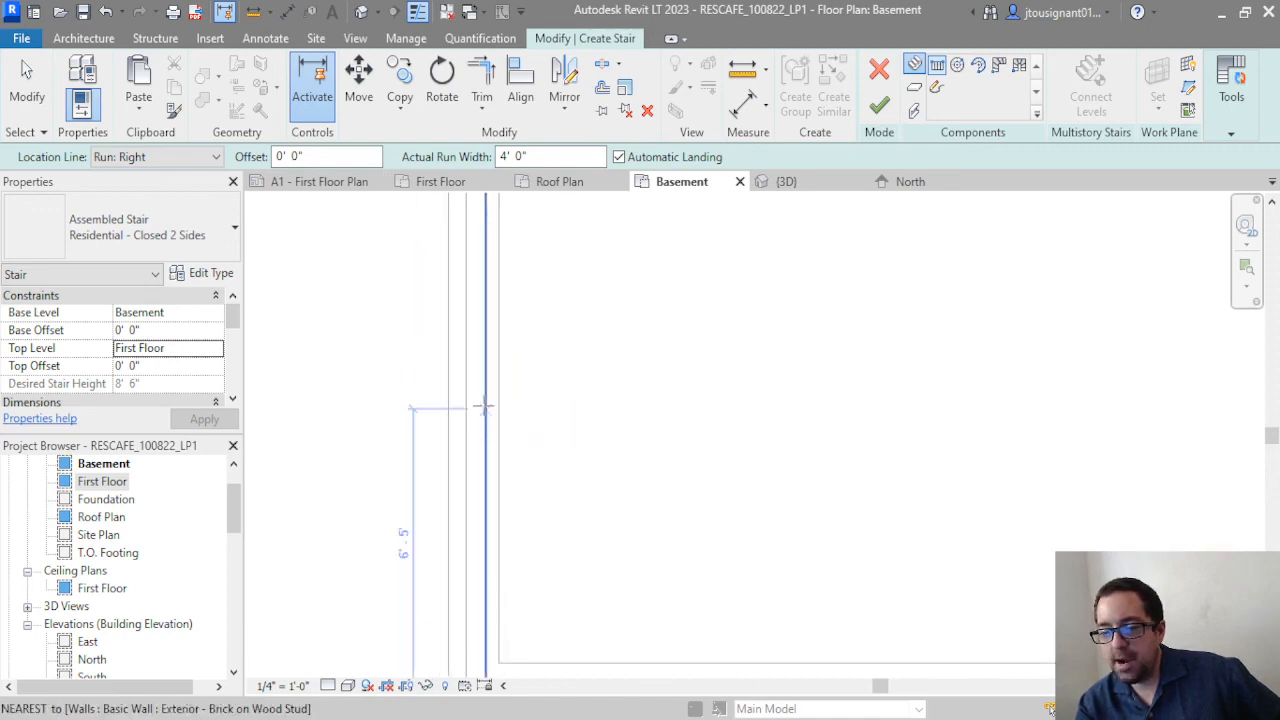
click(486, 394)
middle_drag(502, 592, 490, 457)
scroll(479, 433, up, 2)
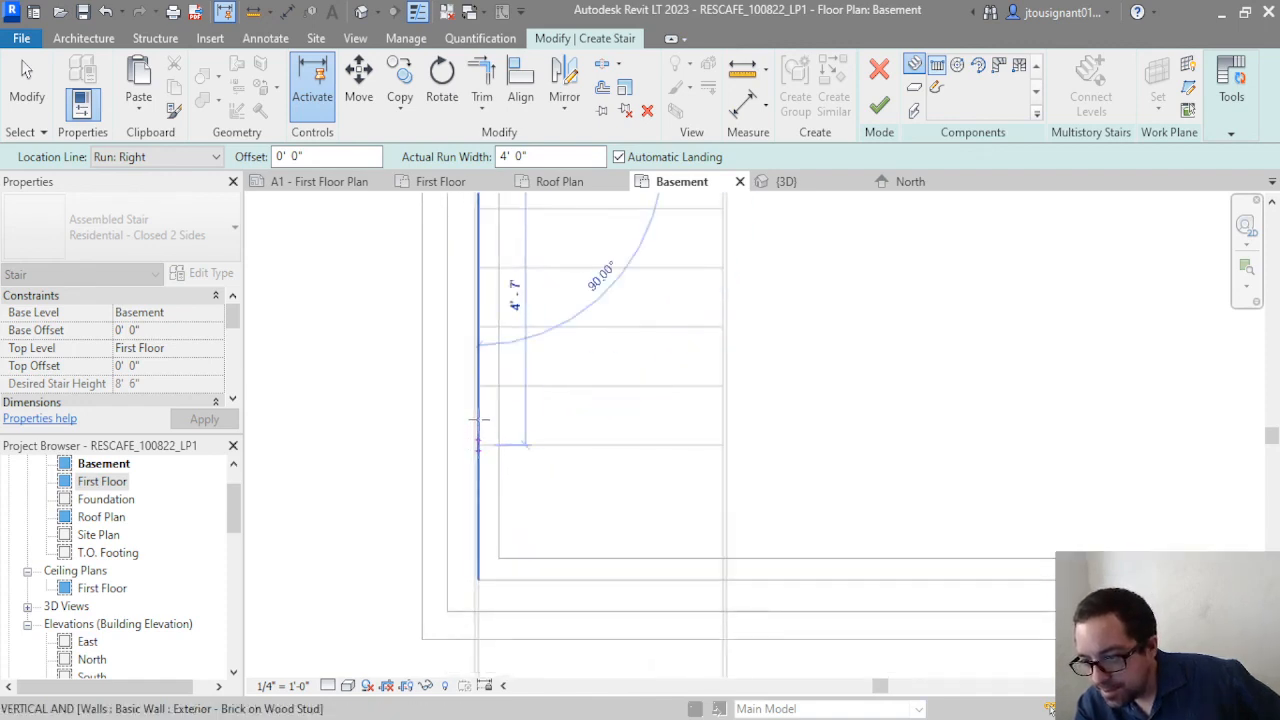
click(478, 383)
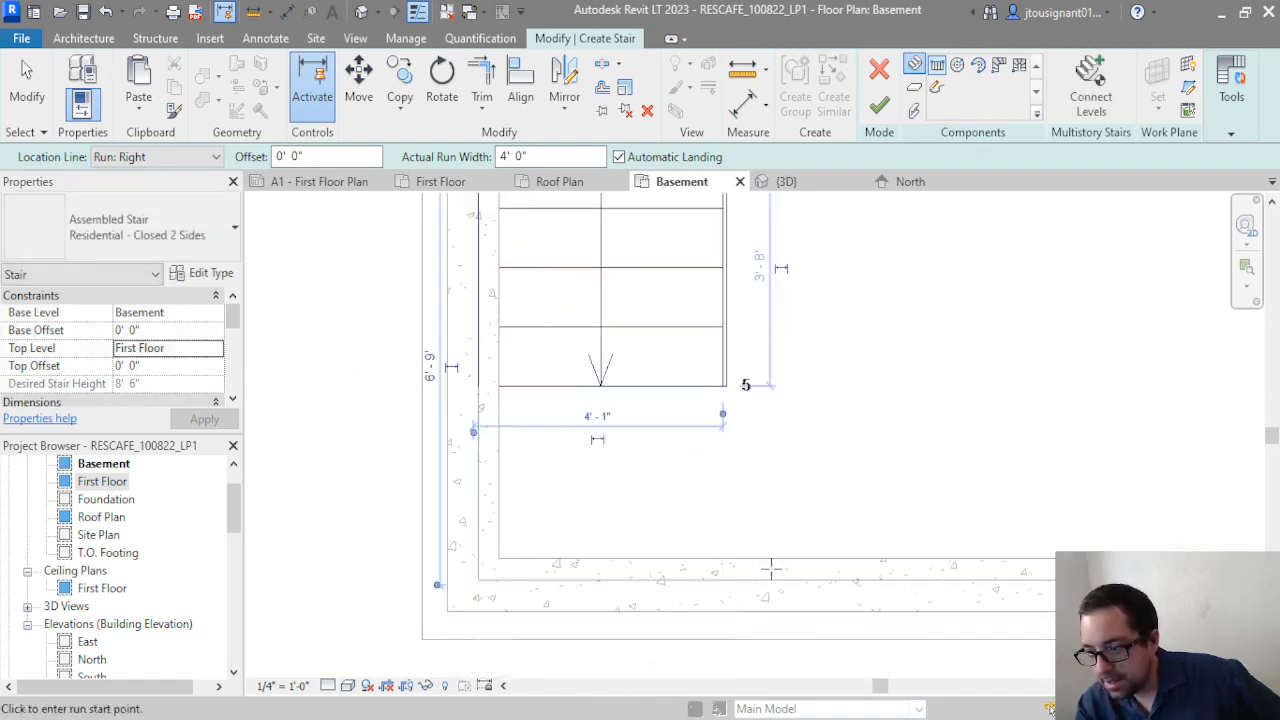
Draw the second stair run eastward along the south foundation wall with the remaining ten risers, and finish drawing runs
scroll(727, 557, down, 2)
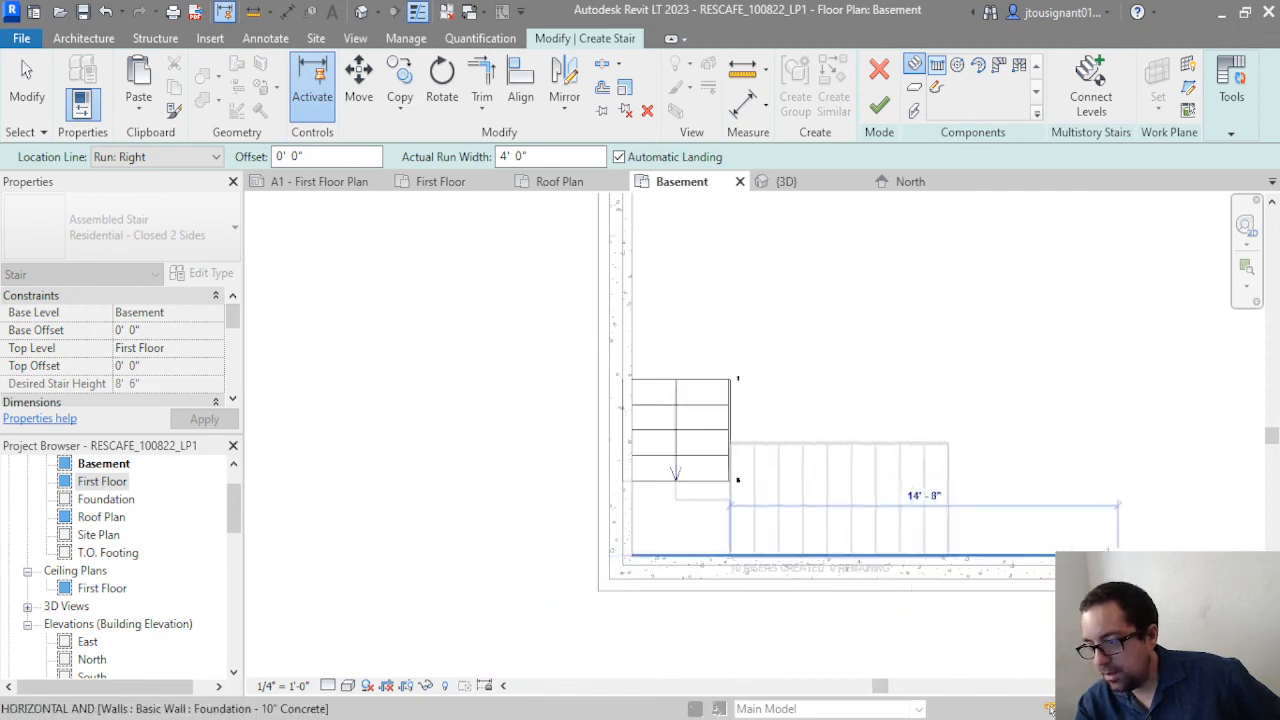
click(1112, 545)
key(Escape)
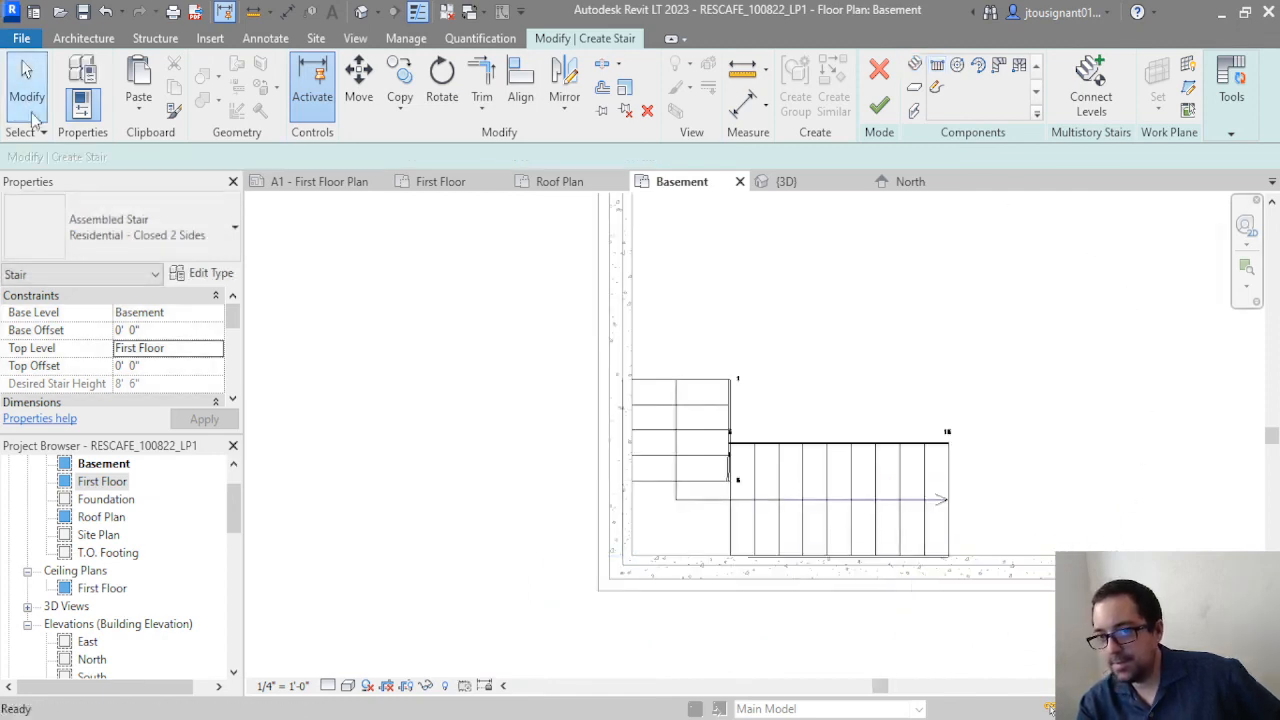
Move the first stair run north from its bottom stringer corner to the second run's inner stringer edge, and finish the stair
click(680, 391)
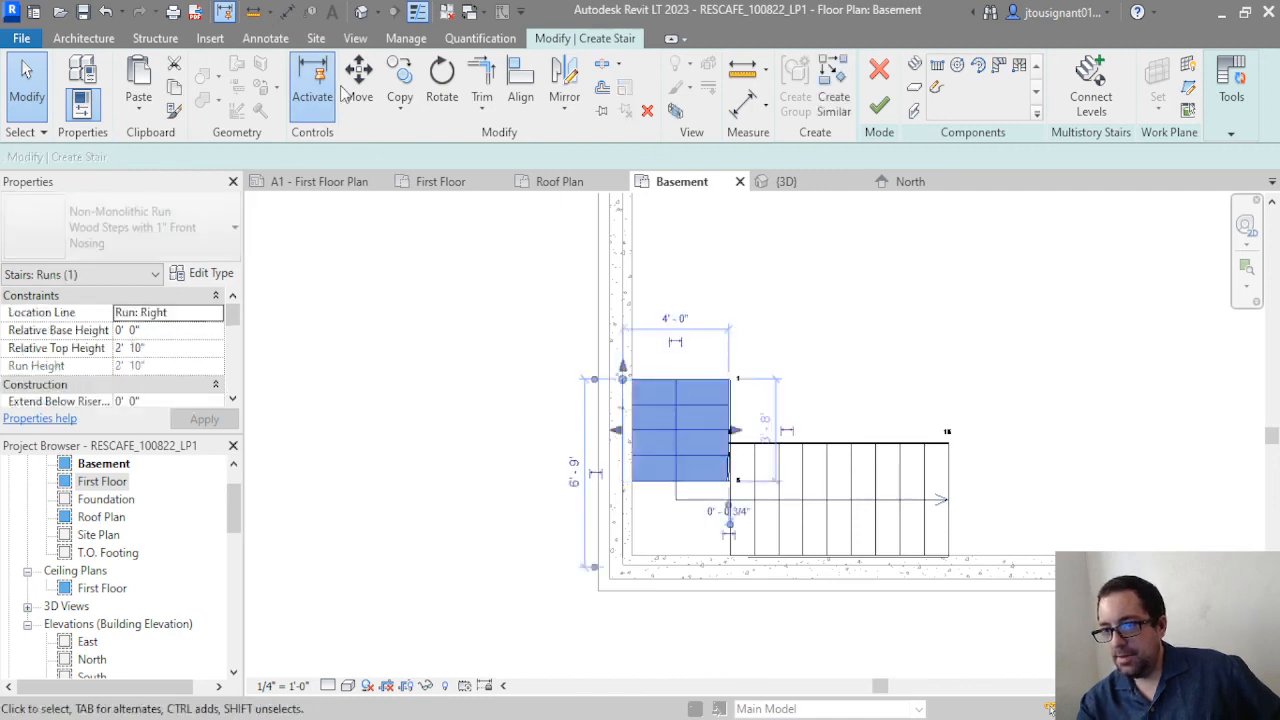
click(359, 85)
scroll(832, 567, up, 3)
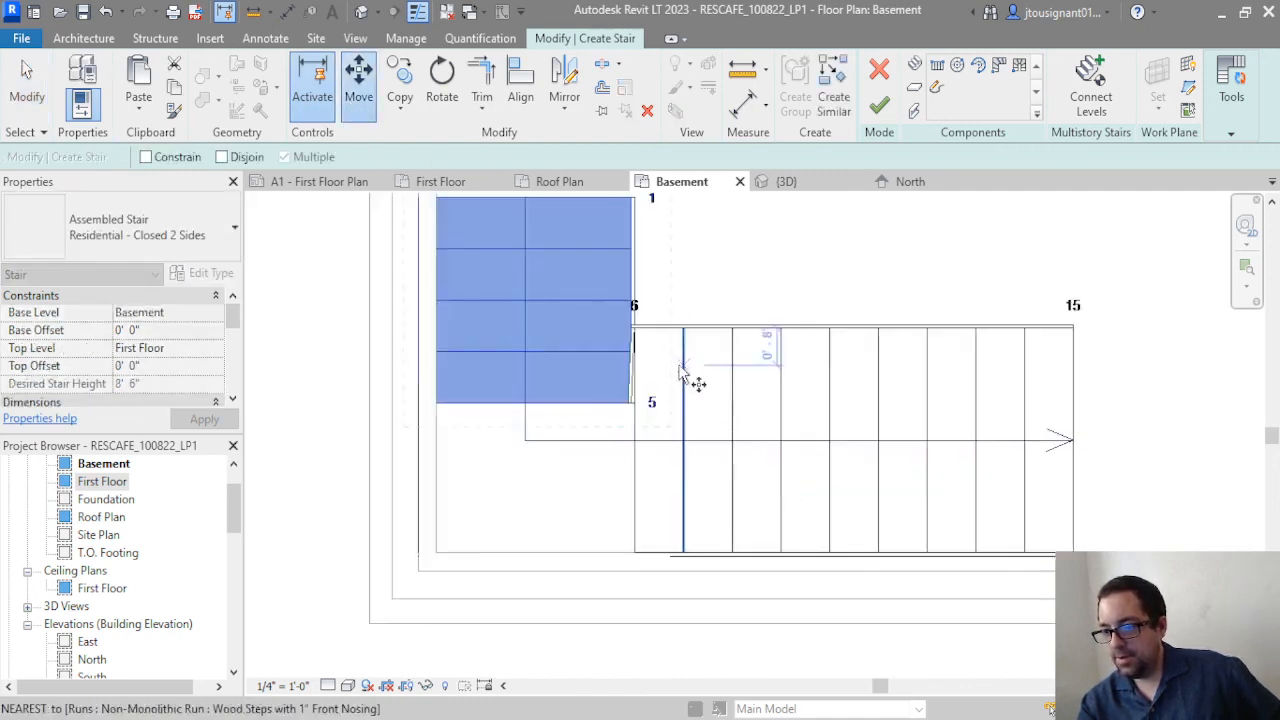
scroll(680, 365, up, 3)
scroll(550, 392, up, 2)
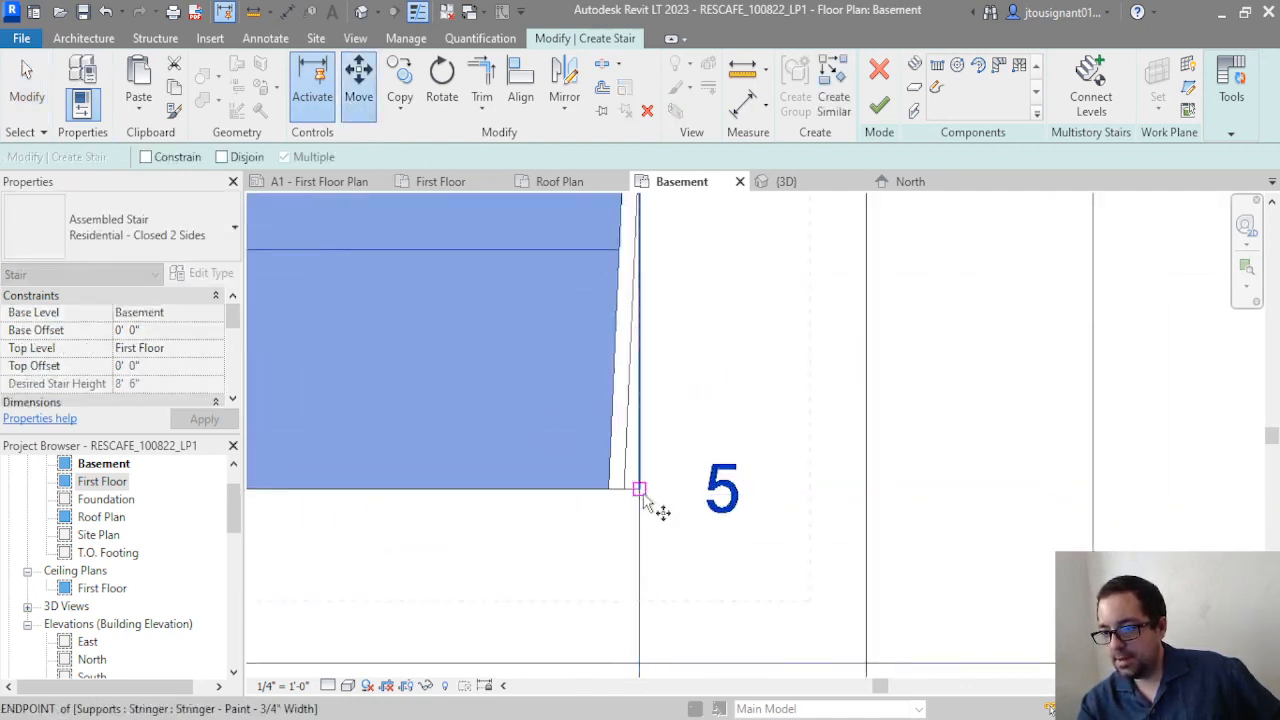
click(641, 491)
middle_drag(682, 383, 671, 587)
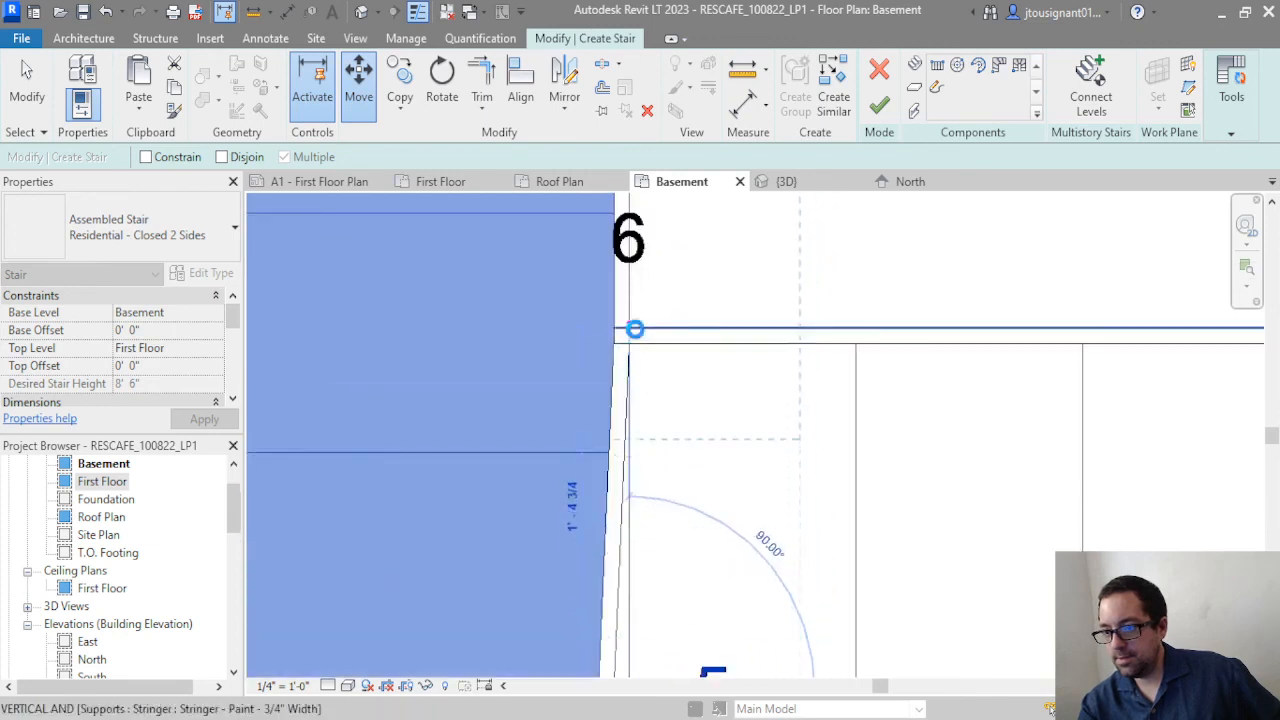
click(634, 329)
scroll(702, 515, down, 5)
click(755, 403)
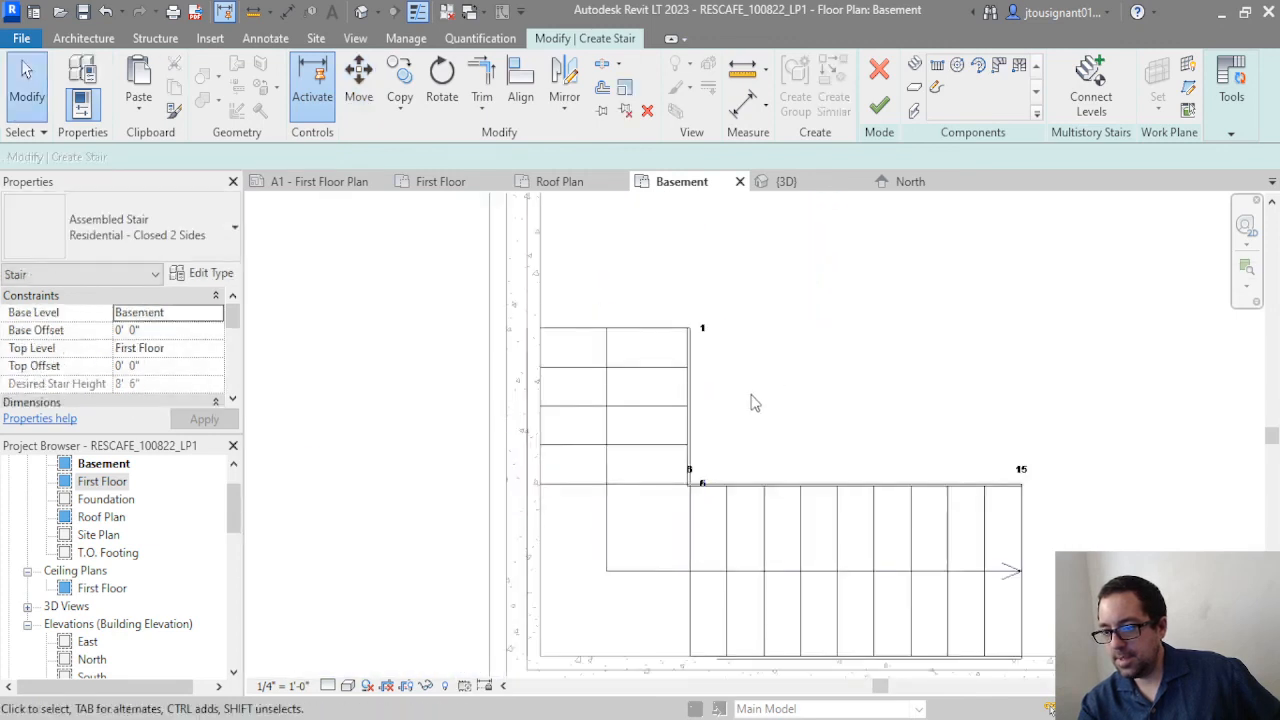
scroll(755, 403, down, 2)
click(877, 108)
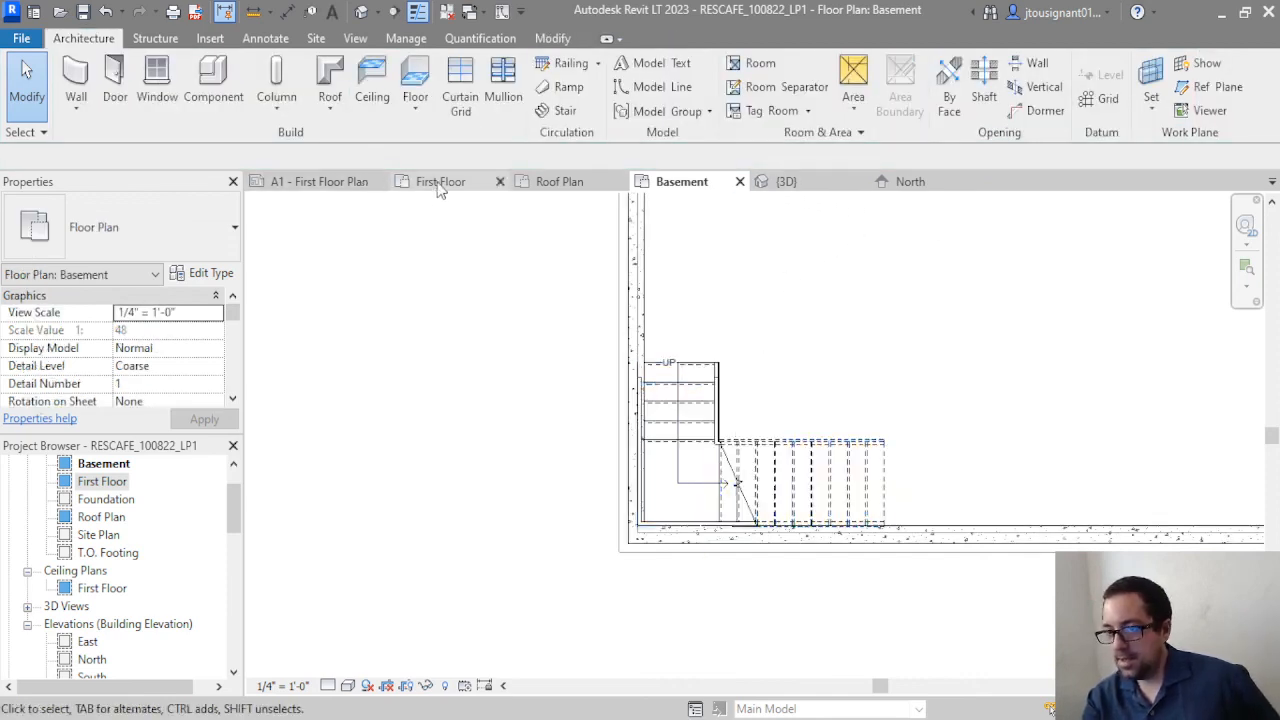
Inspect the west exterior wall at the southwest corner in the First Floor plan and in the Basement plan
click(440, 182)
middle_drag(556, 543, 602, 485)
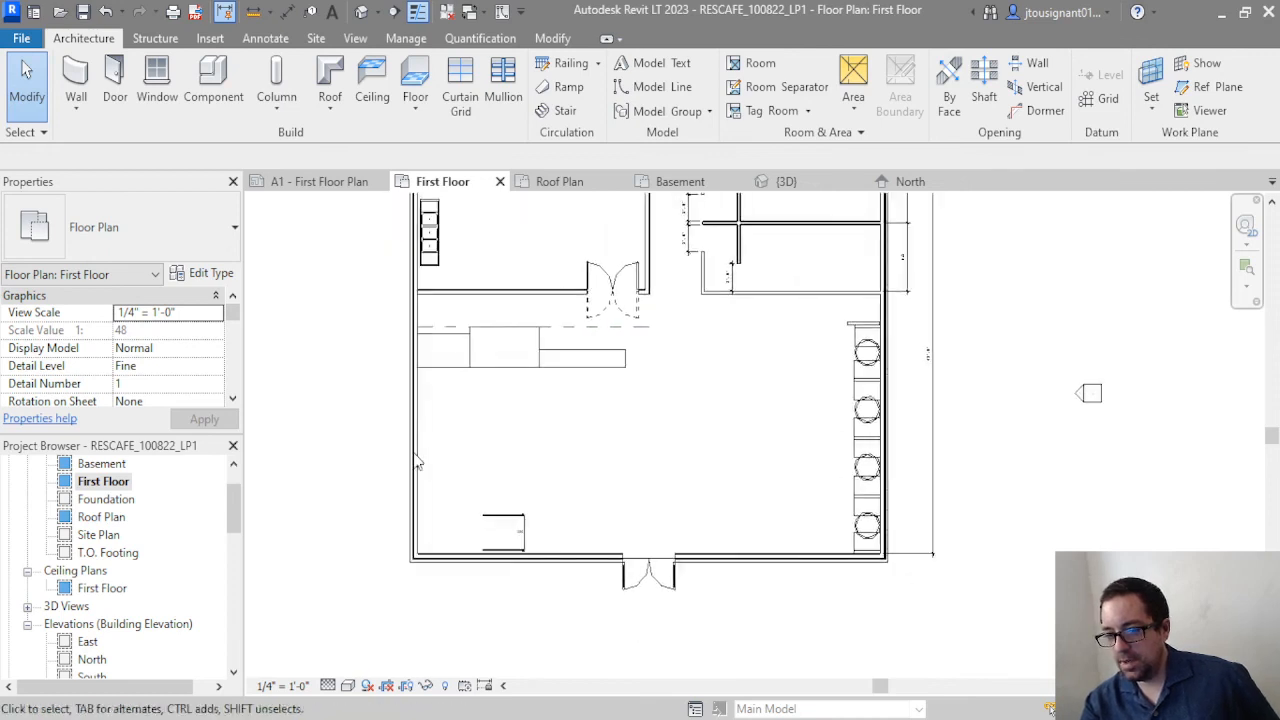
scroll(415, 550, up, 8)
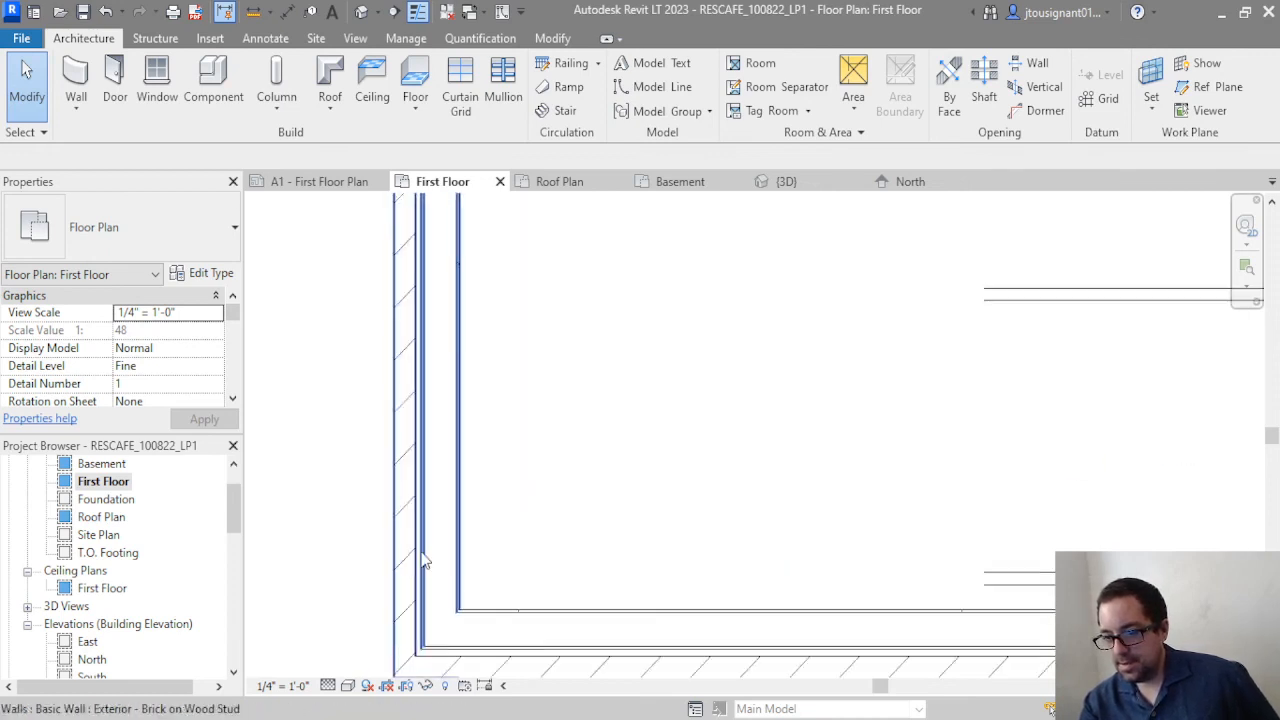
click(422, 560)
scroll(422, 560, down, 2)
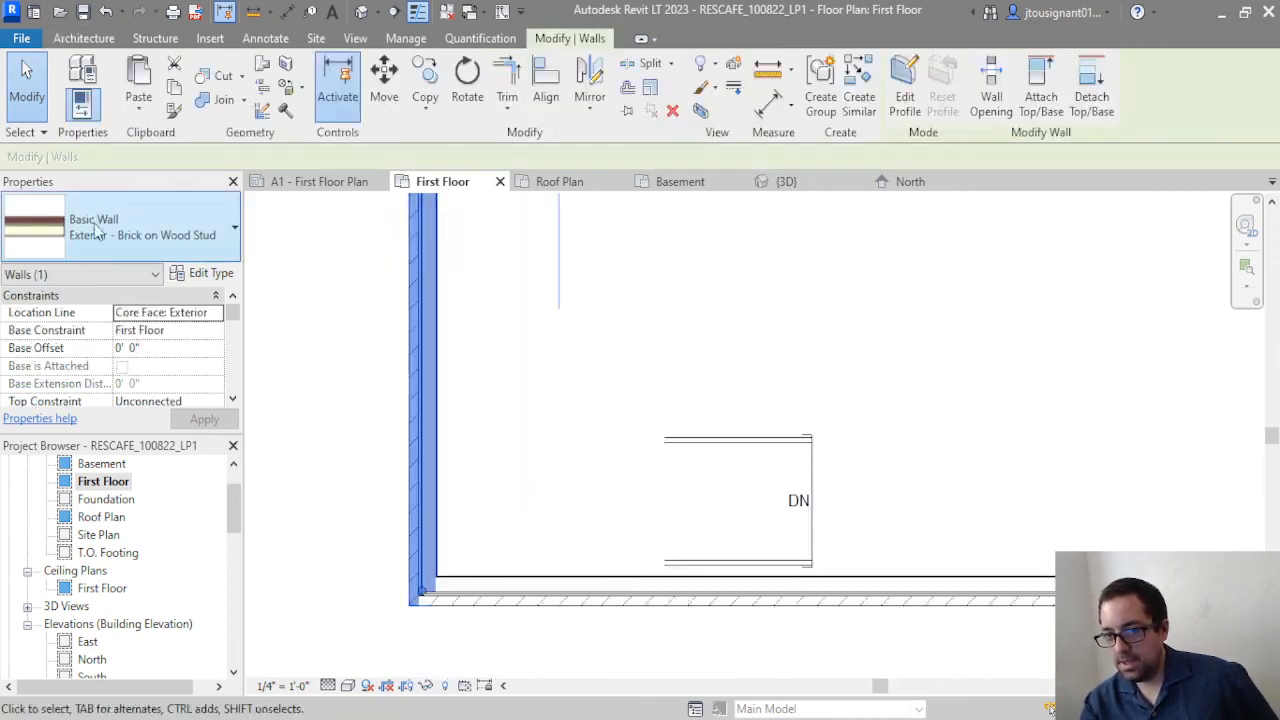
click(705, 184)
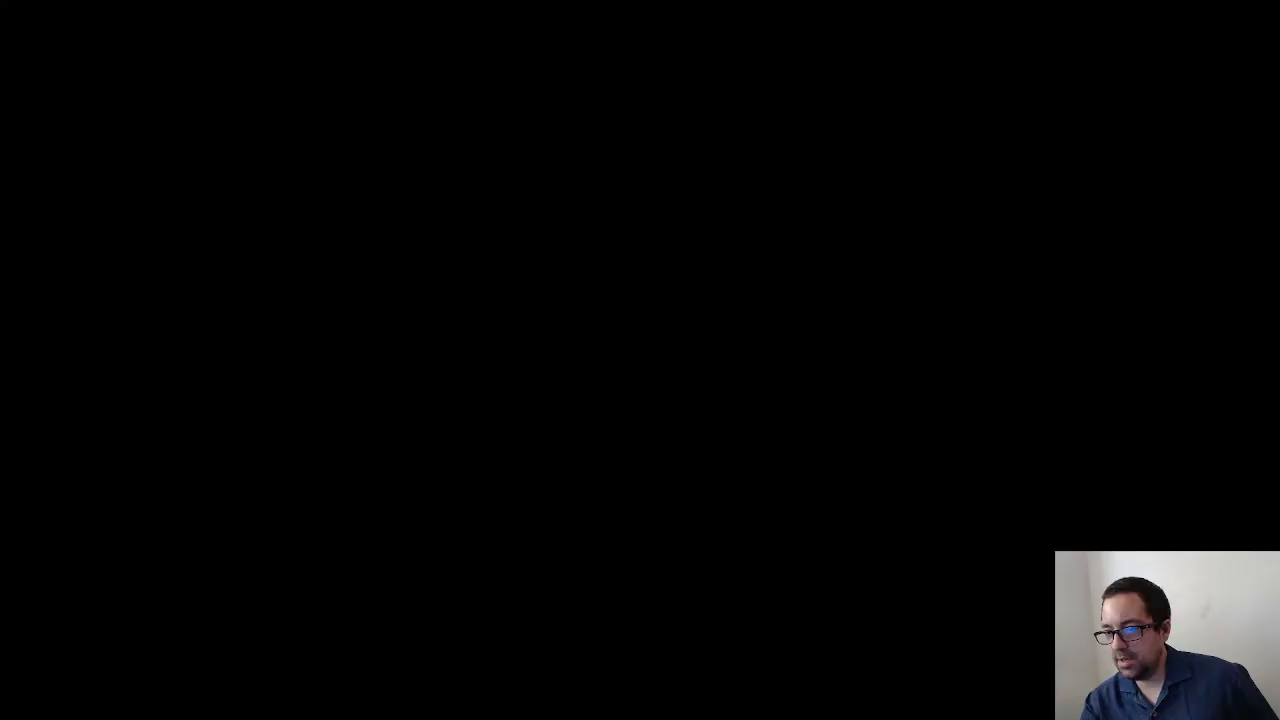
click(562, 583)
scroll(620, 562, up, 3)
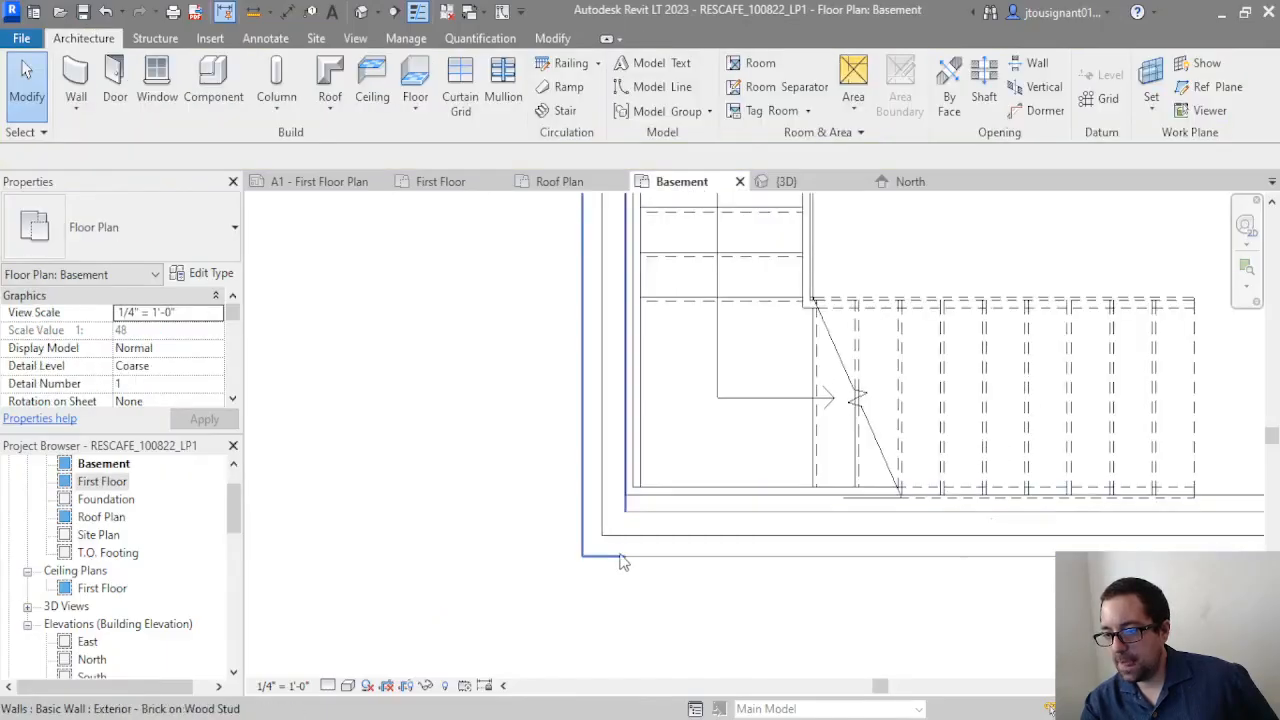
click(590, 552)
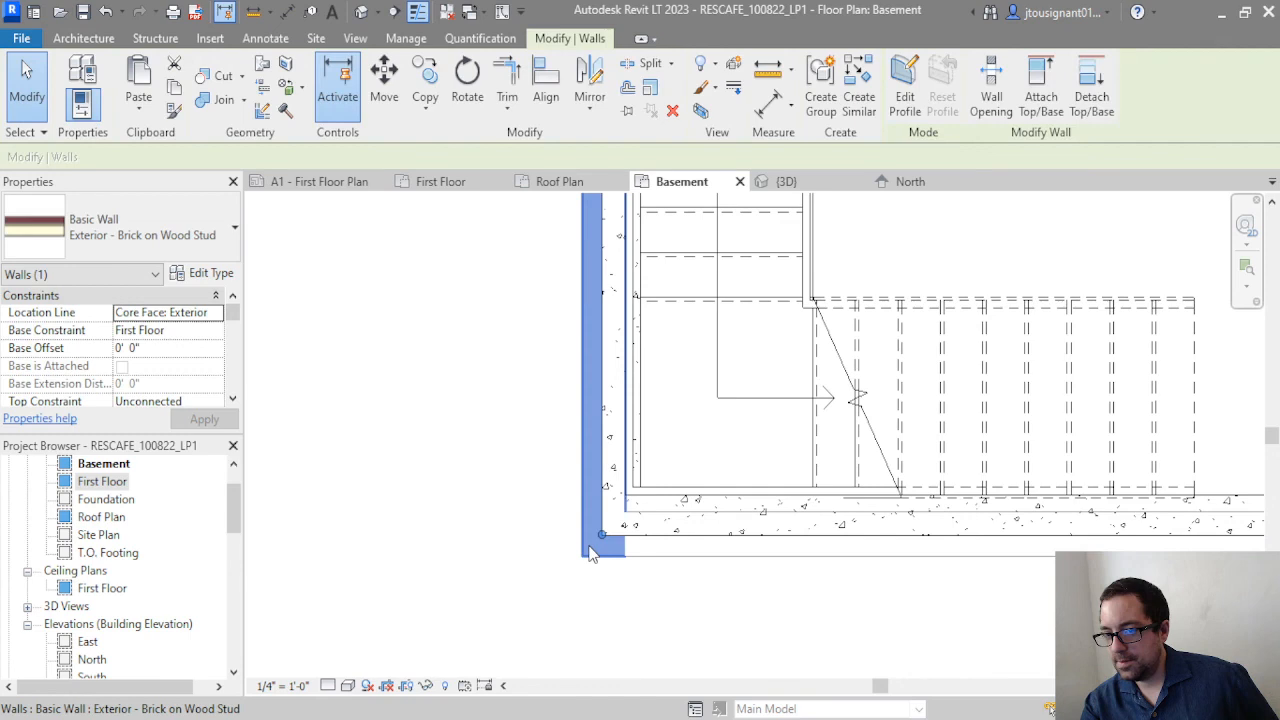
click(448, 548)
Set the Basement floor plan's underlay base level to None
scroll(449, 549, down, 5)
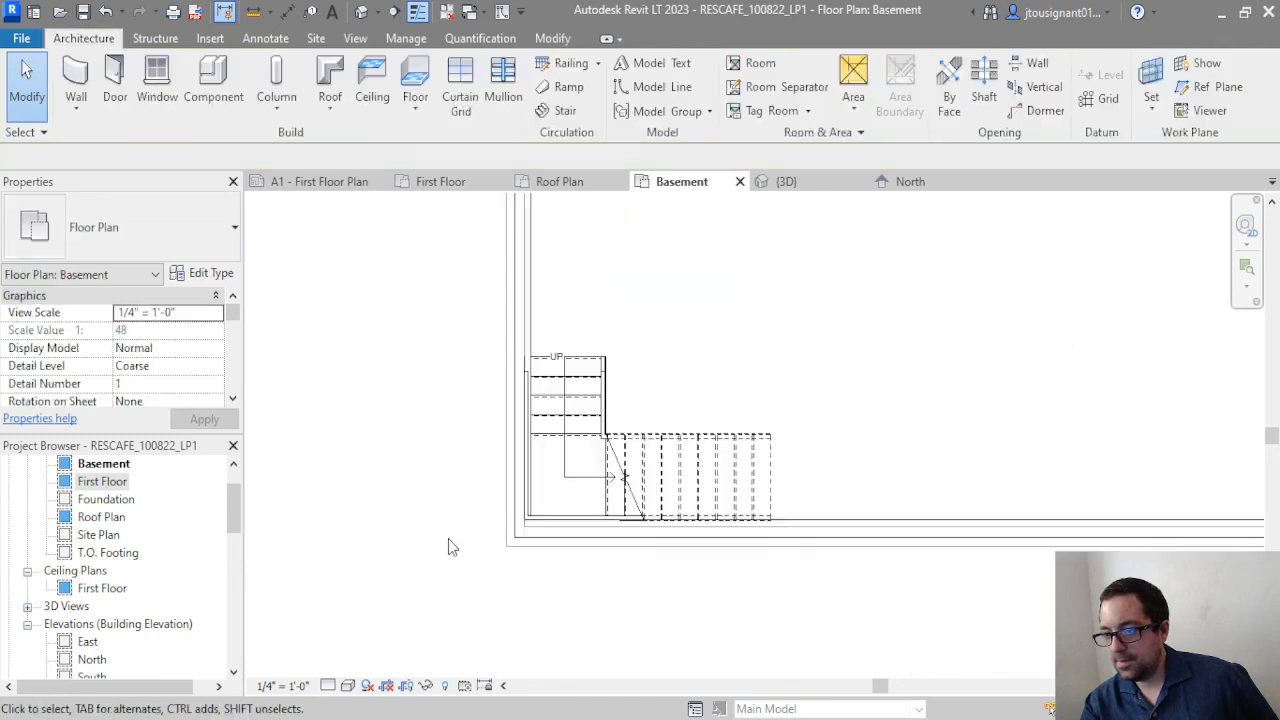
scroll(193, 315, down, 5)
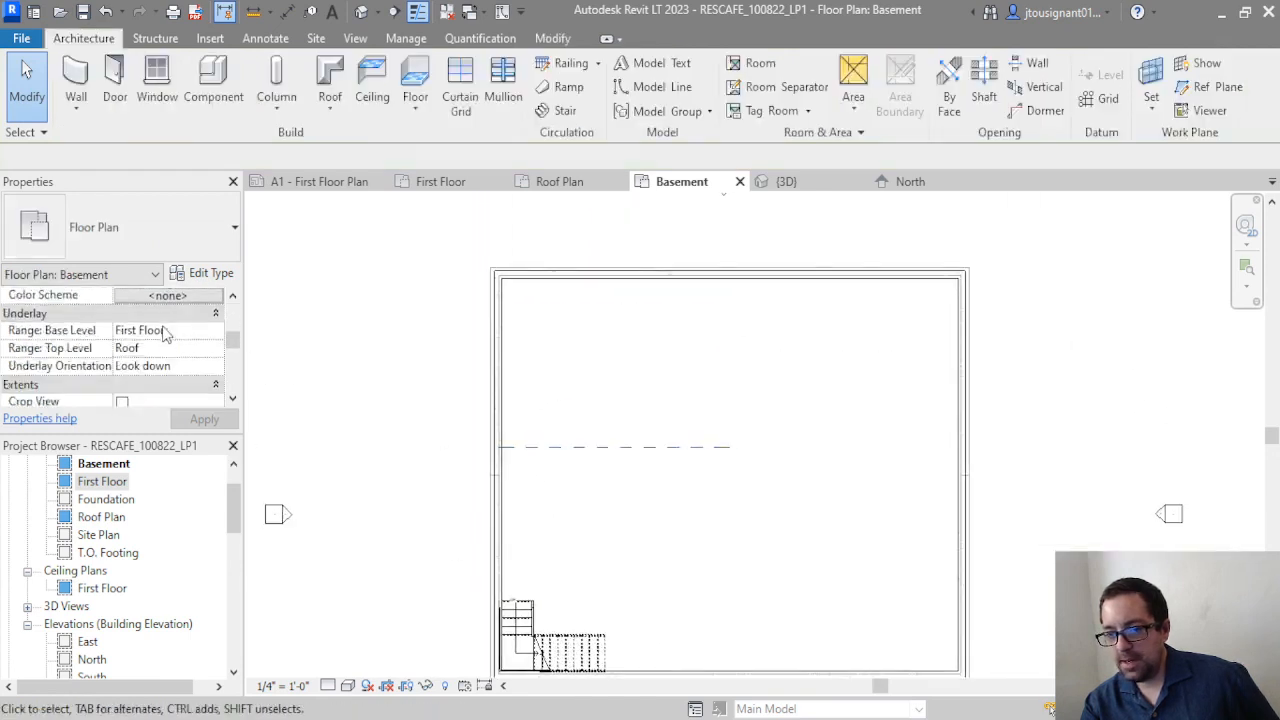
click(222, 336)
click(166, 350)
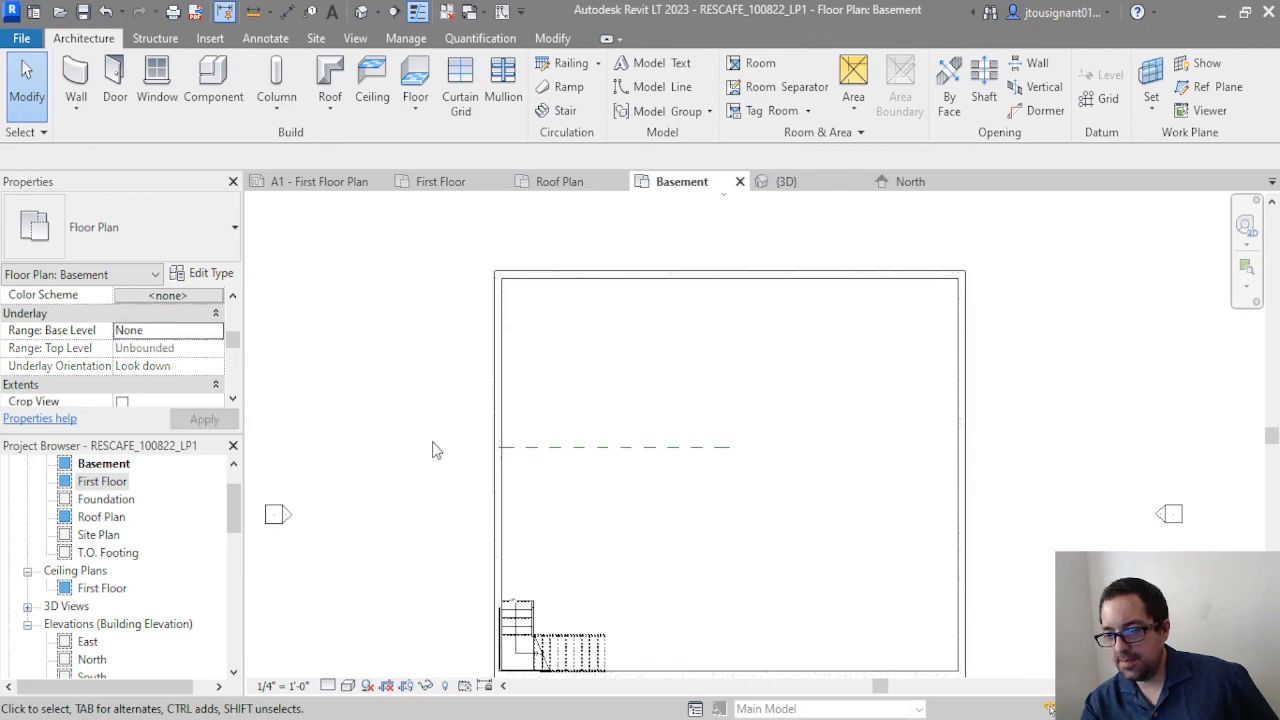
Shift the L-shaped stair clear of the west and south foundation walls, toward the northeast
middle_drag(449, 594, 456, 490)
scroll(511, 472, up, 6)
middle_drag(533, 578, 527, 394)
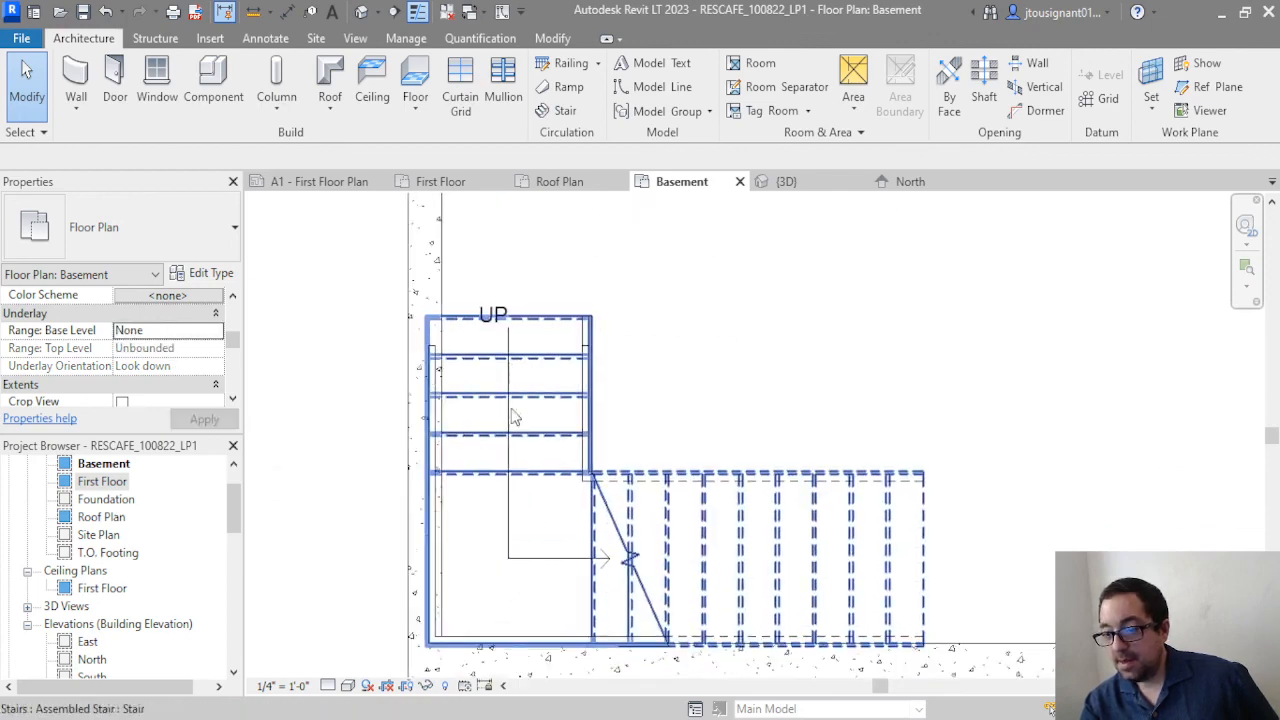
click(530, 514)
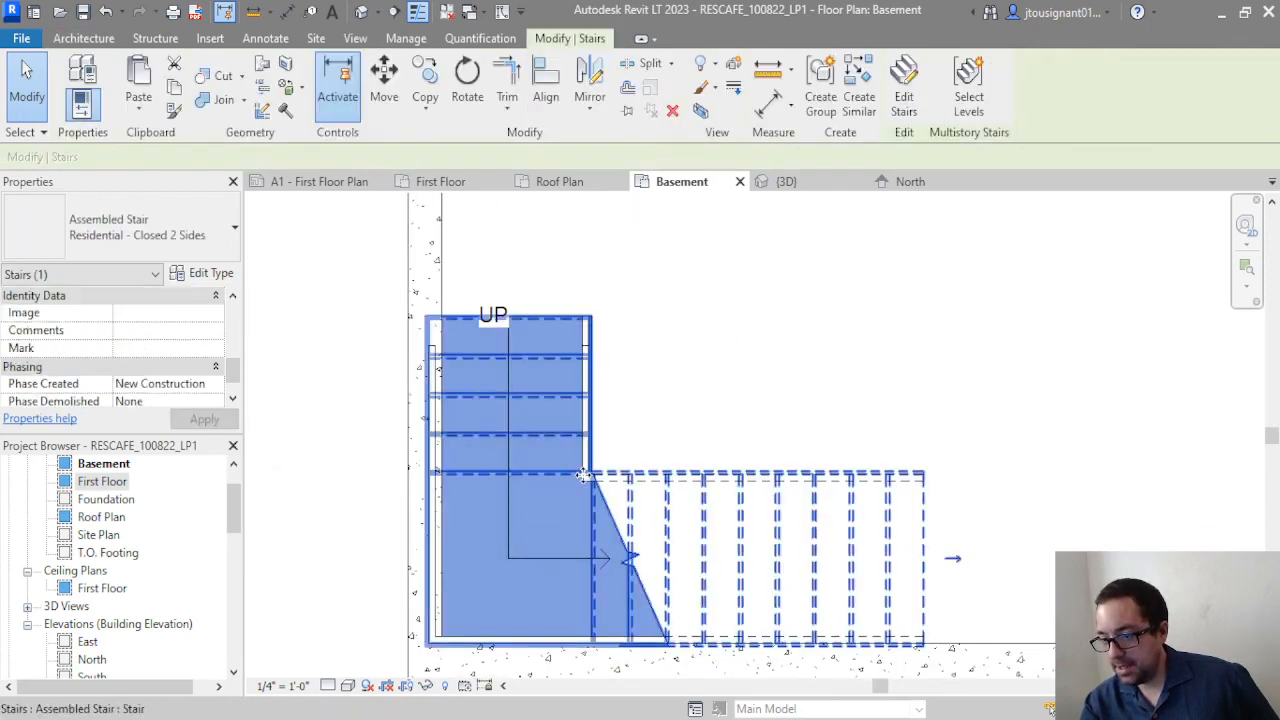
drag(641, 421, 726, 370)
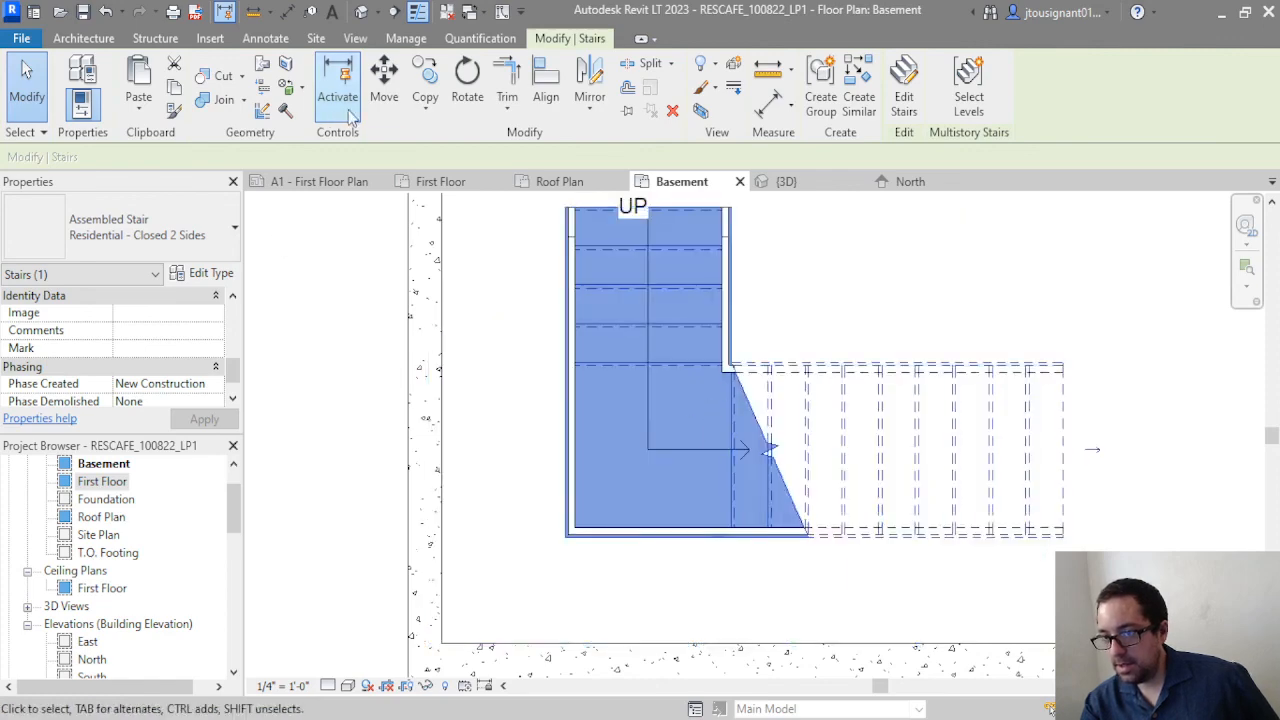
Move the stair by its outer southwest corner onto the inside corner of the foundation walls
click(384, 88)
middle_drag(555, 525, 644, 278)
scroll(558, 504, up, 3)
click(584, 549)
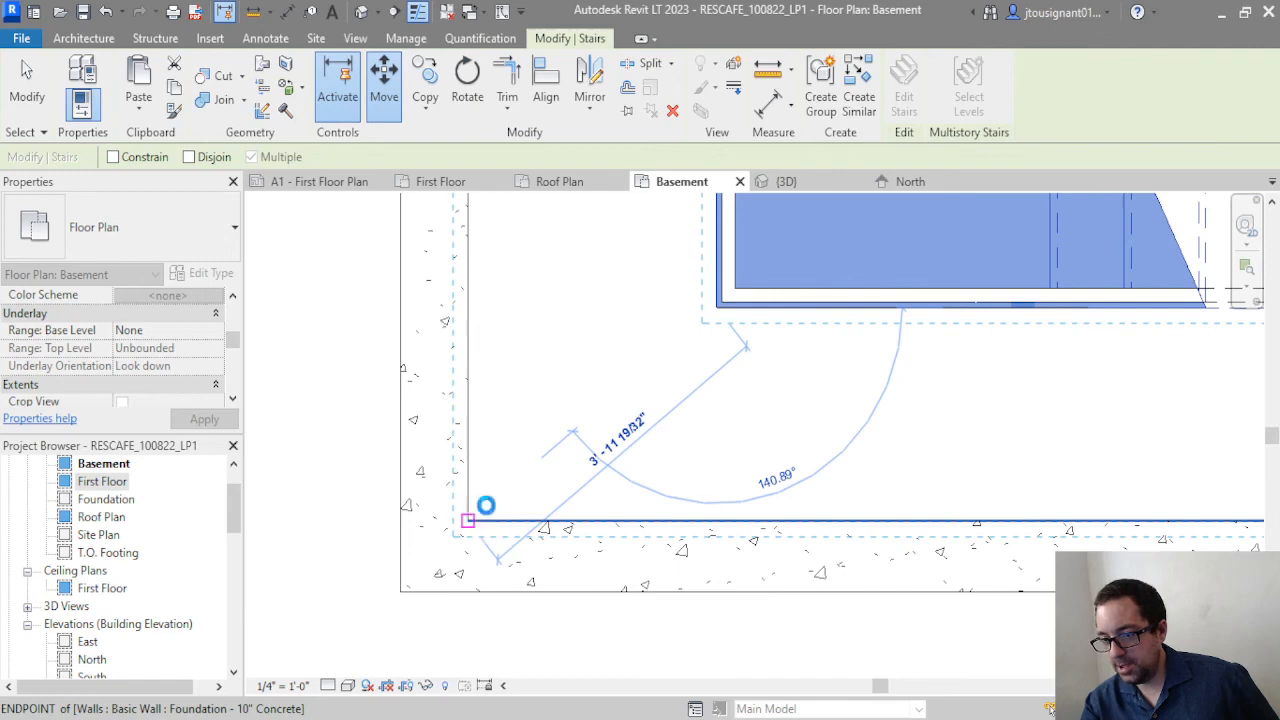
click(484, 506)
scroll(480, 500, down, 5)
key(Escape)
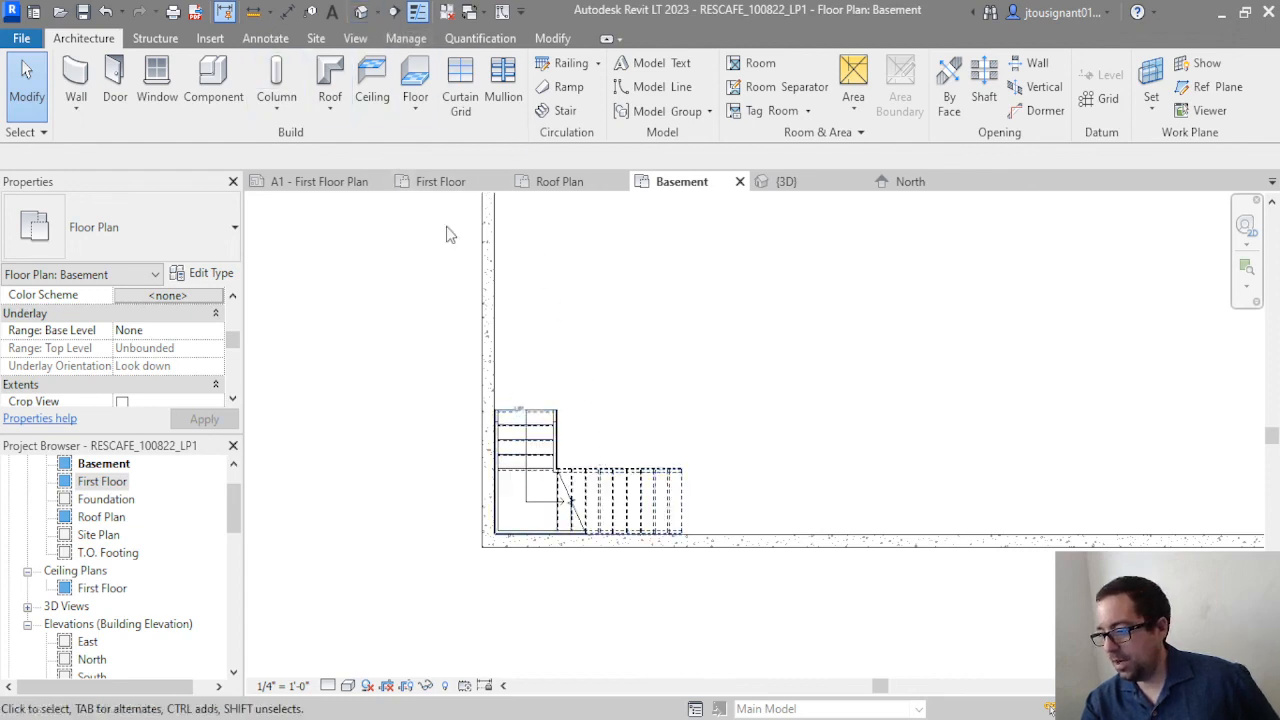
Cut a building section facing north across the whole basement through the stair's landing and east run, and open its view
click(395, 12)
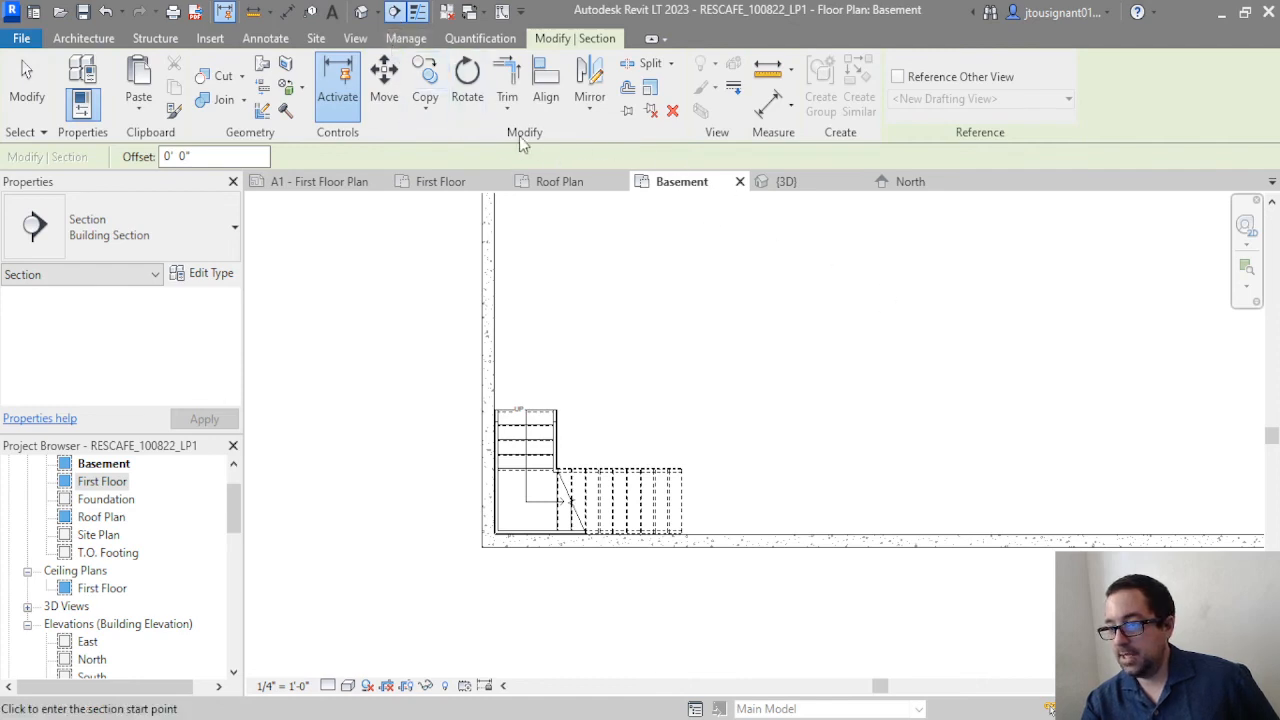
scroll(520, 432, down, 1)
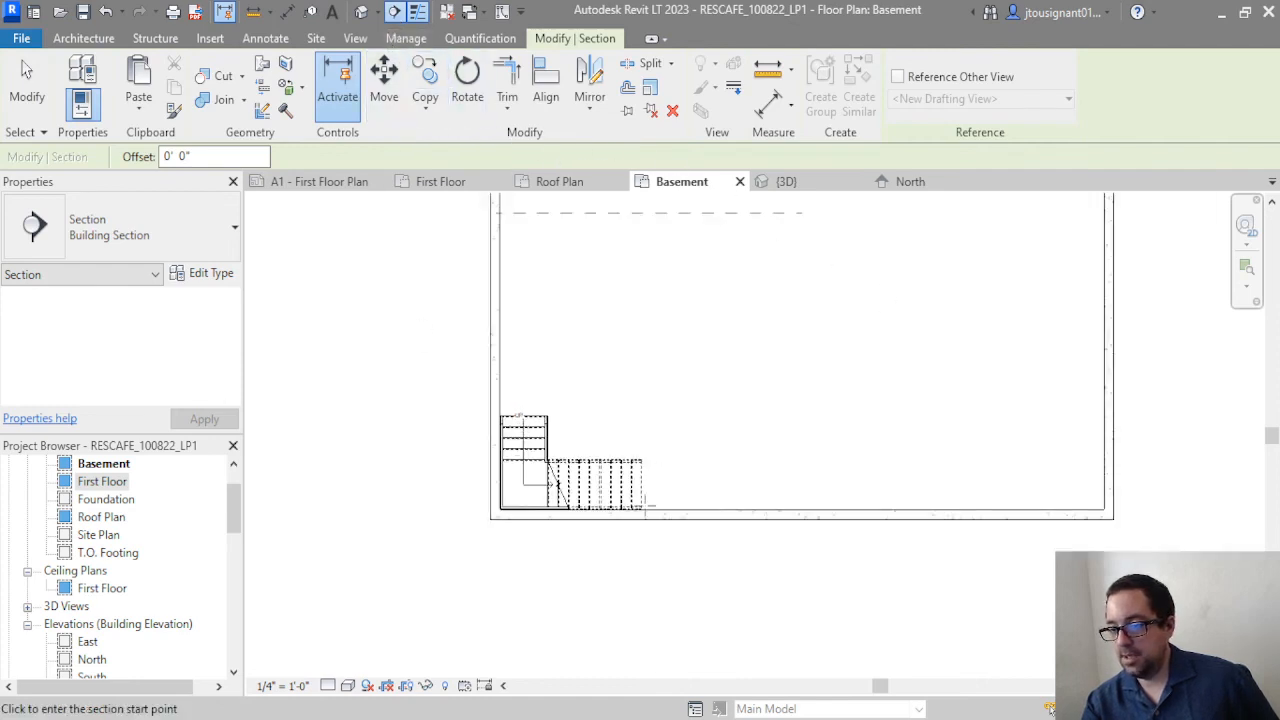
click(417, 485)
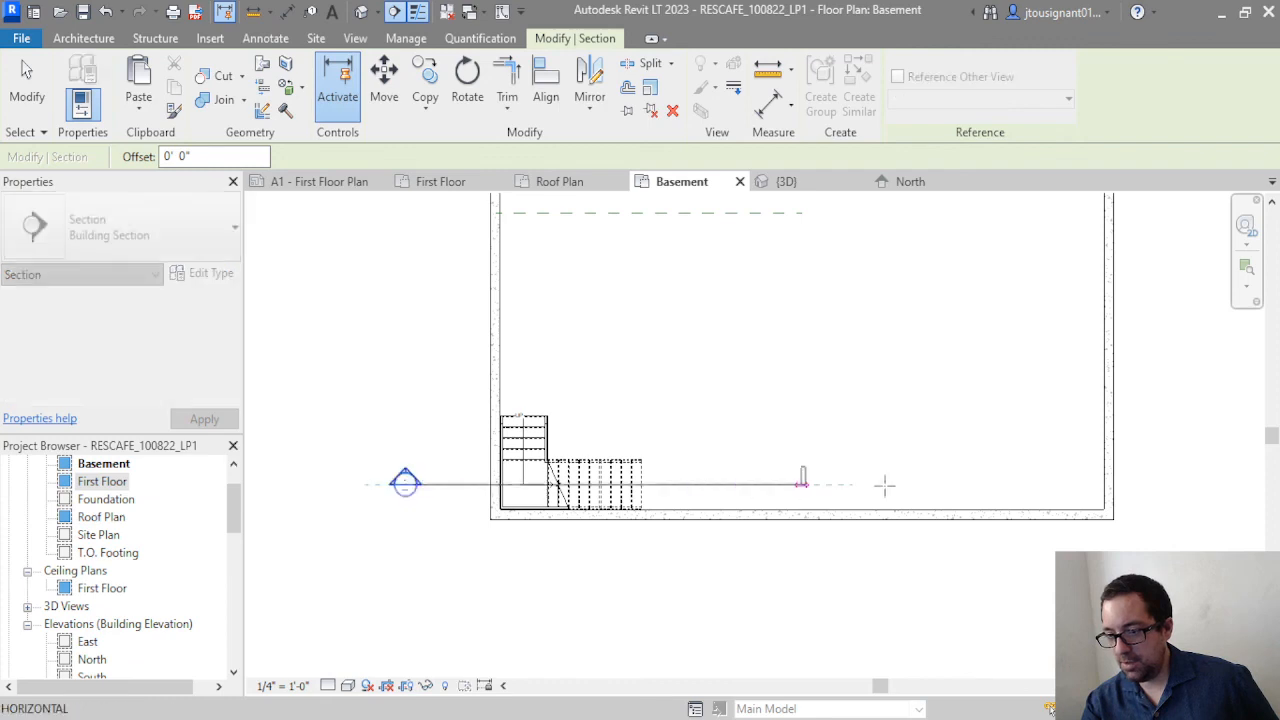
click(1170, 485)
key(Escape)
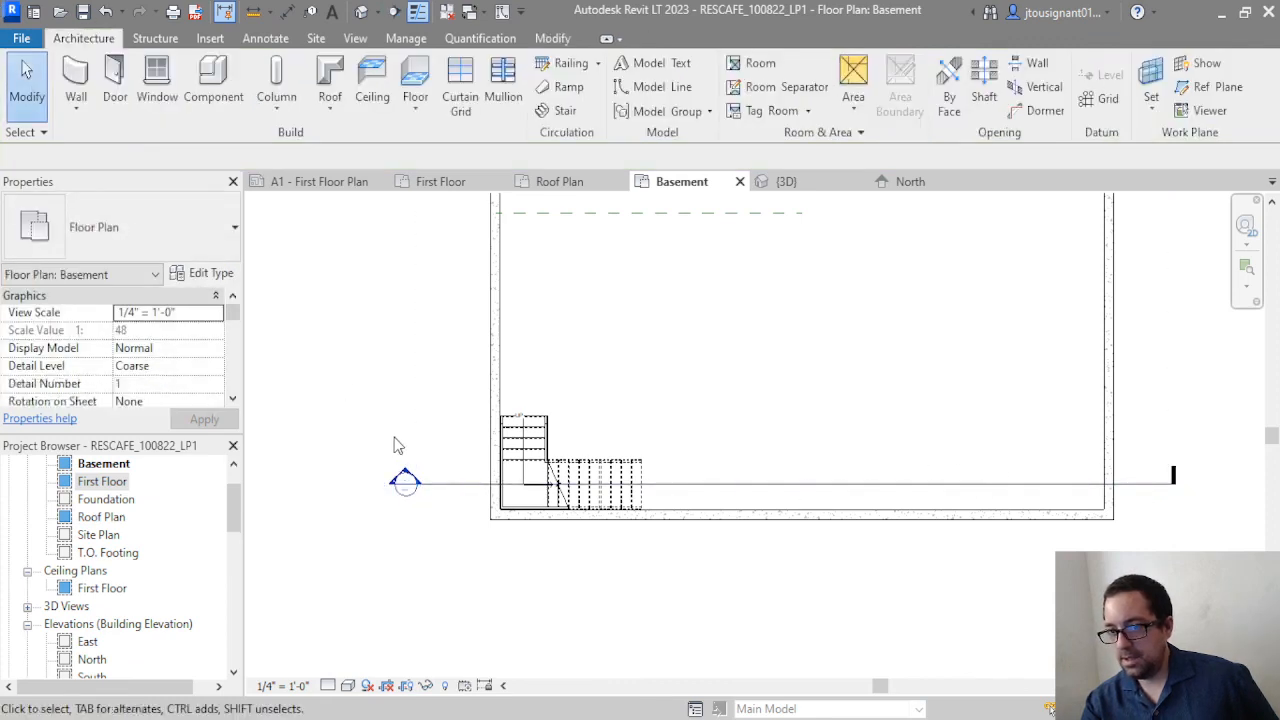
double_click(404, 480)
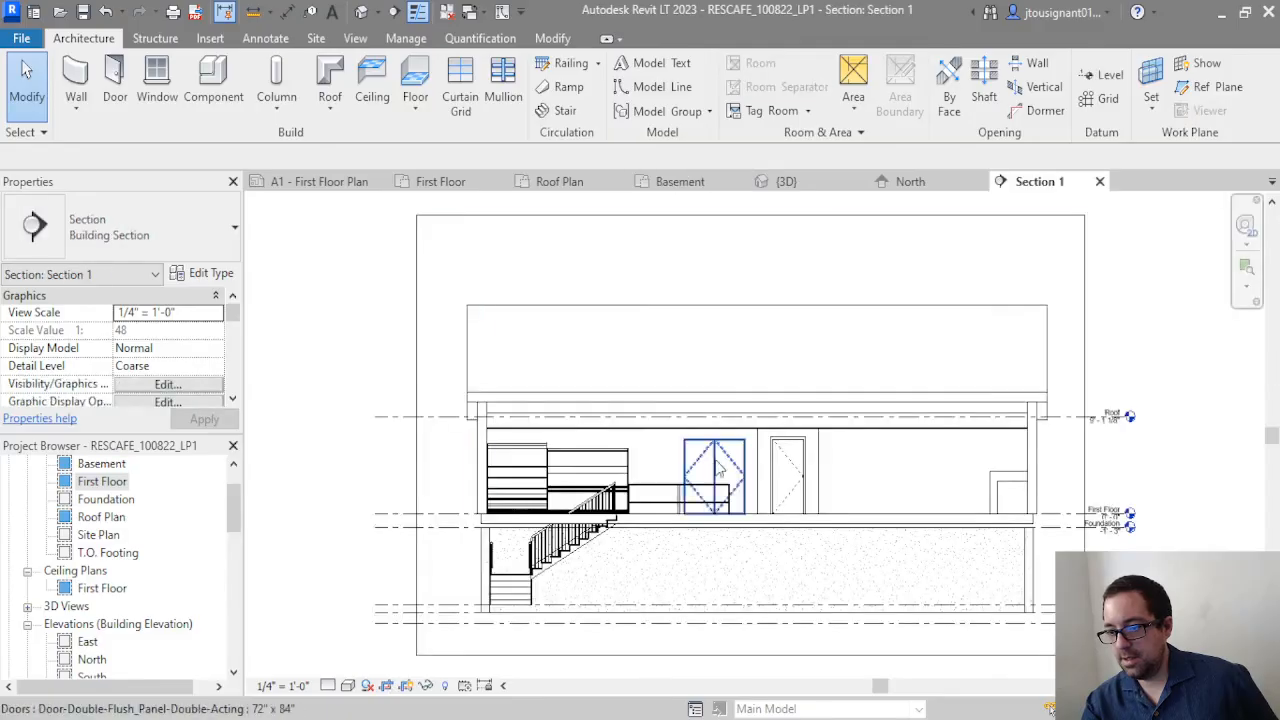
Measure the headroom from a lower tread of the upper stair run to the first-floor structure with an aligned dimension
scroll(585, 548, up, 4)
scroll(584, 539, up, 2)
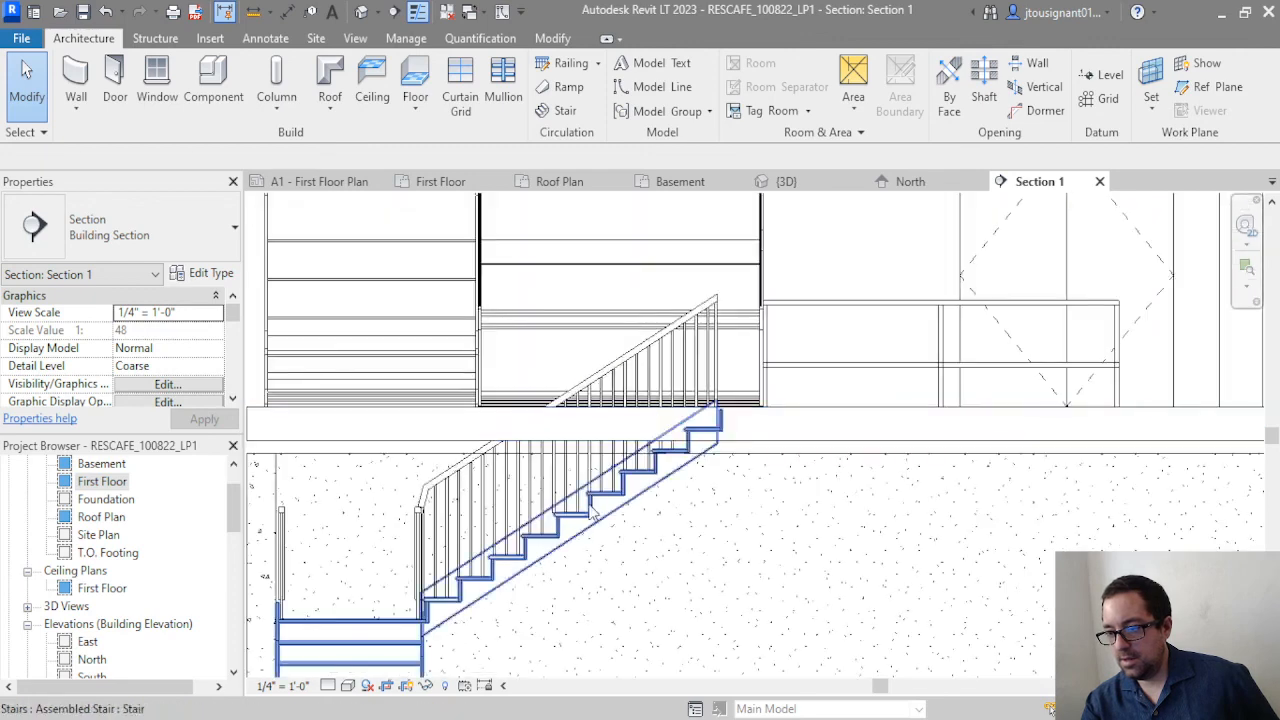
scroll(529, 430, up, 2)
click(287, 12)
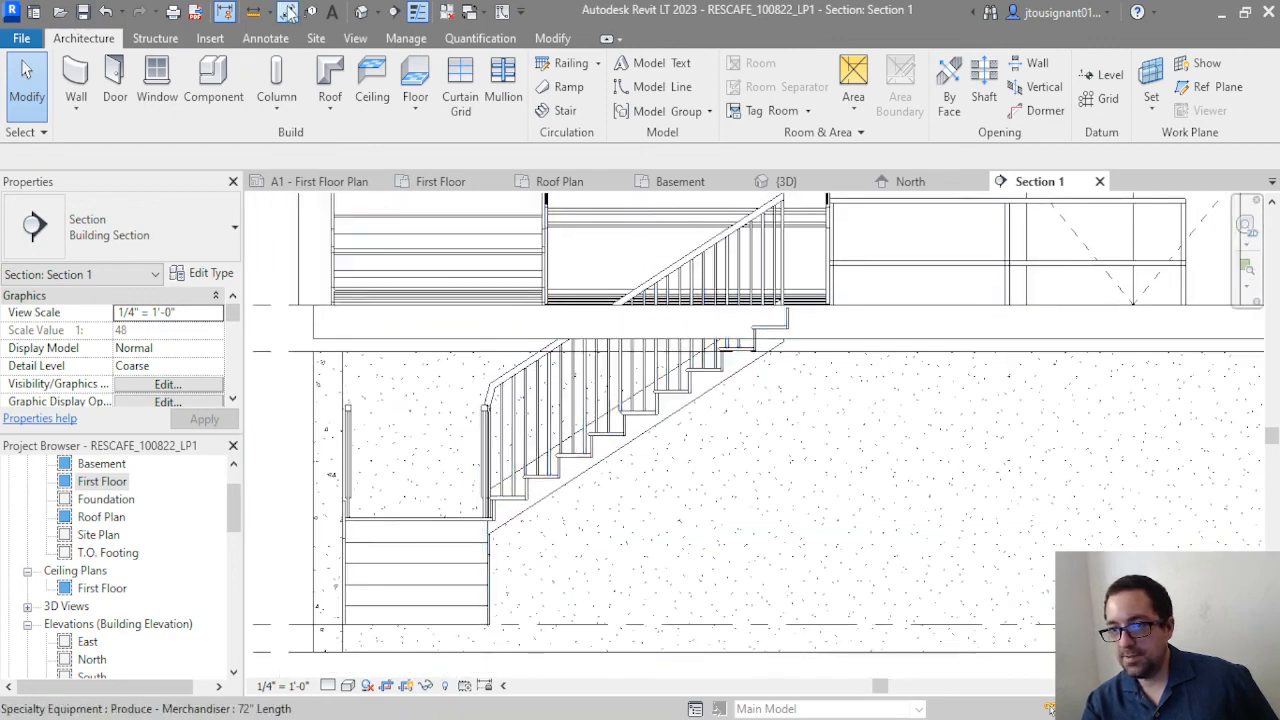
scroll(537, 445, up, 3)
scroll(546, 512, up, 2)
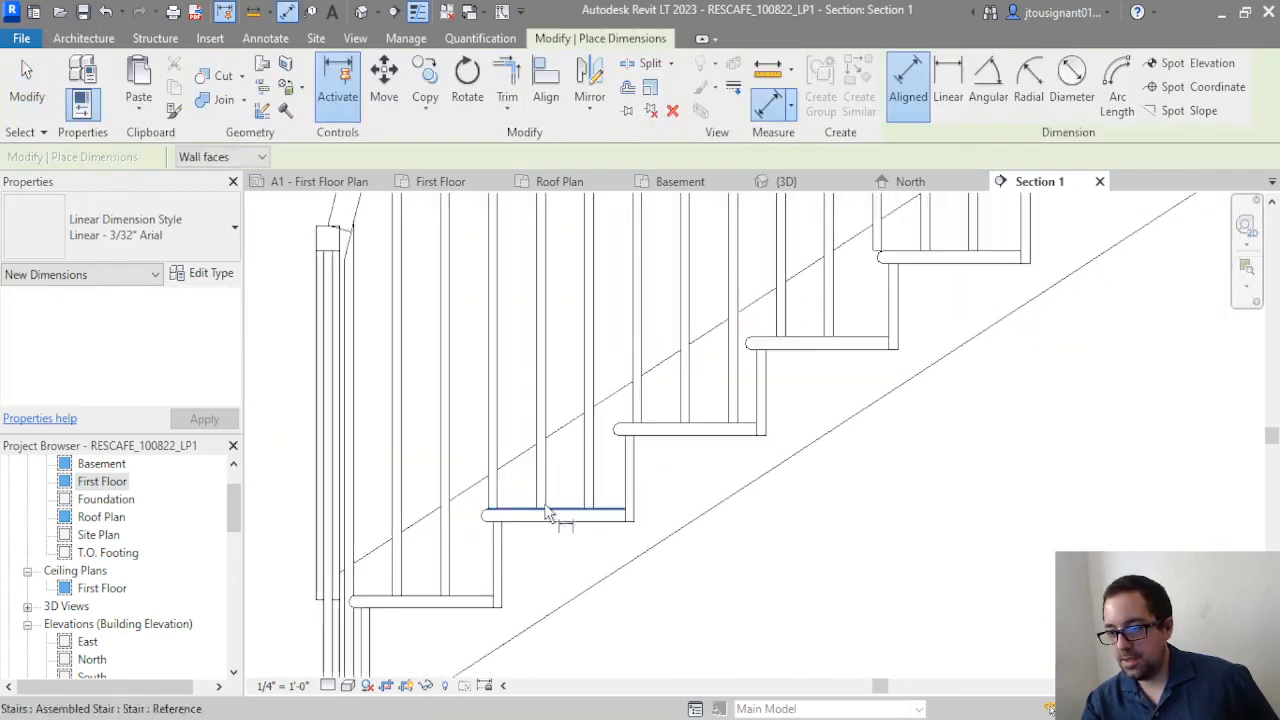
scroll(553, 517, down, 2)
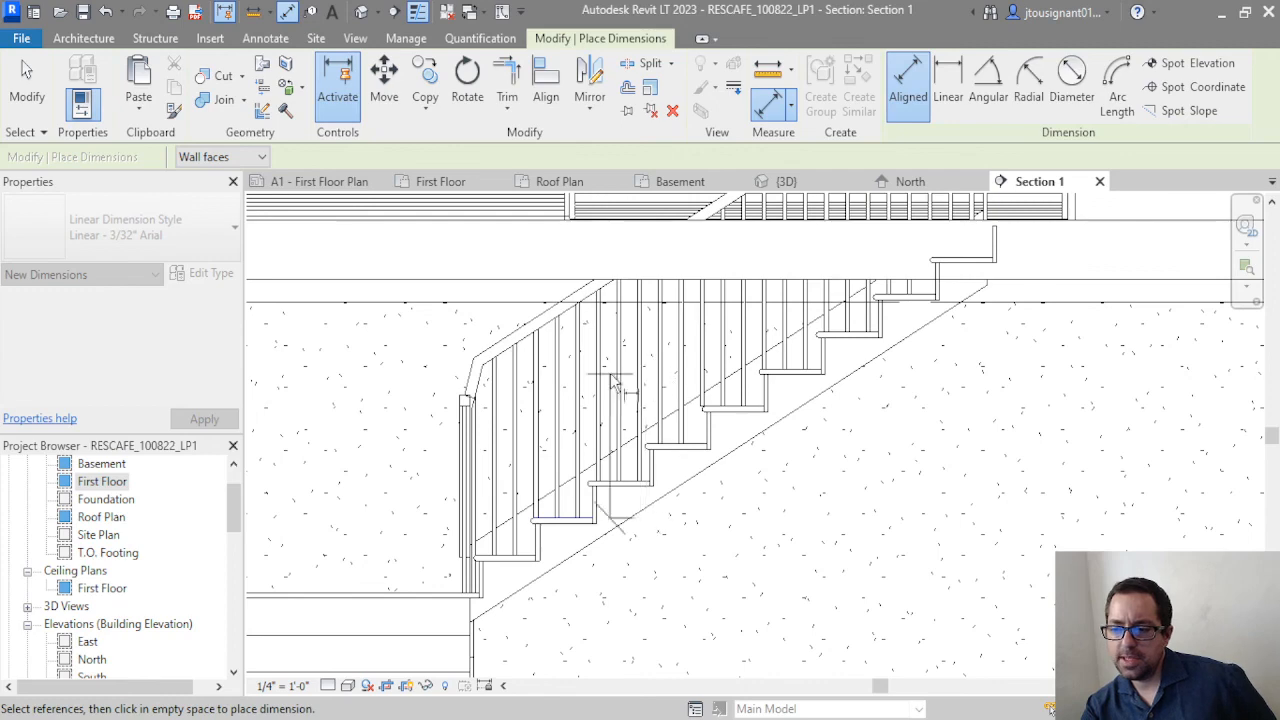
scroll(502, 265, down, 4)
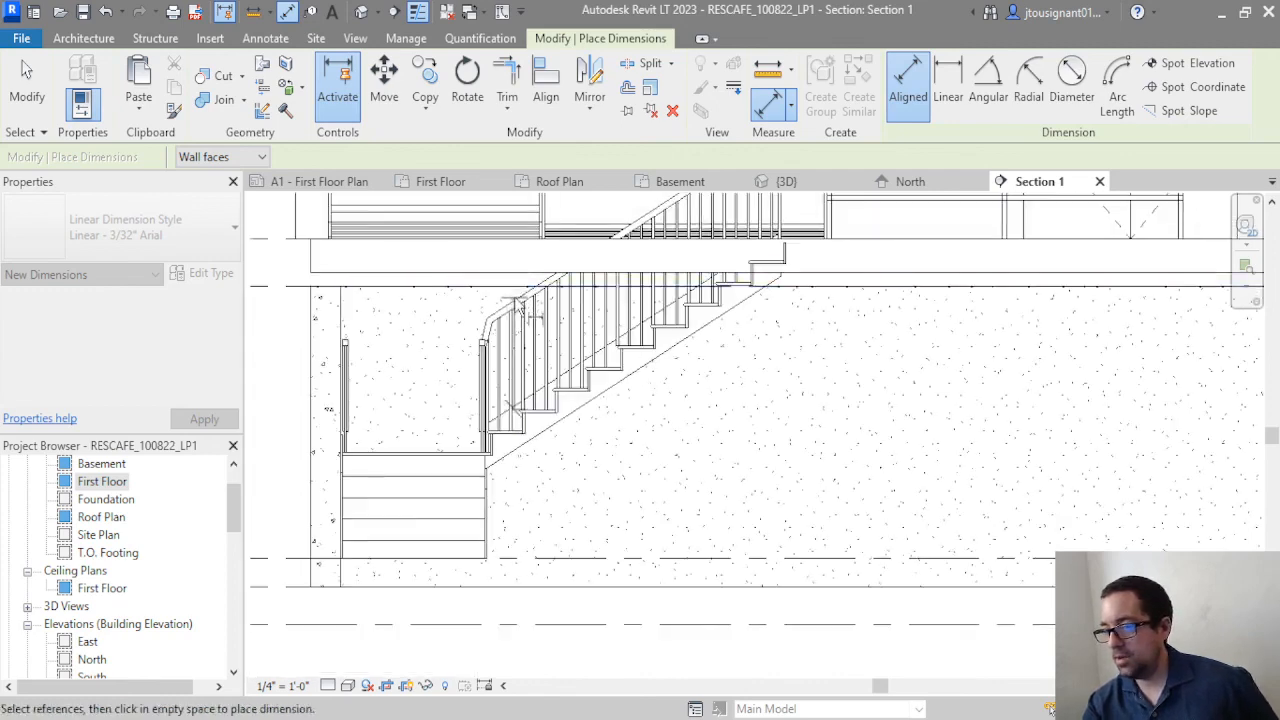
scroll(487, 277, up, 3)
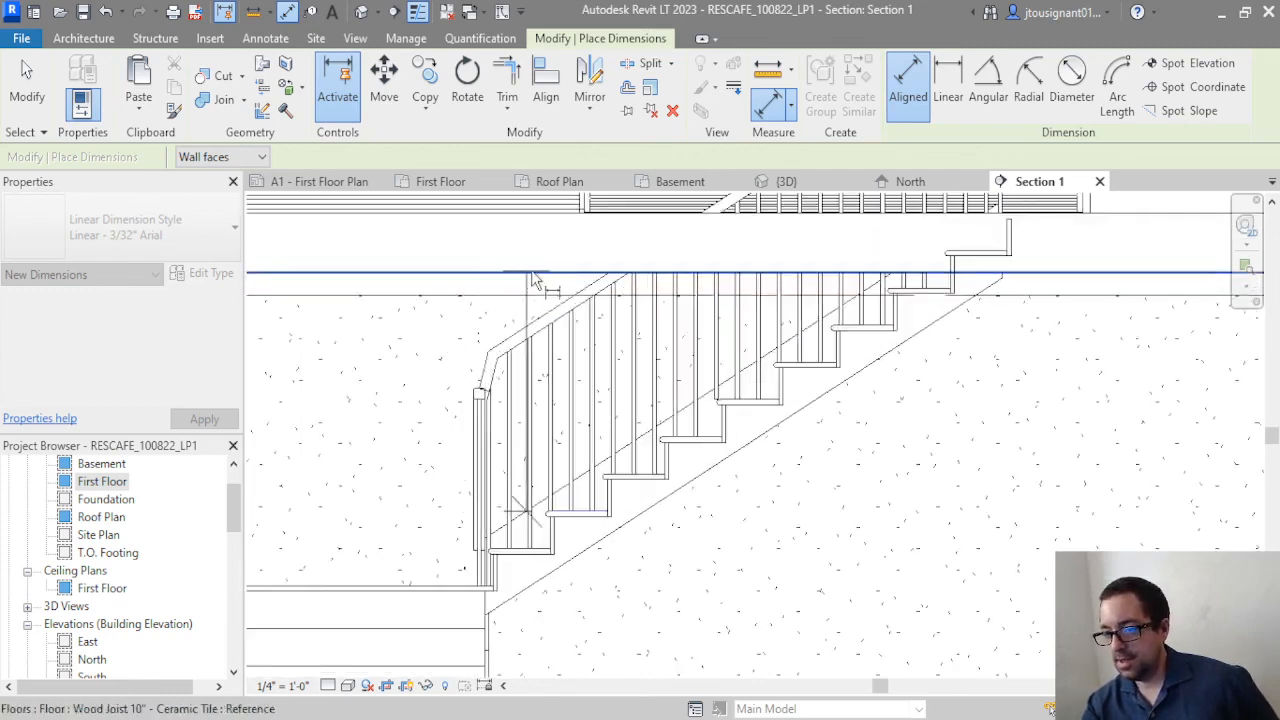
scroll(505, 318, down, 2)
scroll(457, 409, up, 4)
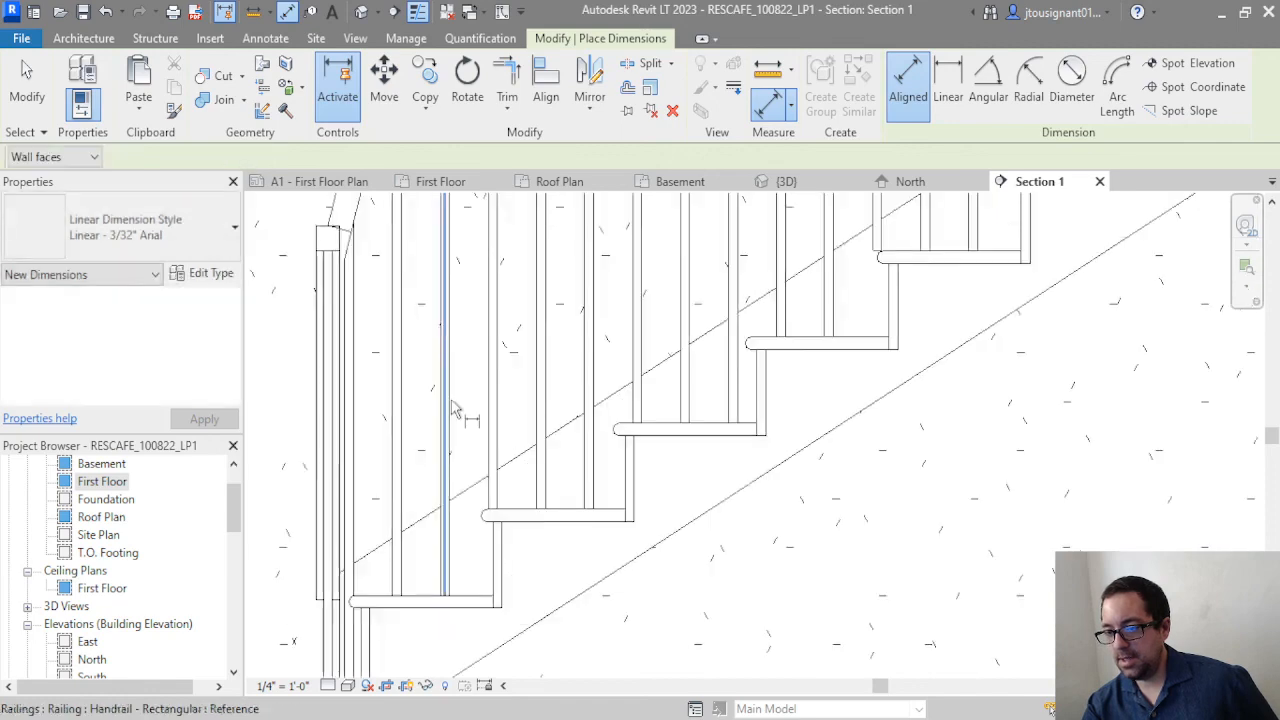
Check the headroom above the lowest tread of the lower stair run with an aligned dimension up to the first-floor structure
scroll(537, 391, down, 3)
scroll(535, 512, down, 2)
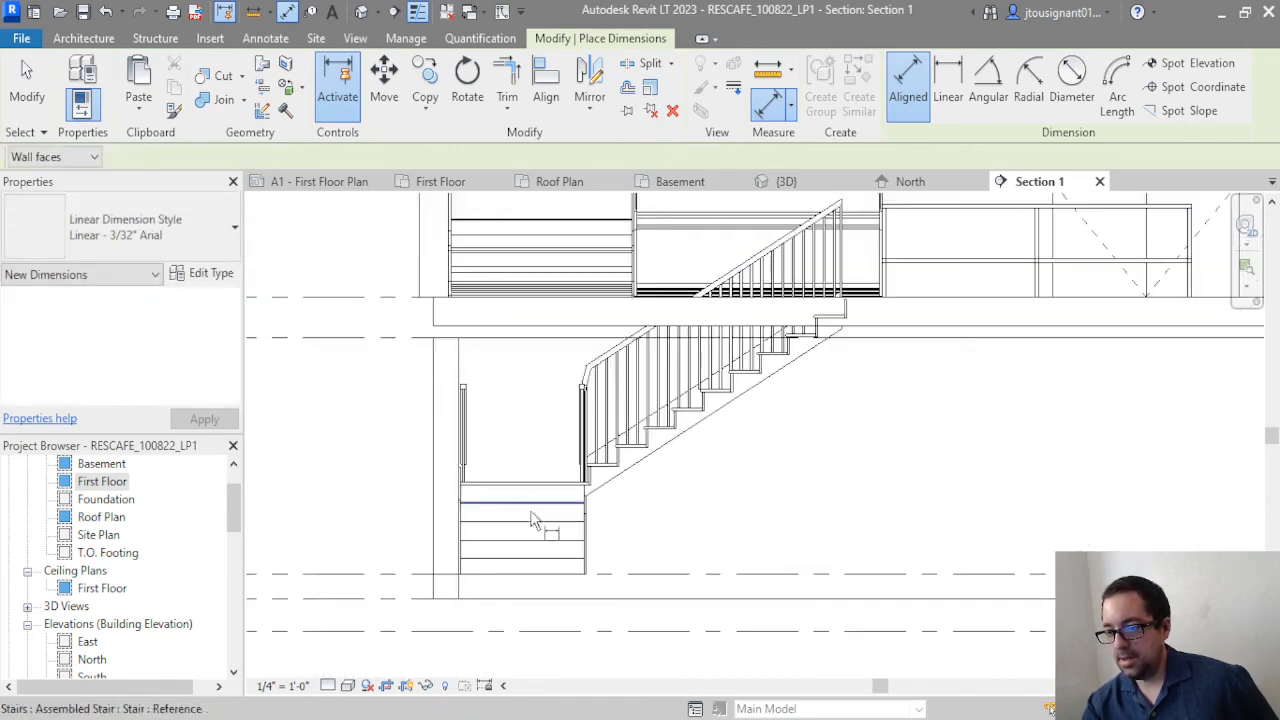
click(540, 524)
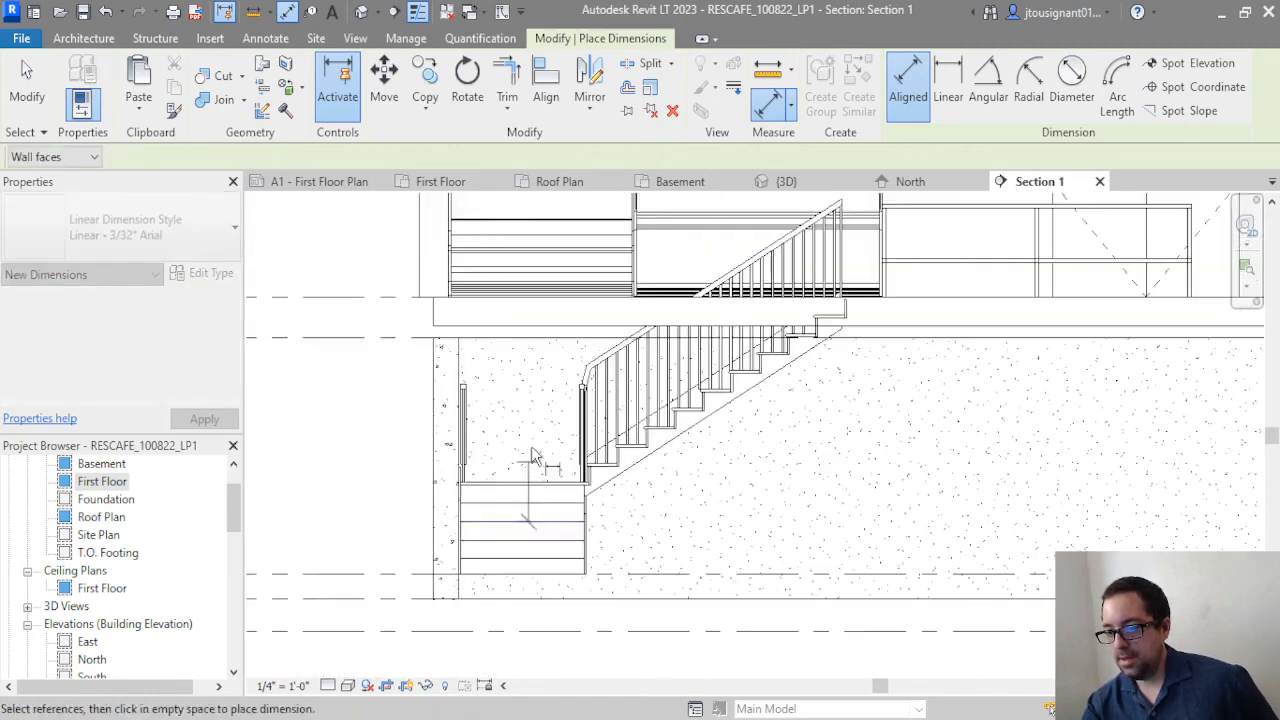
click(540, 560)
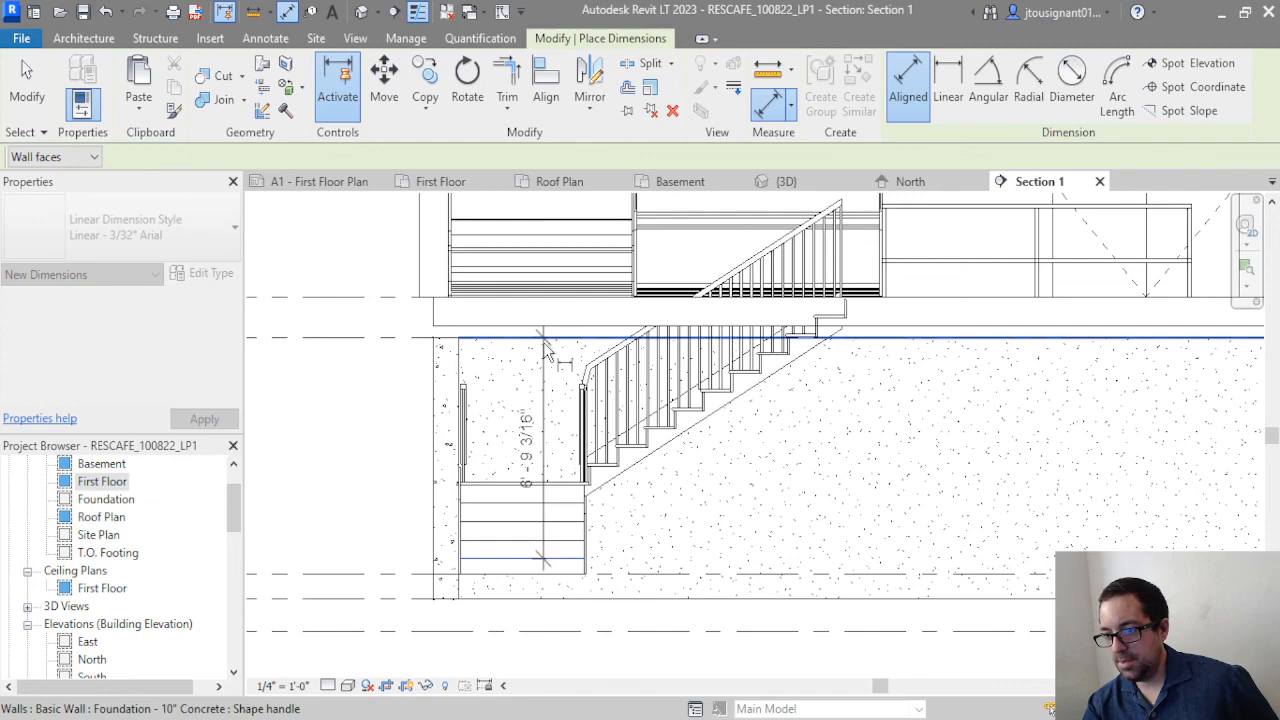
scroll(545, 350, up, 1)
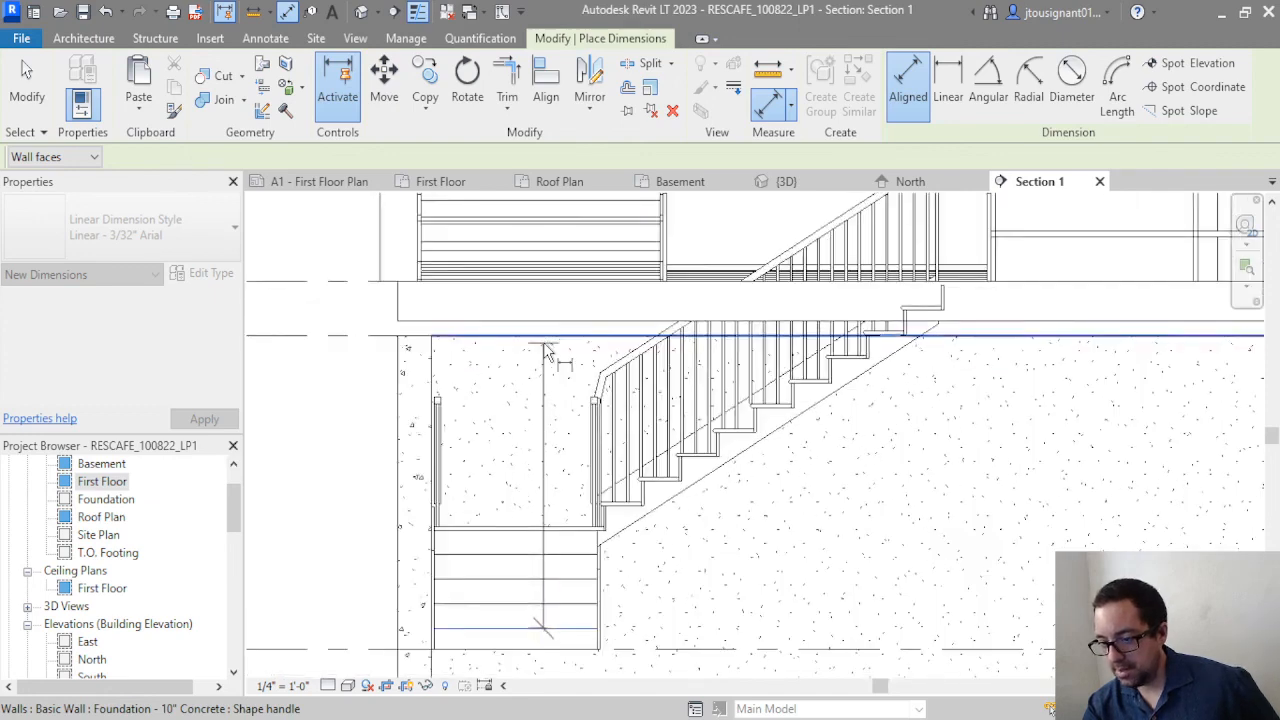
scroll(545, 350, down, 1)
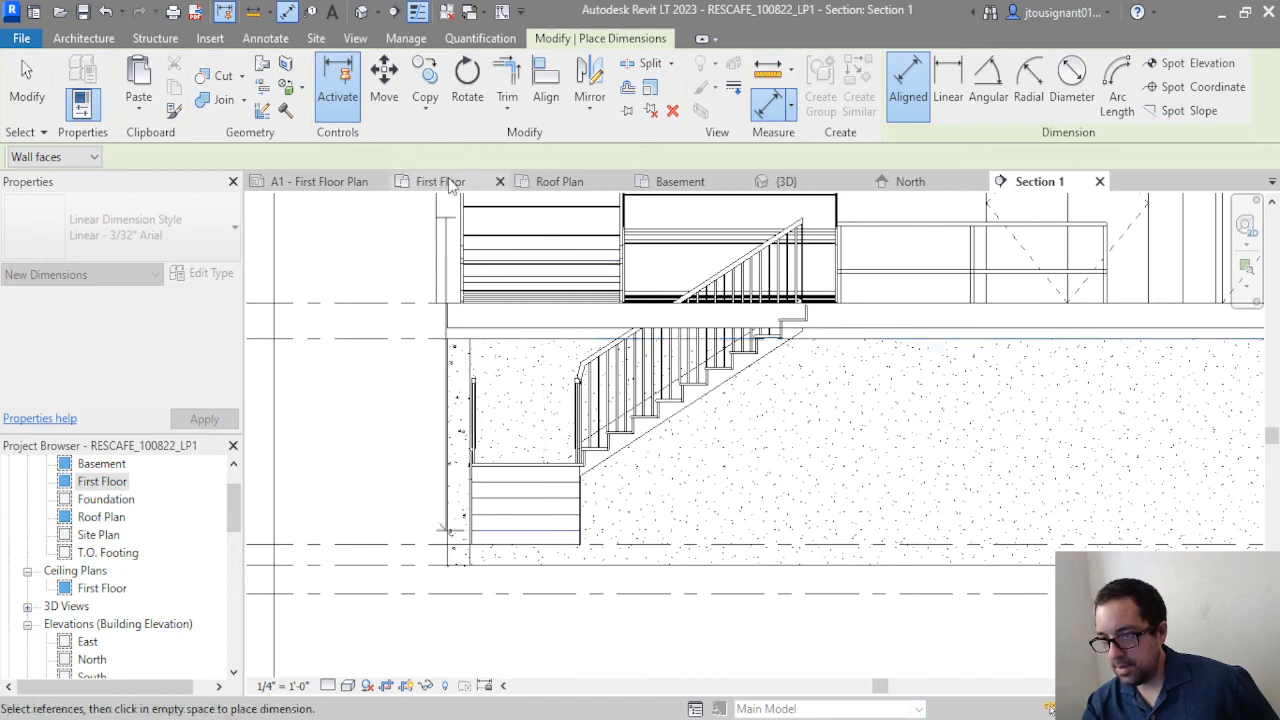
In the Basement plan, draw a horizontal reference plane eastward from the northwest corner of the stair along its first riser
click(680, 182)
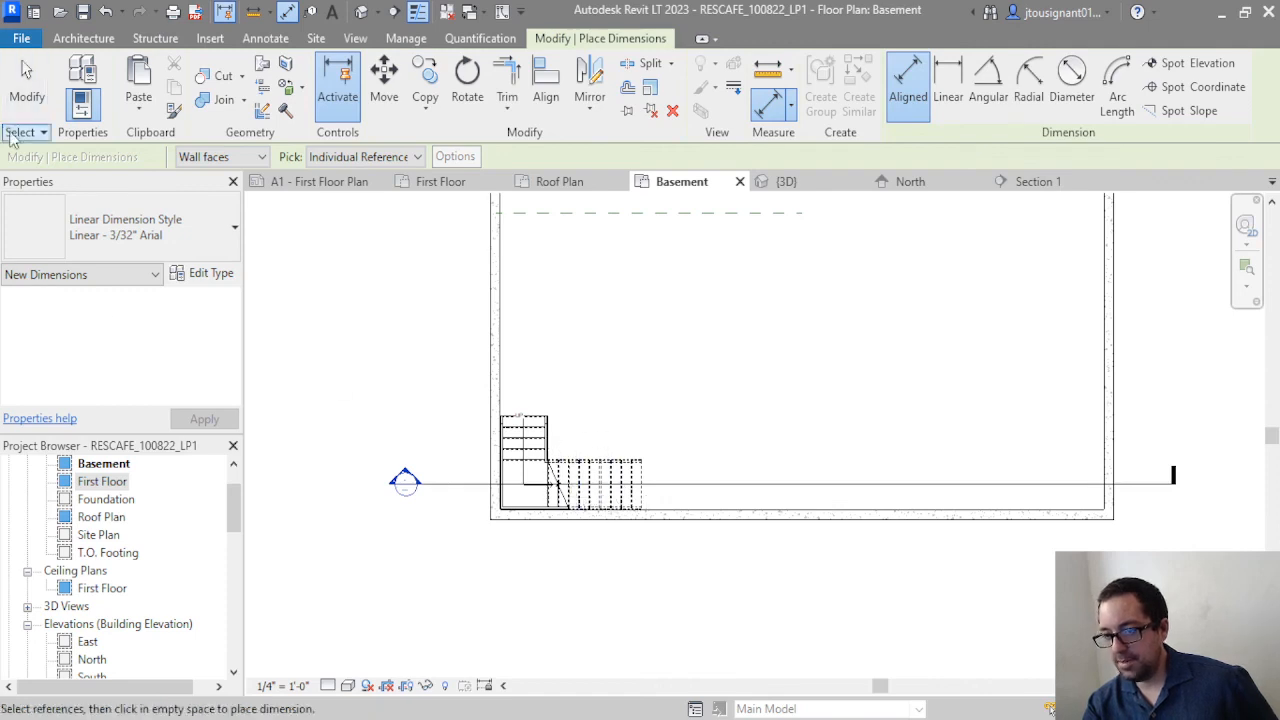
click(42, 106)
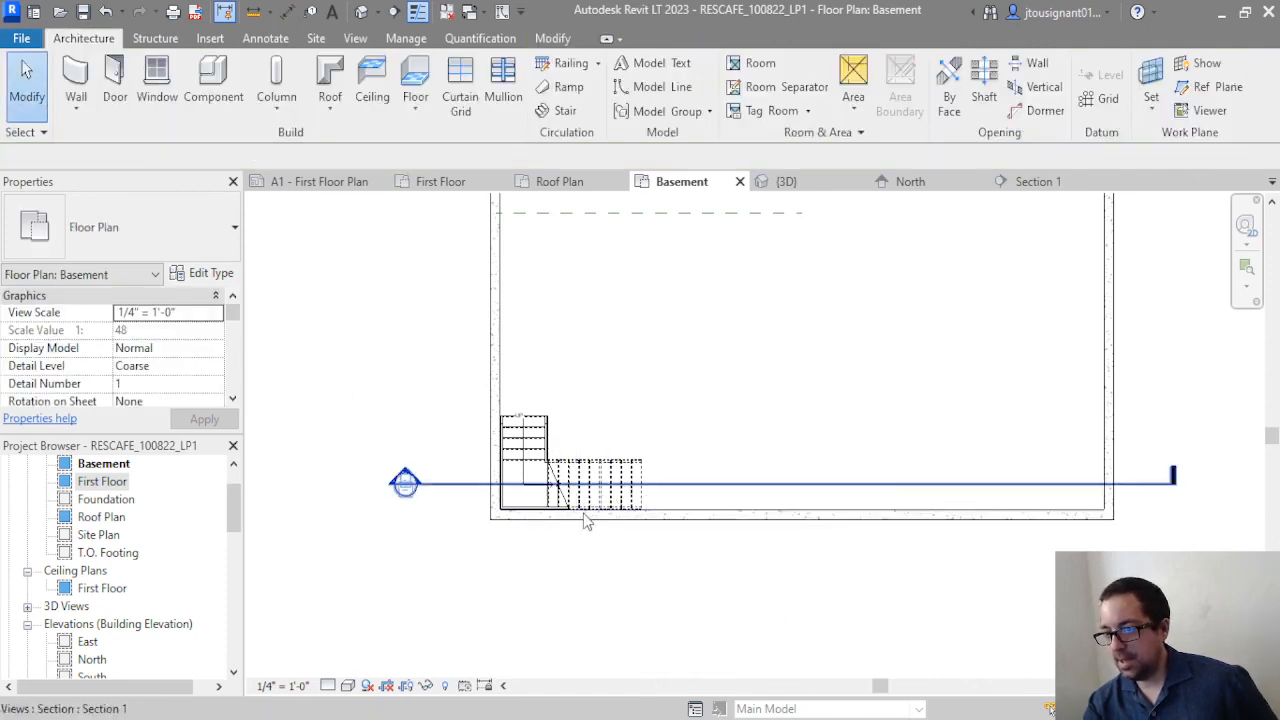
middle_drag(480, 497, 488, 516)
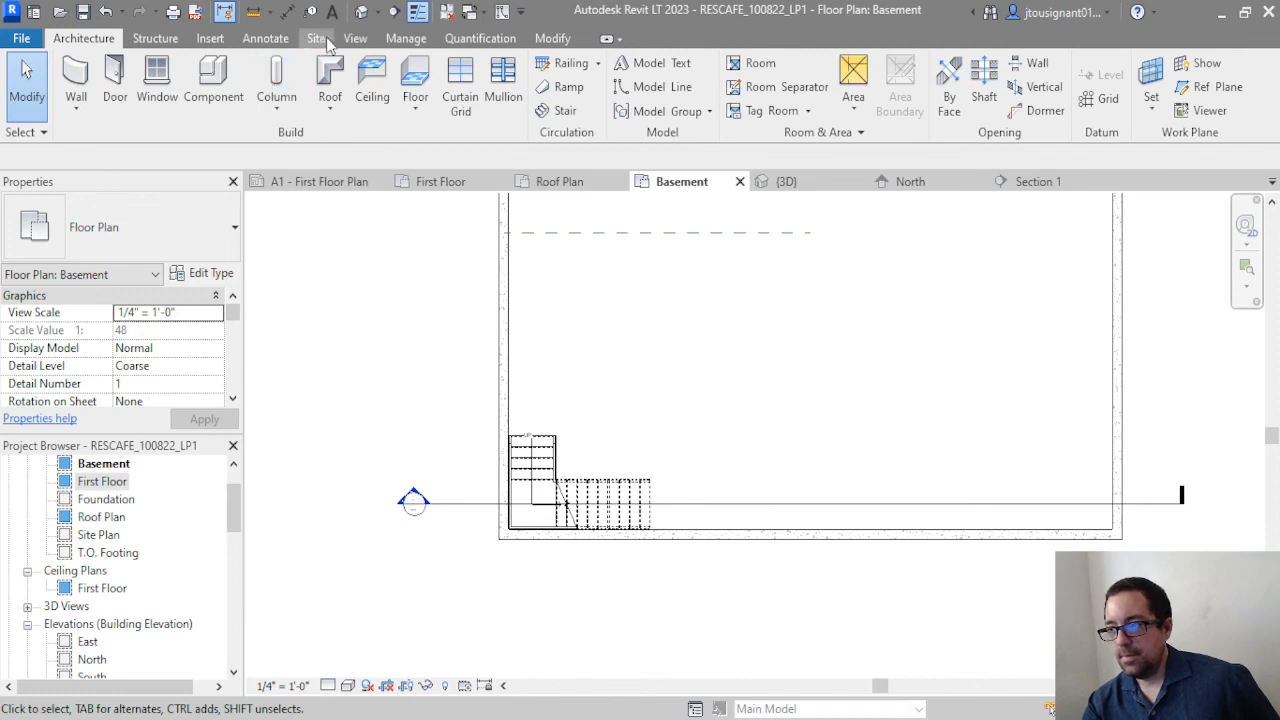
click(1205, 87)
scroll(518, 437, up, 5)
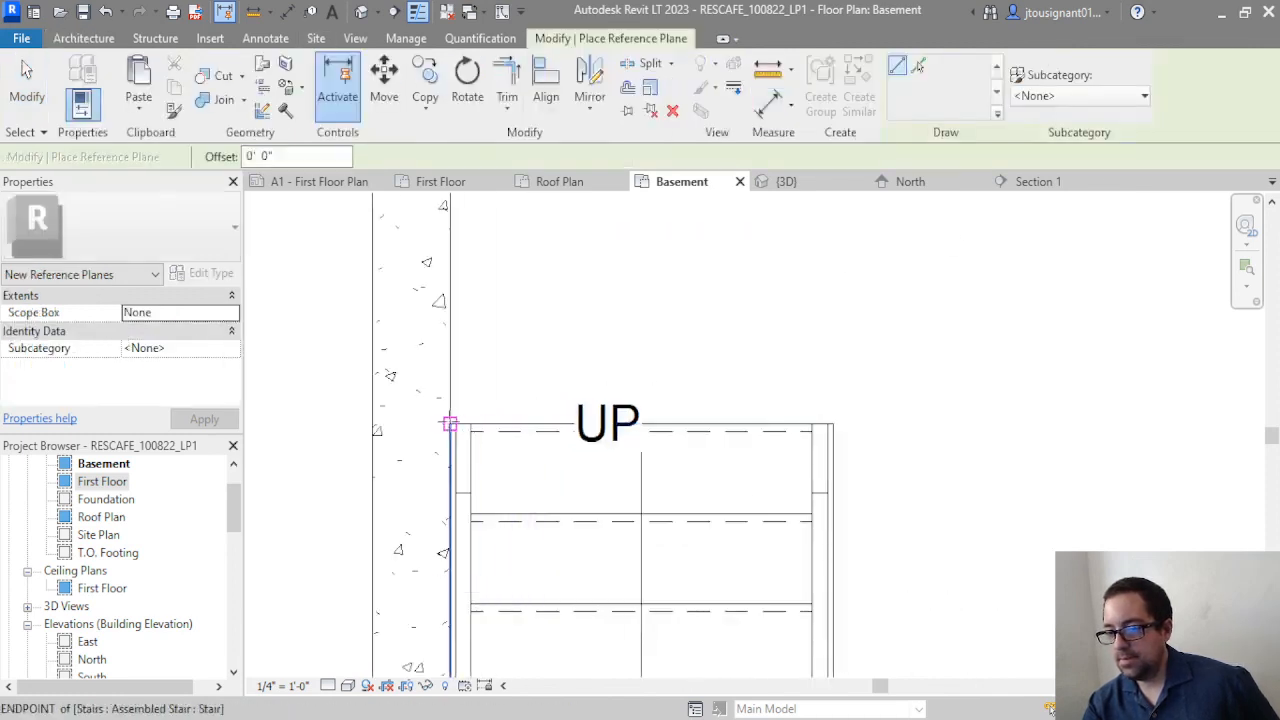
click(450, 424)
click(1205, 424)
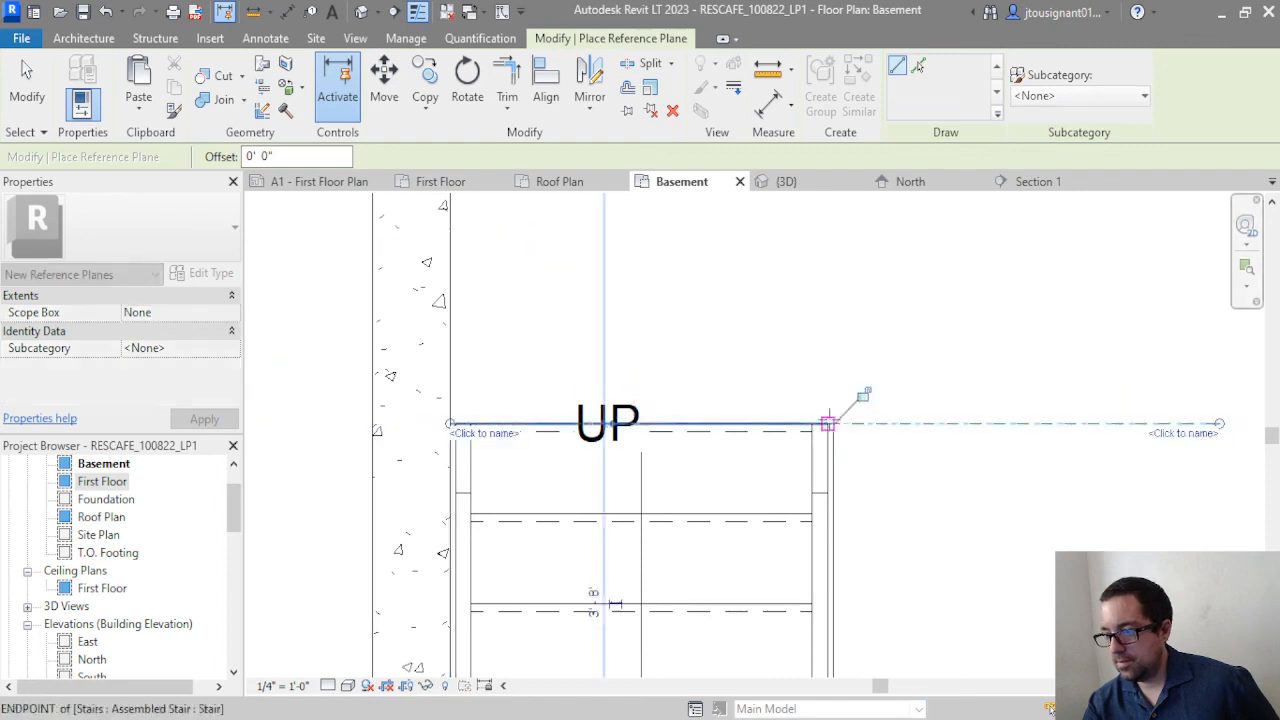
Draw a vertical reference plane along the east end of the upper stair run, extending south past the foundation wall
scroll(866, 417, down, 4)
scroll(954, 418, down, 2)
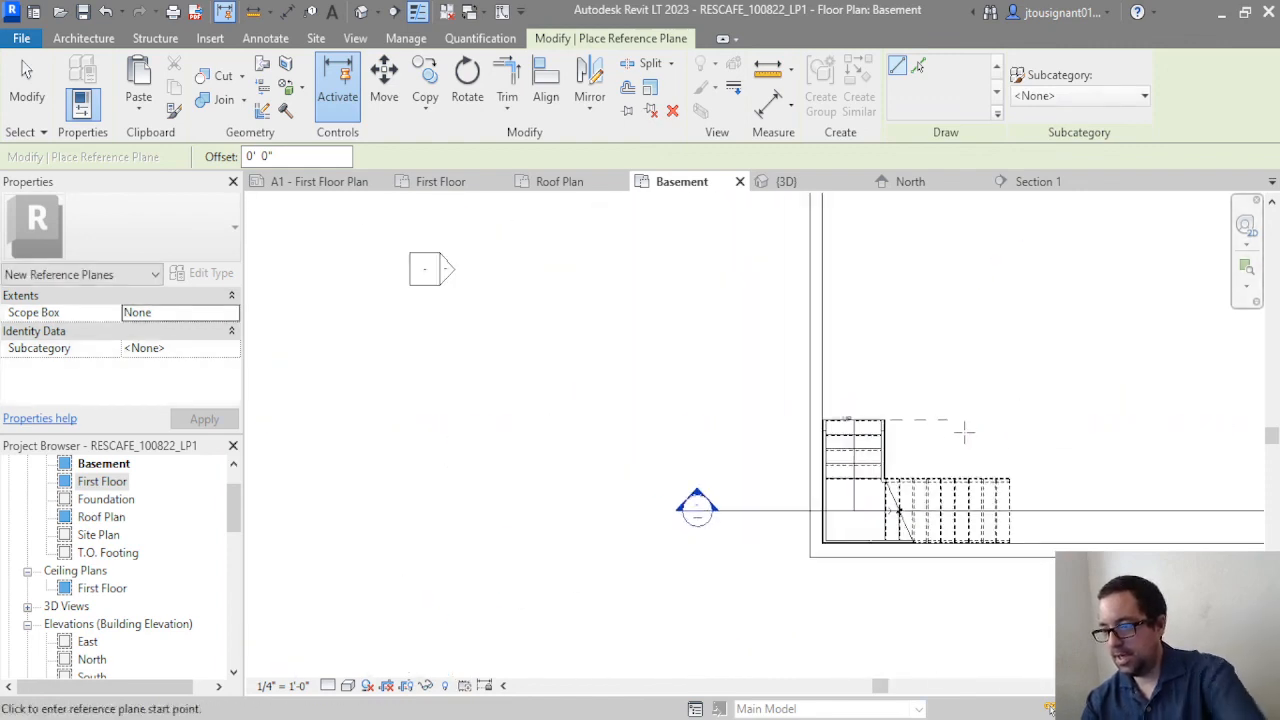
scroll(1009, 480, up, 4)
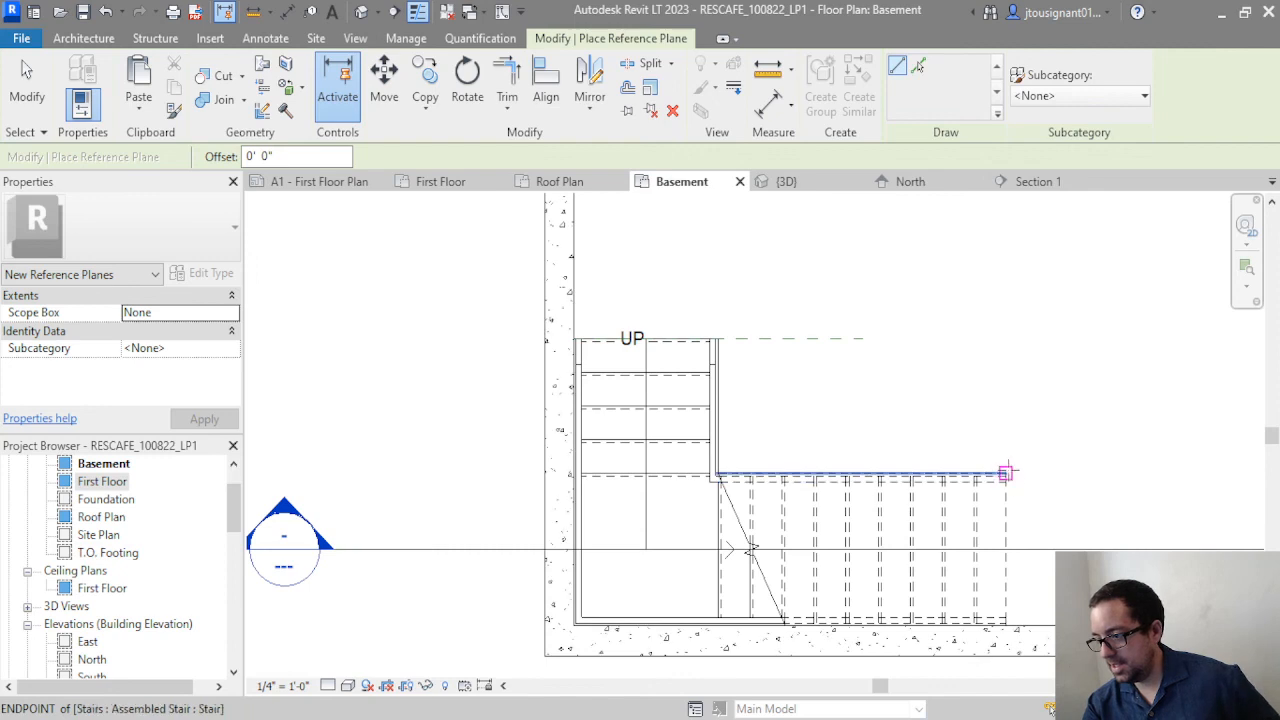
click(1011, 481)
scroll(1008, 476, down, 3)
click(1005, 565)
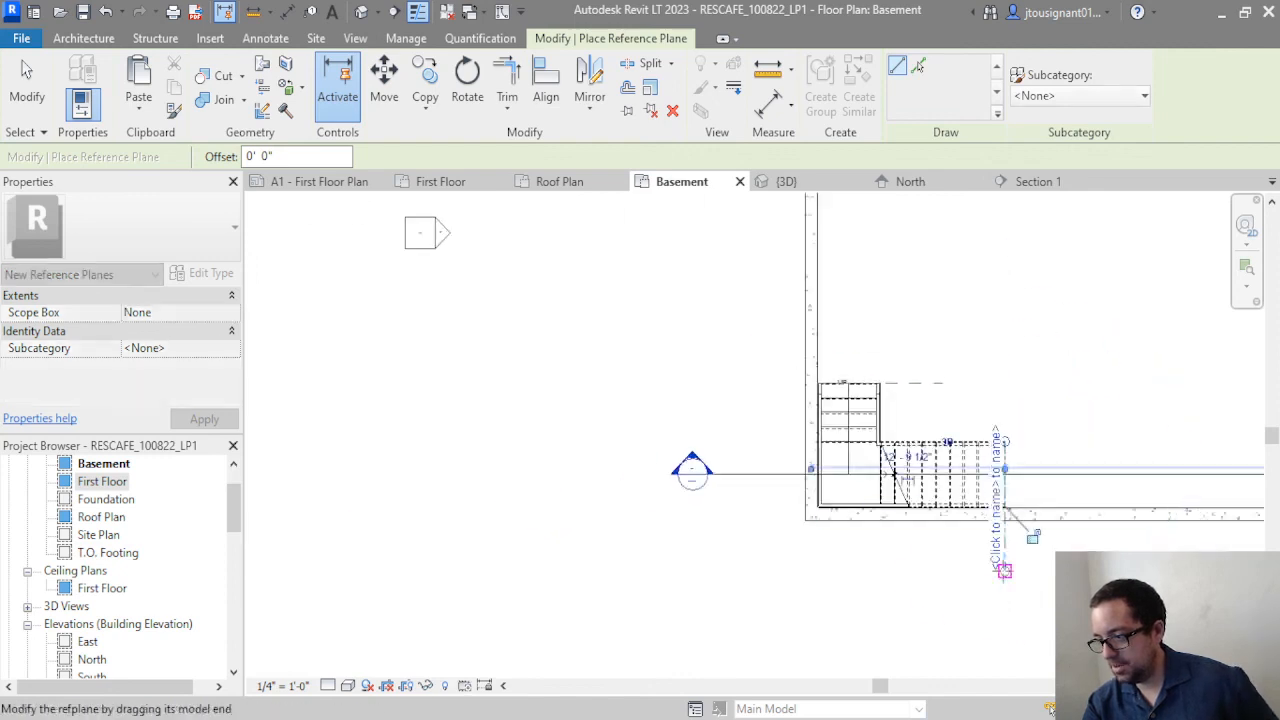
key(Escape)
key(Escape)
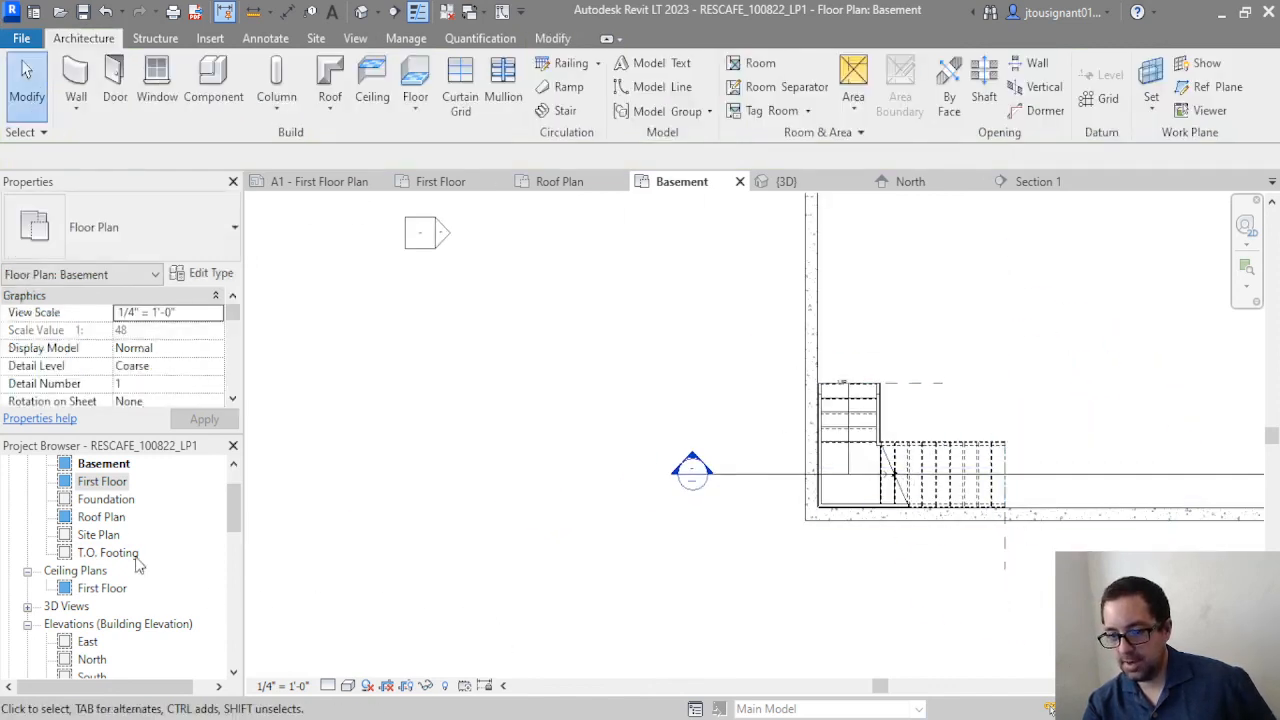
In the First Floor plan, open the boundary of the Wood Joist 10" - Ceramic Tile floor for editing
double_click(104, 482)
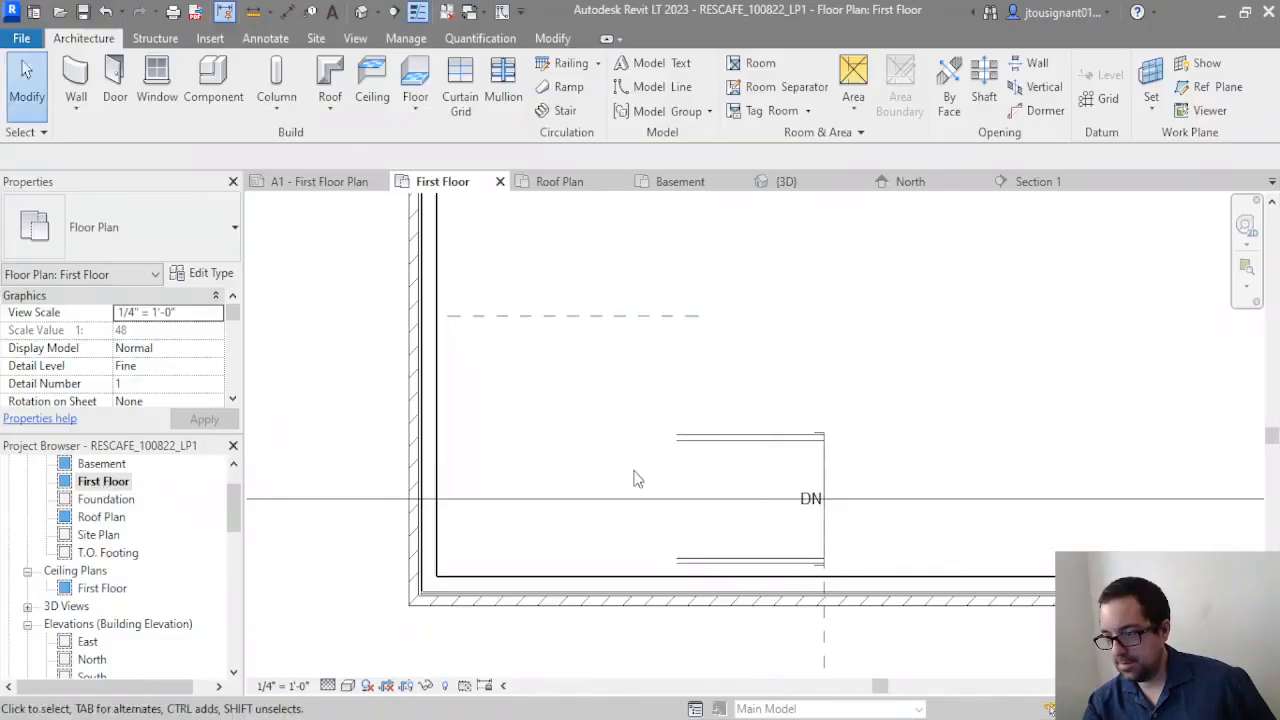
scroll(950, 328, down, 2)
middle_drag(865, 440, 776, 508)
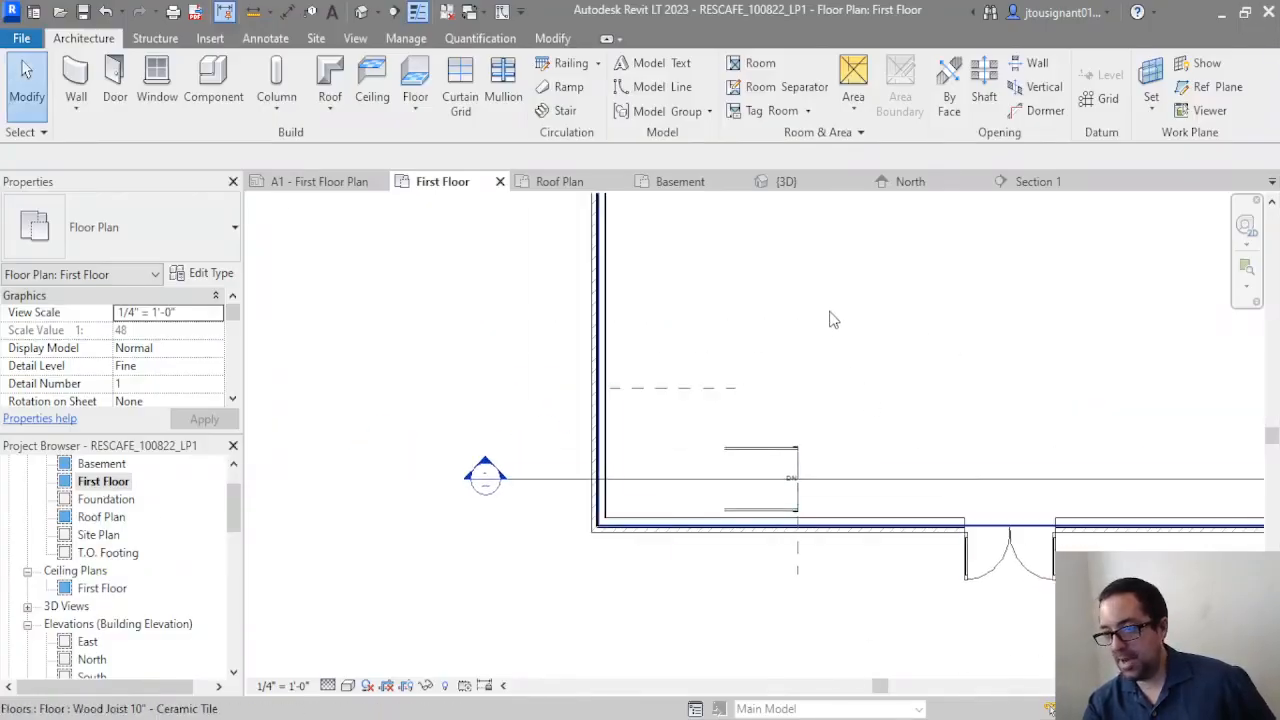
middle_drag(870, 318, 638, 418)
double_click(598, 440)
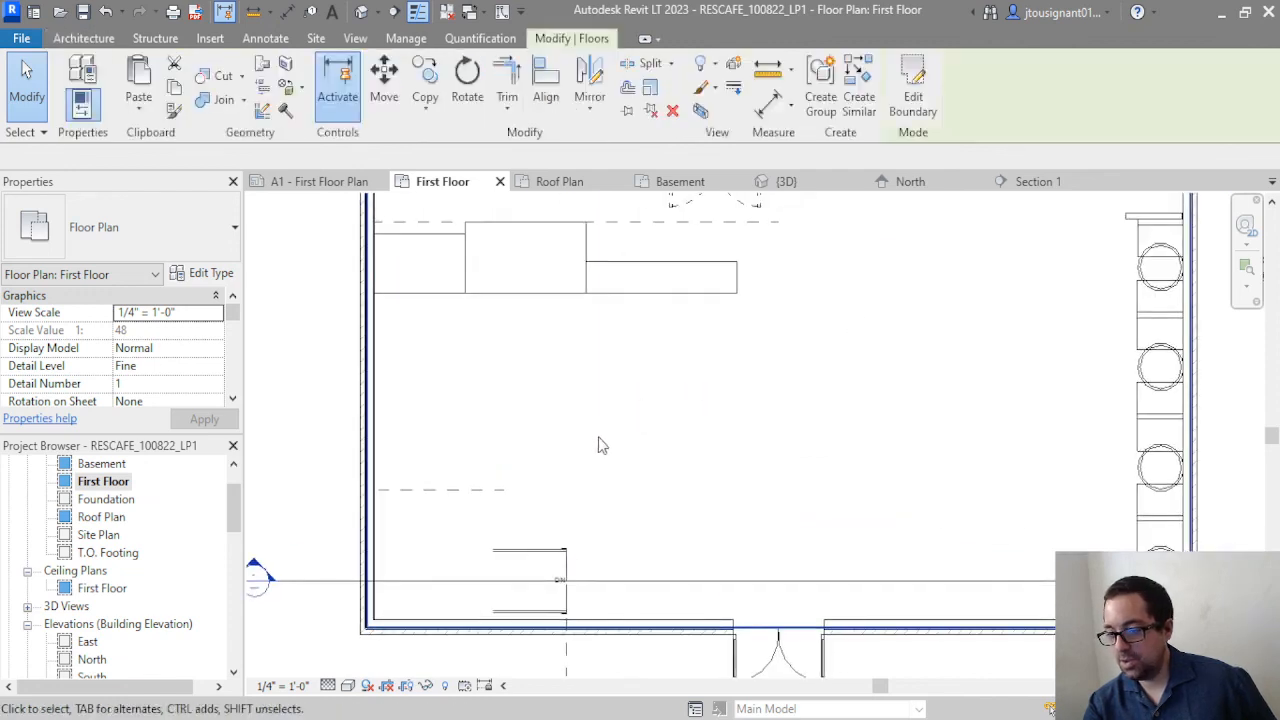
middle_drag(480, 543, 530, 500)
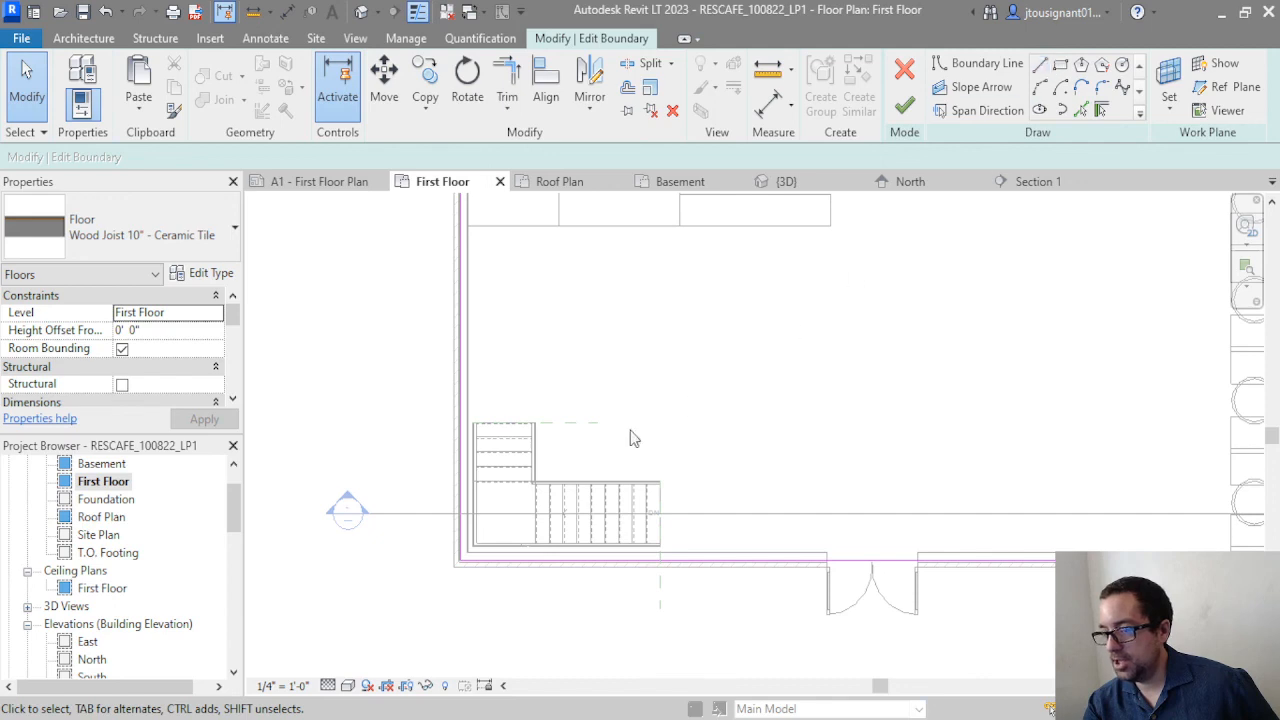
scroll(533, 508, up, 3)
Draw a floor boundary line along the north edge of the stair, from its northwest corner to the outer edge of the lower run
click(1040, 63)
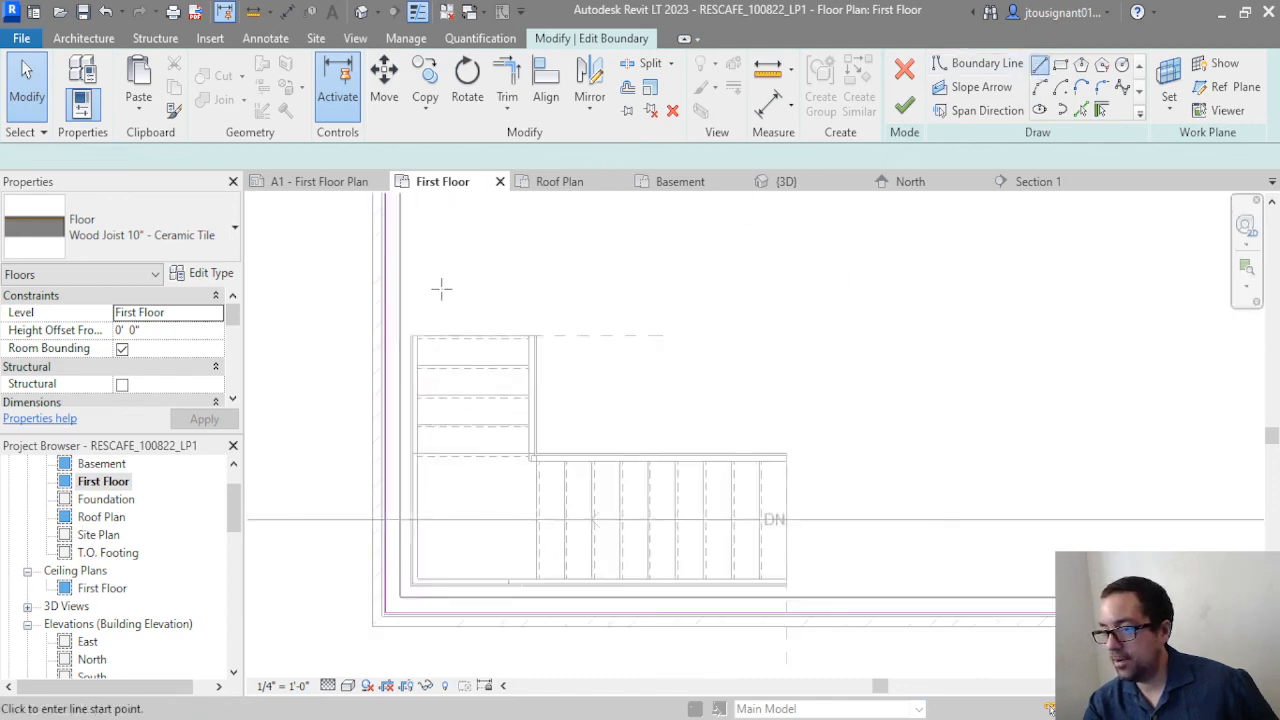
scroll(405, 340, up, 4)
scroll(398, 343, up, 3)
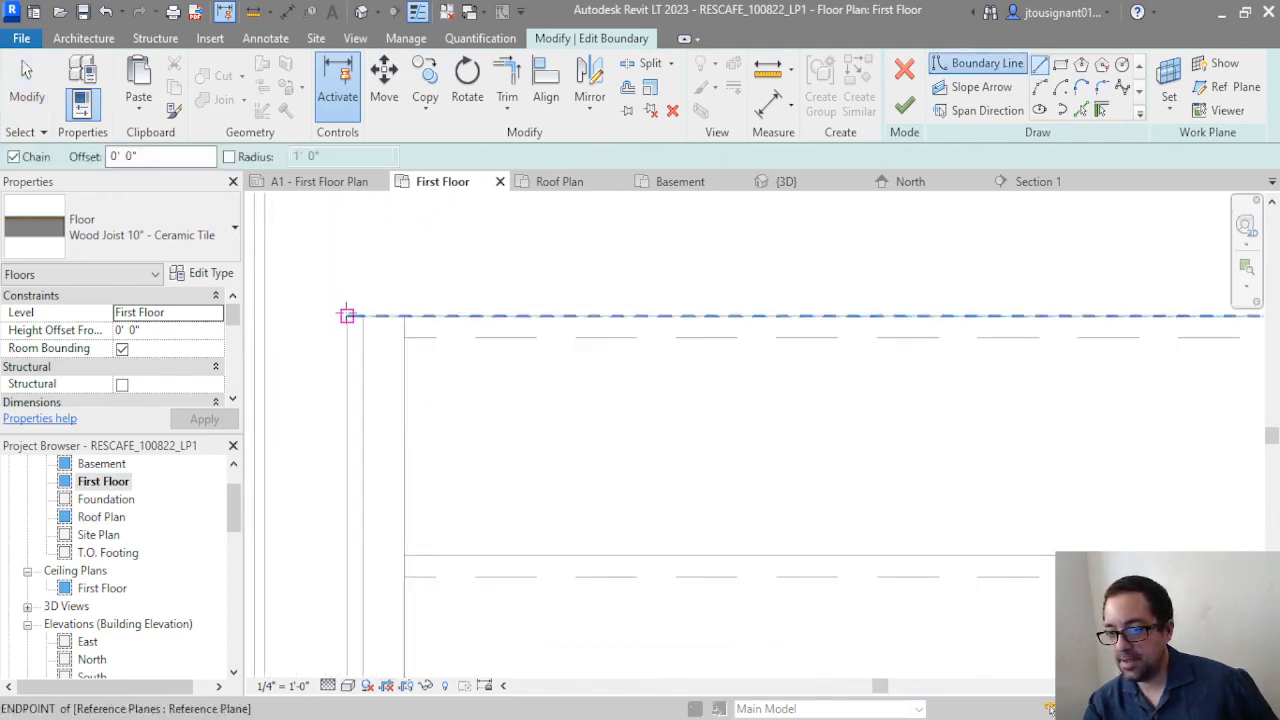
click(346, 314)
scroll(715, 287, down, 4)
scroll(768, 298, up, 2)
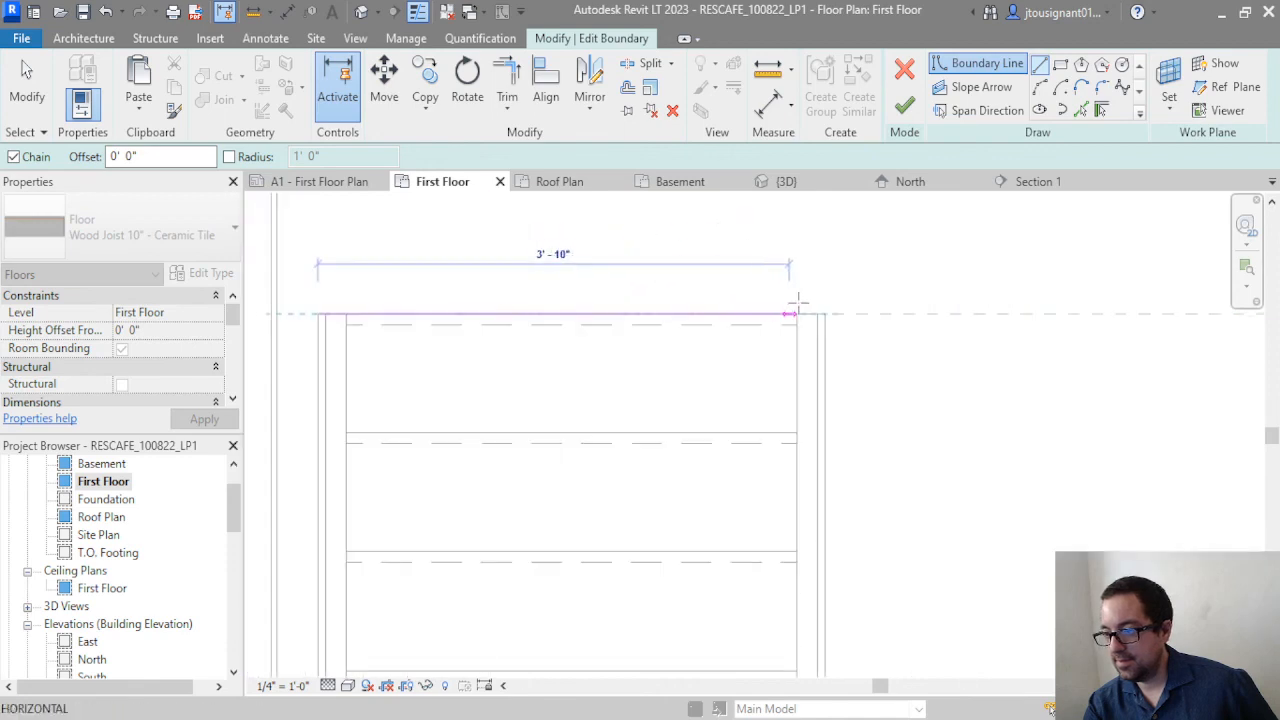
click(822, 313)
Continue the boundary down the lower run's east side to the inside corner, and 8'-3" along the north edge of the upper run
scroll(886, 443, down, 3)
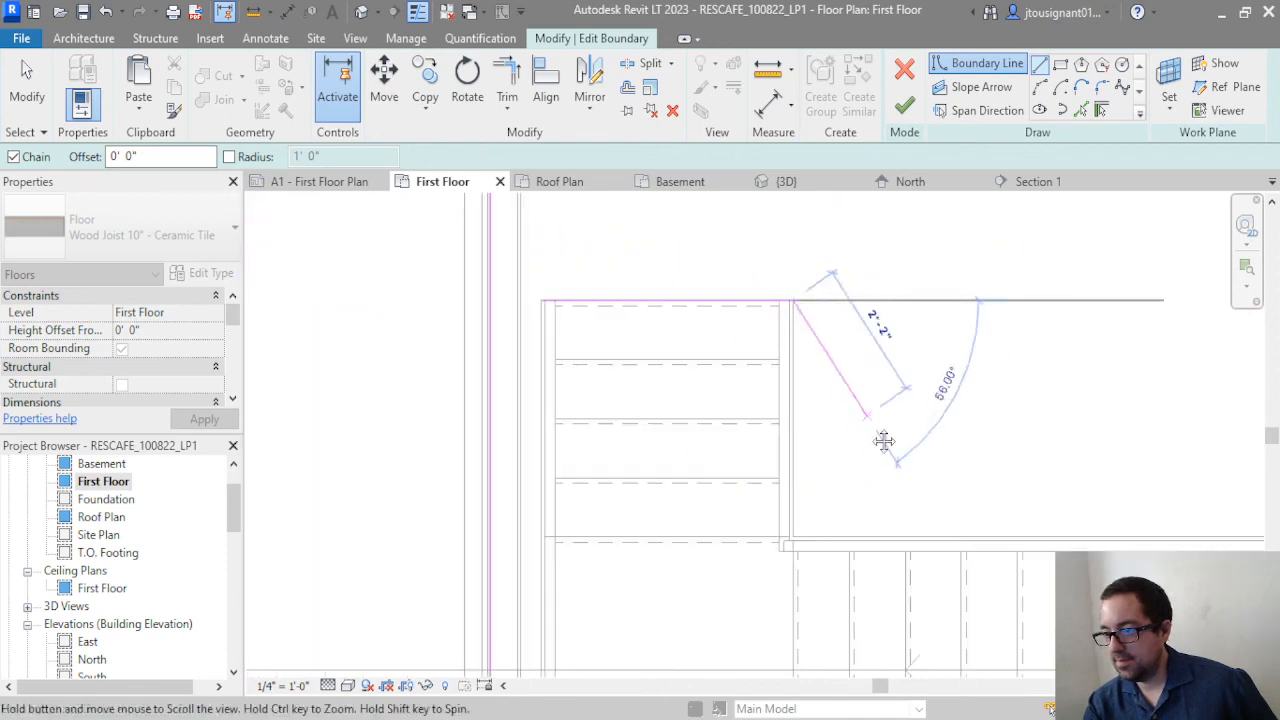
scroll(722, 442, up, 5)
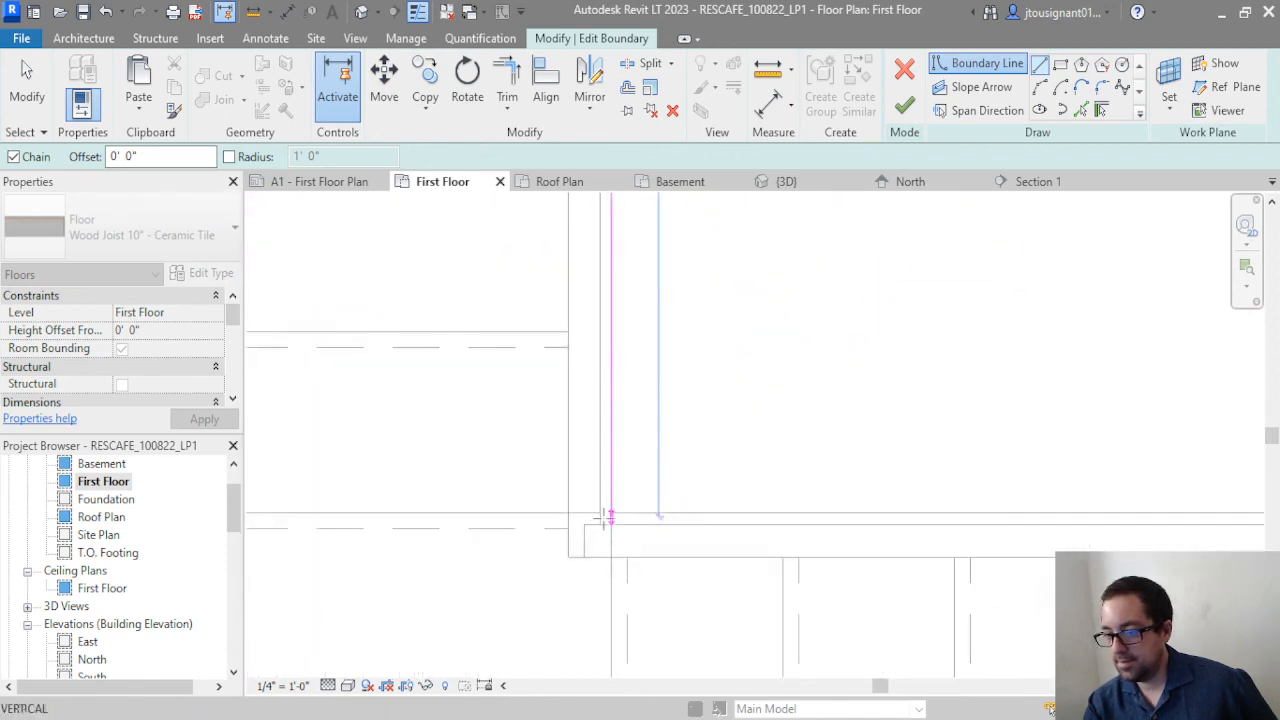
click(611, 512)
scroll(428, 428, down, 4)
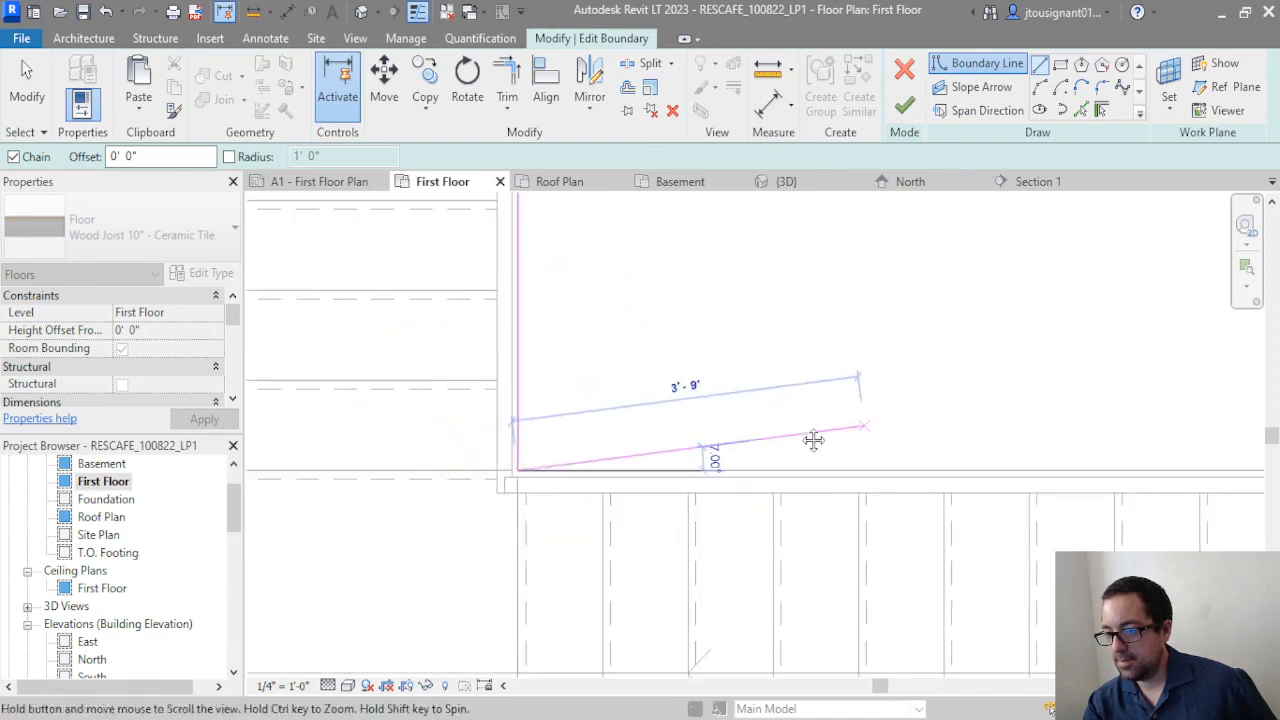
middle_drag(814, 437, 638, 400)
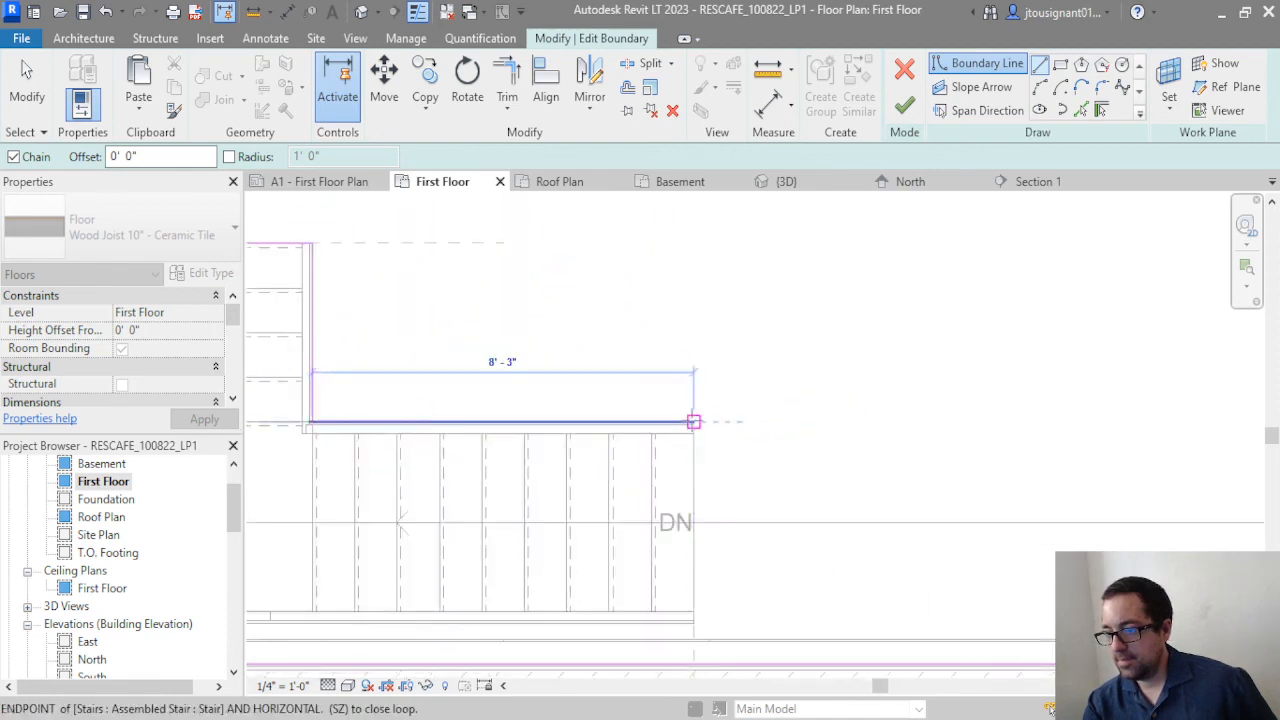
click(691, 421)
Continue the boundary down the stair's east end and along its south side to the southwest corner
middle_drag(692, 522, 695, 457)
scroll(698, 547, up, 5)
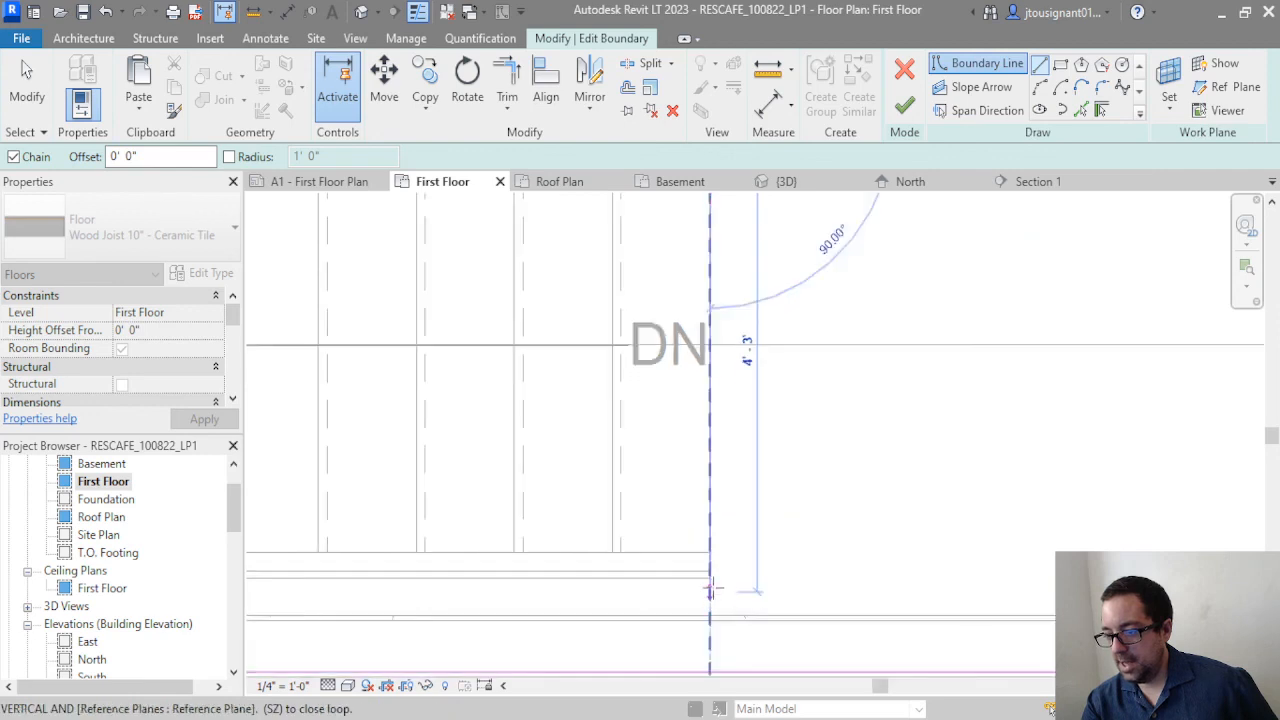
click(710, 577)
scroll(823, 523, down, 5)
middle_drag(449, 555, 1022, 535)
scroll(795, 540, up, 5)
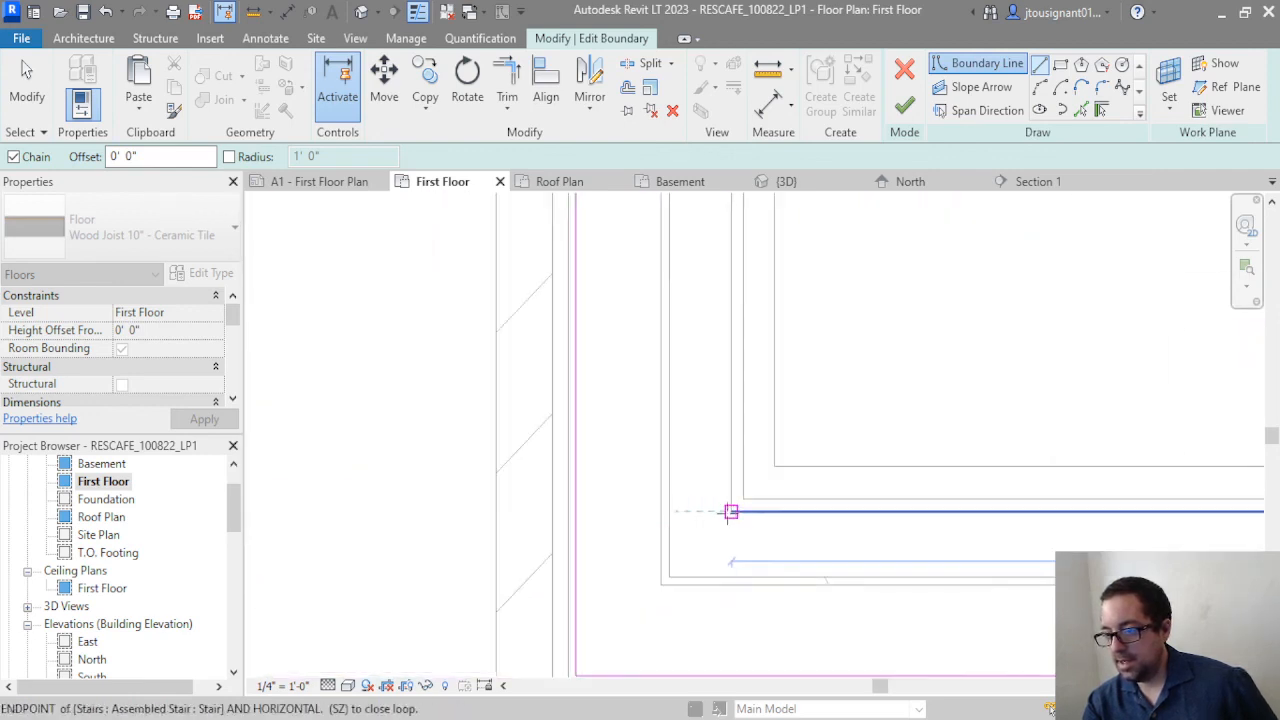
click(727, 512)
Close the stair opening along the west side of the stair and finish the floor boundary edit
scroll(727, 512, down, 6)
middle_drag(751, 335, 637, 580)
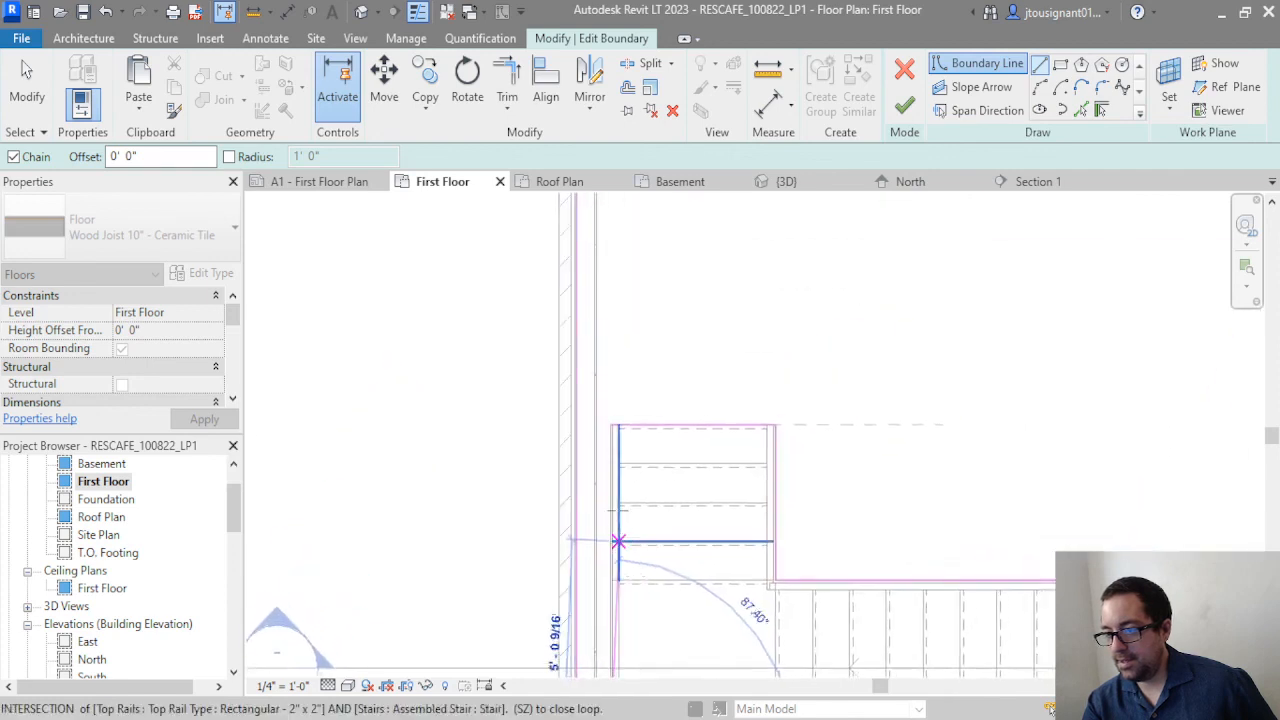
click(610, 425)
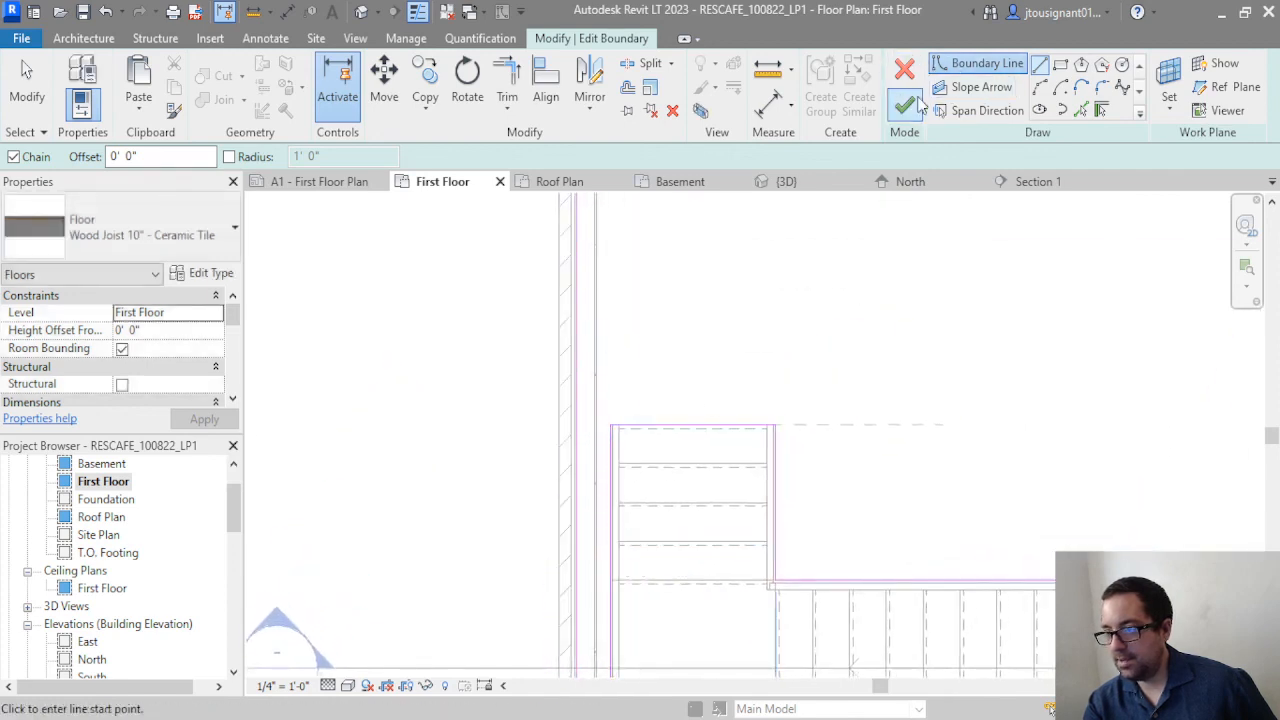
click(912, 108)
scroll(720, 410, down, 2)
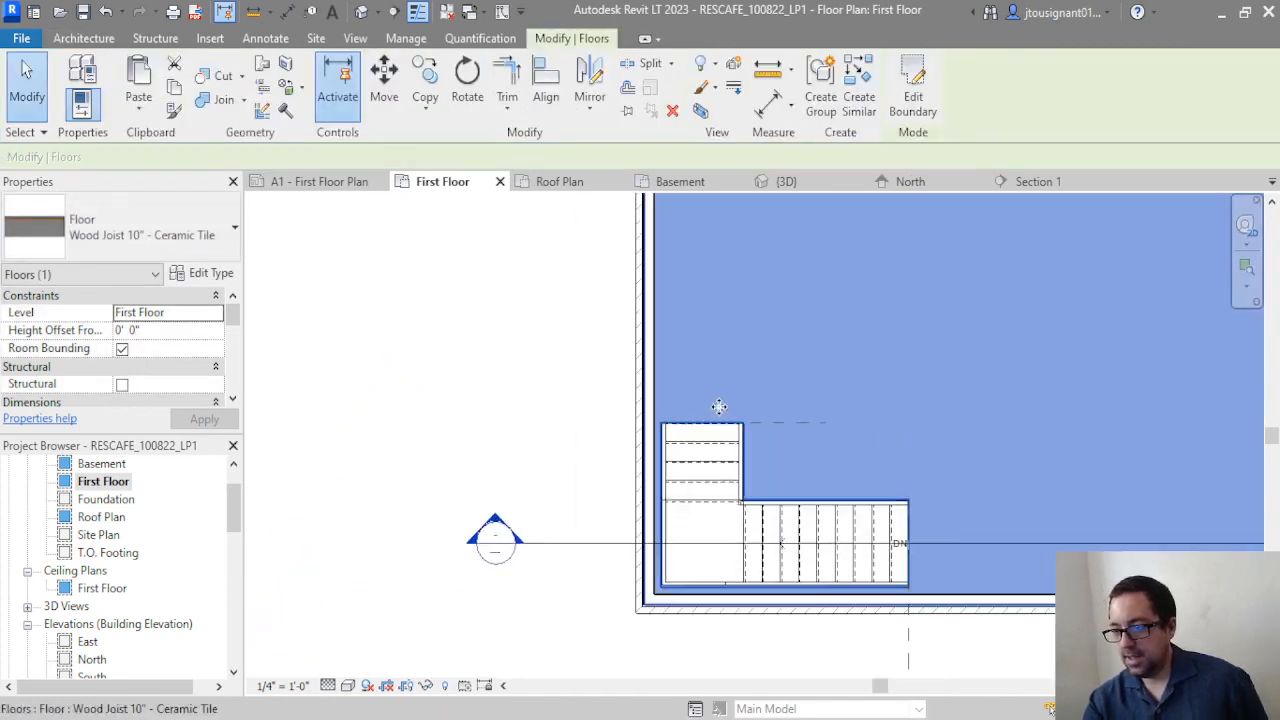
click(475, 335)
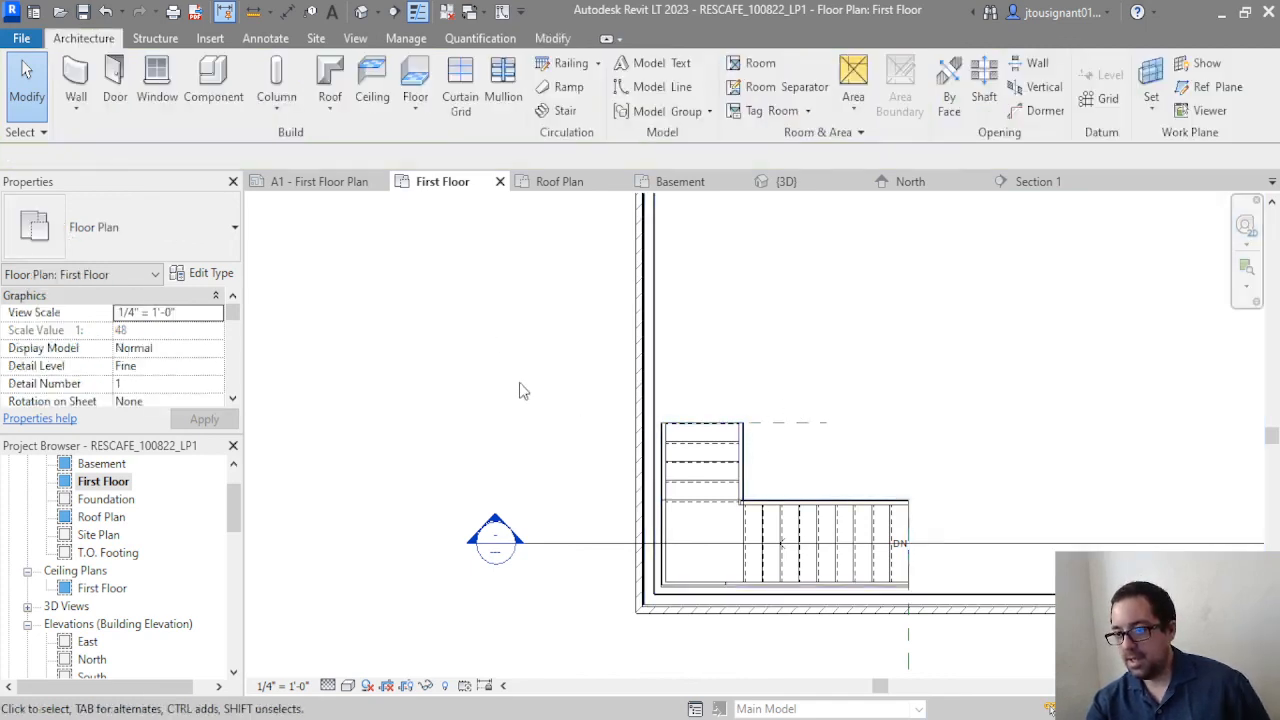
scroll(520, 388, down, 2)
middle_drag(689, 366, 611, 491)
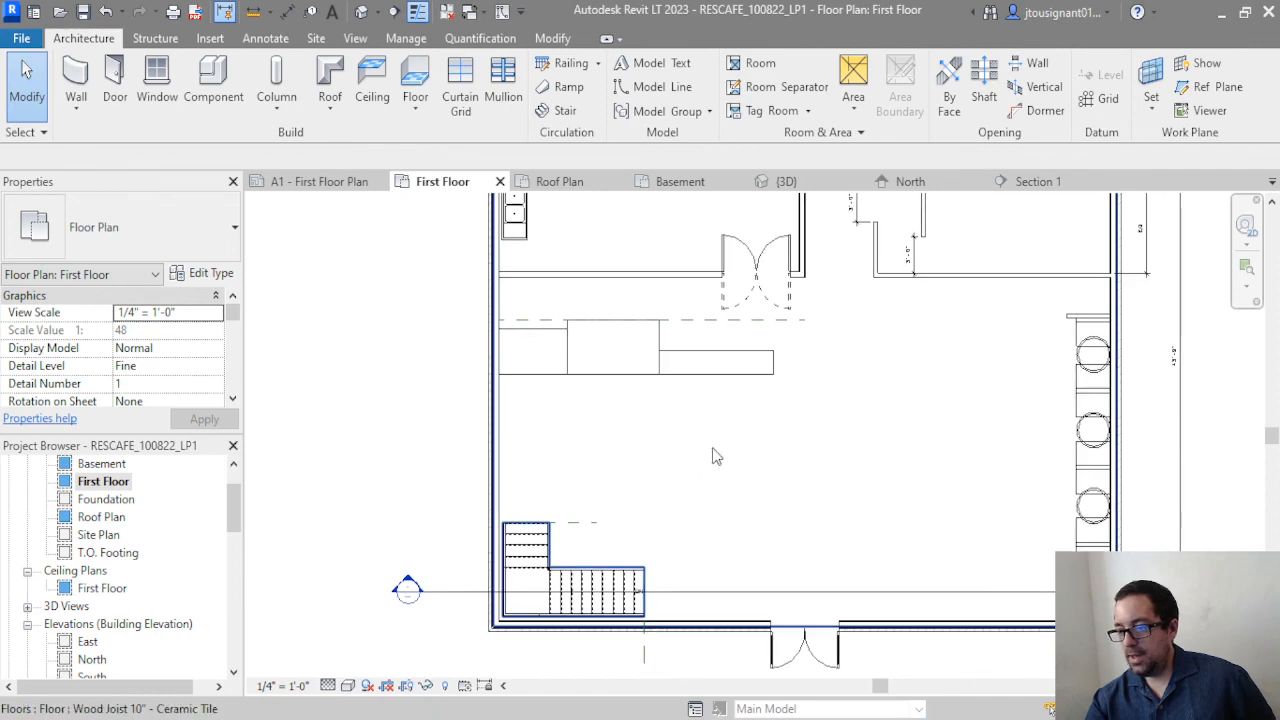
middle_click(1091, 479)
middle_click(1091, 479)
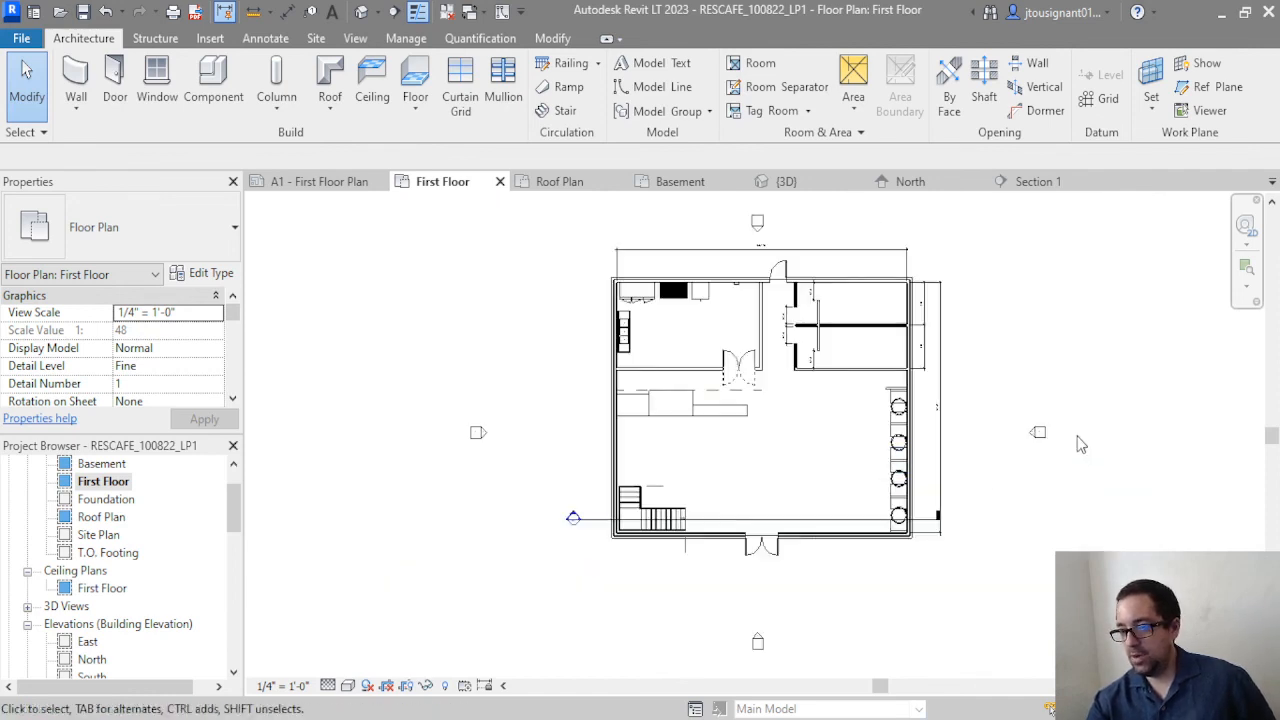